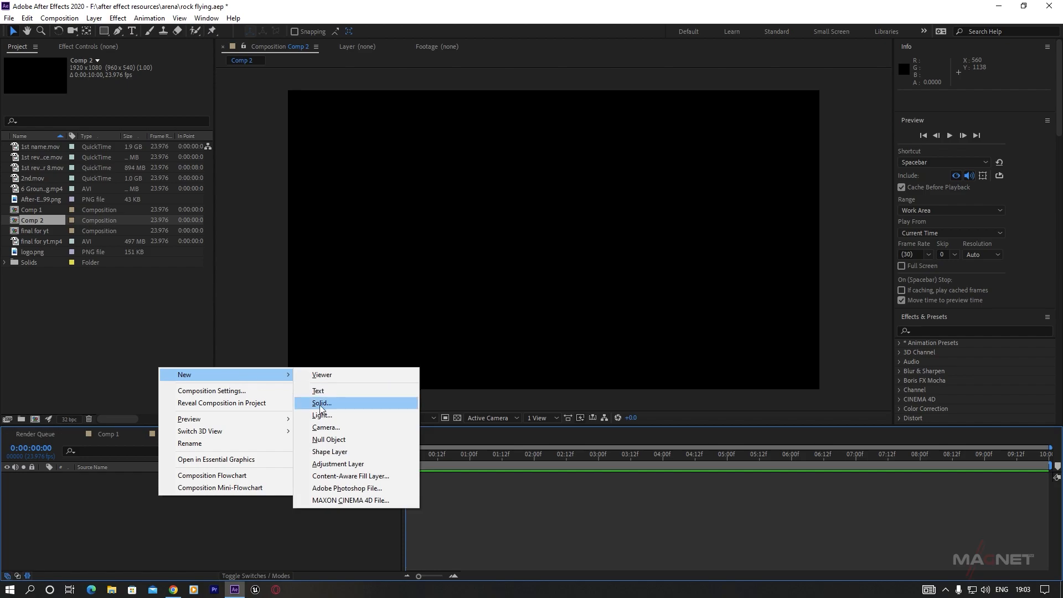
Create a new comp-sized solid named "element" in Comp 2.
{"action": "left_click", "coordinate": [327, 405]}
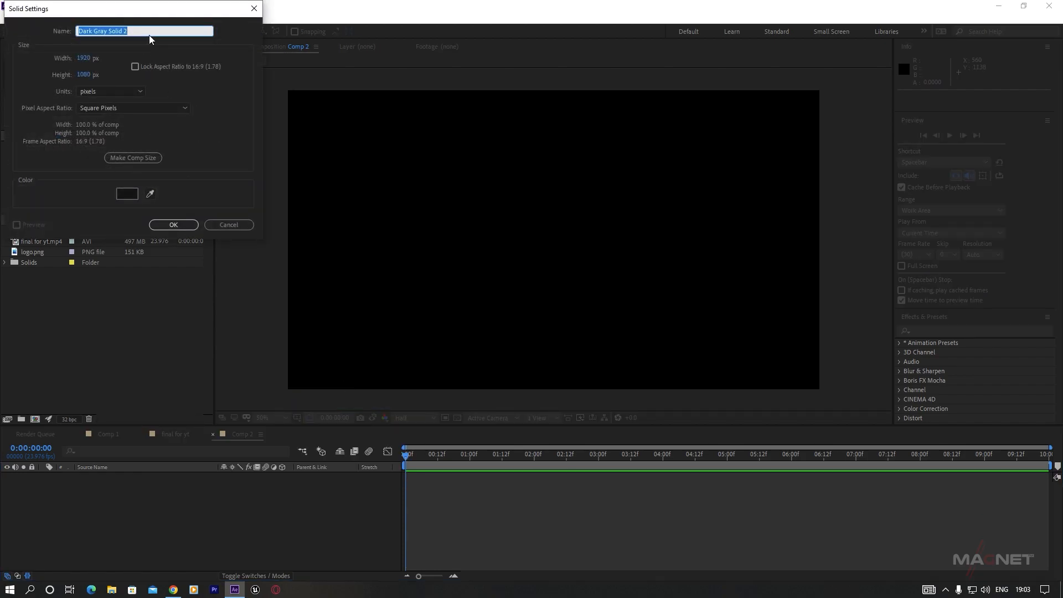
{"action": "type", "text": "element"}
{"action": "left_click", "coordinate": [174, 224]}
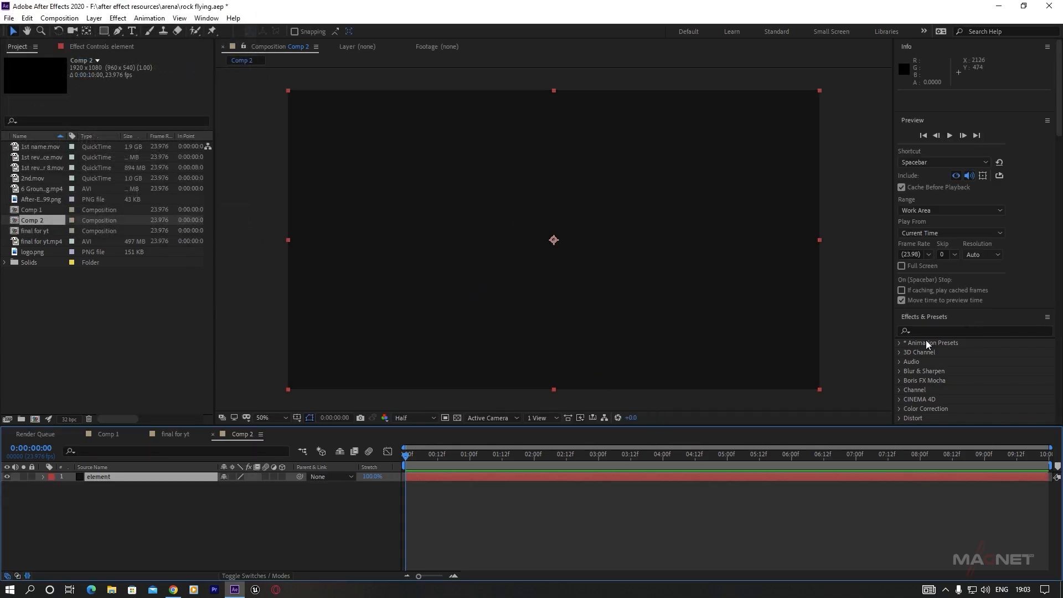
Apply the Video Copilot Element effect to the "element" solid.
{"action": "left_click", "coordinate": [950, 330]}
{"action": "scroll", "coordinate": [948, 339], "scroll_direction": "down", "scroll_amount": 6}
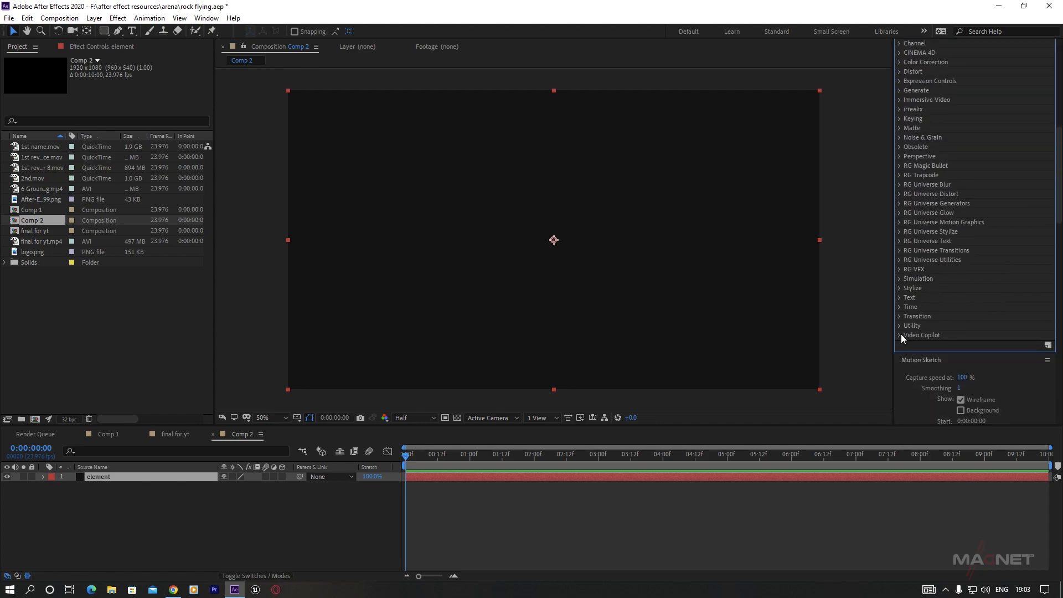
{"action": "left_click", "coordinate": [902, 335]}
{"action": "double_click", "coordinate": [933, 344]}
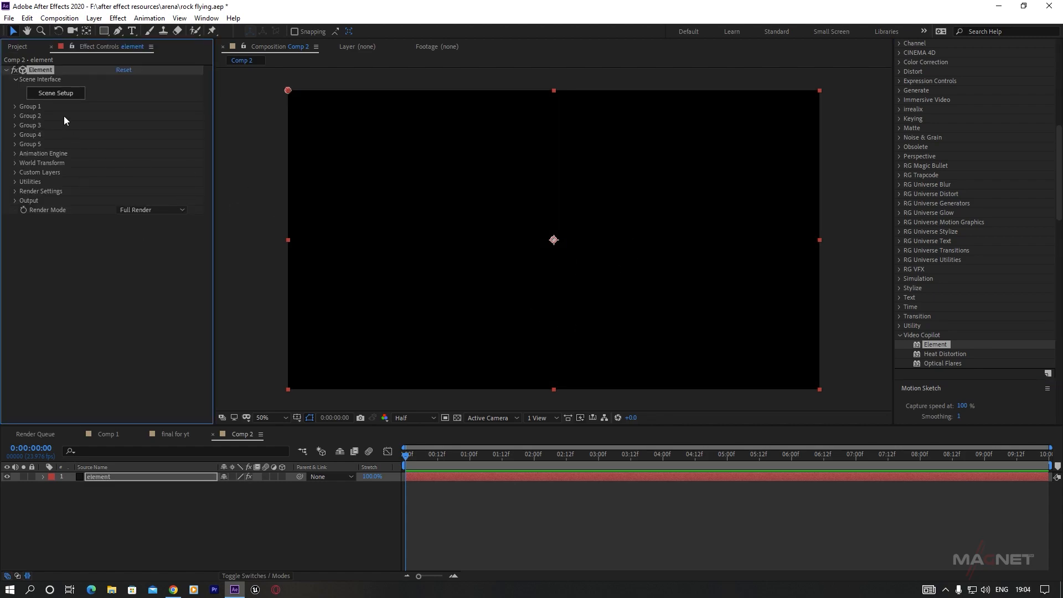
Open Element's Scene Setup and add the arena_final model from the VR ARena folder to the scene.
{"action": "left_click", "coordinate": [53, 94]}
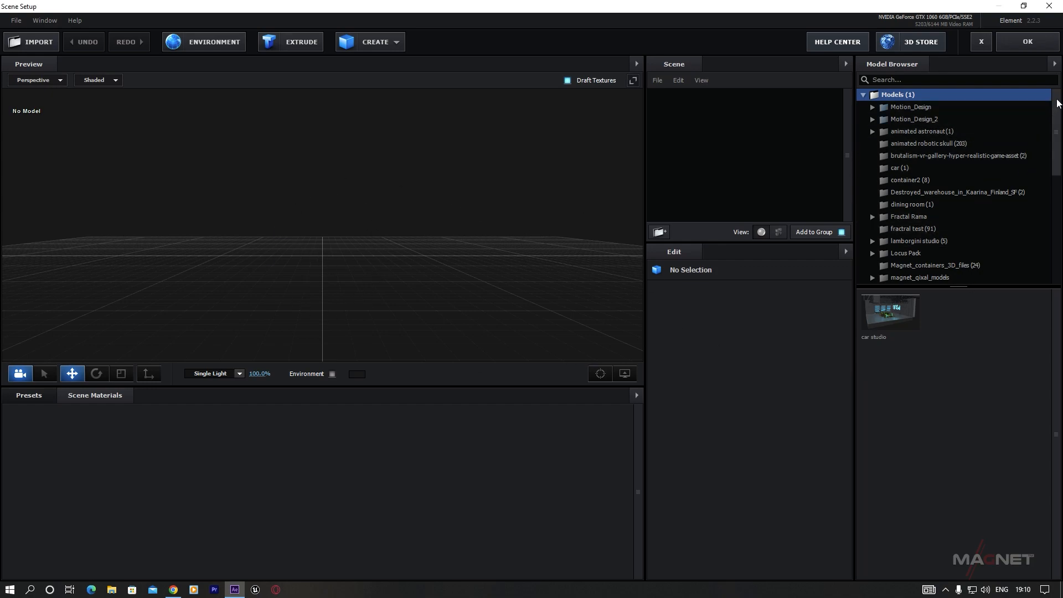
{"action": "left_click_drag", "start_coordinate": [1056, 149], "coordinate": [1057, 249]}
{"action": "left_click", "coordinate": [872, 268]}
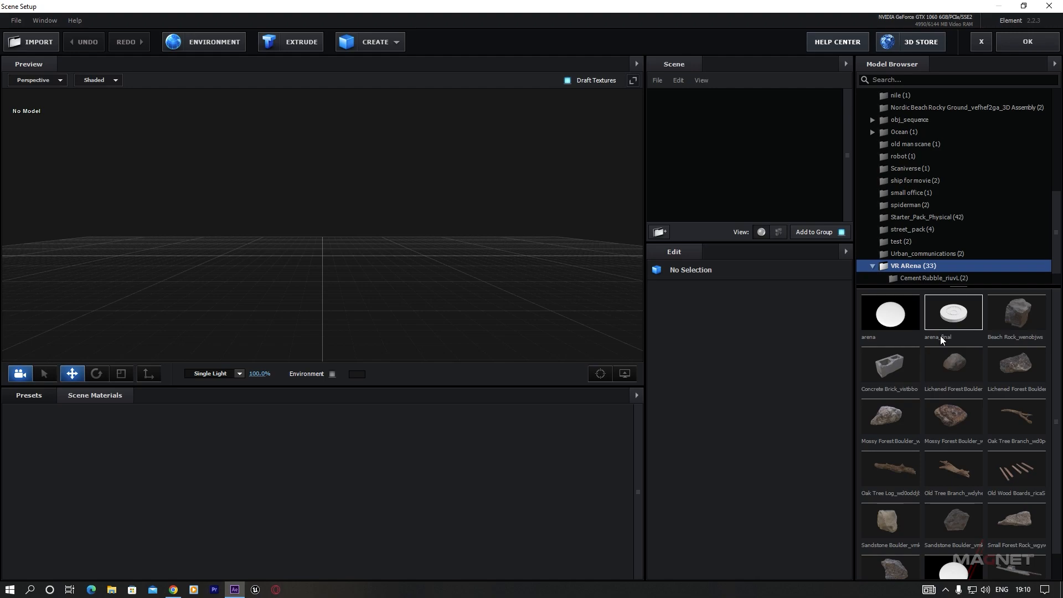
{"action": "left_click", "coordinate": [963, 315]}
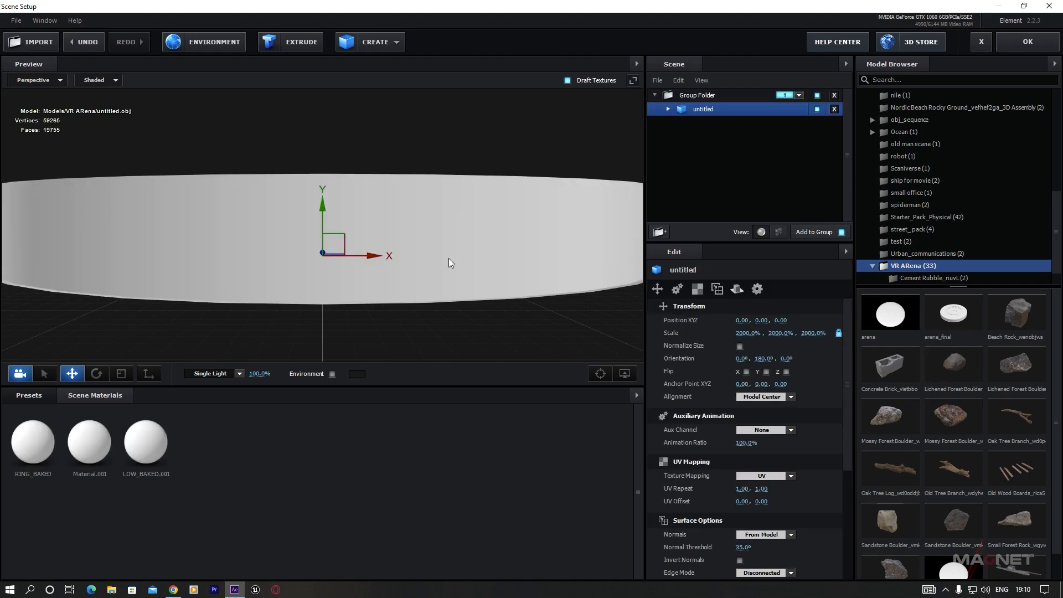
Apply the concrete_wall_distressed_05 material from the Pro_Shaders_2 Concrete presets to the arena's main body.
{"action": "left_click_drag", "start_coordinate": [476, 244], "coordinate": [467, 268]}
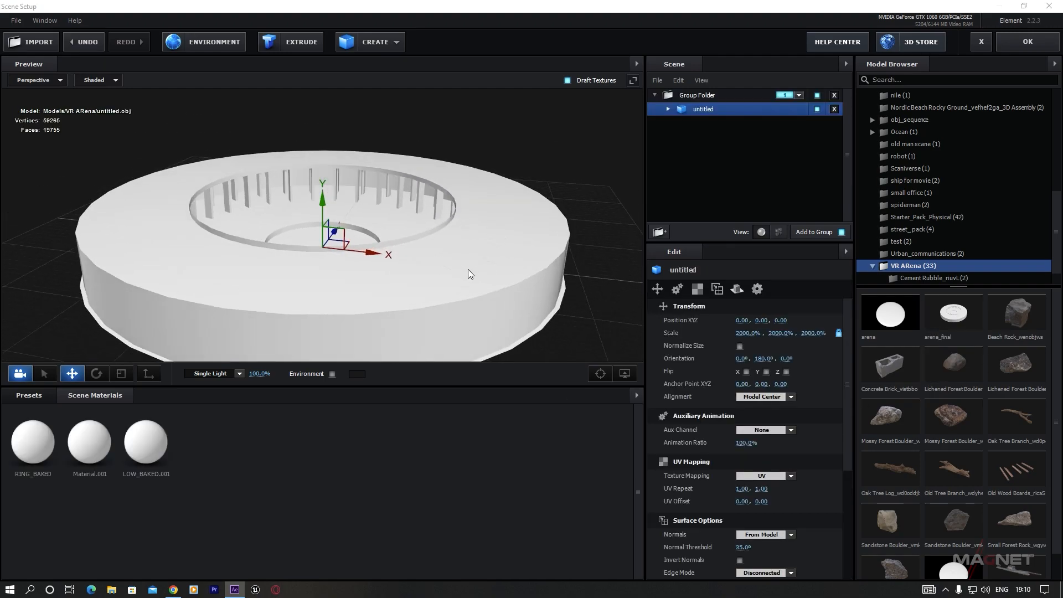
{"action": "scroll", "coordinate": [431, 276], "scroll_direction": "up", "scroll_amount": 3}
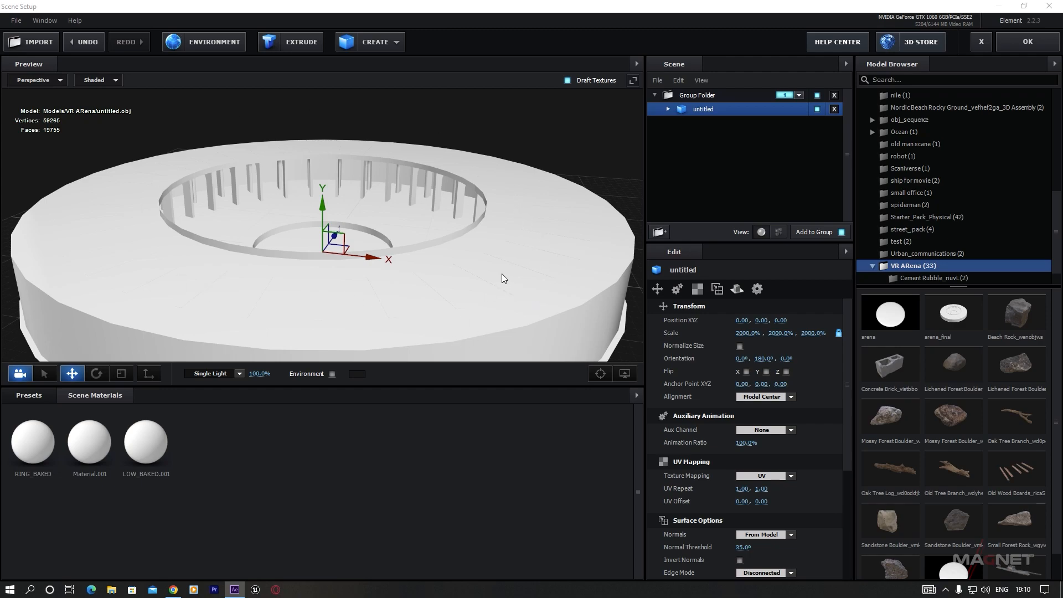
{"action": "scroll", "coordinate": [963, 457], "scroll_direction": "down", "scroll_amount": 1}
{"action": "scroll", "coordinate": [976, 441], "scroll_direction": "up", "scroll_amount": 1}
{"action": "left_click_drag", "start_coordinate": [477, 302], "coordinate": [175, 229]}
{"action": "left_click_drag", "start_coordinate": [191, 264], "coordinate": [421, 312]}
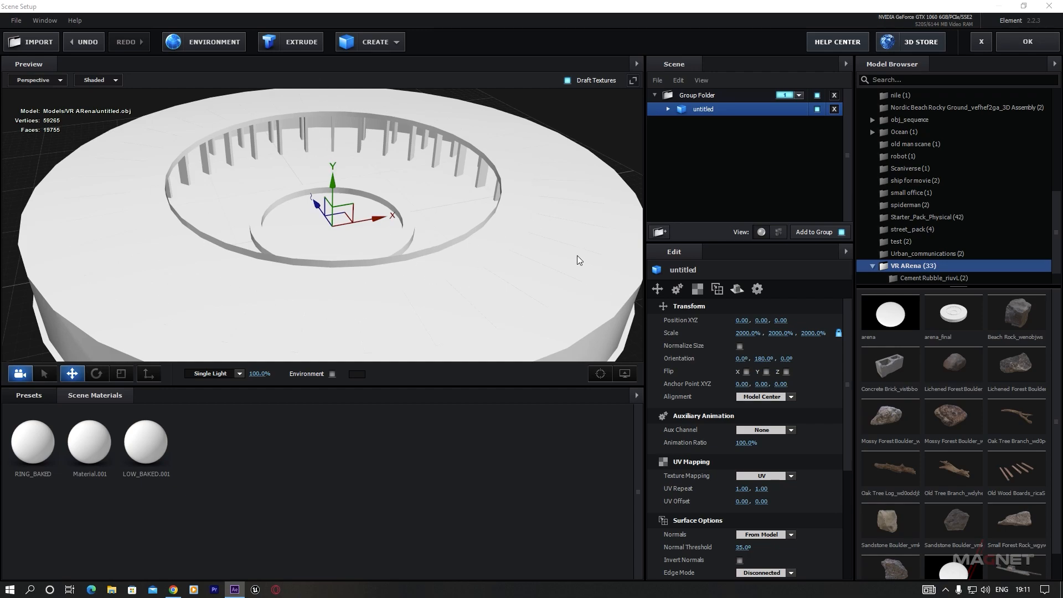
{"action": "left_click", "coordinate": [17, 397]}
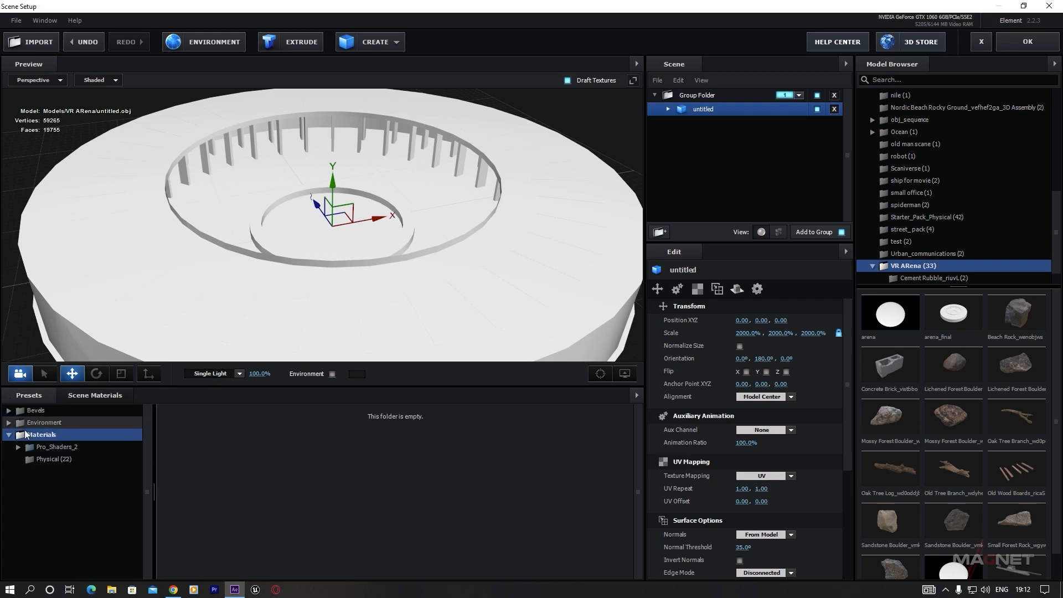
{"action": "double_click", "coordinate": [64, 447]}
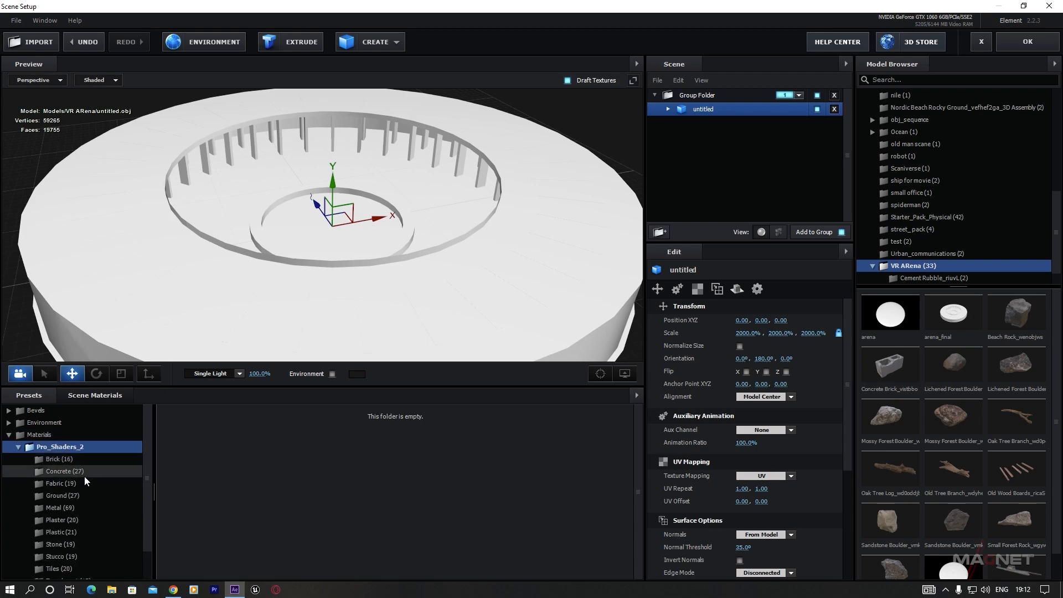
{"action": "left_click", "coordinate": [78, 470]}
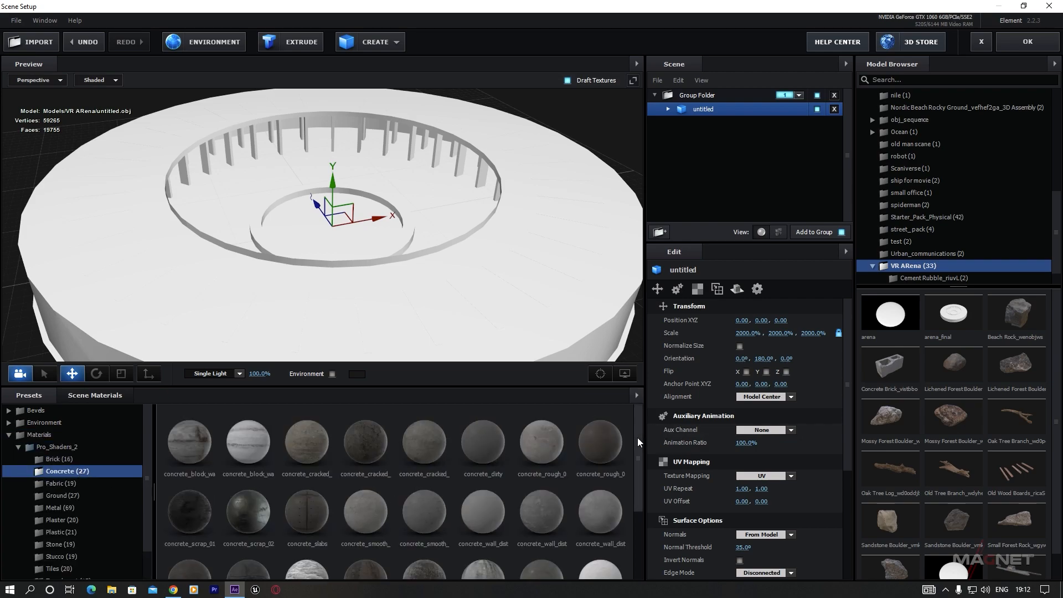
{"action": "left_click_drag", "start_coordinate": [637, 417], "coordinate": [638, 512]}
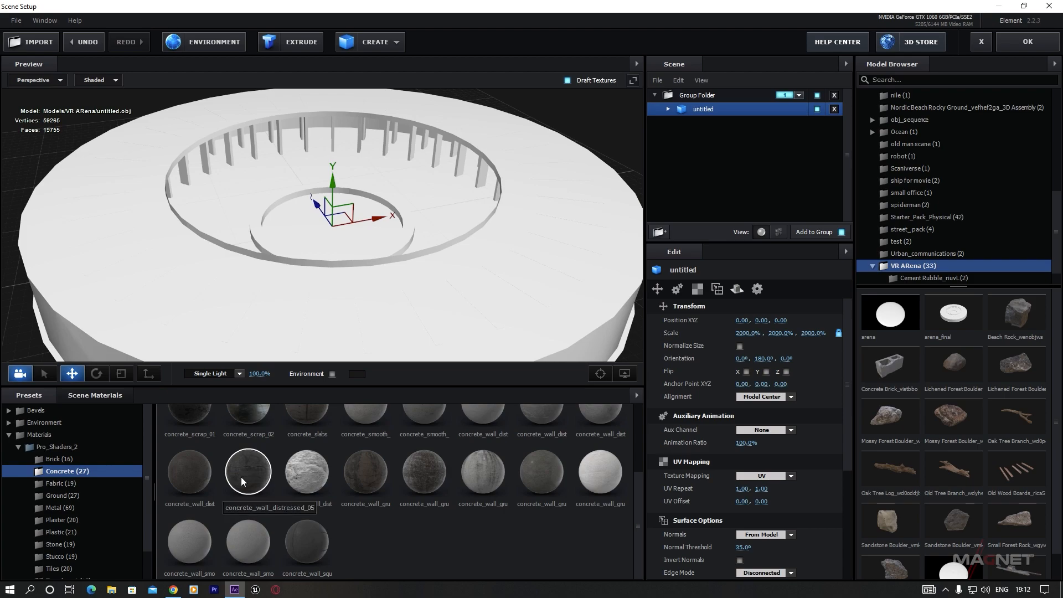
{"action": "left_click_drag", "start_coordinate": [260, 458], "coordinate": [541, 247]}
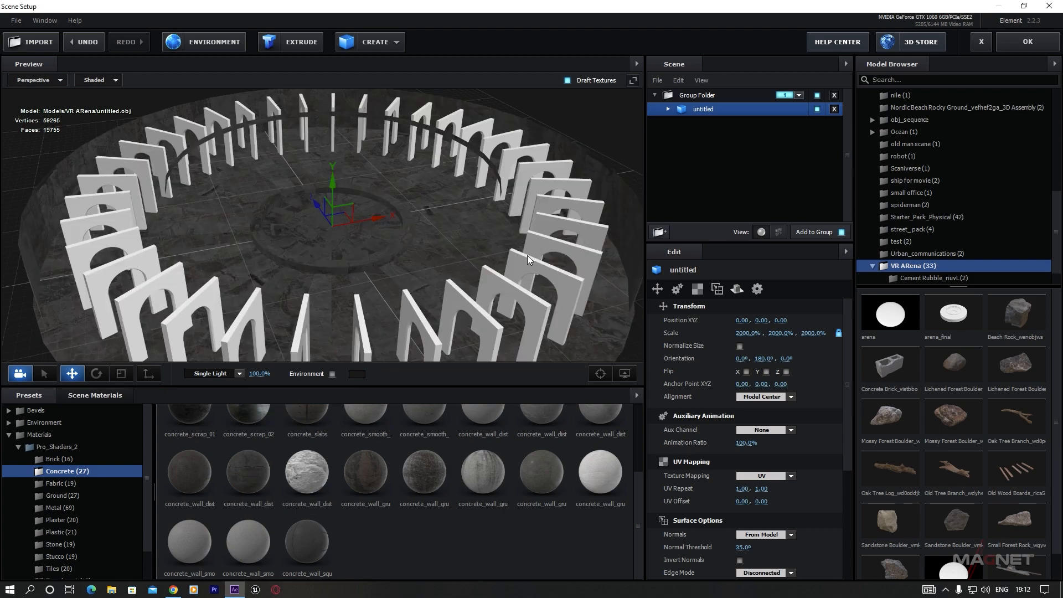
Replace the RING_BAKED material on the arena's ring of arches with concrete_wall_distressed_05.
{"action": "scroll", "coordinate": [374, 265], "scroll_direction": "up", "scroll_amount": 3}
{"action": "scroll", "coordinate": [374, 265], "scroll_direction": "down", "scroll_amount": 2}
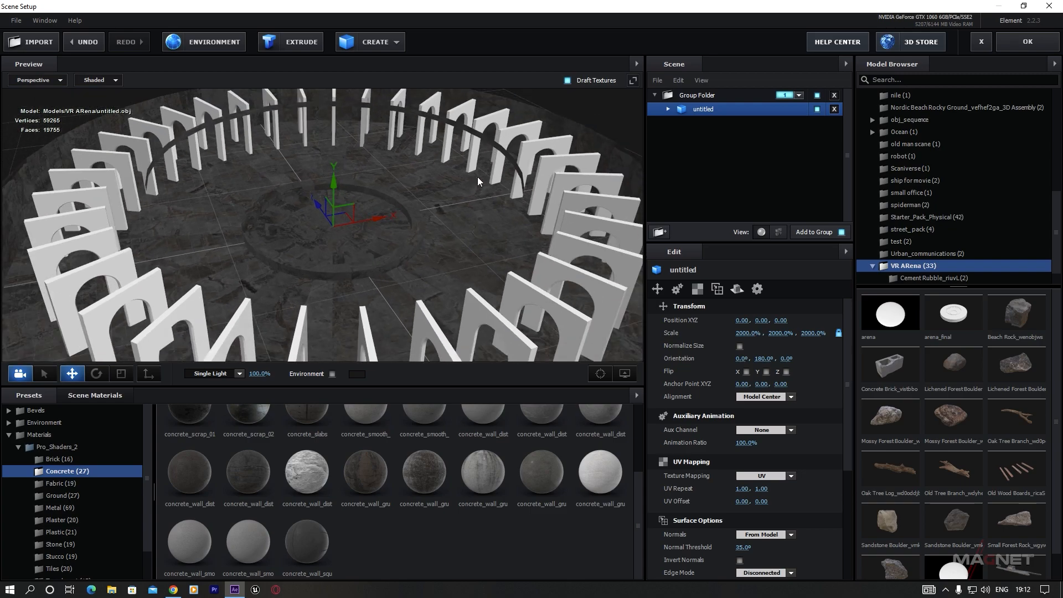
{"action": "scroll", "coordinate": [443, 176], "scroll_direction": "down", "scroll_amount": 3}
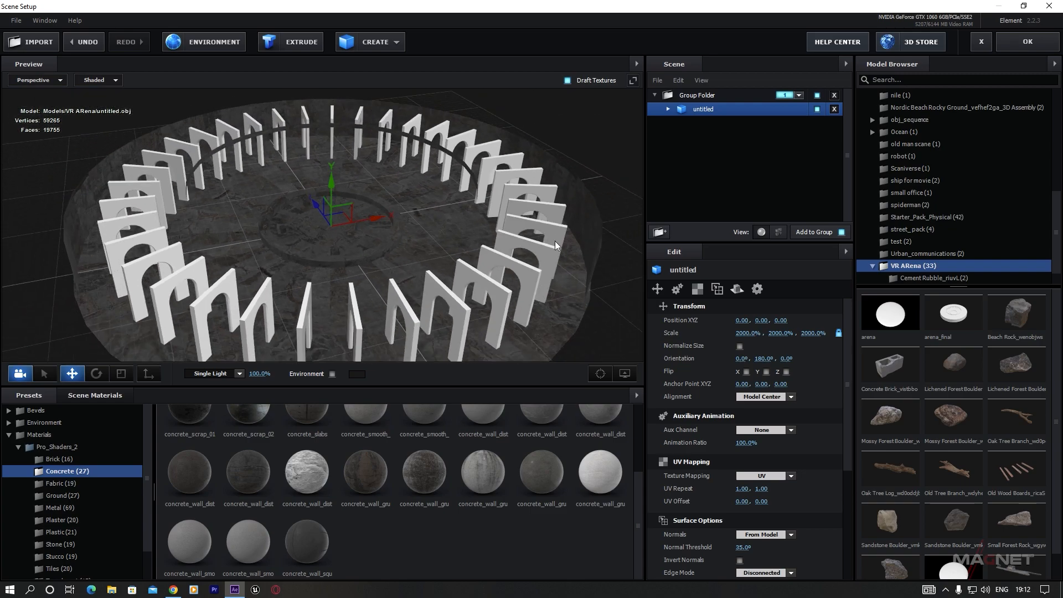
{"action": "left_click", "coordinate": [669, 108]}
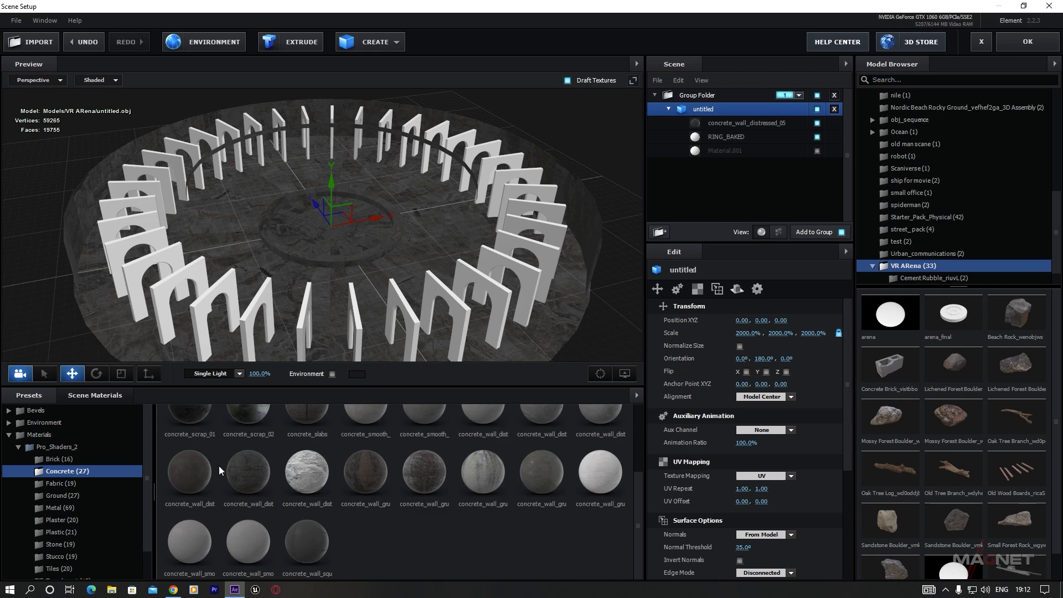
{"action": "left_click_drag", "start_coordinate": [251, 471], "coordinate": [416, 292]}
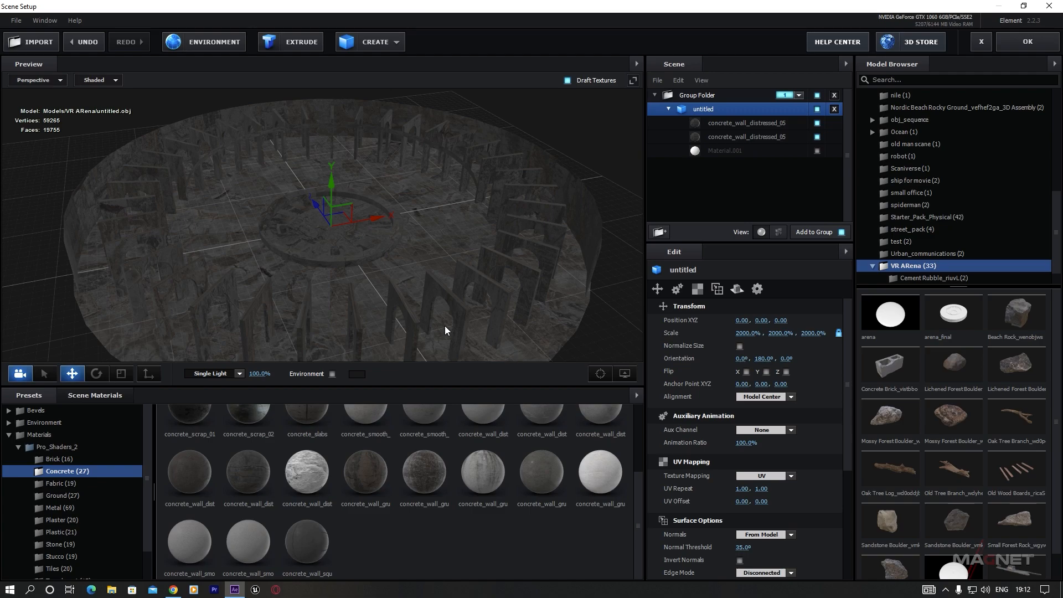
Enable Draw Backfaces in the advanced settings of both concrete_wall_distressed_05 materials on the arena model.
{"action": "left_click_drag", "start_coordinate": [445, 326], "coordinate": [354, 288]}
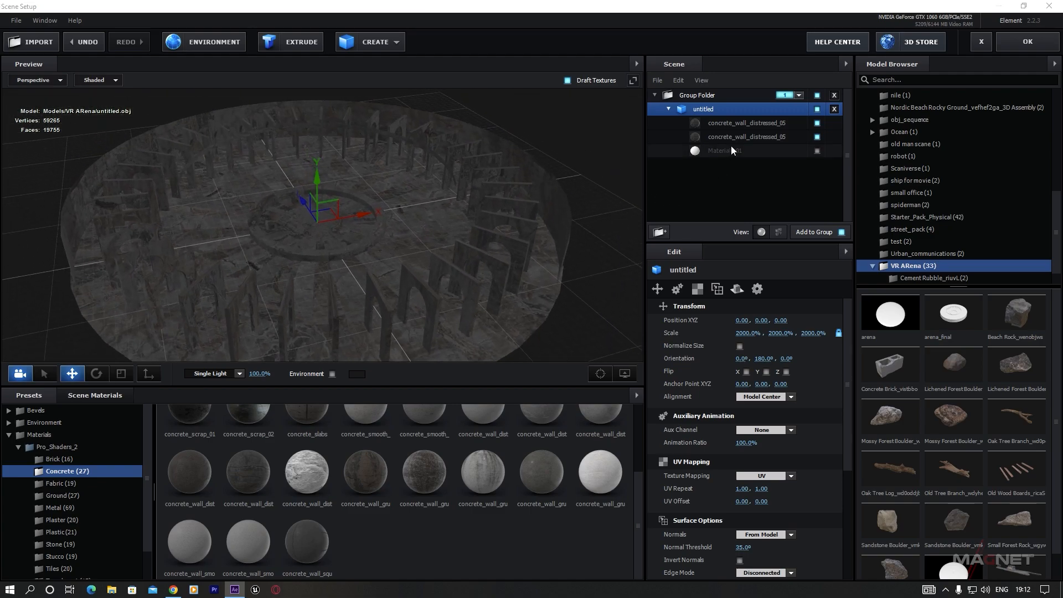
{"action": "left_click", "coordinate": [749, 122]}
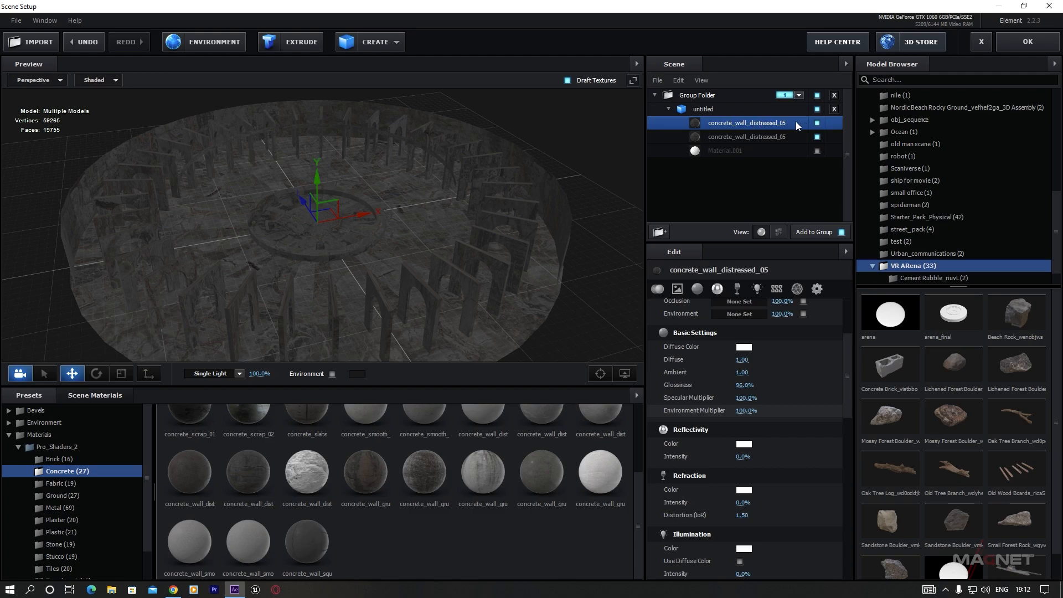
{"action": "left_click", "coordinate": [818, 123]}
{"action": "left_click", "coordinate": [819, 123]}
{"action": "left_click", "coordinate": [819, 290]}
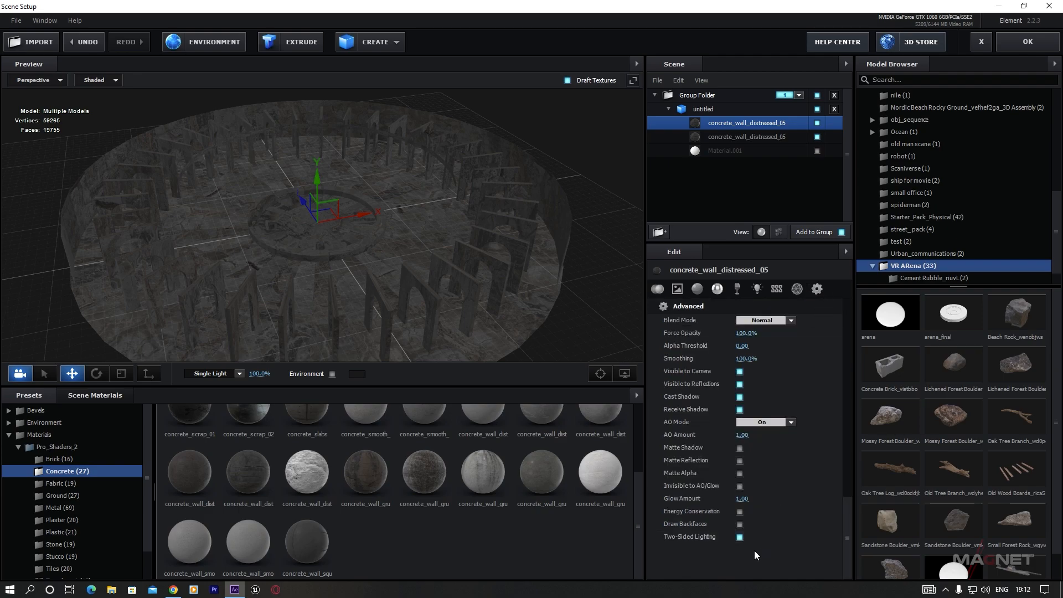
{"action": "left_click", "coordinate": [740, 525]}
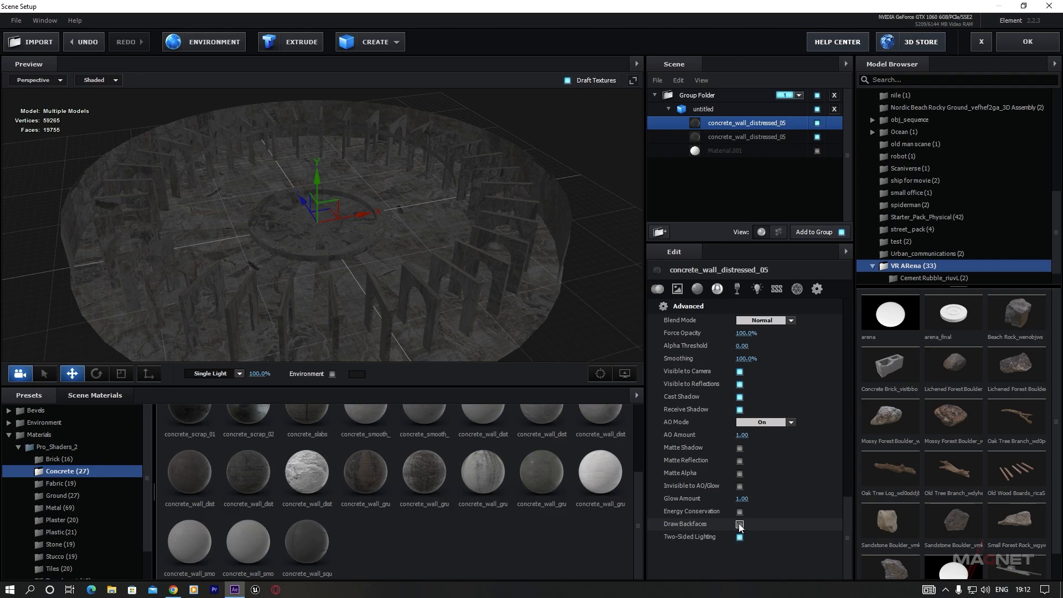
{"action": "left_click", "coordinate": [728, 136]}
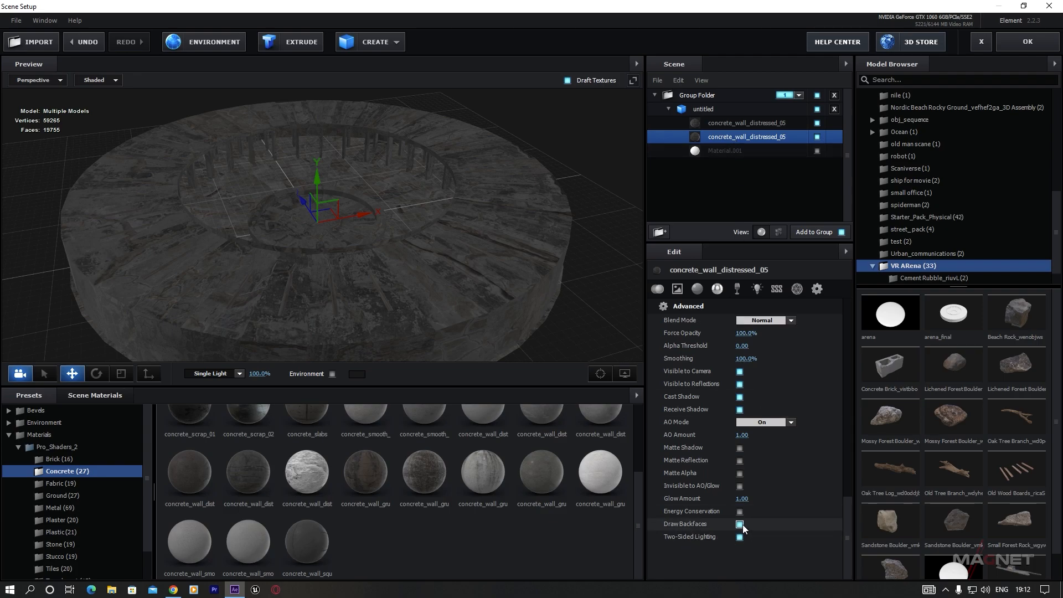
Set the arena model's UV Repeat to 10 in both directions.
{"action": "scroll", "coordinate": [357, 301], "scroll_direction": "up", "scroll_amount": 3}
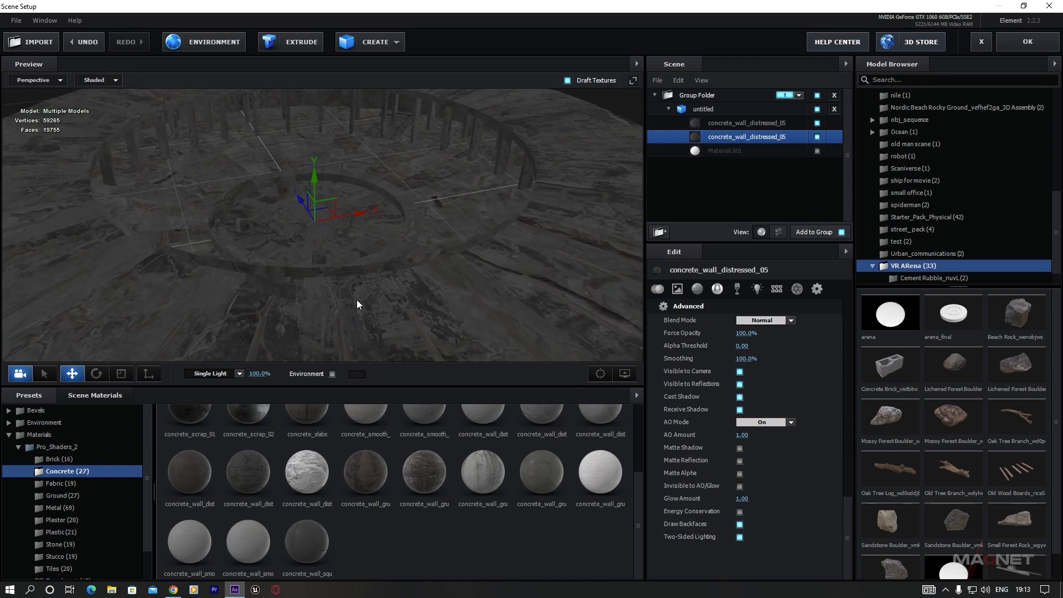
{"action": "left_click_drag", "start_coordinate": [357, 300], "coordinate": [510, 232]}
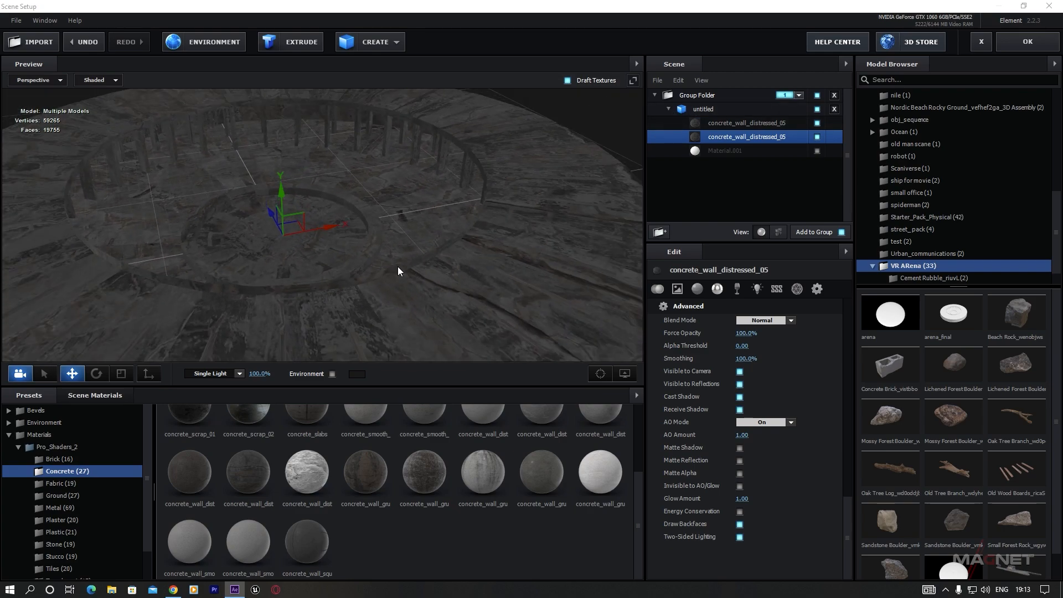
{"action": "left_click_drag", "start_coordinate": [422, 236], "coordinate": [460, 231]}
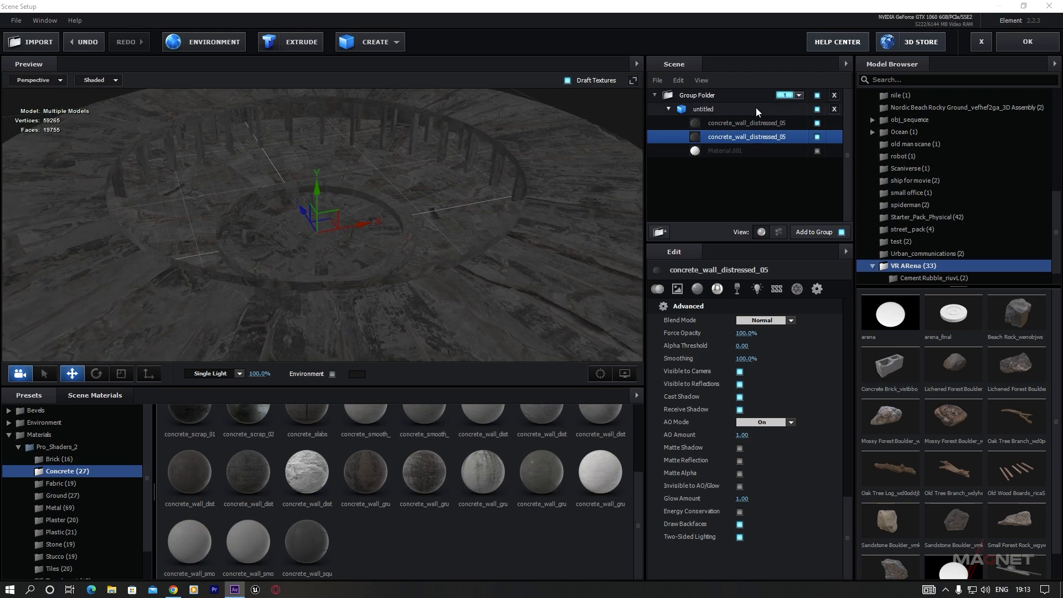
{"action": "left_click", "coordinate": [710, 109]}
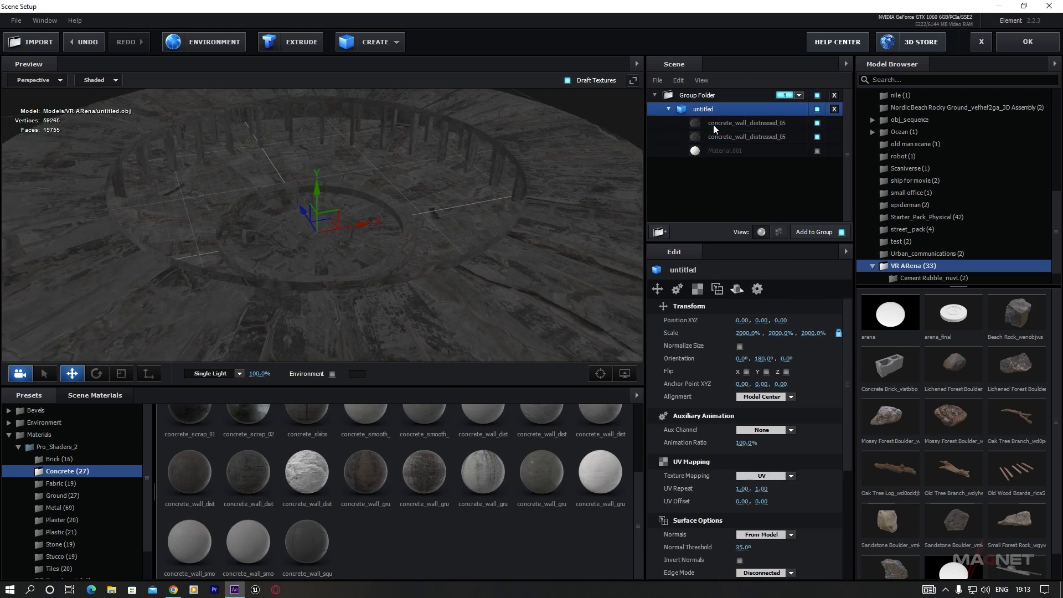
{"action": "left_click", "coordinate": [699, 290]}
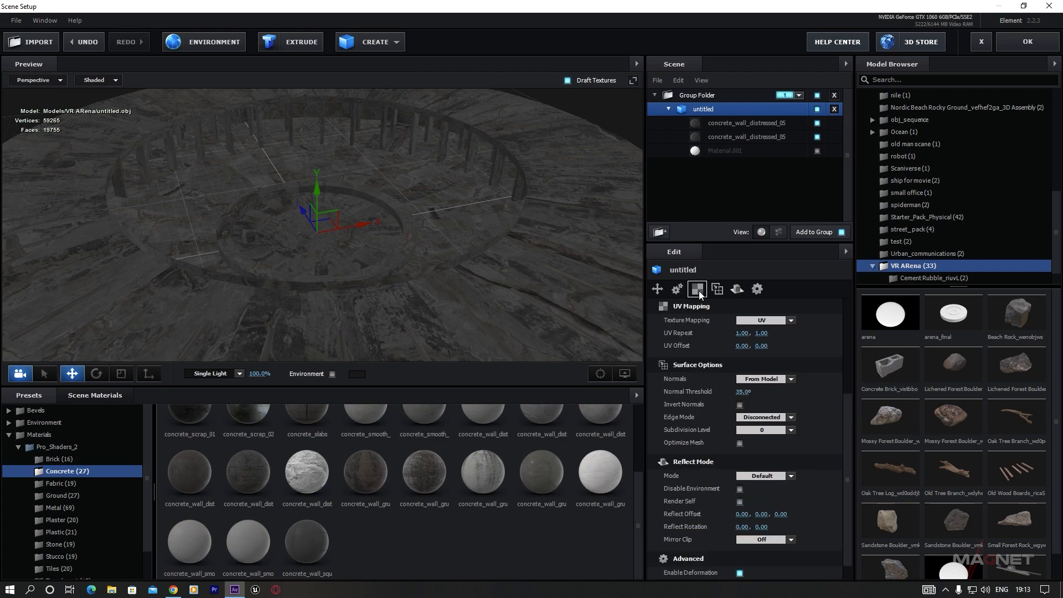
{"action": "left_click", "coordinate": [743, 333]}
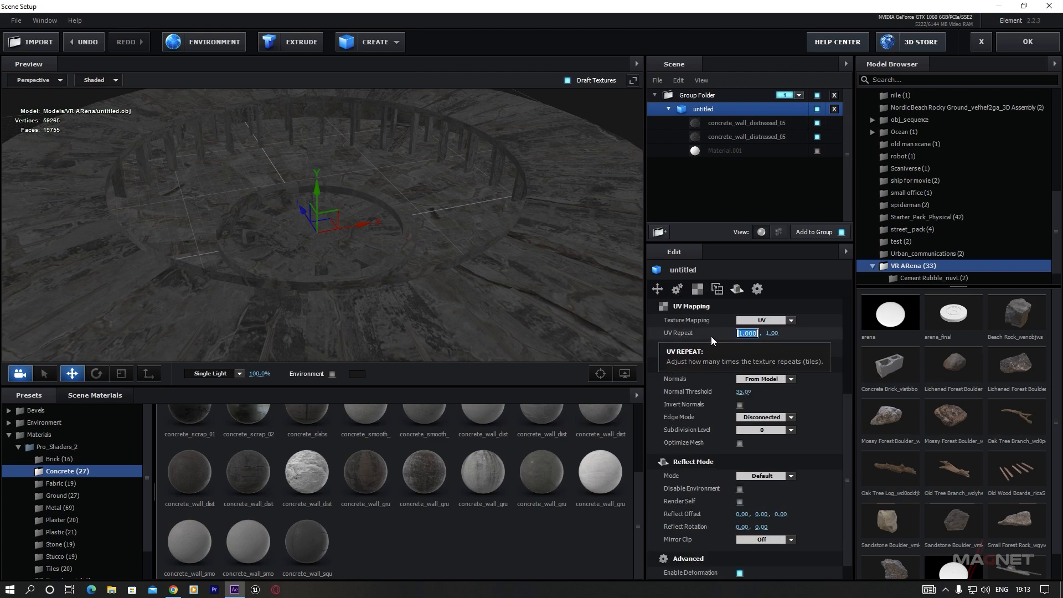
{"action": "type", "text": "10"}
{"action": "key", "text": "Tab"}
{"action": "type", "text": "10"}
{"action": "key", "text": "Return"}
Turn off Draft Textures for the preview and enable Optimize Mesh on the arena model.
{"action": "scroll", "coordinate": [394, 295], "scroll_direction": "up", "scroll_amount": 4}
{"action": "left_click_drag", "start_coordinate": [374, 292], "coordinate": [302, 305]}
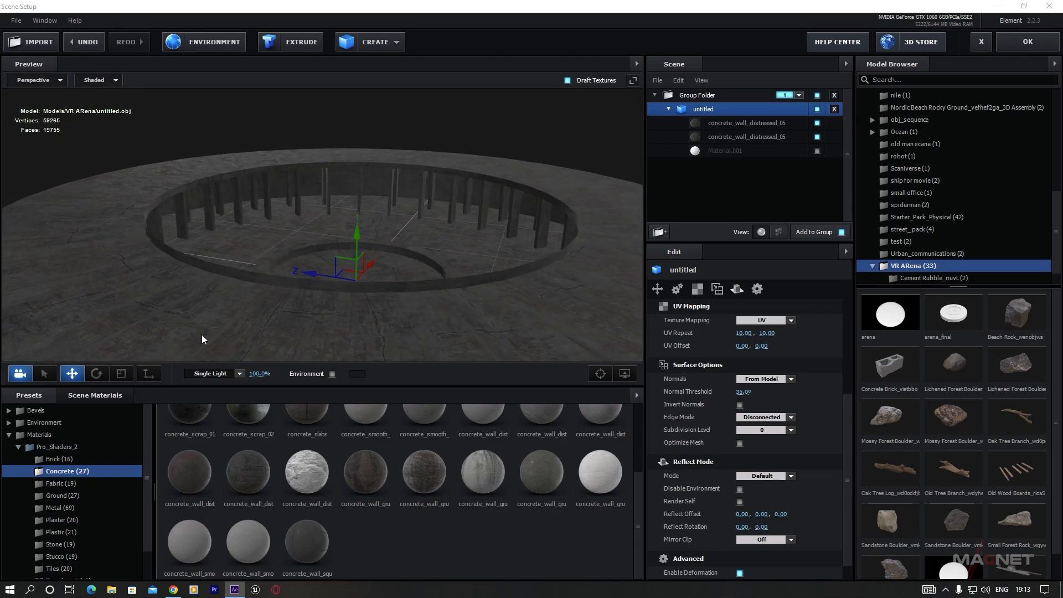
{"action": "left_click", "coordinate": [567, 80]}
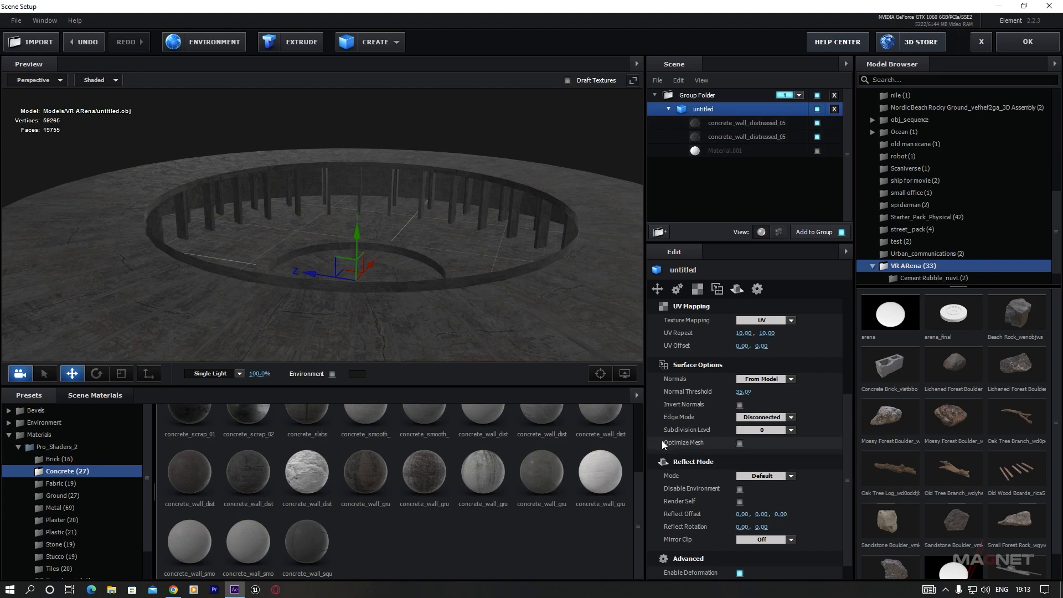
{"action": "left_click", "coordinate": [740, 444]}
{"action": "left_click_drag", "start_coordinate": [292, 270], "coordinate": [195, 299]}
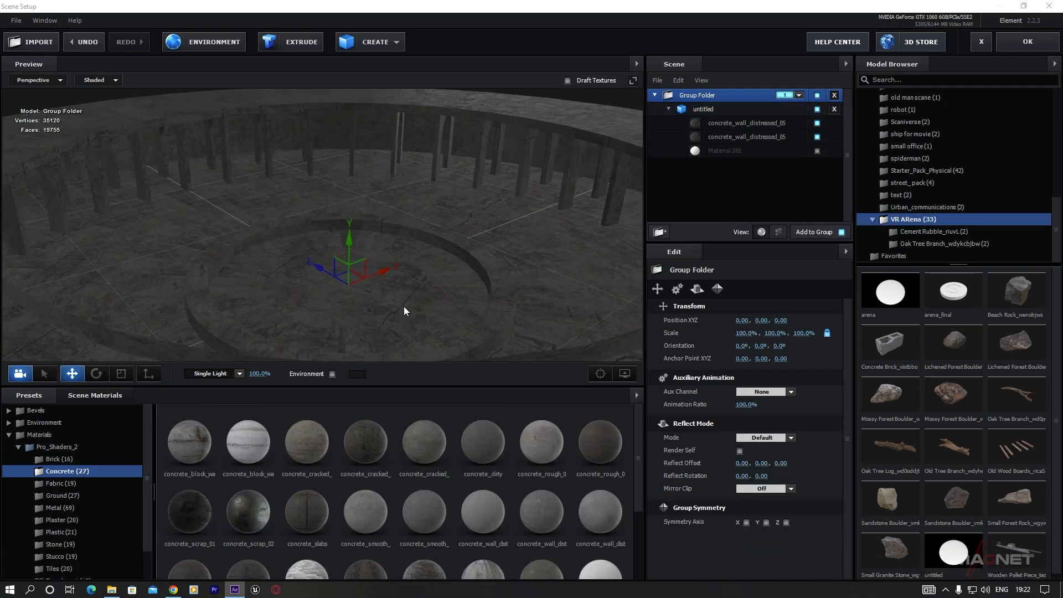
{"action": "left_click_drag", "start_coordinate": [405, 307], "coordinate": [515, 256]}
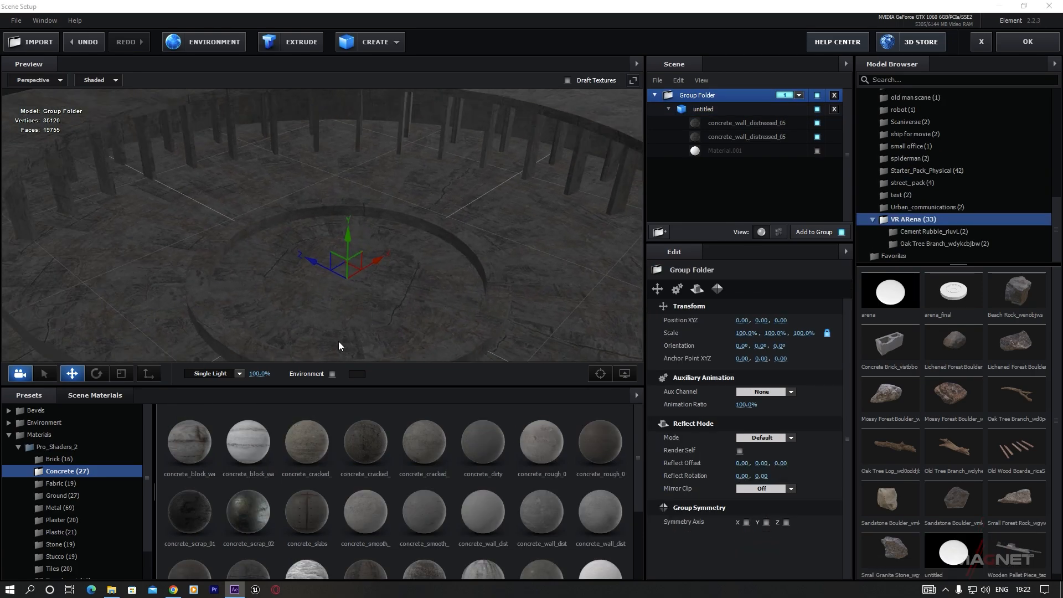
{"action": "mouse_move", "coordinate": [346, 294]}
{"action": "left_mouse_down"}
{"action": "mouse_move", "coordinate": [419, 304]}
{"action": "mouse_move", "coordinate": [361, 302]}
{"action": "left_mouse_up"}
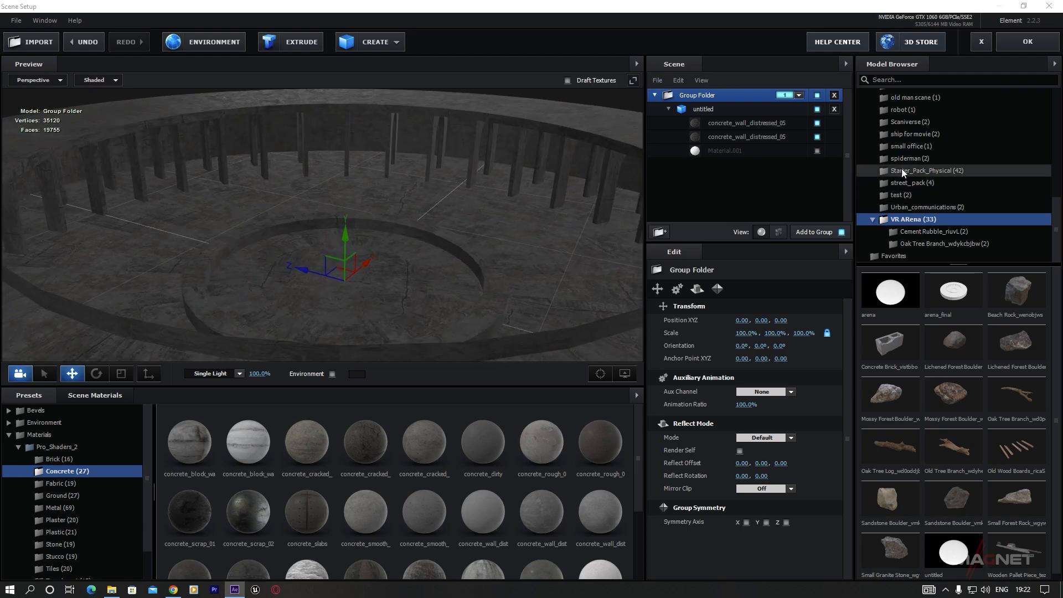
Add the Scaniverse statue model from the Scaniverse folder to the arena scene and inspect it.
{"action": "left_click", "coordinate": [915, 121]}
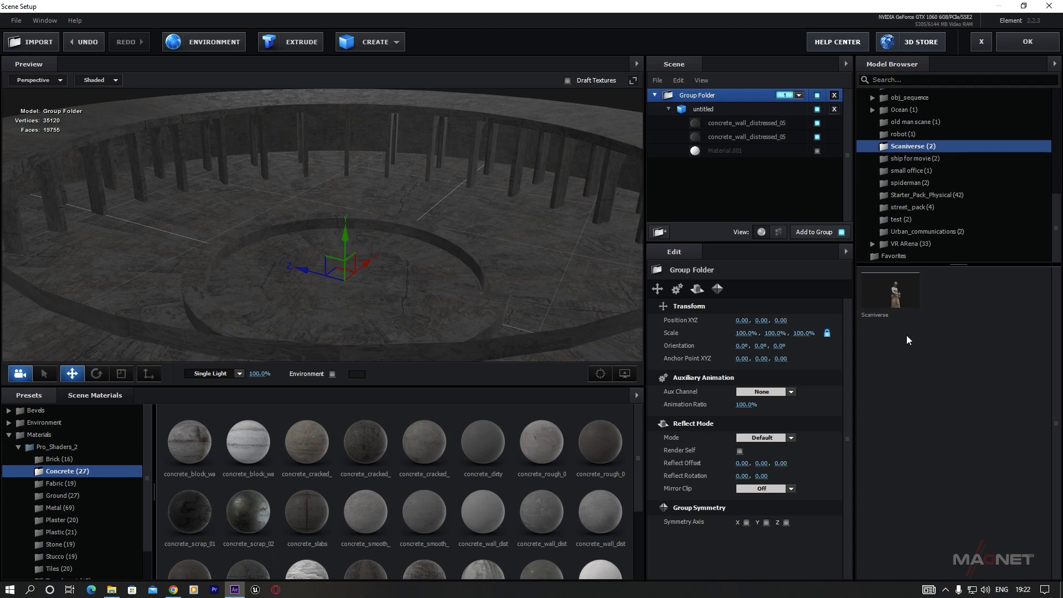
{"action": "double_click", "coordinate": [897, 298]}
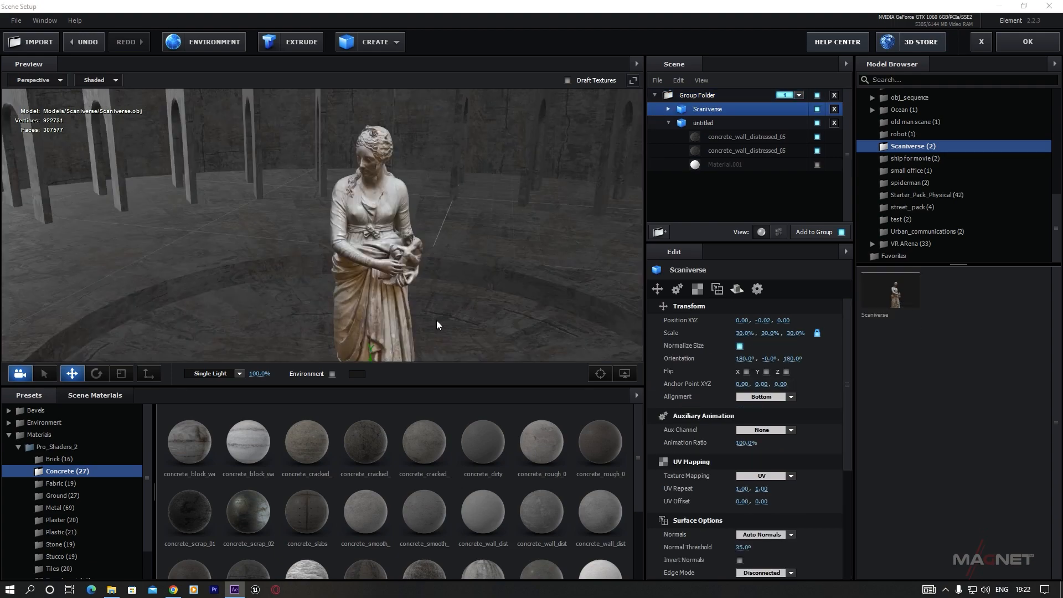
{"action": "left_click_drag", "start_coordinate": [455, 329], "coordinate": [478, 277]}
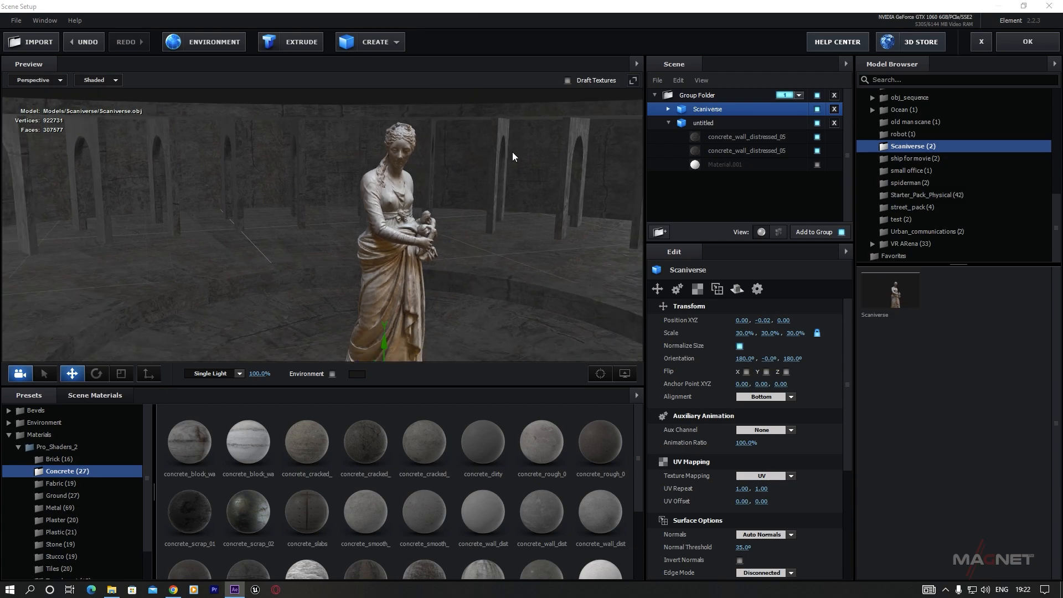
{"action": "left_click_drag", "start_coordinate": [456, 278], "coordinate": [380, 288]}
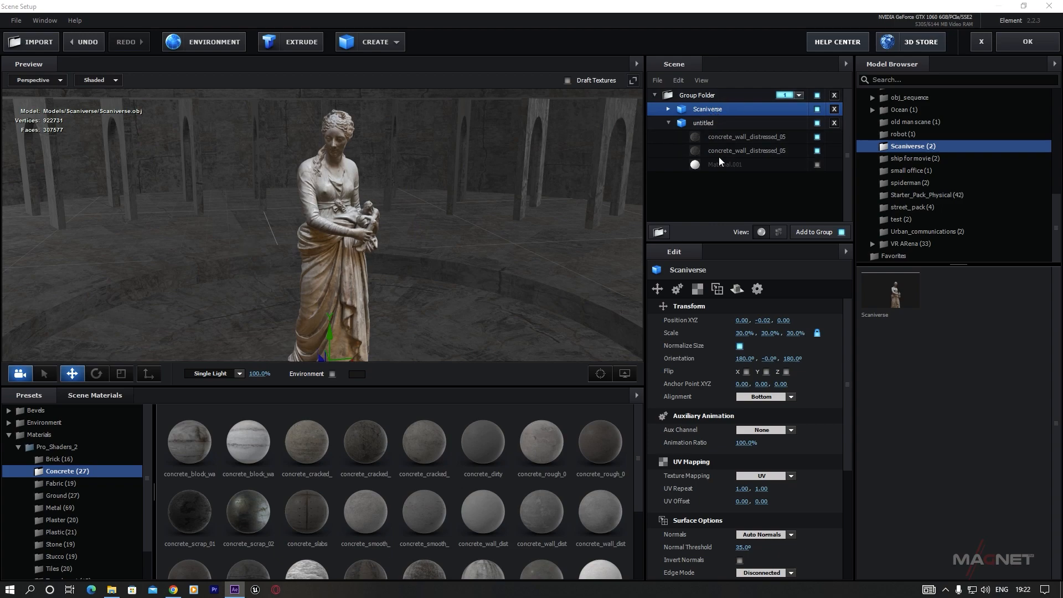
Enable Optimize Mesh in the statue model's surface options.
{"action": "left_click_drag", "start_coordinate": [846, 320], "coordinate": [846, 406]}
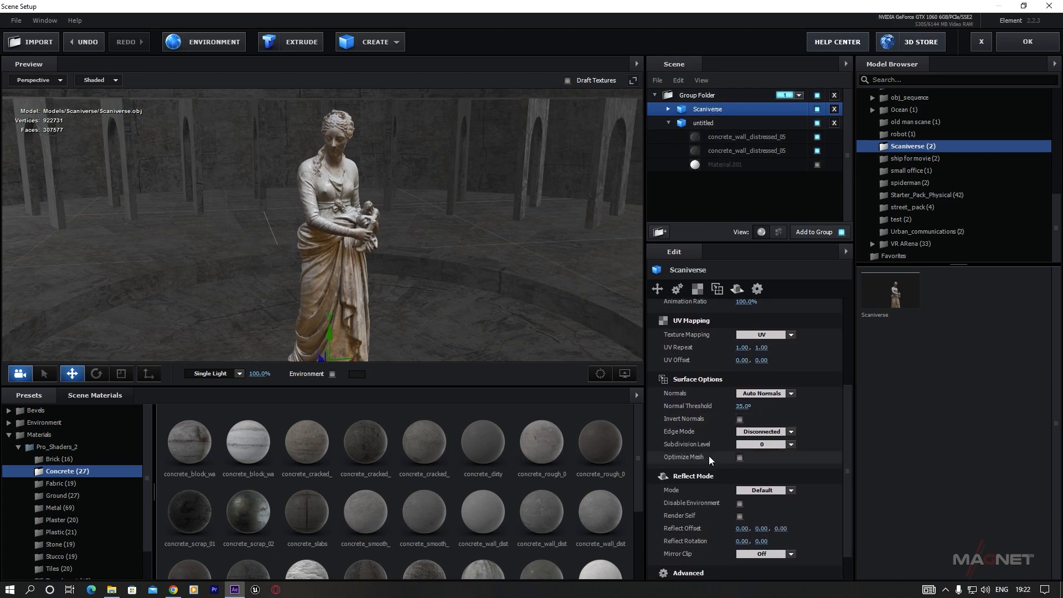
{"action": "left_click", "coordinate": [740, 458]}
{"action": "left_click_drag", "start_coordinate": [307, 244], "coordinate": [347, 264]}
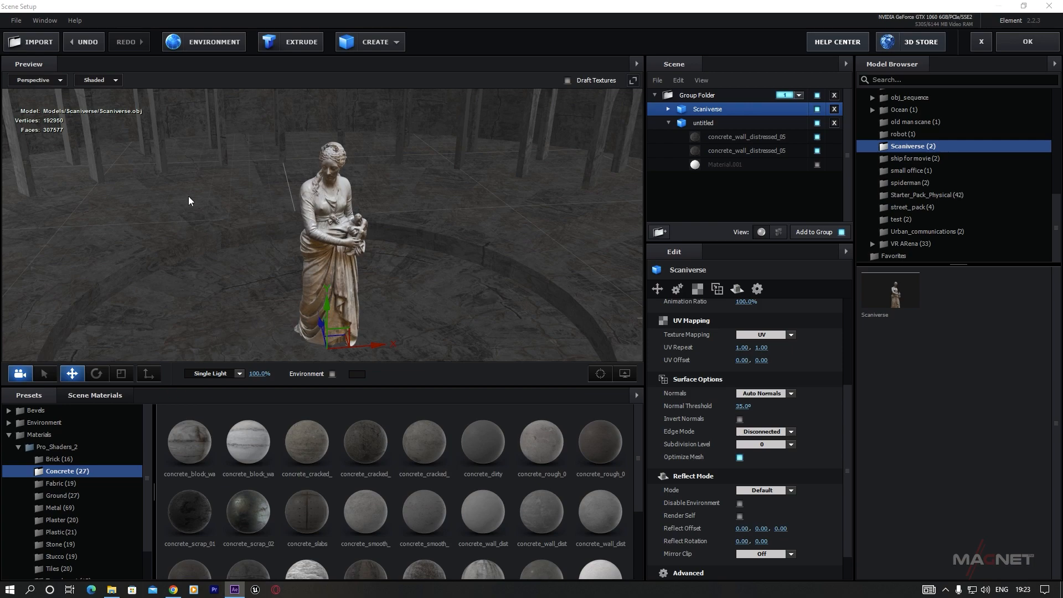
Preview kloofendal_48d_partly_cloudy_4k from the arena folder and load it as the scene's environment texture in place of Basic_2K_03.jpg.
{"action": "left_click", "coordinate": [209, 45]}
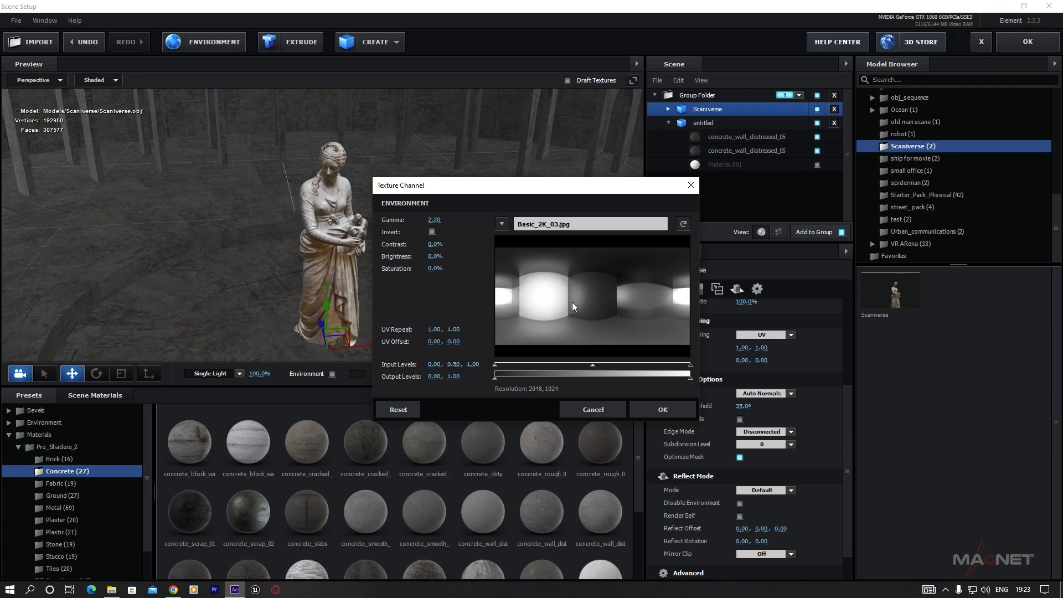
{"action": "left_click", "coordinate": [112, 590]}
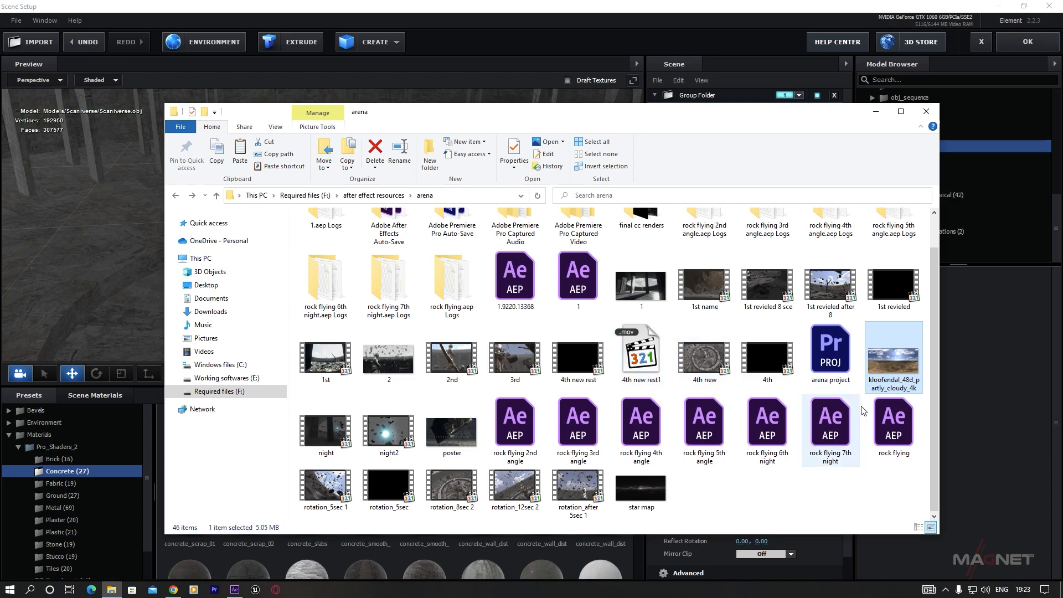
{"action": "right_click", "coordinate": [899, 361]}
{"action": "left_click", "coordinate": [848, 225]}
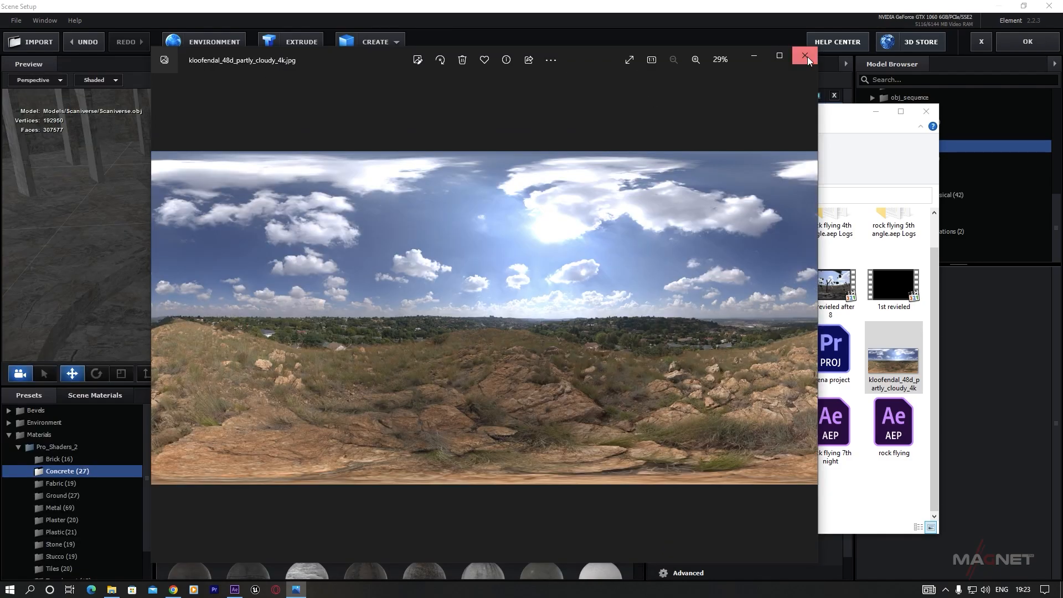
{"action": "left_click", "coordinate": [807, 56]}
{"action": "left_click_drag", "start_coordinate": [761, 122], "coordinate": [251, 234]}
{"action": "left_click_drag", "start_coordinate": [387, 473], "coordinate": [595, 305]}
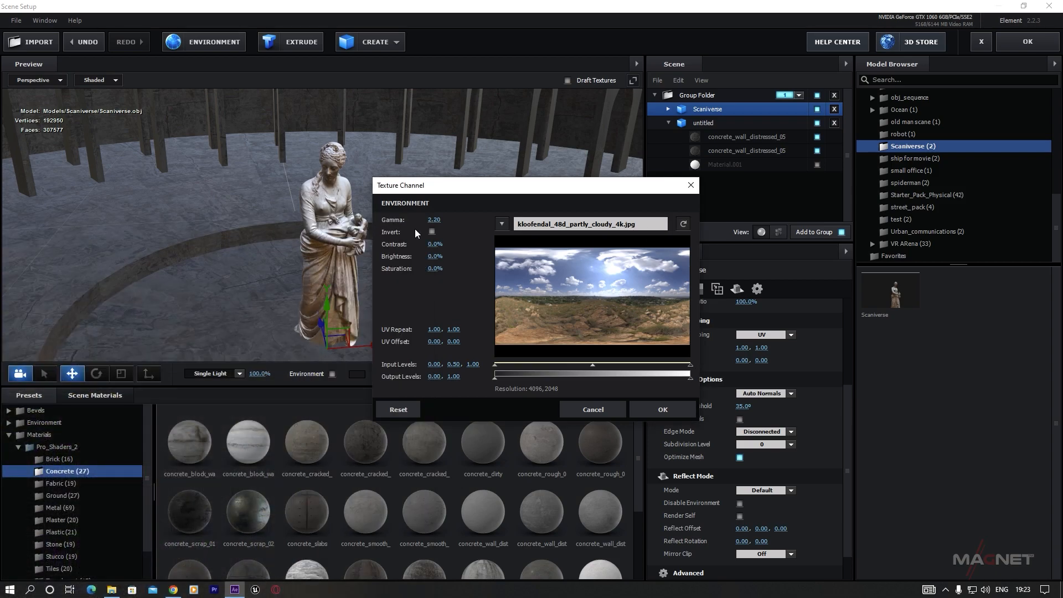
{"action": "left_click", "coordinate": [364, 224]}
{"action": "left_click", "coordinate": [680, 414]}
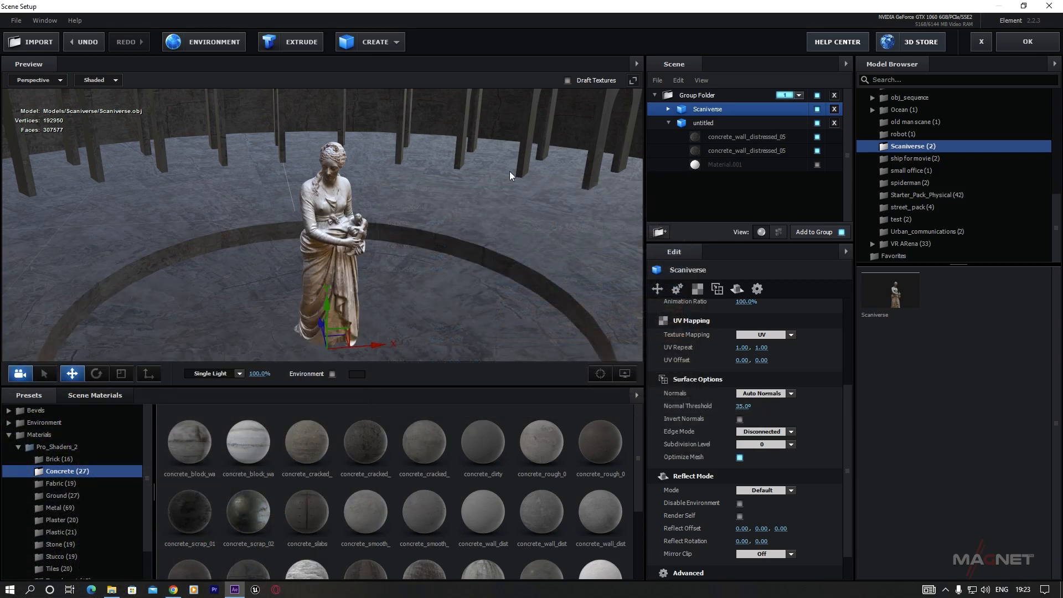
Turn on the environment background in the preview and inspect the arena and statue against the sky.
{"action": "left_click_drag", "start_coordinate": [397, 256], "coordinate": [421, 308]}
{"action": "scroll", "coordinate": [416, 331], "scroll_direction": "down", "scroll_amount": 3}
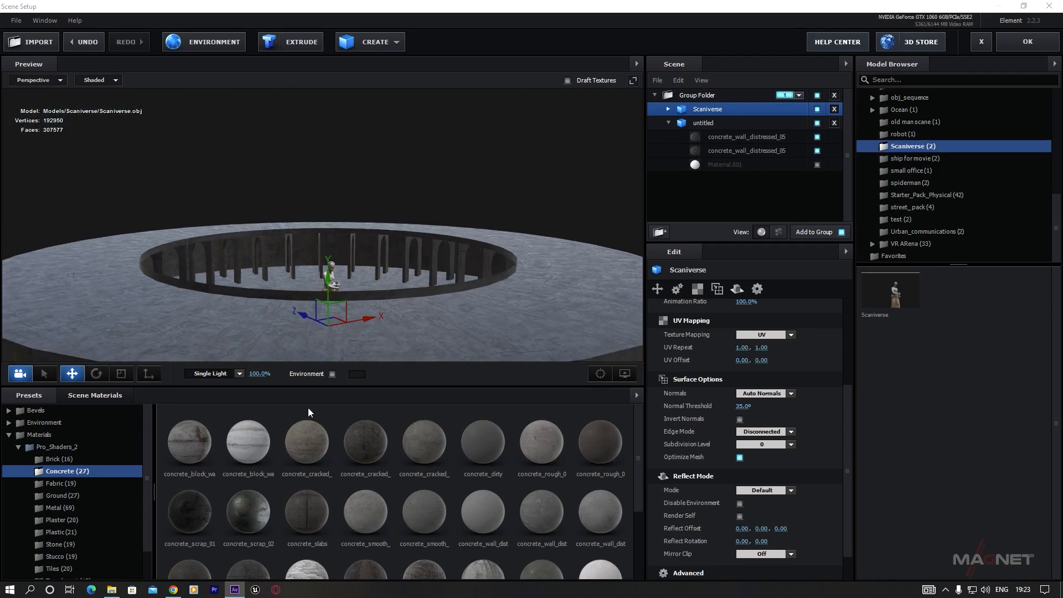
{"action": "left_click", "coordinate": [332, 374]}
{"action": "left_click_drag", "start_coordinate": [467, 316], "coordinate": [422, 303]}
{"action": "scroll", "coordinate": [403, 324], "scroll_direction": "up", "scroll_amount": 5}
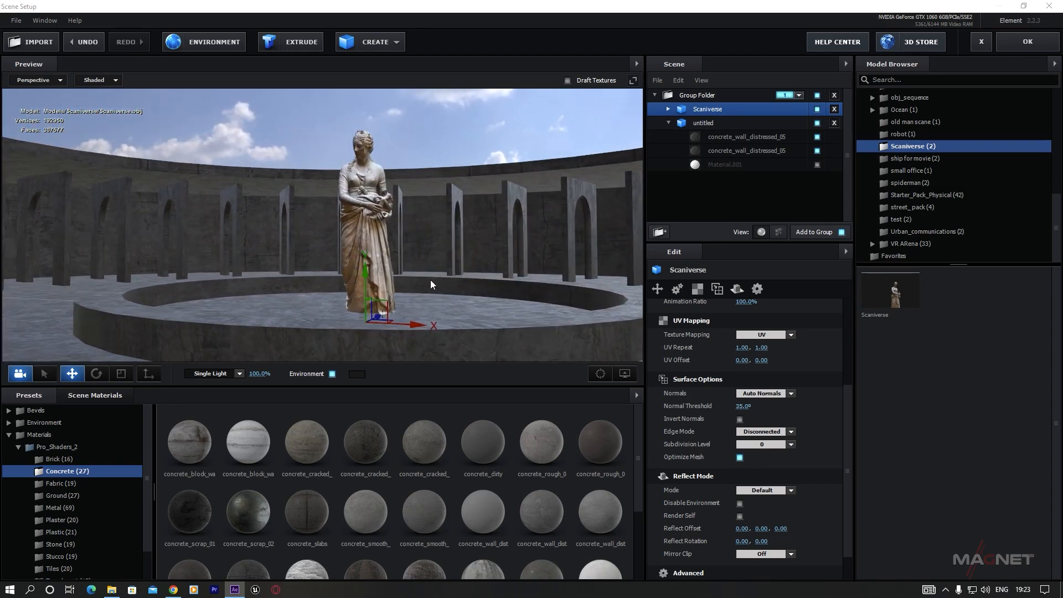
{"action": "left_click_drag", "start_coordinate": [181, 267], "coordinate": [191, 272]}
{"action": "left_click_drag", "start_coordinate": [318, 269], "coordinate": [242, 281]}
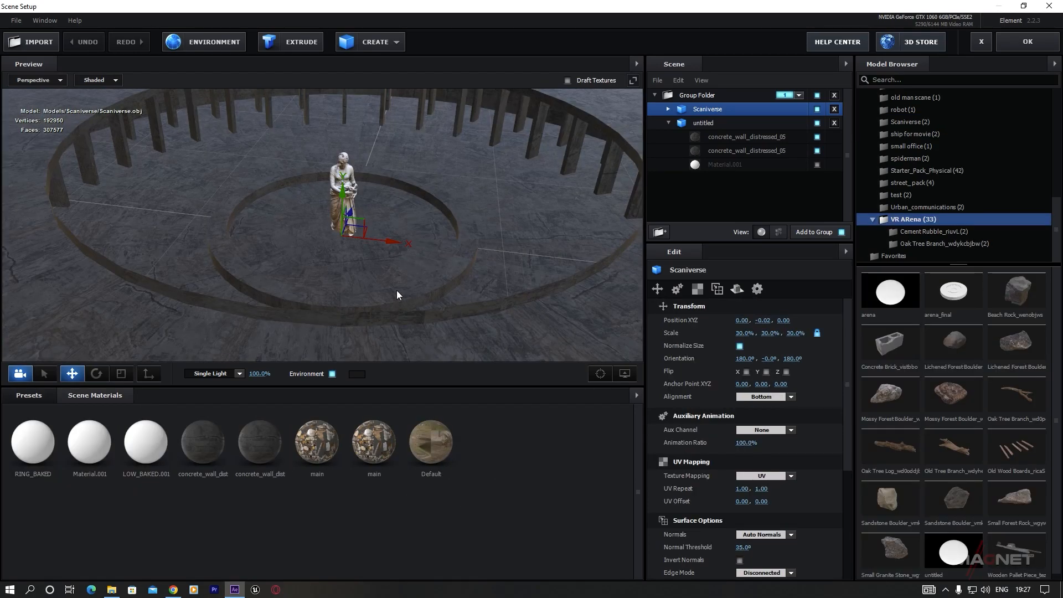
Add the Cement Rubble_riuvL model from the VR ARena folder around the base of the statue.
{"action": "mouse_move", "coordinate": [396, 290]}
{"action": "left_mouse_down"}
{"action": "mouse_move", "coordinate": [424, 290]}
{"action": "mouse_move", "coordinate": [409, 273]}
{"action": "left_mouse_up"}
{"action": "scroll", "coordinate": [347, 257], "scroll_direction": "up", "scroll_amount": 4}
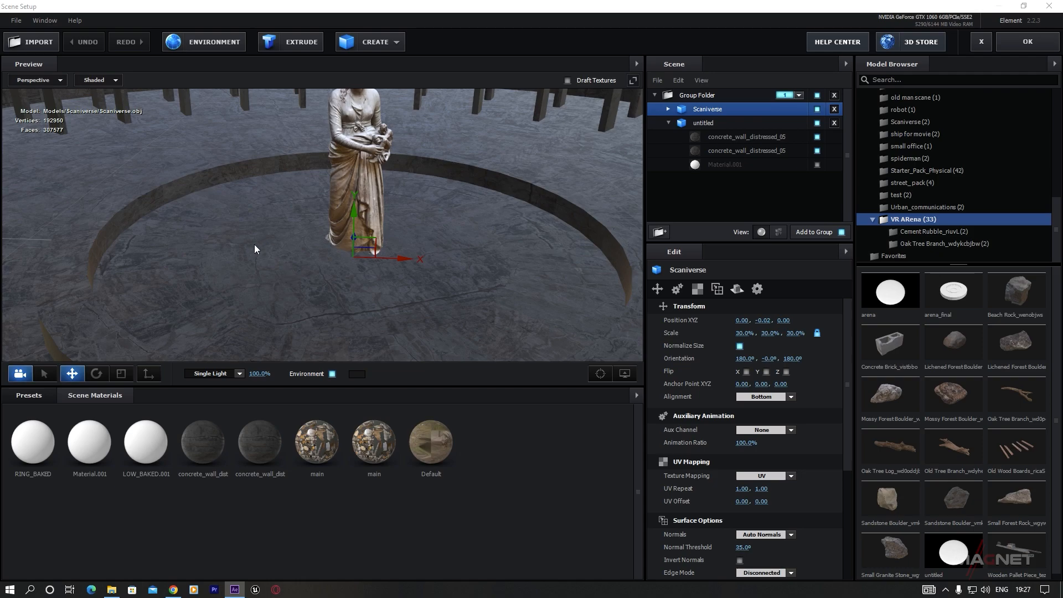
{"action": "left_click", "coordinate": [916, 234]}
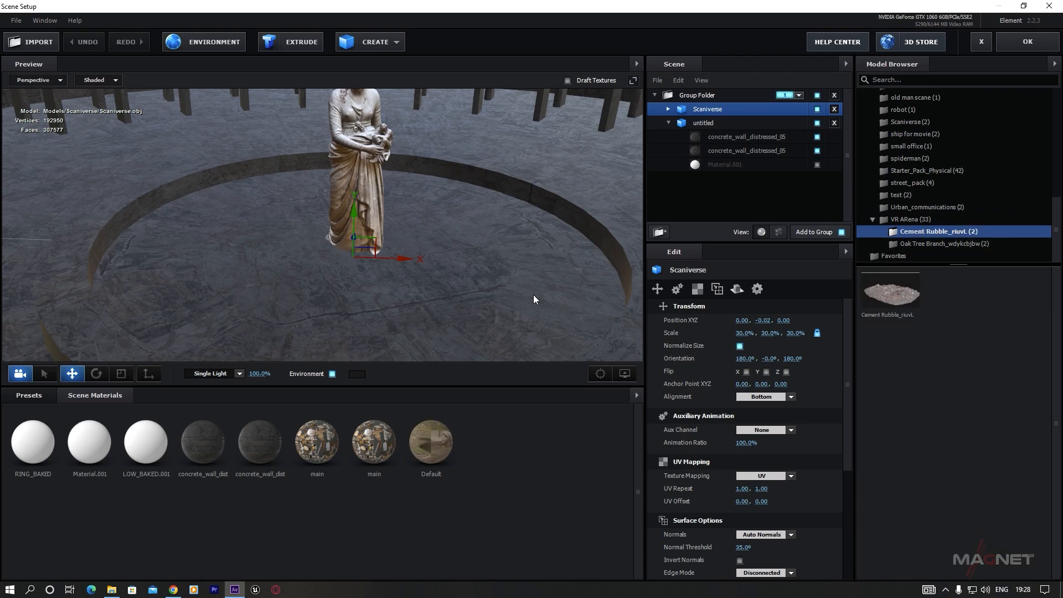
{"action": "double_click", "coordinate": [896, 294]}
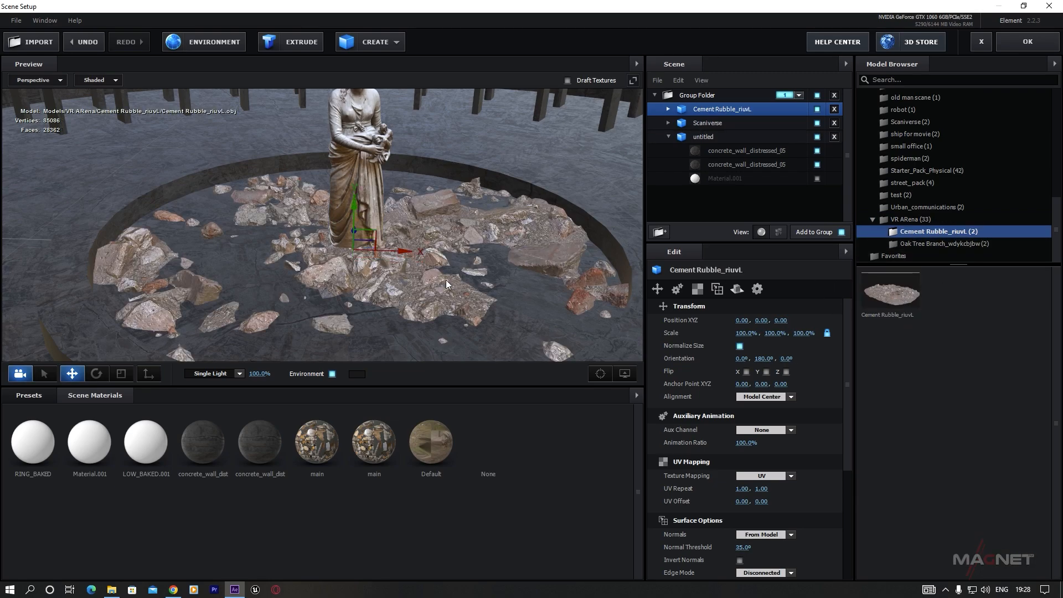
{"action": "scroll", "coordinate": [490, 295], "scroll_direction": "up", "scroll_amount": 3}
{"action": "scroll", "coordinate": [507, 249], "scroll_direction": "down", "scroll_amount": 2}
{"action": "scroll", "coordinate": [445, 256], "scroll_direction": "up", "scroll_amount": 3}
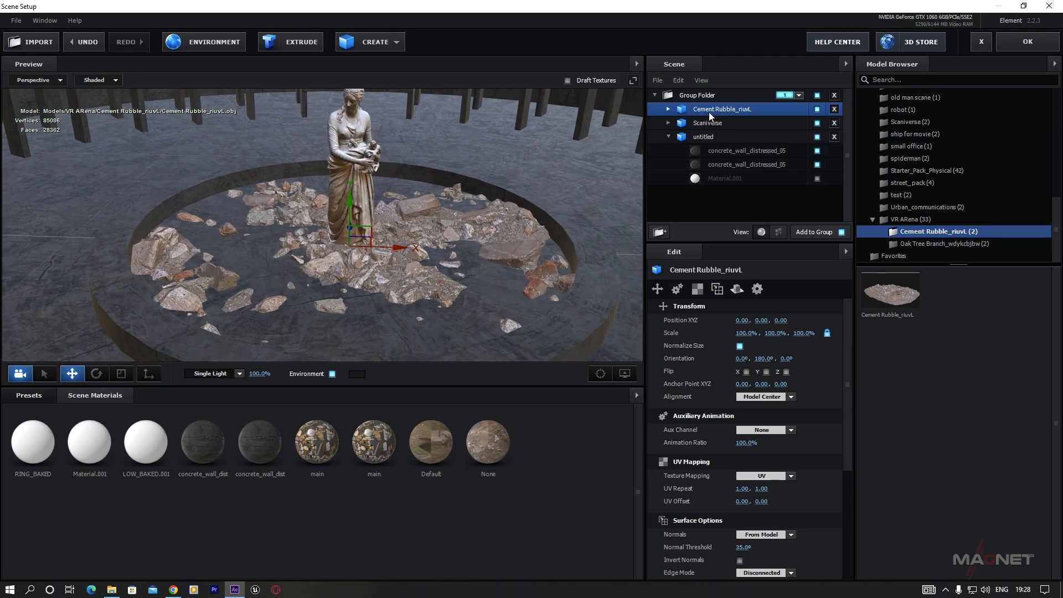
Enable Optimize Mesh in the cement rubble model's surface options.
{"action": "scroll", "coordinate": [707, 408], "scroll_direction": "down", "scroll_amount": 3}
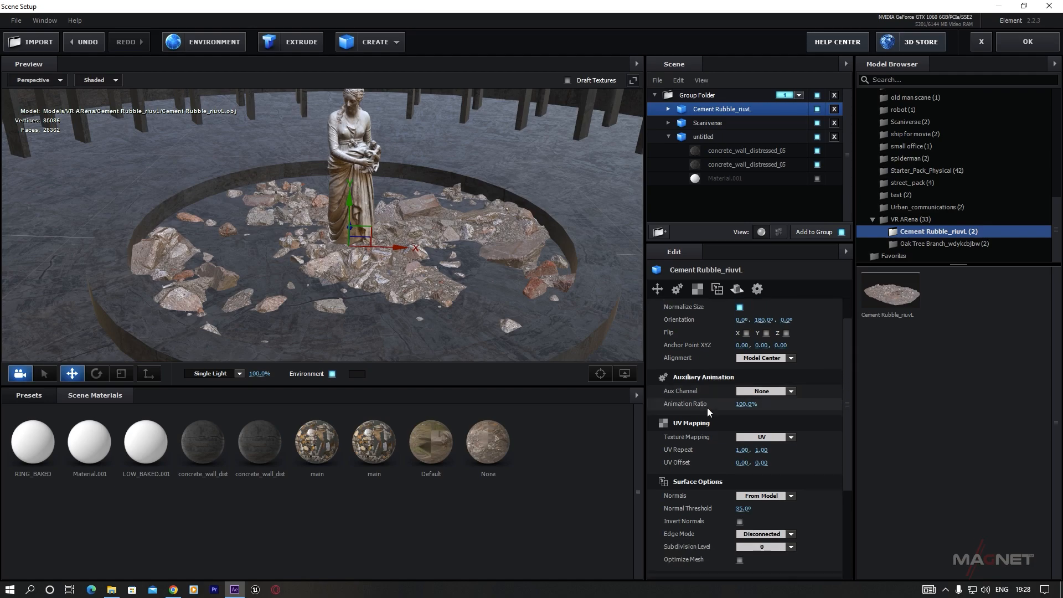
{"action": "left_click", "coordinate": [740, 521]}
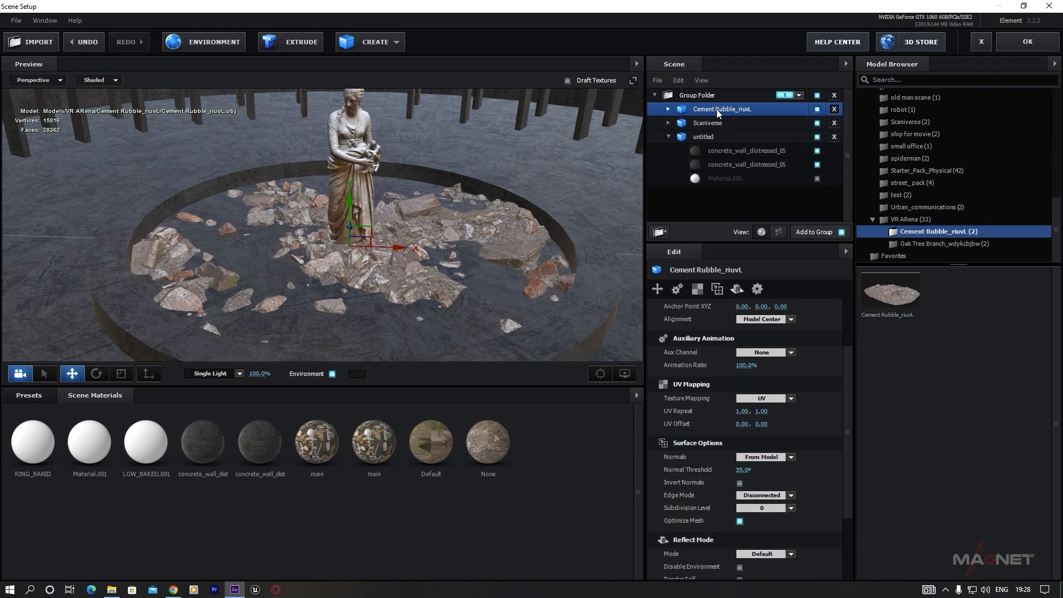
{"action": "scroll", "coordinate": [757, 369], "scroll_direction": "up", "scroll_amount": 1}
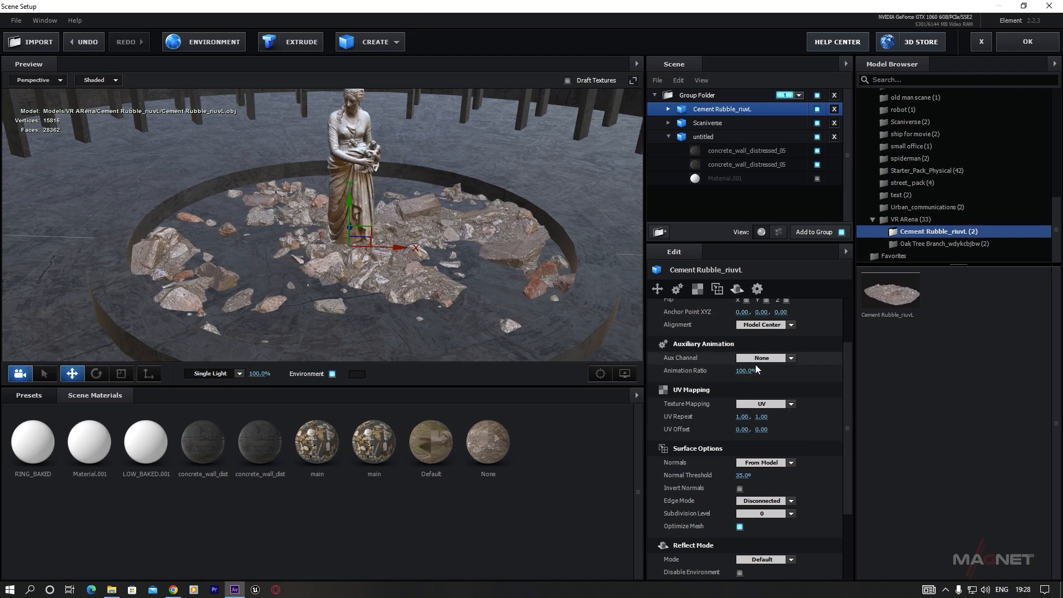
Scale the cement rubble uniformly to 48% and raise it to 0.01 on the Y axis.
{"action": "scroll", "coordinate": [757, 369], "scroll_direction": "up", "scroll_amount": 3}
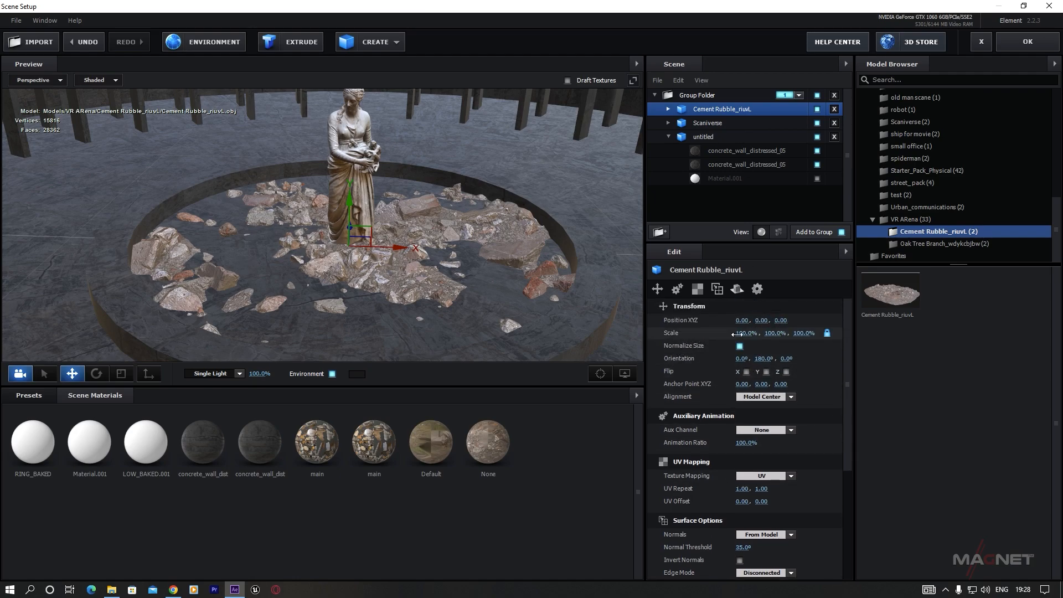
{"action": "left_click_drag", "start_coordinate": [737, 334], "coordinate": [592, 319]}
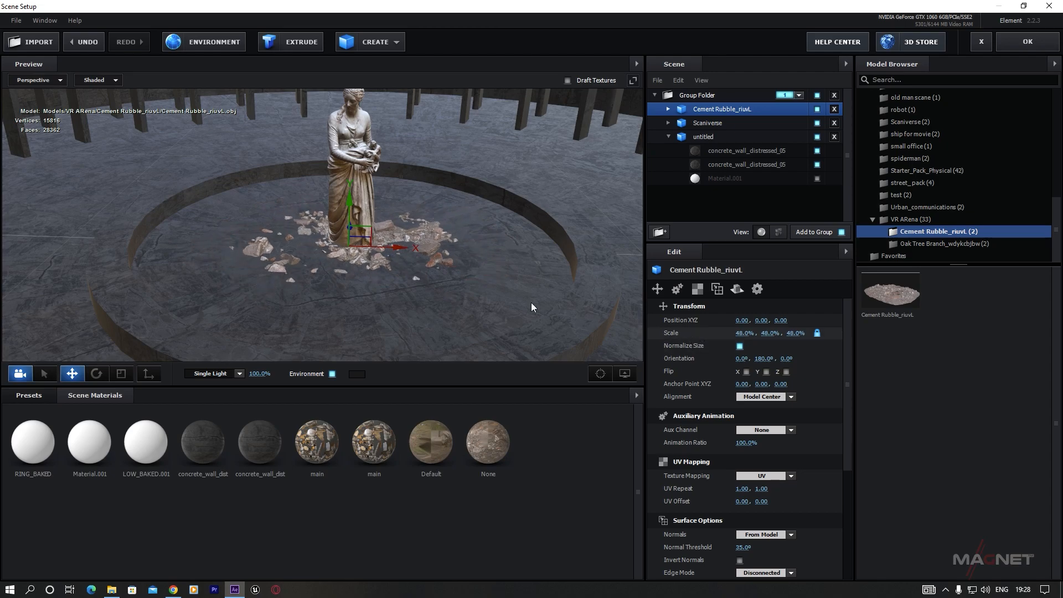
{"action": "scroll", "coordinate": [417, 281], "scroll_direction": "up", "scroll_amount": 3}
{"action": "left_click_drag", "start_coordinate": [359, 207], "coordinate": [357, 206]}
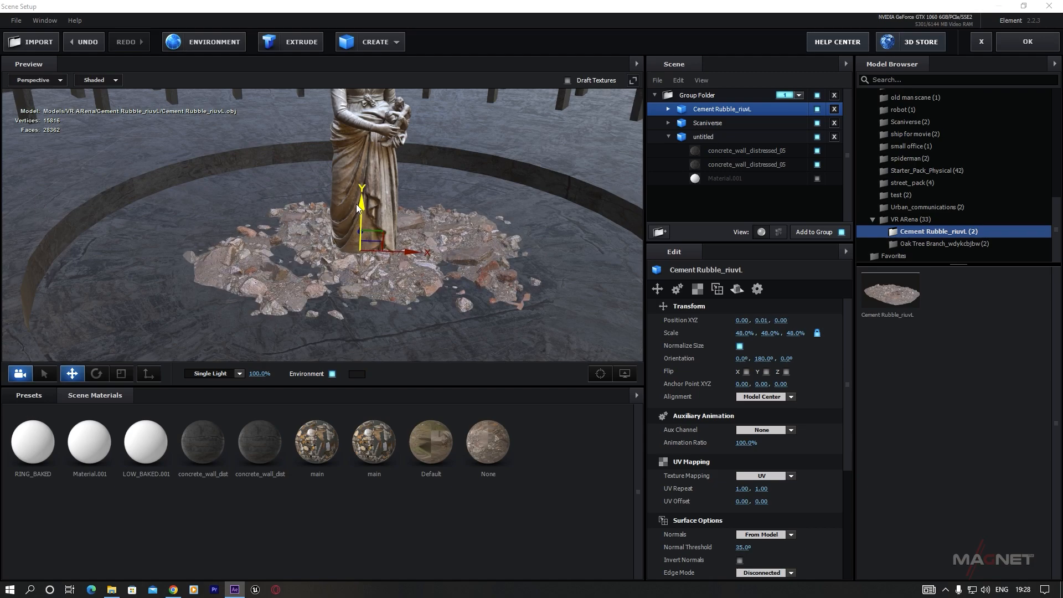
Move the cement rubble to one side of the statue, at 0.34 on the Z axis.
{"action": "left_click_drag", "start_coordinate": [471, 282], "coordinate": [545, 206]}
{"action": "left_click_drag", "start_coordinate": [499, 255], "coordinate": [459, 252]}
{"action": "scroll", "coordinate": [470, 297], "scroll_direction": "down", "scroll_amount": 3}
{"action": "scroll", "coordinate": [488, 297], "scroll_direction": "down", "scroll_amount": 2}
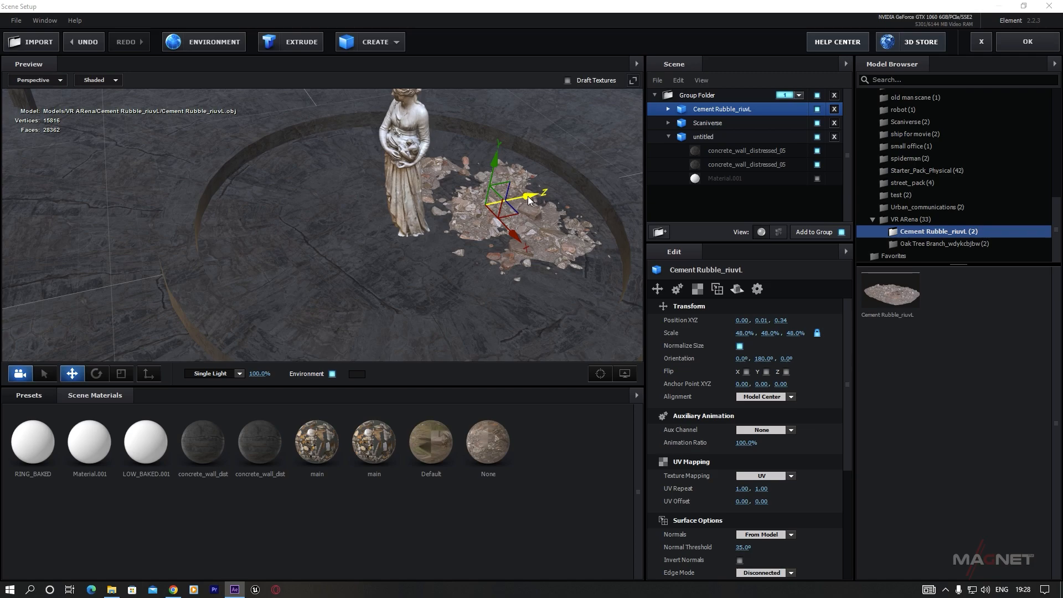
Duplicate the cement rubble, move the copy to -0.26 on Z, and rotate it about its vertical axis to a Y orientation of 288.7°.
{"action": "key", "text": "ctrl+d"}
{"action": "left_click_drag", "start_coordinate": [530, 196], "coordinate": [380, 219]}
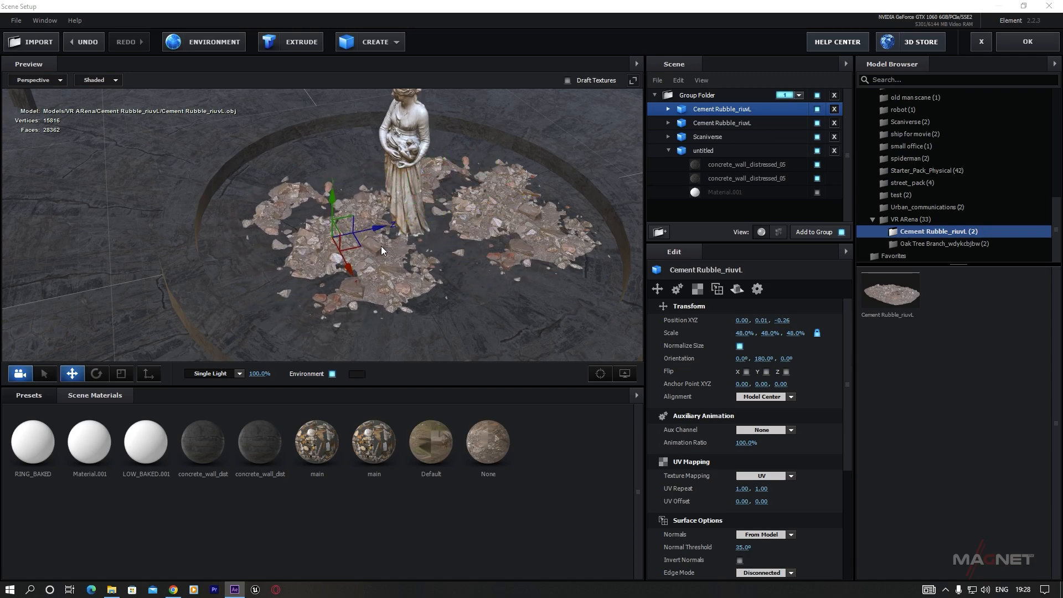
{"action": "key", "text": "e"}
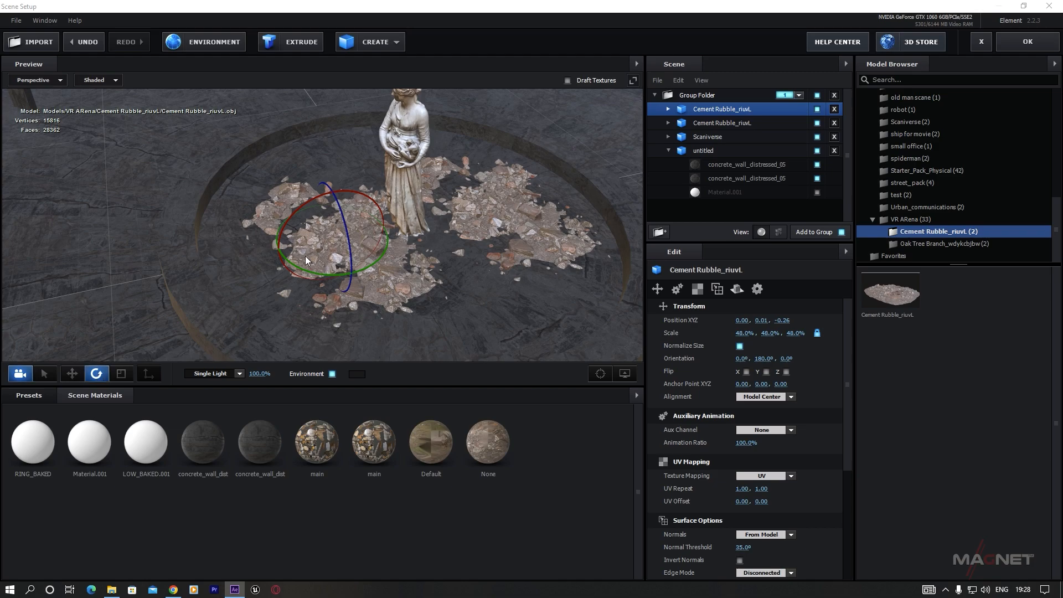
{"action": "left_click_drag", "start_coordinate": [291, 262], "coordinate": [364, 278]}
{"action": "key", "text": "w"}
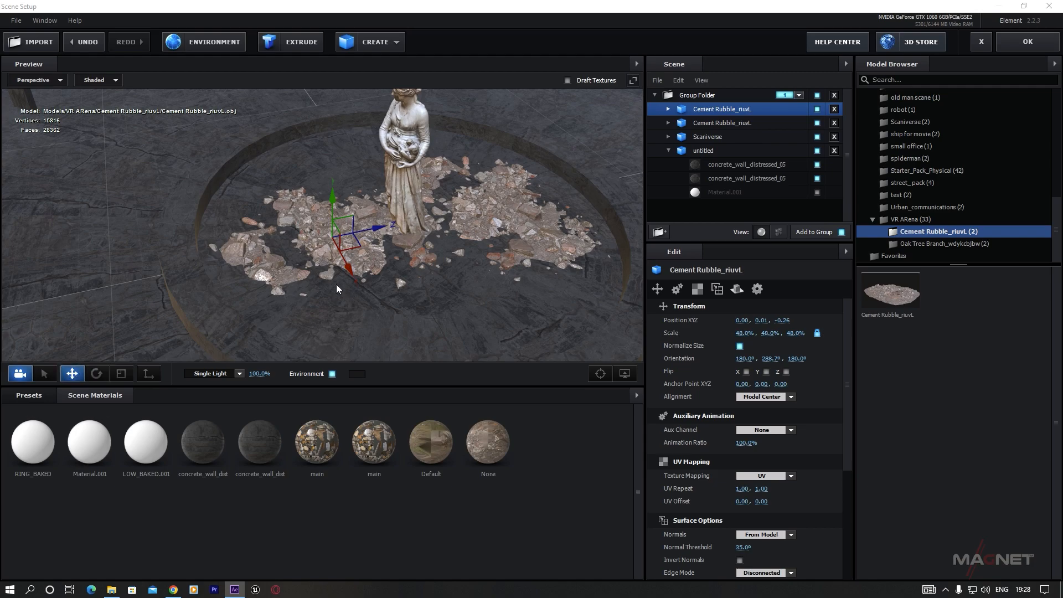
Fill the inner ring around the statue with four more cement rubble copies, including ones at X 0.39, X -0.40 and X -0.26.
{"action": "left_click_drag", "start_coordinate": [349, 272], "coordinate": [468, 352]}
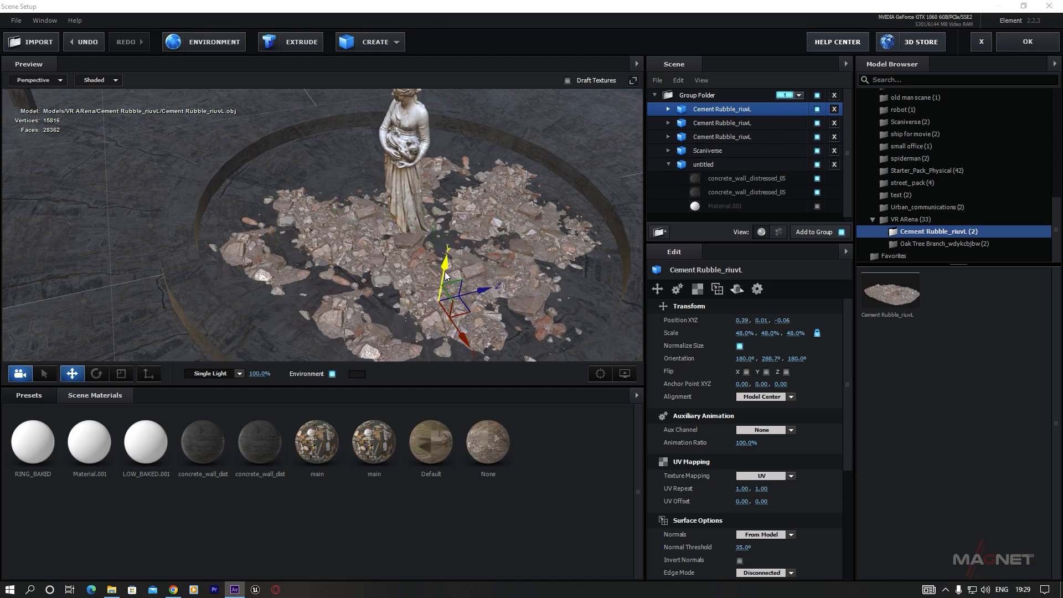
{"action": "left_click_drag", "start_coordinate": [444, 269], "coordinate": [426, 220]}
{"action": "scroll", "coordinate": [487, 251], "scroll_direction": "down", "scroll_amount": 2}
{"action": "key", "text": "e"}
{"action": "key", "text": "w"}
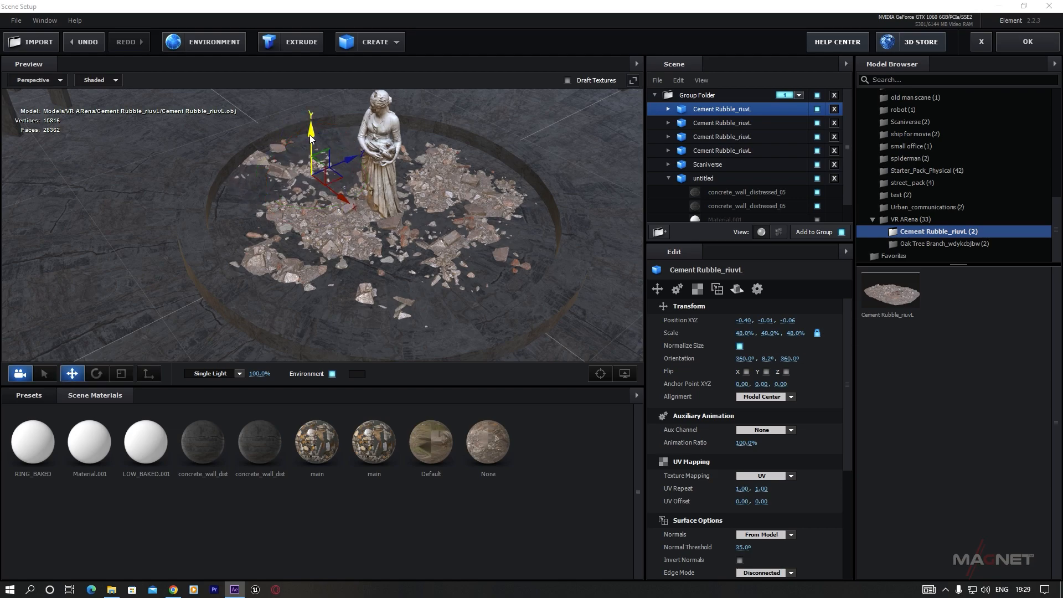
{"action": "left_click_drag", "start_coordinate": [312, 133], "coordinate": [311, 131]}
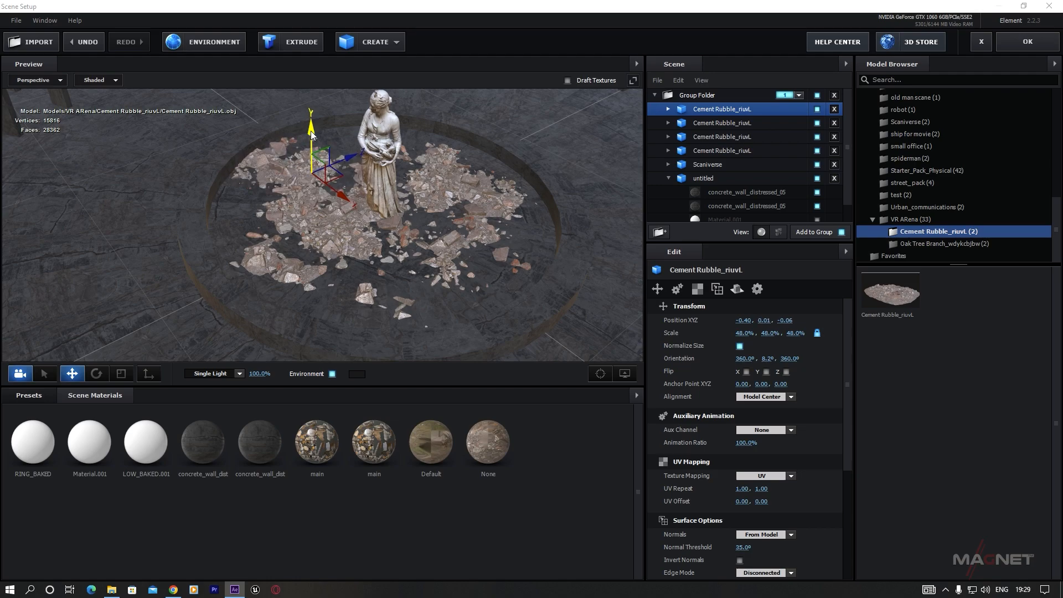
{"action": "scroll", "coordinate": [453, 254], "scroll_direction": "down", "scroll_amount": 3}
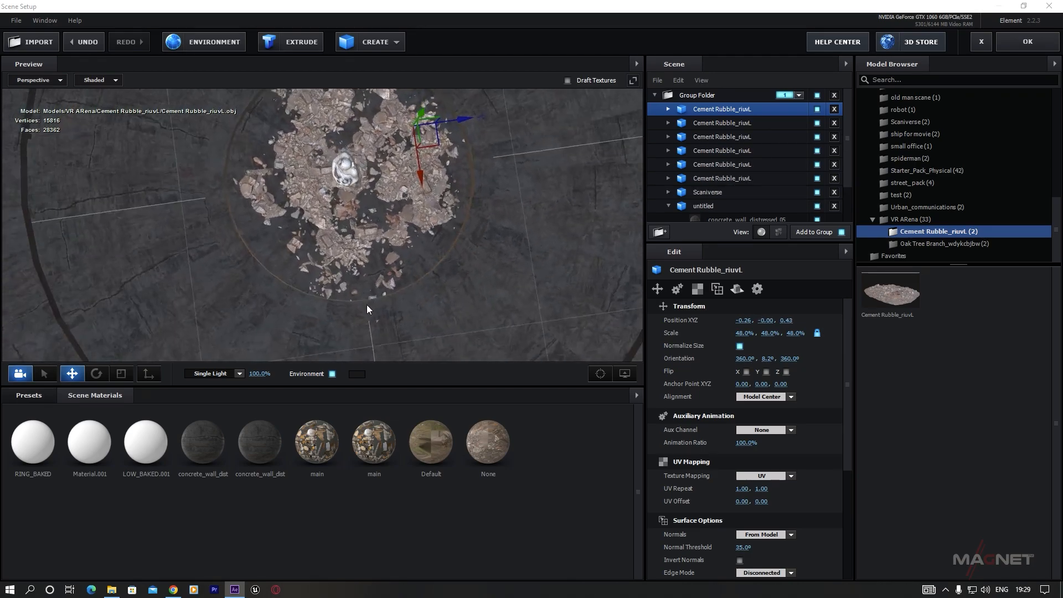
{"action": "left_click_drag", "start_coordinate": [366, 305], "coordinate": [436, 280]}
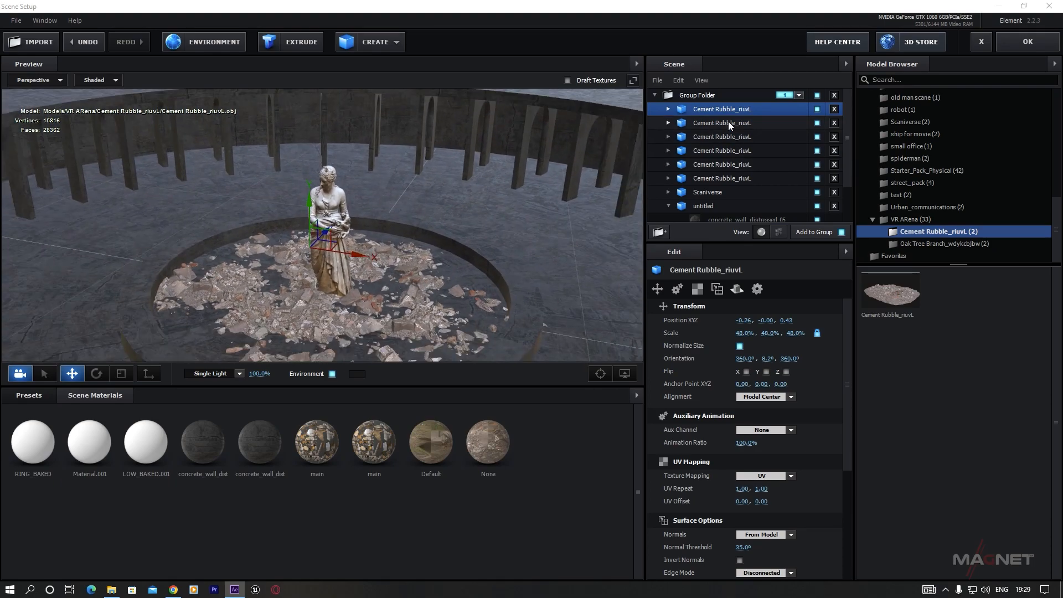
Collapse the untitled arena model and the Group Folder in the scene list, and select the Group Folder.
{"action": "left_click", "coordinate": [667, 204]}
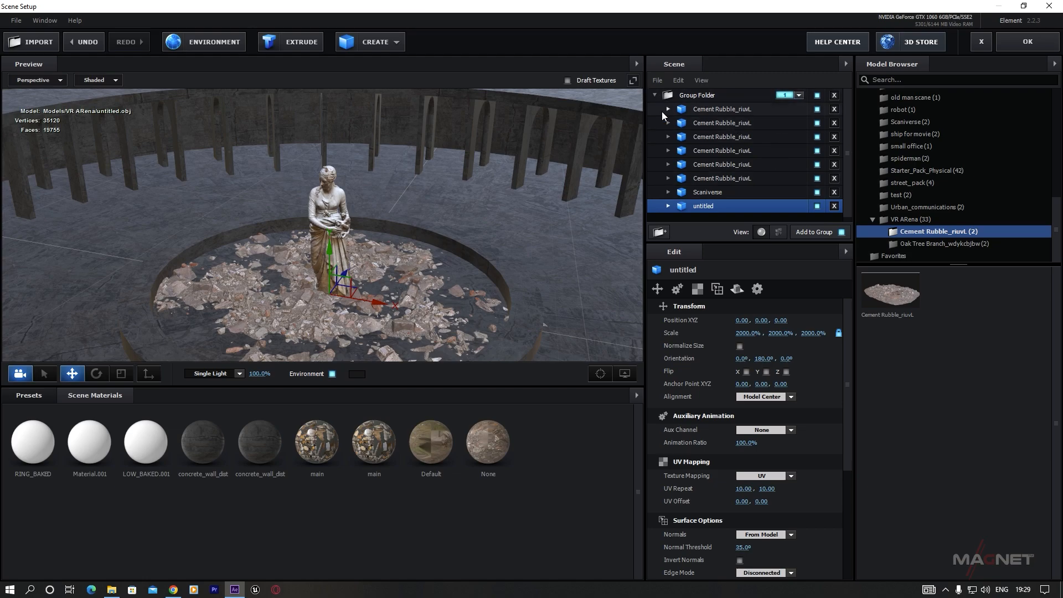
{"action": "left_click", "coordinate": [656, 95]}
{"action": "left_click", "coordinate": [697, 95]}
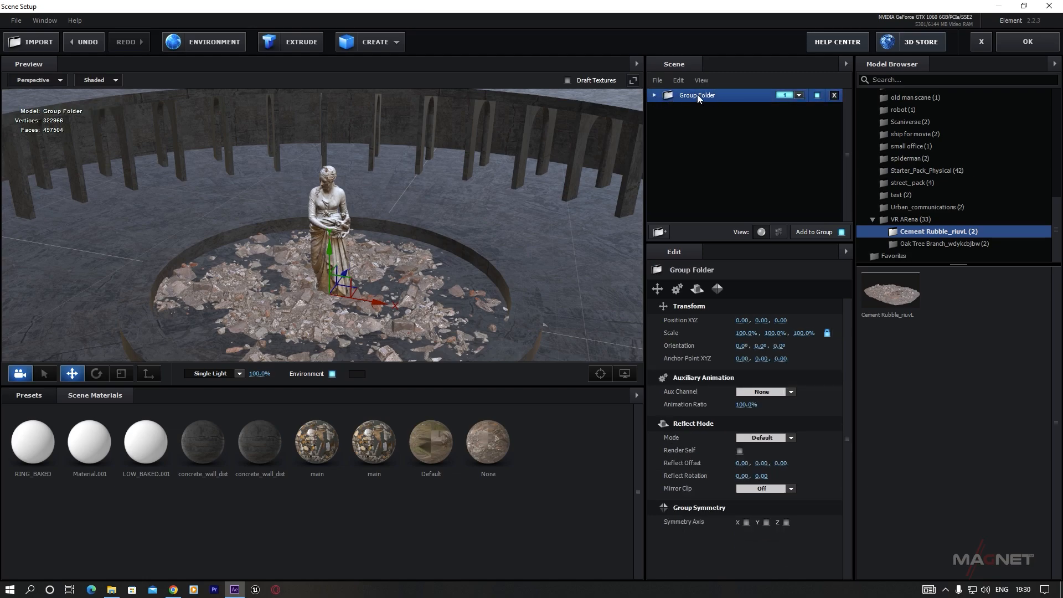
Add another Cement Rubble model, move it out of the Group Folder to the scene's root level, and collapse the folder.
{"action": "double_click", "coordinate": [896, 297]}
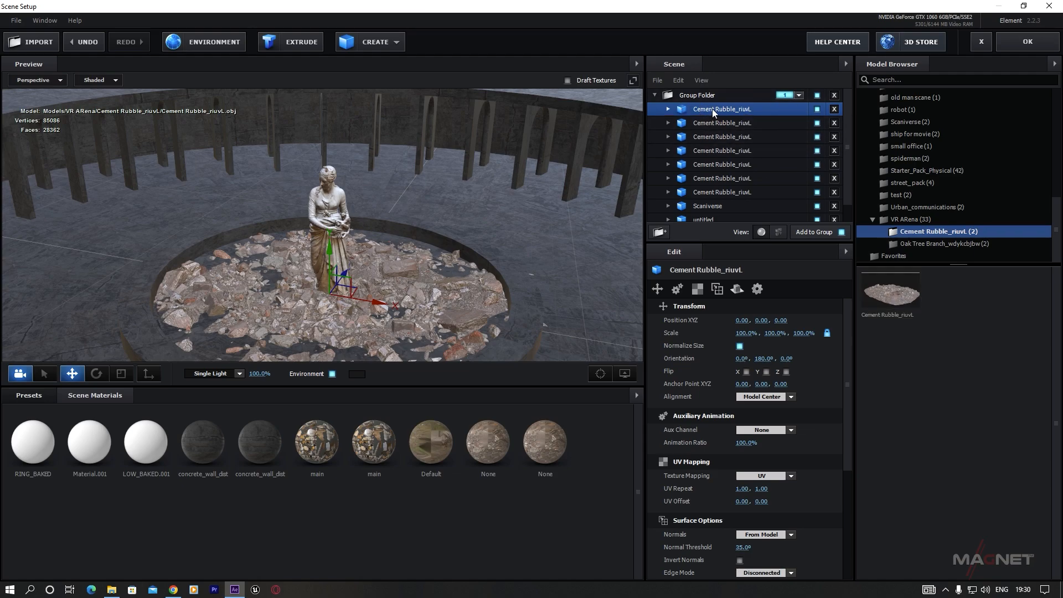
{"action": "left_click_drag", "start_coordinate": [713, 109], "coordinate": [712, 84]}
{"action": "left_click", "coordinate": [655, 109]}
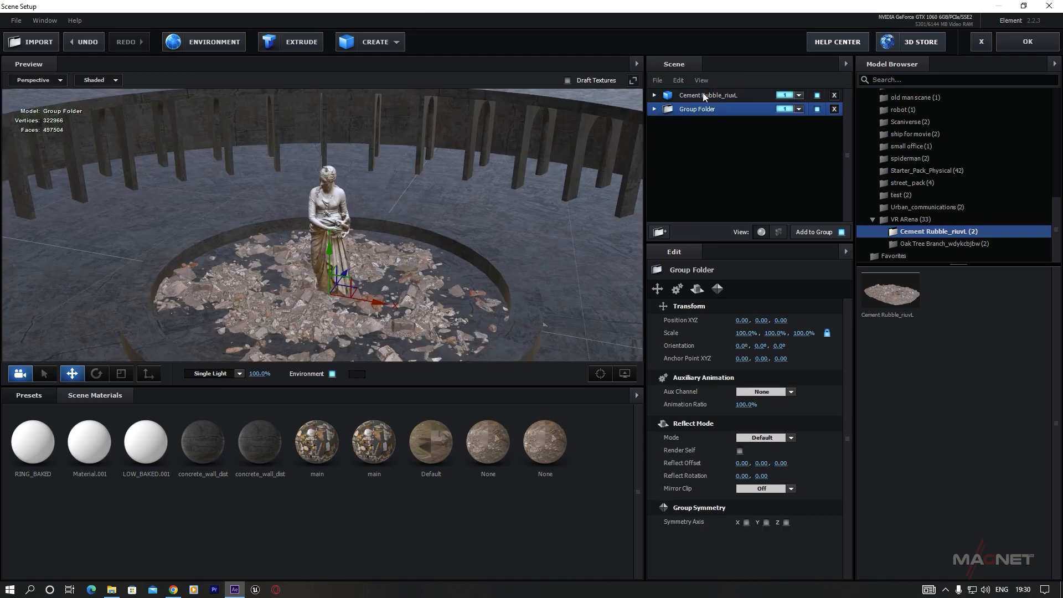
Assign the separate cement rubble model to group 5 and accept the scene setup.
{"action": "left_click", "coordinate": [704, 92]}
{"action": "left_click", "coordinate": [800, 94]}
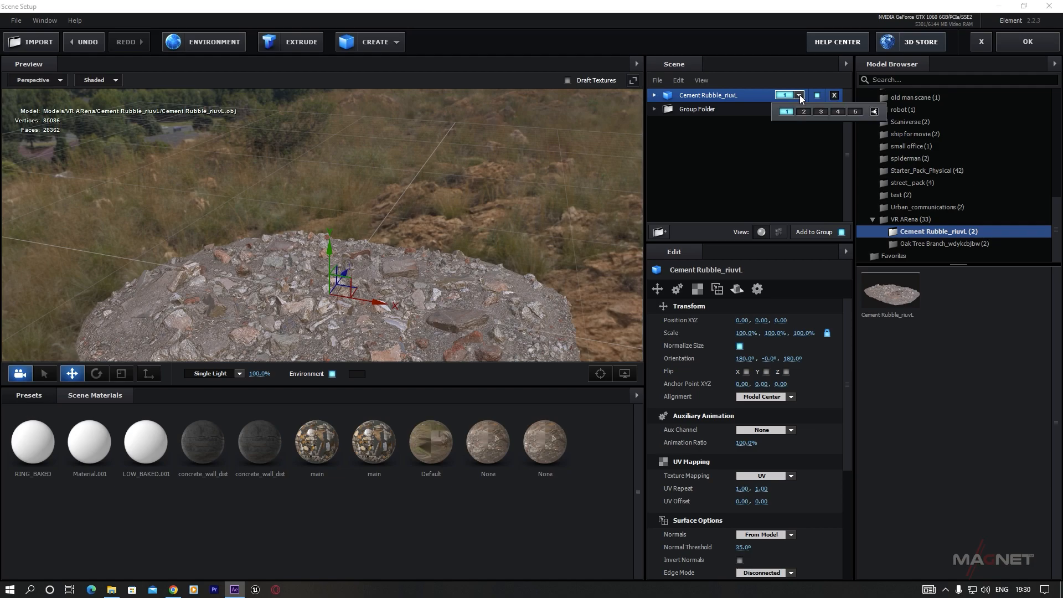
{"action": "left_click", "coordinate": [858, 112]}
{"action": "left_click", "coordinate": [681, 109]}
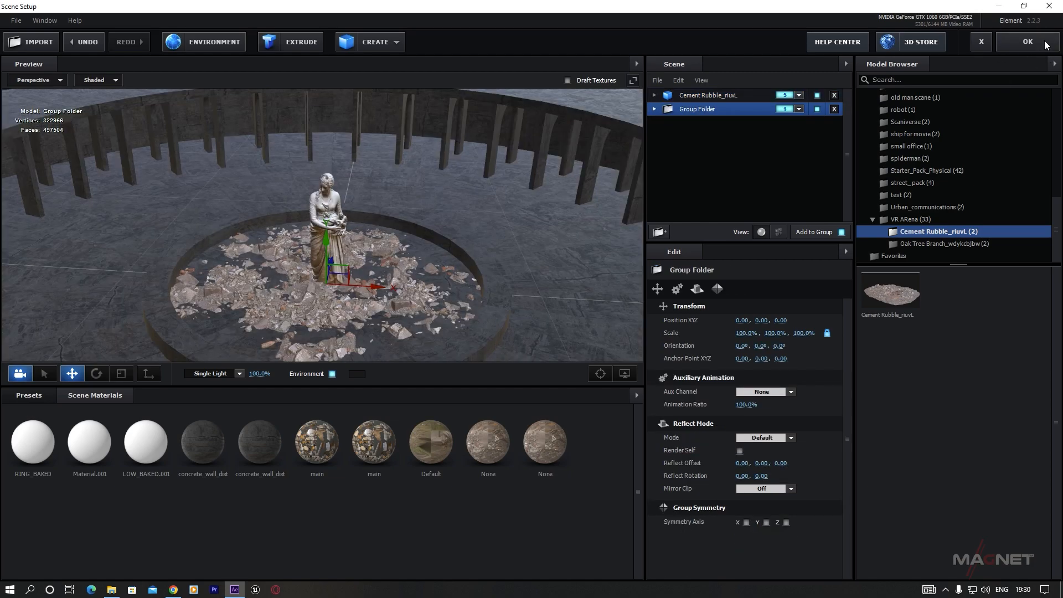
{"action": "left_click", "coordinate": [1028, 42]}
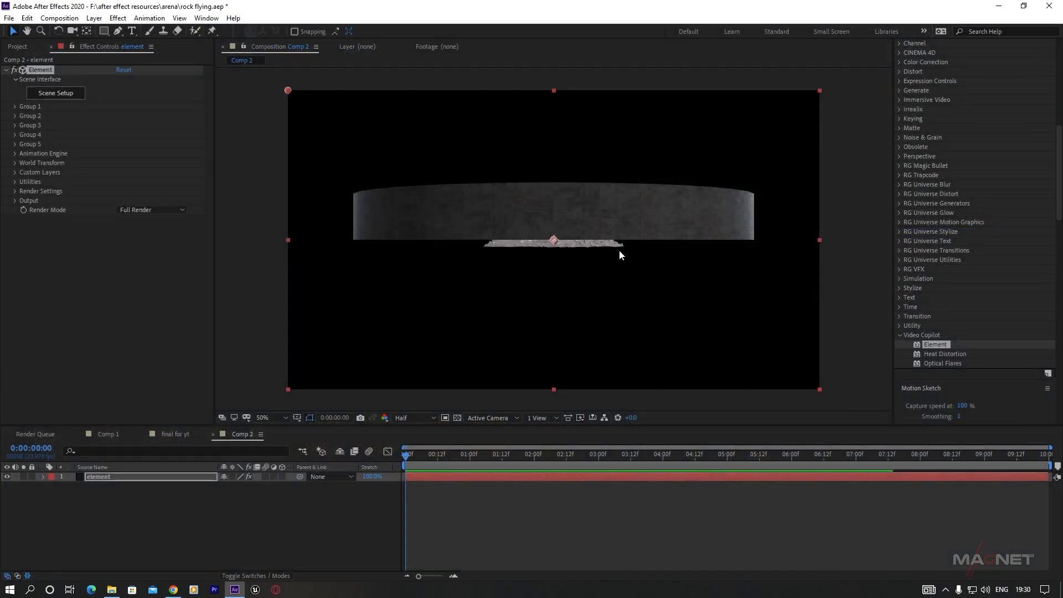
Disable Group 5 in the Element effect so the separate rubble is not rendered.
{"action": "left_click", "coordinate": [14, 145]}
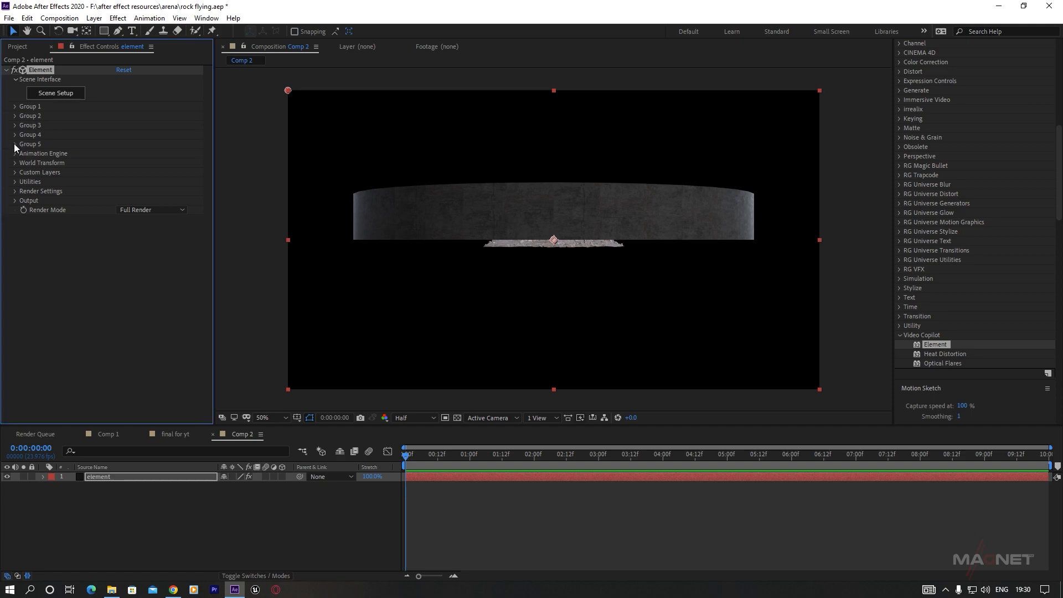
{"action": "left_click", "coordinate": [120, 154]}
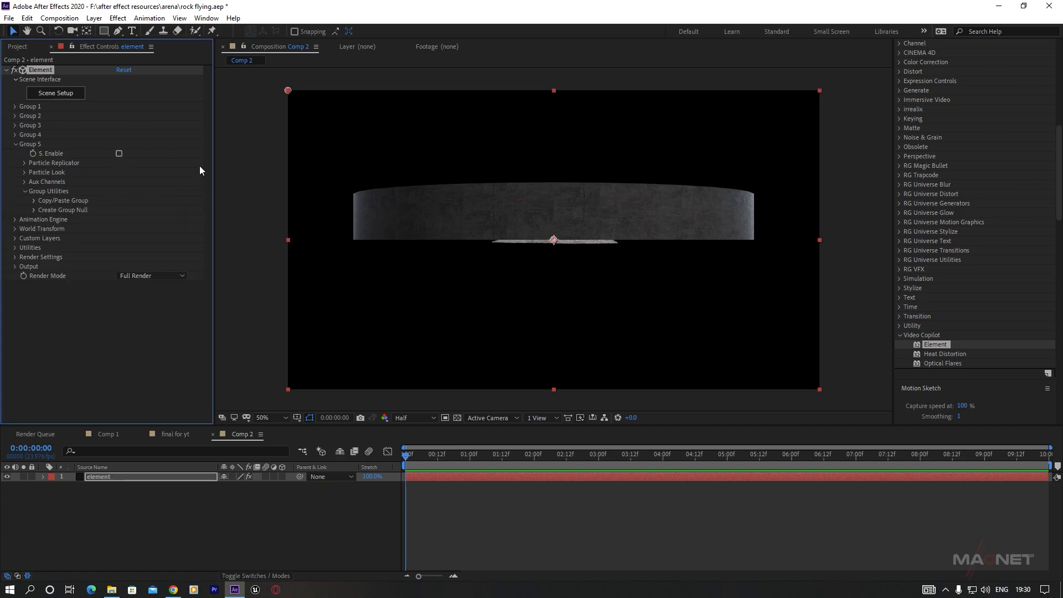
{"action": "left_click", "coordinate": [15, 144]}
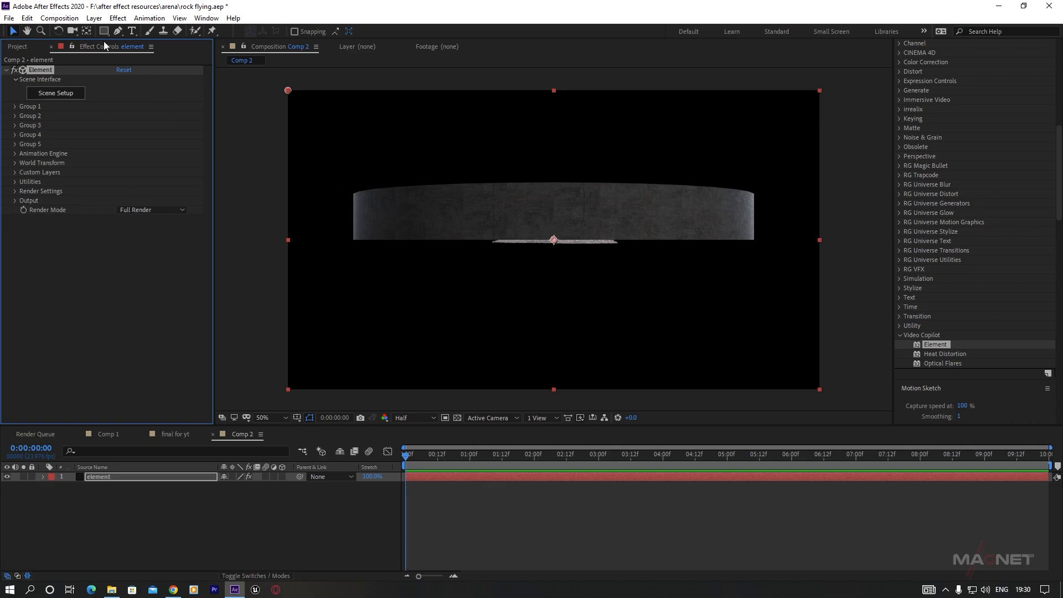
Add a two-node camera with the 24mm preset to the composition.
{"action": "left_click", "coordinate": [93, 19]}
{"action": "mouse_move", "coordinate": [113, 32]}
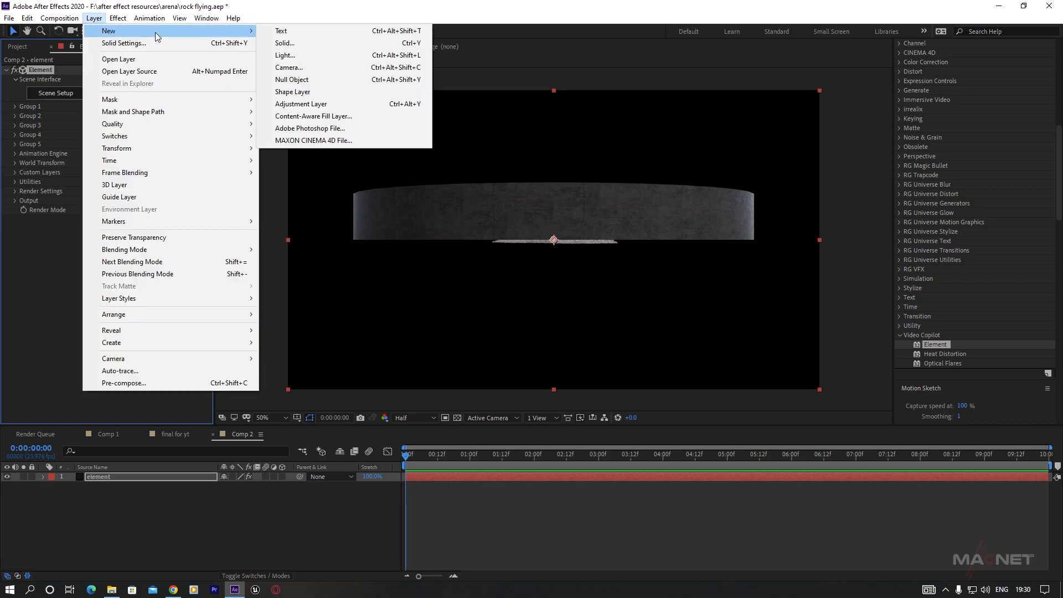
{"action": "left_click", "coordinate": [318, 68]}
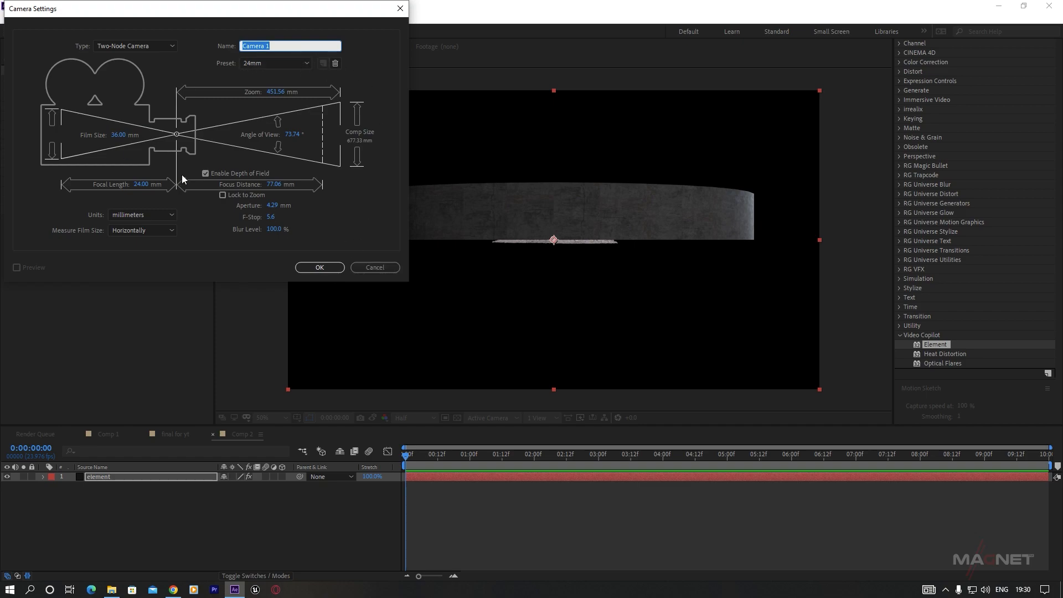
{"action": "left_click", "coordinate": [325, 268]}
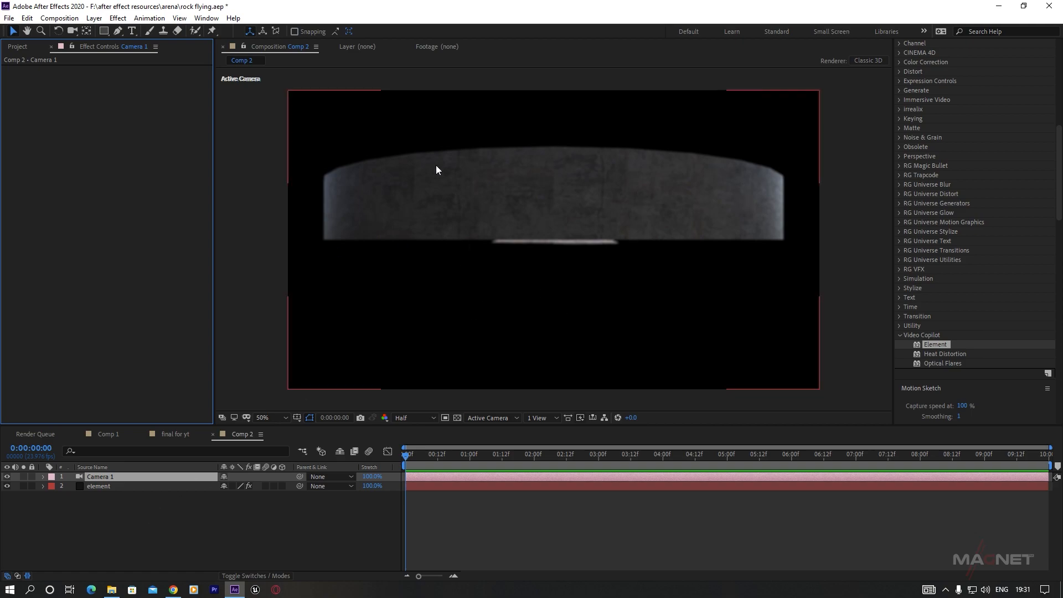
Turn off Depth of Field in the camera's options and collapse its properties.
{"action": "left_click", "coordinate": [103, 478]}
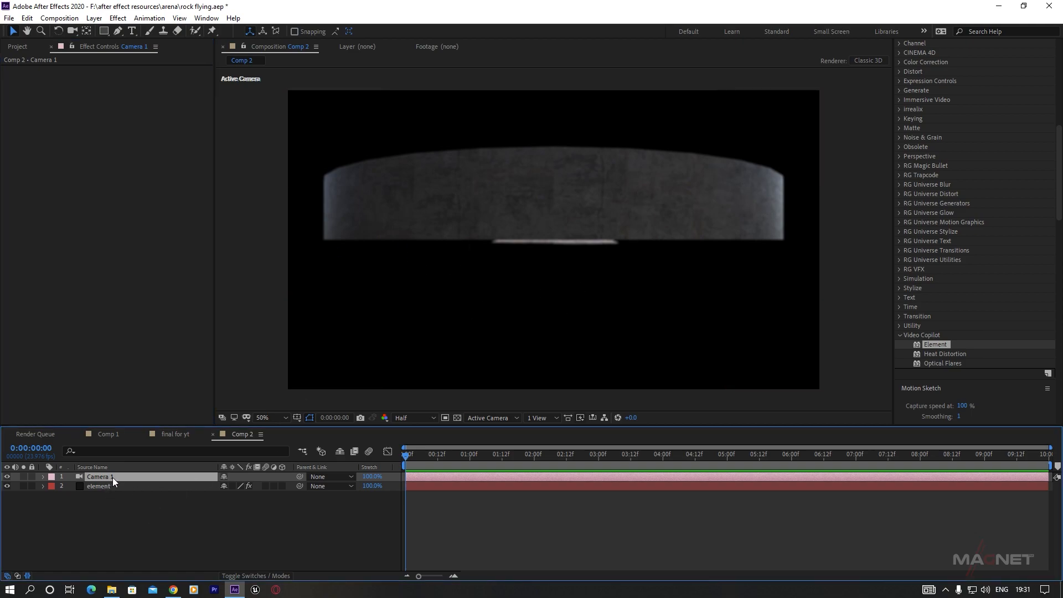
{"action": "key", "text": "a"}
{"action": "key", "text": "a"}
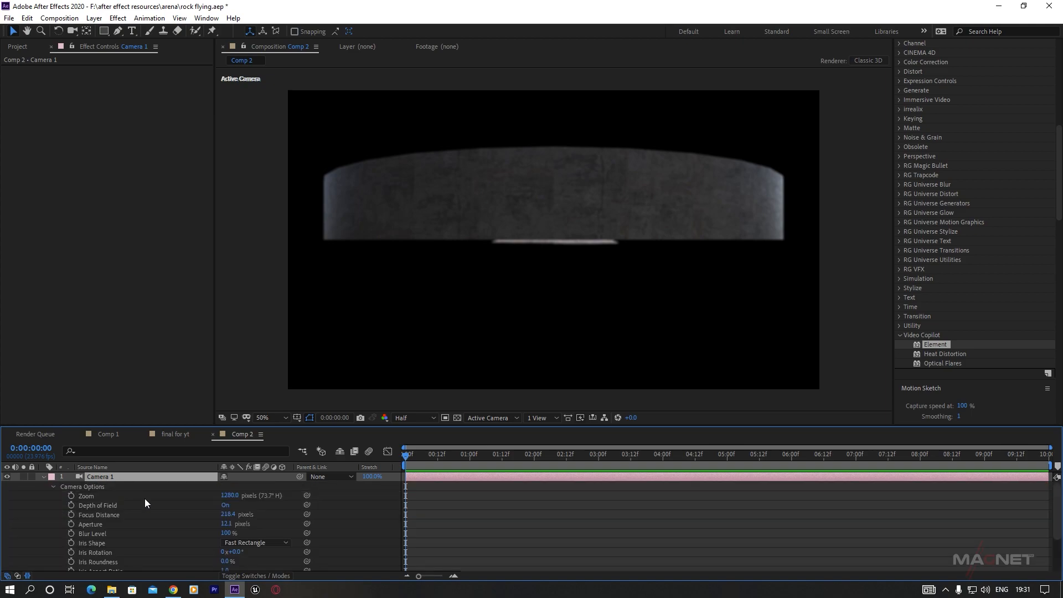
{"action": "left_click", "coordinate": [226, 506]}
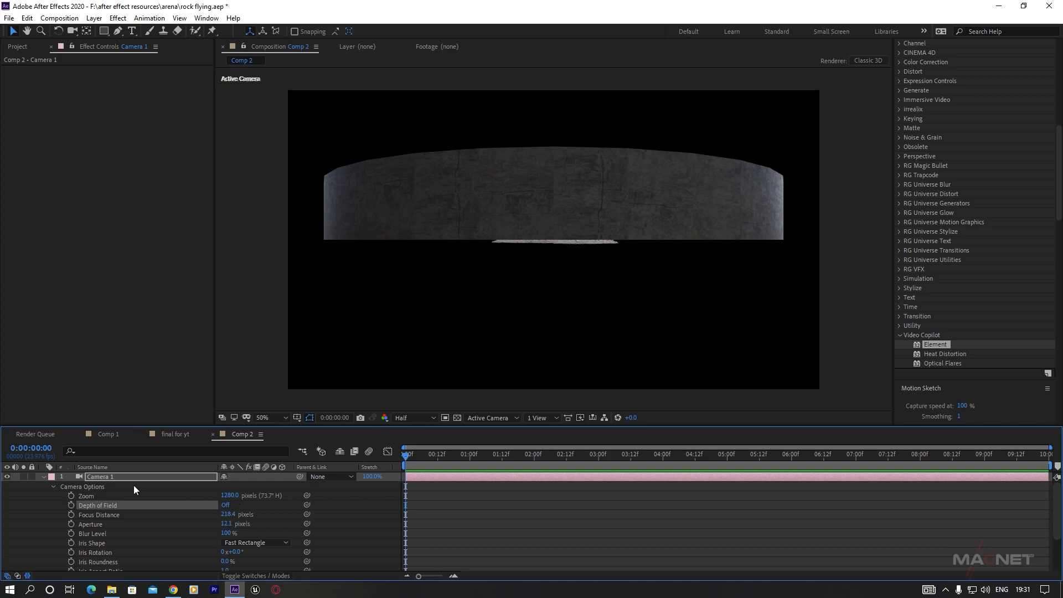
{"action": "left_click", "coordinate": [111, 479]}
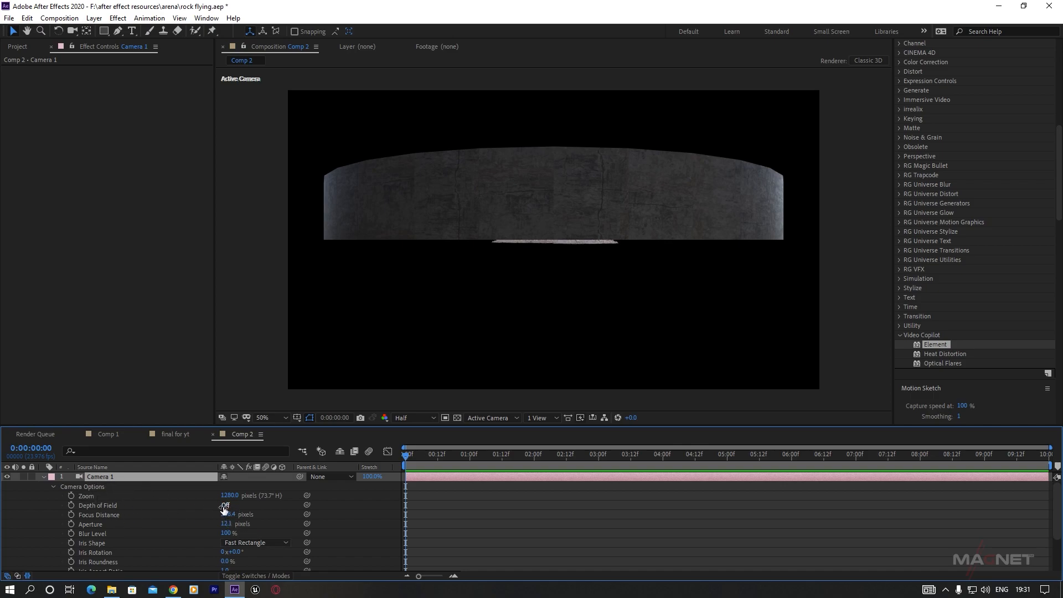
{"action": "left_click", "coordinate": [45, 478]}
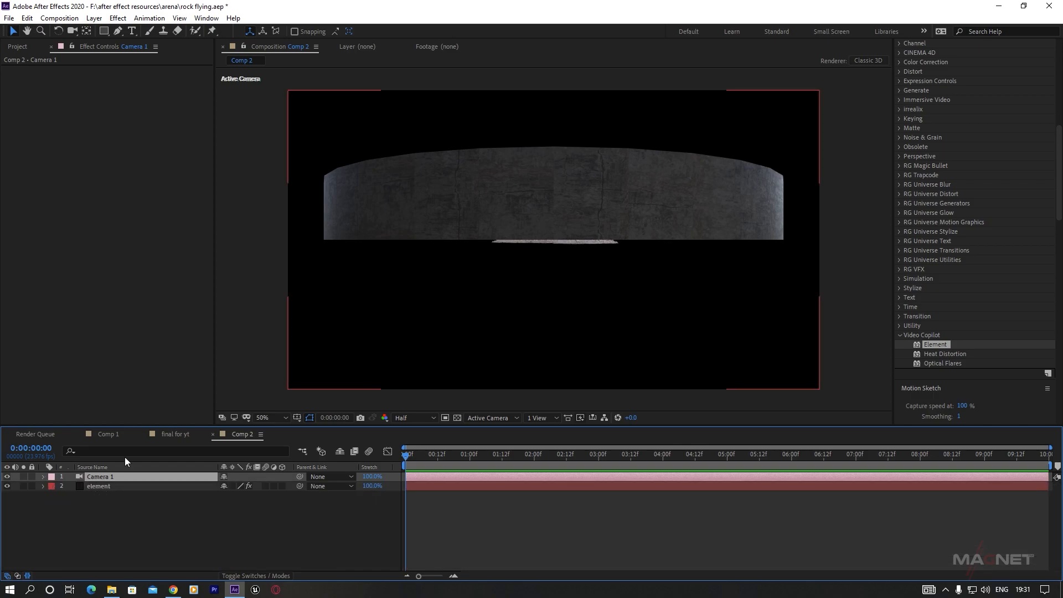
Move the camera inside the arena to frame the statue between two foreground pillars.
{"action": "left_click", "coordinate": [72, 31]}
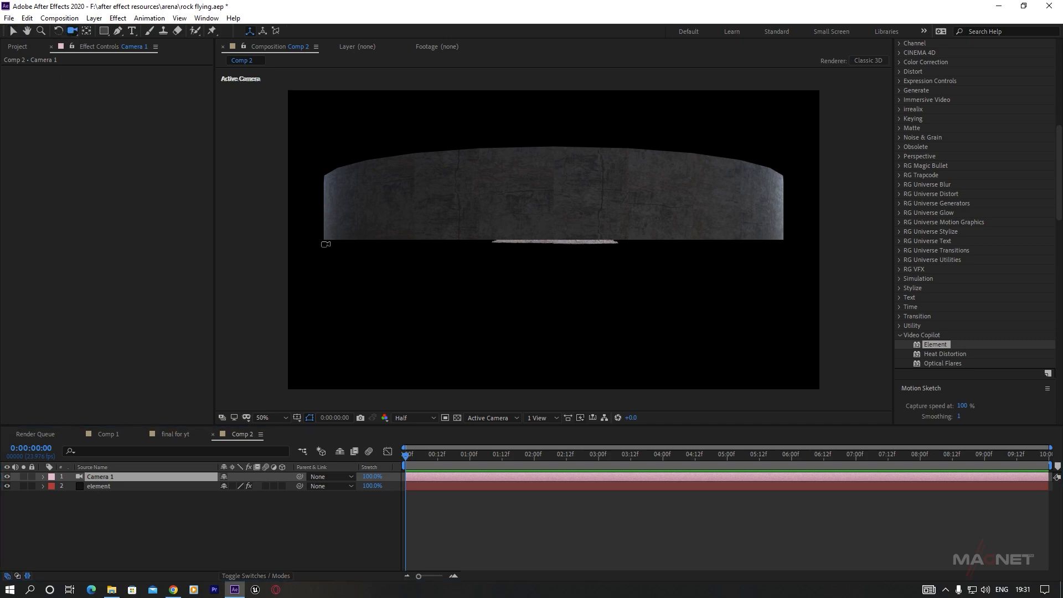
{"action": "left_click_drag", "start_coordinate": [534, 226], "coordinate": [517, 240]}
{"action": "left_click_drag", "start_coordinate": [601, 292], "coordinate": [655, 277]}
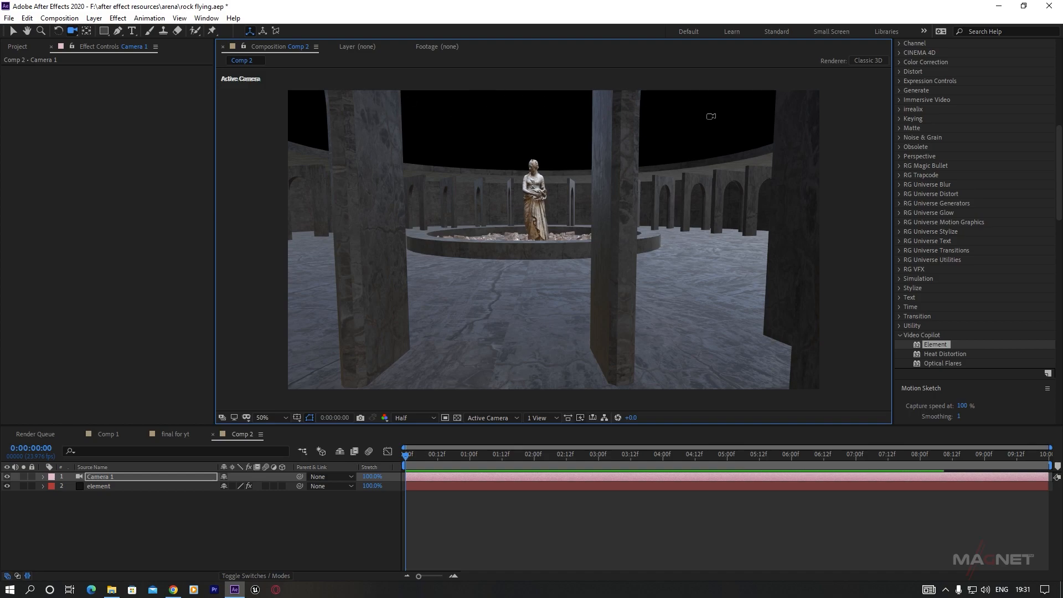
Show the Element physical environment in the background and slightly reframe the camera on the statue.
{"action": "left_click", "coordinate": [98, 487]}
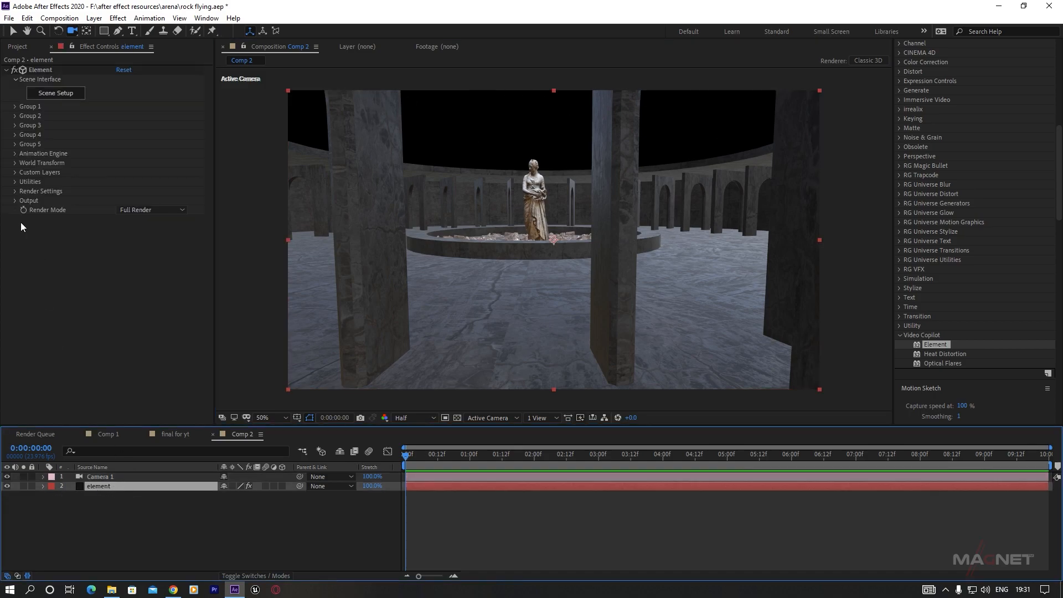
{"action": "left_click", "coordinate": [15, 191]}
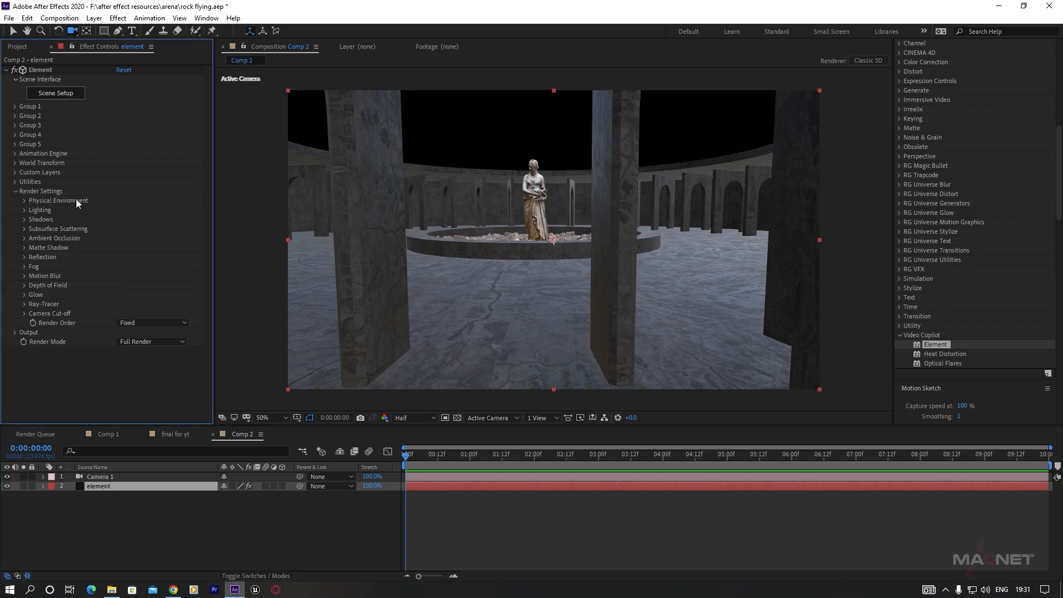
{"action": "left_click", "coordinate": [24, 200]}
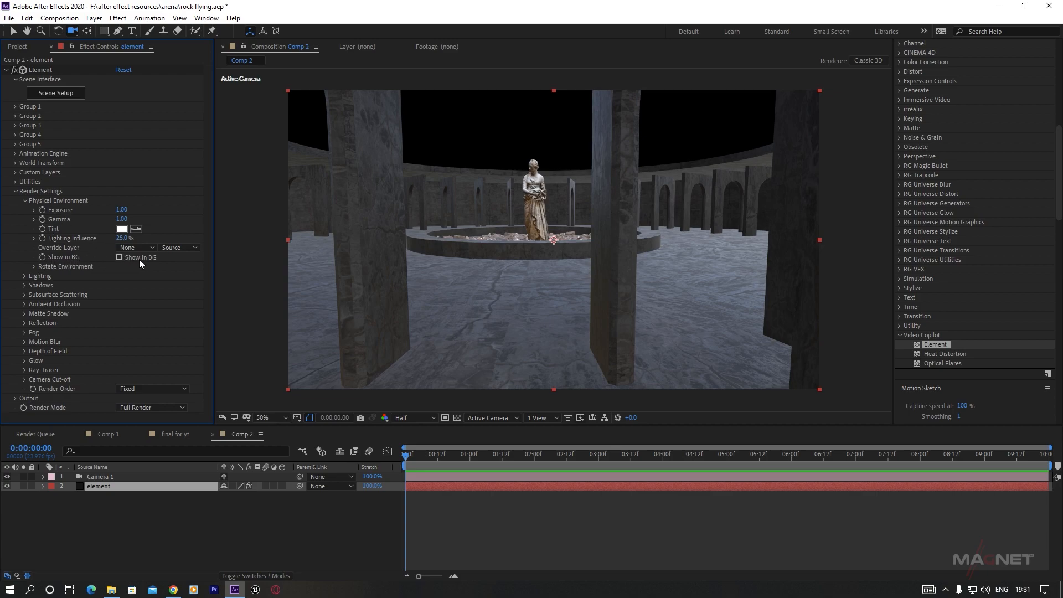
{"action": "left_click", "coordinate": [118, 257]}
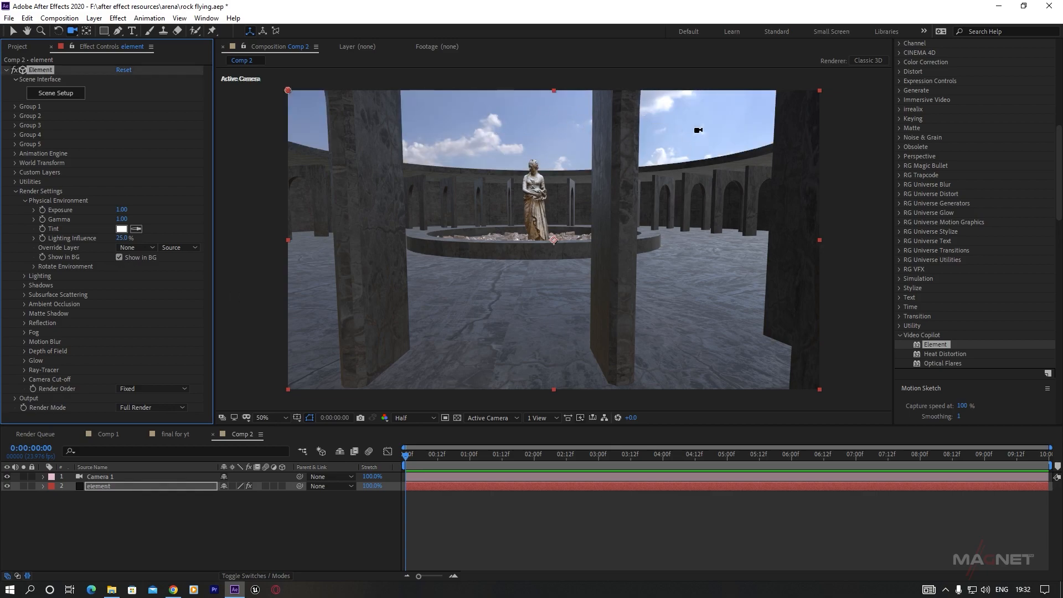
{"action": "left_click_drag", "start_coordinate": [625, 279], "coordinate": [600, 280]}
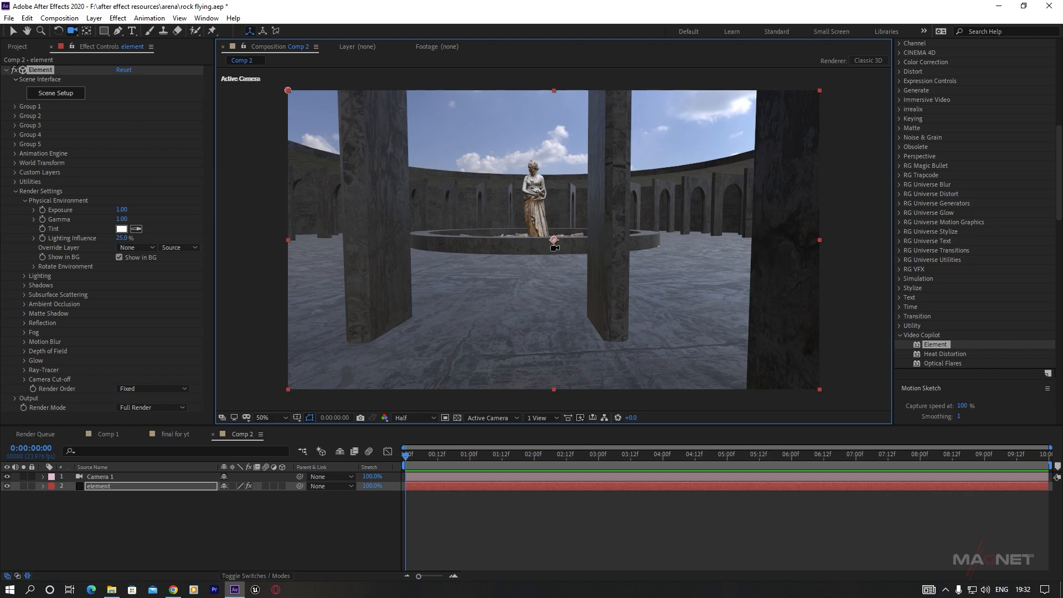
Start a new light layer and set its light type to Parallel.
{"action": "left_click", "coordinate": [95, 18]}
{"action": "mouse_move", "coordinate": [117, 33]}
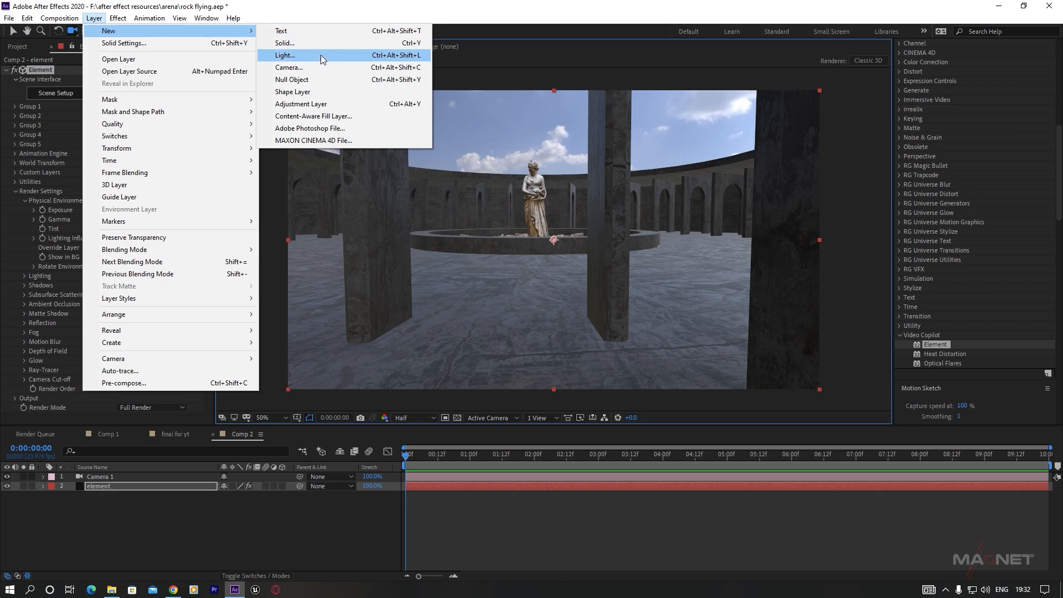
{"action": "left_click", "coordinate": [298, 55]}
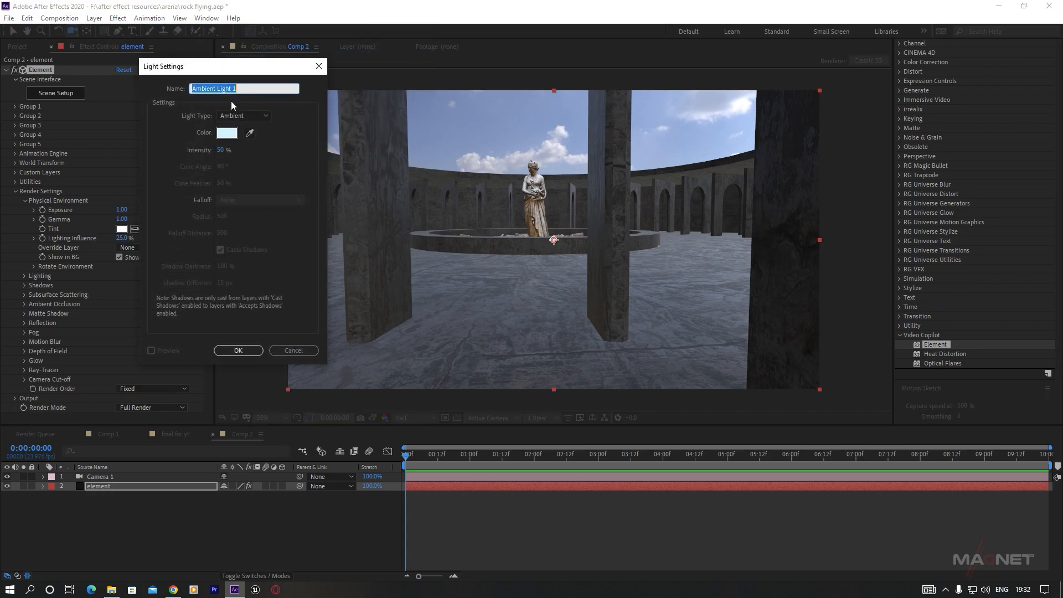
{"action": "left_click", "coordinate": [249, 116]}
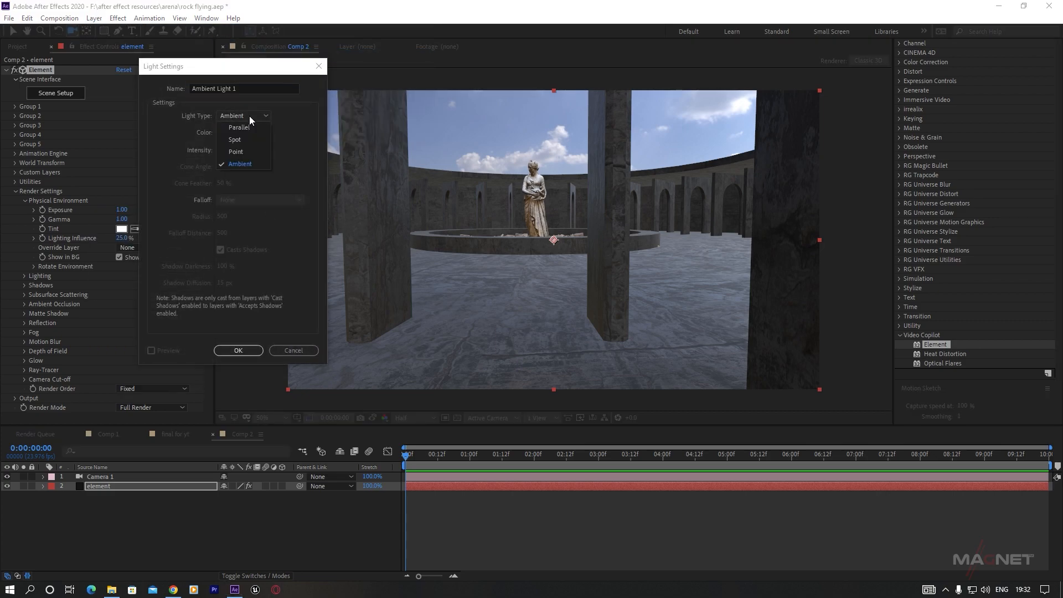
{"action": "left_click", "coordinate": [244, 138]}
{"action": "left_click", "coordinate": [265, 116]}
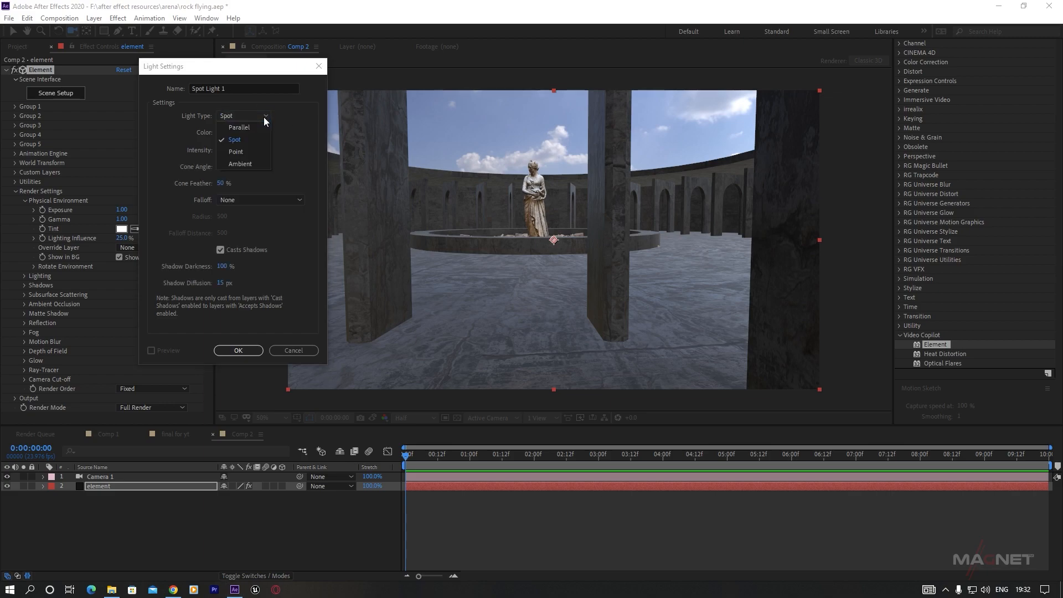
{"action": "left_click", "coordinate": [239, 128]}
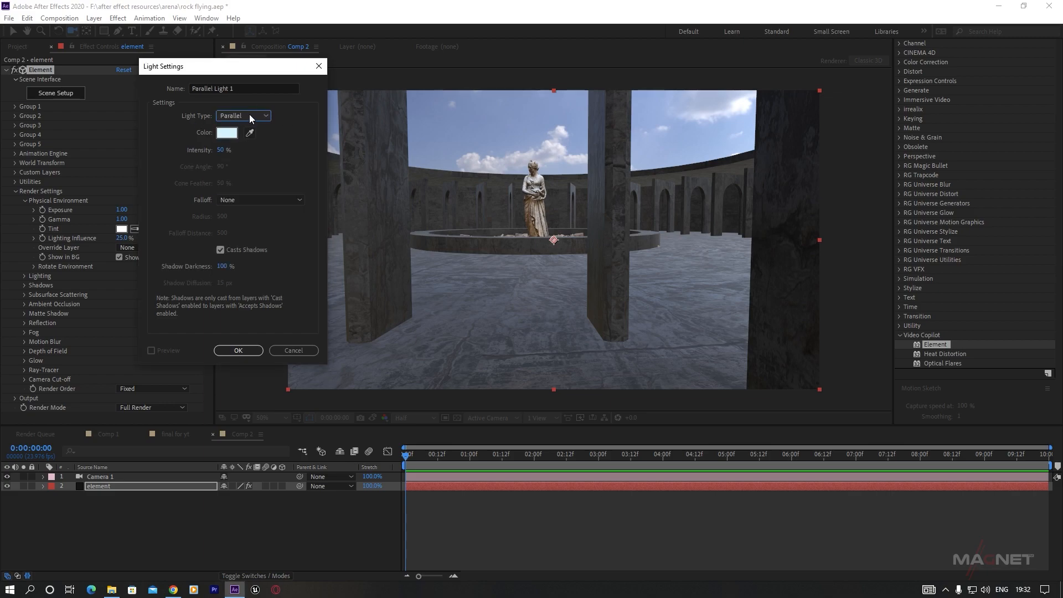
Change the parallel light's colour from pale blue to a nearly white tint.
{"action": "left_click", "coordinate": [232, 139]}
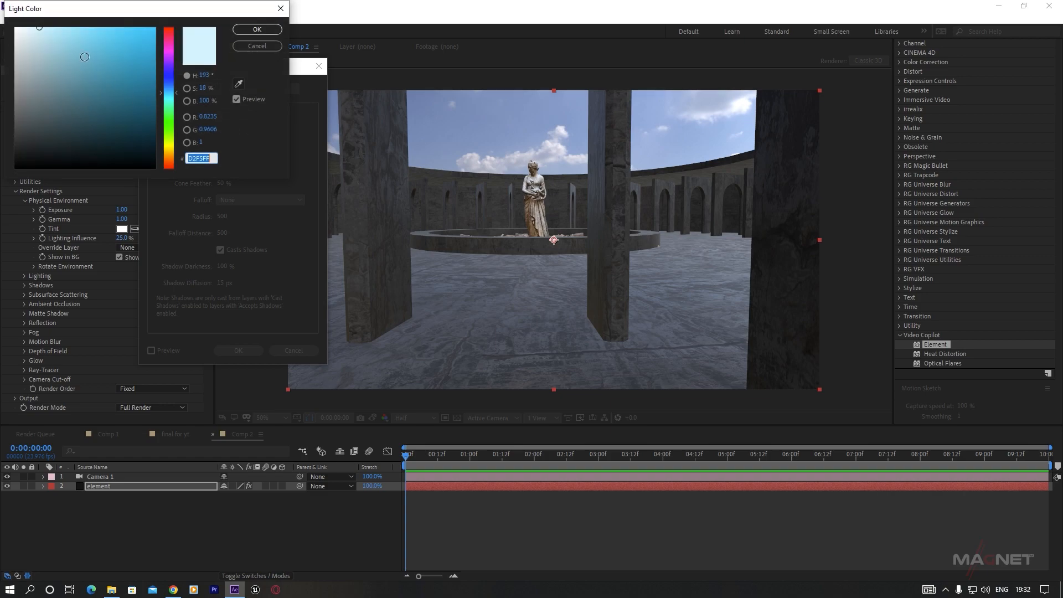
{"action": "left_click_drag", "start_coordinate": [172, 114], "coordinate": [171, 155]}
{"action": "left_click_drag", "start_coordinate": [36, 29], "coordinate": [22, 19]}
{"action": "left_click", "coordinate": [257, 29]}
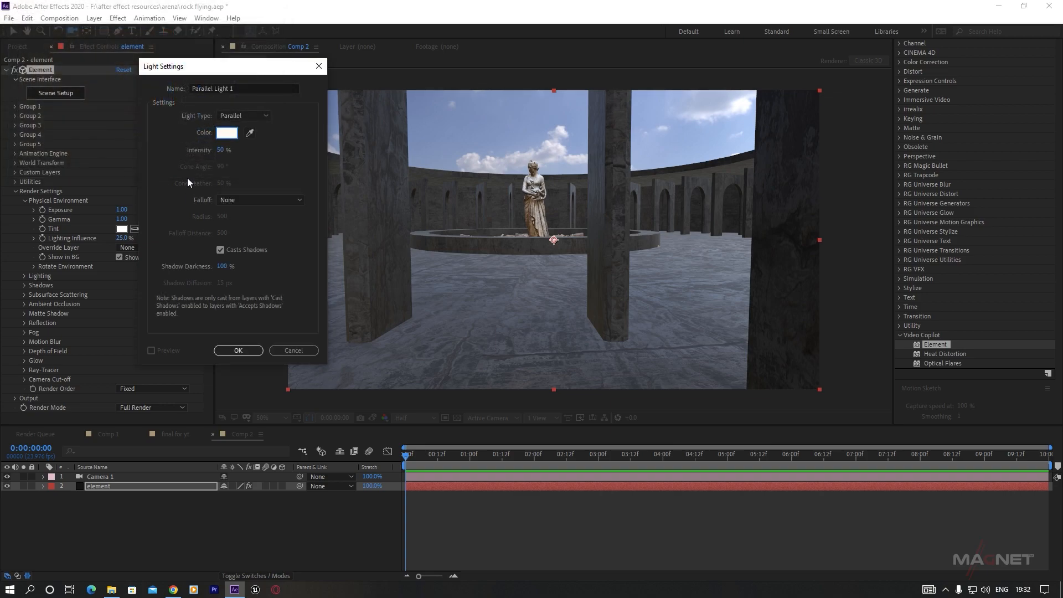
Set the parallel light's intensity to 500% and create the light.
{"action": "left_click", "coordinate": [225, 150]}
{"action": "type", "text": "500"}
{"action": "key", "text": "Return"}
{"action": "left_click", "coordinate": [239, 350]}
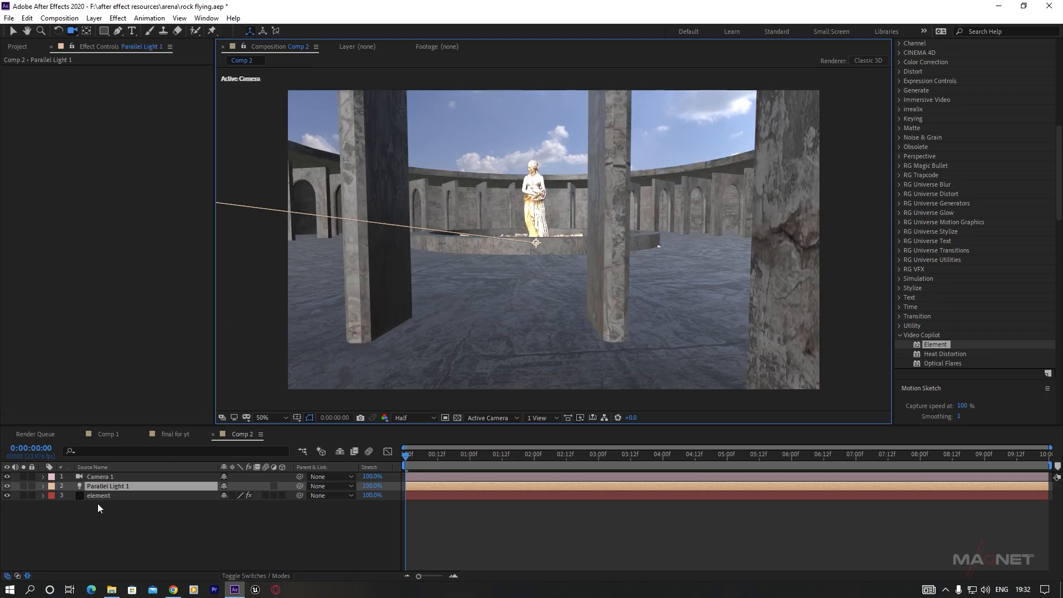
Set the parallel light's position to 0 on Z and raise it to -10 on Y.
{"action": "left_click", "coordinate": [99, 487]}
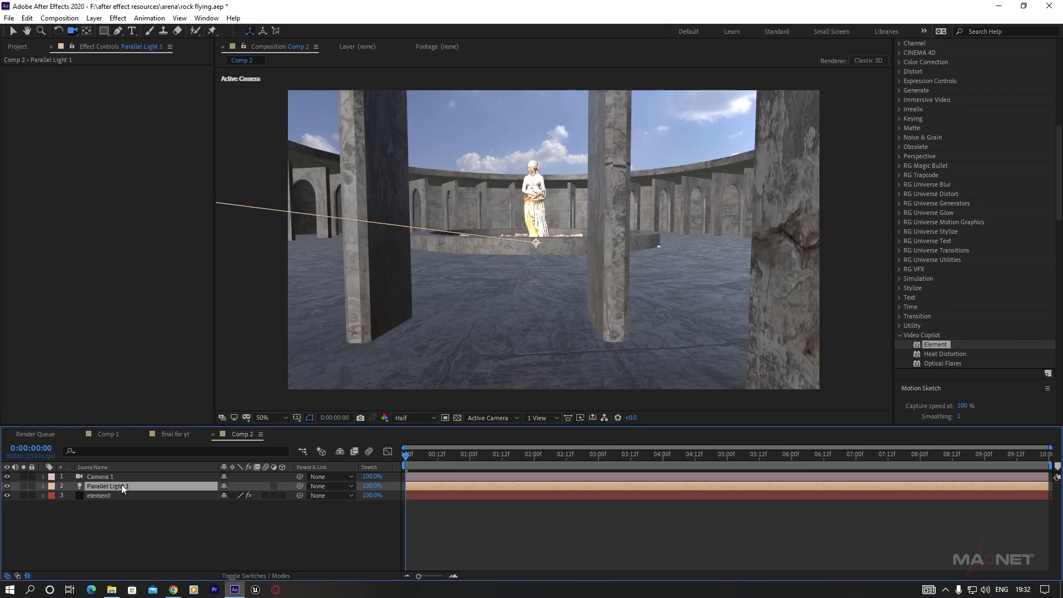
{"action": "key", "text": "p"}
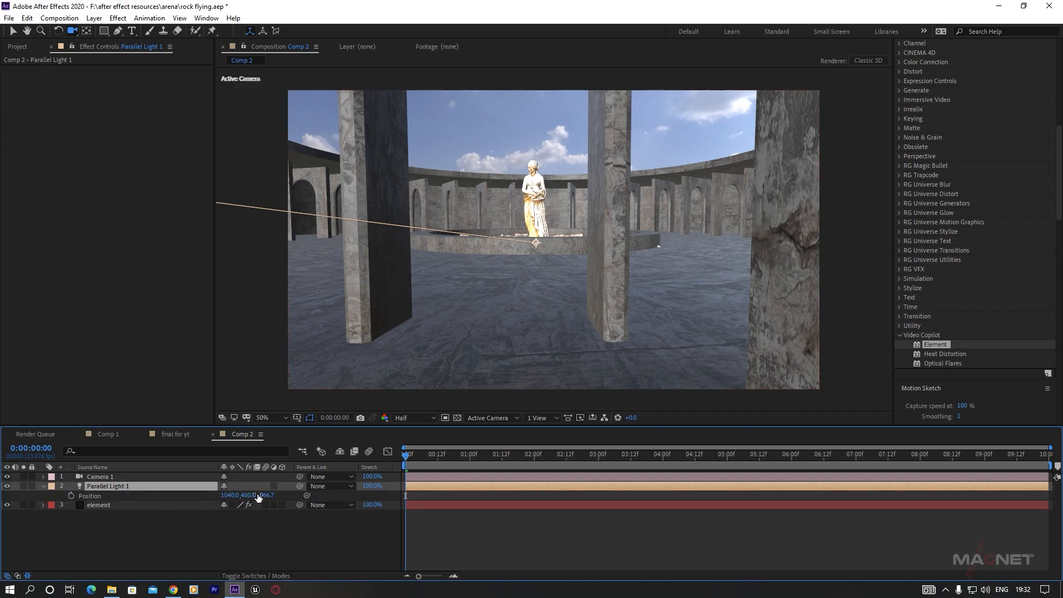
{"action": "left_click", "coordinate": [277, 496]}
{"action": "type", "text": "0"}
{"action": "left_click", "coordinate": [257, 530]}
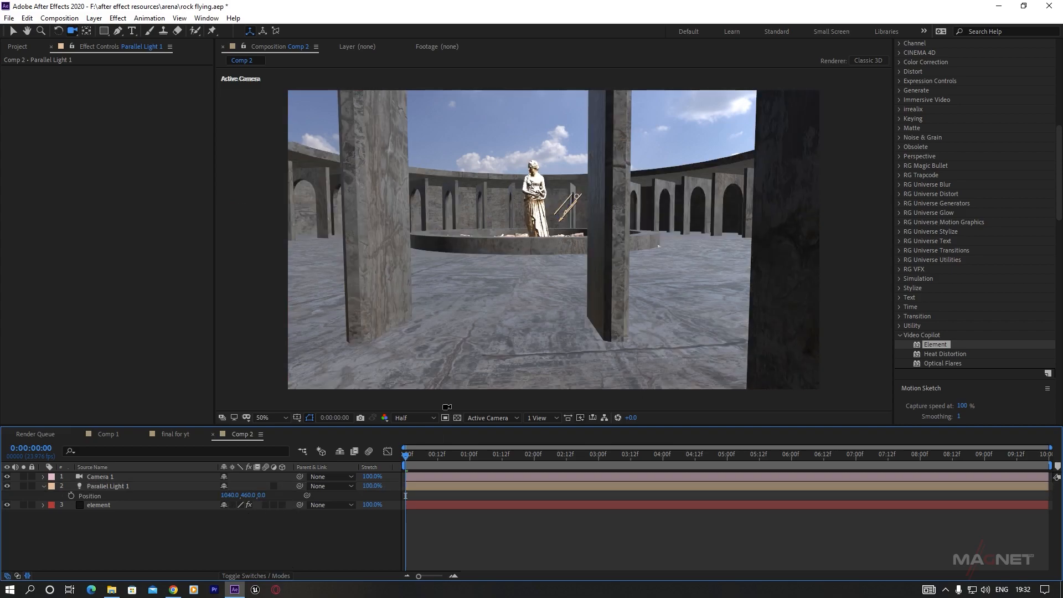
{"action": "left_click", "coordinate": [247, 496]}
{"action": "left_click_drag", "start_coordinate": [247, 497], "coordinate": [216, 501]}
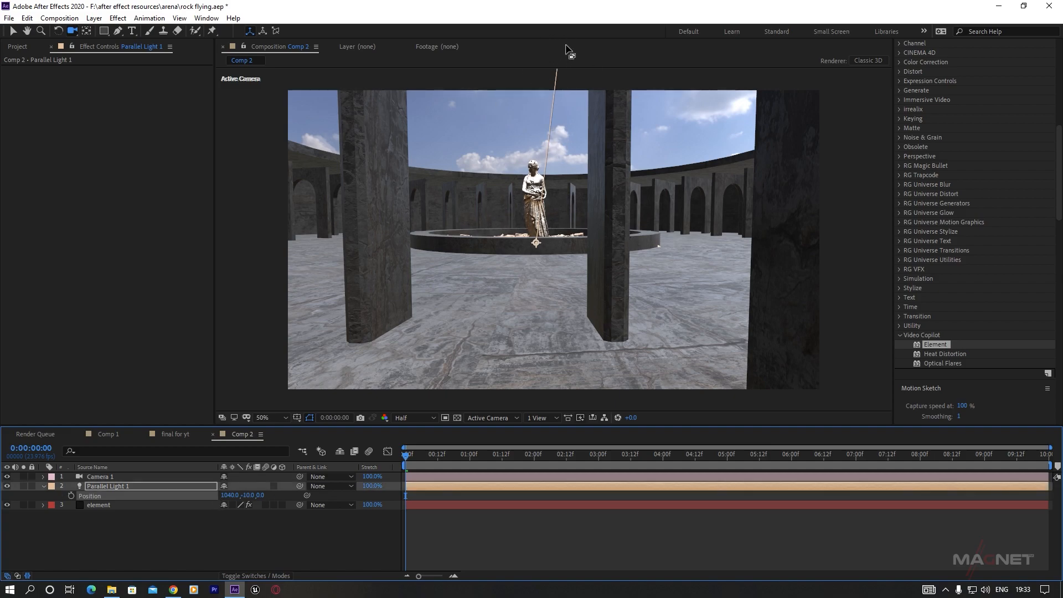
Move the parallel light to position 1550, -350, 2100 so it shines diagonally onto the statue.
{"action": "left_click_drag", "start_coordinate": [258, 496], "coordinate": [382, 499]}
{"action": "left_click_drag", "start_coordinate": [227, 495], "coordinate": [276, 495]}
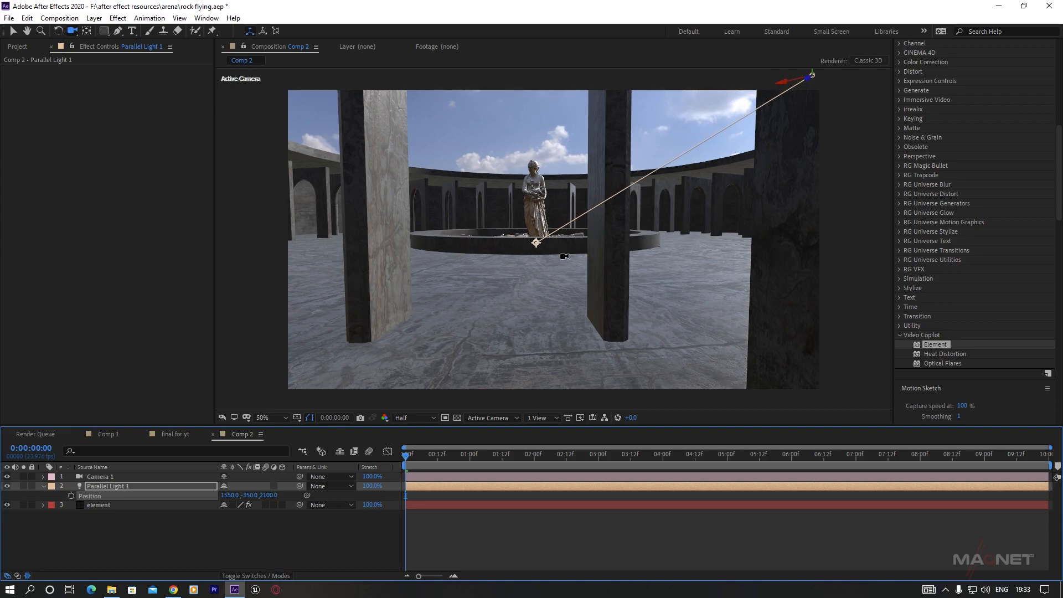
{"action": "scroll", "coordinate": [549, 236], "scroll_direction": "up", "scroll_amount": 2}
{"action": "scroll", "coordinate": [579, 163], "scroll_direction": "down", "scroll_amount": 2}
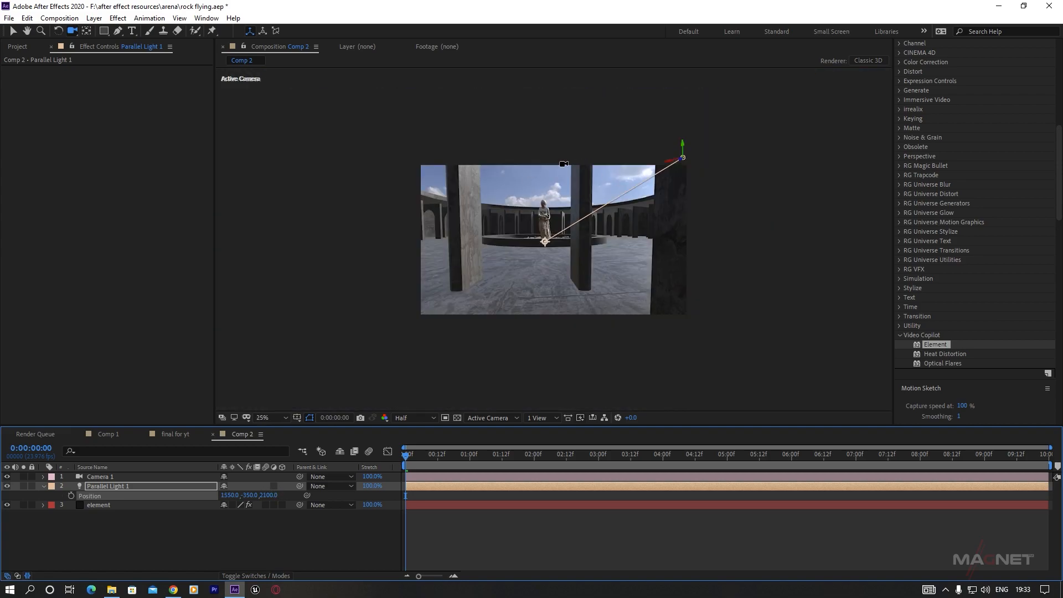
{"action": "scroll", "coordinate": [529, 221], "scroll_direction": "up", "scroll_amount": 1}
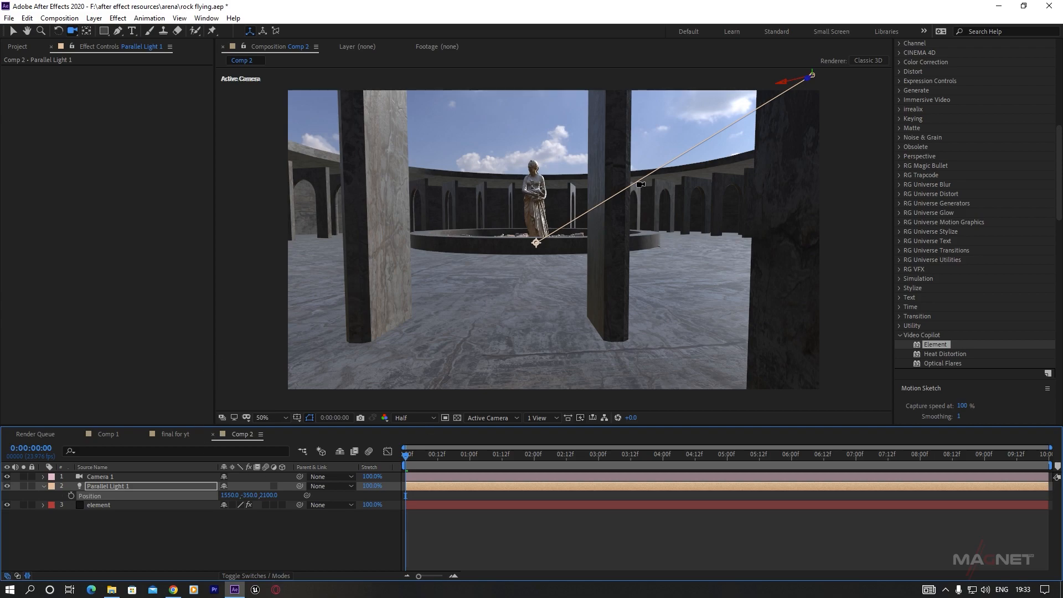
Enable shadows in the Element render settings of the element layer.
{"action": "left_click", "coordinate": [92, 505]}
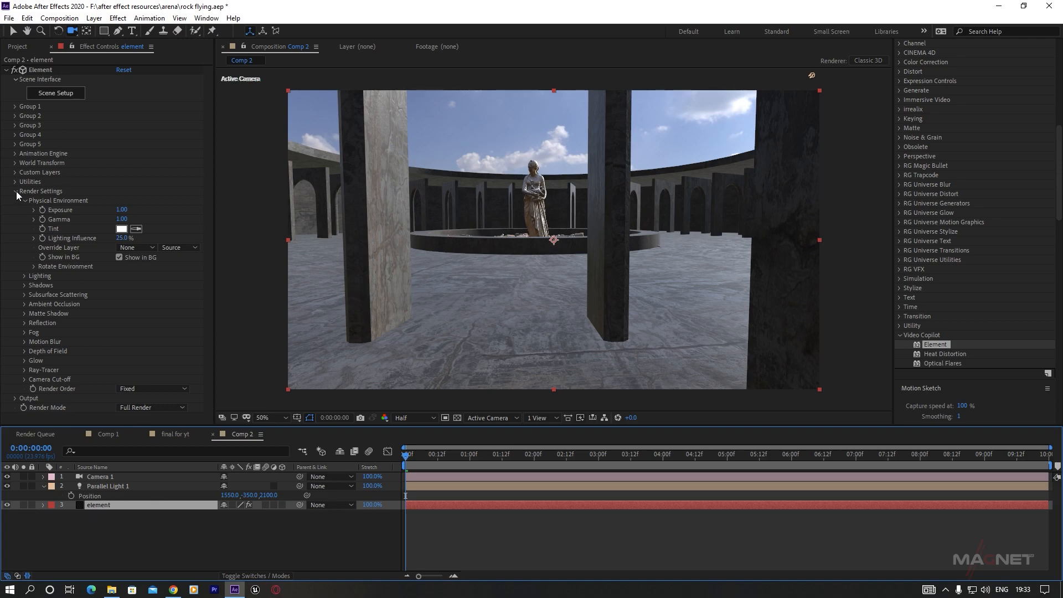
{"action": "left_click", "coordinate": [24, 201]}
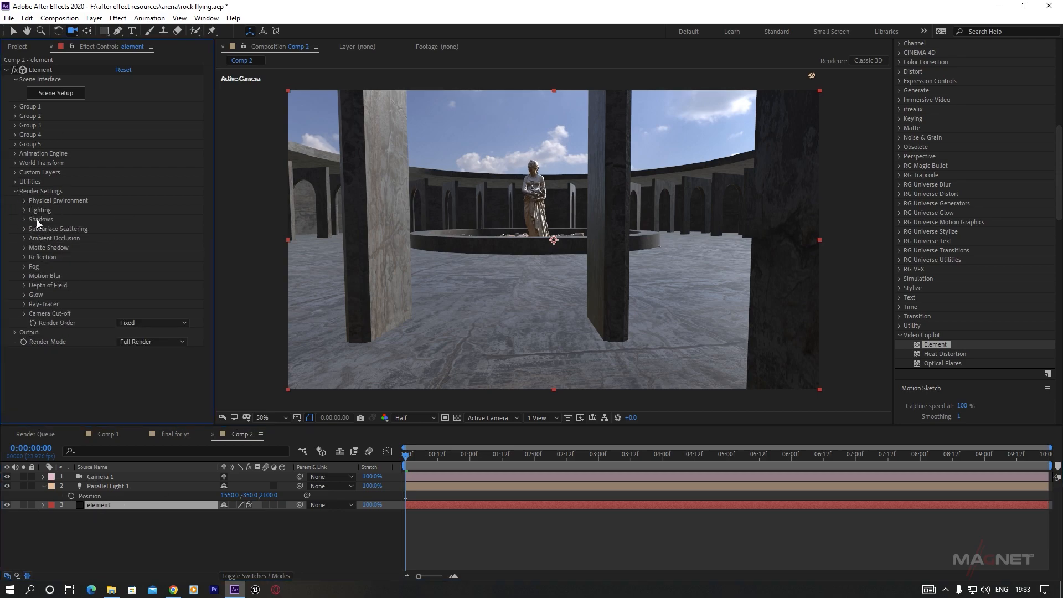
{"action": "left_click", "coordinate": [24, 219]}
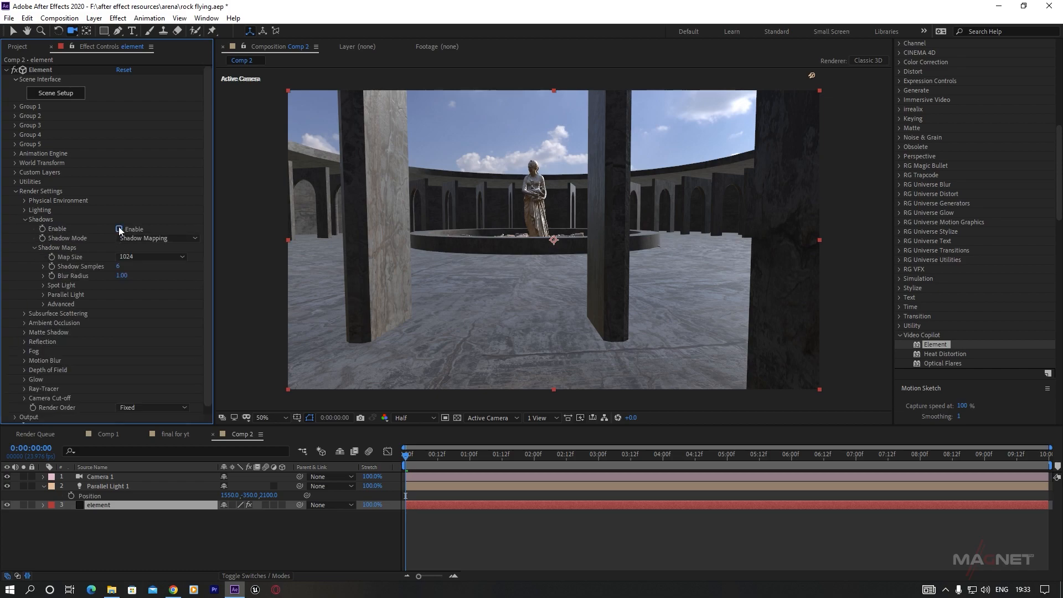
{"action": "left_click", "coordinate": [119, 229]}
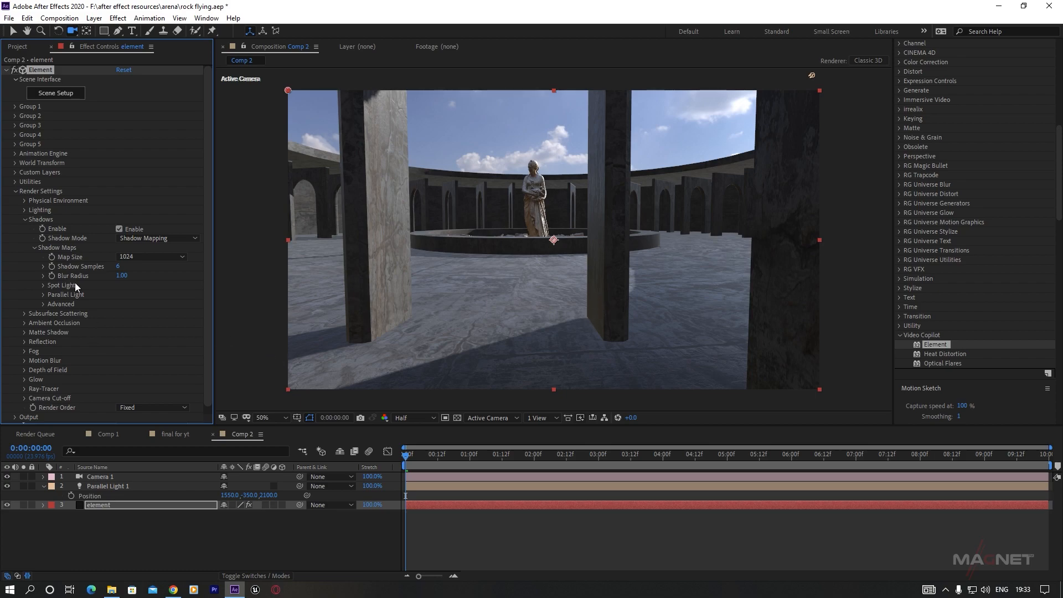
{"action": "key", "text": "period"}
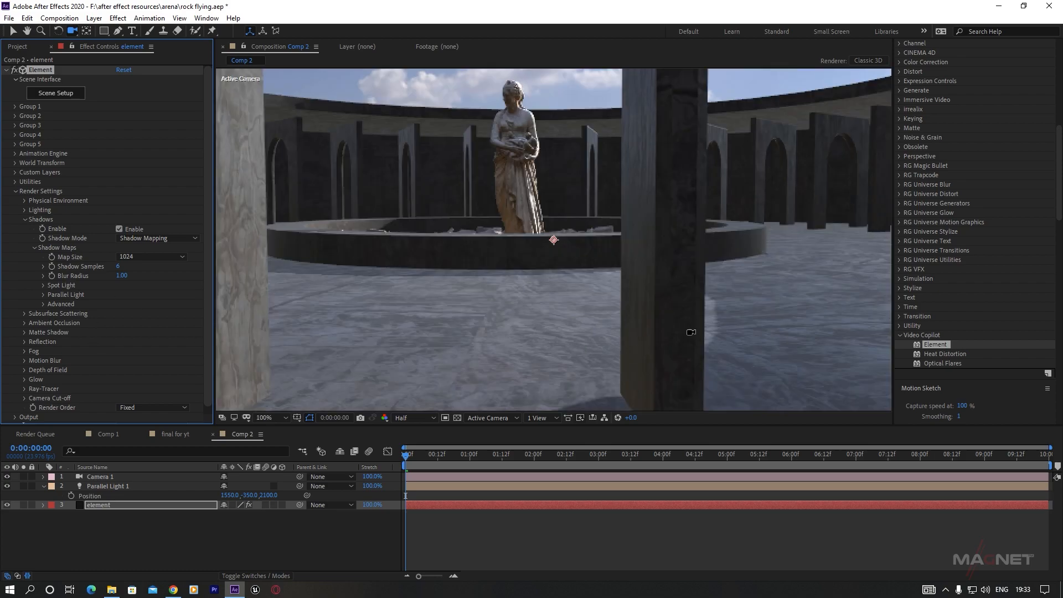
{"action": "key", "text": "comma"}
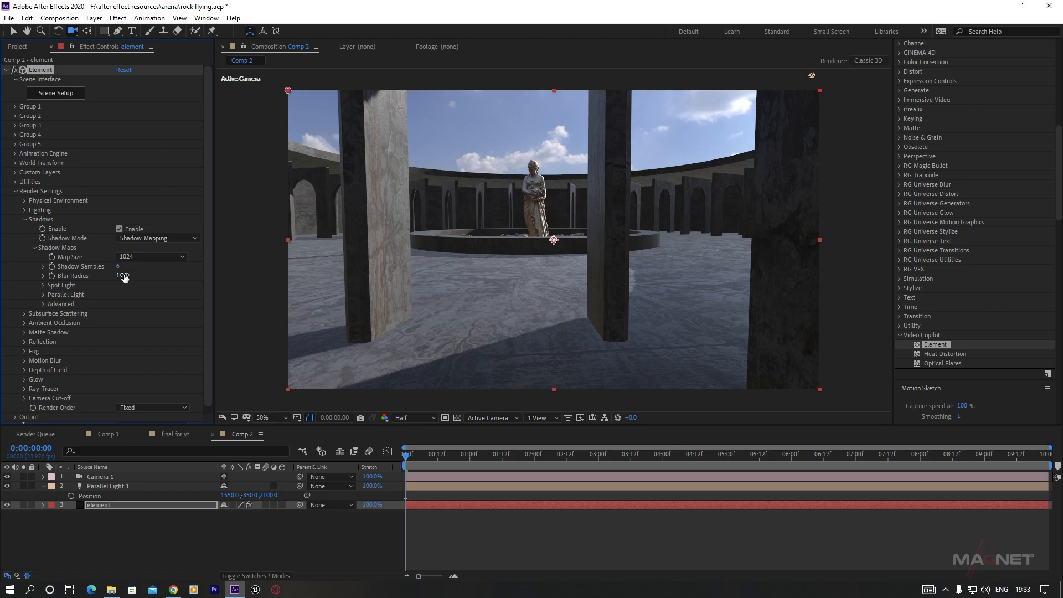
Set the shadow map size to 4096 after trying 8192.
{"action": "left_click", "coordinate": [136, 258]}
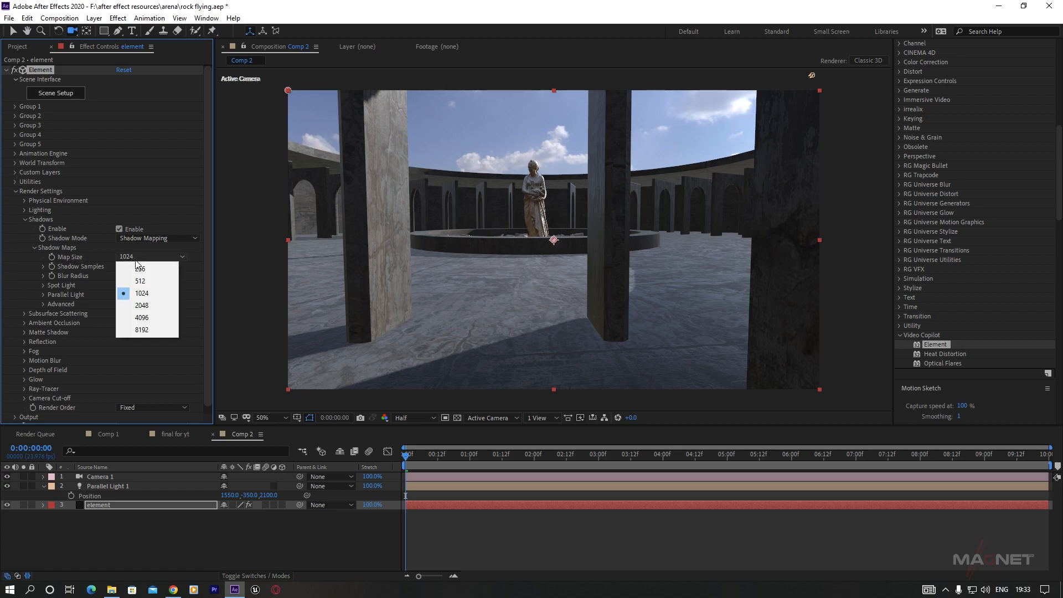
{"action": "left_click", "coordinate": [158, 319]}
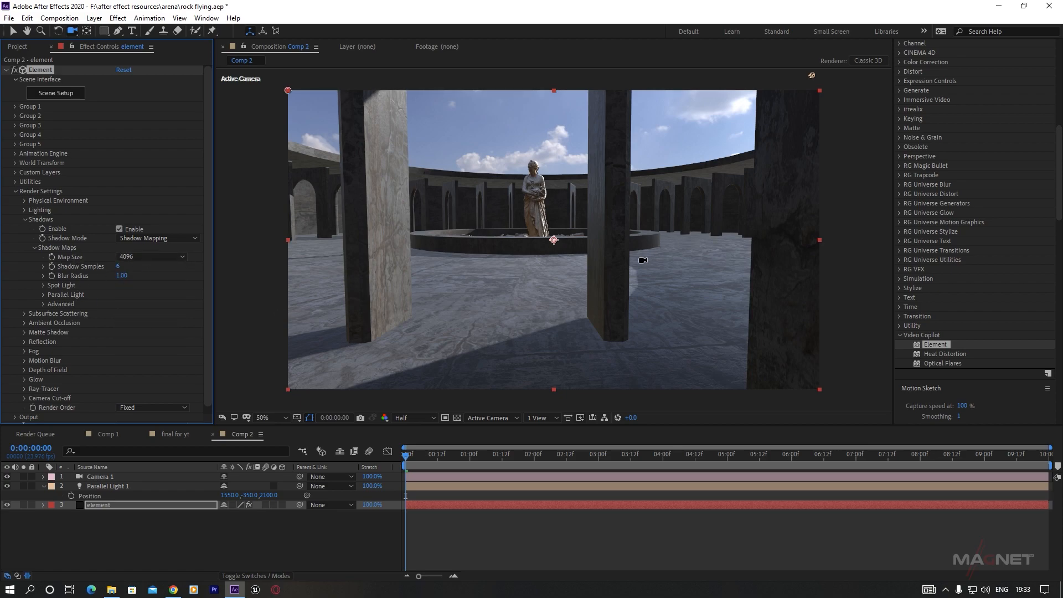
{"action": "left_click", "coordinate": [166, 257]}
{"action": "left_click", "coordinate": [153, 330]}
{"action": "left_click", "coordinate": [148, 257]}
{"action": "left_click", "coordinate": [154, 320]}
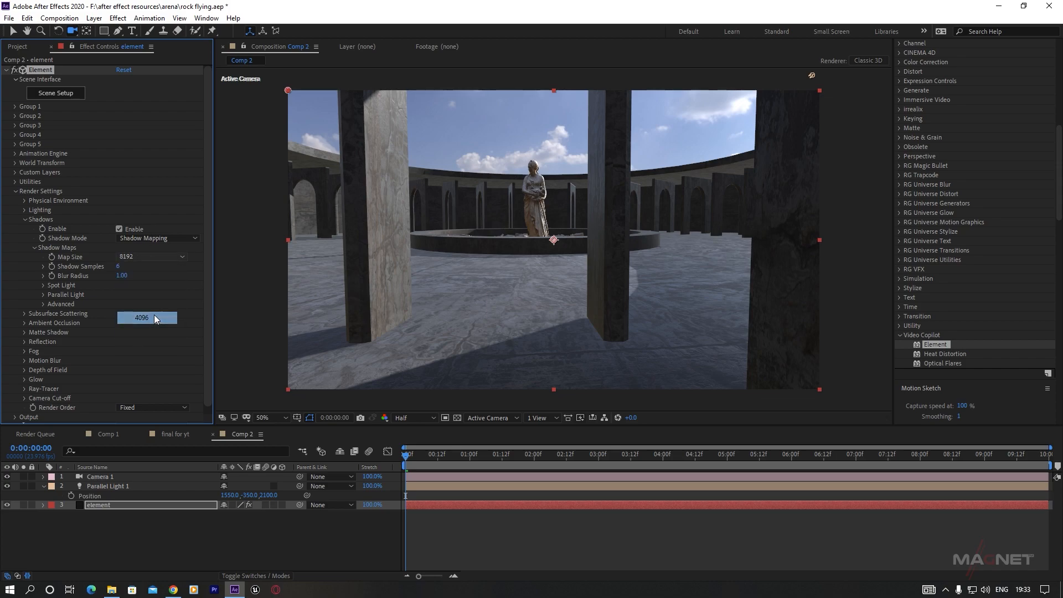
Set the parallel light's shadow size to 4096 and orbit the camera to check the pillar shadows.
{"action": "left_click", "coordinate": [43, 295]}
{"action": "left_click_drag", "start_coordinate": [123, 306], "coordinate": [366, 302]}
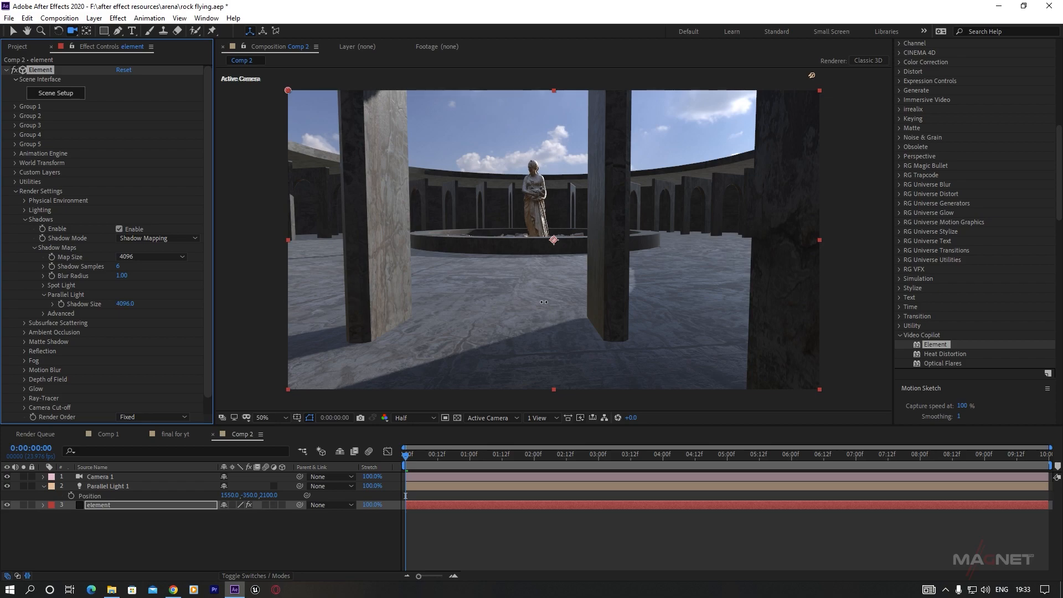
{"action": "left_click_drag", "start_coordinate": [440, 333], "coordinate": [534, 323]}
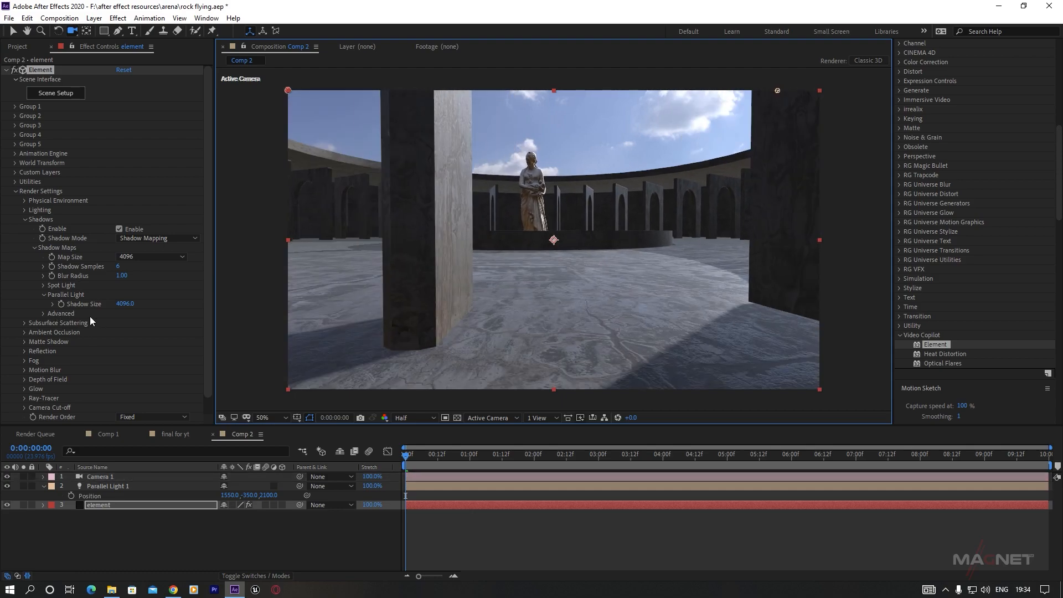
Enable ambient occlusion in Ray-Traced mode for the Element scene and save the project.
{"action": "scroll", "coordinate": [83, 316], "scroll_direction": "down", "scroll_amount": 1}
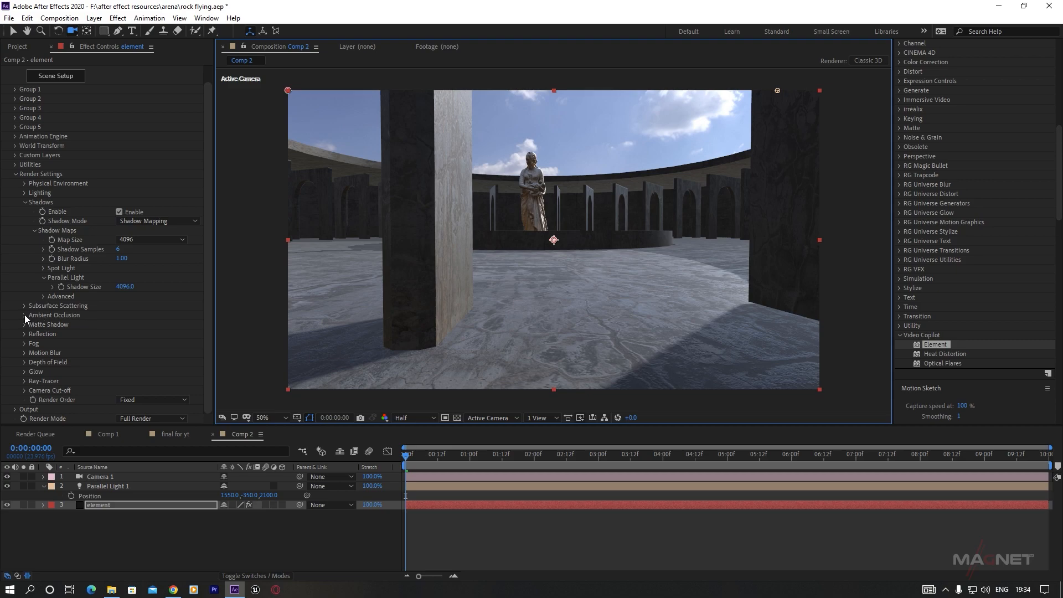
{"action": "left_click", "coordinate": [25, 314]}
{"action": "left_click", "coordinate": [119, 287]}
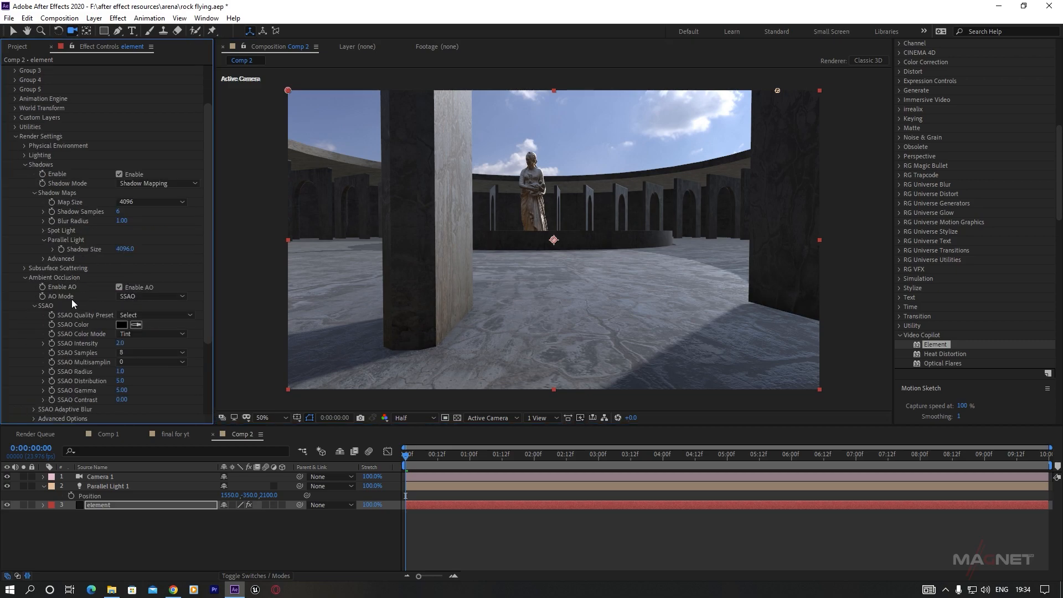
{"action": "left_click", "coordinate": [137, 297]}
{"action": "left_click", "coordinate": [159, 321]}
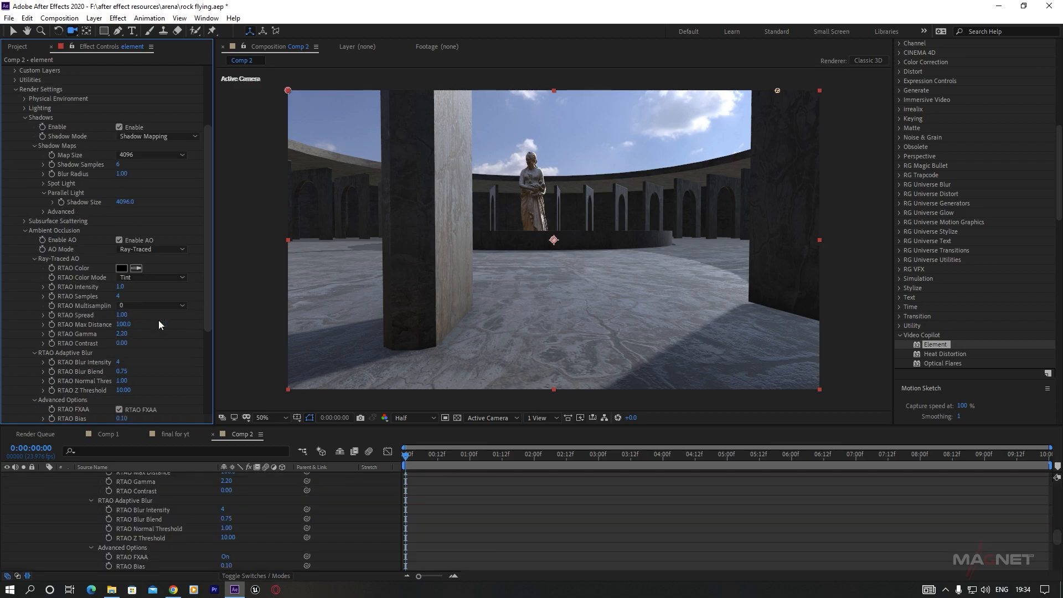
{"action": "left_click_drag", "start_coordinate": [615, 306], "coordinate": [612, 308]}
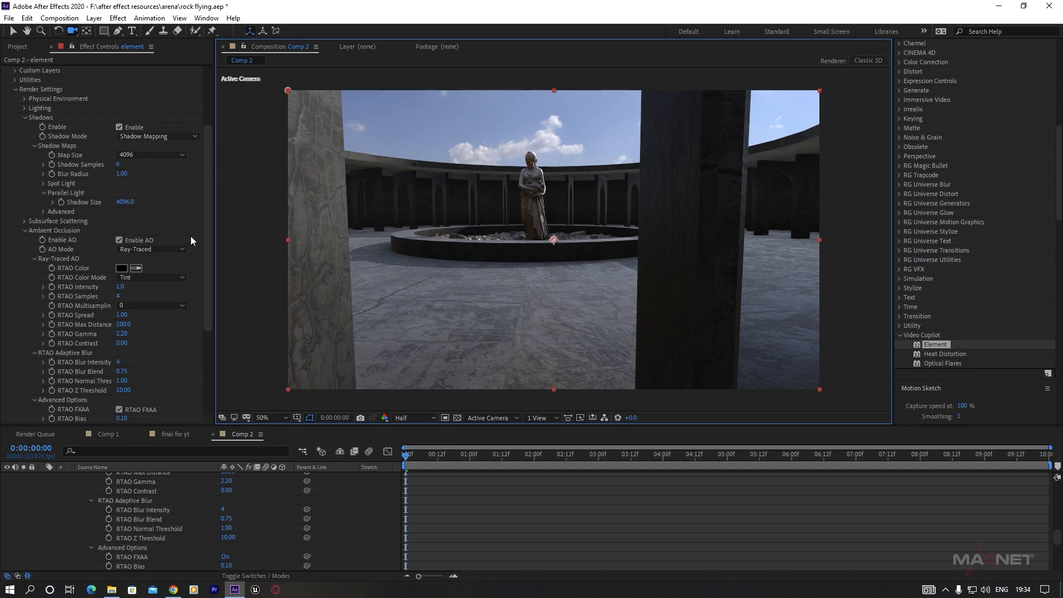
{"action": "key", "text": "ctrl+s"}
Try the Ray-Traced shadow mode and return to Shadow Mapping.
{"action": "left_click", "coordinate": [162, 136]}
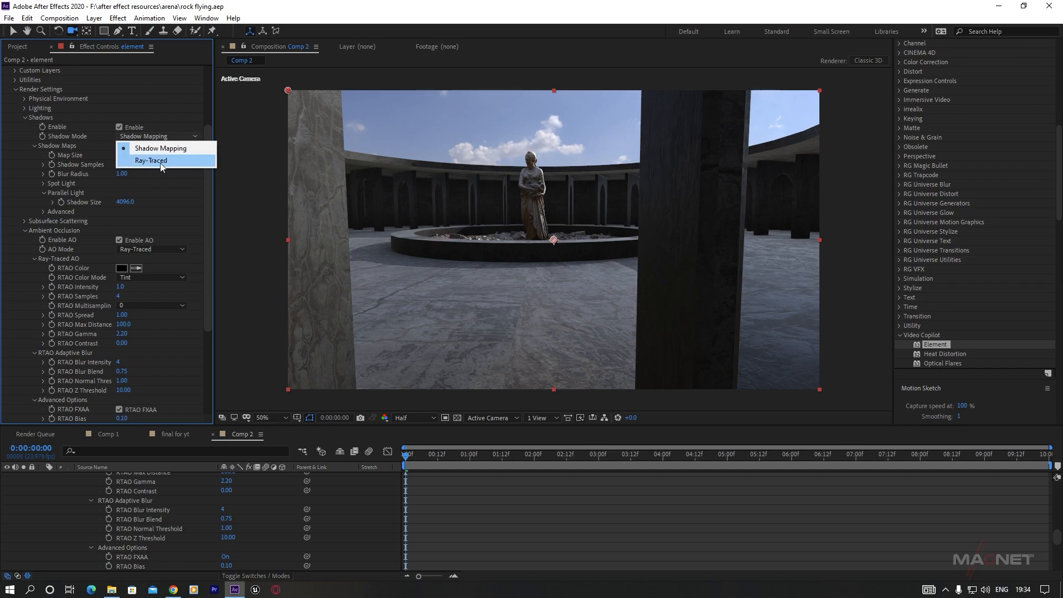
{"action": "left_click", "coordinate": [154, 161]}
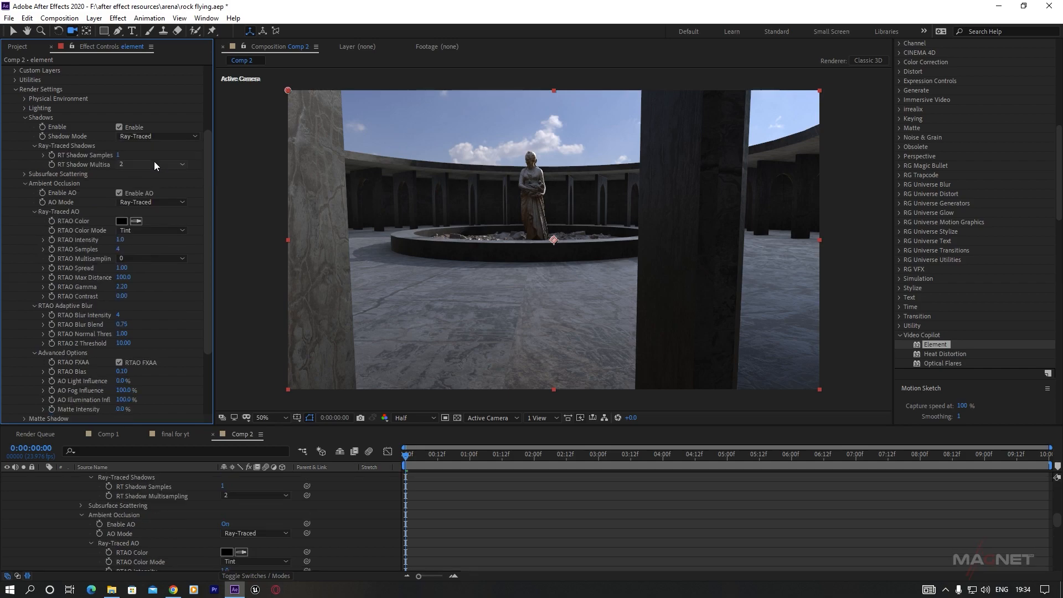
{"action": "mouse_move", "coordinate": [470, 315]}
{"action": "left_mouse_down"}
{"action": "mouse_move", "coordinate": [489, 316]}
{"action": "mouse_move", "coordinate": [461, 316]}
{"action": "mouse_move", "coordinate": [477, 311]}
{"action": "left_mouse_up"}
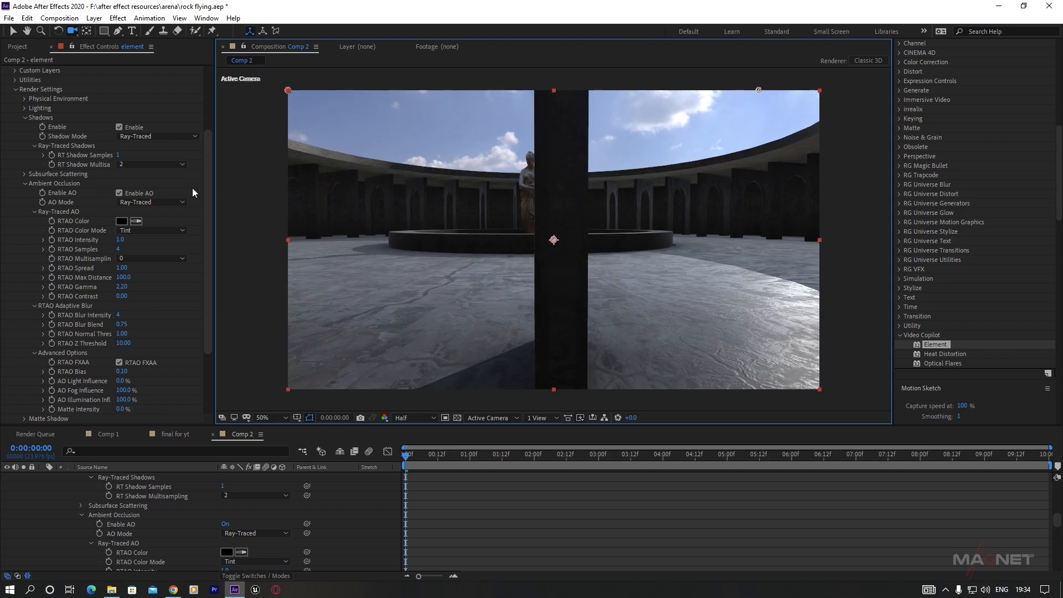
{"action": "left_click", "coordinate": [161, 137]}
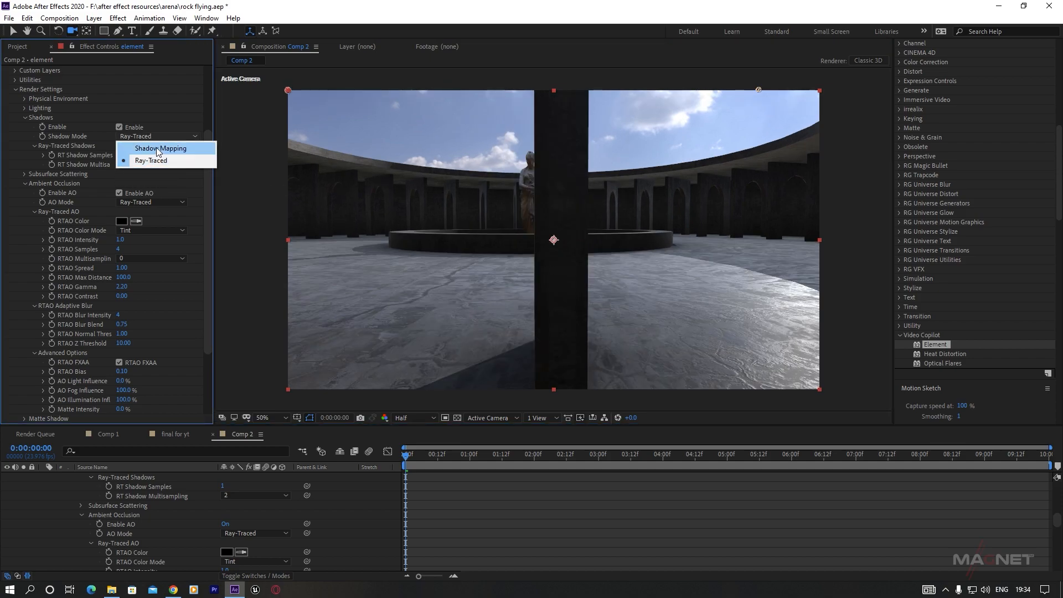
{"action": "left_click", "coordinate": [156, 148]}
Orbit the camera to a slightly higher angle that frames the statue and rubble basin between two pillars.
{"action": "left_click_drag", "start_coordinate": [642, 272], "coordinate": [576, 318]}
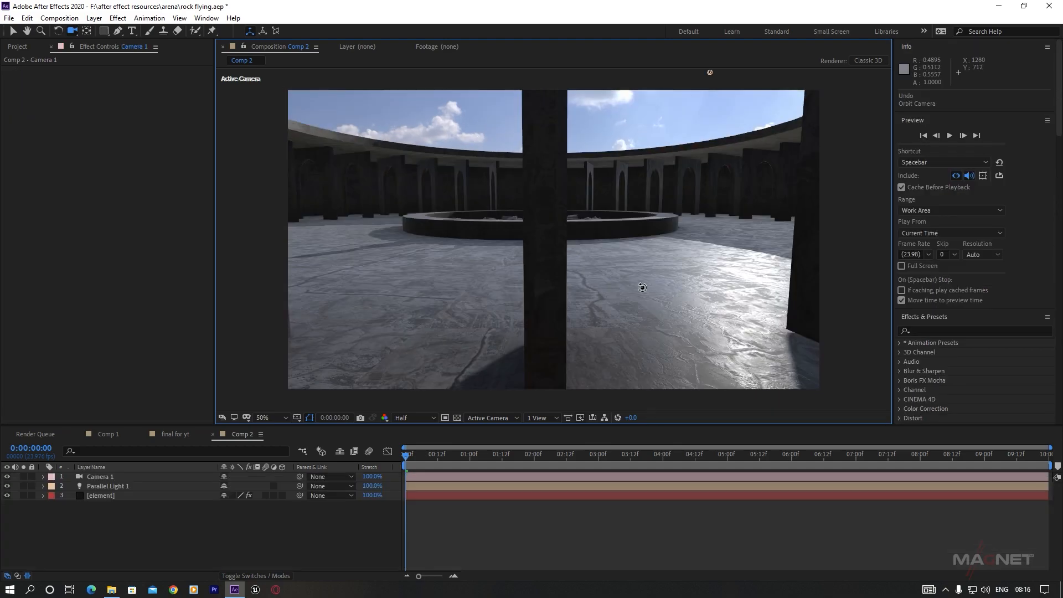
{"action": "left_click_drag", "start_coordinate": [620, 285], "coordinate": [655, 292]}
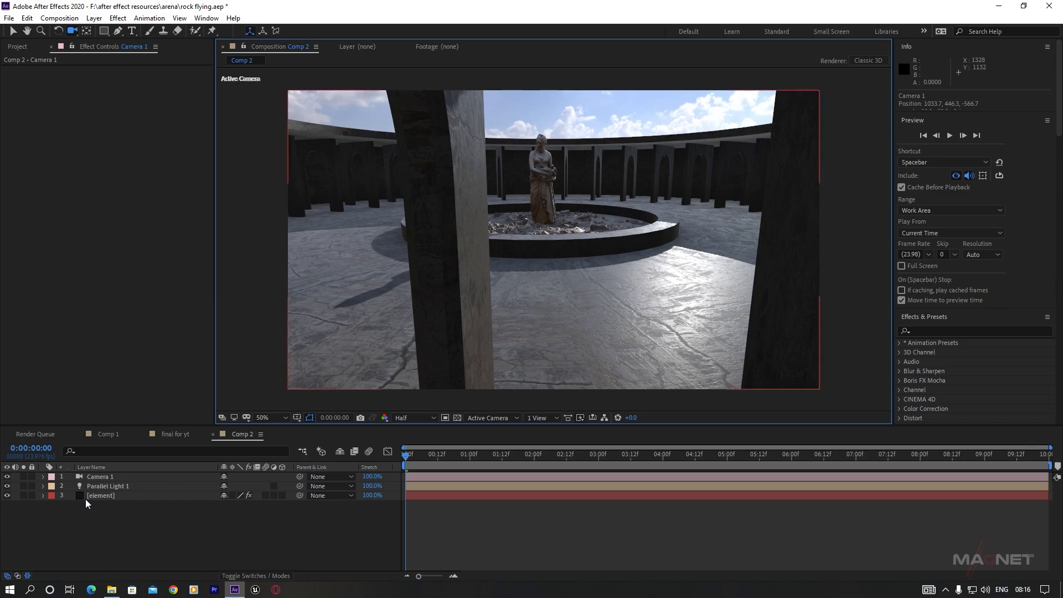
Set the rubble's Group 5 replicator shape to Plane and its particle count to 14.
{"action": "left_click", "coordinate": [86, 496]}
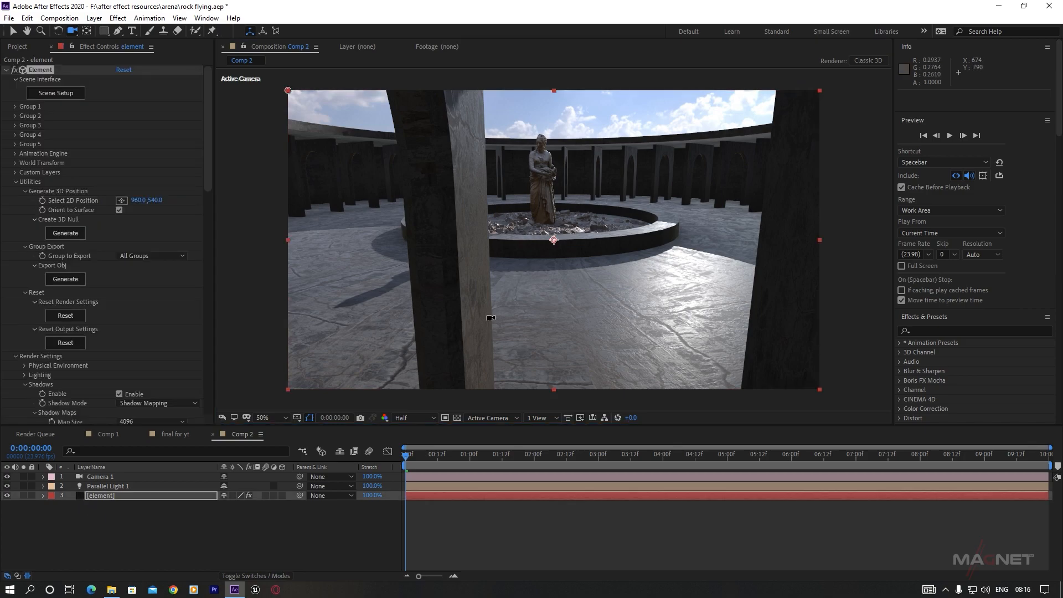
{"action": "left_click", "coordinate": [15, 145]}
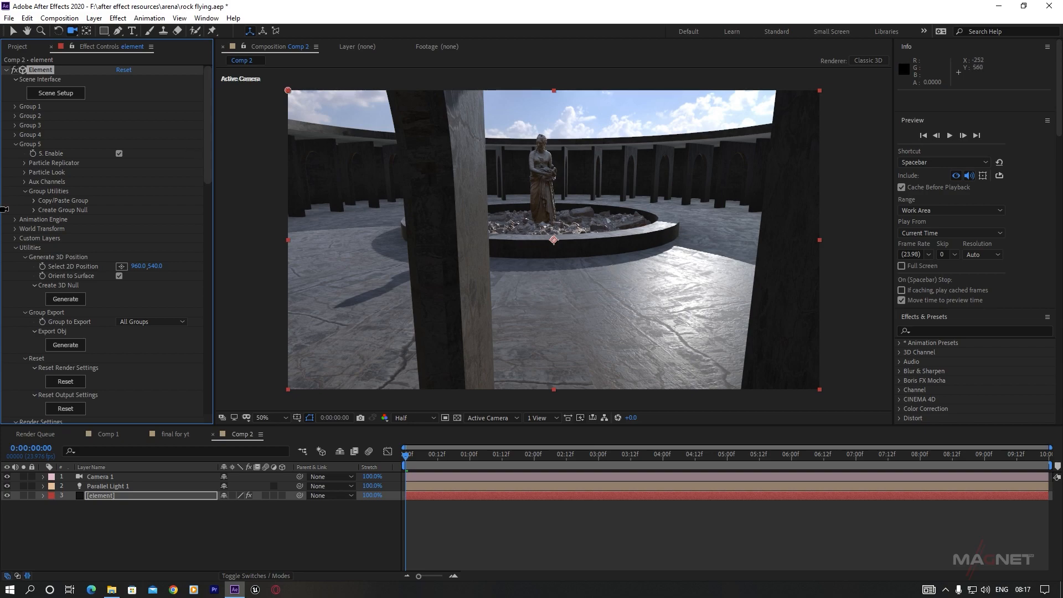
{"action": "left_click", "coordinate": [25, 162]}
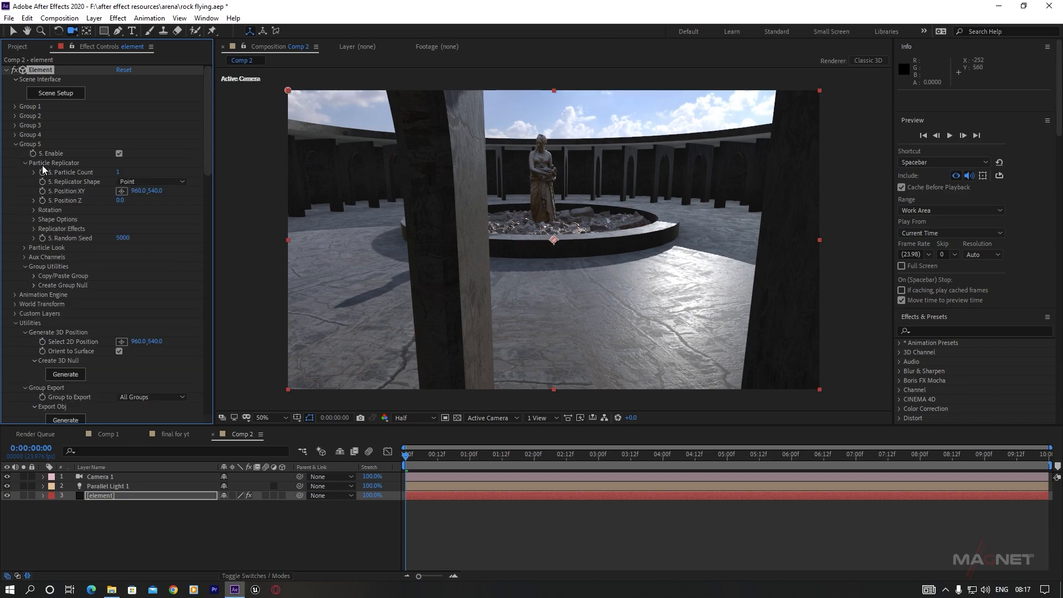
{"action": "left_click", "coordinate": [165, 185]}
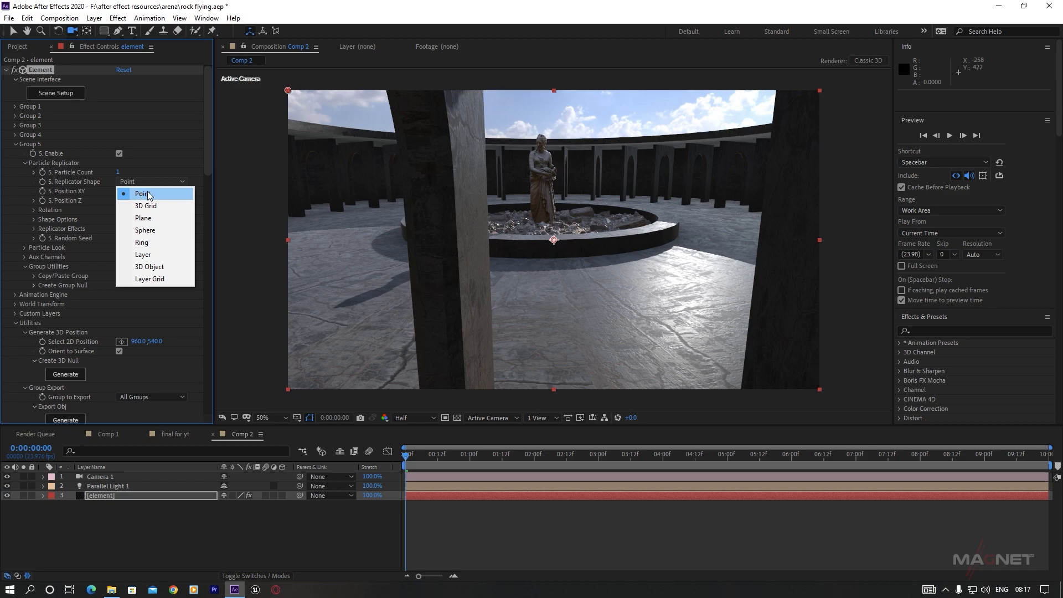
{"action": "left_click", "coordinate": [147, 217]}
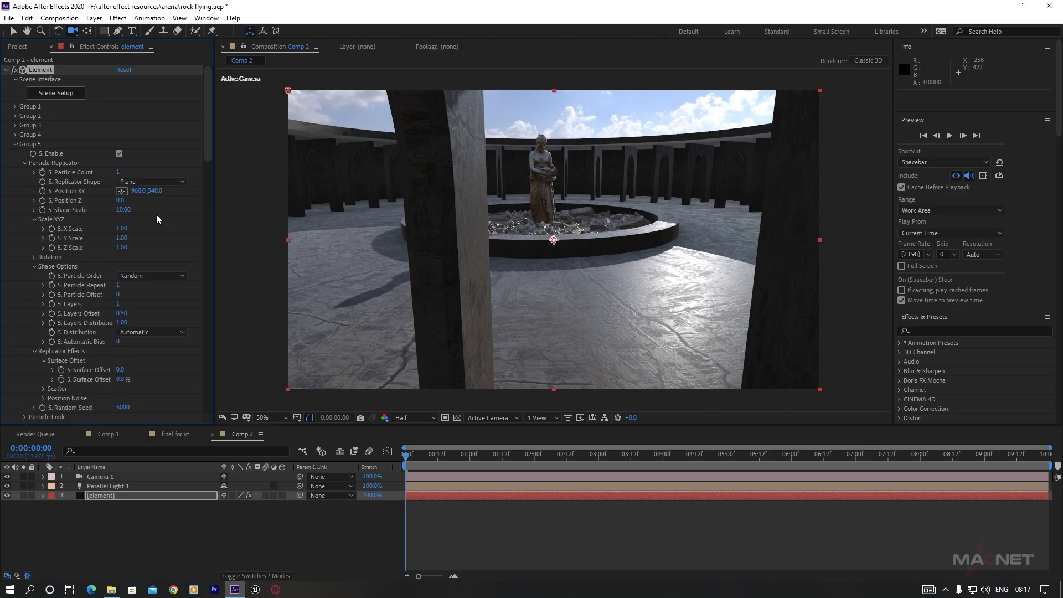
{"action": "left_click_drag", "start_coordinate": [121, 171], "coordinate": [125, 171]}
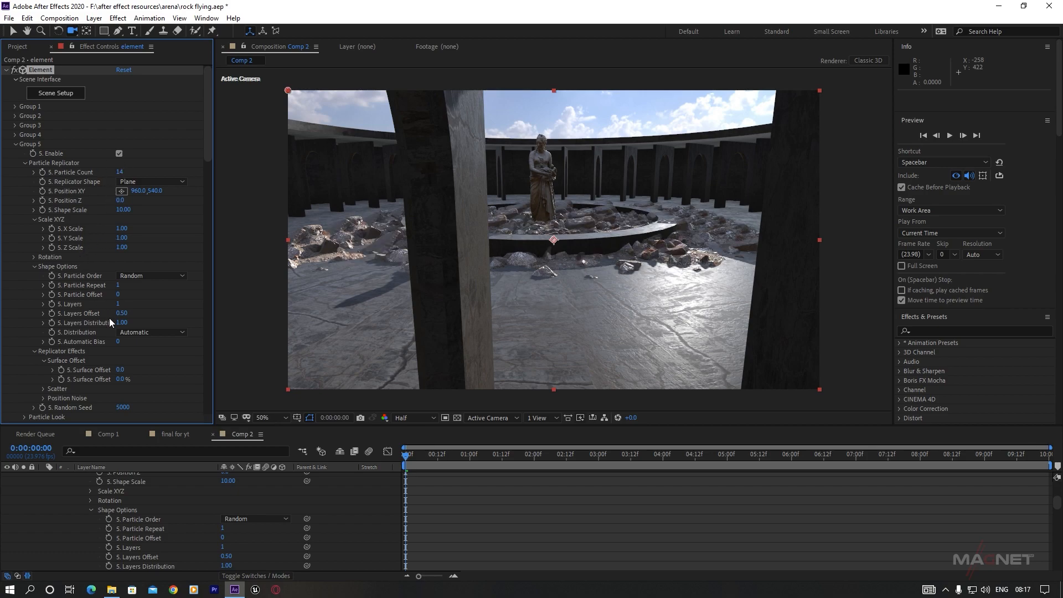
Set Group 5's particle size to 2.50 and its particle size randomness to 26%.
{"action": "scroll", "coordinate": [81, 314], "scroll_direction": "down", "scroll_amount": 5}
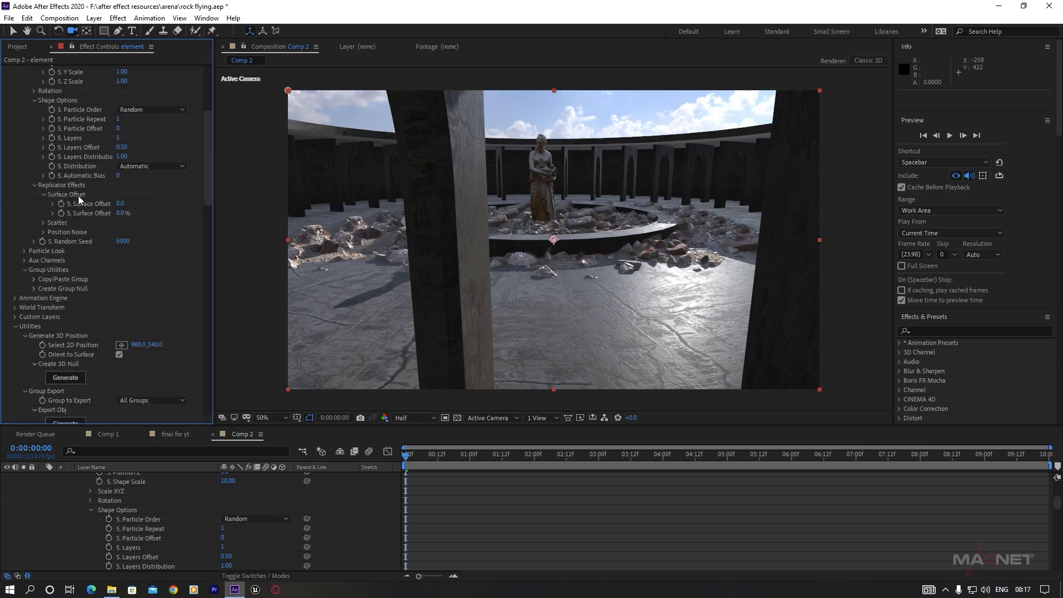
{"action": "left_click", "coordinate": [25, 251]}
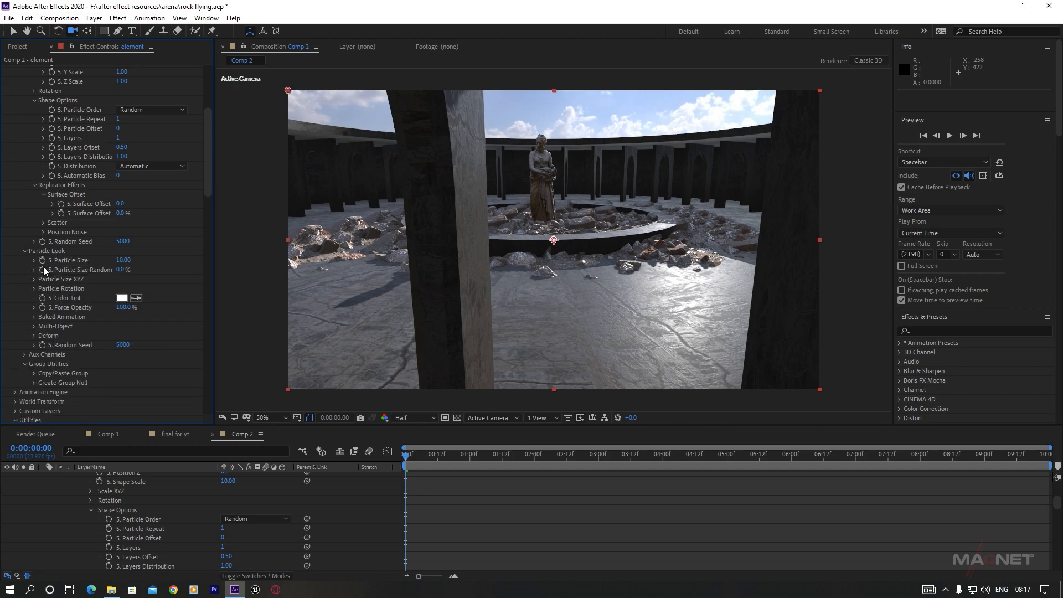
{"action": "left_click_drag", "start_coordinate": [125, 269], "coordinate": [112, 286]}
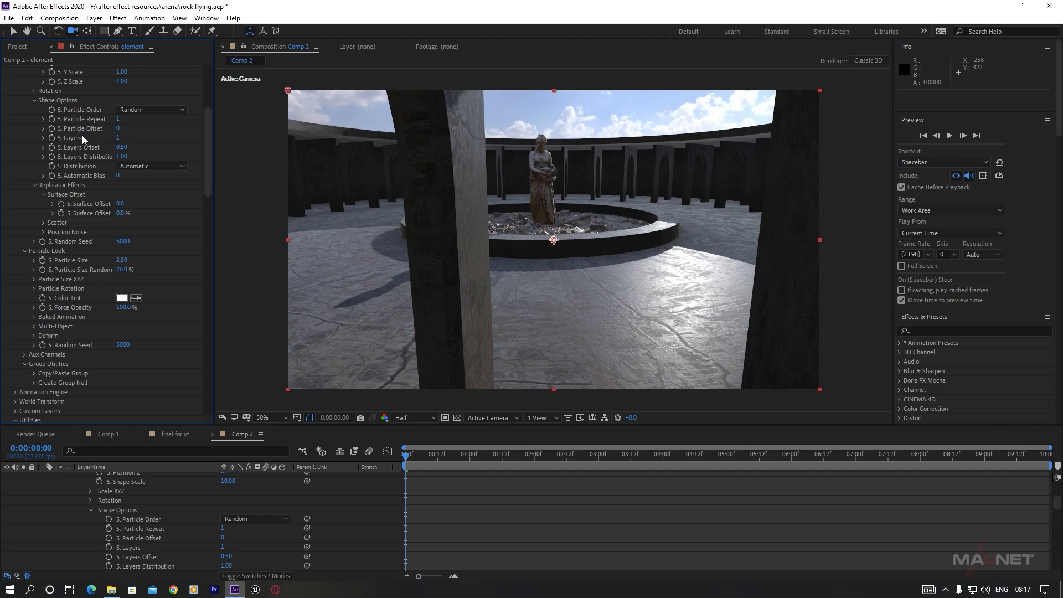
Spread the rubble across the arena floor with a Group 5 particle count of 72 and a shape scale of 32.50.
{"action": "scroll", "coordinate": [109, 216], "scroll_direction": "up", "scroll_amount": 5}
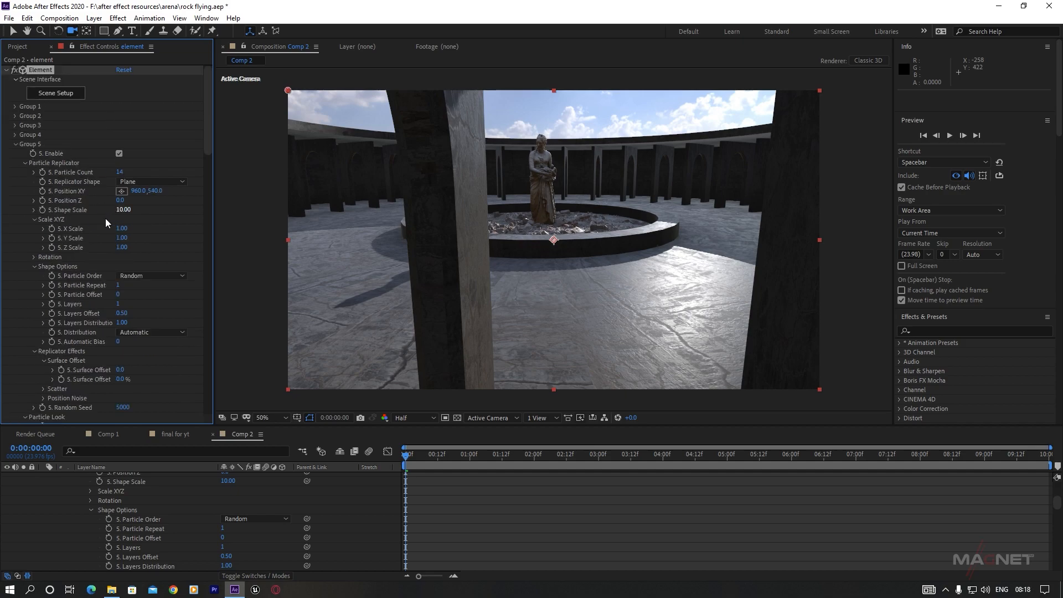
{"action": "left_click_drag", "start_coordinate": [123, 210], "coordinate": [179, 210]}
{"action": "left_click_drag", "start_coordinate": [120, 172], "coordinate": [148, 172]}
{"action": "left_click_drag", "start_coordinate": [123, 210], "coordinate": [189, 210]}
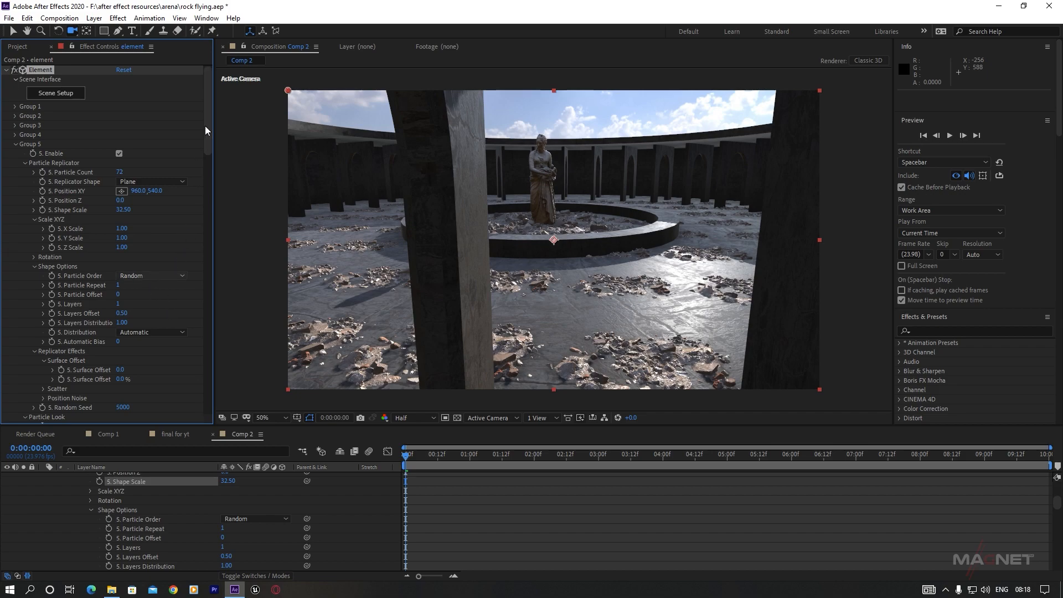
Scatter Group 5's rubble across the floor with an X Scatter of 5.6 and a Z Scatter of 17.5.
{"action": "scroll", "coordinate": [205, 141], "scroll_direction": "down", "scroll_amount": 7}
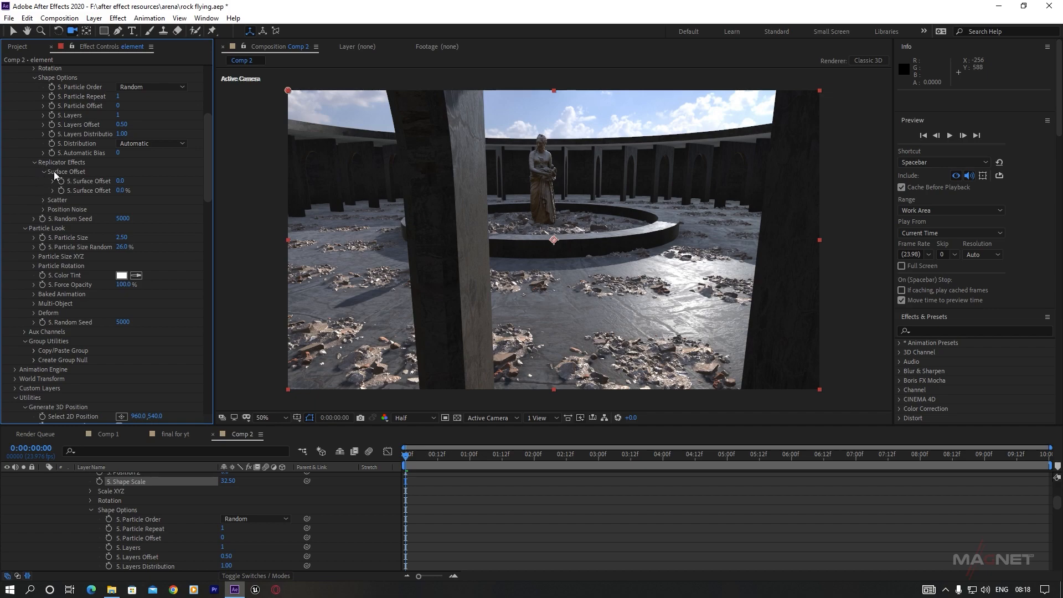
{"action": "left_click", "coordinate": [44, 201]}
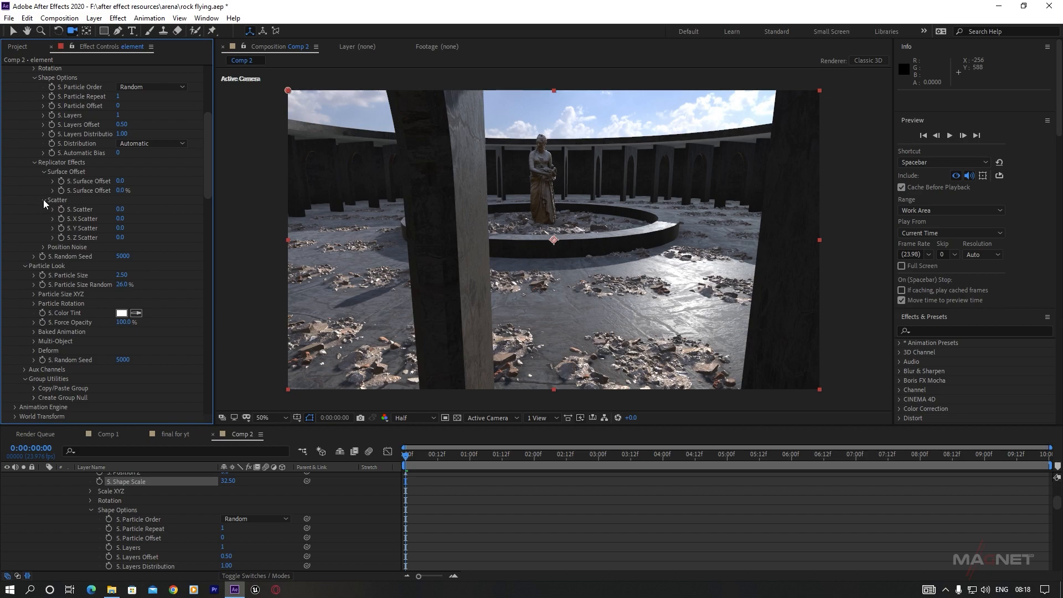
{"action": "left_click_drag", "start_coordinate": [121, 220], "coordinate": [432, 218]}
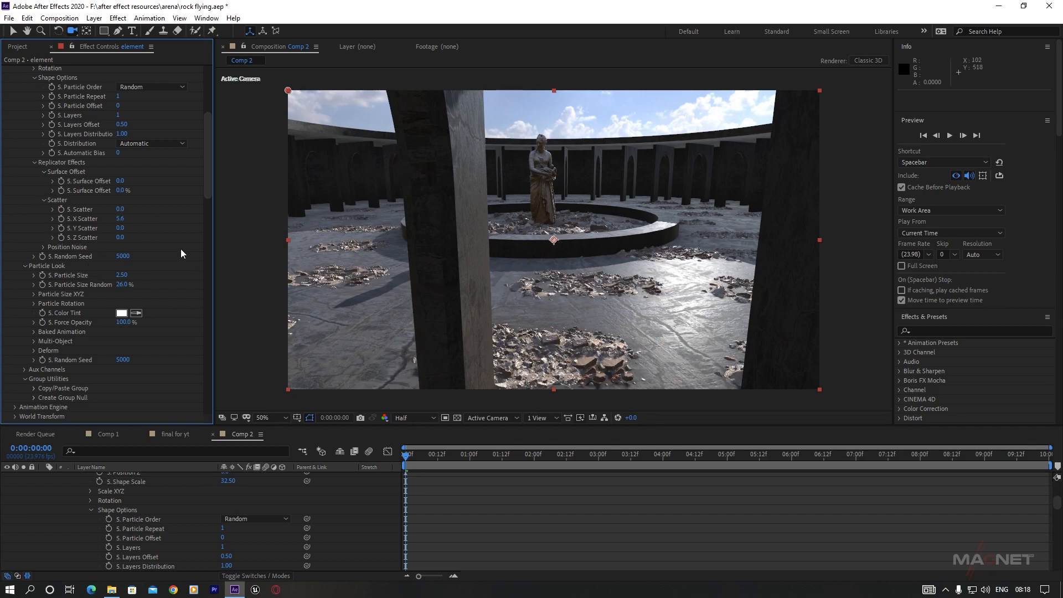
{"action": "left_click_drag", "start_coordinate": [122, 240], "coordinate": [205, 224]}
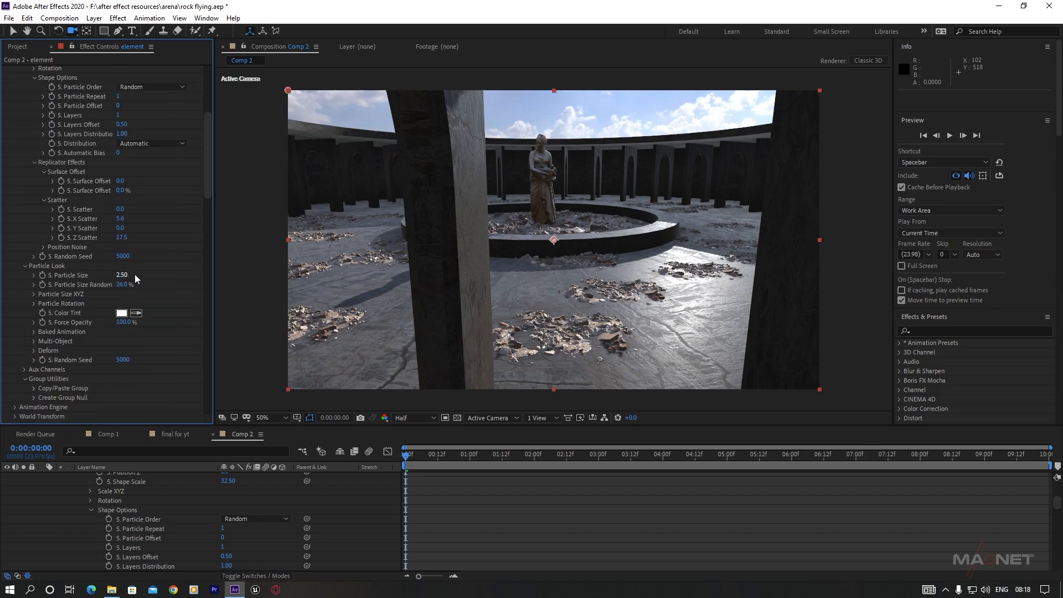
Set Group 5's particle size to 4.00 and sink the rubble slightly into the floor with a Position XY of 960.0, 542.1.
{"action": "left_click_drag", "start_coordinate": [132, 274], "coordinate": [199, 264]}
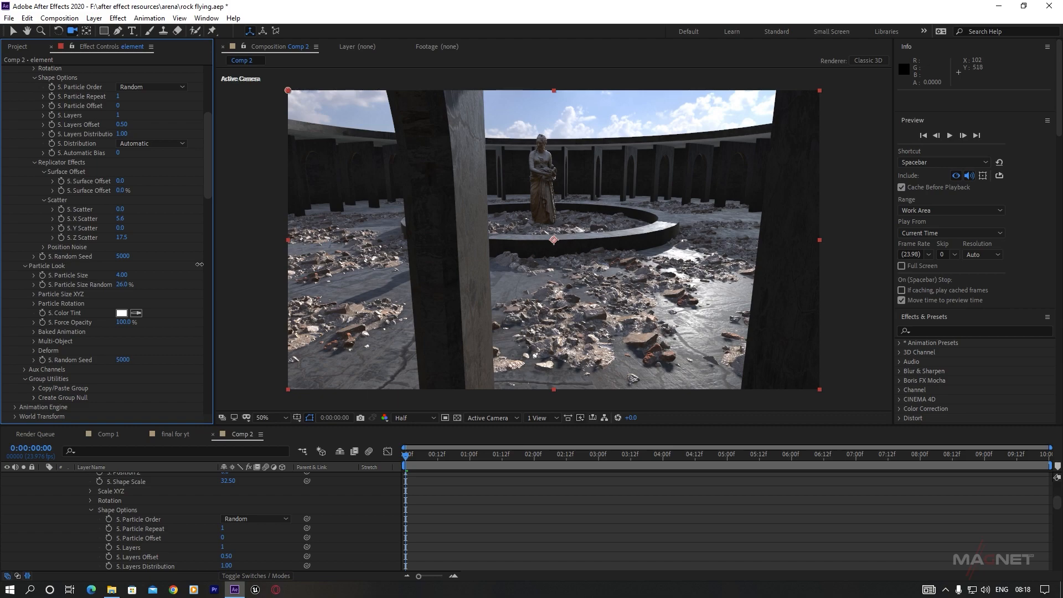
{"action": "scroll", "coordinate": [116, 182], "scroll_direction": "up", "scroll_amount": 5}
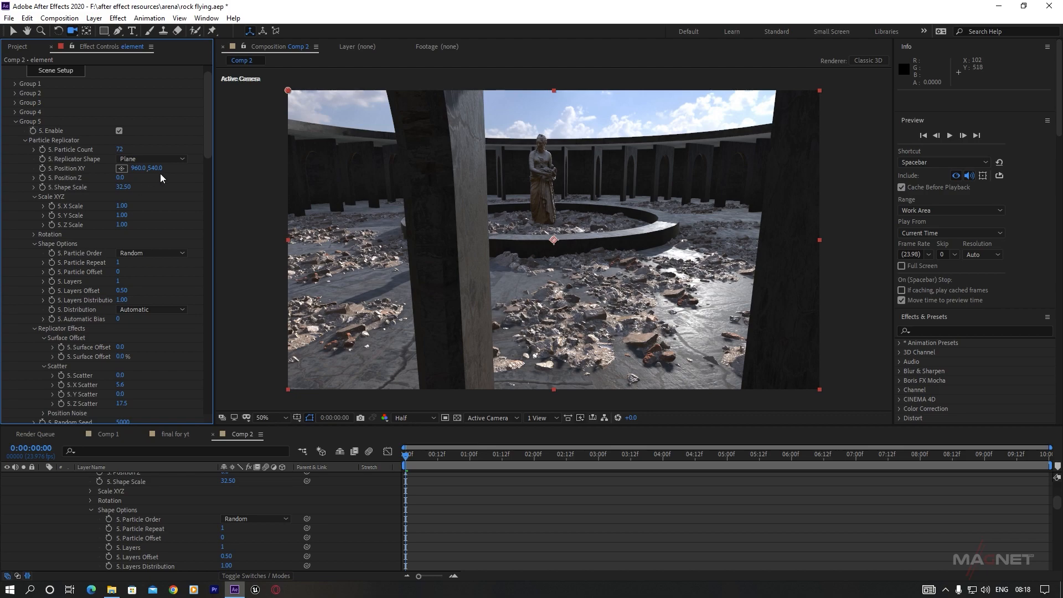
{"action": "left_click_drag", "start_coordinate": [160, 170], "coordinate": [169, 169]}
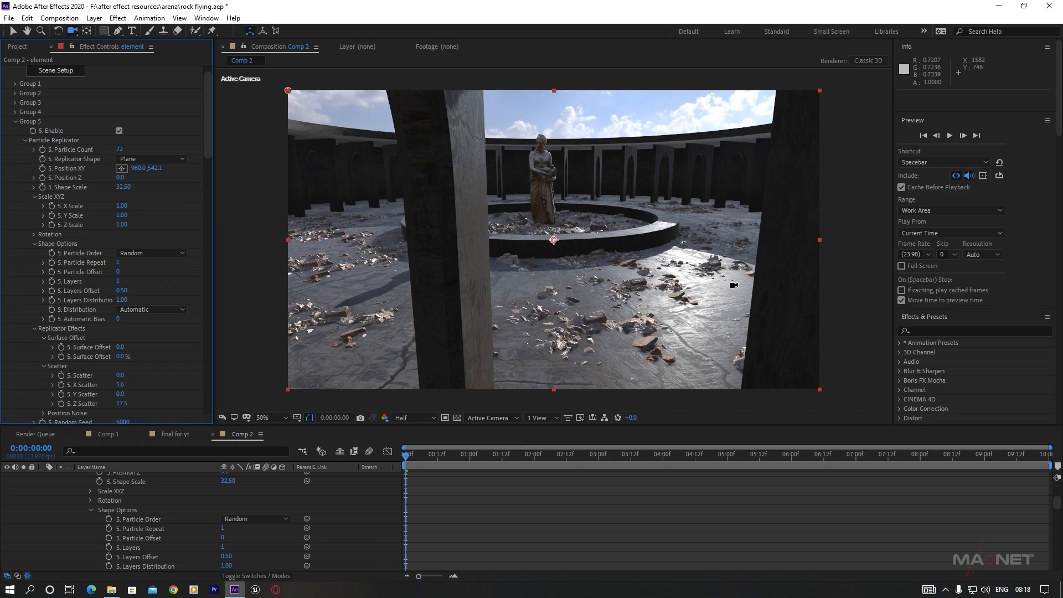
Bring the camera past the pillars toward the statue basin, save the project and set the shadow mode to Ray-Traced.
{"action": "left_click_drag", "start_coordinate": [454, 283], "coordinate": [533, 314]}
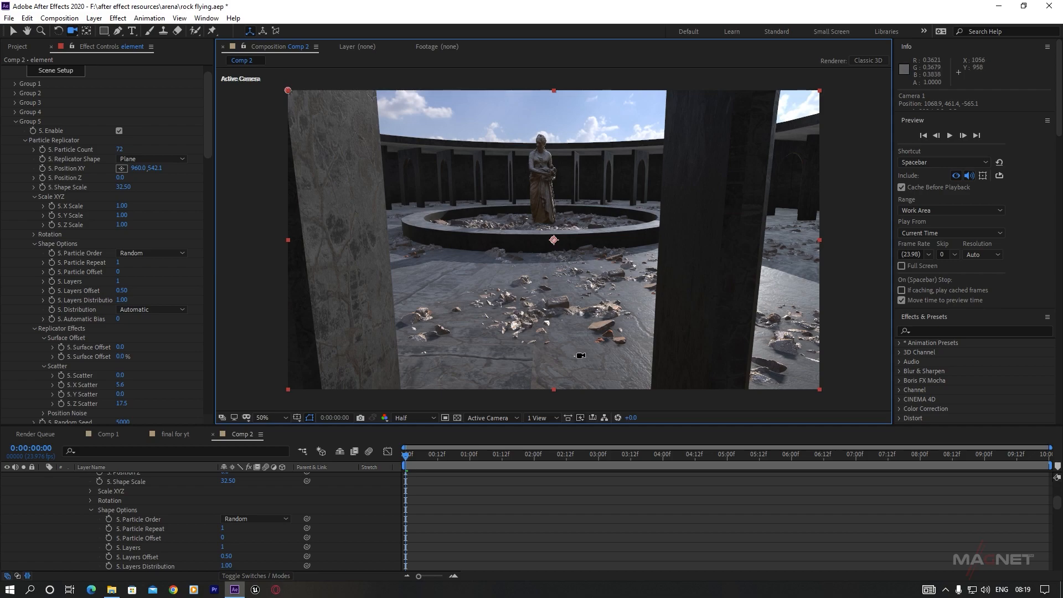
{"action": "left_click_drag", "start_coordinate": [588, 357], "coordinate": [604, 304]}
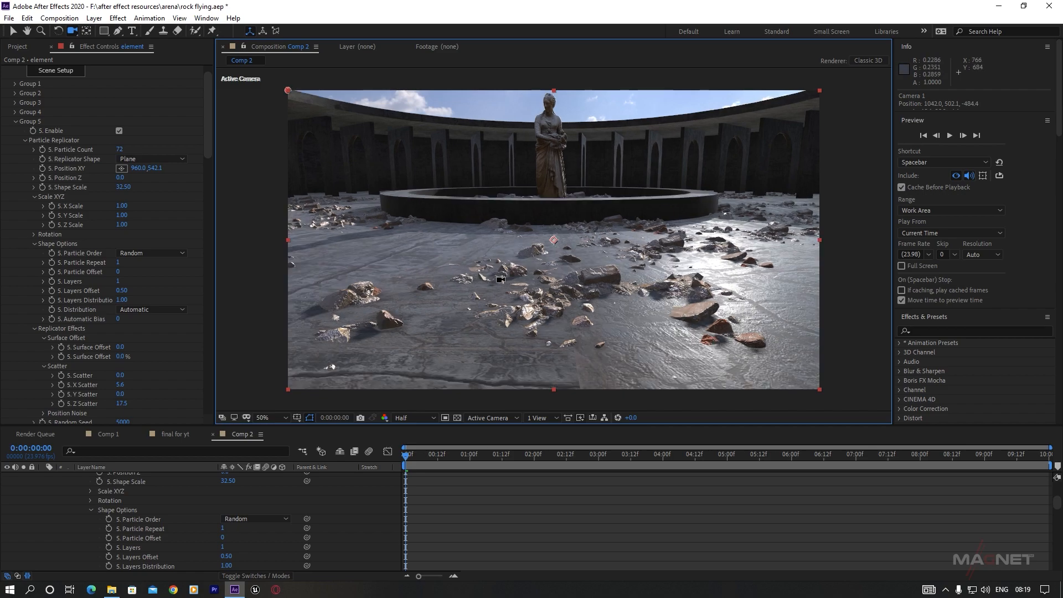
{"action": "scroll", "coordinate": [92, 259], "scroll_direction": "down", "scroll_amount": 10}
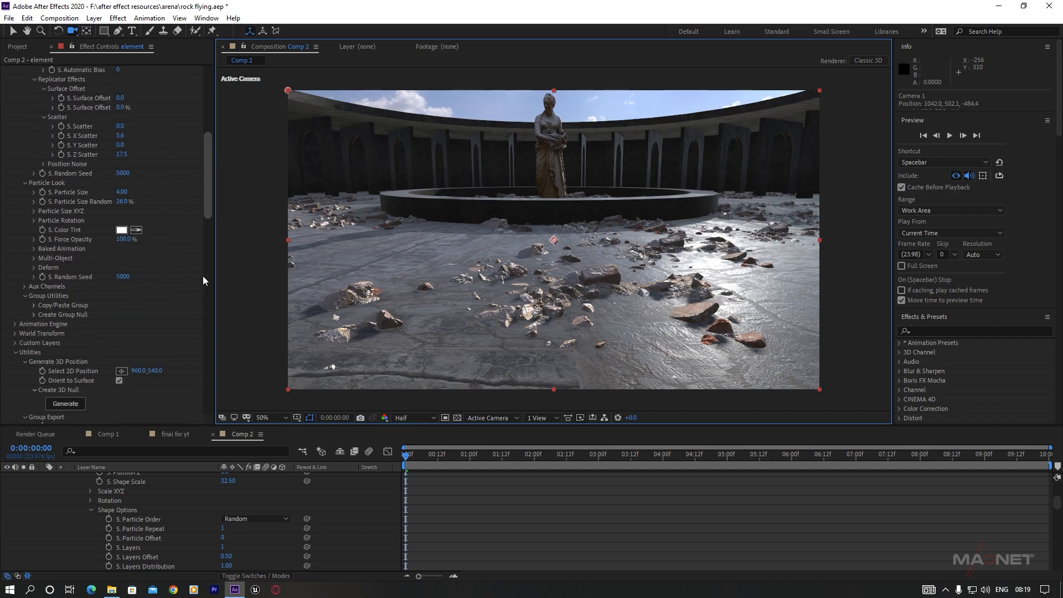
{"action": "scroll", "coordinate": [116, 244], "scroll_direction": "down", "scroll_amount": 10}
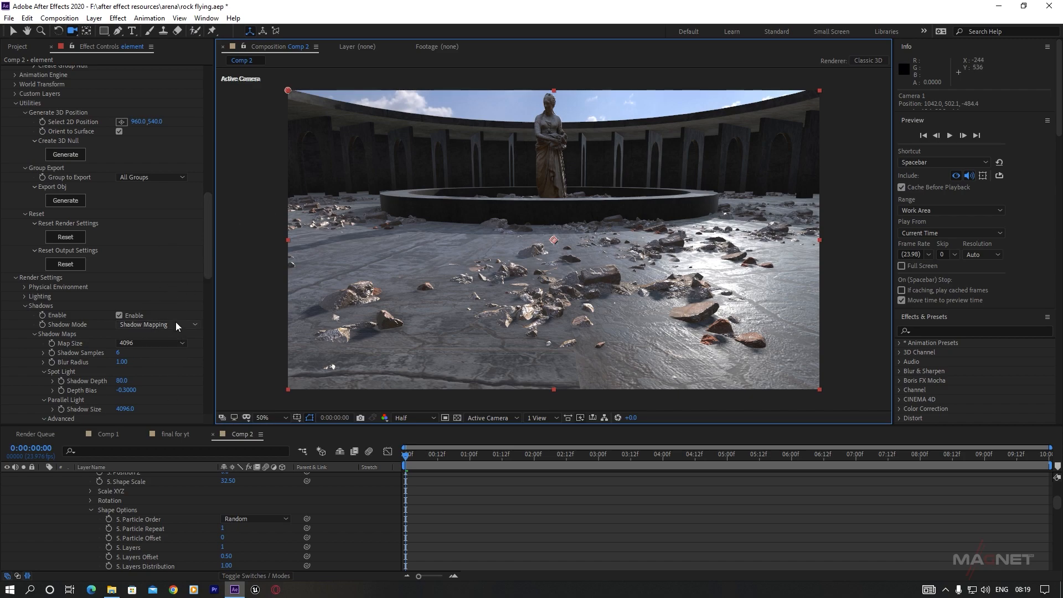
{"action": "key", "text": "ctrl+s"}
{"action": "left_click", "coordinate": [152, 331]}
{"action": "left_click", "coordinate": [162, 350]}
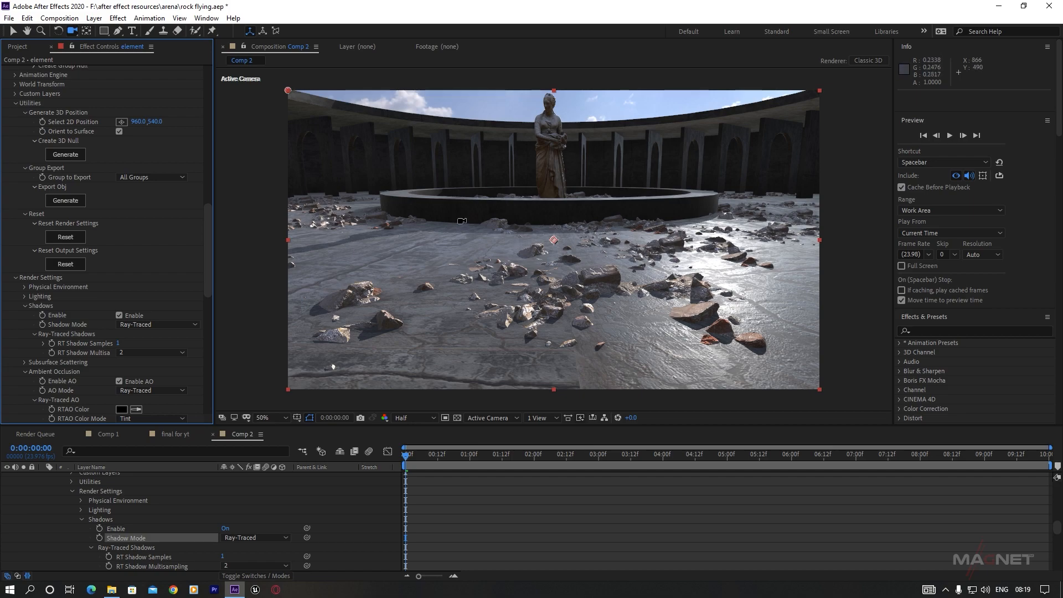
Open Element's Scene Setup and add the Beach Rock_wenobjws model from the VR ARena folder to the scene.
{"action": "scroll", "coordinate": [104, 235], "scroll_direction": "up", "scroll_amount": 15}
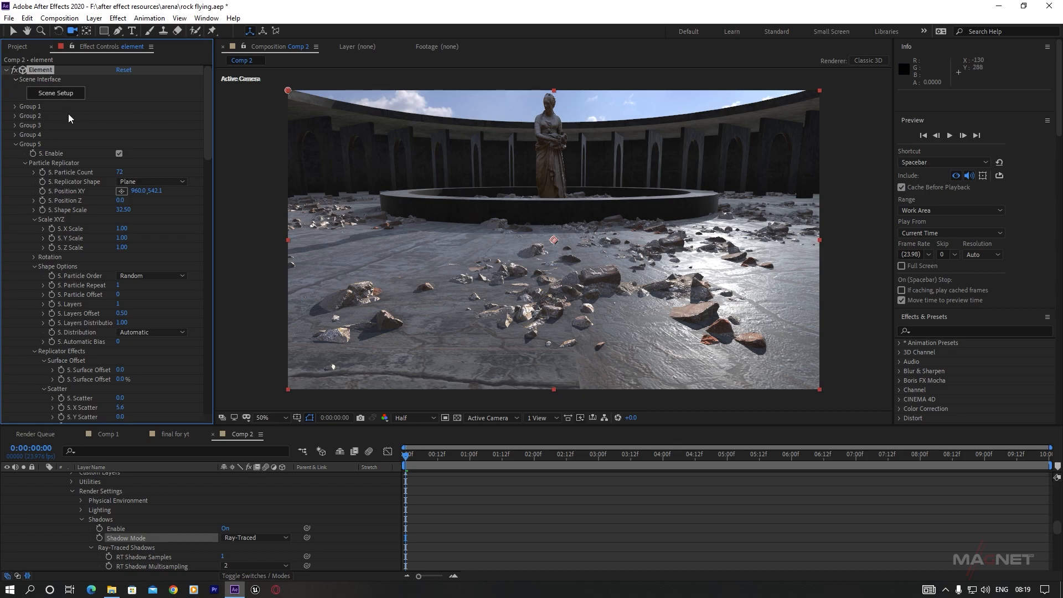
{"action": "left_click", "coordinate": [53, 94]}
{"action": "scroll", "coordinate": [912, 212], "scroll_direction": "down", "scroll_amount": 3}
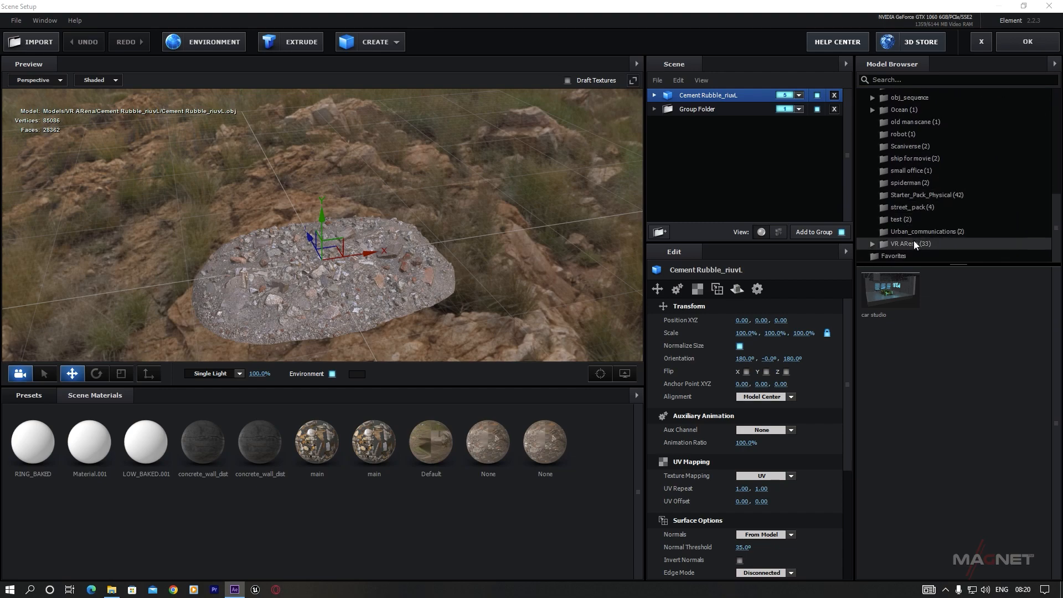
{"action": "left_click", "coordinate": [918, 244]}
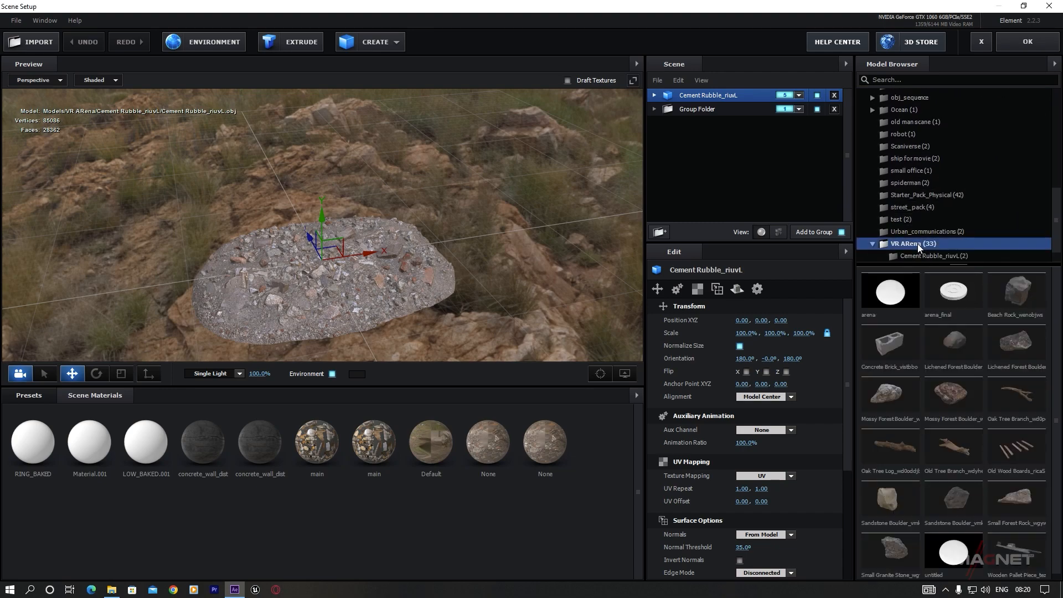
{"action": "scroll", "coordinate": [946, 457], "scroll_direction": "down", "scroll_amount": 1}
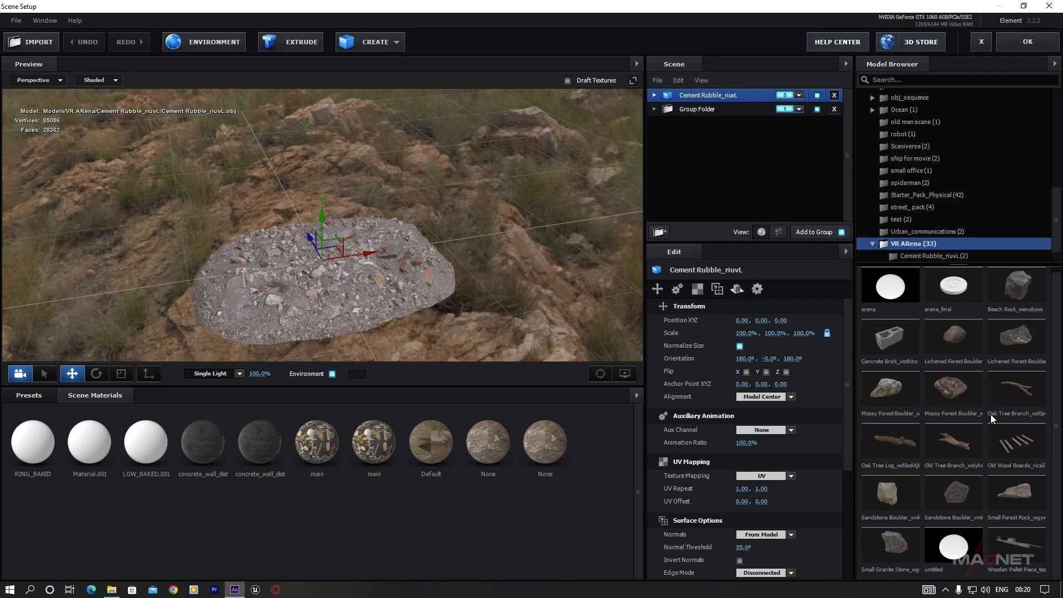
{"action": "left_click_drag", "start_coordinate": [506, 305], "coordinate": [489, 299]}
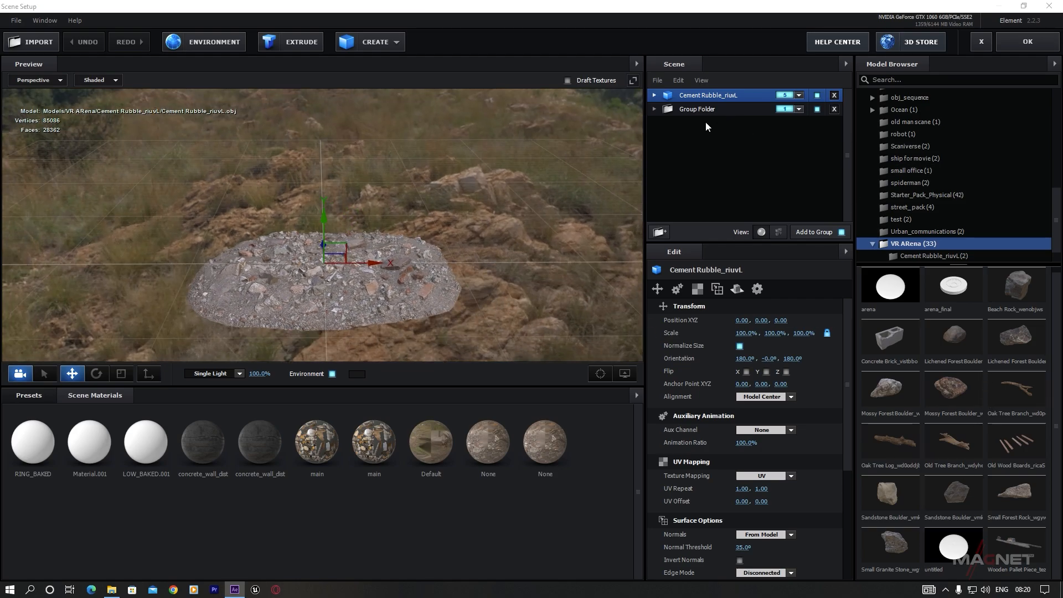
{"action": "scroll", "coordinate": [991, 324], "scroll_direction": "up", "scroll_amount": 1}
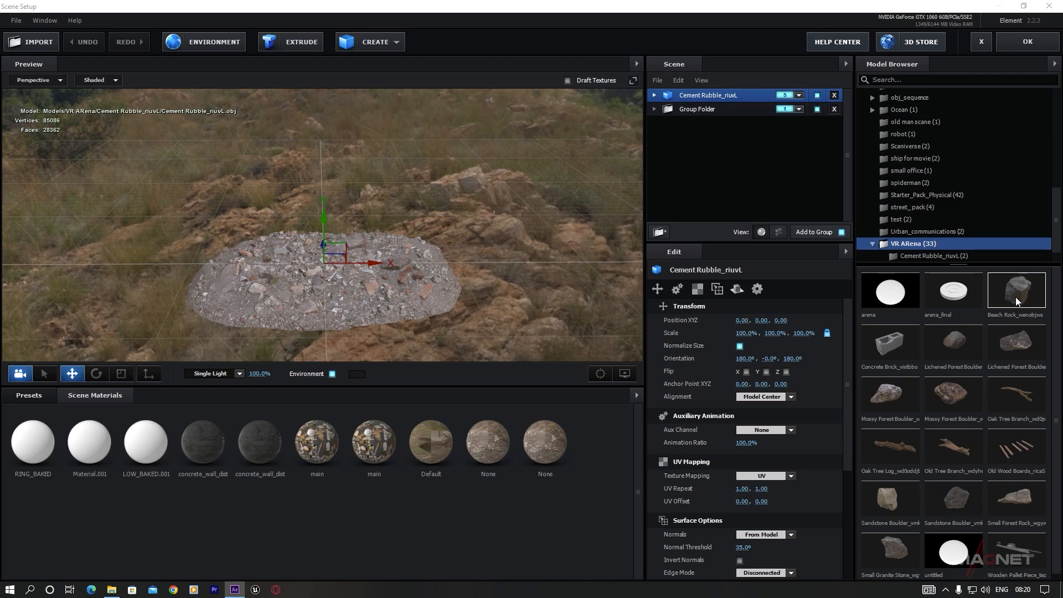
{"action": "left_click", "coordinate": [1021, 284]}
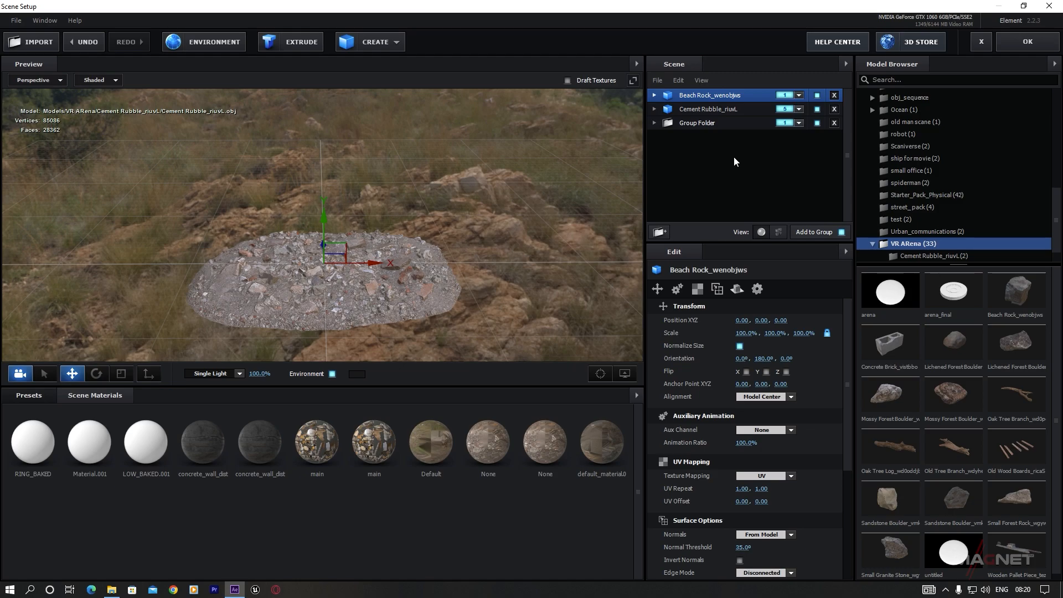
{"action": "left_click", "coordinate": [703, 97]}
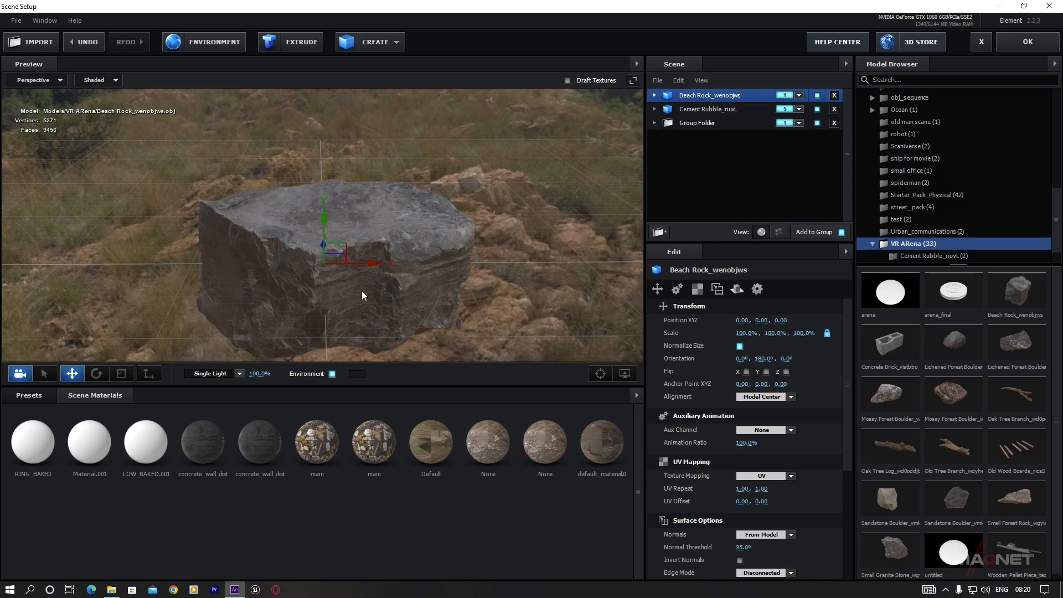
Inspect the beach rock from several angles and assign it to group 2.
{"action": "scroll", "coordinate": [456, 283], "scroll_direction": "up", "scroll_amount": 4}
{"action": "scroll", "coordinate": [468, 282], "scroll_direction": "down", "scroll_amount": 2}
{"action": "left_click_drag", "start_coordinate": [468, 285], "coordinate": [329, 175]}
{"action": "left_click_drag", "start_coordinate": [376, 221], "coordinate": [411, 259]}
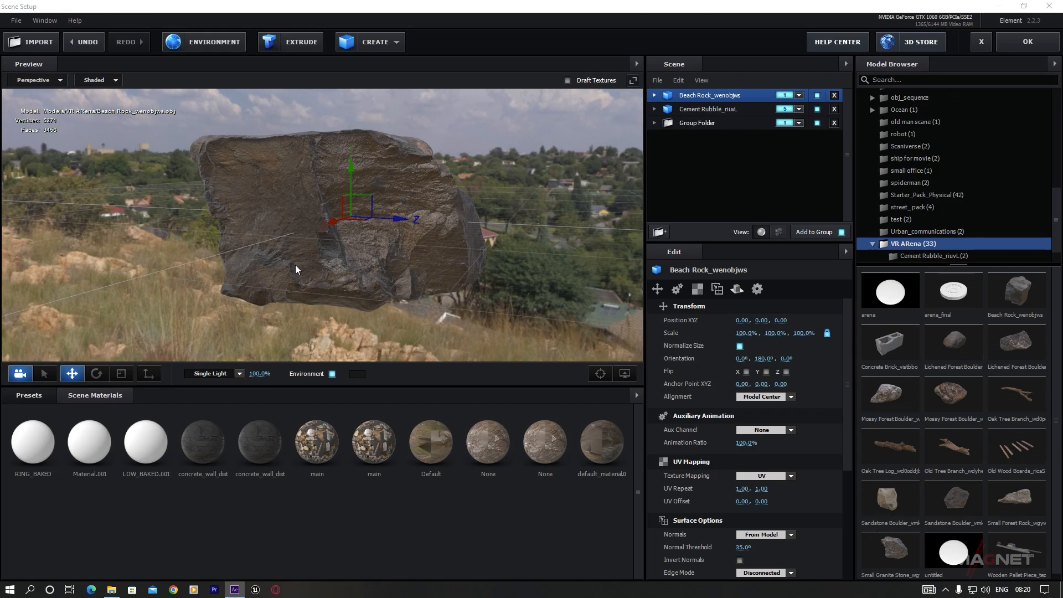
{"action": "left_click_drag", "start_coordinate": [267, 215], "coordinate": [396, 283]}
{"action": "left_click_drag", "start_coordinate": [465, 265], "coordinate": [353, 229]}
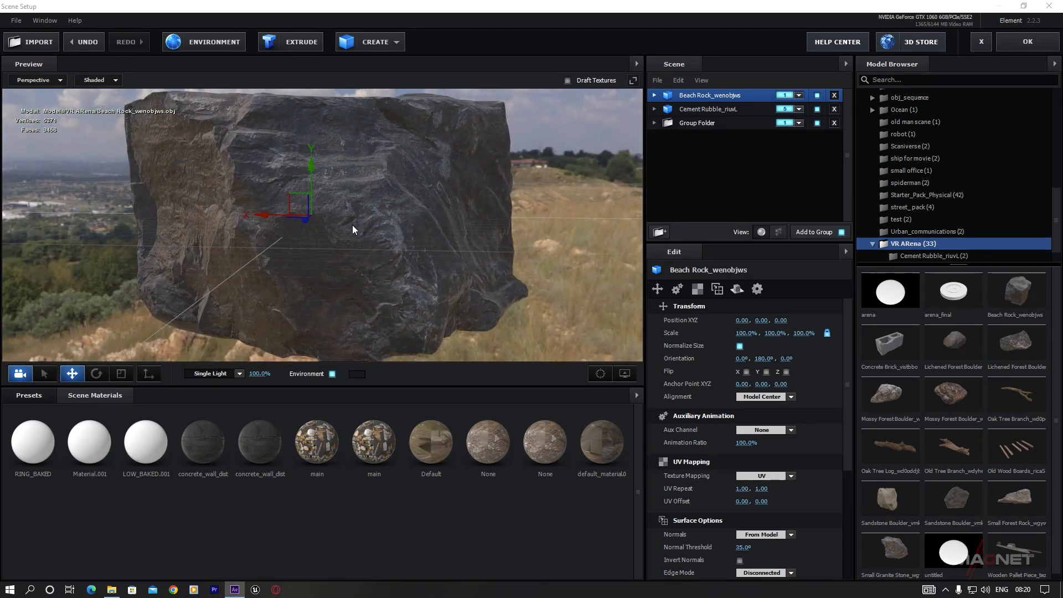
{"action": "left_click", "coordinate": [799, 96]}
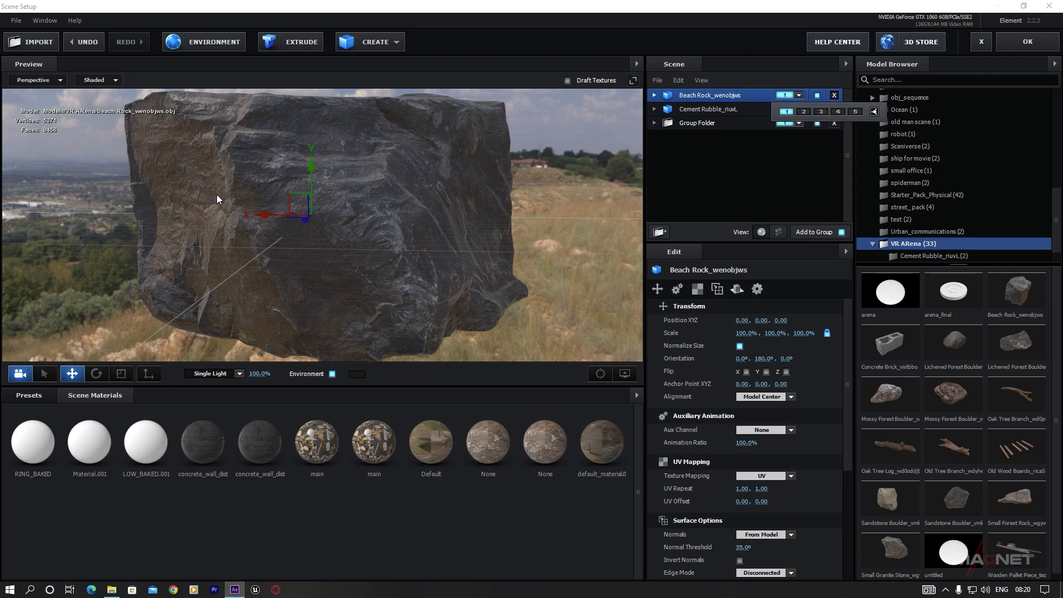
{"action": "left_click", "coordinate": [804, 112]}
{"action": "left_click_drag", "start_coordinate": [401, 181], "coordinate": [532, 210]}
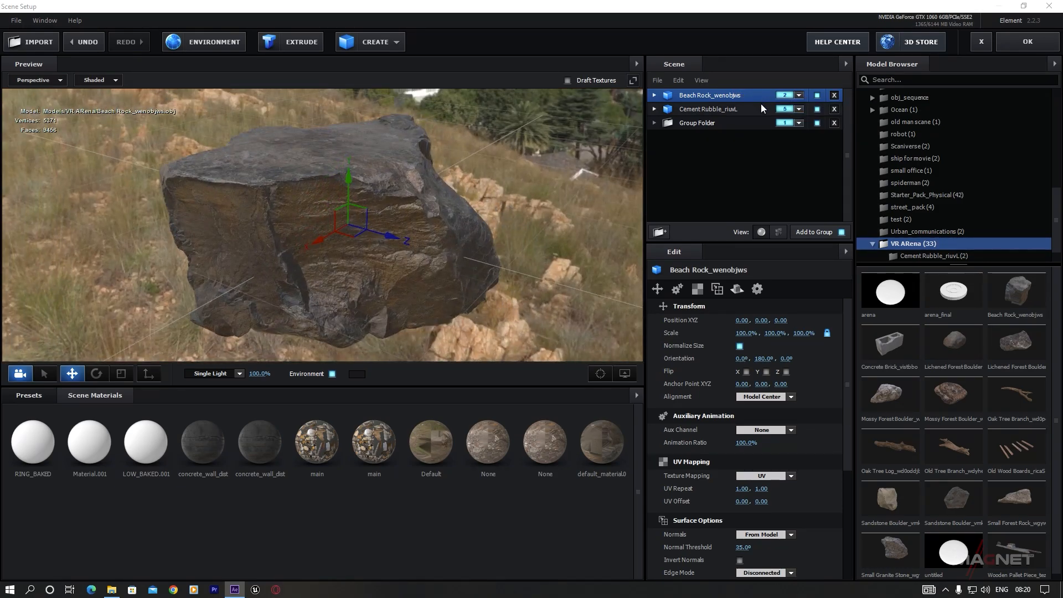
Add a second Beach Rock and the Lichened Forest Boulder_wgqsccp, and assign the boulder to group 3.
{"action": "left_click", "coordinate": [1022, 288]}
{"action": "left_click", "coordinate": [956, 343]}
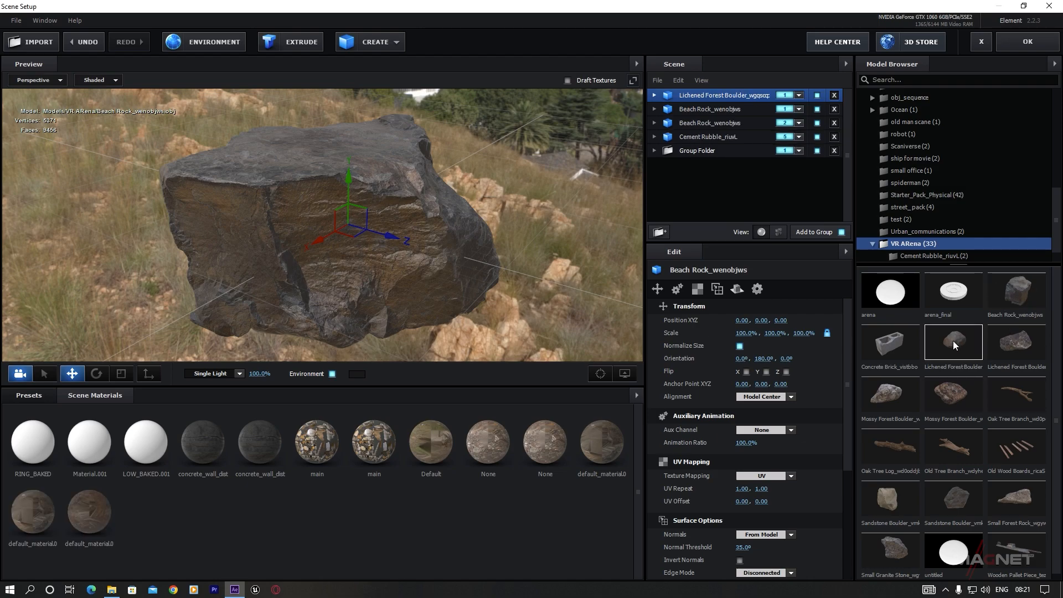
{"action": "left_click", "coordinate": [800, 95]}
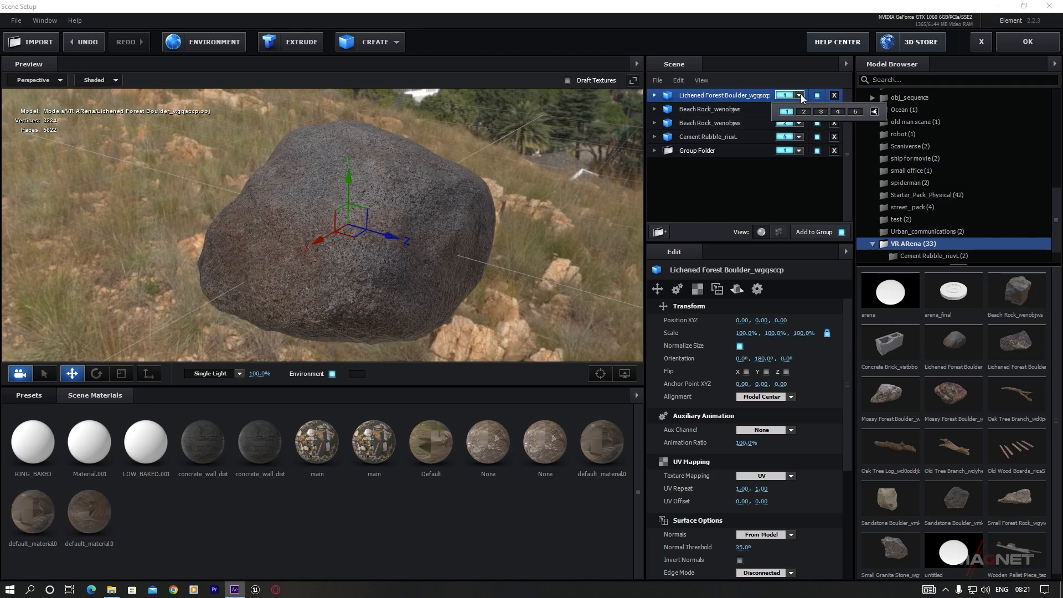
{"action": "left_click", "coordinate": [822, 112]}
Examine the Lichened Forest Boulder's shape and surface texture from several angles and distances.
{"action": "left_click", "coordinate": [703, 110]}
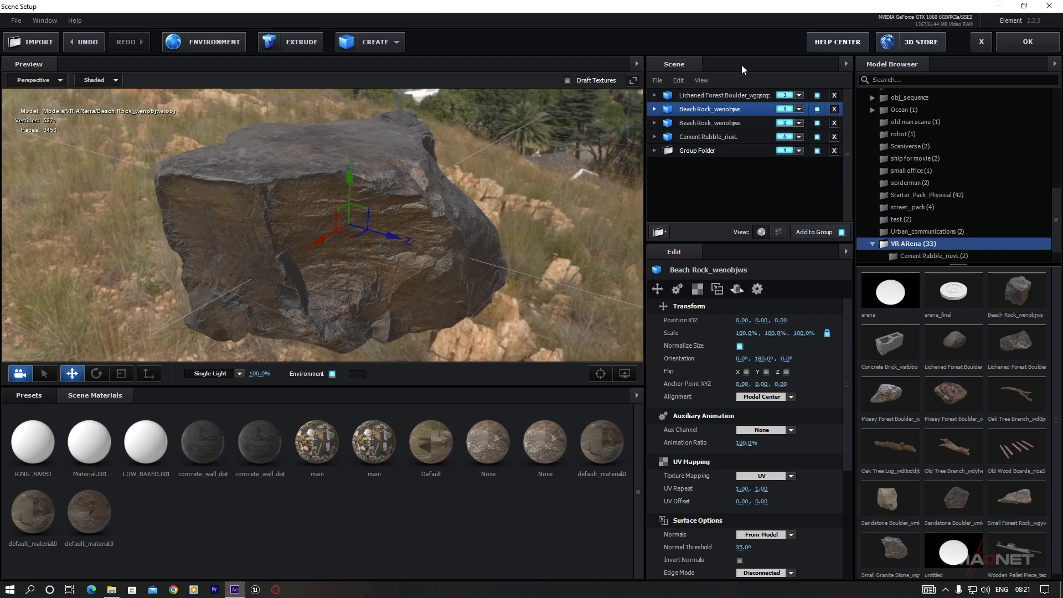
{"action": "left_click", "coordinate": [722, 98]}
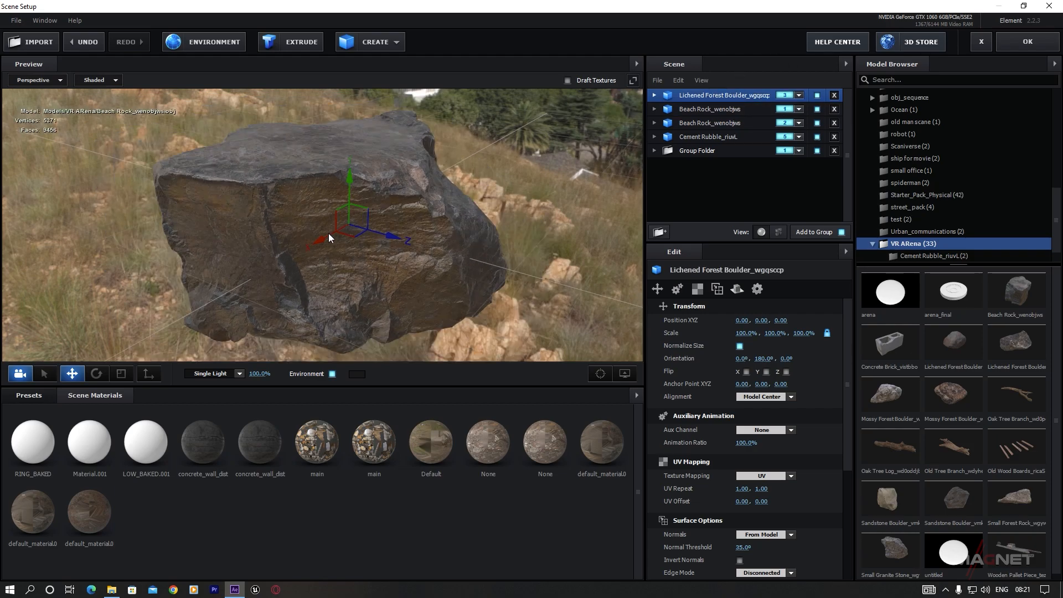
{"action": "scroll", "coordinate": [343, 292], "scroll_direction": "up", "scroll_amount": 5}
{"action": "scroll", "coordinate": [274, 264], "scroll_direction": "down", "scroll_amount": 1}
{"action": "left_click_drag", "start_coordinate": [273, 264], "coordinate": [358, 224]}
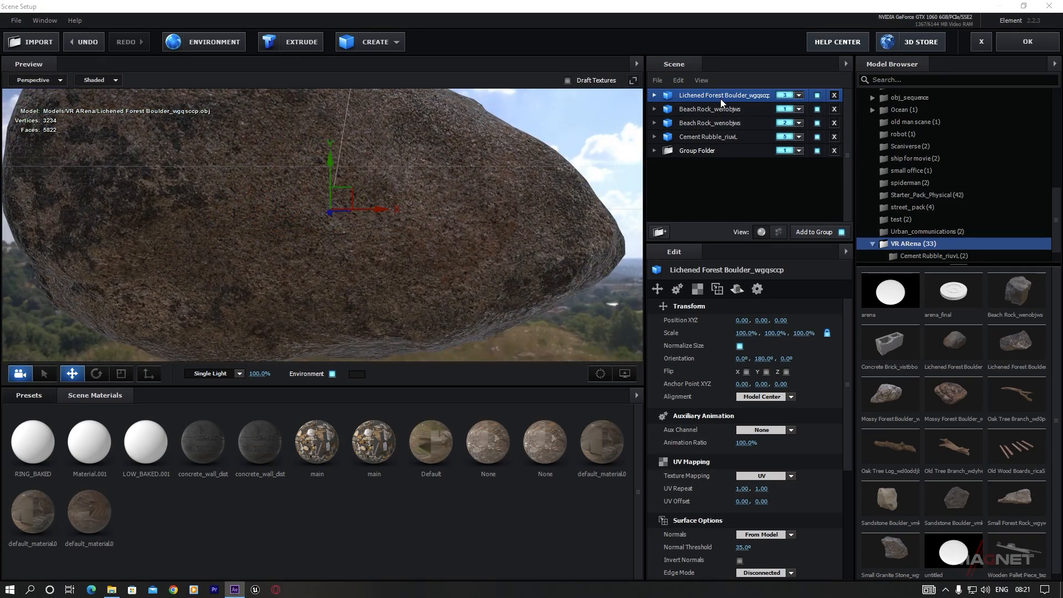
{"action": "scroll", "coordinate": [723, 437], "scroll_direction": "down", "scroll_amount": 3}
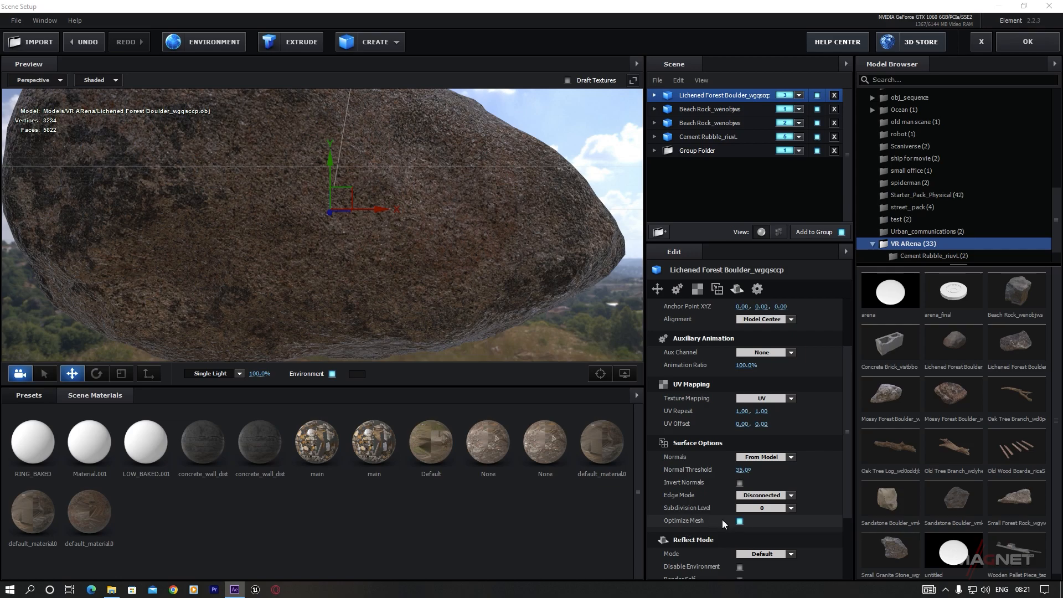
{"action": "left_click_drag", "start_coordinate": [424, 215], "coordinate": [520, 233]}
{"action": "scroll", "coordinate": [340, 225], "scroll_direction": "up", "scroll_amount": 3}
{"action": "scroll", "coordinate": [340, 225], "scroll_direction": "down", "scroll_amount": 2}
{"action": "scroll", "coordinate": [340, 225], "scroll_direction": "up", "scroll_amount": 1}
{"action": "scroll", "coordinate": [341, 225], "scroll_direction": "down", "scroll_amount": 3}
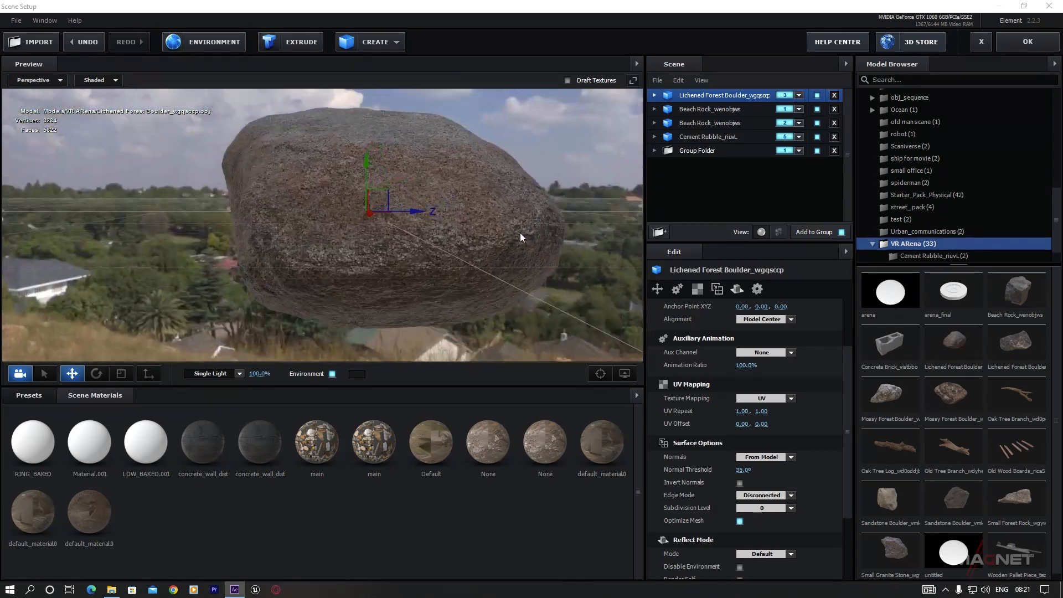
Assign the second Beach Rock to group 3 as well.
{"action": "left_click", "coordinate": [706, 110]}
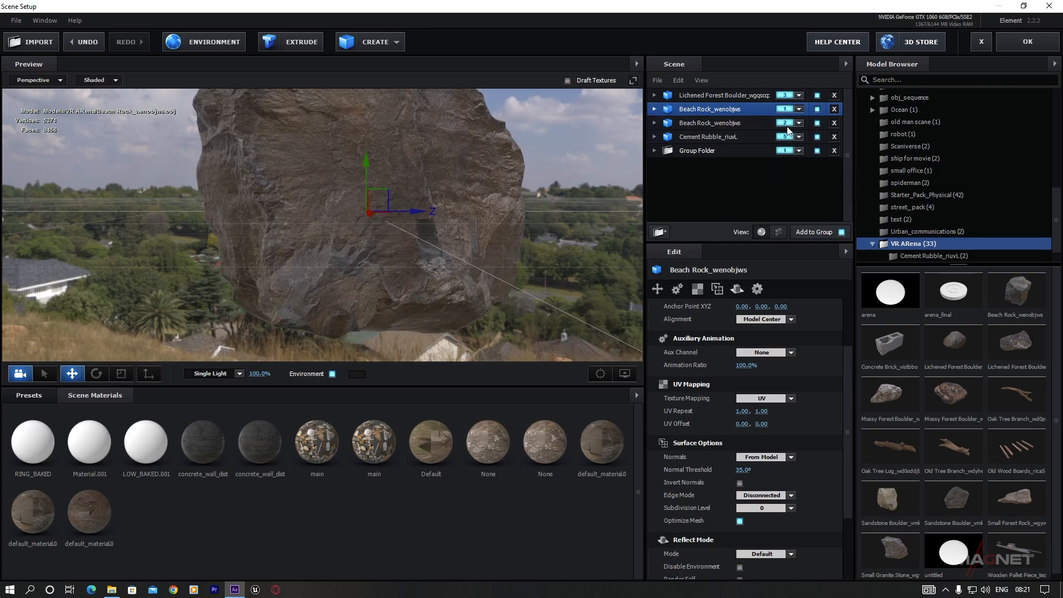
{"action": "left_click", "coordinate": [800, 108]}
{"action": "left_click", "coordinate": [821, 125]}
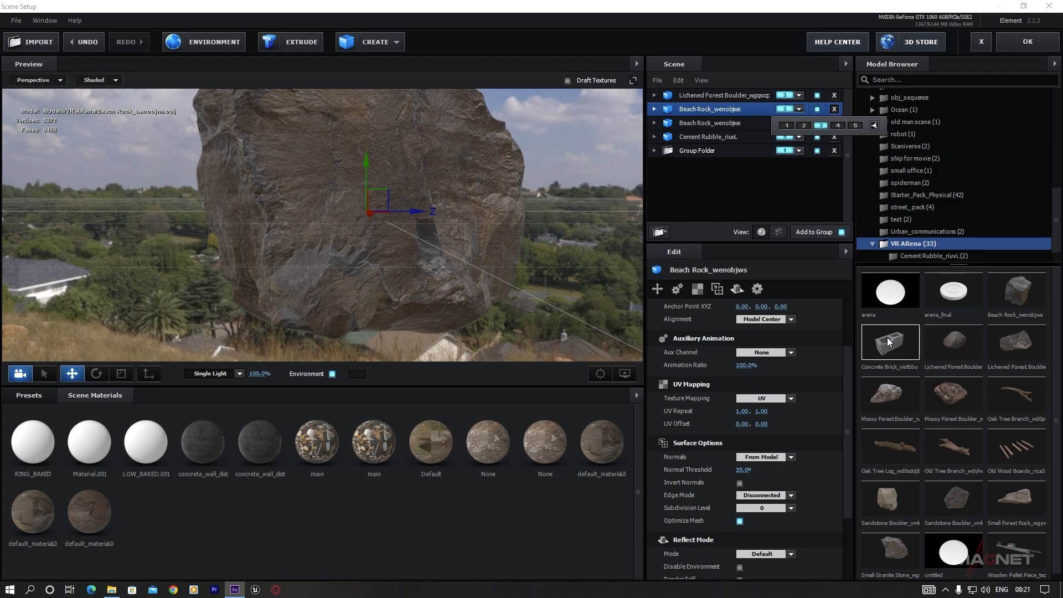
Add the Oak Tree Branch_wd0pcgibw model to the scene and assign it to group 3.
{"action": "left_click", "coordinate": [1023, 393]}
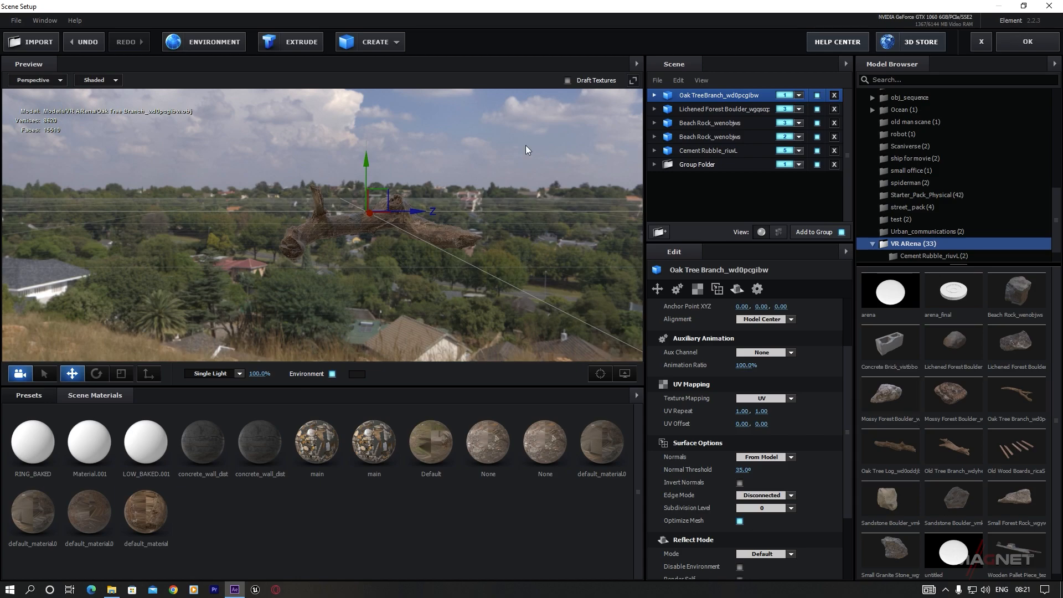
{"action": "left_click_drag", "start_coordinate": [433, 245], "coordinate": [307, 252]}
{"action": "left_click", "coordinate": [800, 94]}
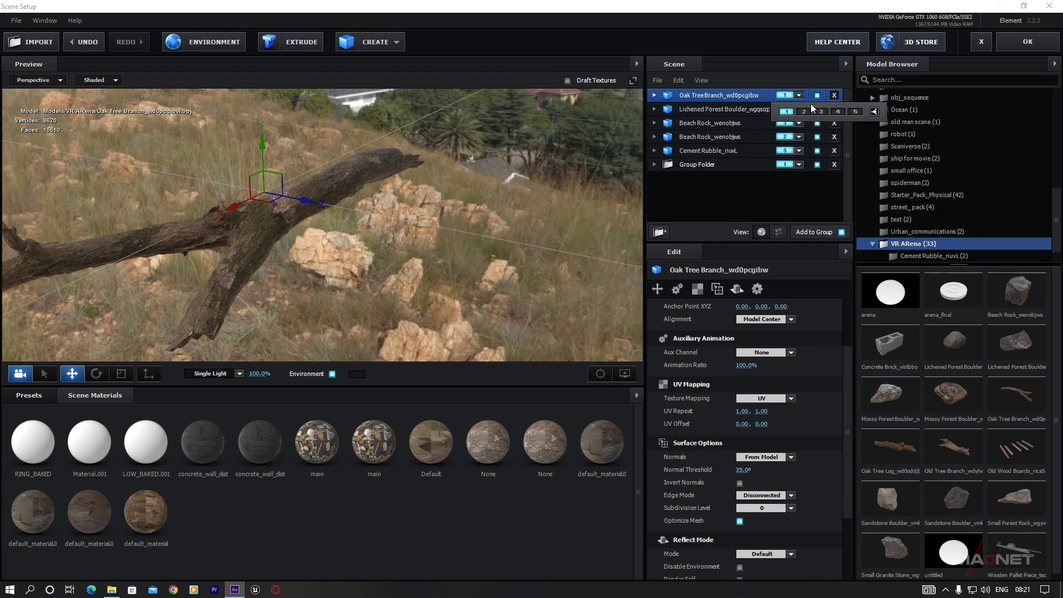
{"action": "left_click", "coordinate": [822, 112]}
Add the Oak Tree Log_wd0oddjbw model, assign it to group 3 and inspect its bark from several angles.
{"action": "left_click", "coordinate": [897, 454]}
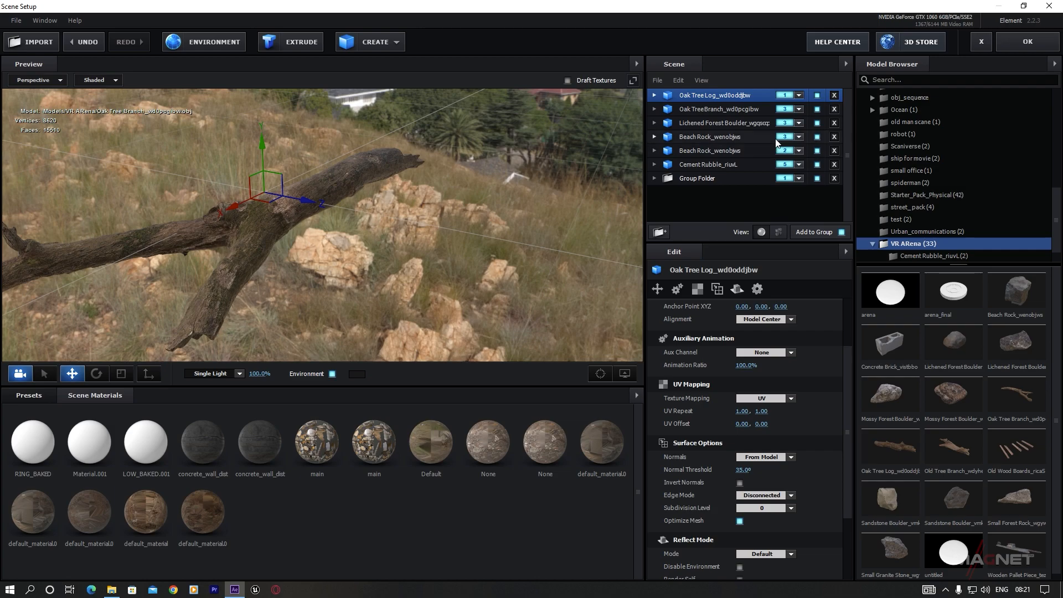
{"action": "left_click", "coordinate": [799, 94]}
{"action": "left_click", "coordinate": [822, 111]}
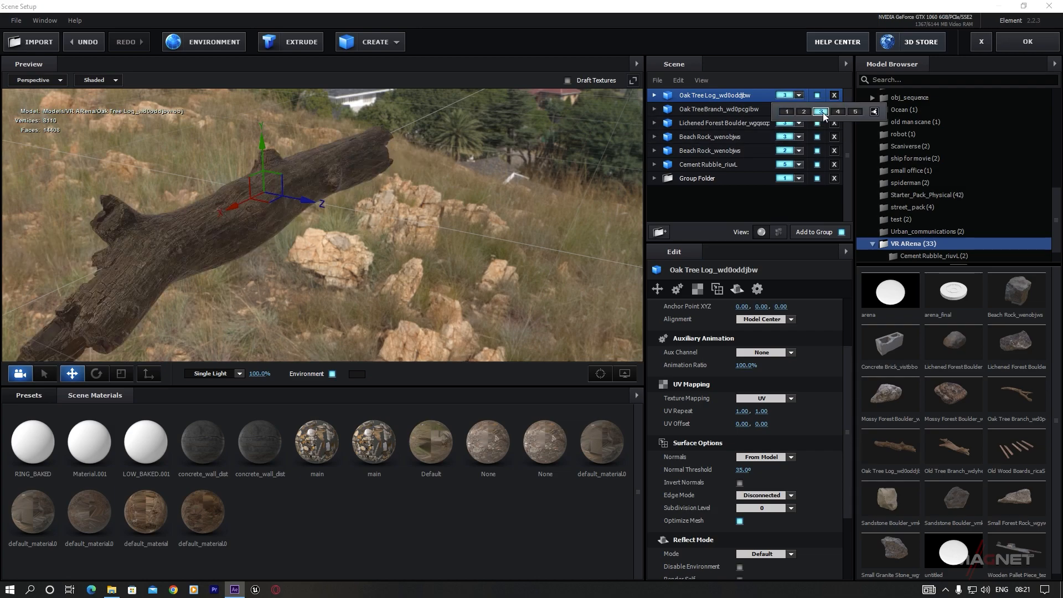
{"action": "left_click_drag", "start_coordinate": [235, 284], "coordinate": [385, 238]}
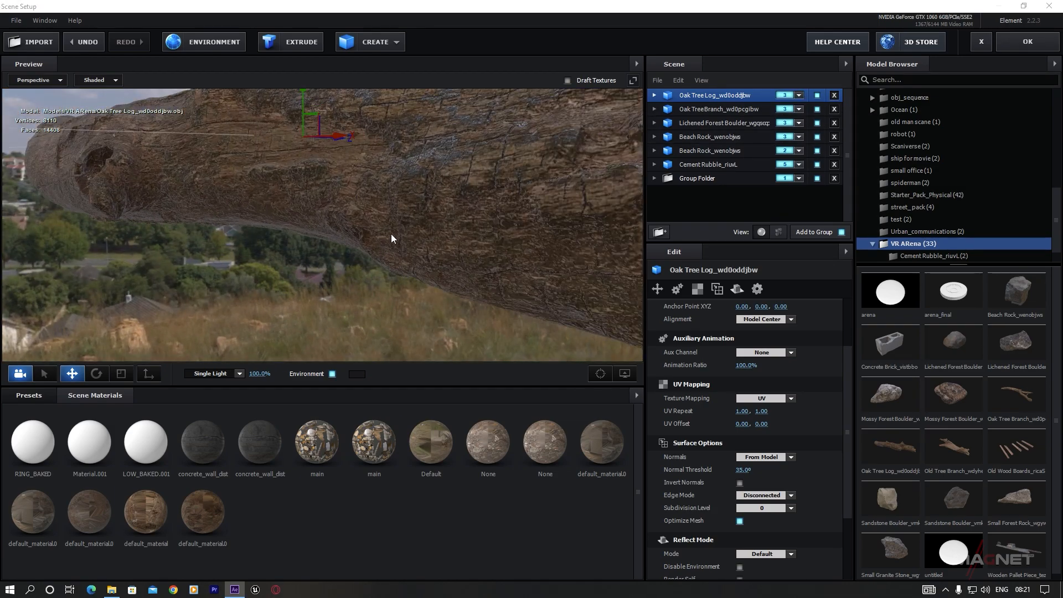
{"action": "left_click_drag", "start_coordinate": [470, 207], "coordinate": [185, 181]}
{"action": "scroll", "coordinate": [302, 270], "scroll_direction": "down", "scroll_amount": 3}
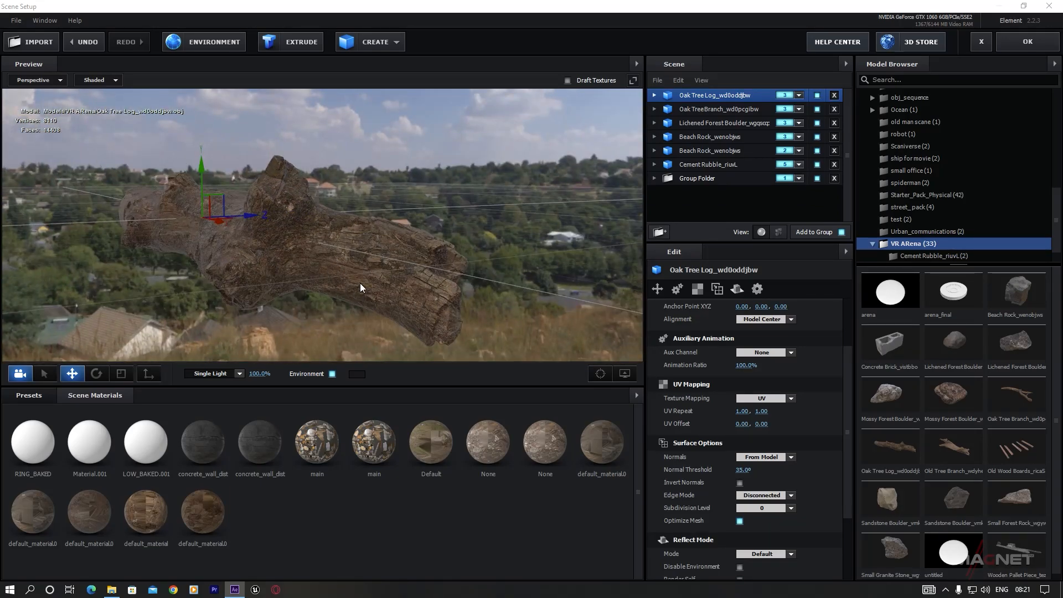
Add the Old Tree Branch_wdyheh3bw model and assign it to group 3, checking it from another angle.
{"action": "left_click", "coordinate": [959, 444]}
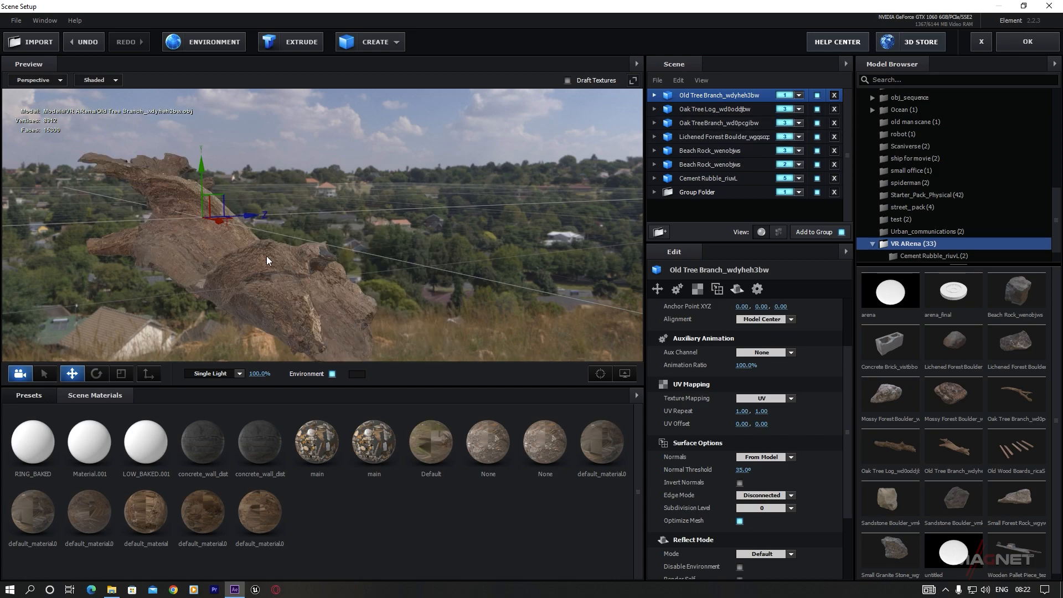
{"action": "left_click", "coordinate": [798, 95]}
{"action": "left_click", "coordinate": [822, 111]}
{"action": "left_click_drag", "start_coordinate": [372, 271], "coordinate": [491, 305]}
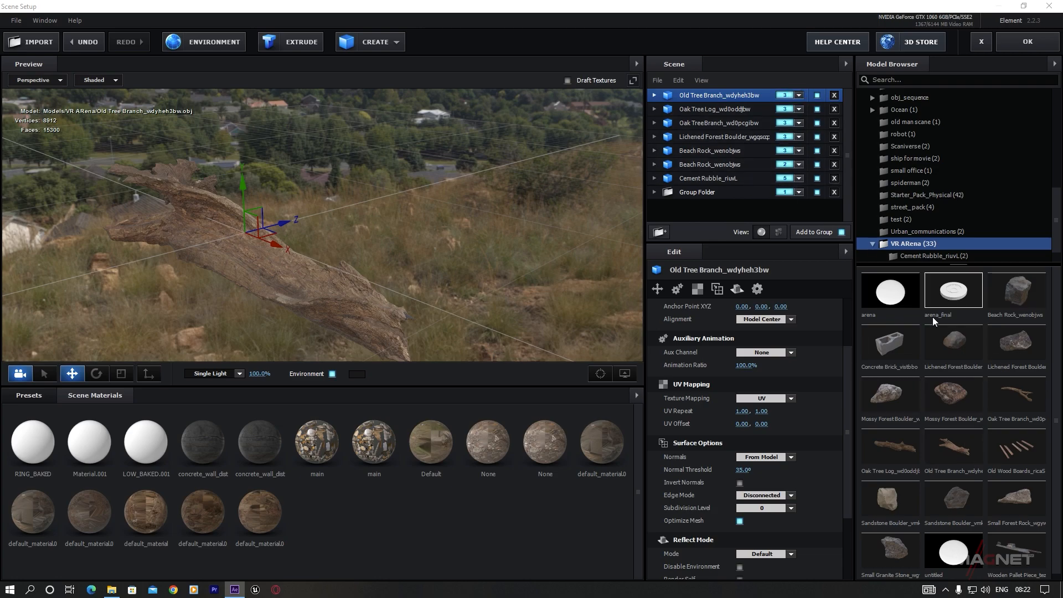
Look over the group 2 Beach Rock in the scene setup and disable group 2 in the Element effect.
{"action": "left_click", "coordinate": [718, 165]}
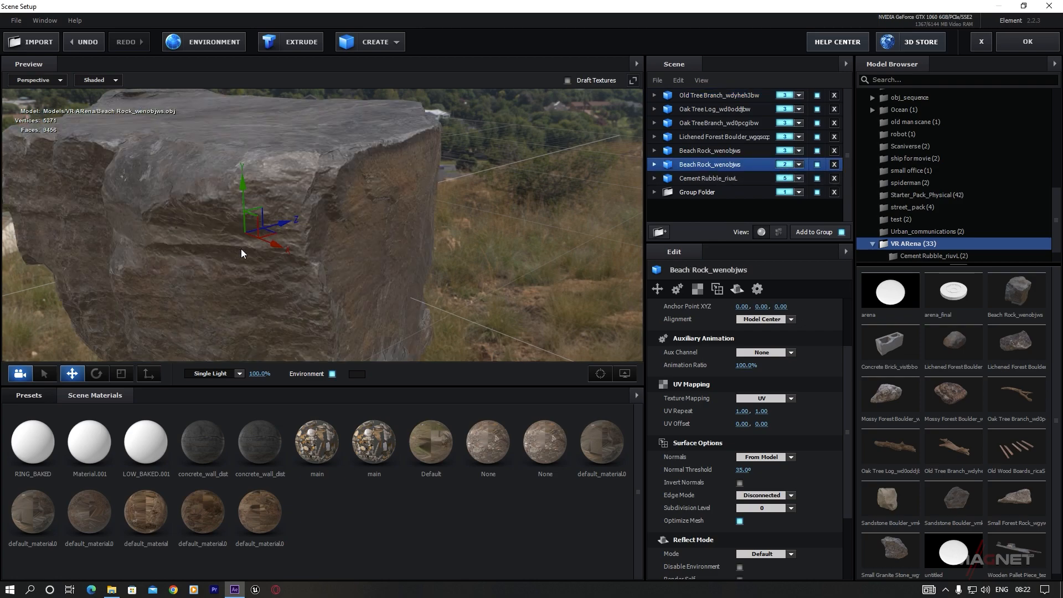
{"action": "left_click_drag", "start_coordinate": [295, 290], "coordinate": [329, 267]}
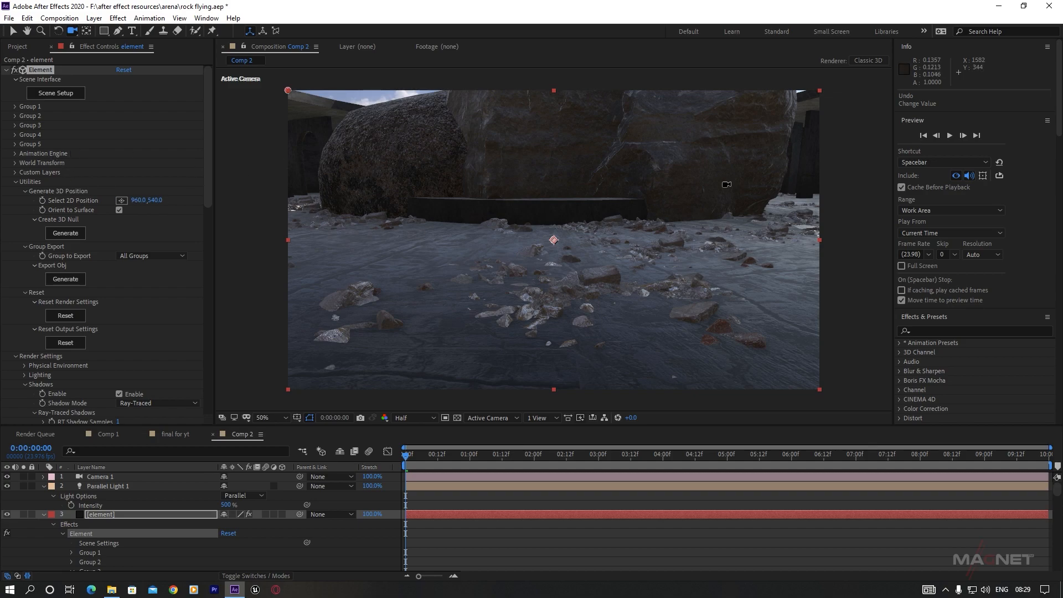
{"action": "left_click", "coordinate": [16, 117]}
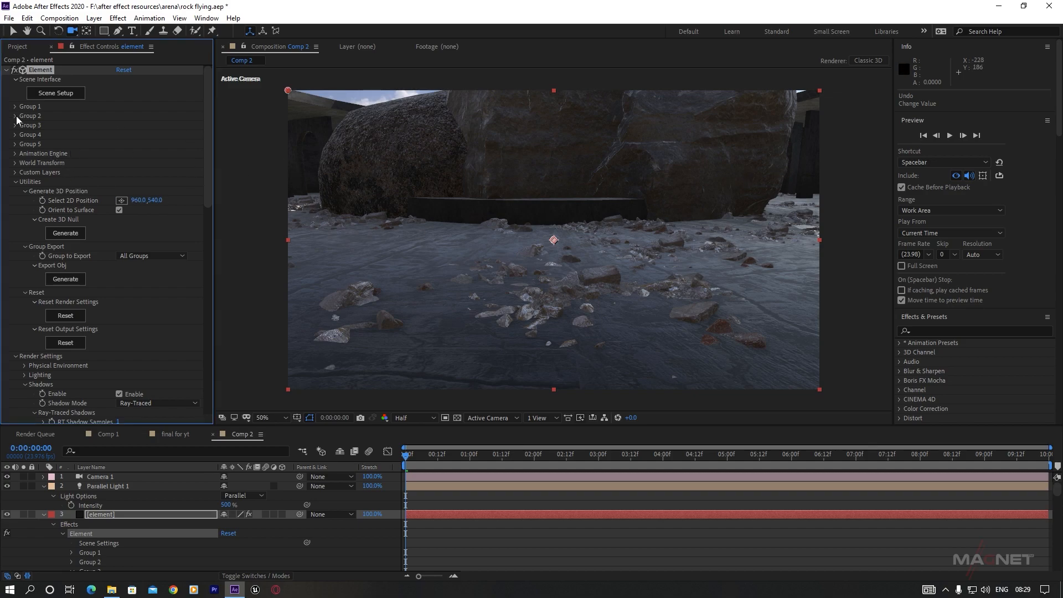
{"action": "left_click", "coordinate": [118, 126]}
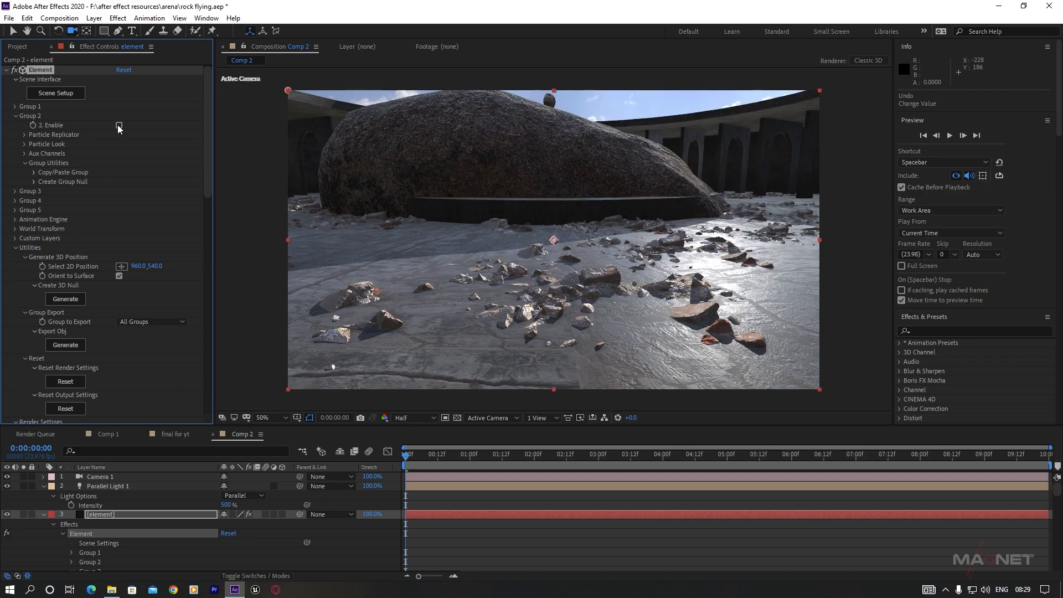
{"action": "left_click", "coordinate": [16, 116]}
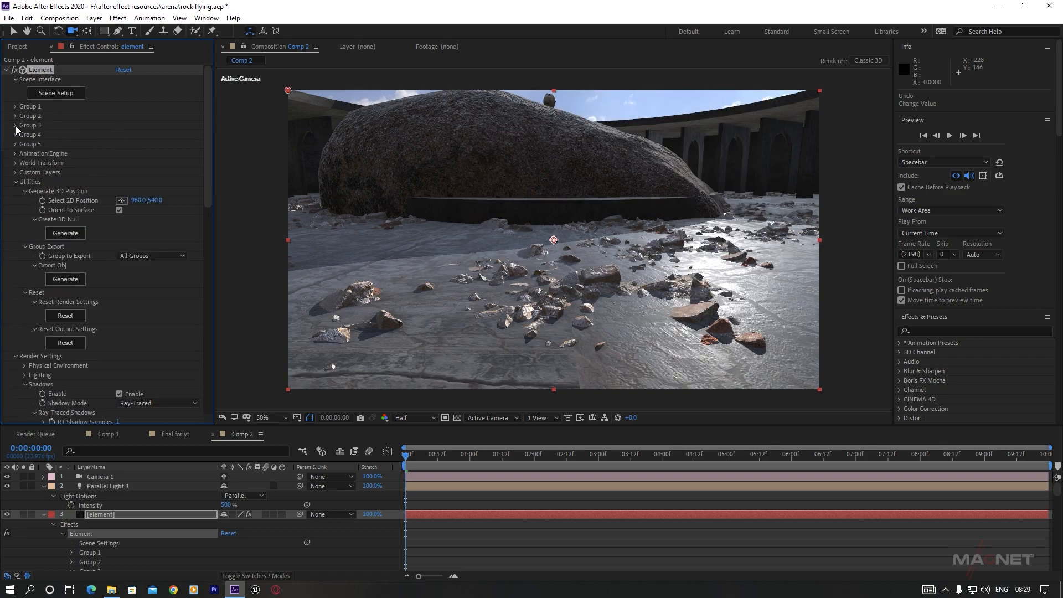
Replicate group 3 on a Plane with shape scale 29.80, particle size 1.60 and a particle count of 297.
{"action": "left_click", "coordinate": [15, 126]}
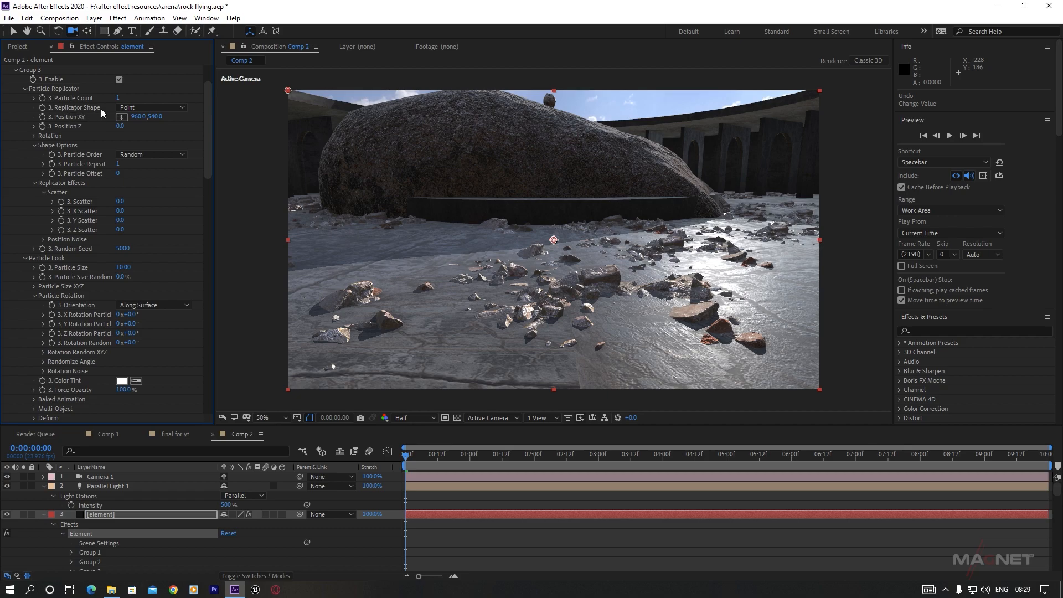
{"action": "left_click", "coordinate": [158, 108]}
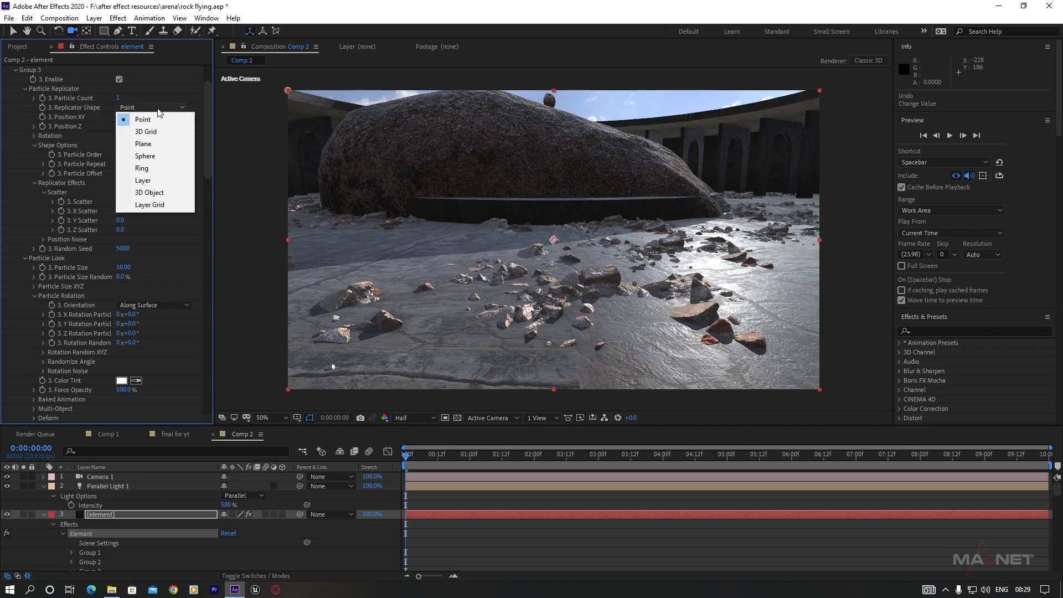
{"action": "left_click", "coordinate": [160, 146]}
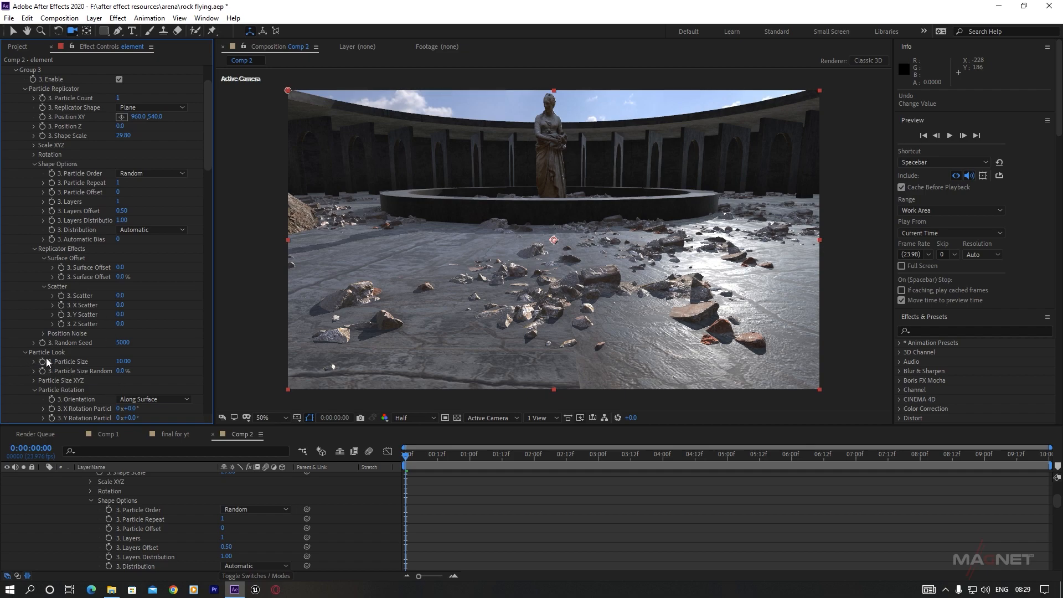
{"action": "left_click_drag", "start_coordinate": [120, 362], "coordinate": [100, 378]}
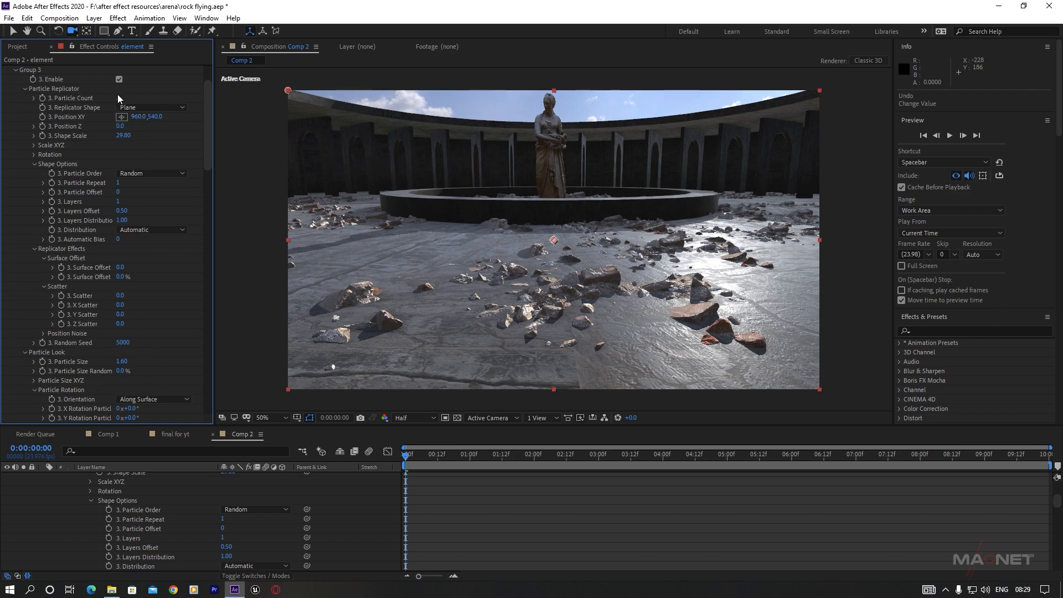
{"action": "left_click_drag", "start_coordinate": [139, 97], "coordinate": [249, 95]}
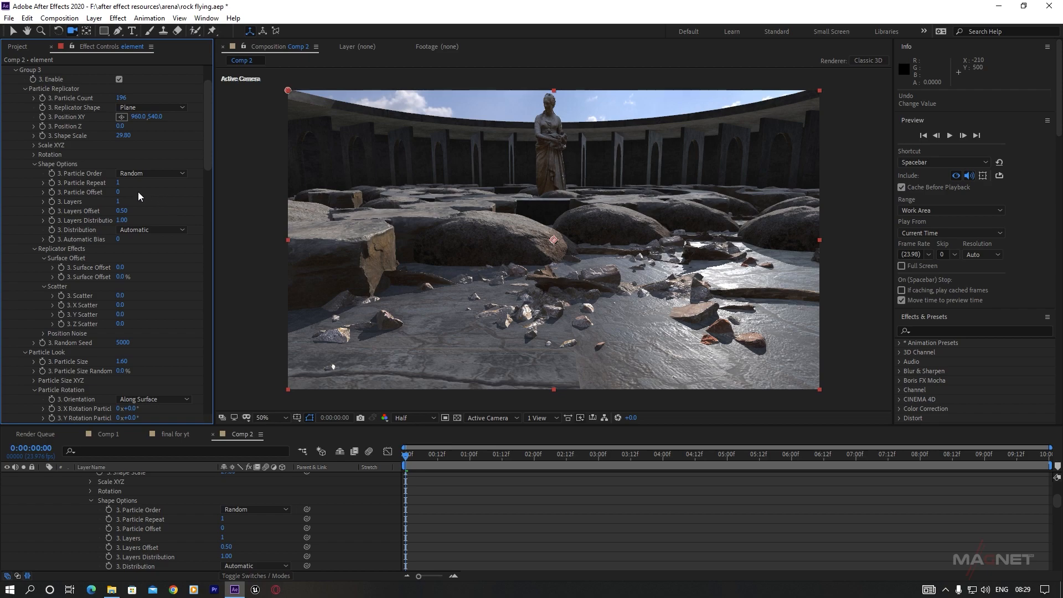
{"action": "left_click_drag", "start_coordinate": [144, 97], "coordinate": [182, 99]}
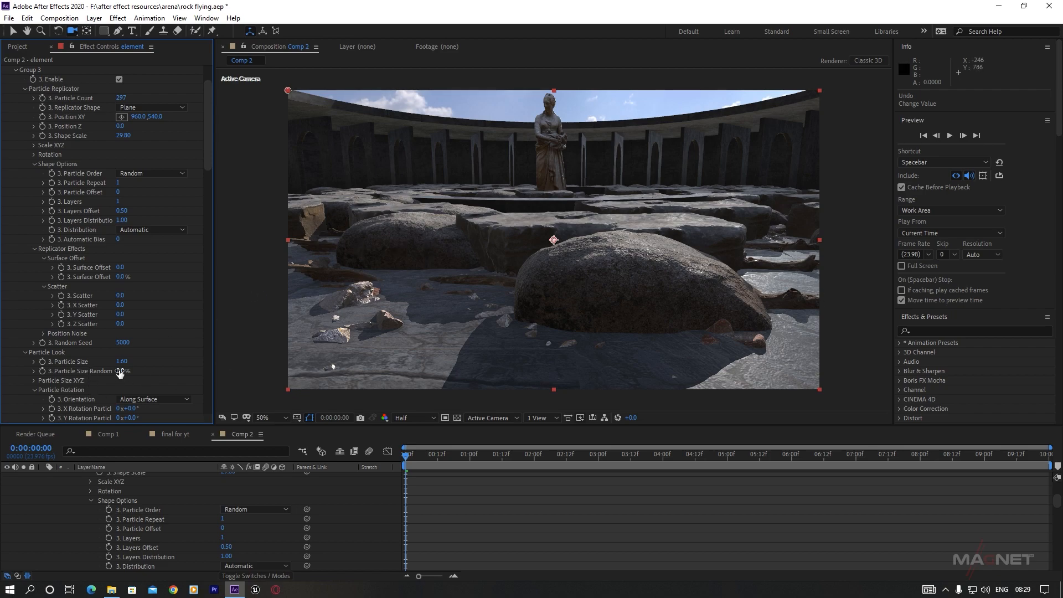
Set group 3's particle size to 0.37 with 100% size randomness and raise its Y position to 510.
{"action": "left_click_drag", "start_coordinate": [123, 361], "coordinate": [86, 392]}
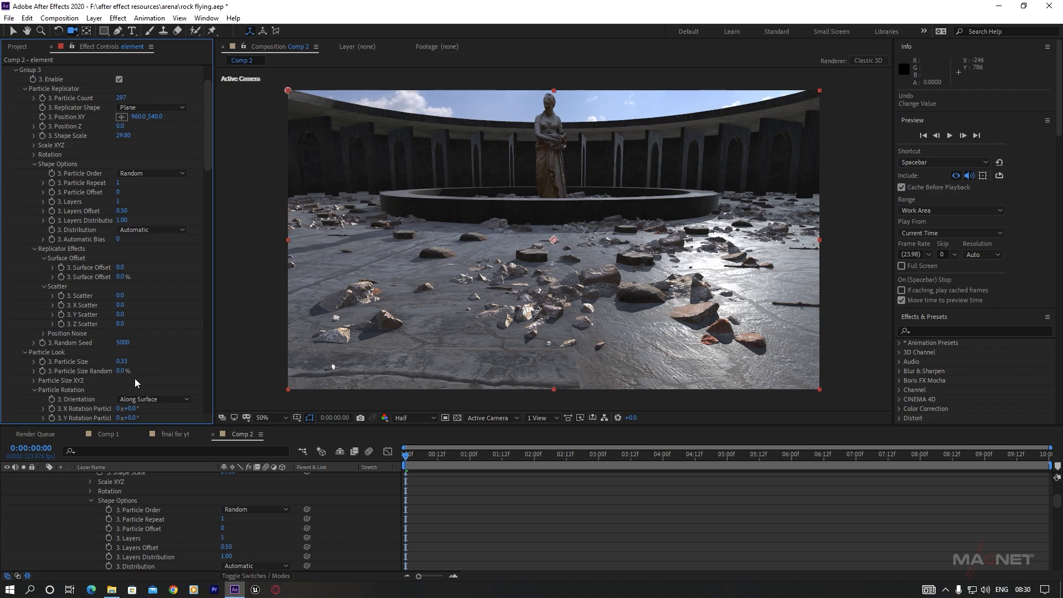
{"action": "left_click_drag", "start_coordinate": [119, 371], "coordinate": [334, 367]}
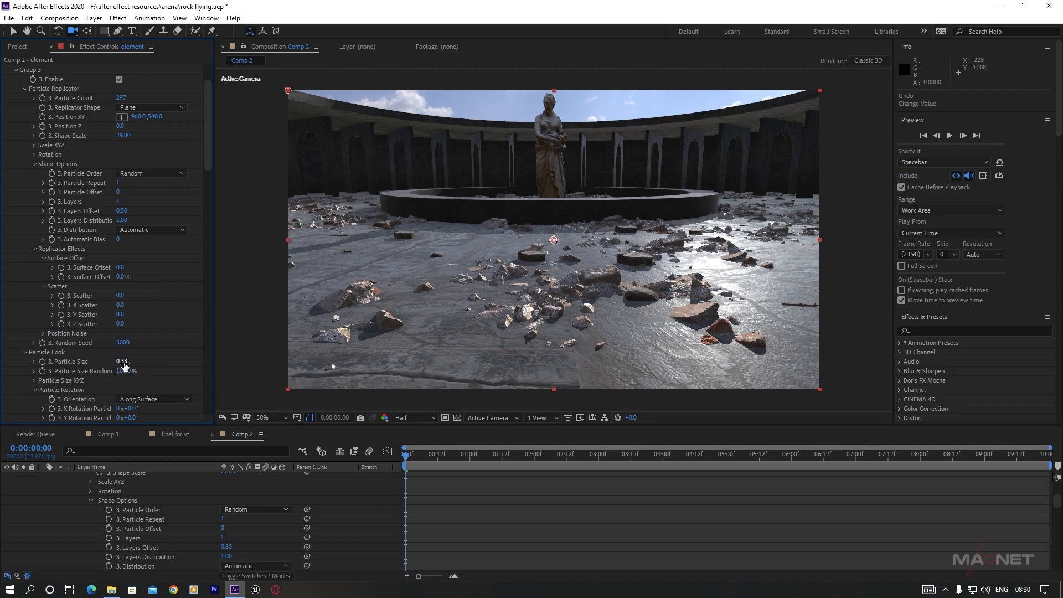
{"action": "left_click_drag", "start_coordinate": [124, 366], "coordinate": [127, 364]}
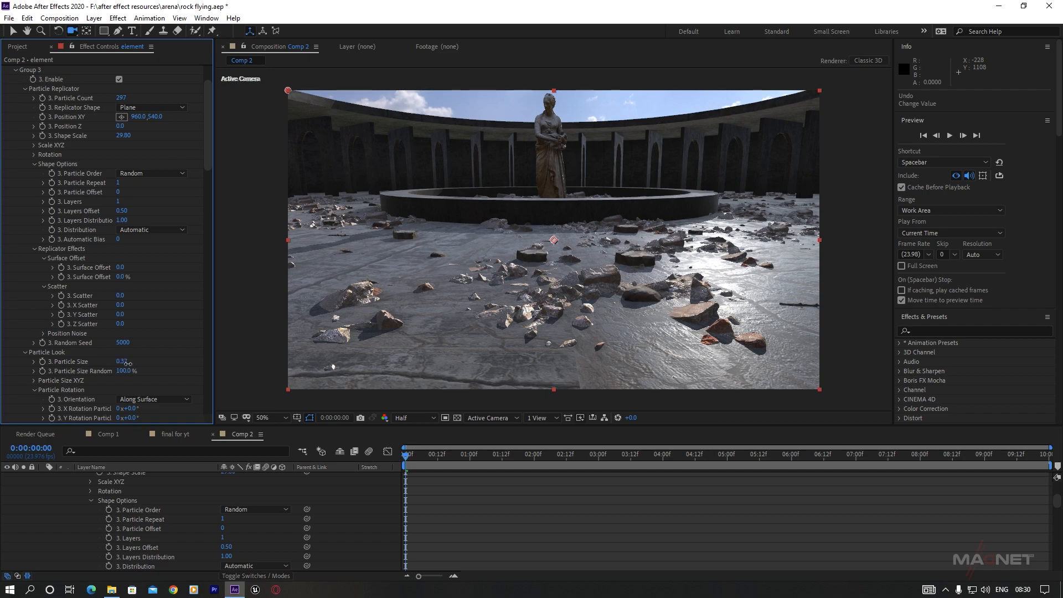
{"action": "scroll", "coordinate": [99, 197], "scroll_direction": "up", "scroll_amount": 2}
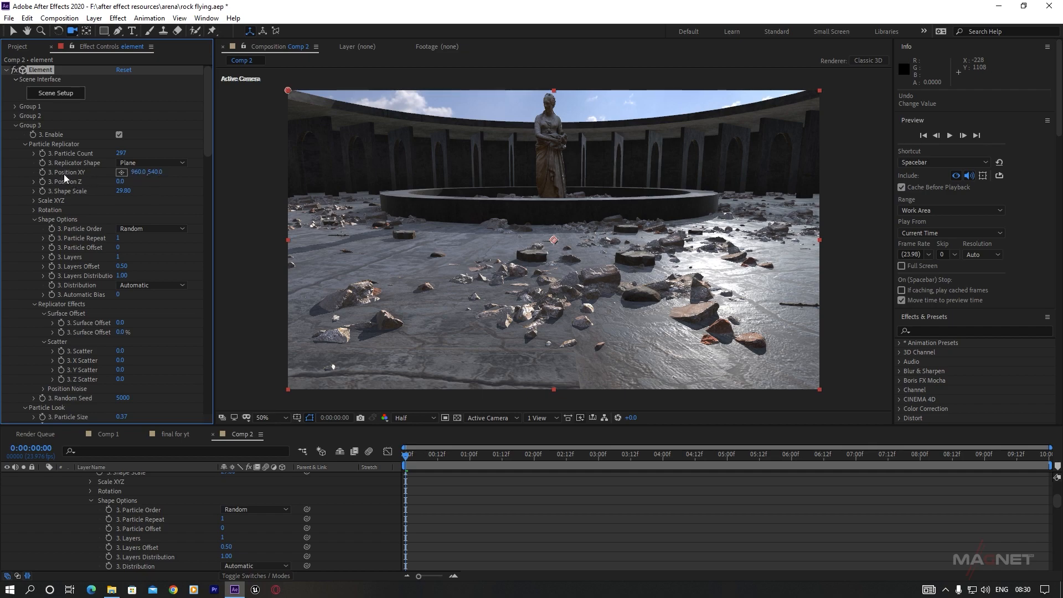
{"action": "left_click_drag", "start_coordinate": [163, 176], "coordinate": [142, 176]}
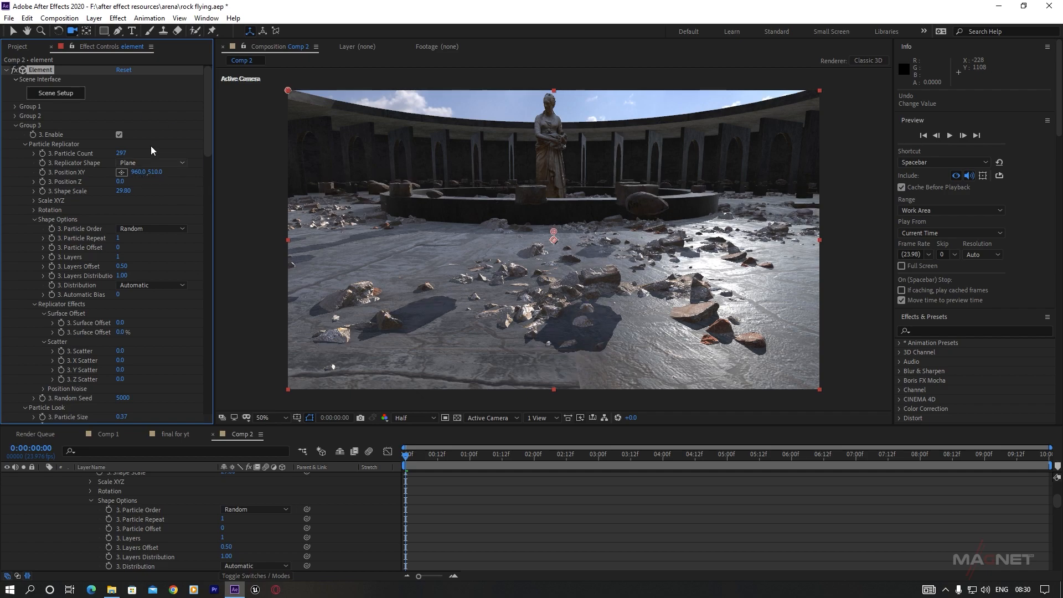
Rotate group 3's particles to X 241°, Y 207° and Z 1x+70°, with Rotation Random at 75°.
{"action": "scroll", "coordinate": [73, 299], "scroll_direction": "down", "scroll_amount": 3}
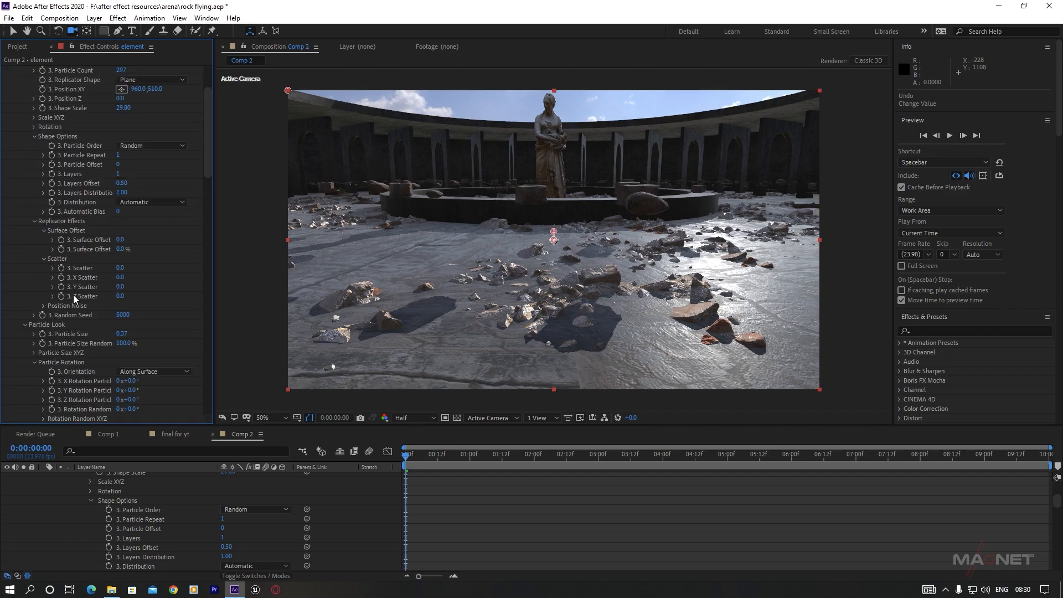
{"action": "scroll", "coordinate": [61, 332], "scroll_direction": "down", "scroll_amount": 6}
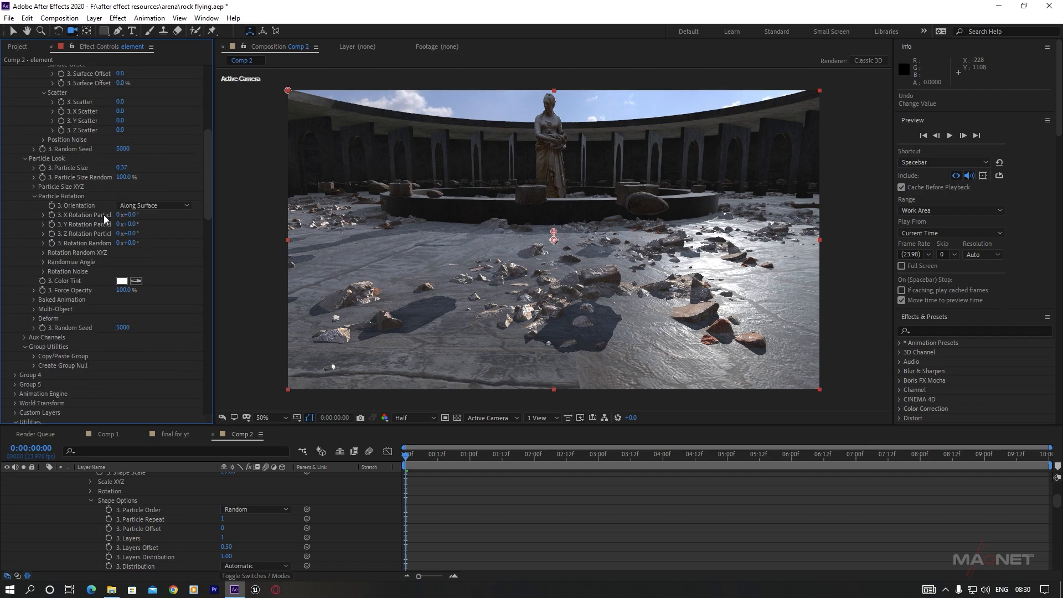
{"action": "left_click_drag", "start_coordinate": [211, 213], "coordinate": [251, 205]}
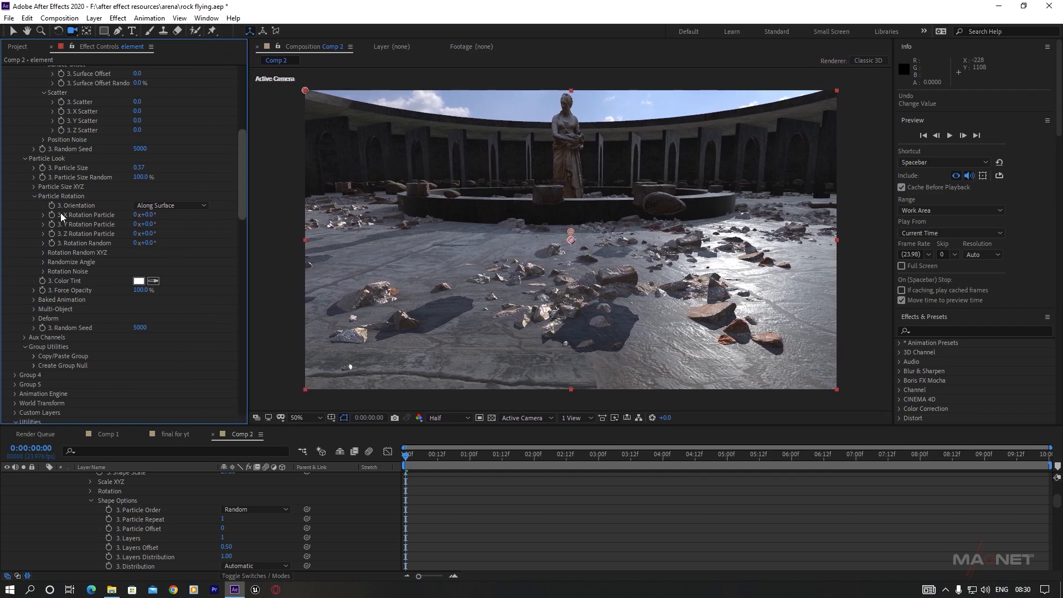
{"action": "left_click_drag", "start_coordinate": [148, 214], "coordinate": [281, 214]}
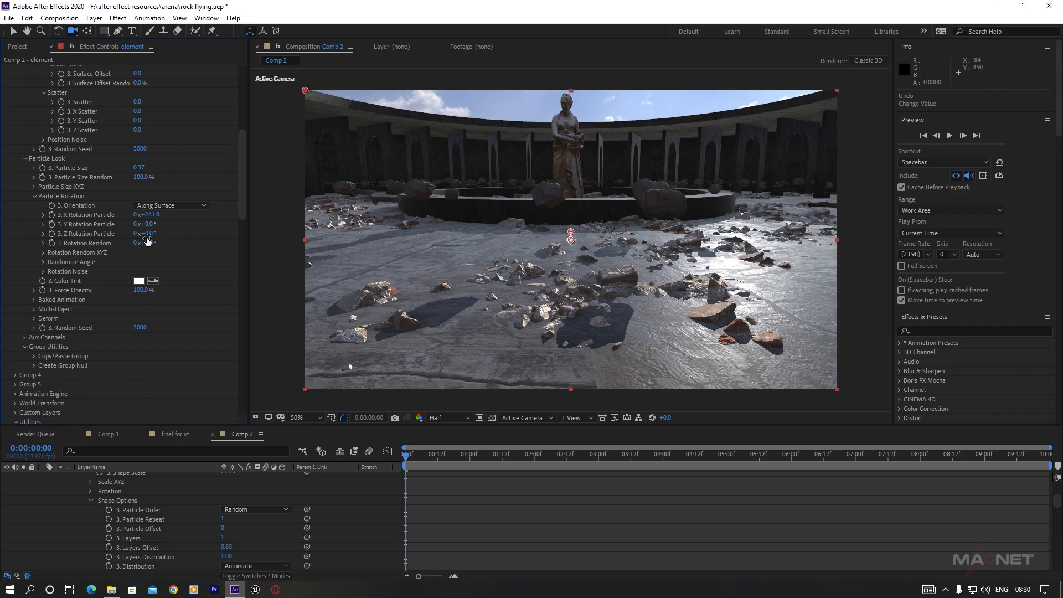
{"action": "left_click_drag", "start_coordinate": [148, 224], "coordinate": [334, 244]}
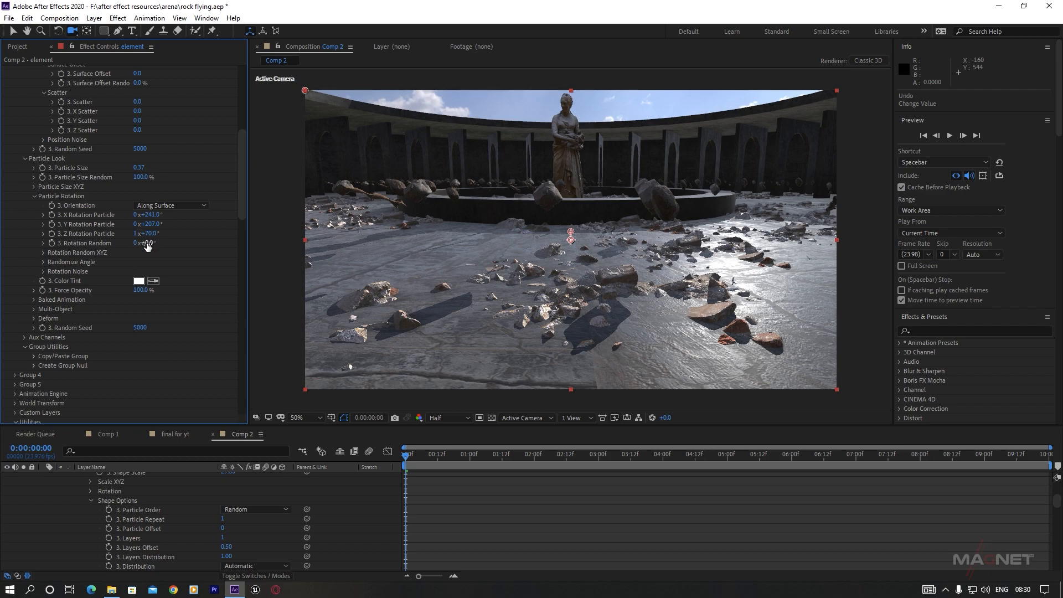
{"action": "mouse_move", "coordinate": [182, 242]}
{"action": "left_mouse_down"}
{"action": "mouse_move", "coordinate": [199, 247]}
{"action": "mouse_move", "coordinate": [177, 248]}
{"action": "left_mouse_up"}
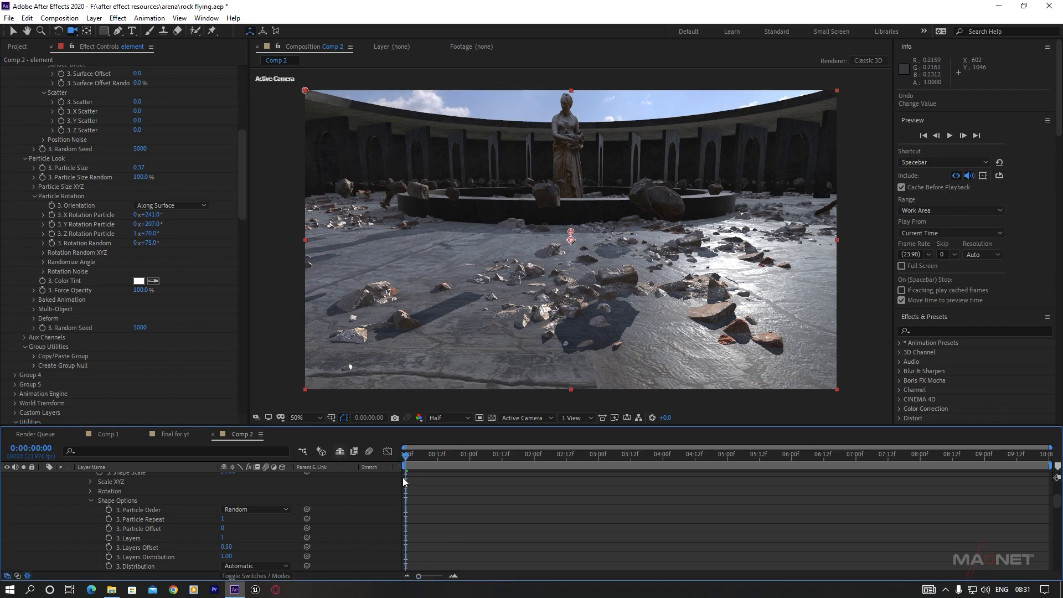
Animate group 3's Rotation Random from 75° at the first frame to 1x+36° at 0:00:09:23.
{"action": "left_click", "coordinate": [52, 247]}
{"action": "left_click_drag", "start_coordinate": [423, 458], "coordinate": [1047, 460]}
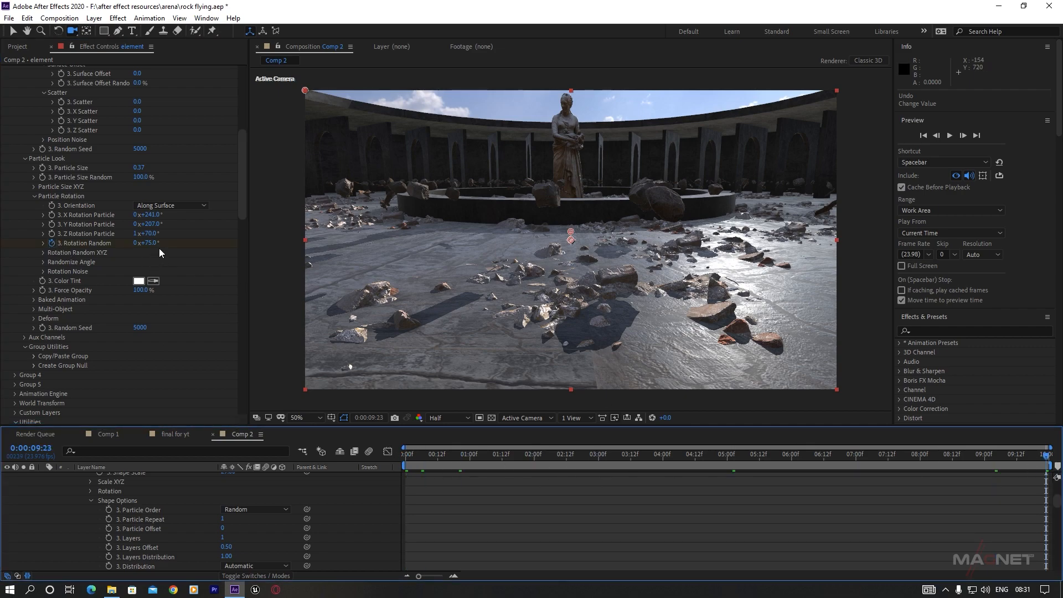
{"action": "left_click_drag", "start_coordinate": [148, 242], "coordinate": [238, 248]}
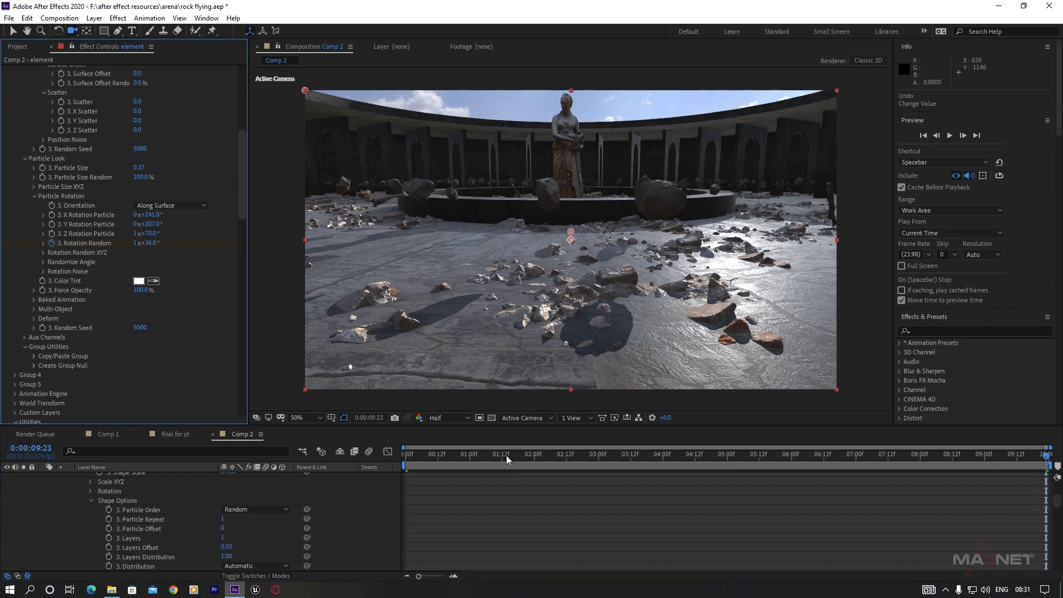
Preview the rotating floating rocks and return to the first frame of the composition.
{"action": "left_click", "coordinate": [507, 456]}
{"action": "key", "text": "space"}
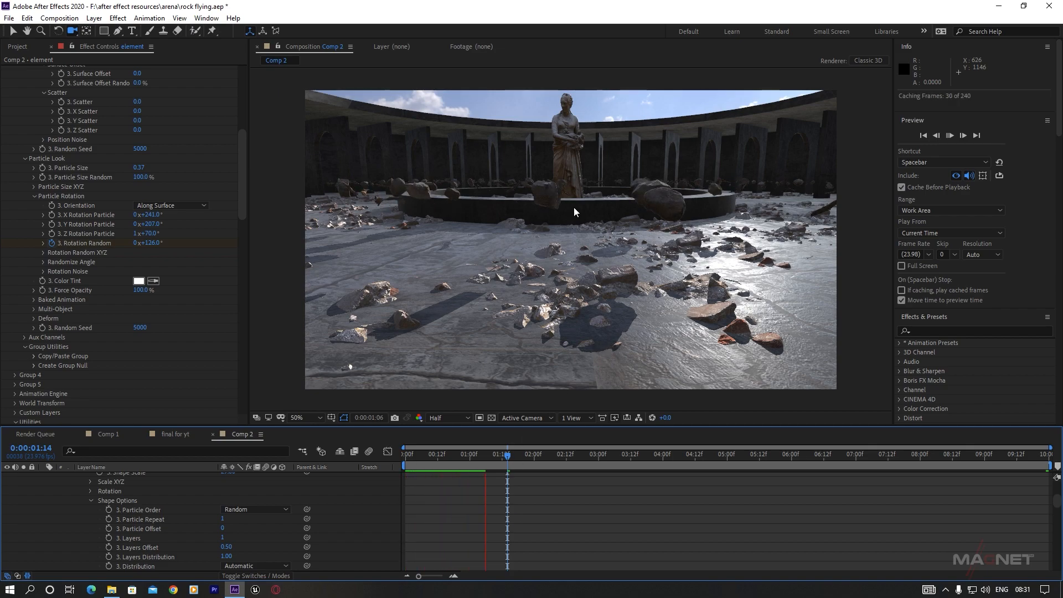
{"action": "left_click_drag", "start_coordinate": [493, 457], "coordinate": [377, 451]}
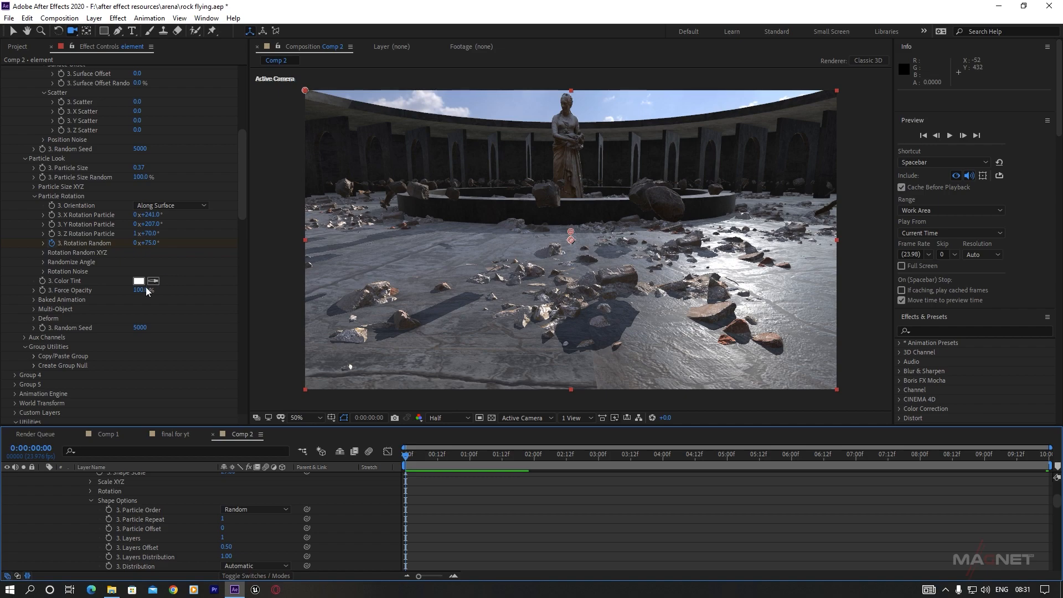
{"action": "scroll", "coordinate": [95, 311], "scroll_direction": "up", "scroll_amount": 3}
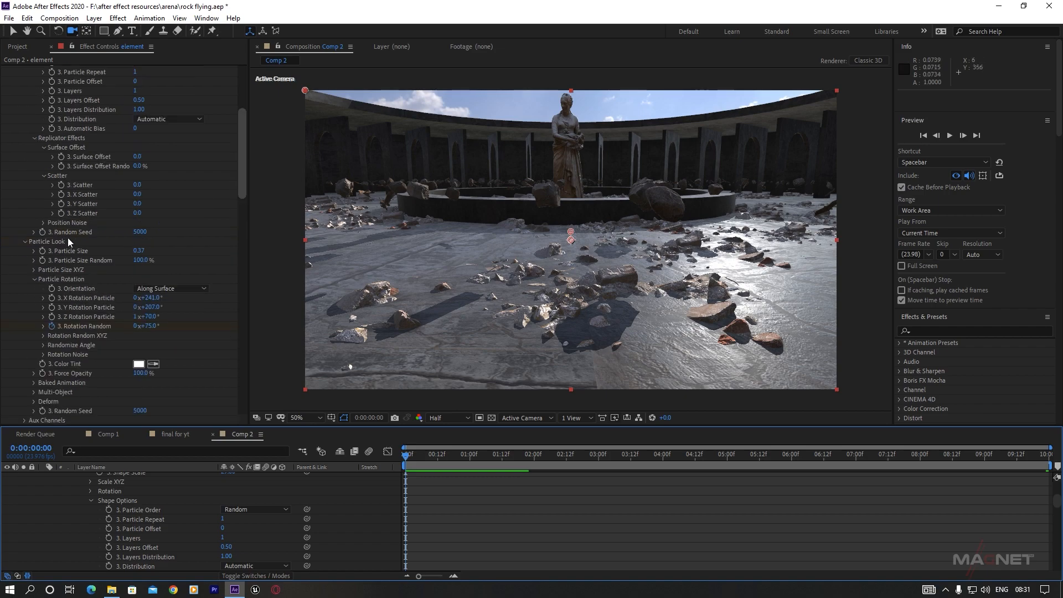
Scatter group 3's particles by setting Scatter to 3.1.
{"action": "scroll", "coordinate": [58, 197], "scroll_direction": "up", "scroll_amount": 6}
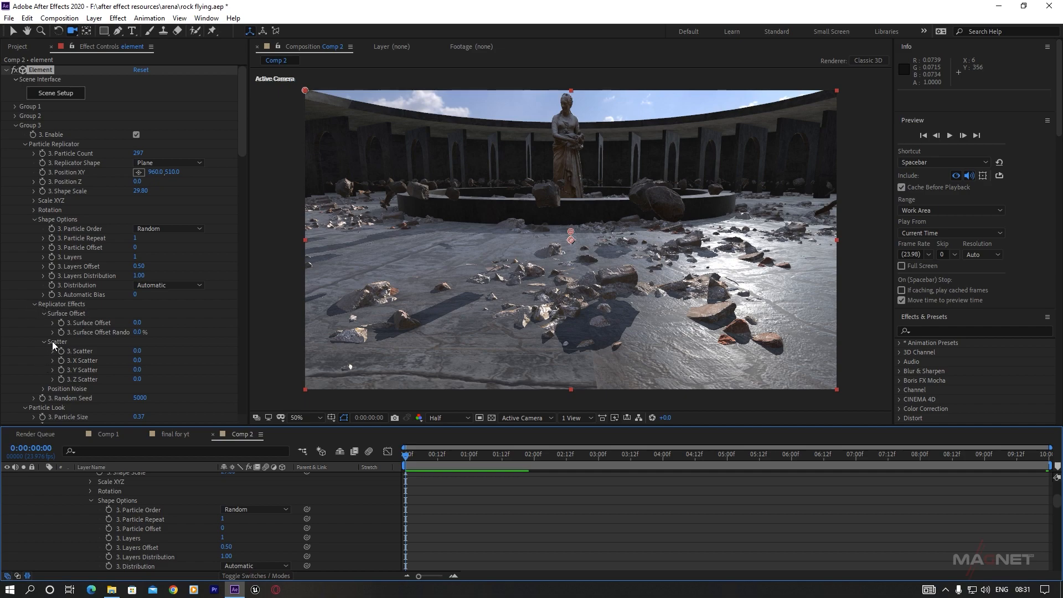
{"action": "left_click_drag", "start_coordinate": [138, 352], "coordinate": [304, 346]}
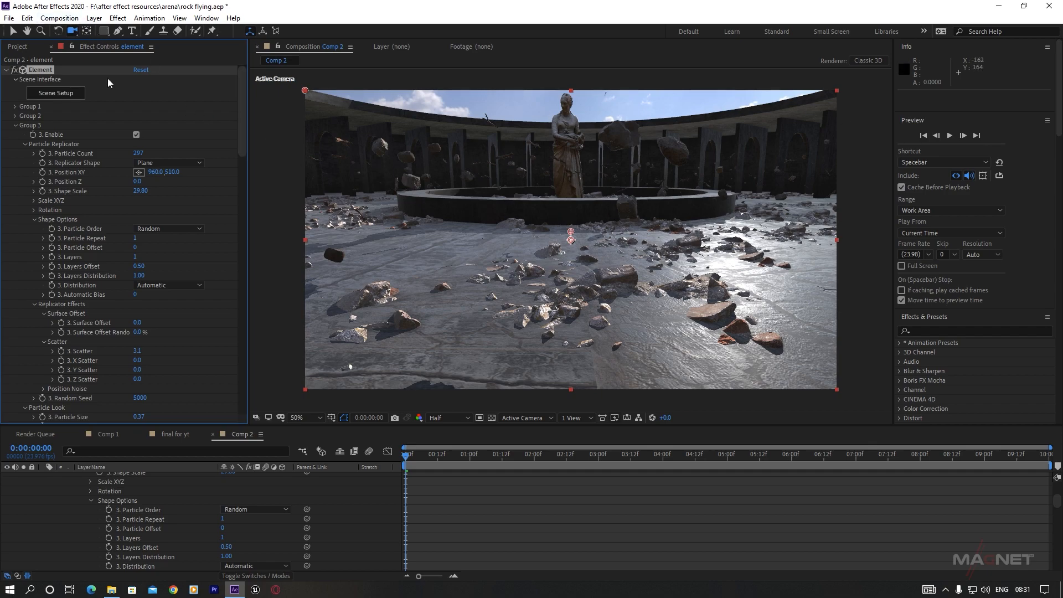
Add an ambient light with 80% intensity to the composition.
{"action": "left_click", "coordinate": [94, 18]}
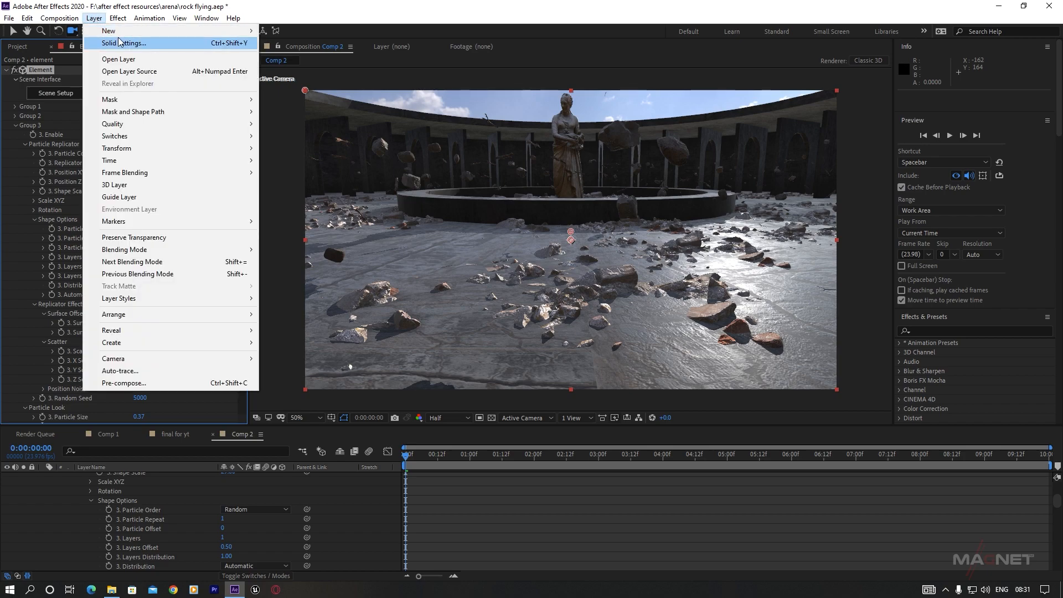
{"action": "mouse_move", "coordinate": [119, 33]}
{"action": "left_click", "coordinate": [299, 55]}
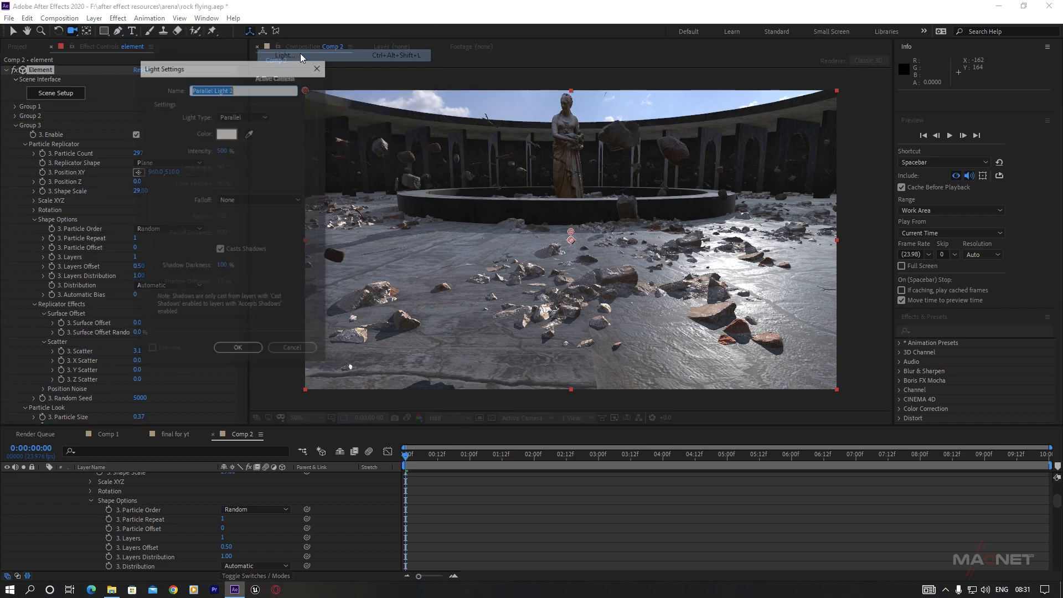
{"action": "left_click", "coordinate": [240, 117]}
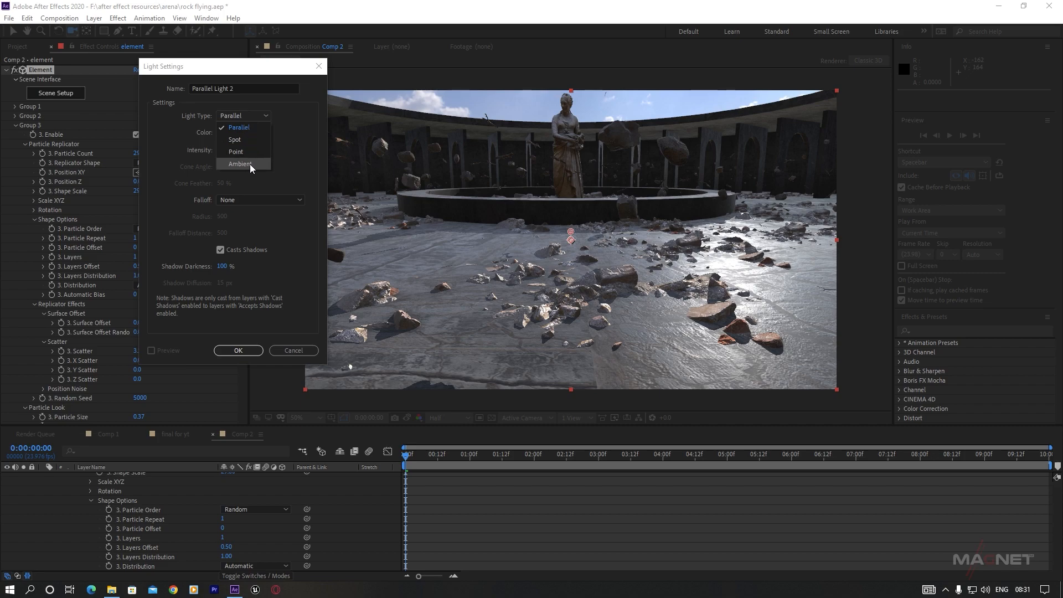
{"action": "left_click", "coordinate": [251, 164]}
{"action": "left_click", "coordinate": [221, 151]}
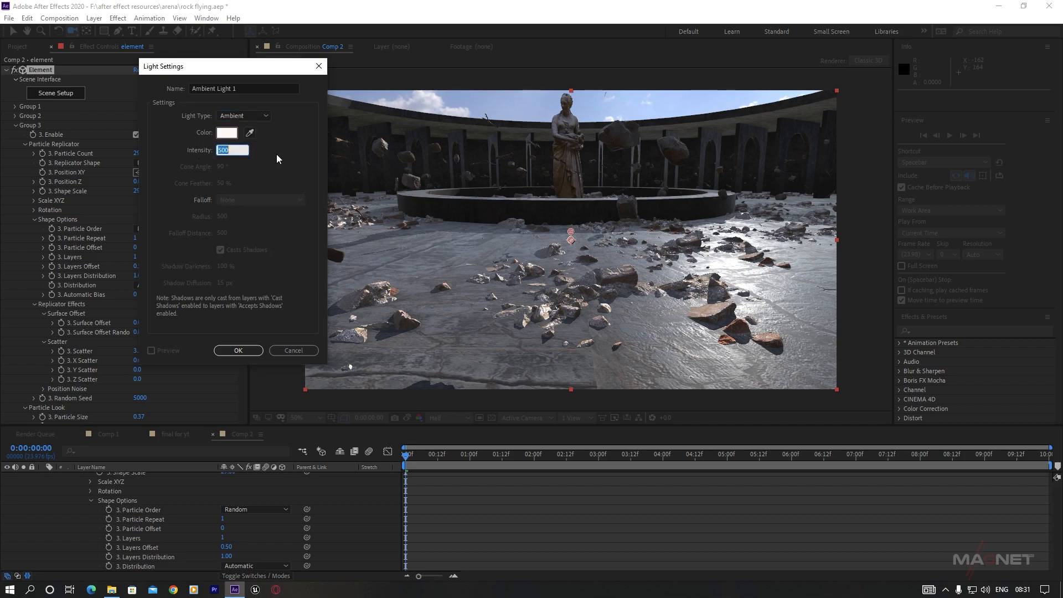
{"action": "type", "text": "80"}
{"action": "key", "text": "Return"}
{"action": "left_click", "coordinate": [238, 350]}
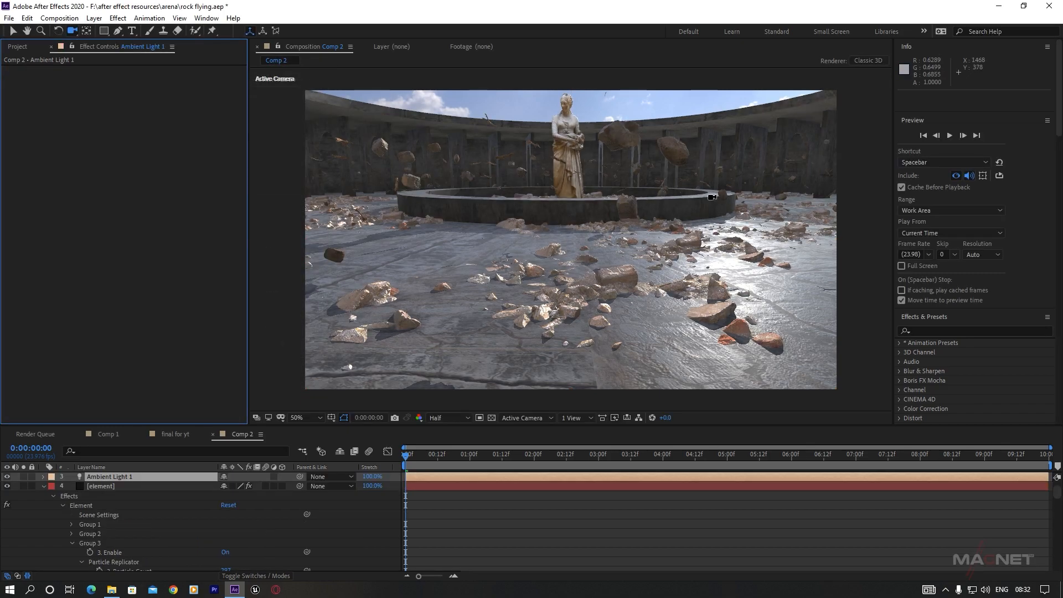
Collapse the element layer's timeline properties and set group 3's particle count to 525.
{"action": "left_click", "coordinate": [98, 476]}
{"action": "left_click", "coordinate": [43, 486]}
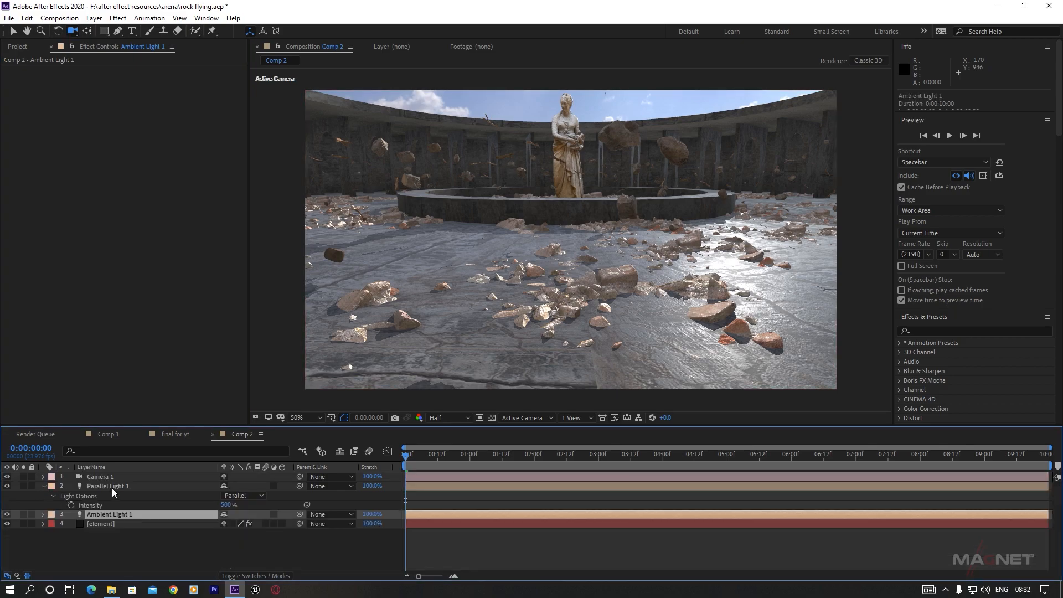
{"action": "left_click", "coordinate": [165, 528]}
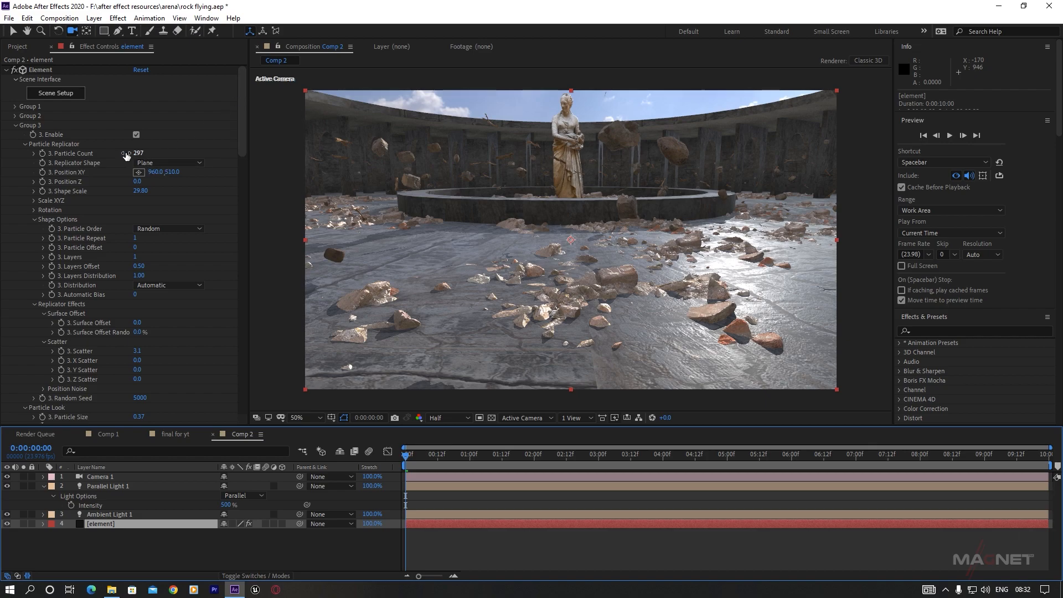
{"action": "left_click_drag", "start_coordinate": [138, 153], "coordinate": [264, 150]}
Scrub through the composition and preview the scattered floating rocks from 0:00:01:09.
{"action": "left_click", "coordinate": [534, 464]}
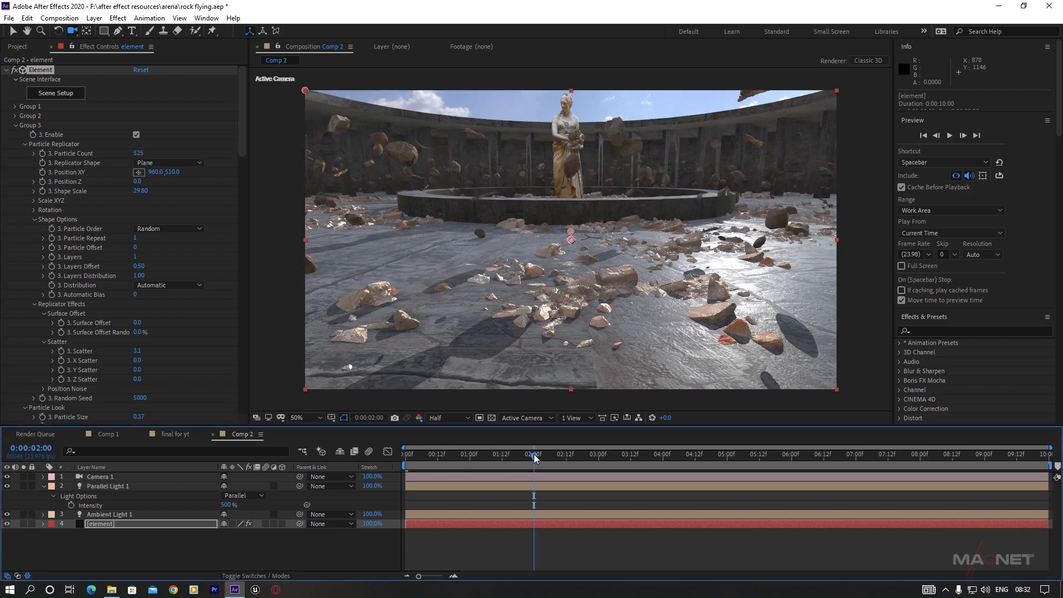
{"action": "left_click", "coordinate": [843, 463]}
{"action": "left_click", "coordinate": [920, 462]}
{"action": "left_click_drag", "start_coordinate": [960, 462], "coordinate": [494, 468]}
{"action": "key", "text": "space"}
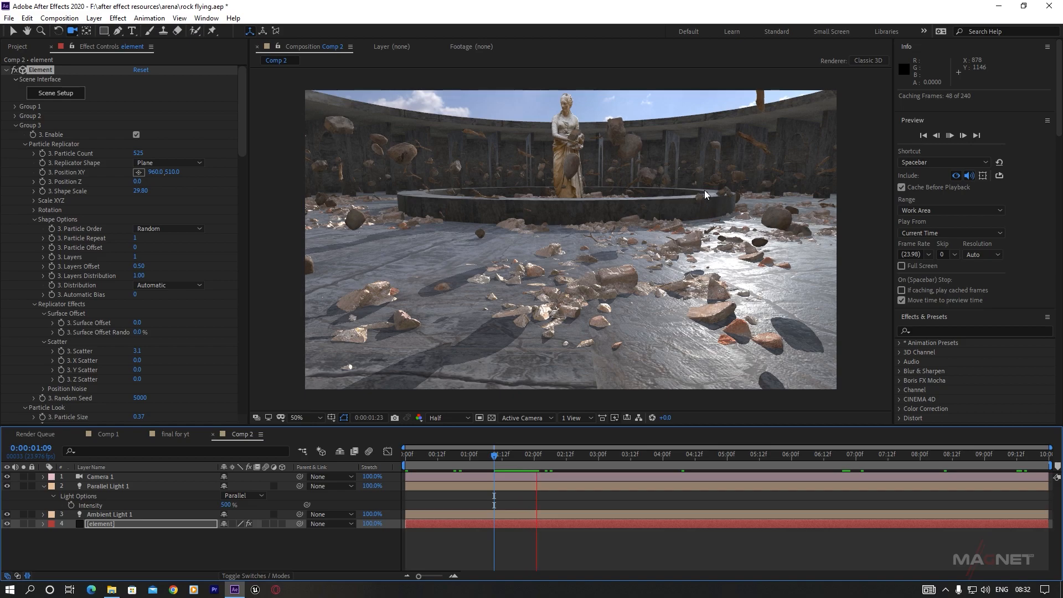
{"action": "key", "text": "space"}
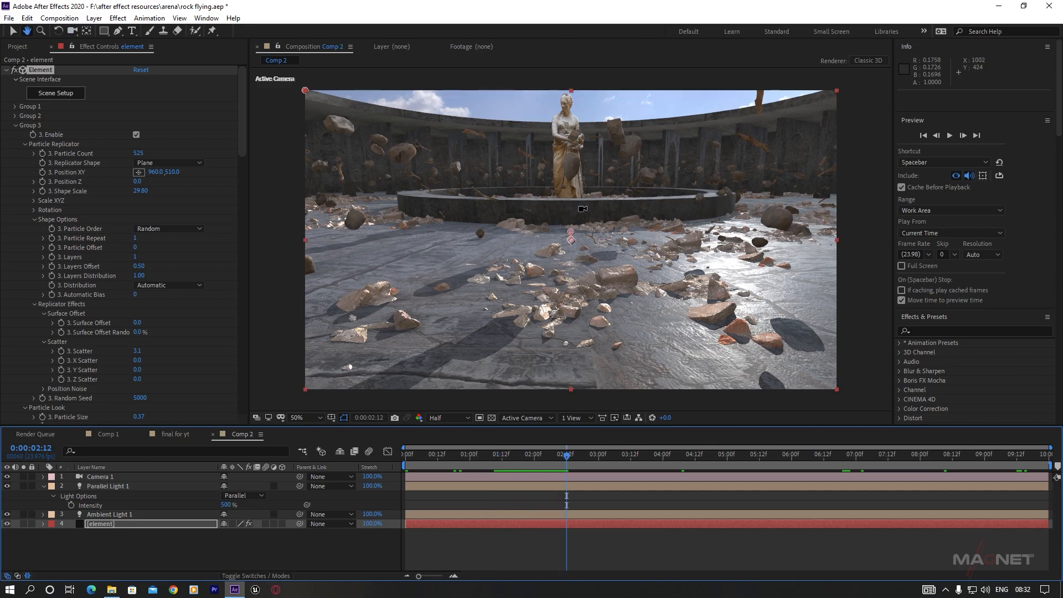
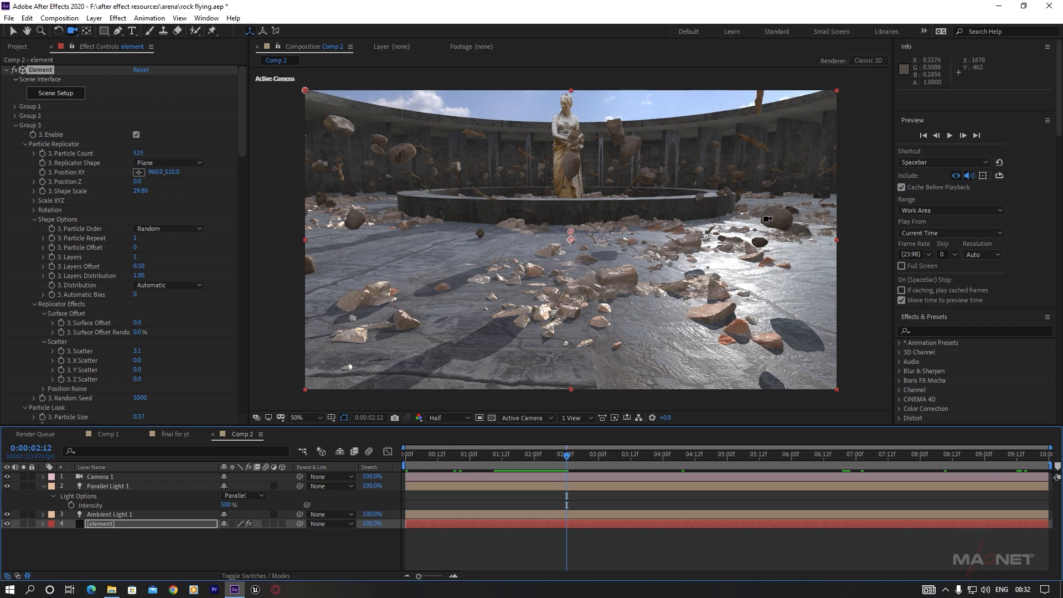
Remove the Lichened Forest Boulder model from the Element scene and apply the scene changes.
{"action": "left_click", "coordinate": [57, 94]}
{"action": "left_click", "coordinate": [703, 122]}
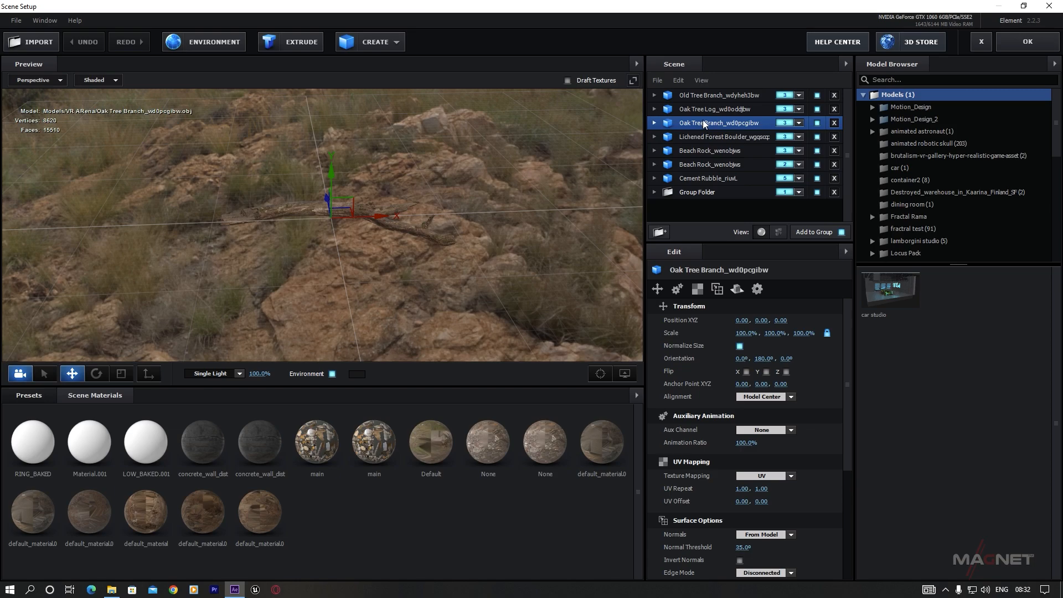
{"action": "left_click", "coordinate": [707, 136]}
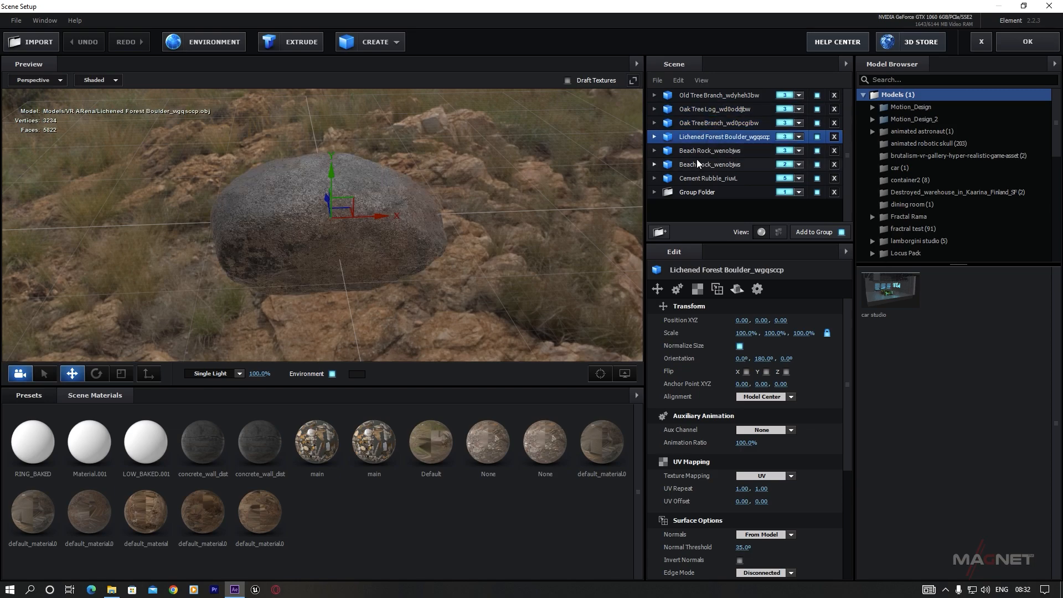
{"action": "left_click_drag", "start_coordinate": [440, 264], "coordinate": [390, 255]}
{"action": "scroll", "coordinate": [403, 235], "scroll_direction": "up", "scroll_amount": 4}
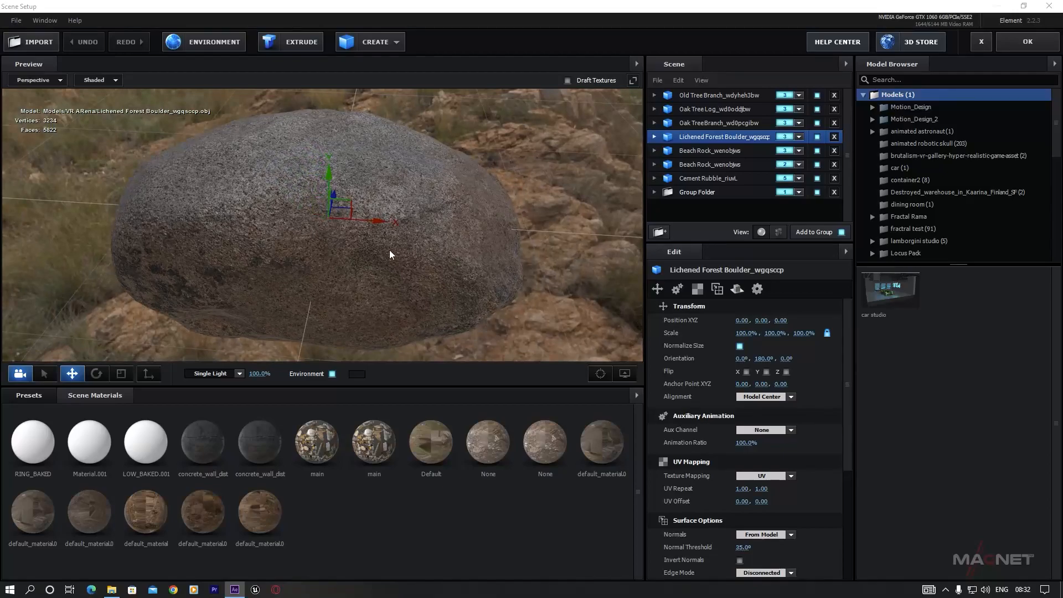
{"action": "left_click", "coordinate": [834, 137]}
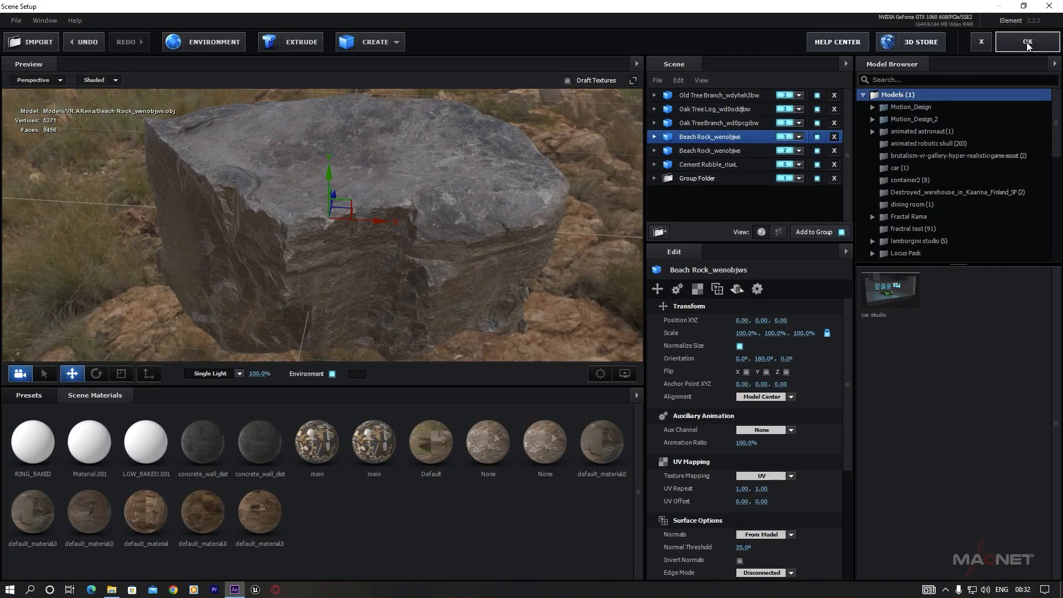
{"action": "left_click", "coordinate": [1027, 42]}
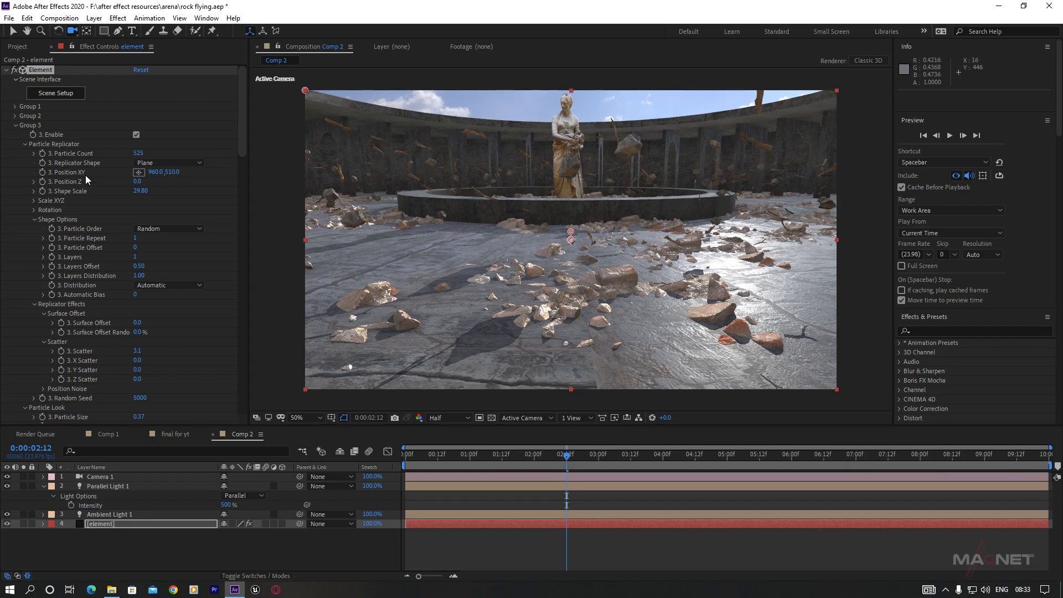
Duplicate group 3's Beach Rock model in the Element scene and scale the copy to 27%.
{"action": "left_click", "coordinate": [40, 99]}
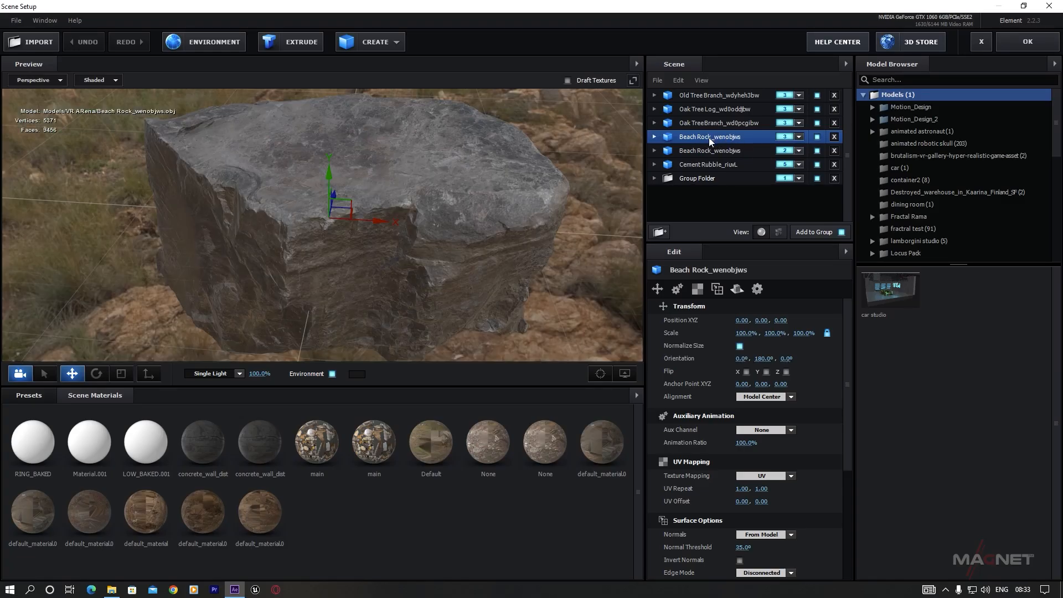
{"action": "key", "text": "ctrl+d"}
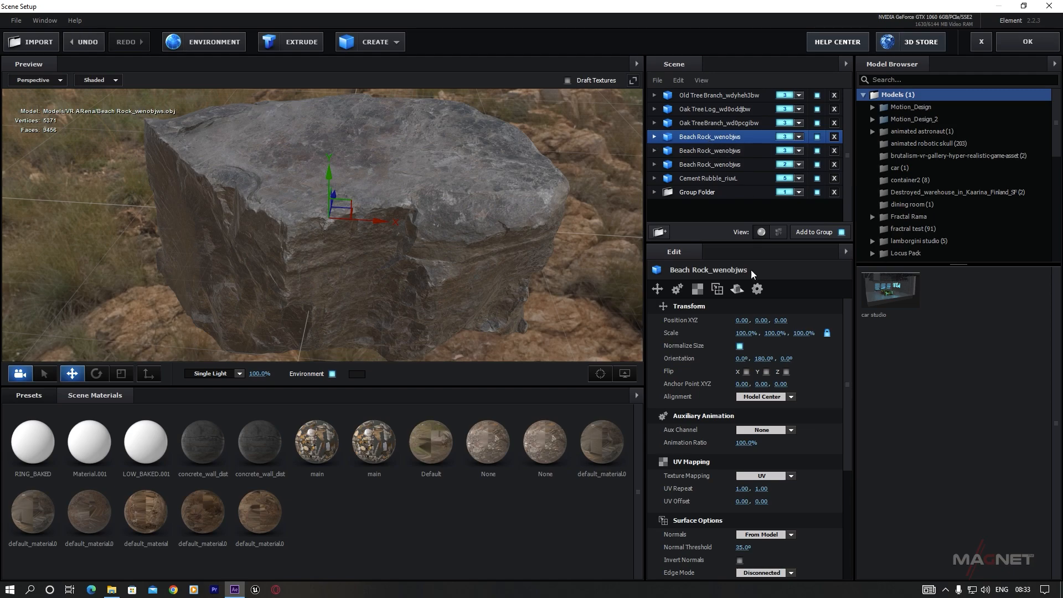
{"action": "left_click_drag", "start_coordinate": [745, 333], "coordinate": [692, 362]}
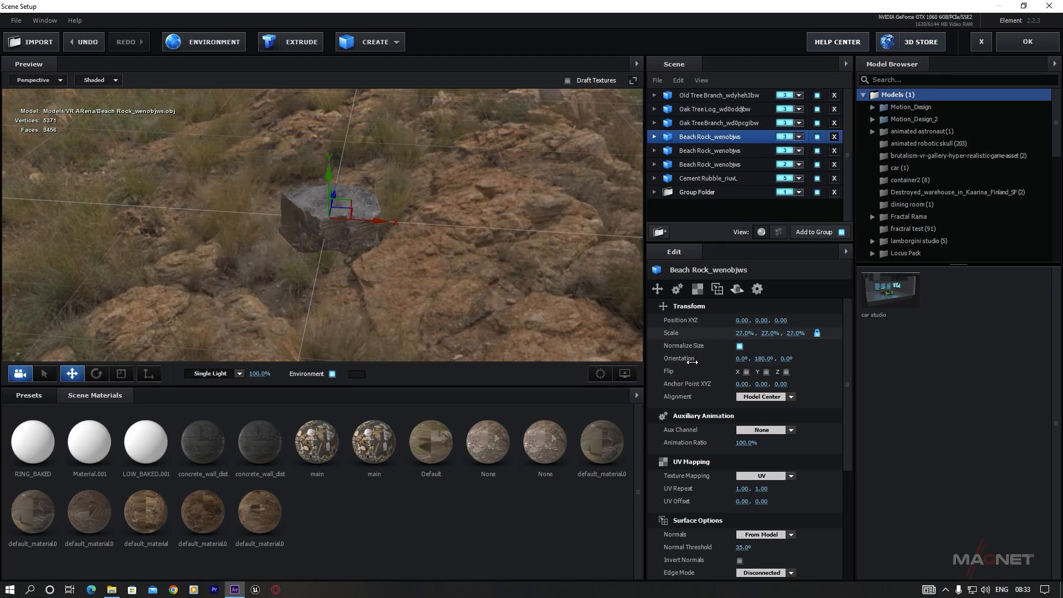
Duplicate the Oak Tree Branch model, scale the copy to 168.5%, and apply the scene changes.
{"action": "left_click", "coordinate": [720, 109]}
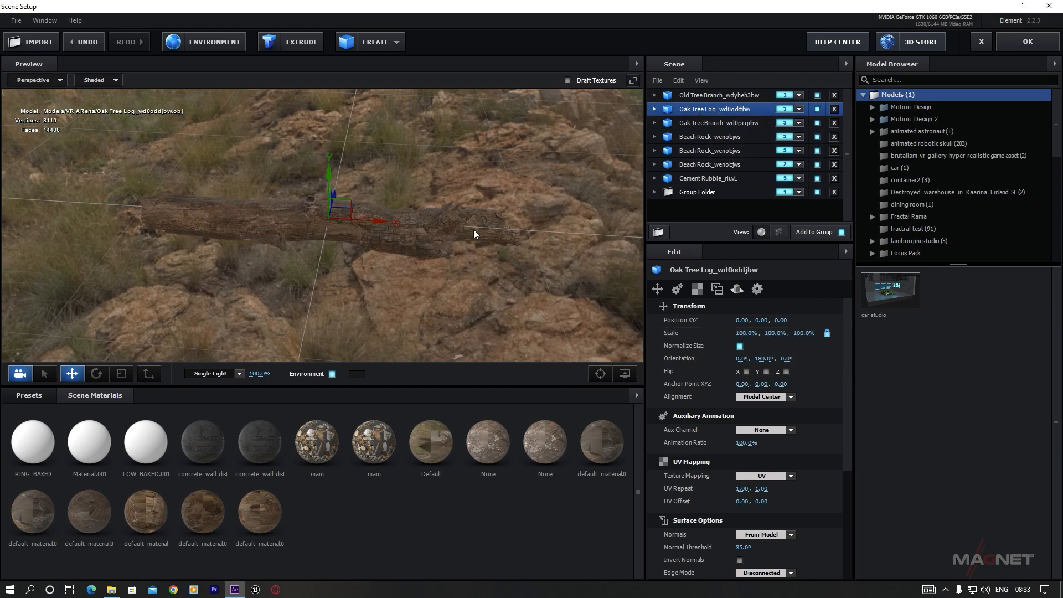
{"action": "left_click_drag", "start_coordinate": [356, 259], "coordinate": [501, 257]}
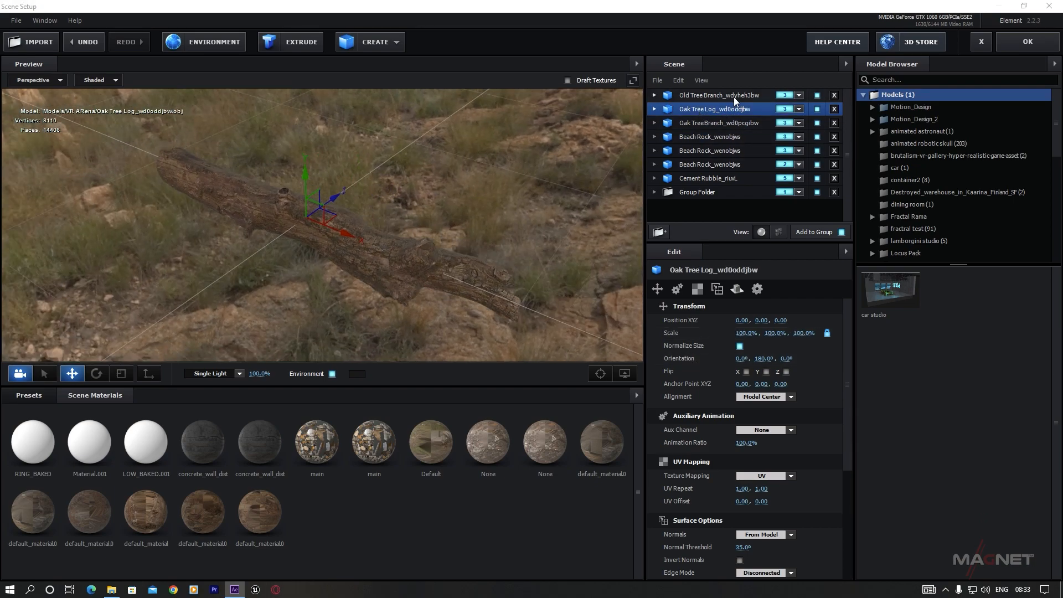
{"action": "left_click", "coordinate": [706, 95]}
{"action": "left_click", "coordinate": [733, 123]}
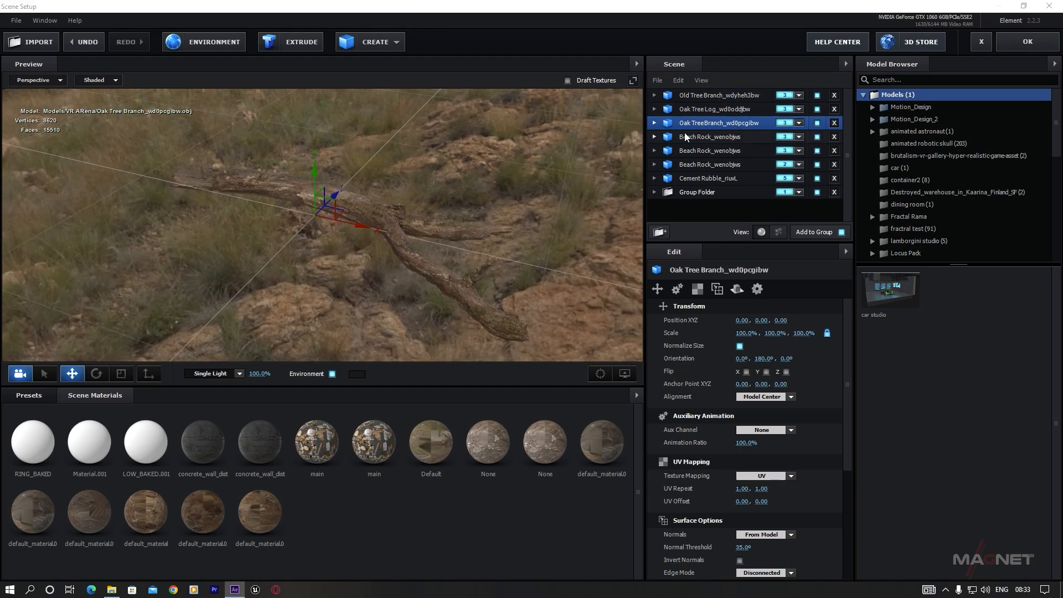
{"action": "key", "text": "ctrl+d"}
{"action": "left_click_drag", "start_coordinate": [745, 333], "coordinate": [816, 332]}
{"action": "left_click_drag", "start_coordinate": [450, 269], "coordinate": [430, 242]}
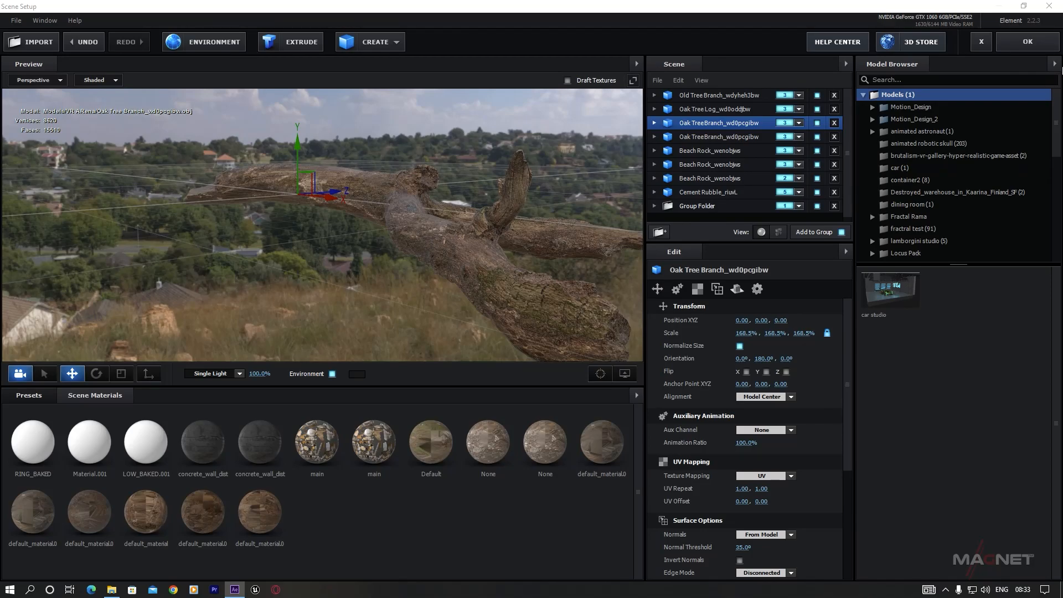
{"action": "left_click", "coordinate": [1028, 42]}
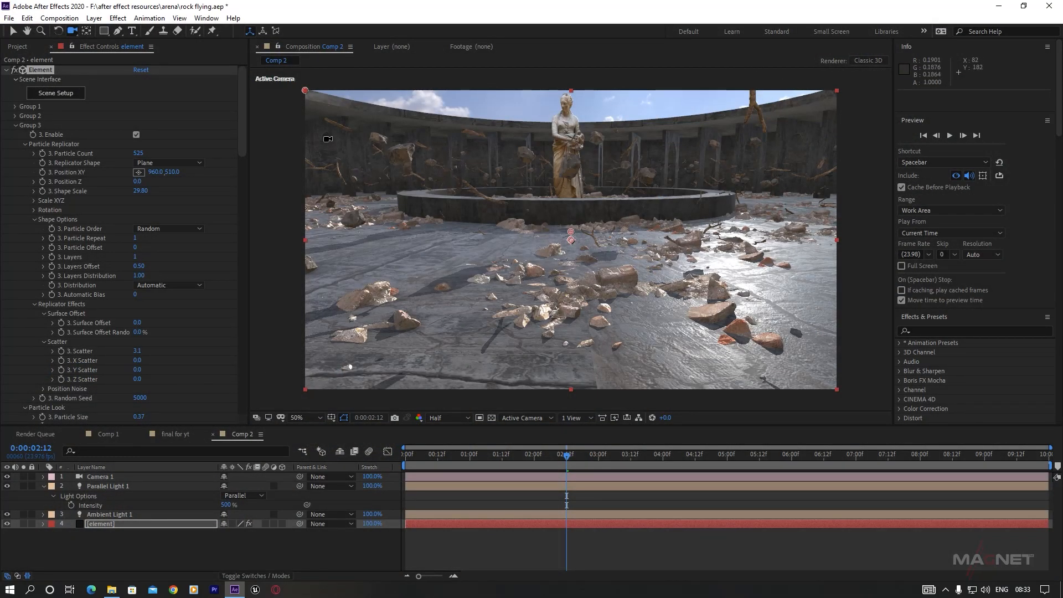
Set group 3's particle count to 622 and its particle size randomness to 44%.
{"action": "key", "text": "period"}
{"action": "key", "text": "comma"}
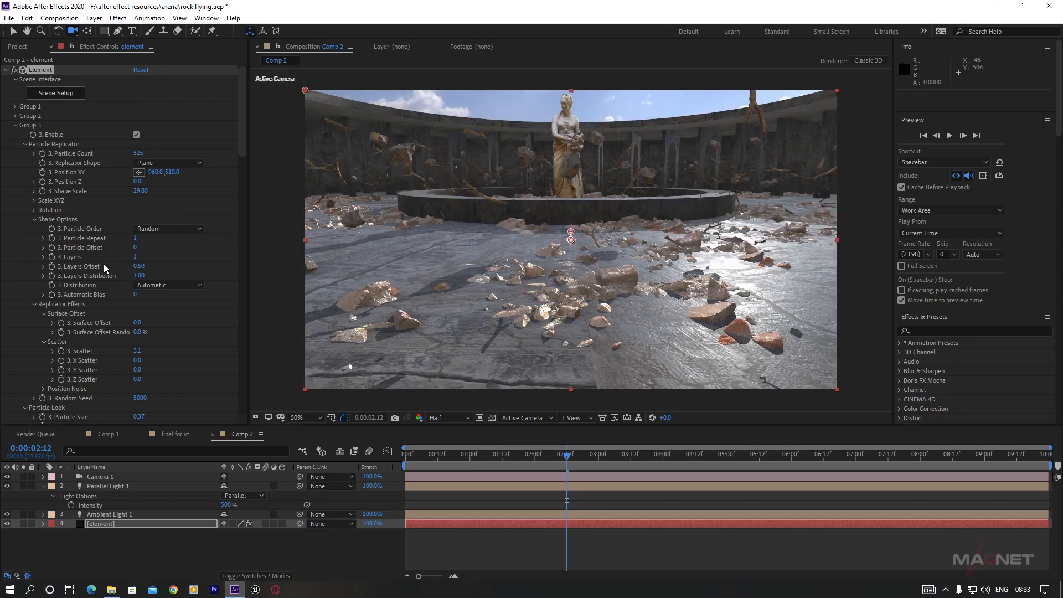
{"action": "scroll", "coordinate": [104, 268], "scroll_direction": "down", "scroll_amount": 3}
{"action": "scroll", "coordinate": [103, 238], "scroll_direction": "up", "scroll_amount": 3}
{"action": "left_click_drag", "start_coordinate": [138, 158], "coordinate": [185, 149]}
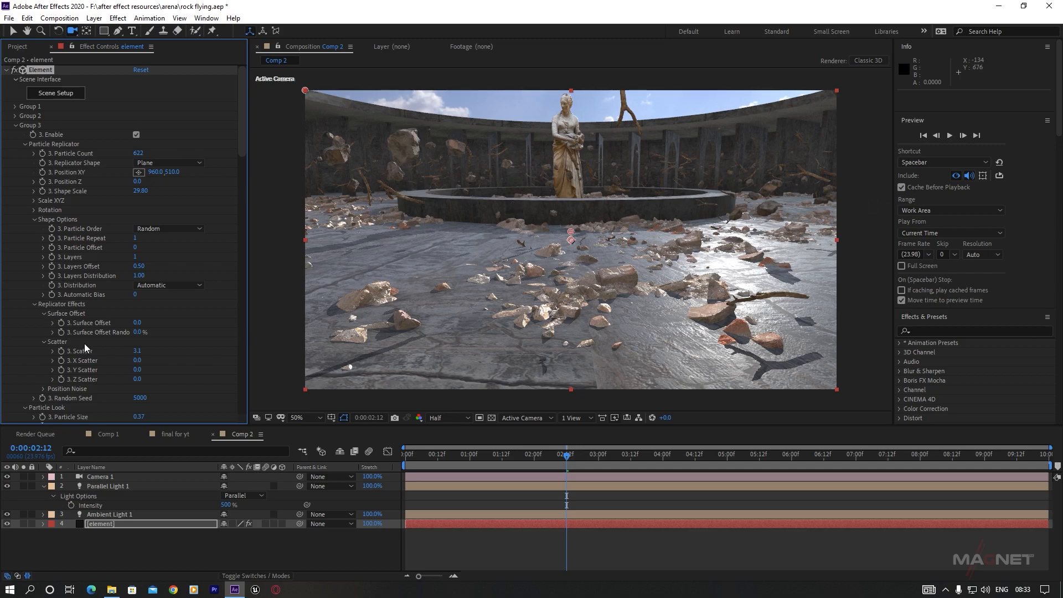
{"action": "scroll", "coordinate": [84, 344], "scroll_direction": "down", "scroll_amount": 3}
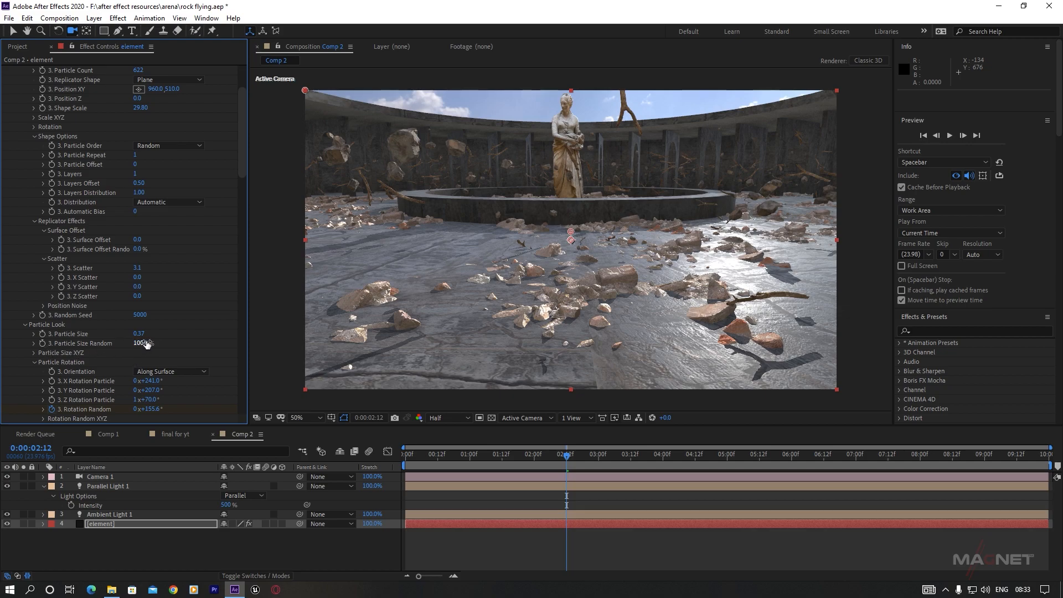
{"action": "left_click_drag", "start_coordinate": [142, 346], "coordinate": [122, 355]}
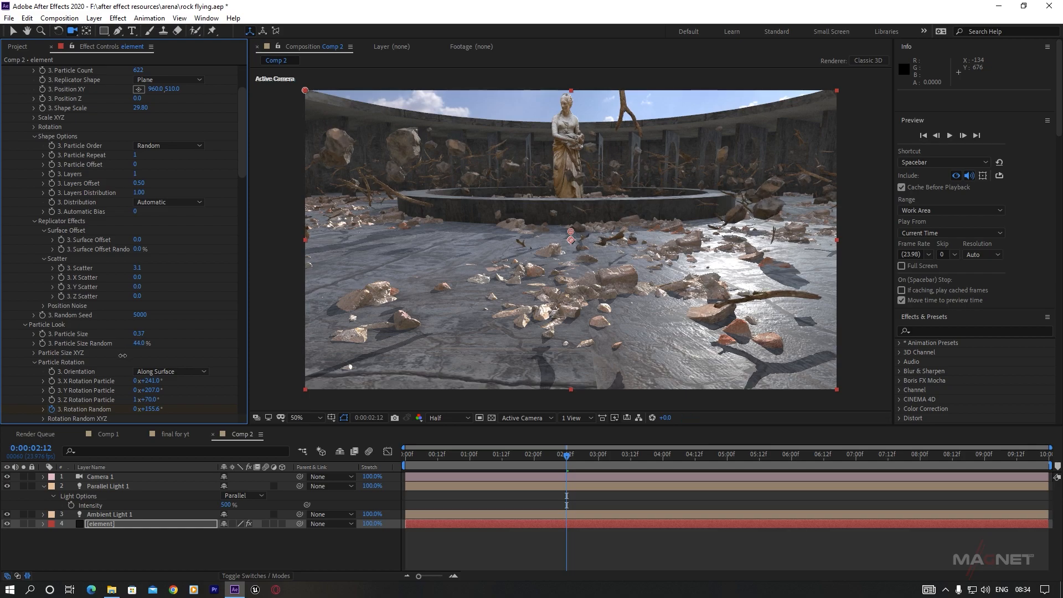
Return to the first frame and set group 3's Y position to 485.
{"action": "left_click_drag", "start_coordinate": [500, 458], "coordinate": [348, 453]}
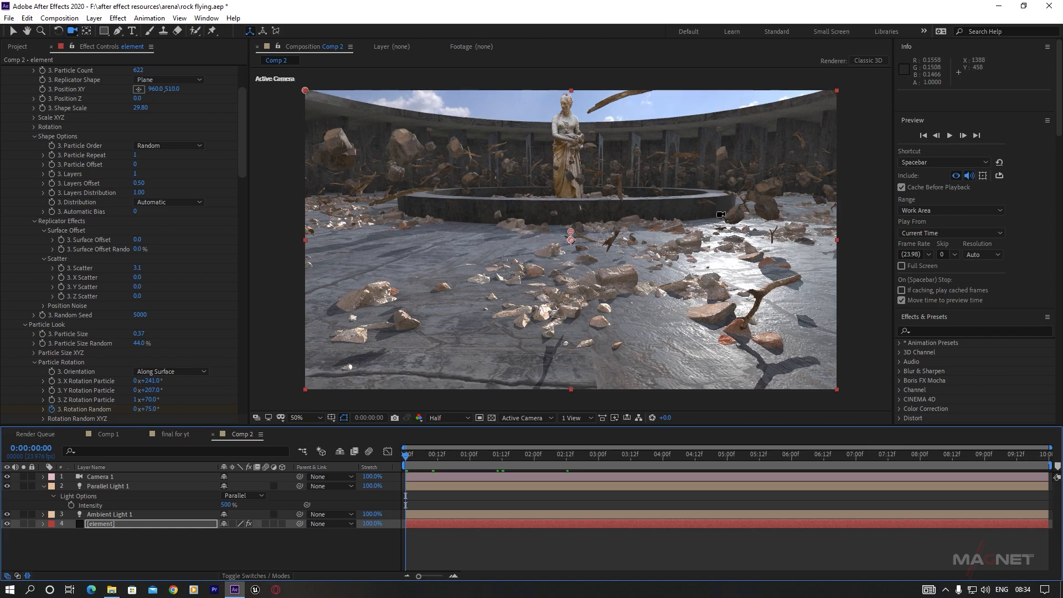
{"action": "scroll", "coordinate": [94, 353], "scroll_direction": "down", "scroll_amount": 3}
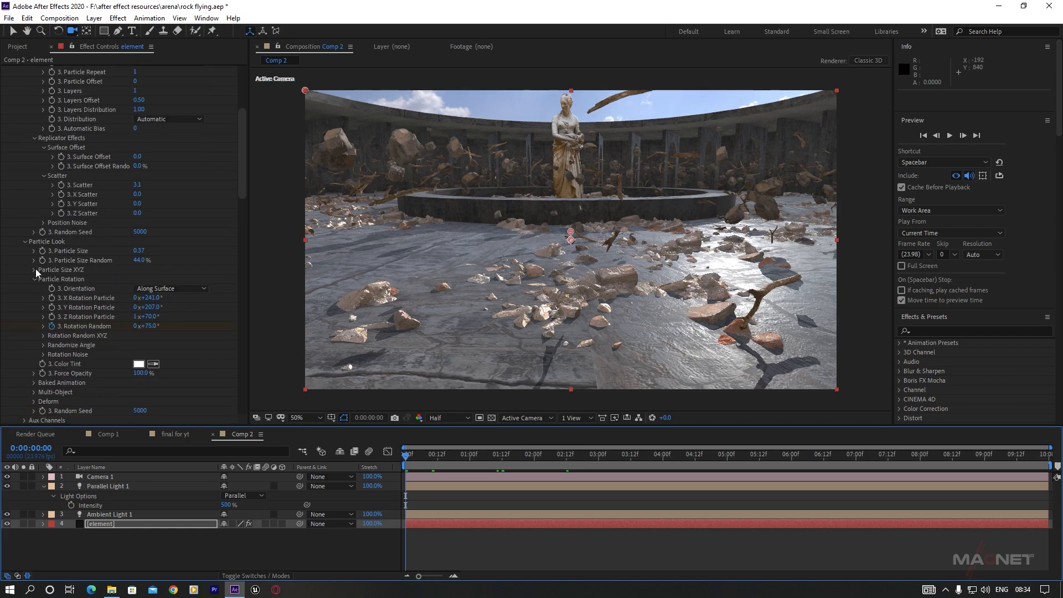
{"action": "scroll", "coordinate": [132, 193], "scroll_direction": "up", "scroll_amount": 6}
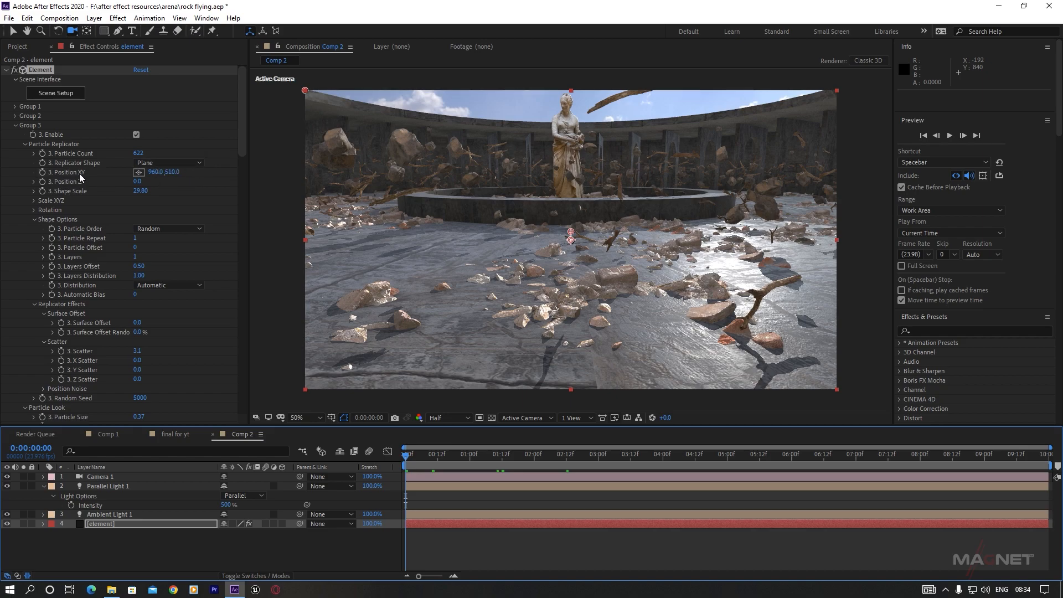
{"action": "left_click_drag", "start_coordinate": [174, 172], "coordinate": [144, 174]}
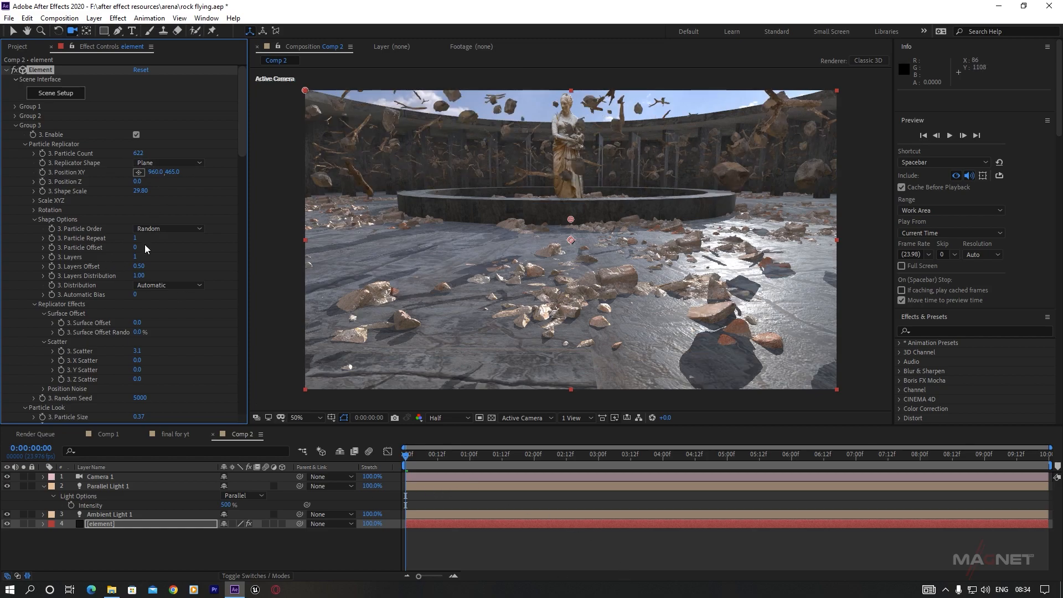
{"action": "left_click_drag", "start_coordinate": [174, 172], "coordinate": [197, 164]}
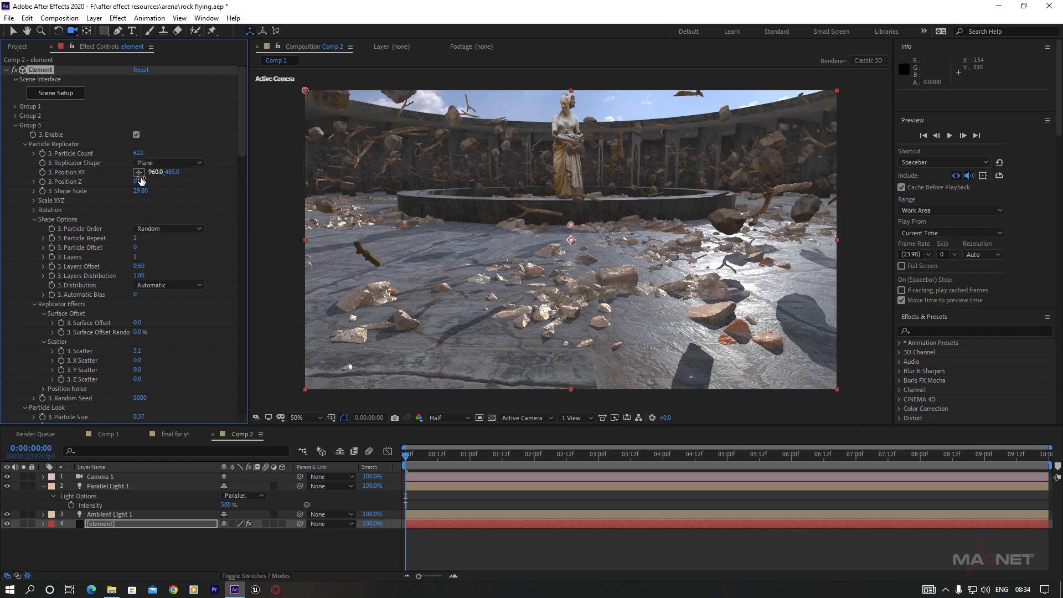
Set group 3's Y Scatter to -2.7.
{"action": "scroll", "coordinate": [125, 325], "scroll_direction": "down", "scroll_amount": 3}
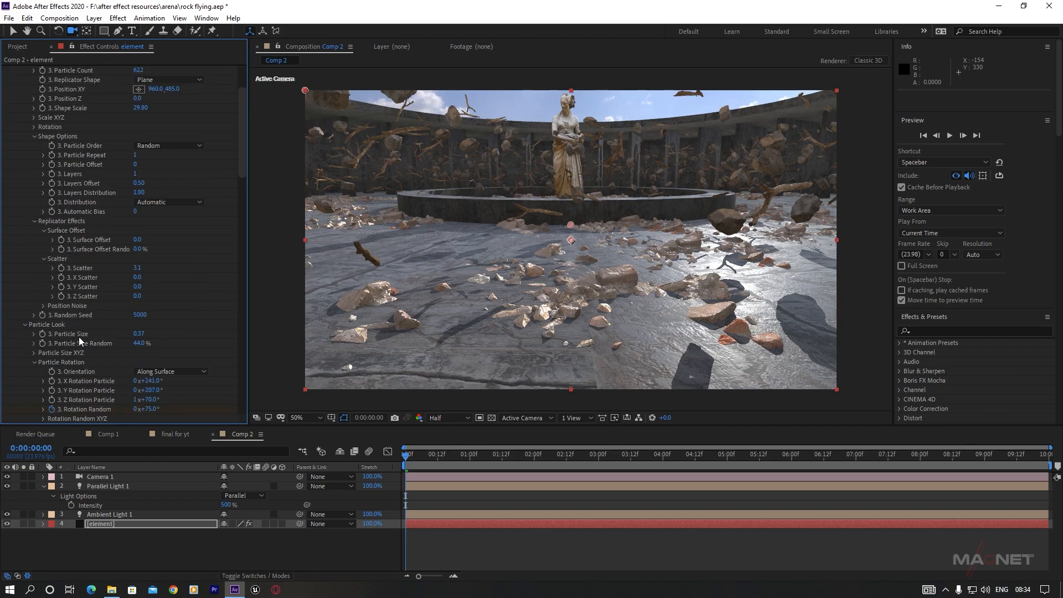
{"action": "scroll", "coordinate": [72, 341], "scroll_direction": "down", "scroll_amount": 6}
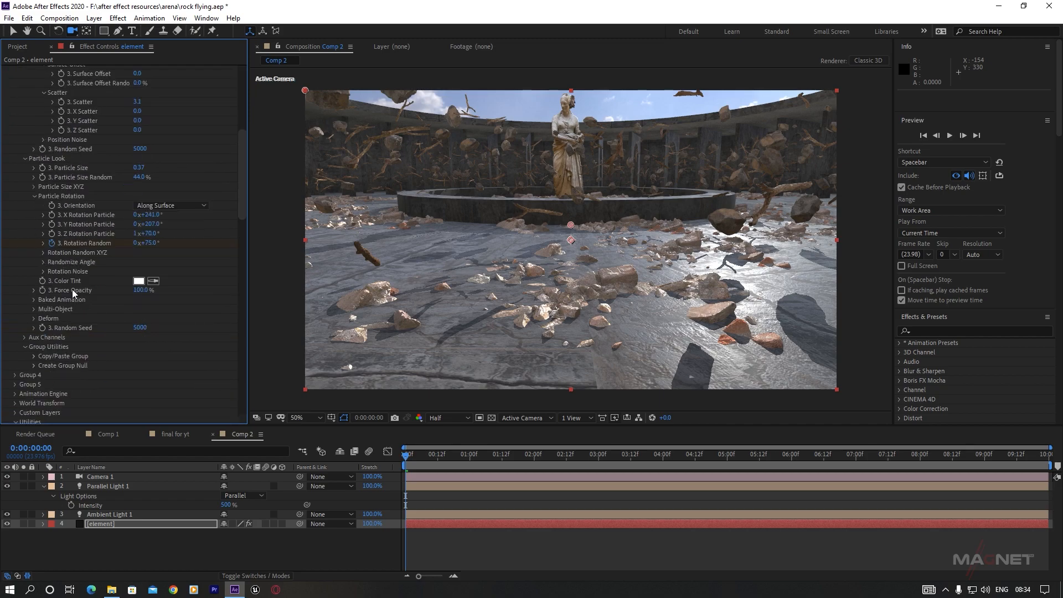
{"action": "scroll", "coordinate": [40, 310], "scroll_direction": "up", "scroll_amount": 3}
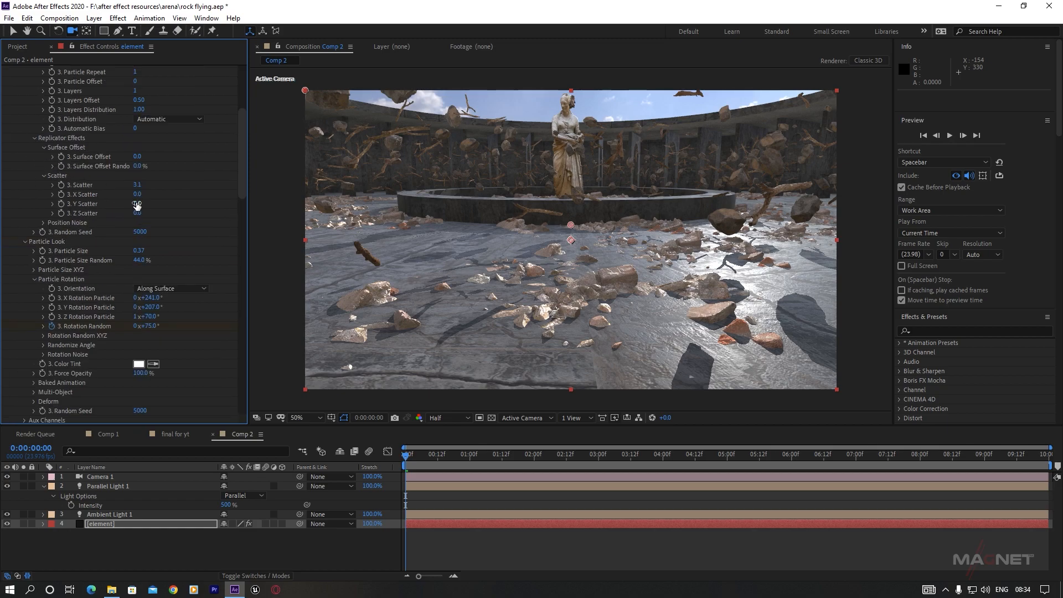
{"action": "left_click_drag", "start_coordinate": [102, 204], "coordinate": [16, 217]}
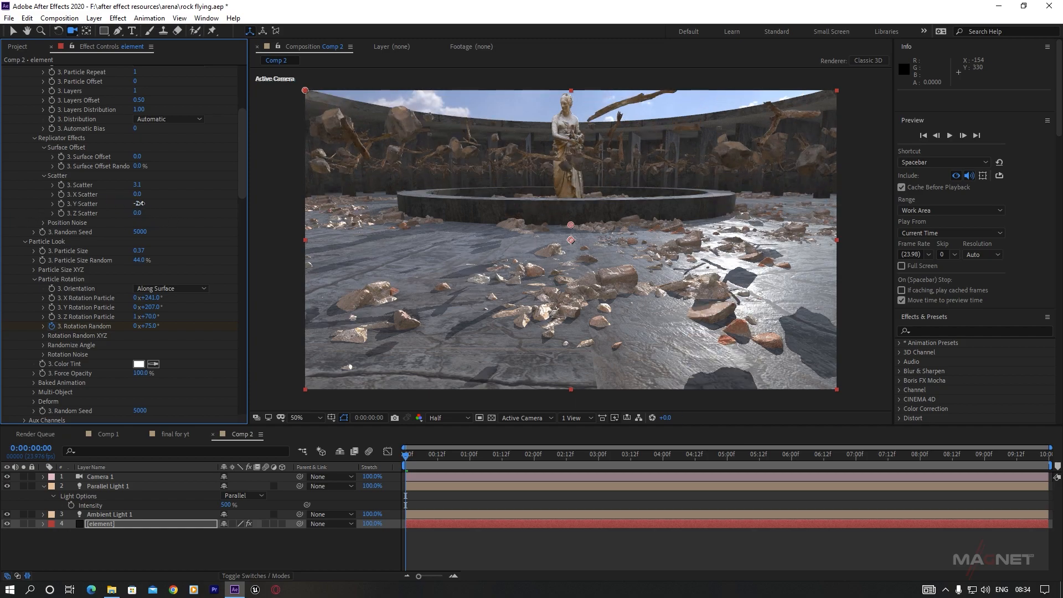
Keyframe group 3's Y position at 520 on the first frame and at 471 on the last frame, 0:00:09:23.
{"action": "scroll", "coordinate": [211, 222], "scroll_direction": "up", "scroll_amount": 5}
{"action": "left_click_drag", "start_coordinate": [180, 176], "coordinate": [195, 173]}
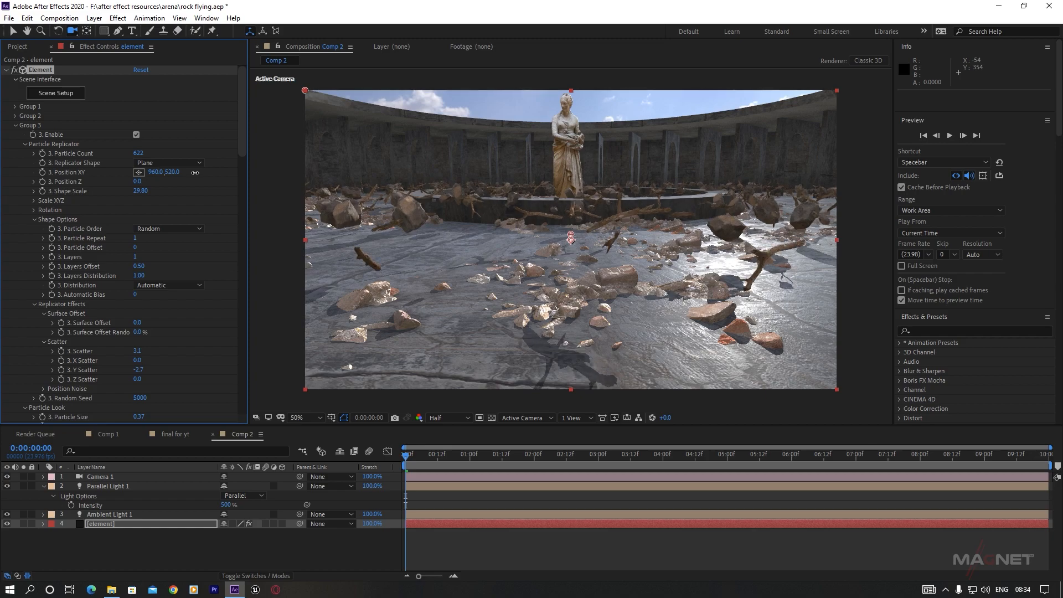
{"action": "left_click", "coordinate": [43, 172]}
{"action": "left_click_drag", "start_coordinate": [414, 455], "coordinate": [1046, 454]}
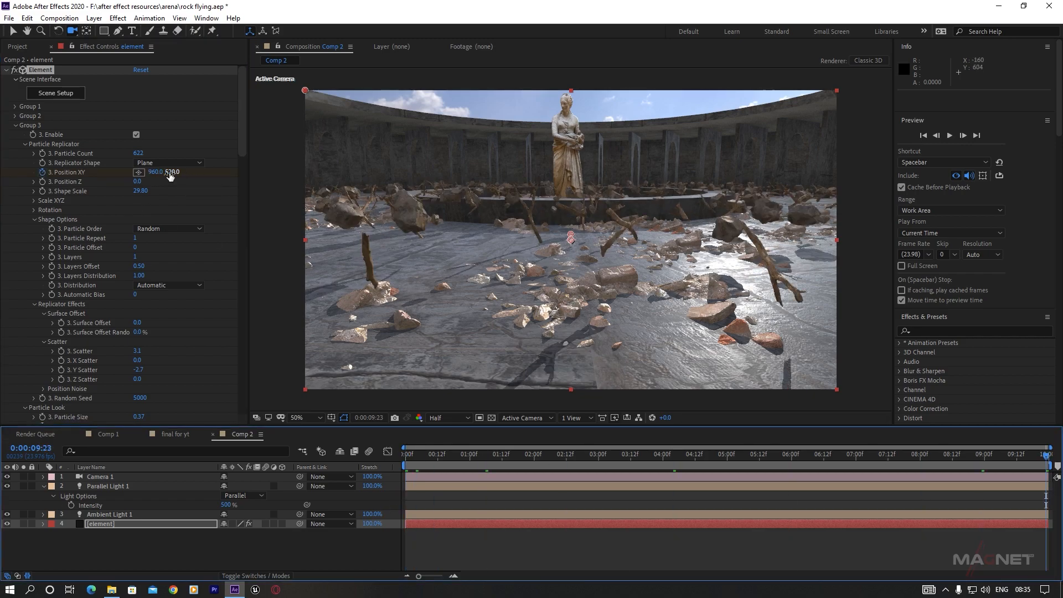
{"action": "left_click_drag", "start_coordinate": [171, 177], "coordinate": [147, 173]}
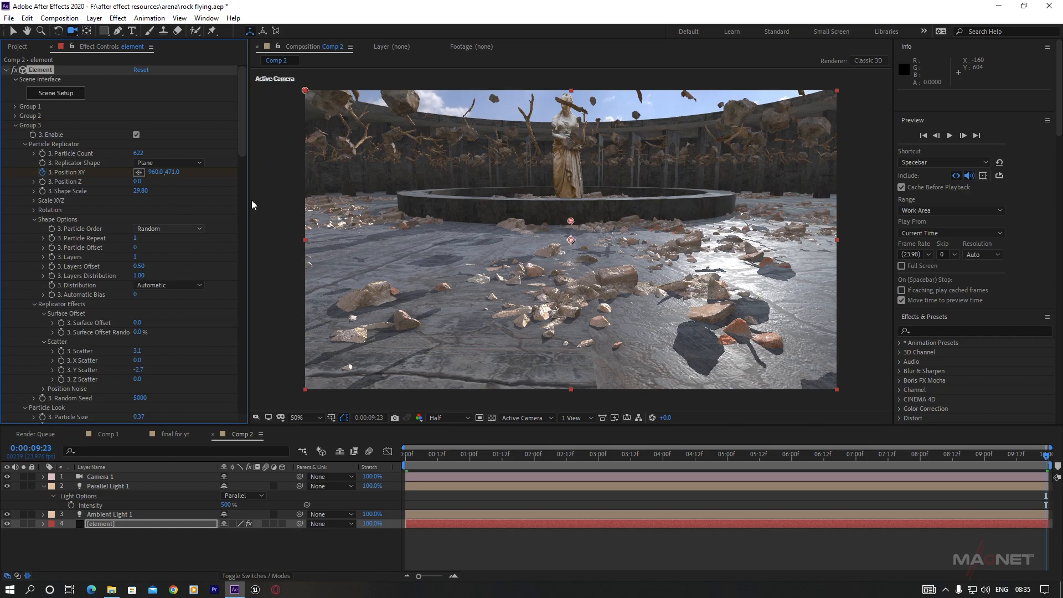
Keyframe group 3's Y Scatter at -2.7 on the first frame, then increase it at 0:00:09:23 to spread the rocks vertically.
{"action": "left_click_drag", "start_coordinate": [240, 123], "coordinate": [241, 159]}
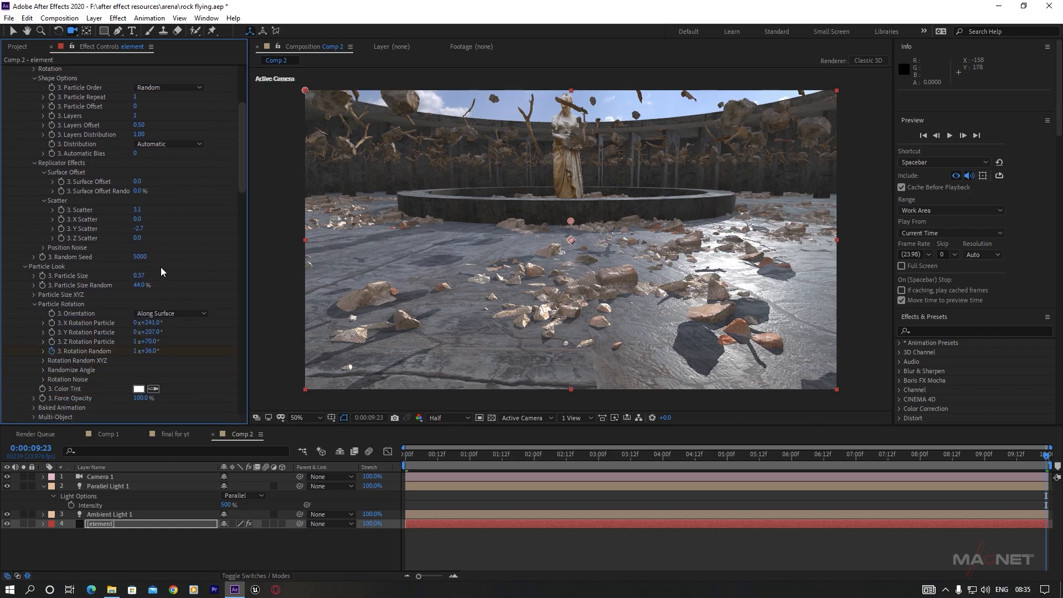
{"action": "left_click_drag", "start_coordinate": [443, 460], "coordinate": [342, 457]}
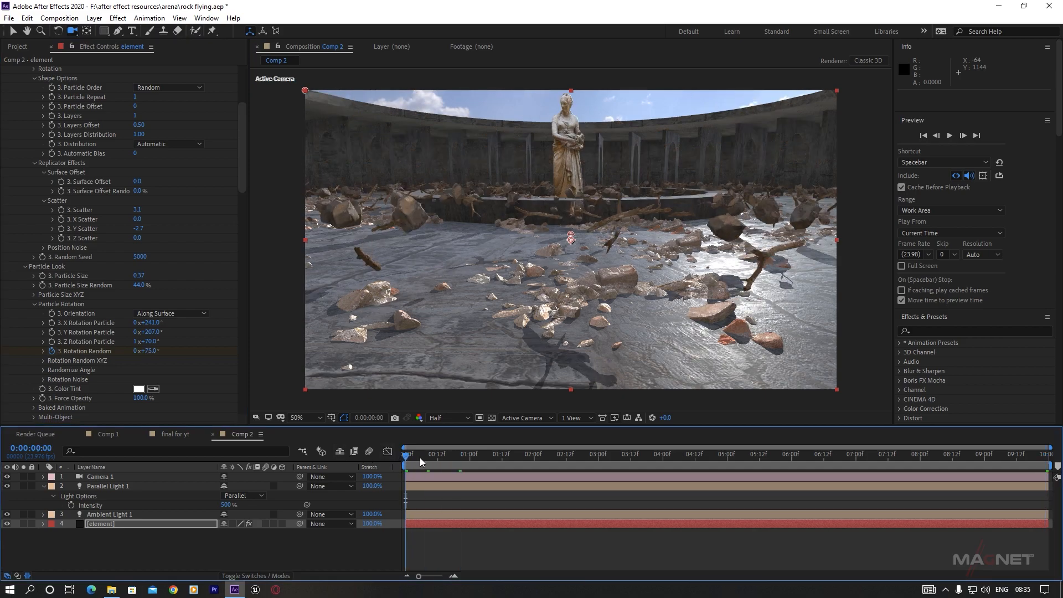
{"action": "left_click", "coordinate": [61, 228]}
{"action": "left_click_drag", "start_coordinate": [426, 454], "coordinate": [1046, 455]}
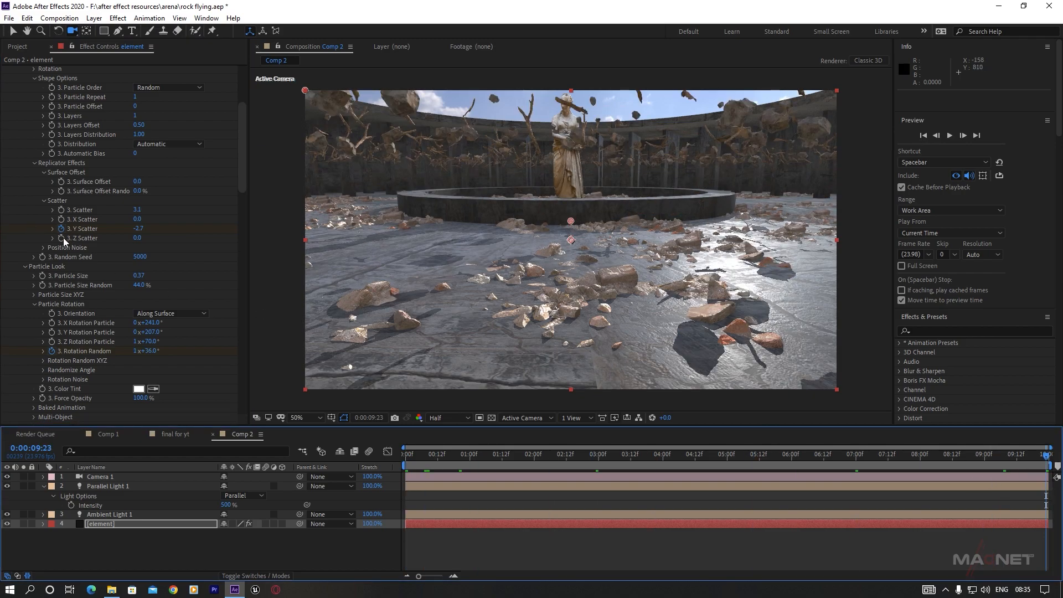
{"action": "left_click_drag", "start_coordinate": [141, 234], "coordinate": [351, 203]}
Play the animation from the first frame and inspect the floating rocks at 0:00:08:13.
{"action": "left_click_drag", "start_coordinate": [634, 453], "coordinate": [288, 457]}
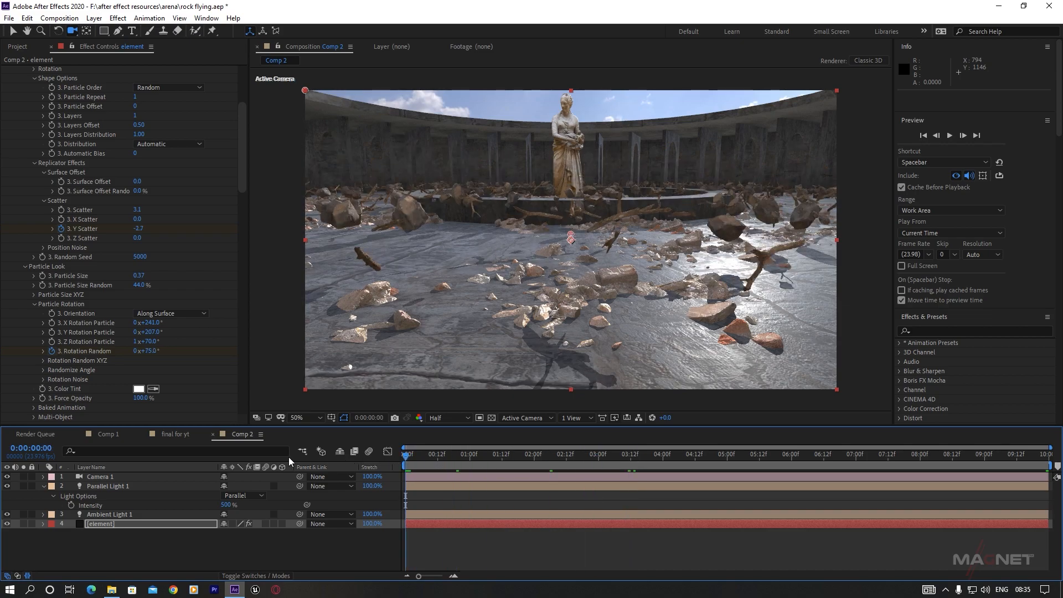
{"action": "key", "text": "space"}
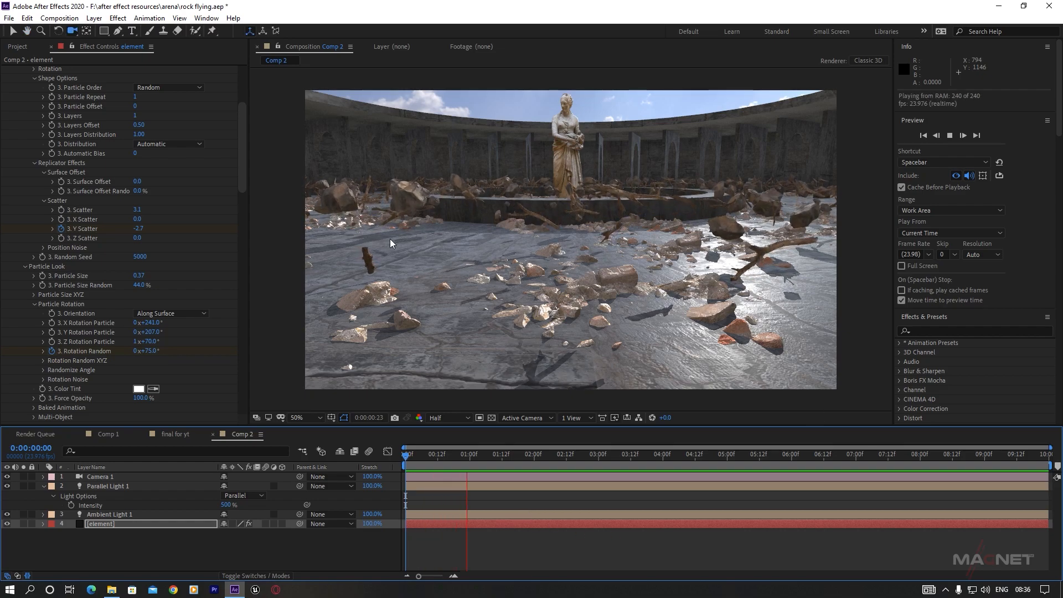
{"action": "key", "text": "c"}
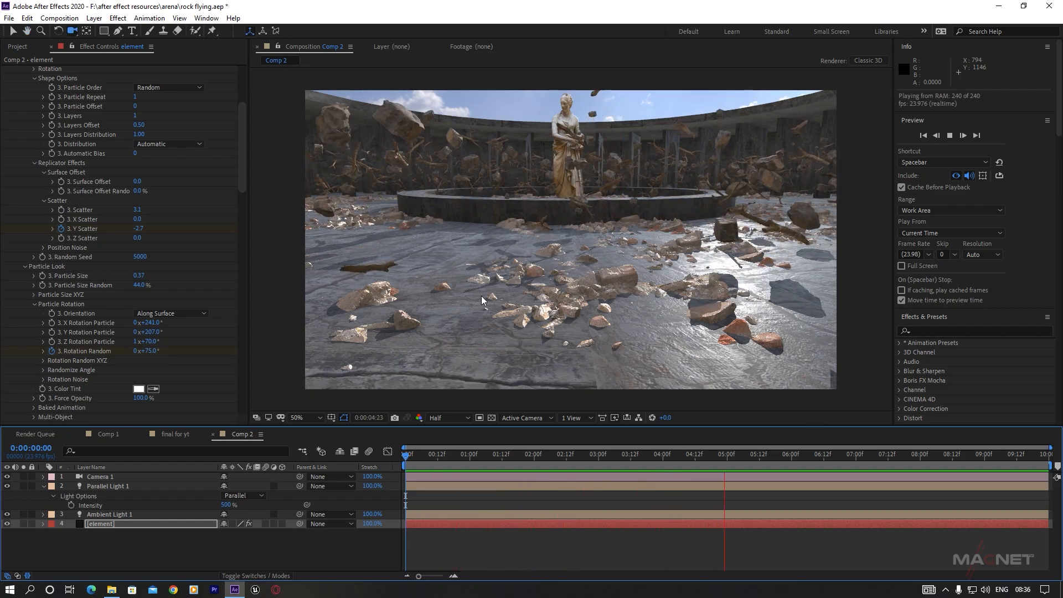
{"action": "key", "text": "space"}
{"action": "left_click_drag", "start_coordinate": [815, 458], "coordinate": [955, 463]}
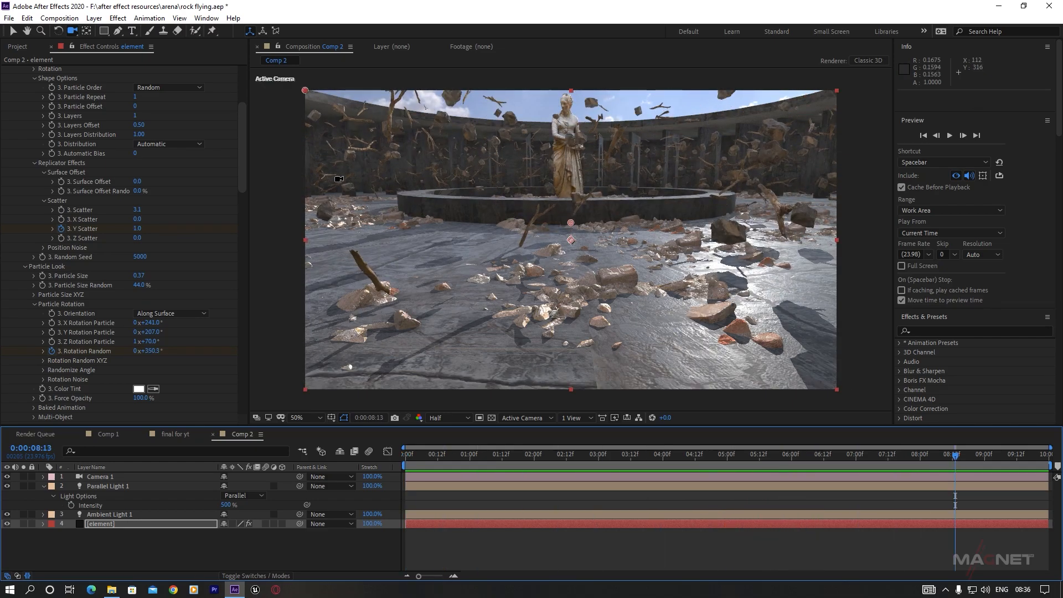
Set group 5's particle count to 187 and check the denser ground rubble near the start of the timeline.
{"action": "scroll", "coordinate": [38, 160], "scroll_direction": "up", "scroll_amount": 5}
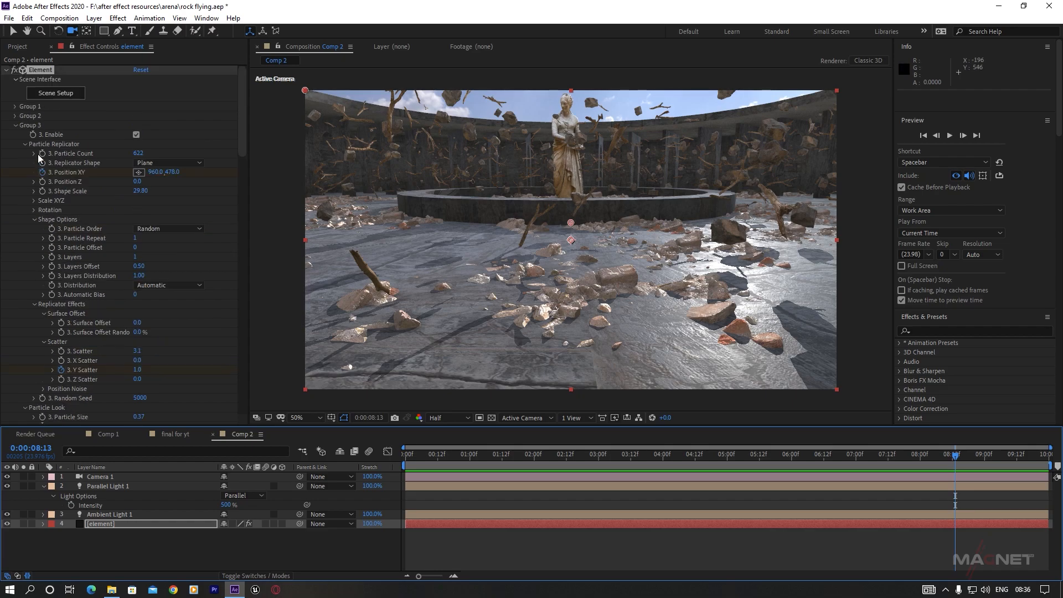
{"action": "left_click", "coordinate": [15, 125]}
{"action": "left_click", "coordinate": [15, 143]}
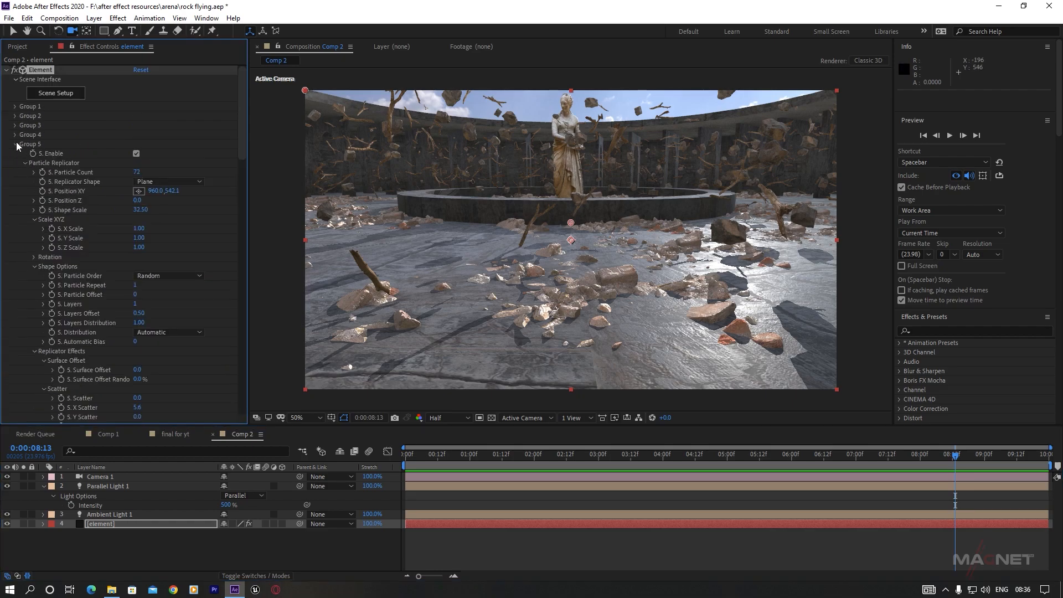
{"action": "scroll", "coordinate": [142, 99], "scroll_direction": "down", "scroll_amount": 2}
{"action": "left_click_drag", "start_coordinate": [144, 95], "coordinate": [205, 97]}
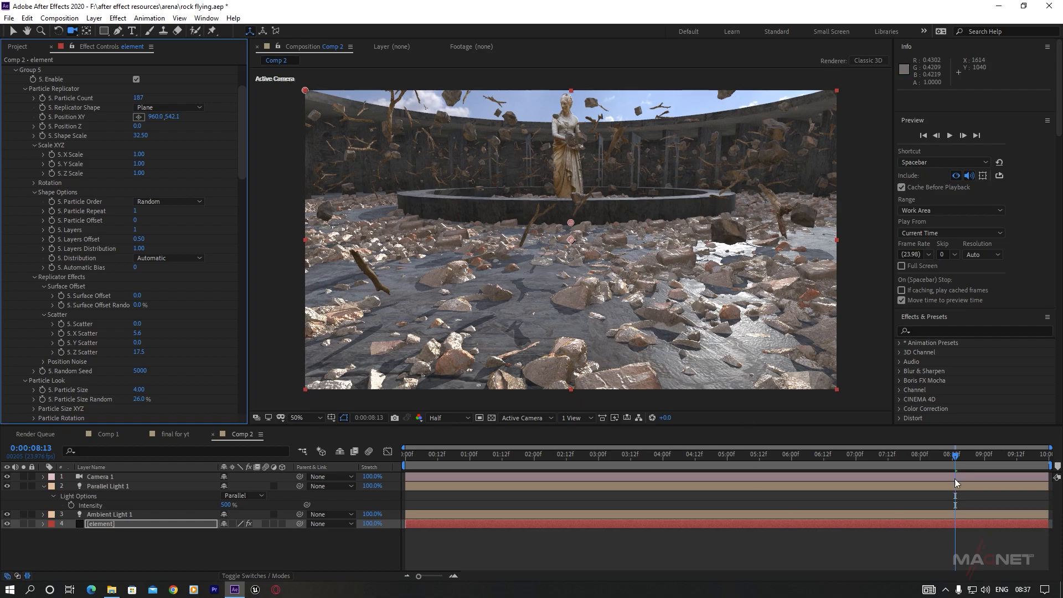
{"action": "left_click_drag", "start_coordinate": [948, 456], "coordinate": [463, 507]}
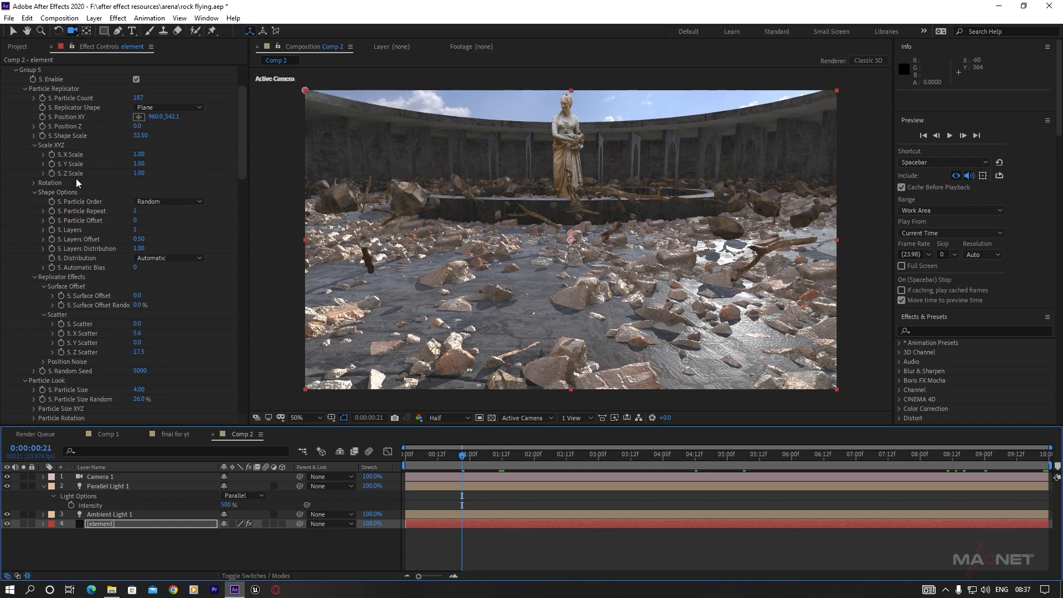
Return to the first frame and copy group 3's settings with its group utilities.
{"action": "scroll", "coordinate": [72, 174], "scroll_direction": "up", "scroll_amount": 3}
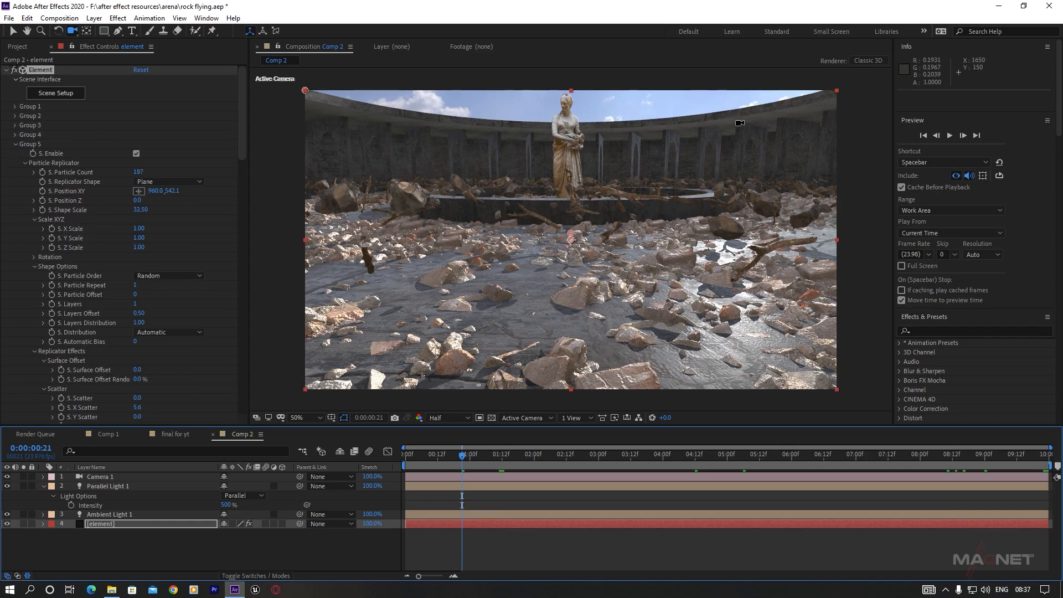
{"action": "left_click", "coordinate": [15, 126]}
{"action": "scroll", "coordinate": [15, 129], "scroll_direction": "down", "scroll_amount": 2}
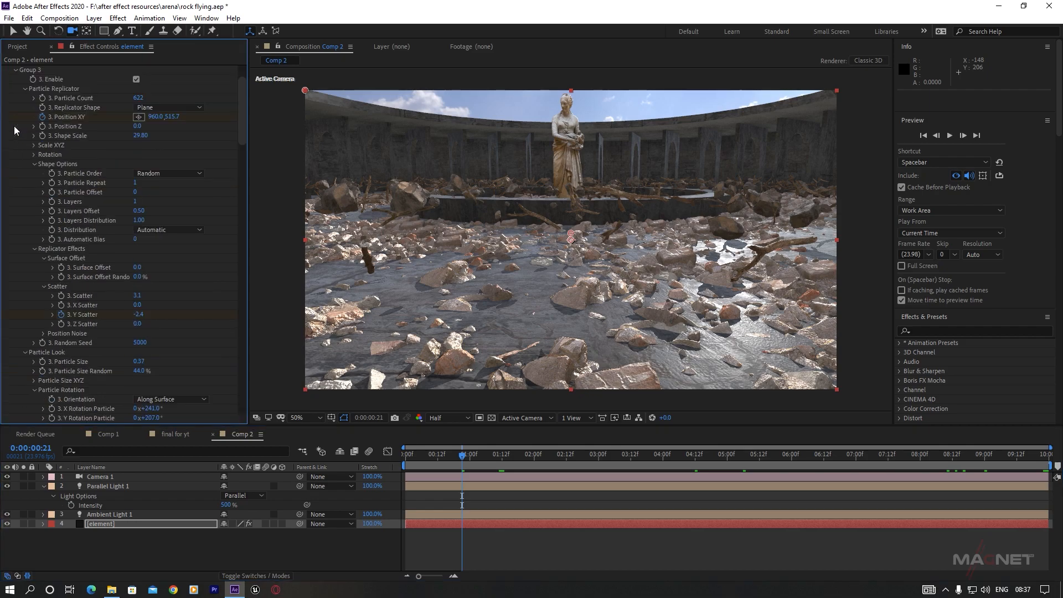
{"action": "key", "text": "Home"}
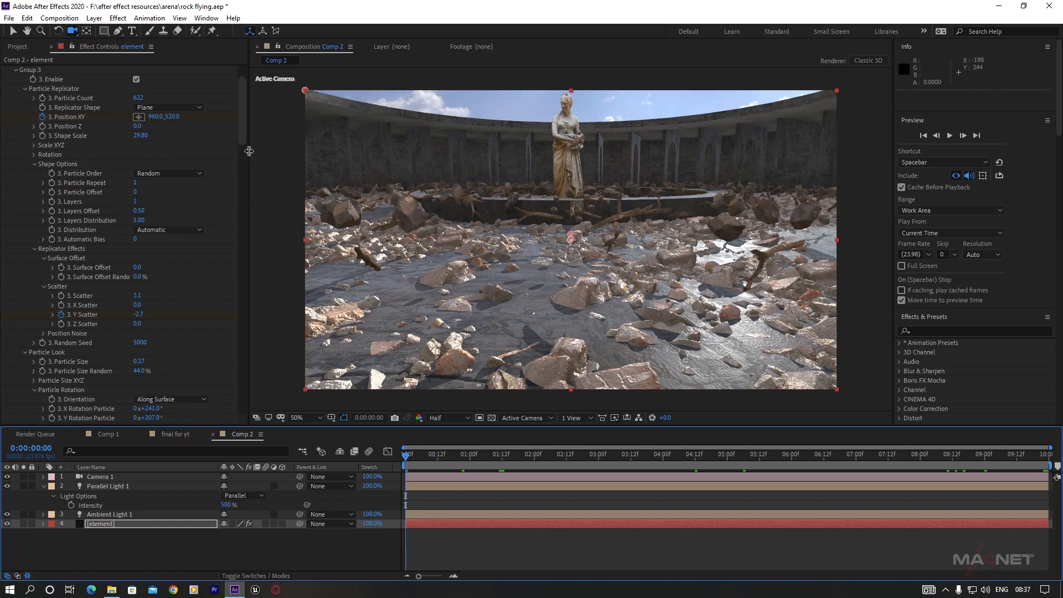
{"action": "left_click_drag", "start_coordinate": [240, 121], "coordinate": [242, 162]}
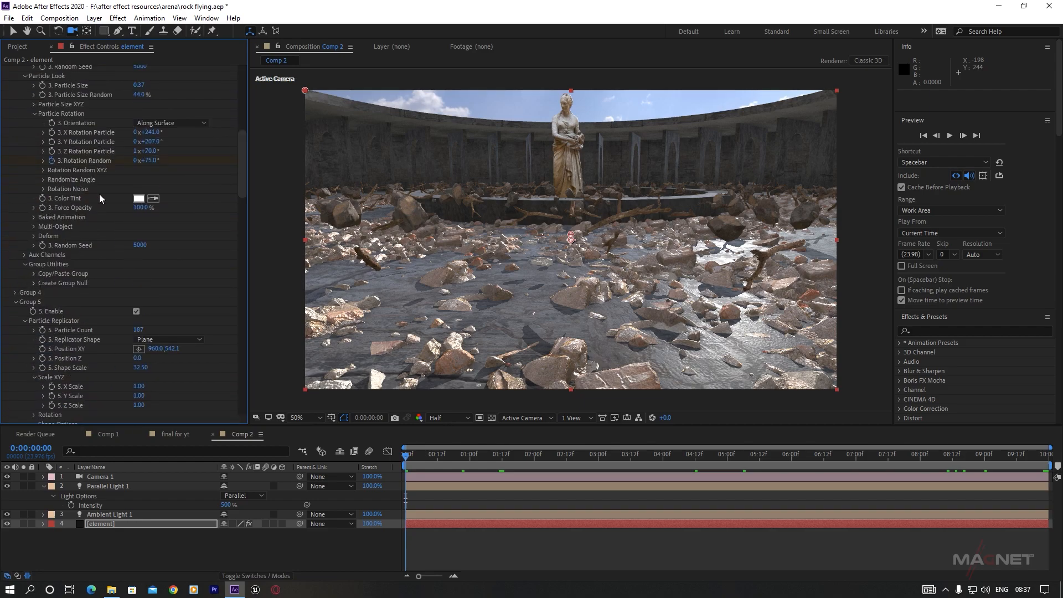
{"action": "left_click", "coordinate": [33, 273]}
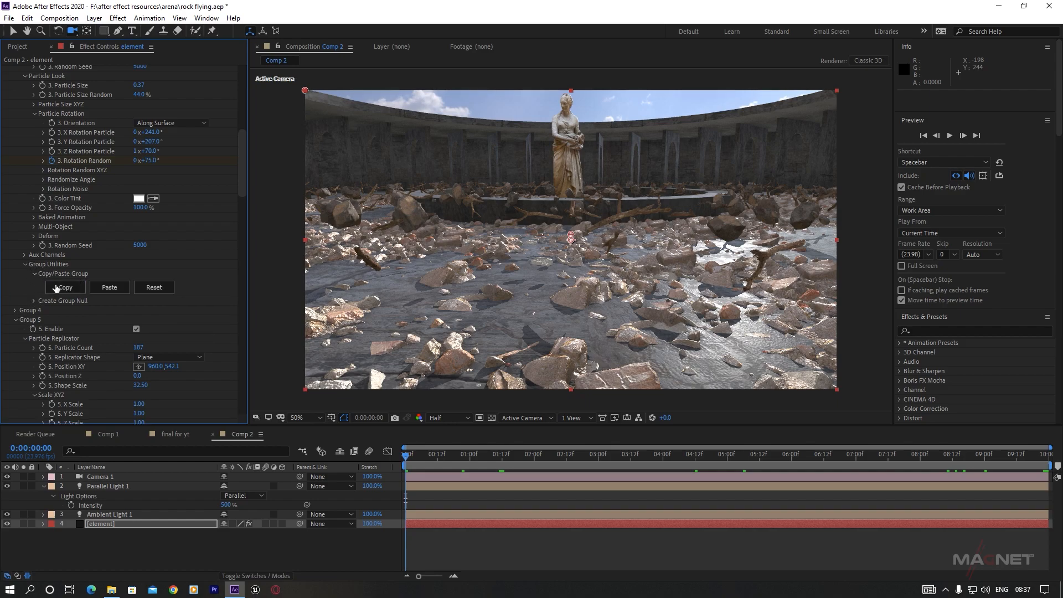
{"action": "left_click_drag", "start_coordinate": [240, 169], "coordinate": [244, 95]}
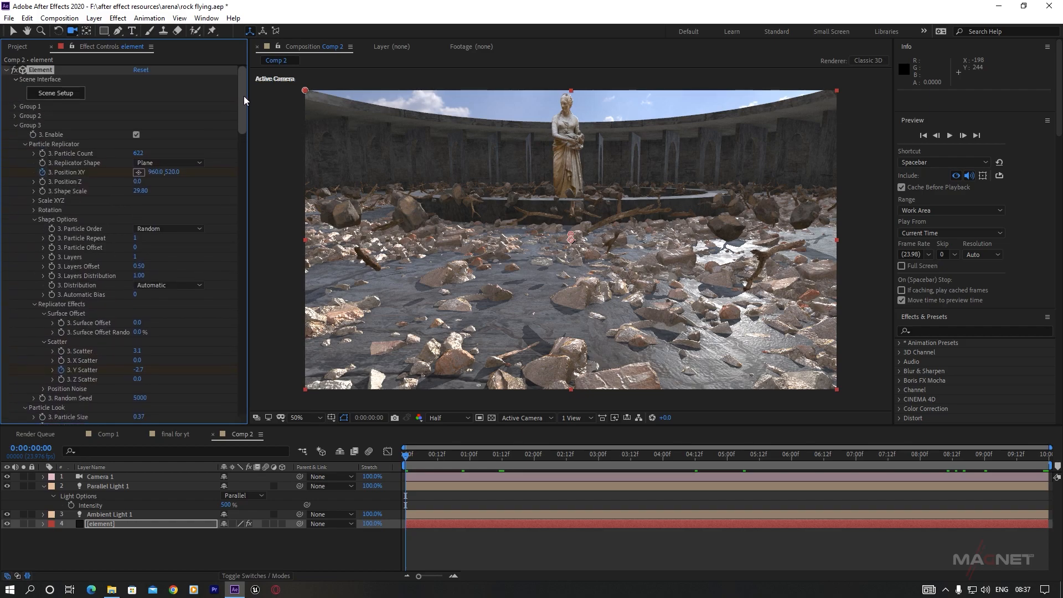
Enable group 2 and paste group 3's copied settings into it.
{"action": "left_click", "coordinate": [16, 126]}
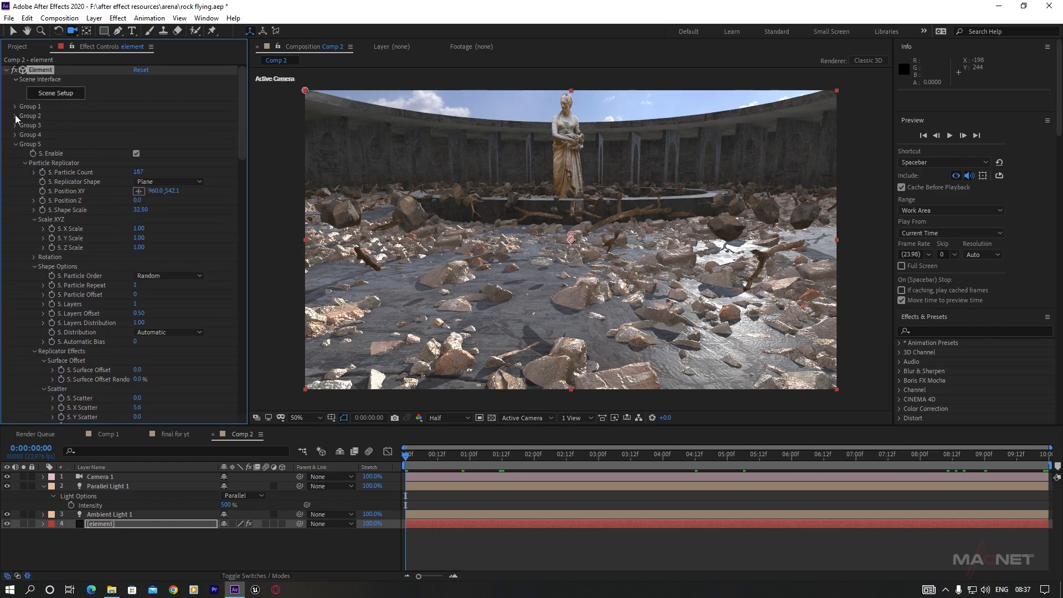
{"action": "left_click", "coordinate": [15, 116]}
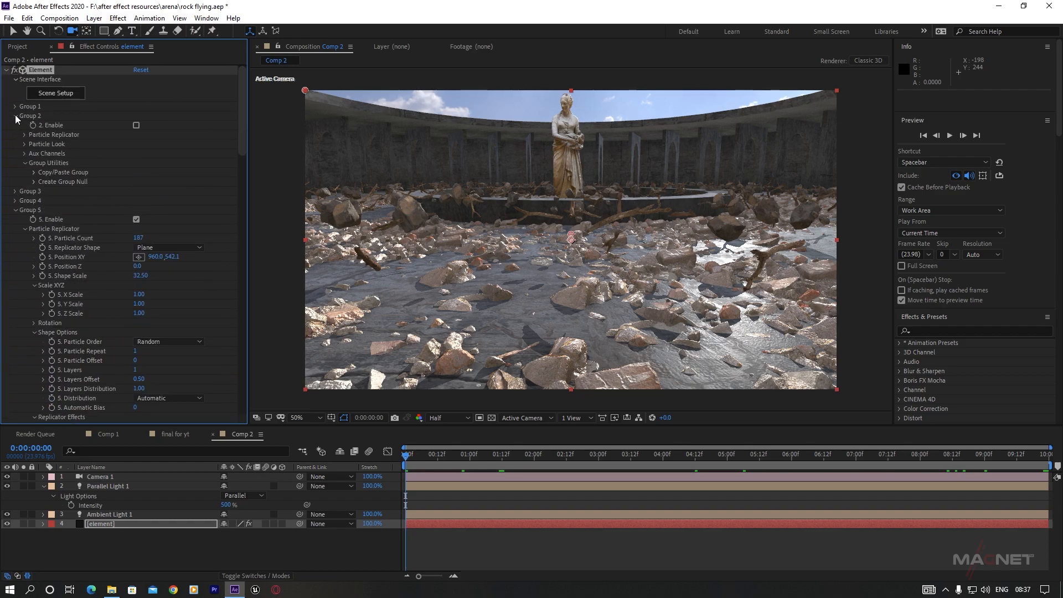
{"action": "left_click", "coordinate": [137, 126]}
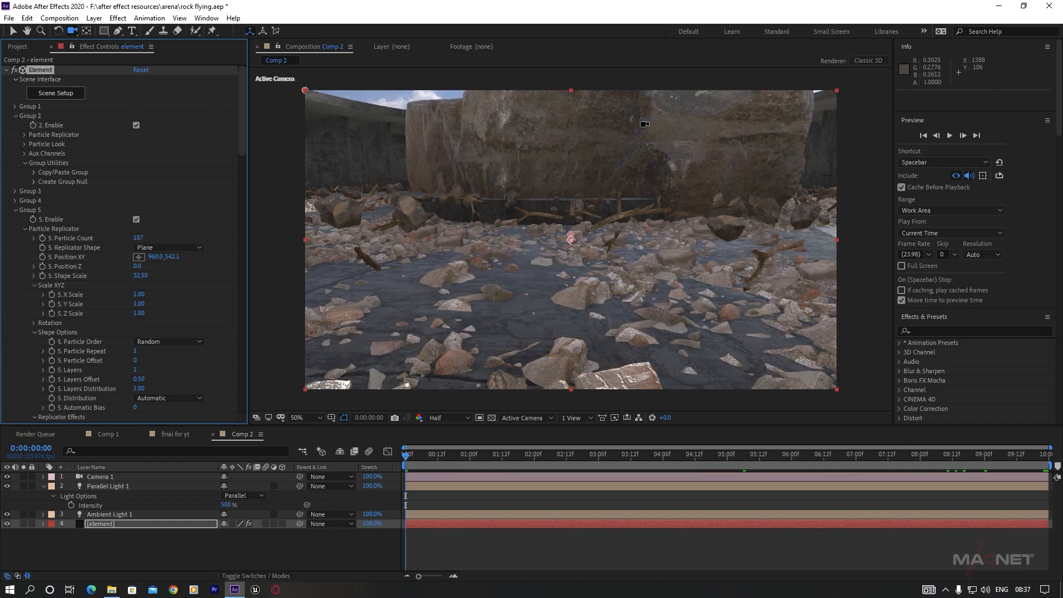
{"action": "left_click", "coordinate": [34, 172]}
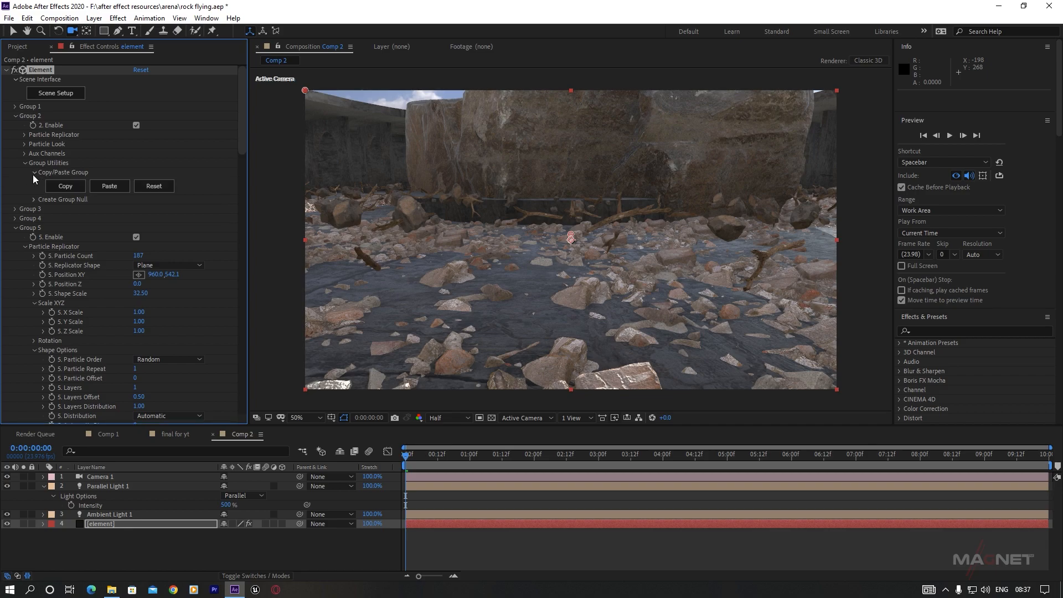
{"action": "left_click", "coordinate": [117, 188]}
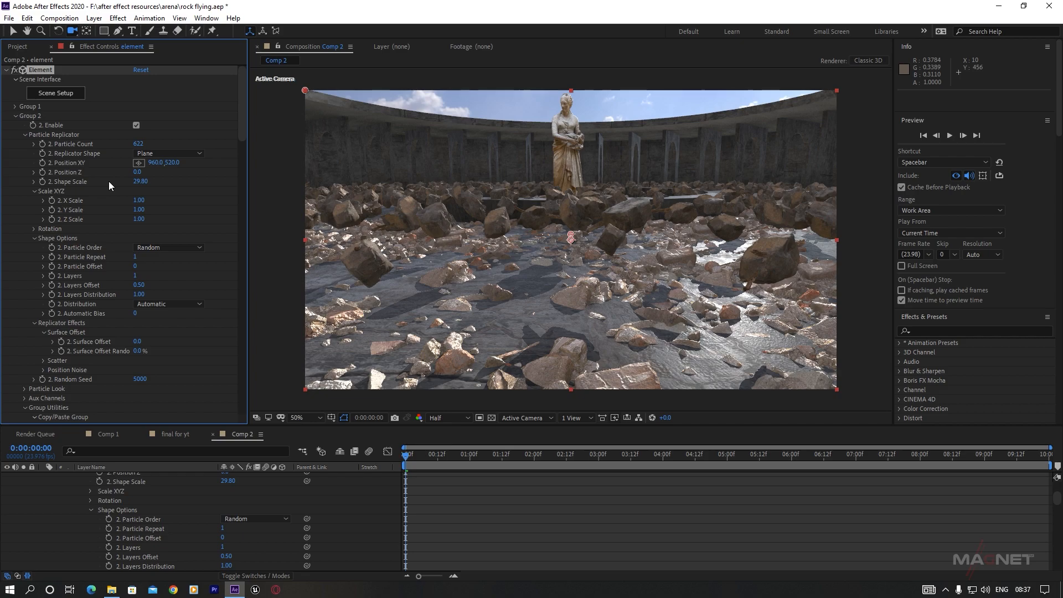
Set group 2's particle count to 166 and its particle size to 0.59.
{"action": "left_click_drag", "start_coordinate": [138, 144], "coordinate": [101, 195]}
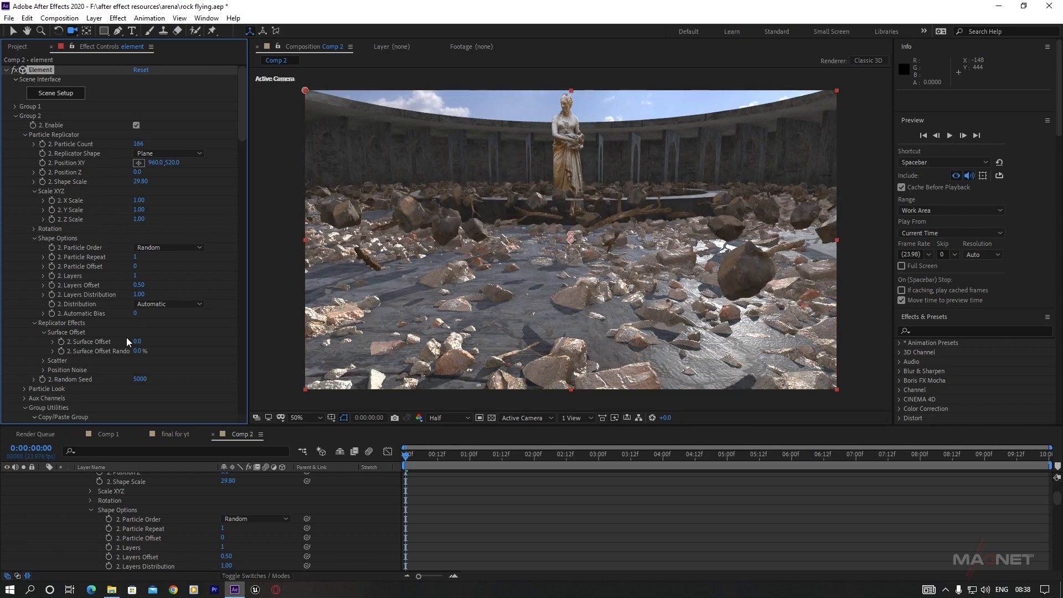
{"action": "scroll", "coordinate": [110, 319], "scroll_direction": "down", "scroll_amount": 3}
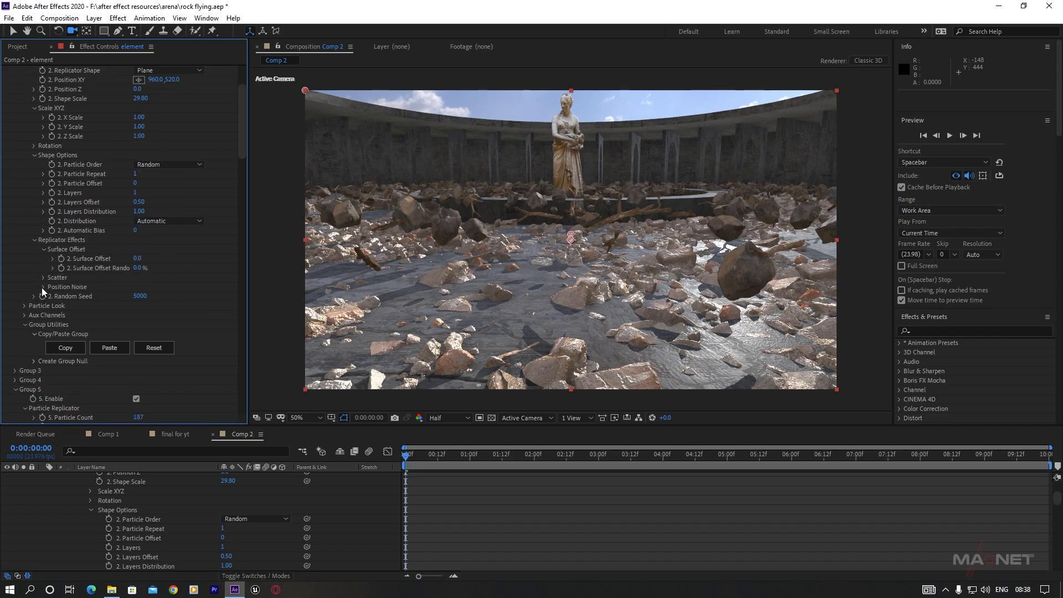
{"action": "left_click", "coordinate": [25, 306]}
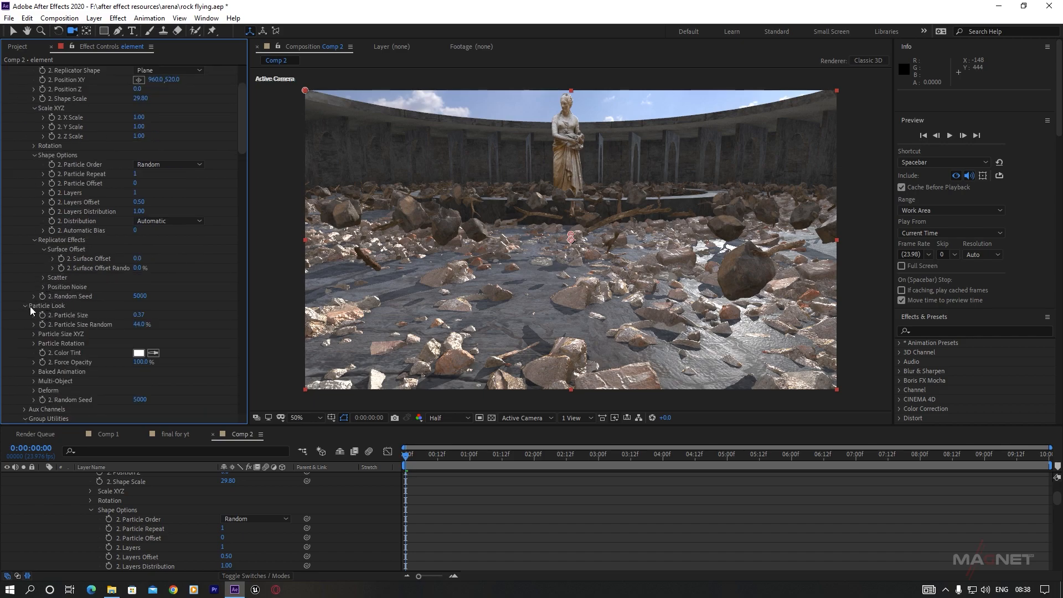
{"action": "left_click_drag", "start_coordinate": [144, 314], "coordinate": [128, 322]}
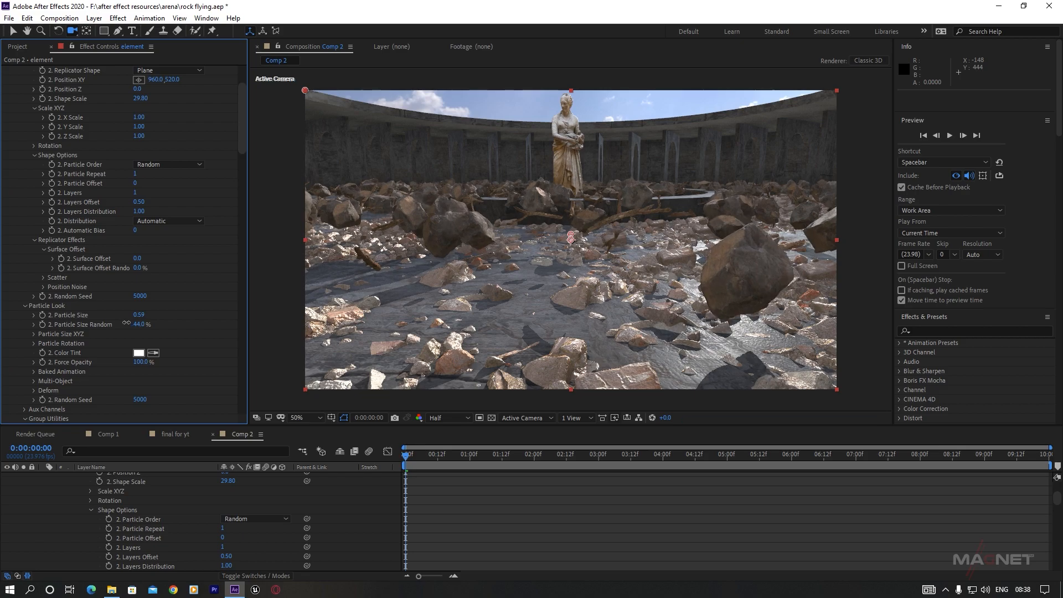
{"action": "left_click_drag", "start_coordinate": [493, 457], "coordinate": [308, 497]}
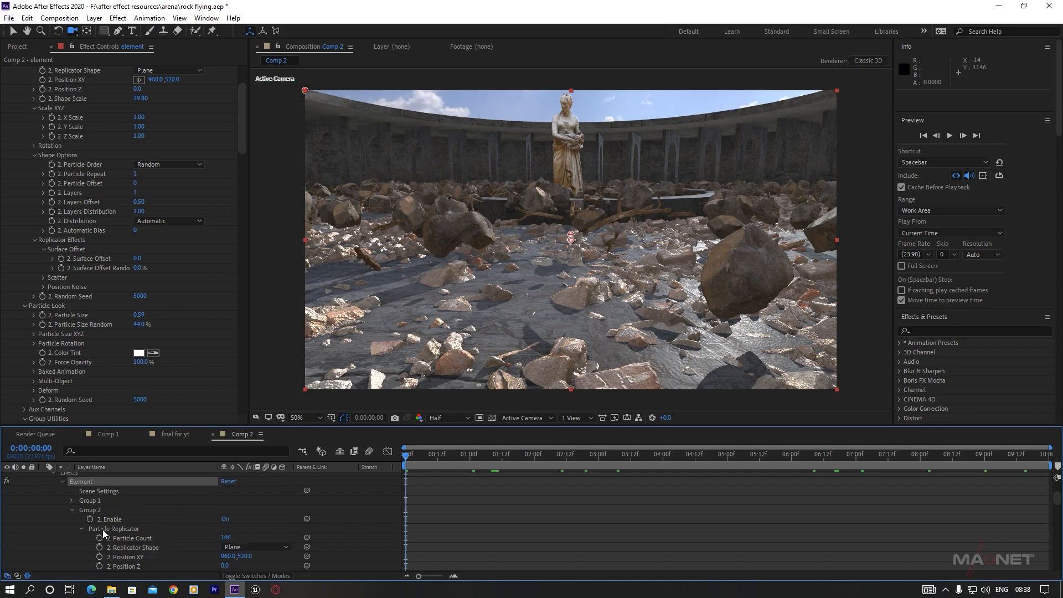
{"action": "scroll", "coordinate": [102, 530], "scroll_direction": "up", "scroll_amount": 5}
{"action": "scroll", "coordinate": [96, 220], "scroll_direction": "up", "scroll_amount": 3}
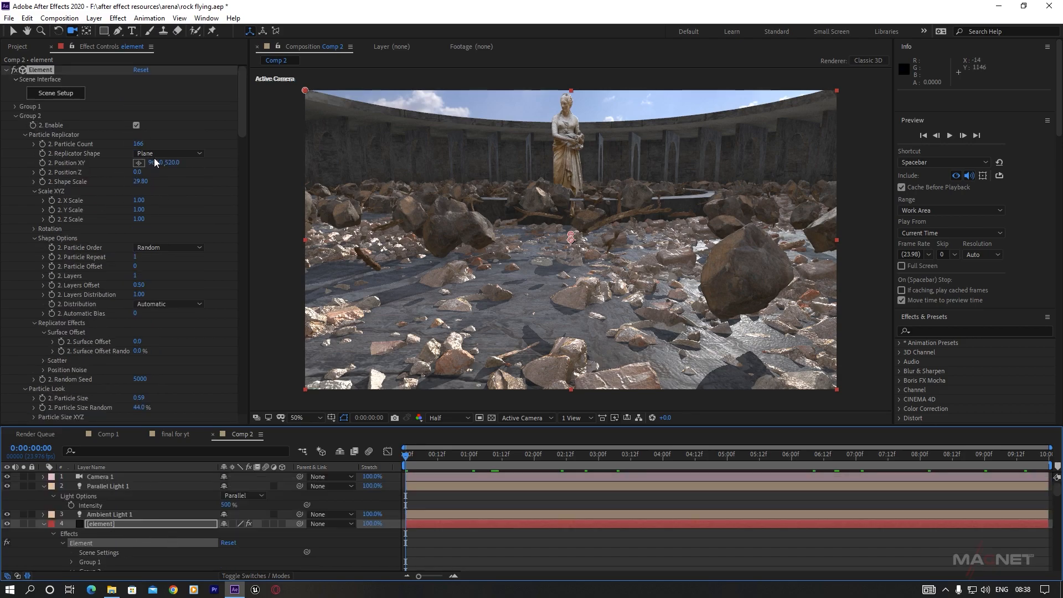
Keyframe group 2's Position XY at 960, 520 on the first frame and lower its Y value at the timeline's end so the rocks rise.
{"action": "left_click", "coordinate": [42, 164]}
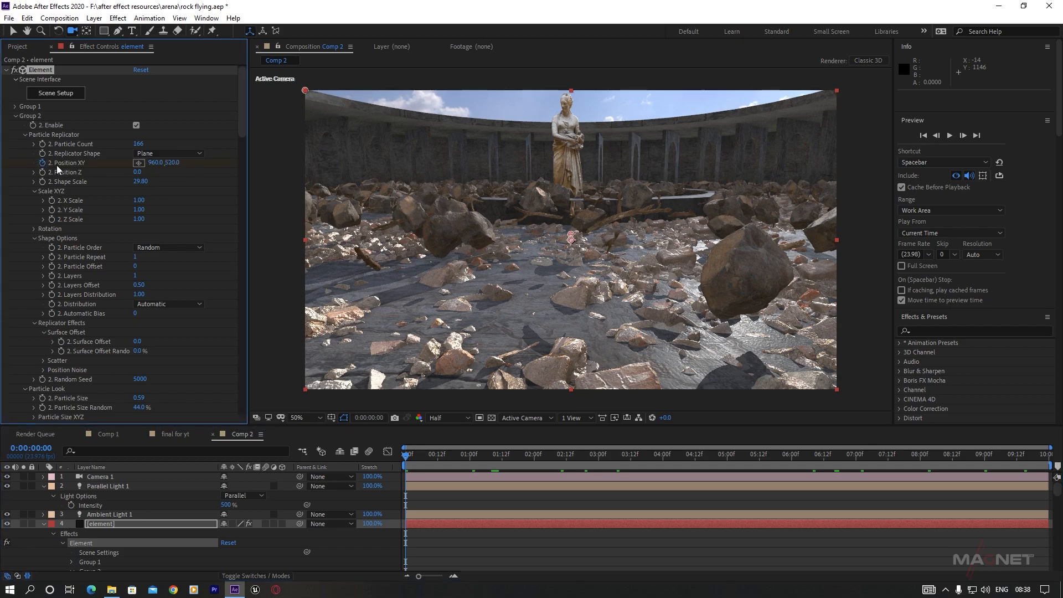
{"action": "left_click_drag", "start_coordinate": [414, 461], "coordinate": [1047, 462]}
{"action": "left_click_drag", "start_coordinate": [173, 162], "coordinate": [80, 178]}
{"action": "left_click", "coordinate": [408, 464]}
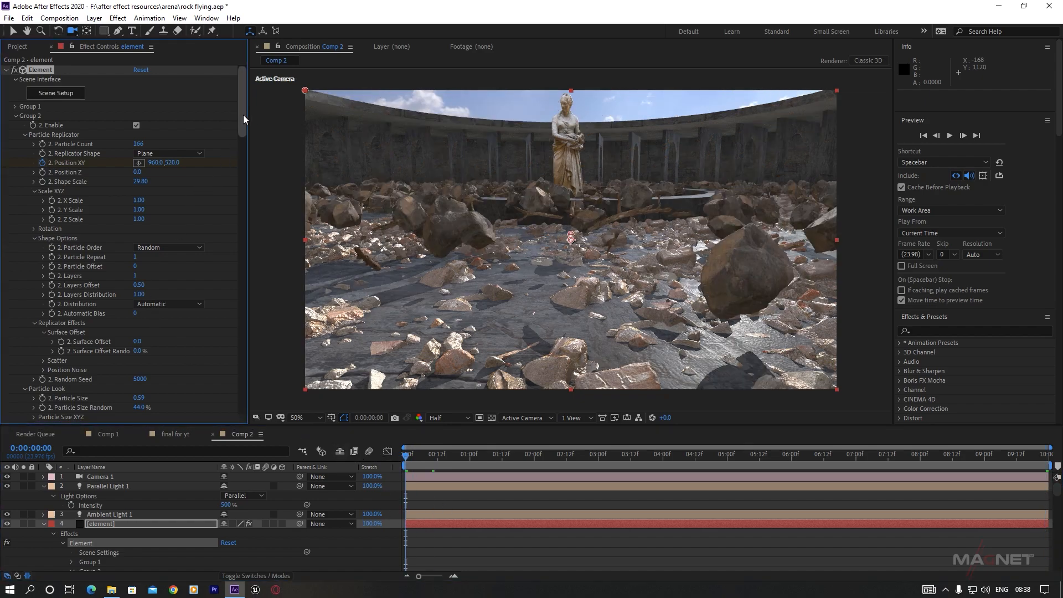
Animate group 2's Y Scatter from -2.7 at the first frame to 6.1 at the last frame, and preview the motion.
{"action": "left_click_drag", "start_coordinate": [244, 118], "coordinate": [244, 157]}
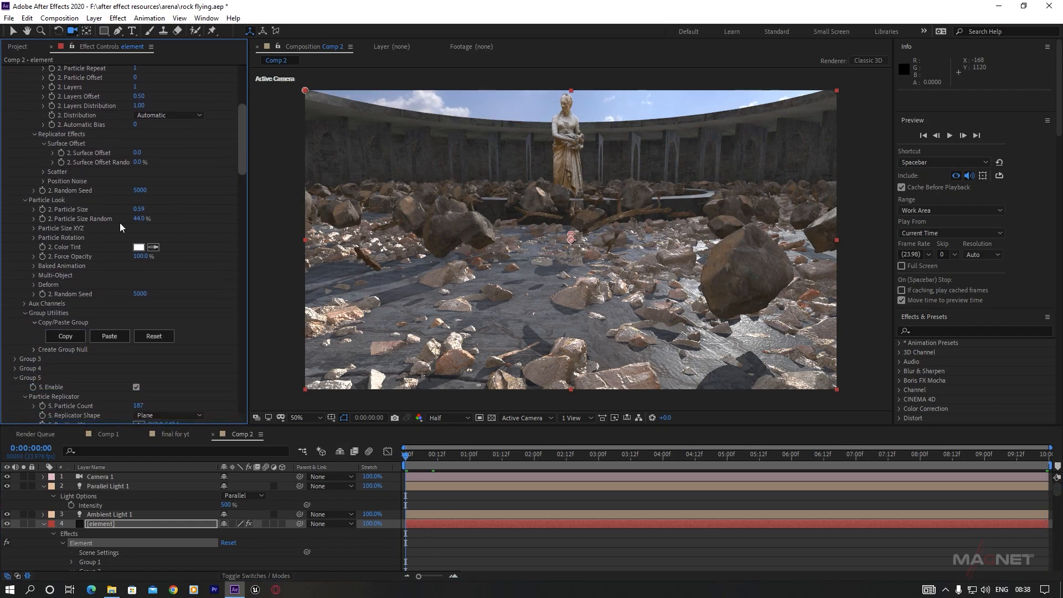
{"action": "left_click", "coordinate": [43, 172]}
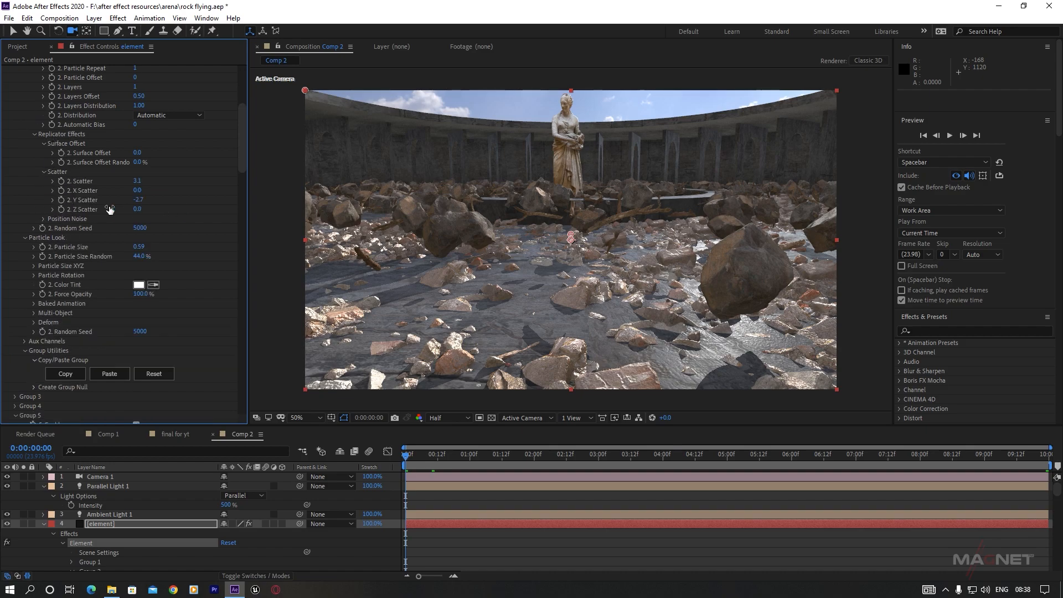
{"action": "left_click", "coordinate": [61, 200]}
{"action": "left_click_drag", "start_coordinate": [479, 456], "coordinate": [1047, 454]}
{"action": "left_click_drag", "start_coordinate": [142, 201], "coordinate": [438, 197]}
{"action": "left_click_drag", "start_coordinate": [532, 197], "coordinate": [586, 197]}
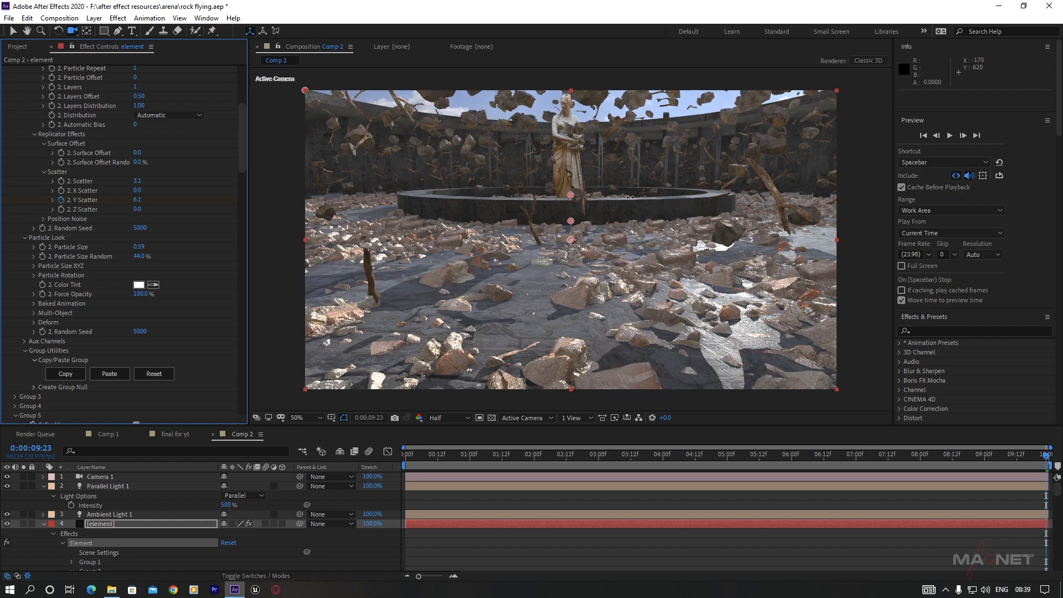
{"action": "left_click_drag", "start_coordinate": [708, 455], "coordinate": [384, 471]}
{"action": "left_click_drag", "start_coordinate": [615, 479], "coordinate": [889, 482]}
{"action": "key", "text": "space"}
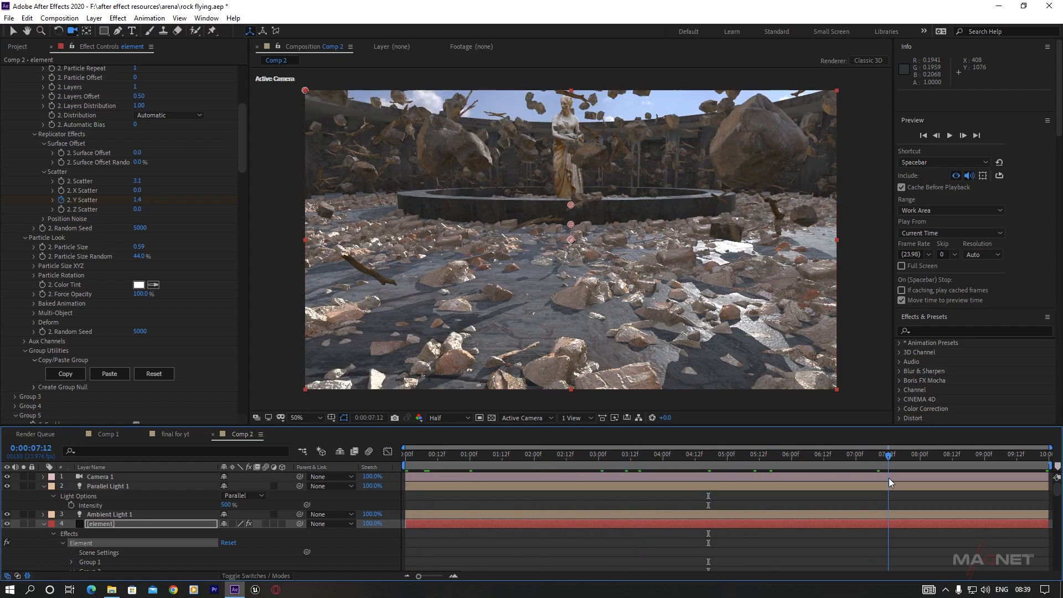
Set group 2's particle count to 109 and its particle size to 0.55, checking the rubble early in the timeline.
{"action": "left_click", "coordinate": [439, 455]}
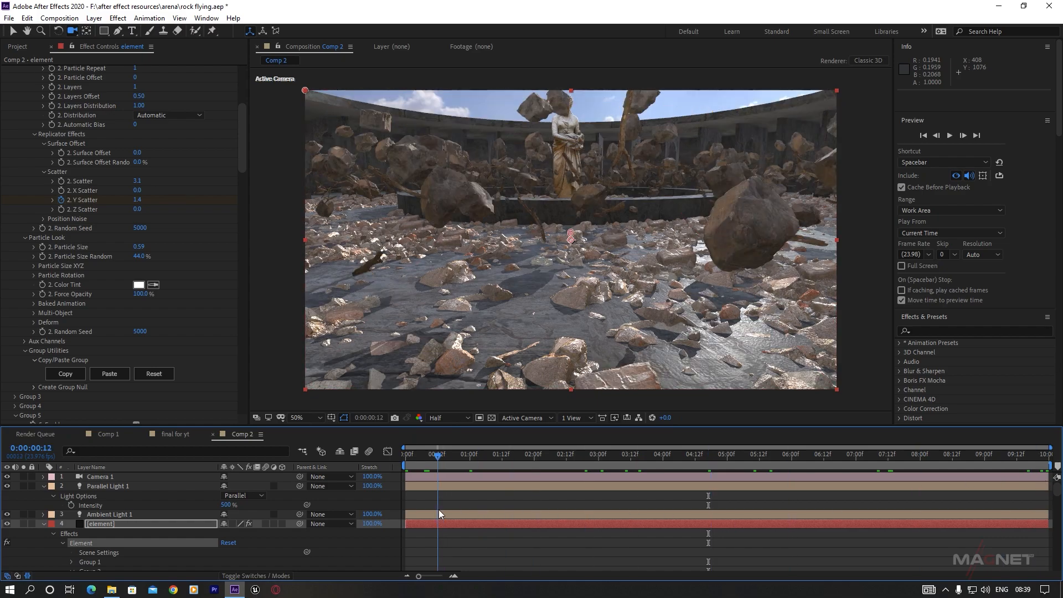
{"action": "scroll", "coordinate": [82, 176], "scroll_direction": "up", "scroll_amount": 5}
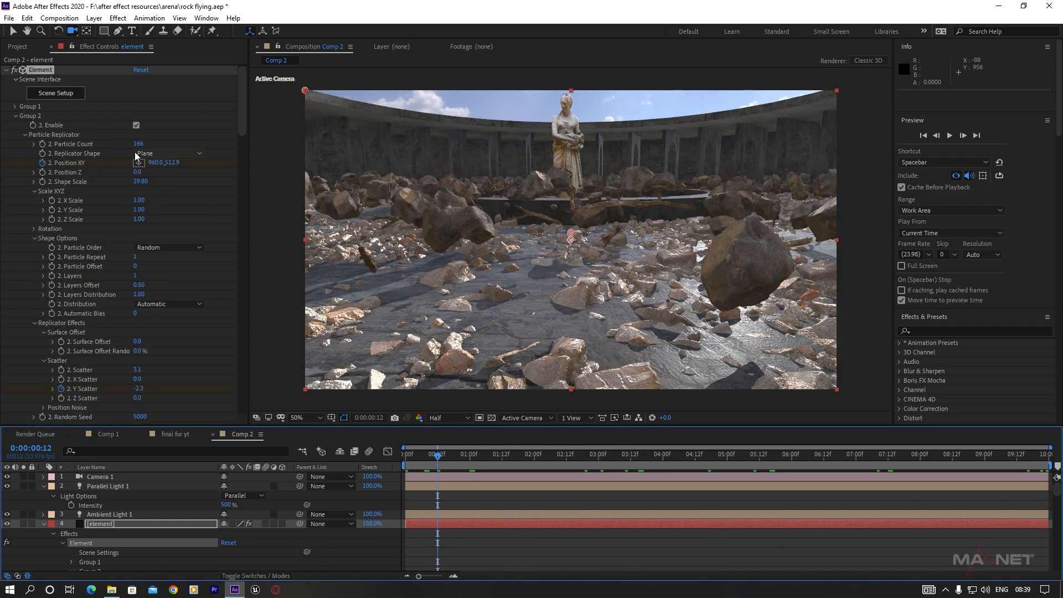
{"action": "left_click_drag", "start_coordinate": [138, 143], "coordinate": [121, 143]}
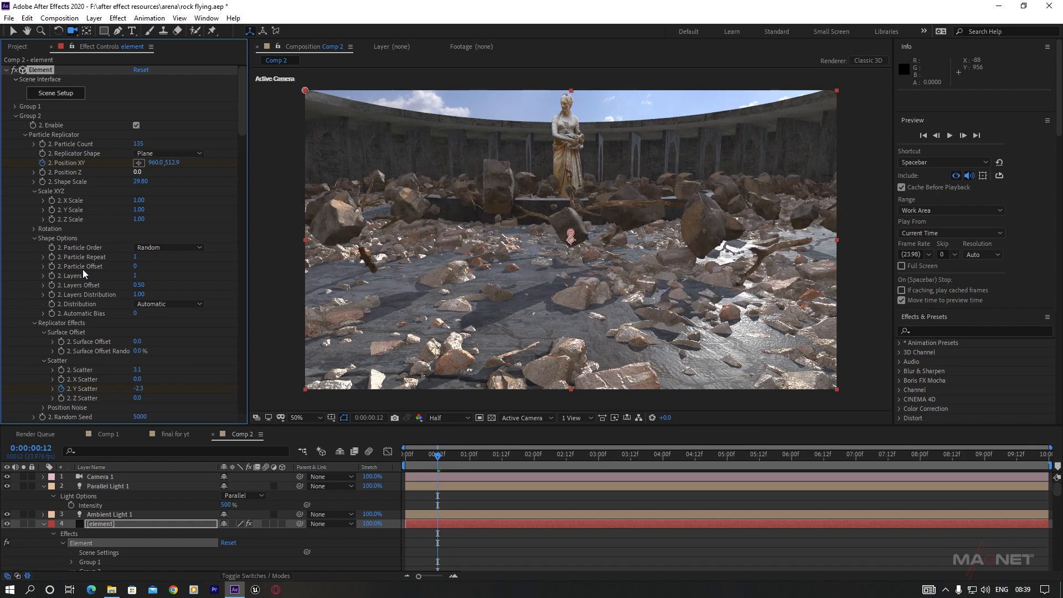
{"action": "scroll", "coordinate": [81, 270], "scroll_direction": "down", "scroll_amount": 5}
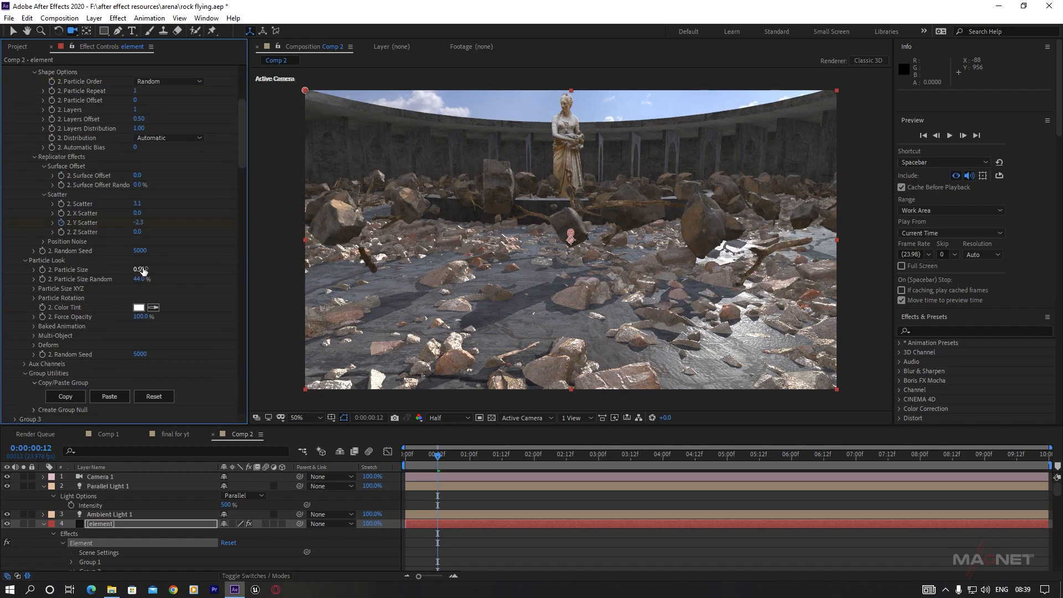
{"action": "left_click_drag", "start_coordinate": [138, 273], "coordinate": [137, 272]}
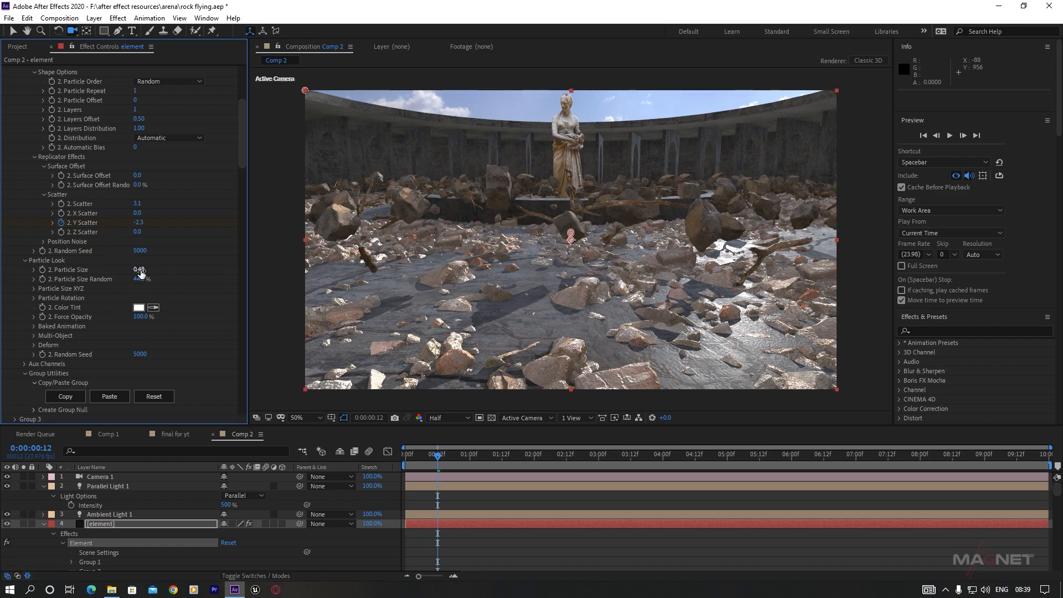
{"action": "scroll", "coordinate": [102, 207], "scroll_direction": "up", "scroll_amount": 5}
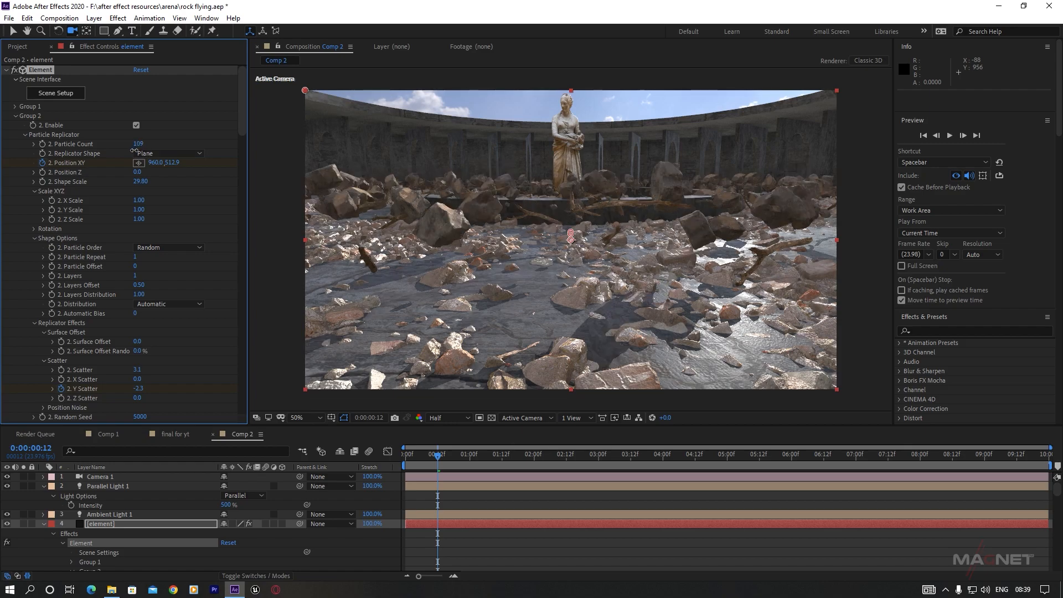
{"action": "left_click", "coordinate": [572, 454]}
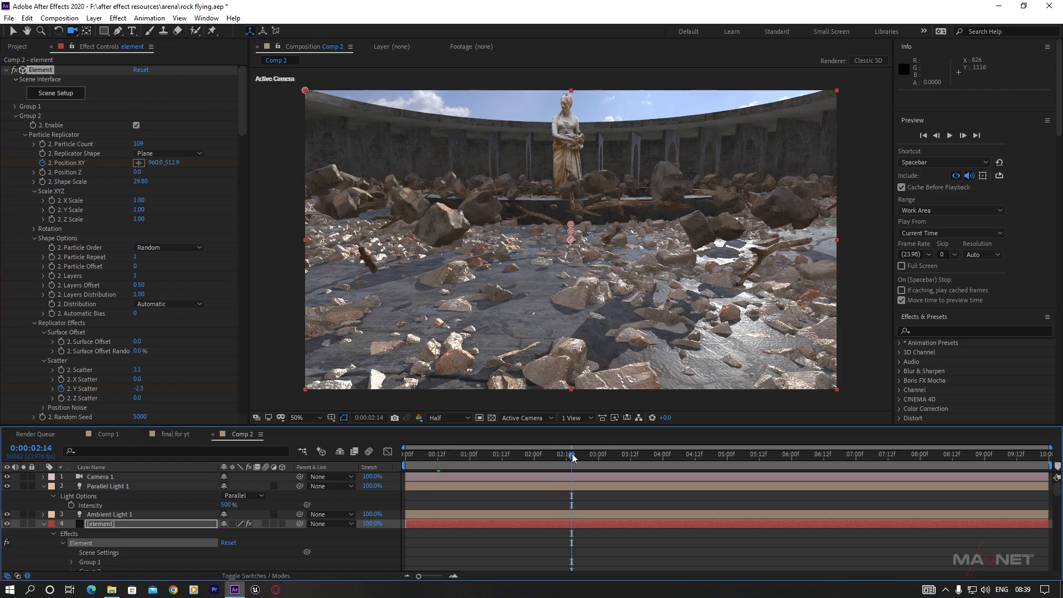
{"action": "left_click_drag", "start_coordinate": [573, 458], "coordinate": [550, 551]}
Animate group 2's particle Rotation Random from 75° at the first frame to 270° at the last frame.
{"action": "left_click_drag", "start_coordinate": [510, 454], "coordinate": [406, 454]}
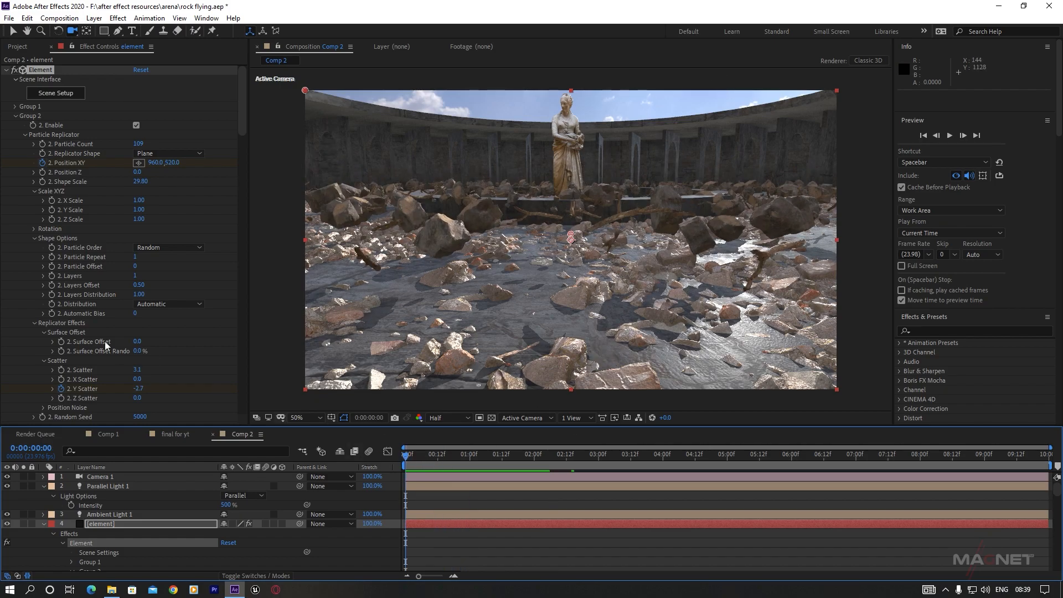
{"action": "left_click_drag", "start_coordinate": [244, 94], "coordinate": [244, 149]}
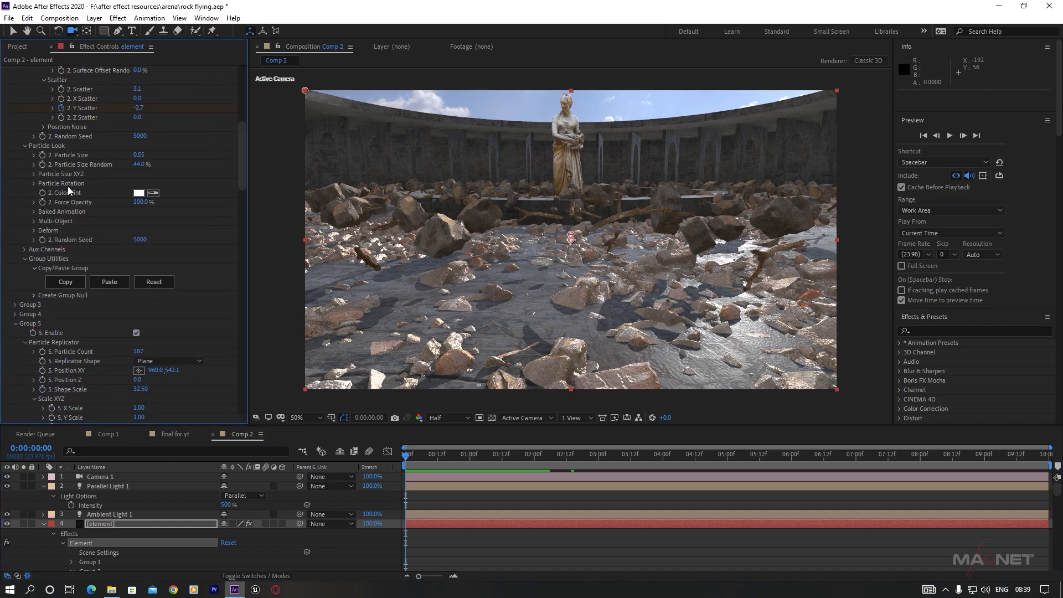
{"action": "left_click", "coordinate": [34, 183]}
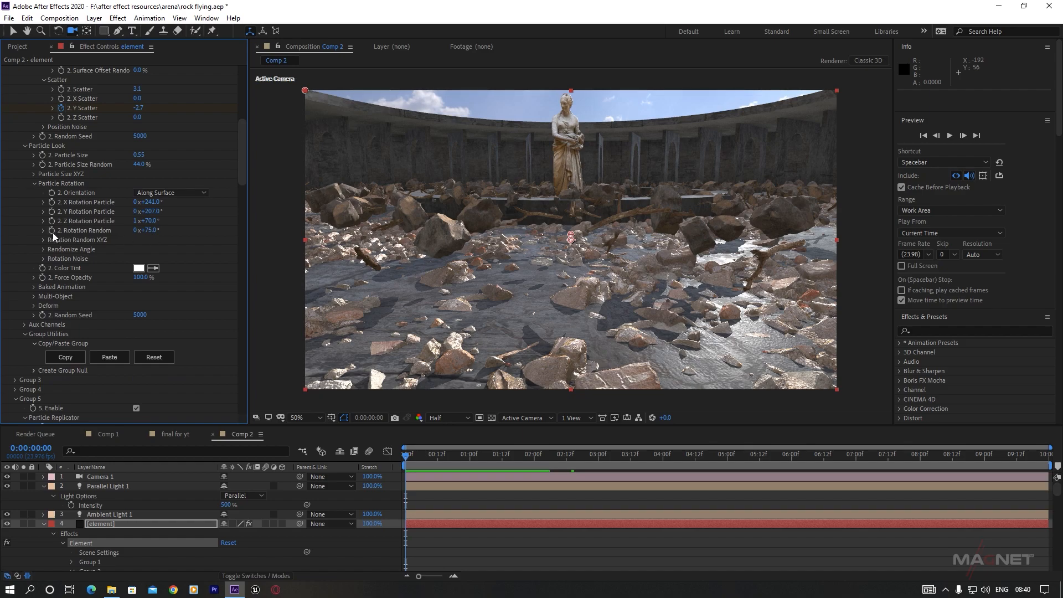
{"action": "left_click_drag", "start_coordinate": [443, 456], "coordinate": [1047, 457]}
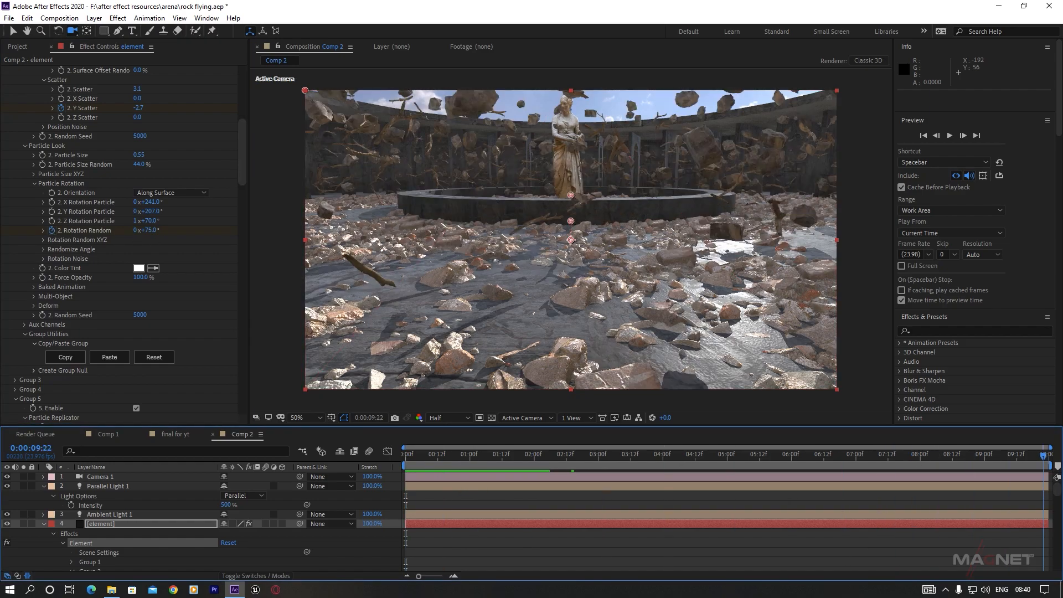
{"action": "left_click_drag", "start_coordinate": [156, 236], "coordinate": [271, 242]}
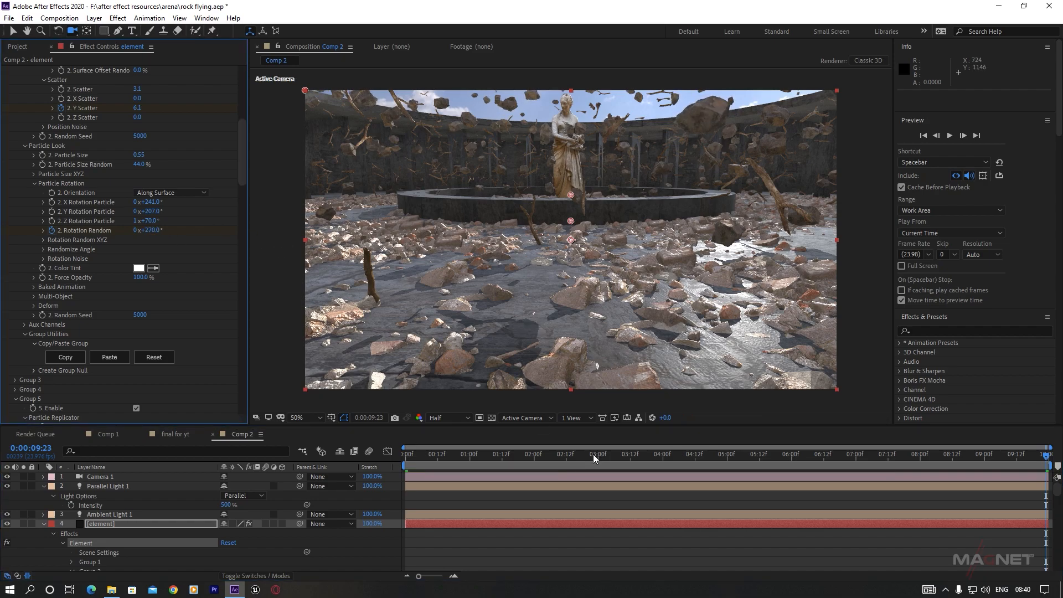
Preview the rising and rotating rubble across the timeline, and return to the first frame.
{"action": "left_click", "coordinate": [593, 454]}
{"action": "left_click", "coordinate": [432, 454]}
{"action": "key", "text": "Home"}
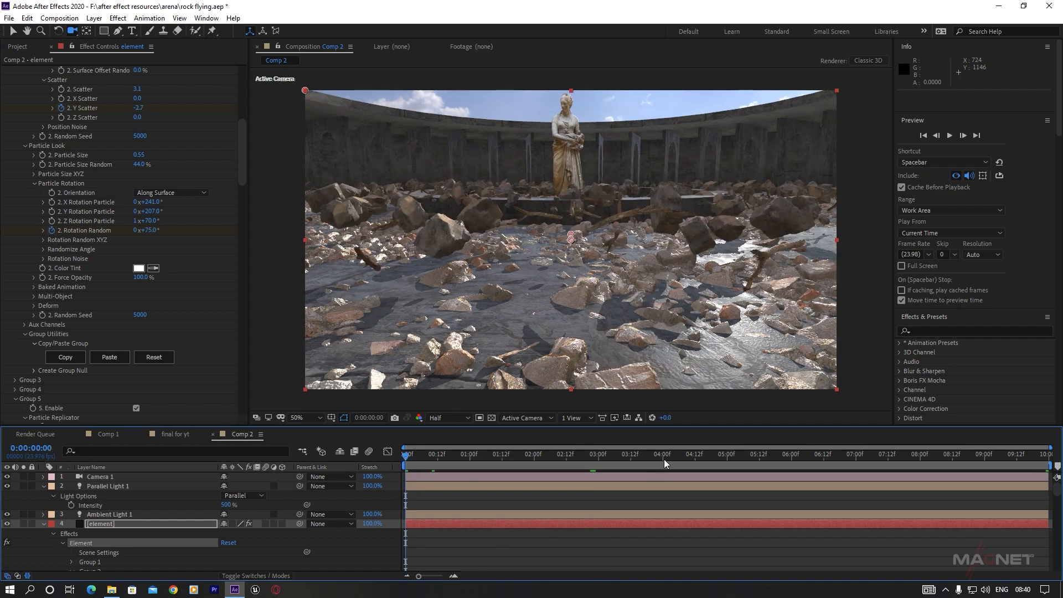
{"action": "left_click_drag", "start_coordinate": [663, 459], "coordinate": [329, 473]}
{"action": "key", "text": "space"}
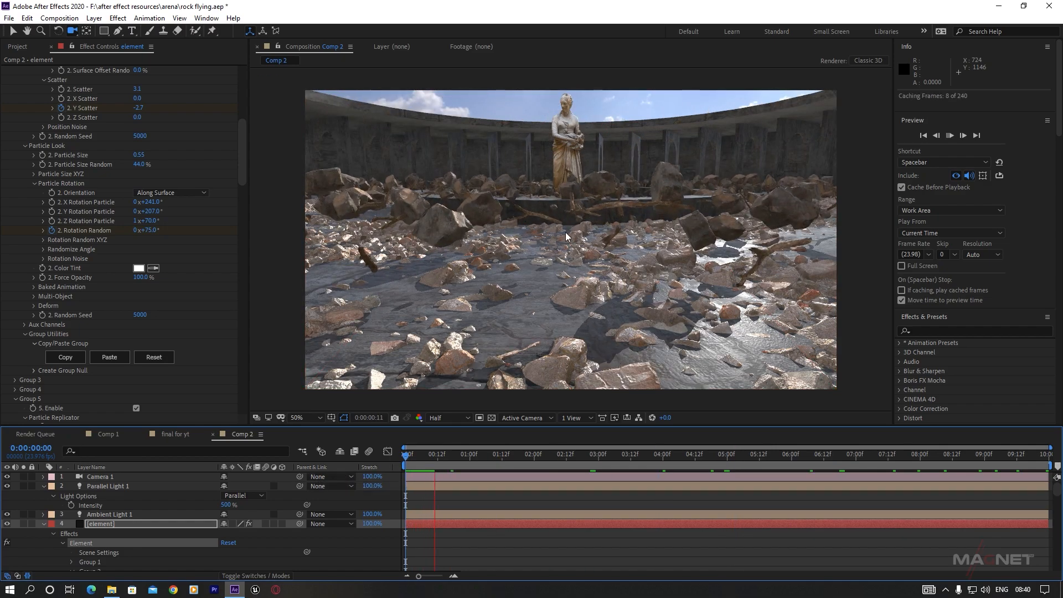
{"action": "key", "text": "space"}
{"action": "left_click_drag", "start_coordinate": [804, 465], "coordinate": [303, 466]}
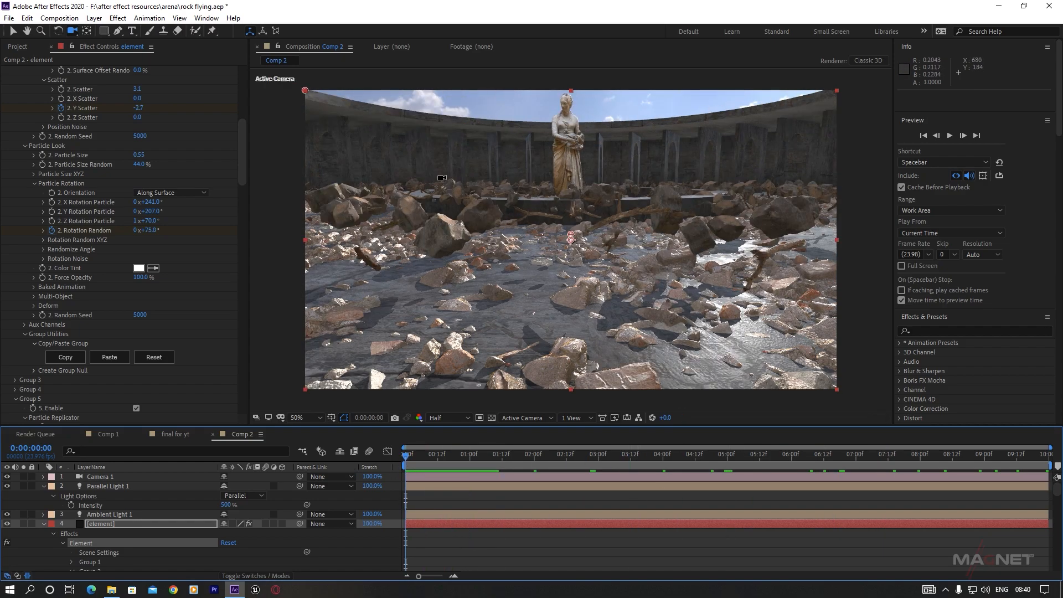
Collapse the element layer and pull Camera 1 back until the view looks between two foreground pillars.
{"action": "left_click", "coordinate": [43, 524]}
{"action": "left_click", "coordinate": [84, 477]}
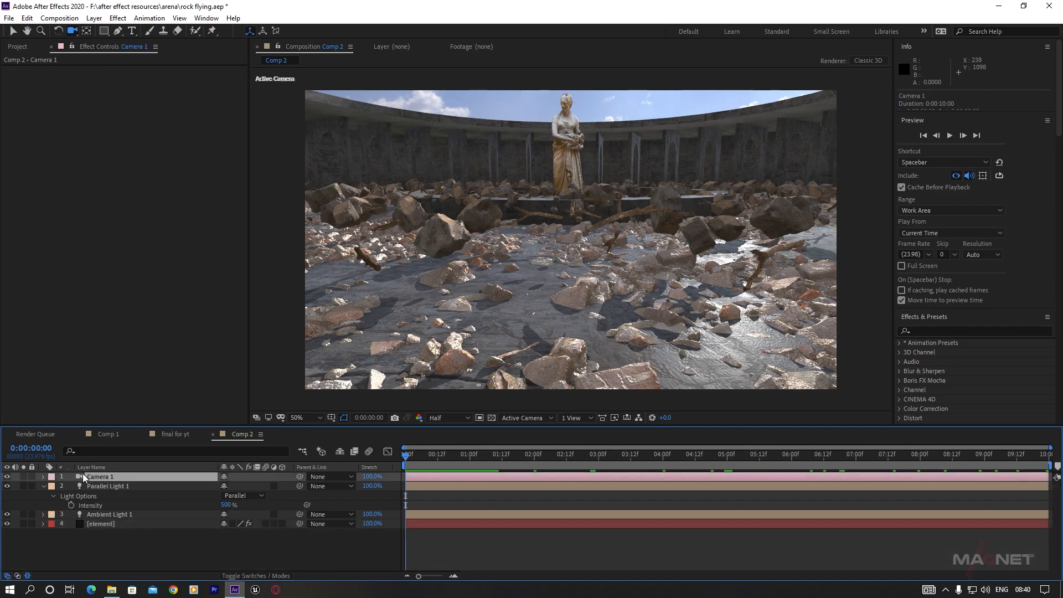
{"action": "left_click_drag", "start_coordinate": [654, 261], "coordinate": [608, 279]}
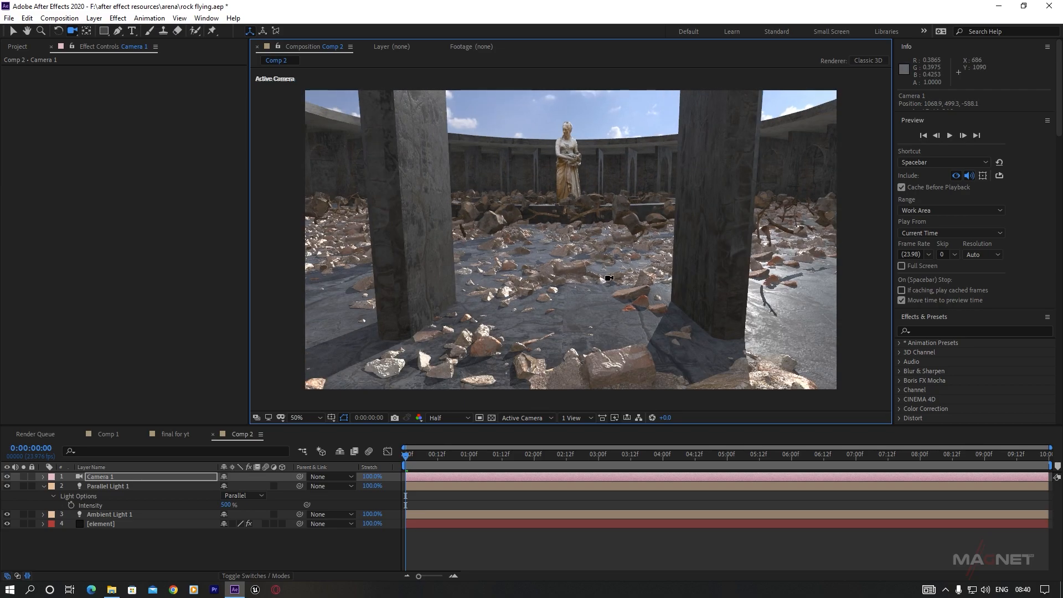
Add a new null object above the Camera 1 layer.
{"action": "left_click", "coordinate": [118, 477]}
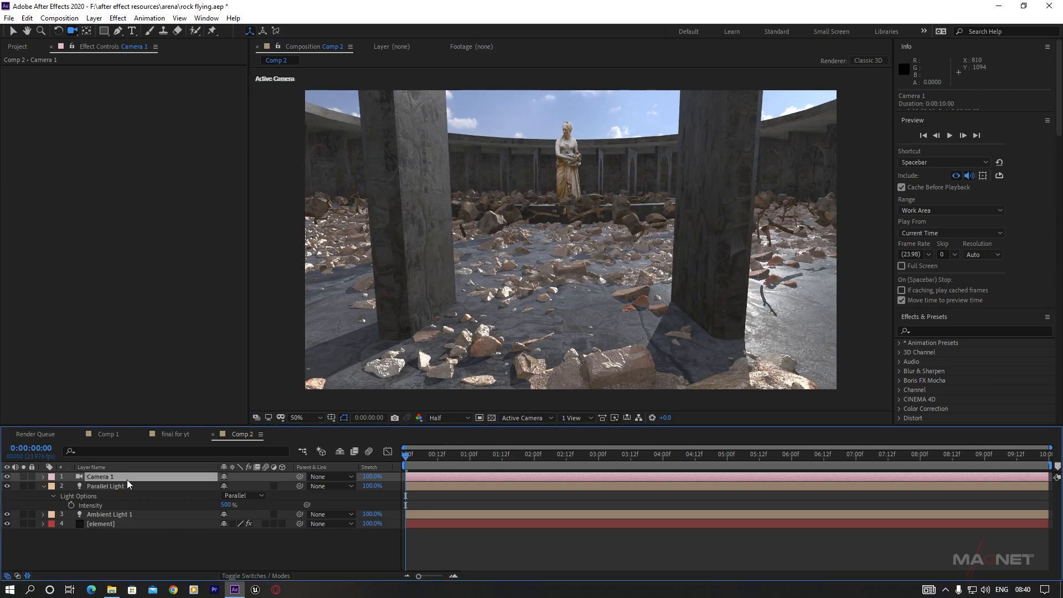
{"action": "left_click", "coordinate": [94, 18]}
{"action": "mouse_move", "coordinate": [110, 31]}
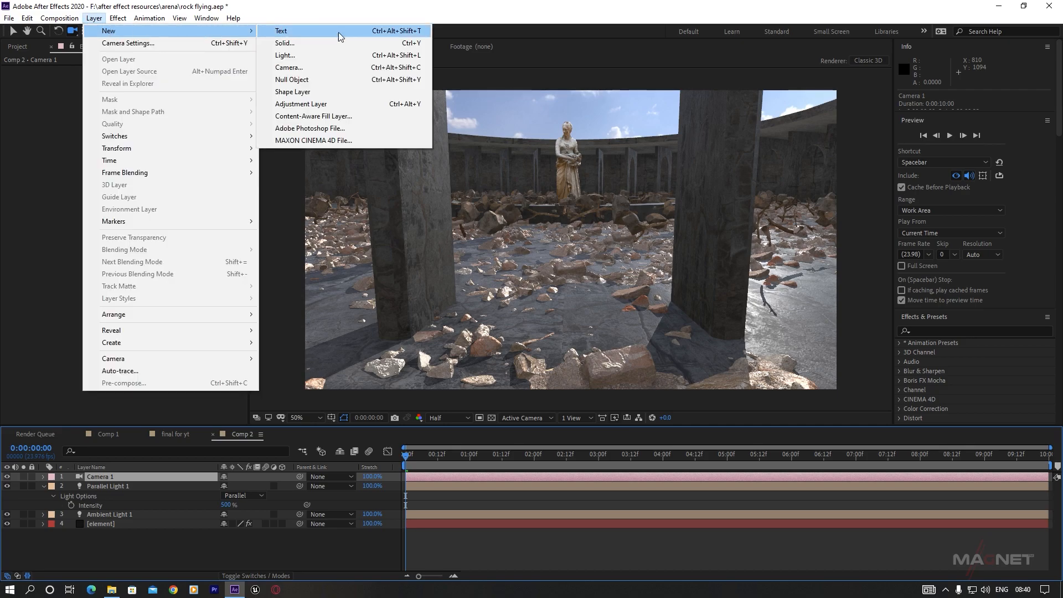
{"action": "left_click", "coordinate": [292, 80]}
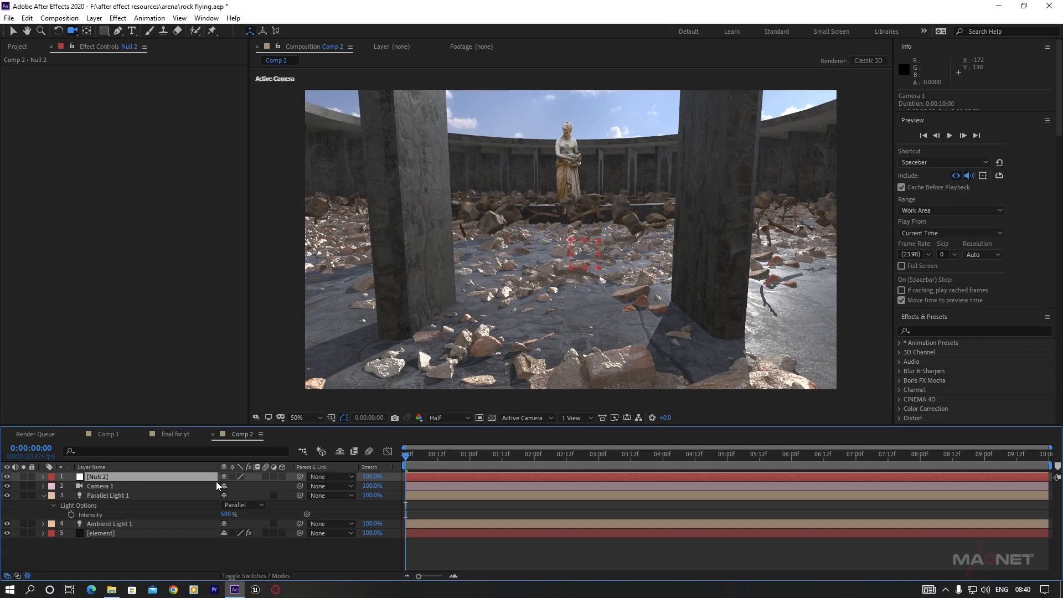
Turn the null into a 3D layer named cam_control and parent Camera 1 to it.
{"action": "left_click", "coordinate": [282, 477]}
{"action": "left_click", "coordinate": [107, 477]}
{"action": "key", "text": "Return"}
{"action": "type", "text": "cam_control"}
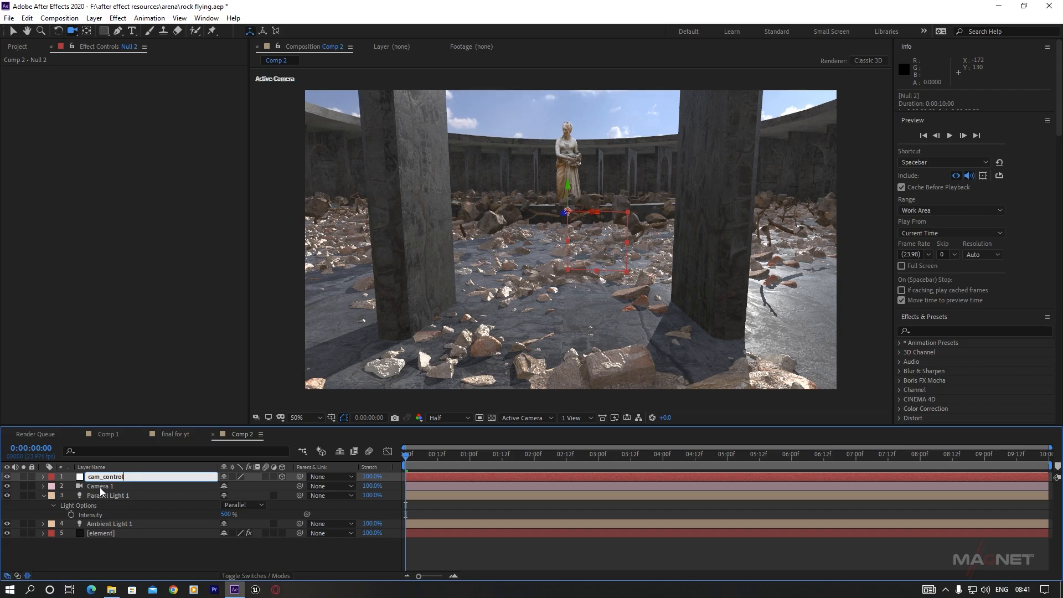
{"action": "left_click", "coordinate": [100, 487]}
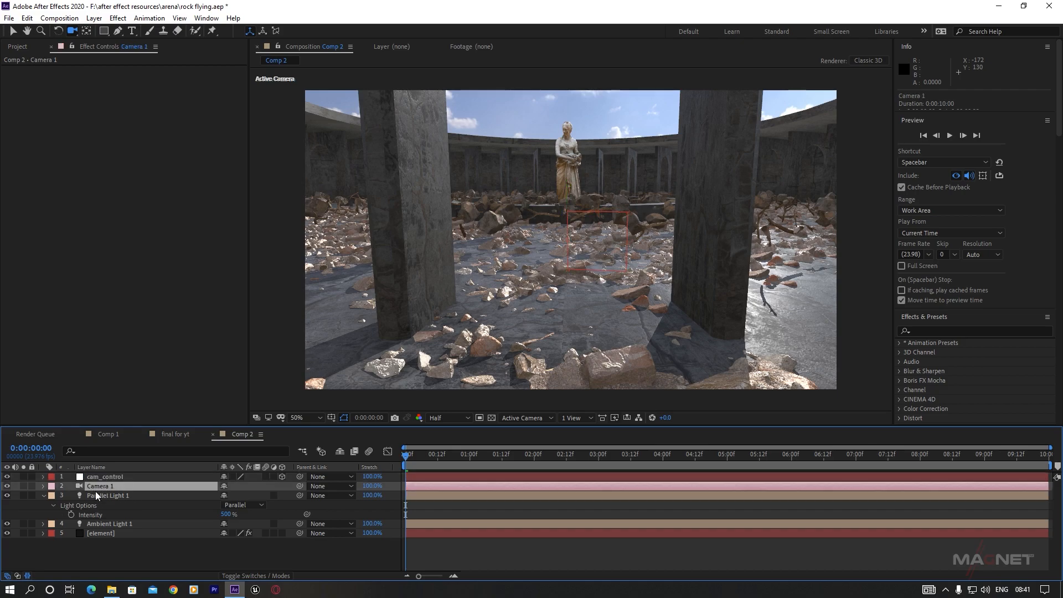
{"action": "left_click_drag", "start_coordinate": [301, 486], "coordinate": [117, 477]}
Animate cam_control's Z position from -6 at the first frame to 264 at 0:00:09:23.
{"action": "left_click", "coordinate": [116, 477]}
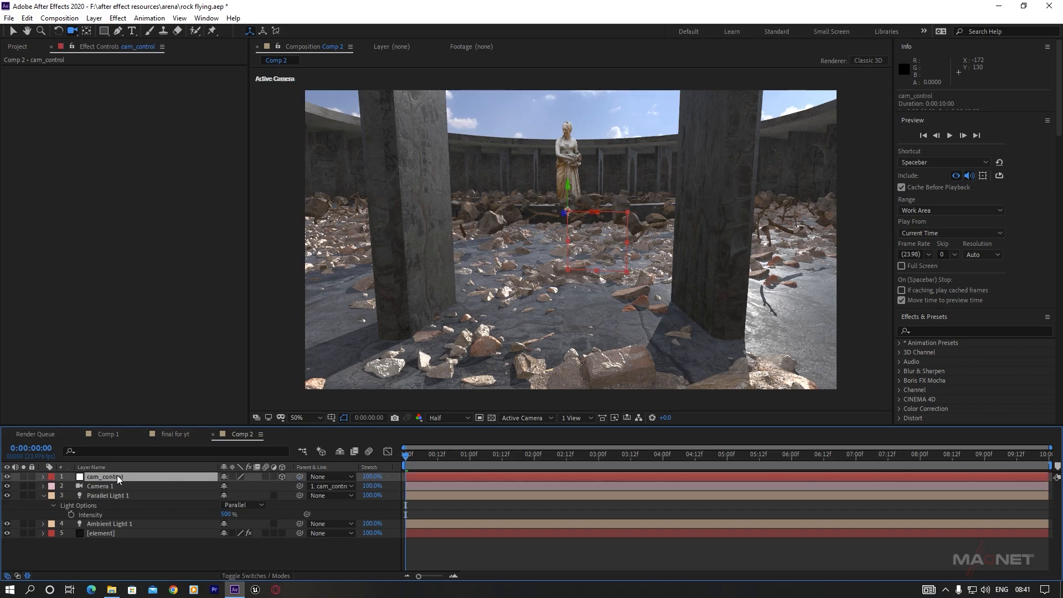
{"action": "key", "text": "p"}
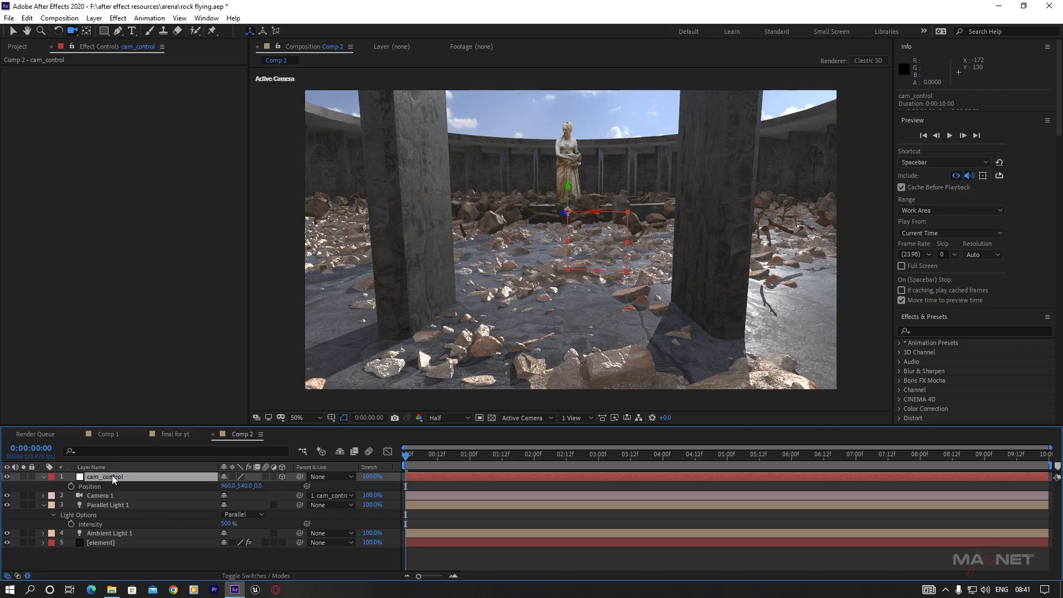
{"action": "left_click_drag", "start_coordinate": [261, 492], "coordinate": [457, 458]}
{"action": "left_click", "coordinate": [70, 486]}
{"action": "left_click_drag", "start_coordinate": [406, 460], "coordinate": [1047, 459]}
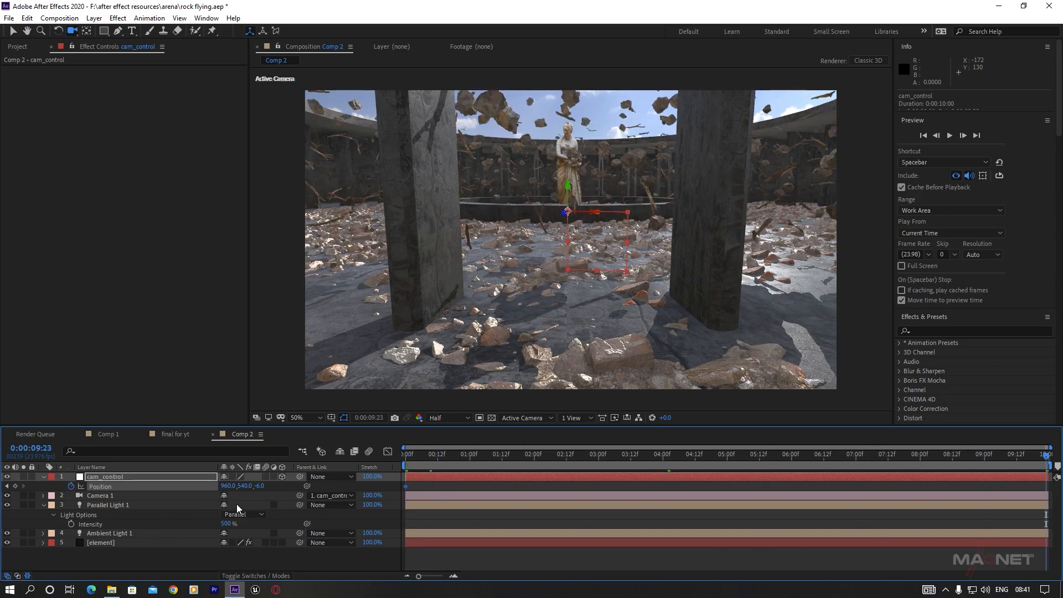
{"action": "left_click_drag", "start_coordinate": [290, 486], "coordinate": [402, 480]}
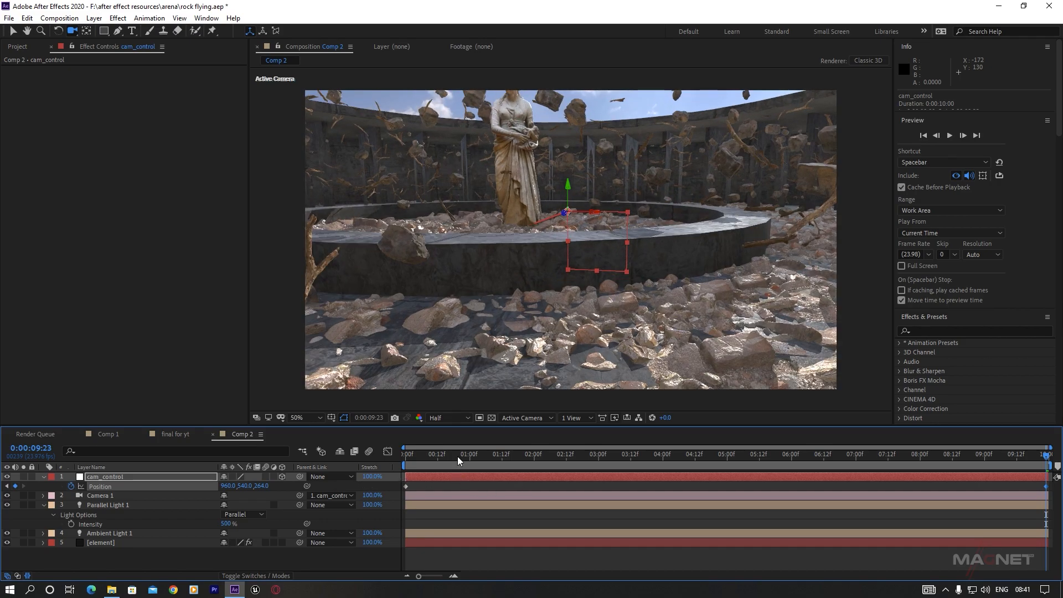
At the first frame, set Camera 1's Y Rotation to -7° and add an X Rotation keyframe of -17°.
{"action": "left_click_drag", "start_coordinate": [458, 457], "coordinate": [363, 459]}
{"action": "left_click", "coordinate": [125, 496]}
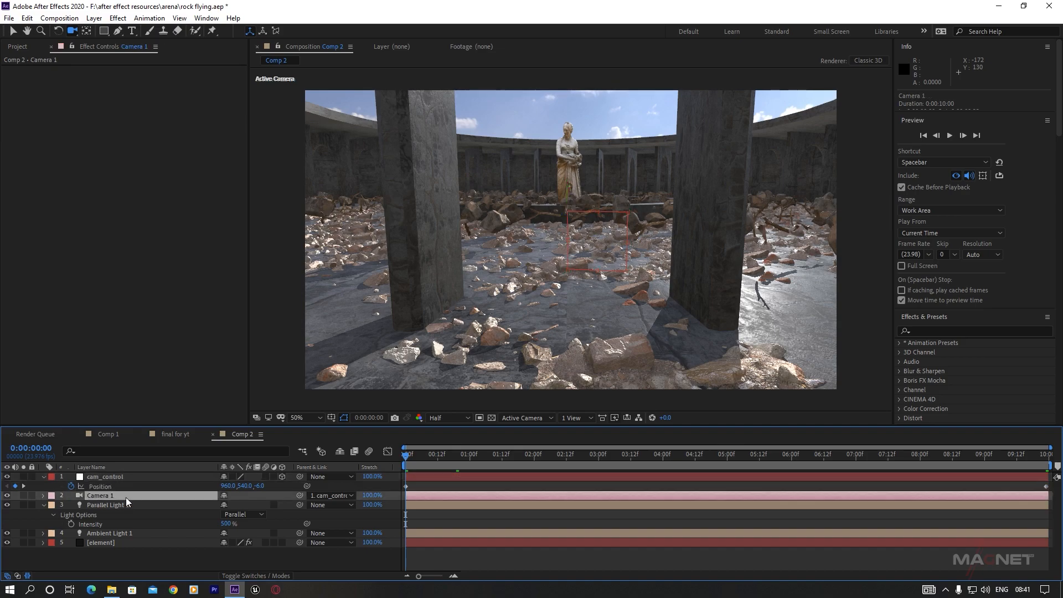
{"action": "key", "text": "r"}
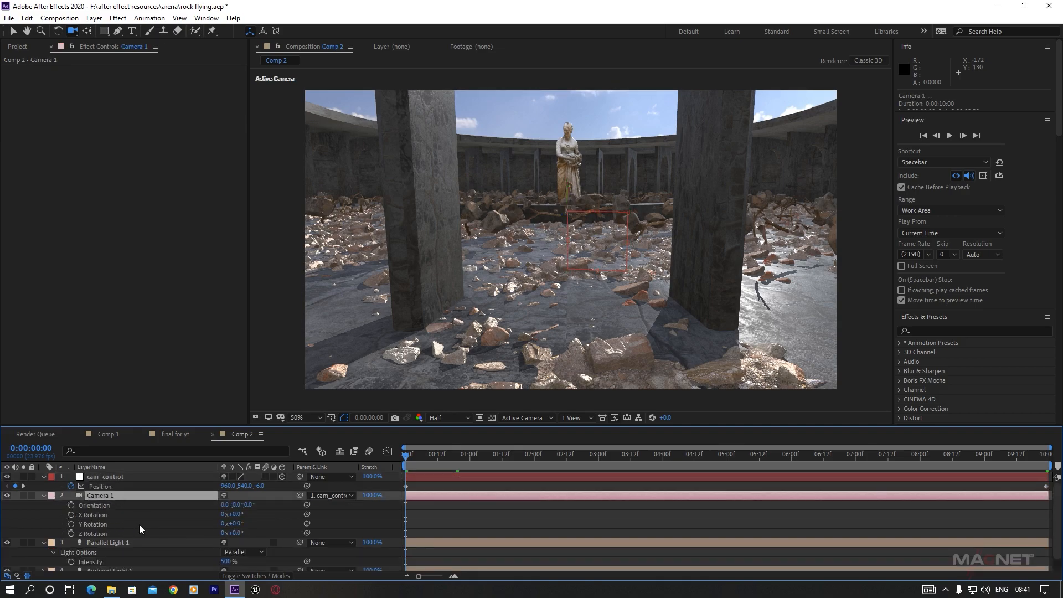
{"action": "left_click_drag", "start_coordinate": [236, 526], "coordinate": [235, 526]}
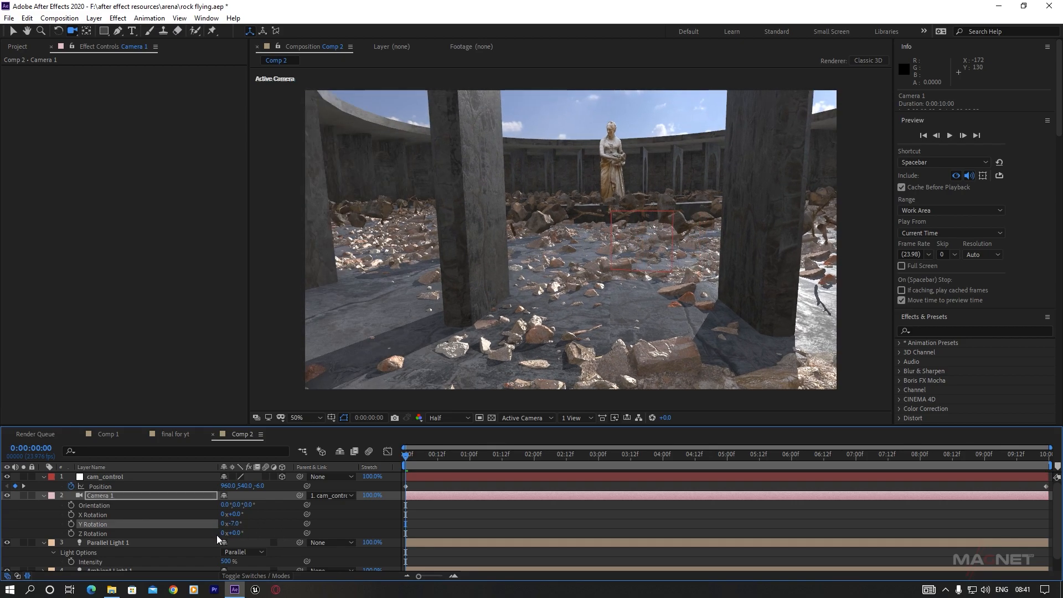
{"action": "left_click", "coordinate": [71, 515]}
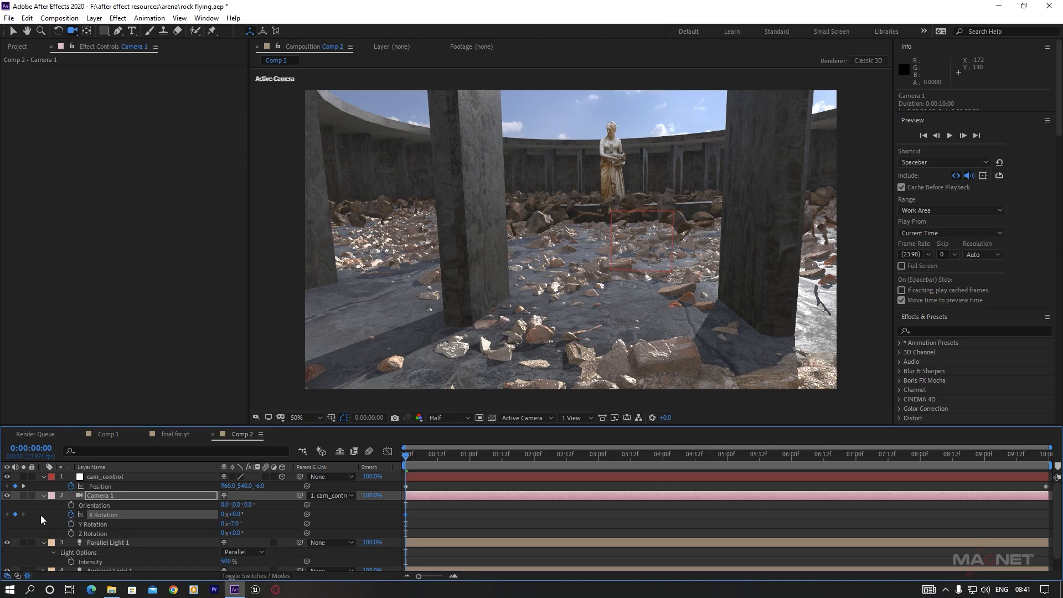
{"action": "left_click_drag", "start_coordinate": [242, 514], "coordinate": [234, 521]}
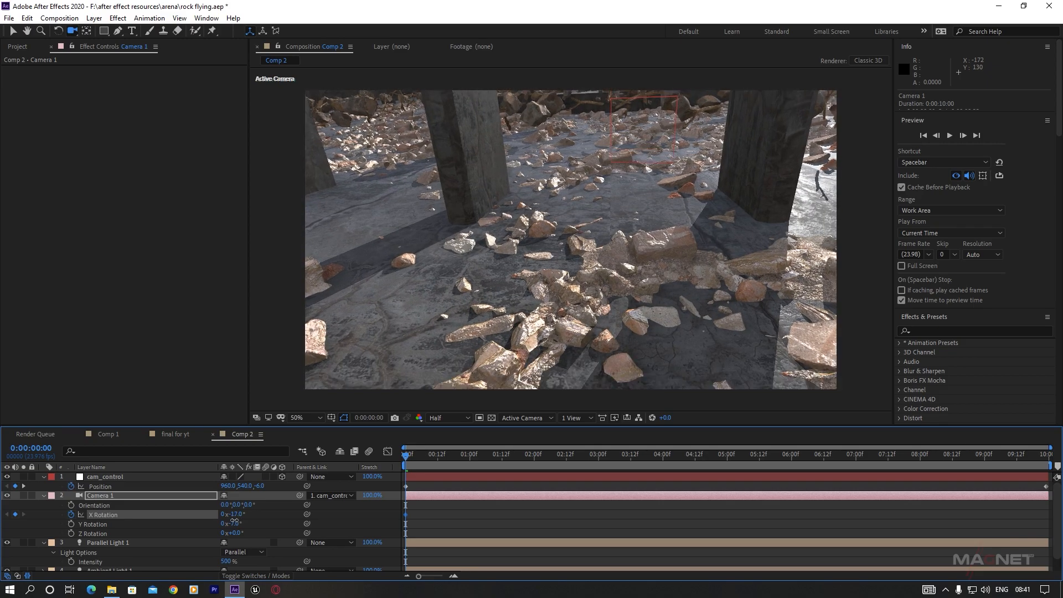
Set cam_control's Y position to 551 and keyframe Camera 1's X Rotation at 20° at 0:00:09:23.
{"action": "left_click", "coordinate": [107, 485]}
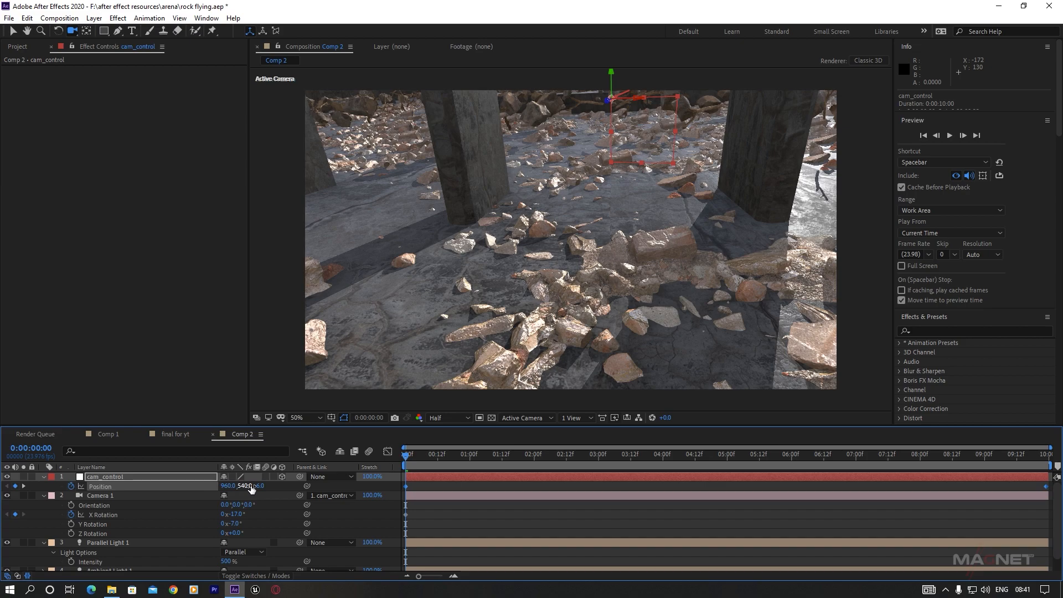
{"action": "left_click_drag", "start_coordinate": [246, 485], "coordinate": [252, 486]}
{"action": "left_click_drag", "start_coordinate": [448, 456], "coordinate": [1047, 454]}
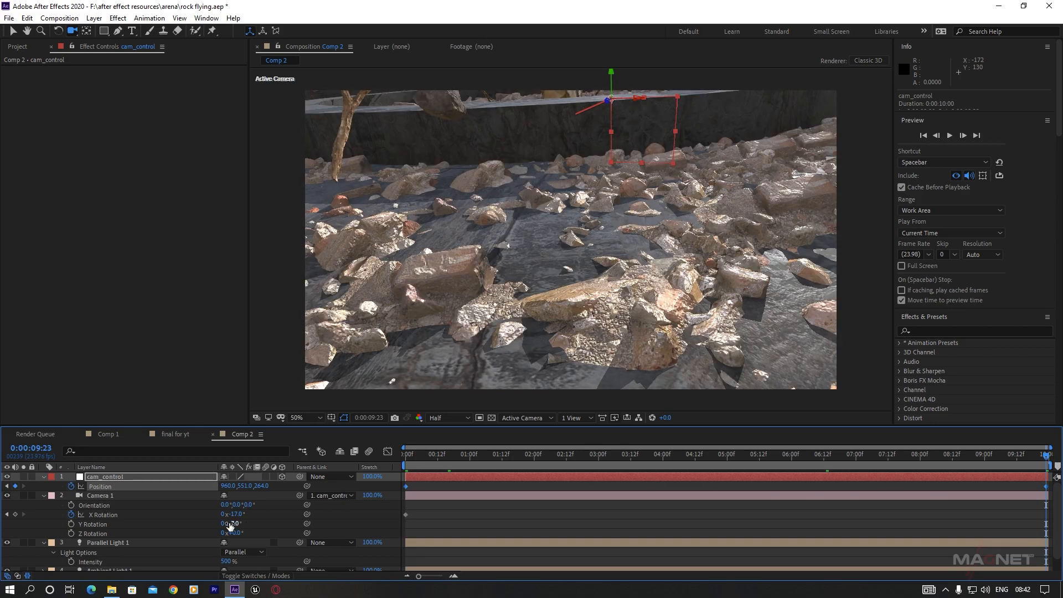
{"action": "left_click_drag", "start_coordinate": [231, 515], "coordinate": [255, 513]}
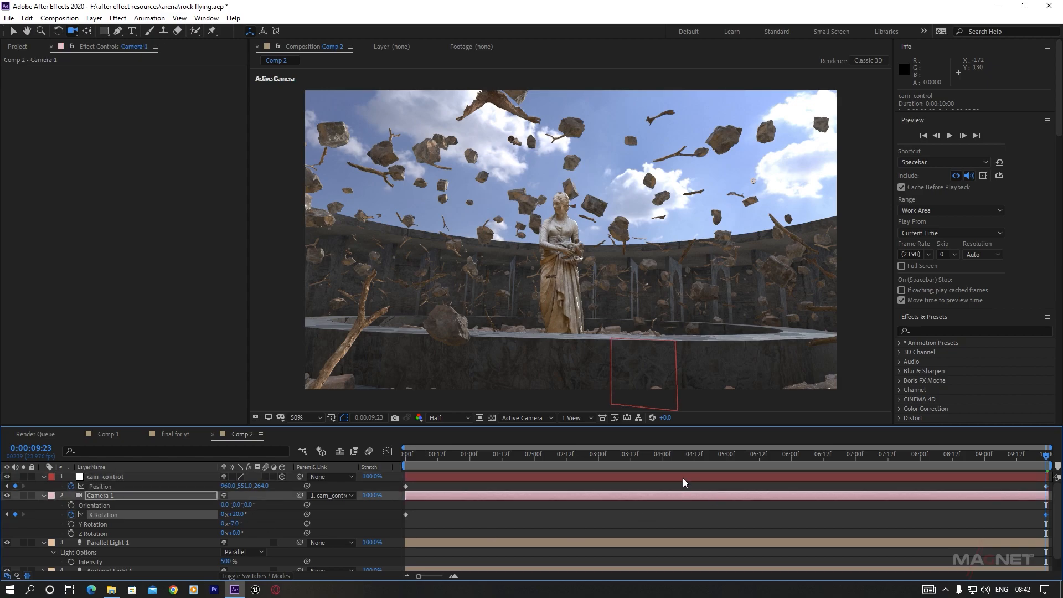
Preview the camera animation from the first frame and review the flying rocks around 0:00:06:13.
{"action": "left_click_drag", "start_coordinate": [593, 457], "coordinate": [347, 456]}
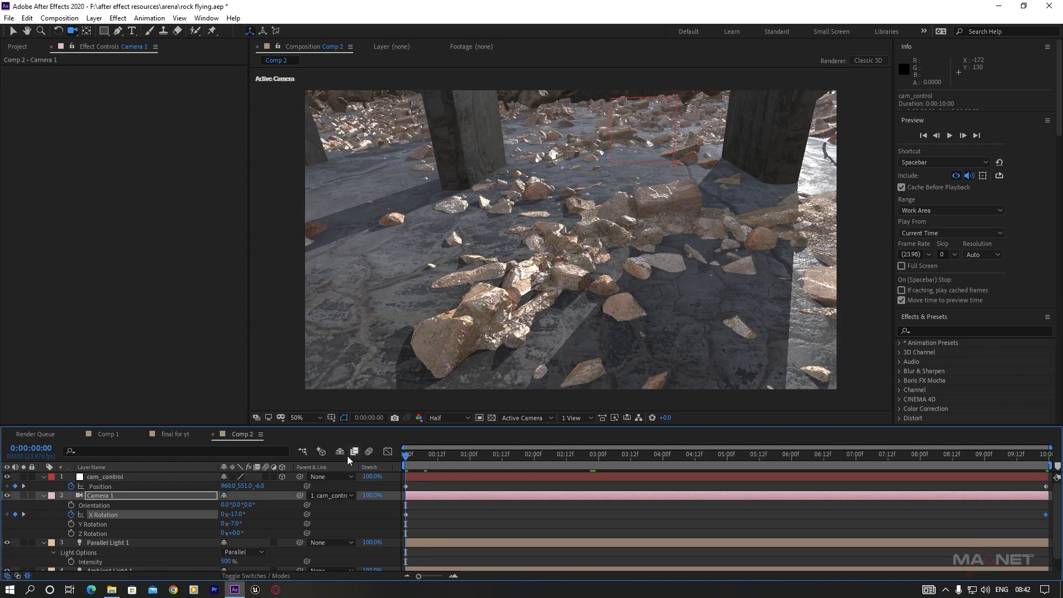
{"action": "key", "text": "space"}
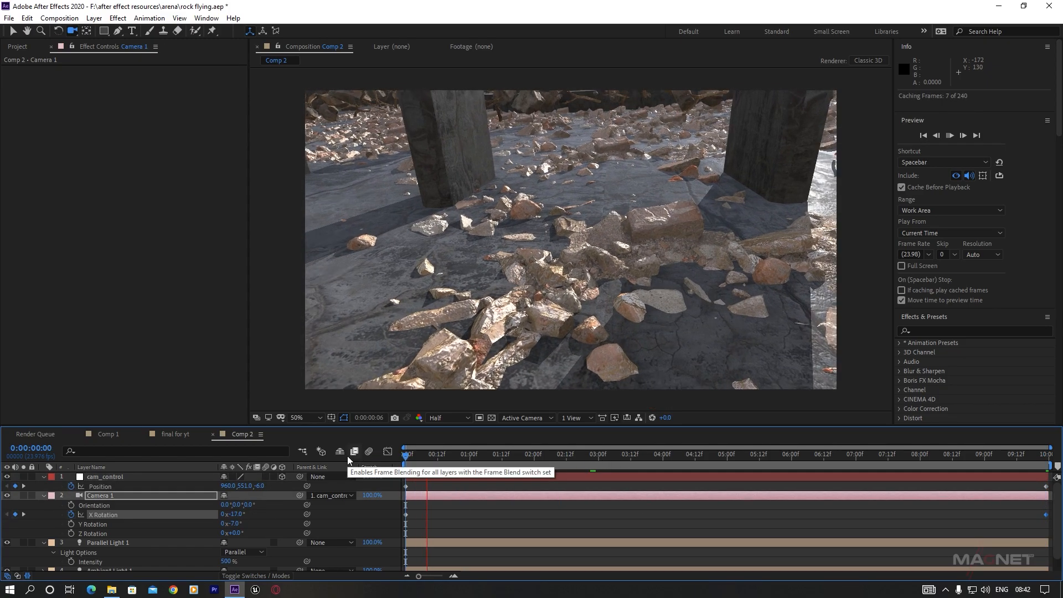
{"action": "key", "text": "space"}
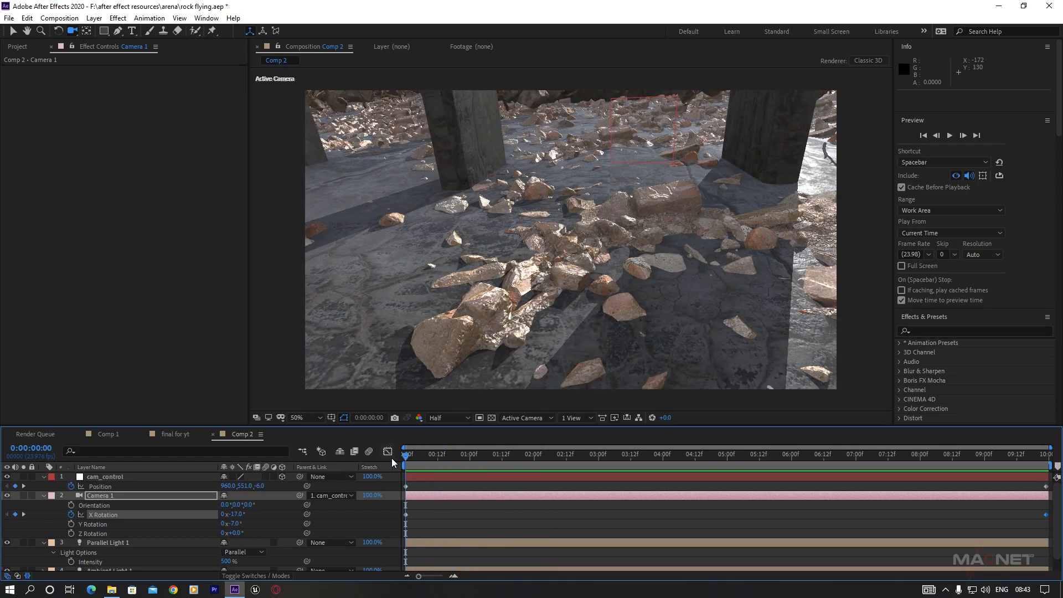
{"action": "key", "text": "space"}
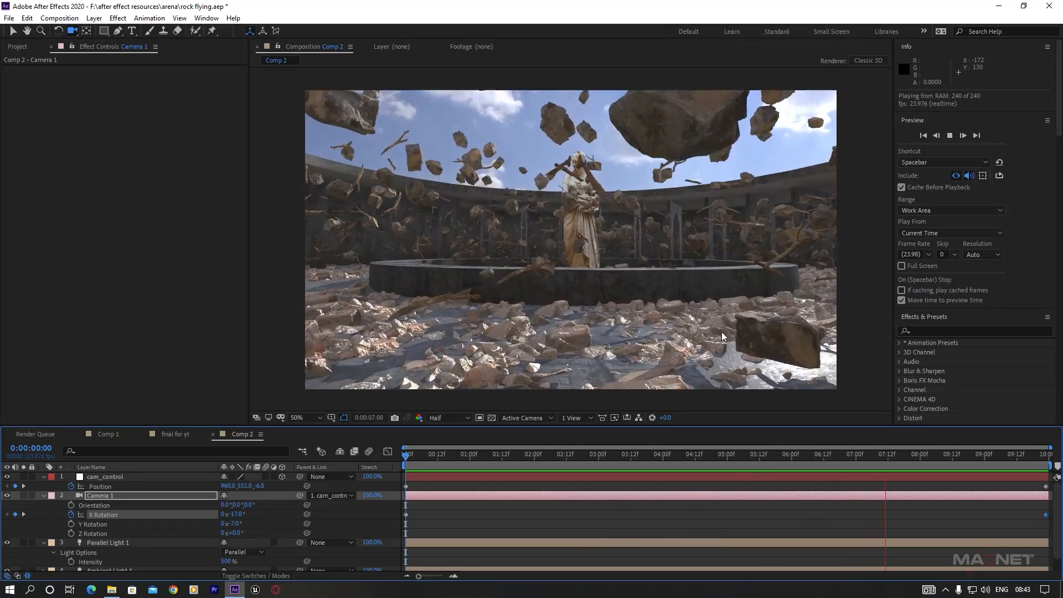
{"action": "key", "text": "space"}
{"action": "left_click_drag", "start_coordinate": [953, 455], "coordinate": [828, 465]}
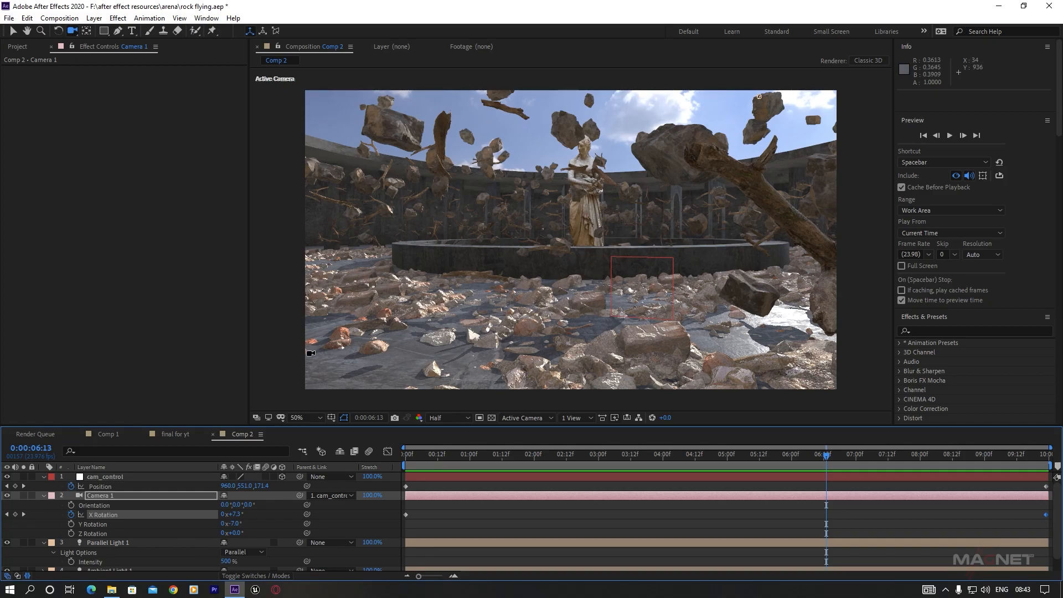
Create a group null for Group 2 in the element layer's Element effect.
{"action": "left_click", "coordinate": [43, 496]}
{"action": "left_click", "coordinate": [109, 544]}
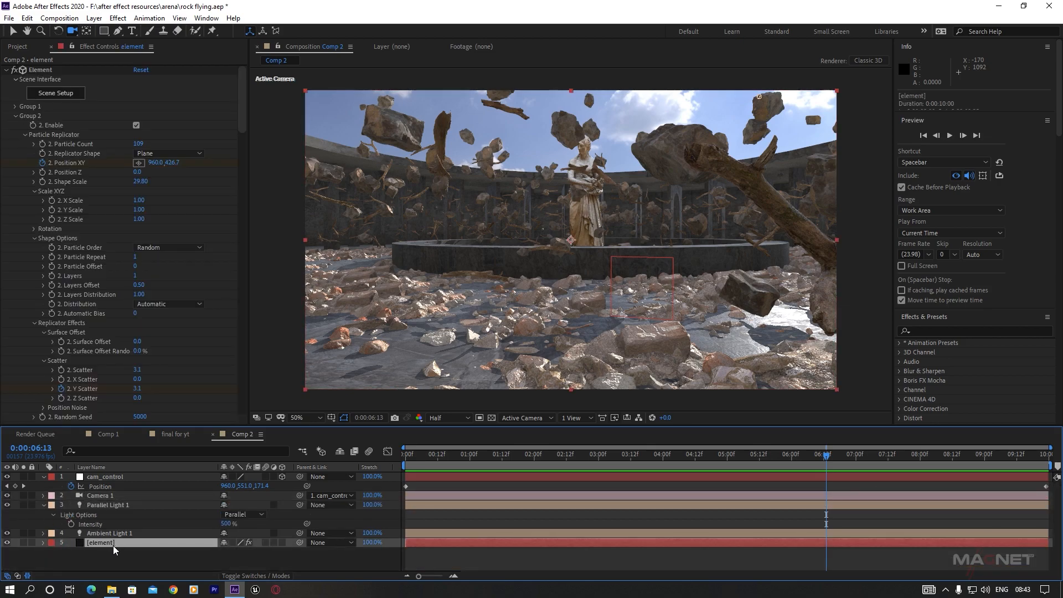
{"action": "left_click", "coordinate": [26, 120]}
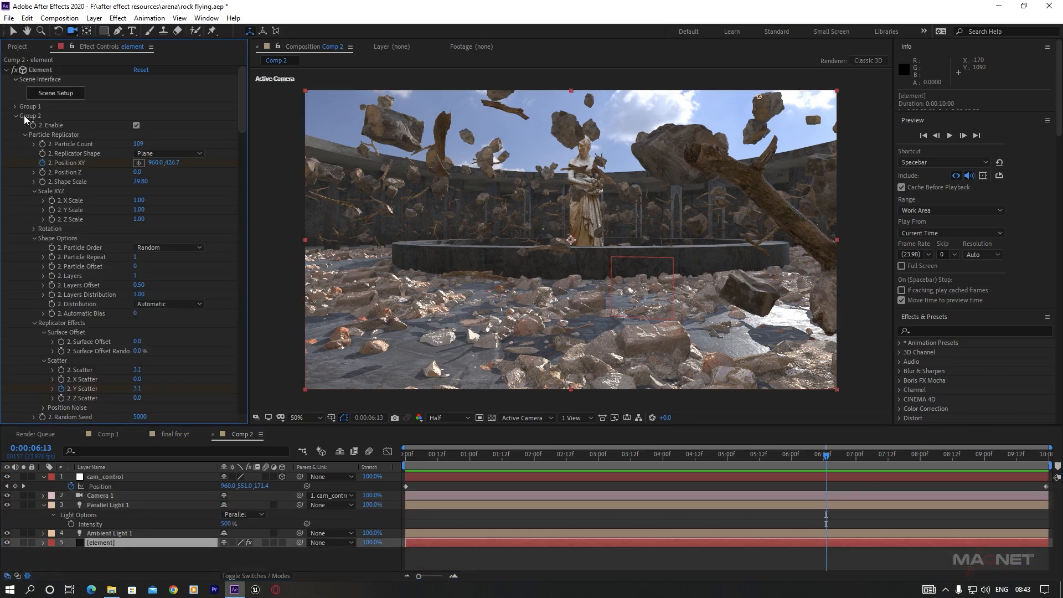
{"action": "left_click_drag", "start_coordinate": [242, 95], "coordinate": [239, 135]}
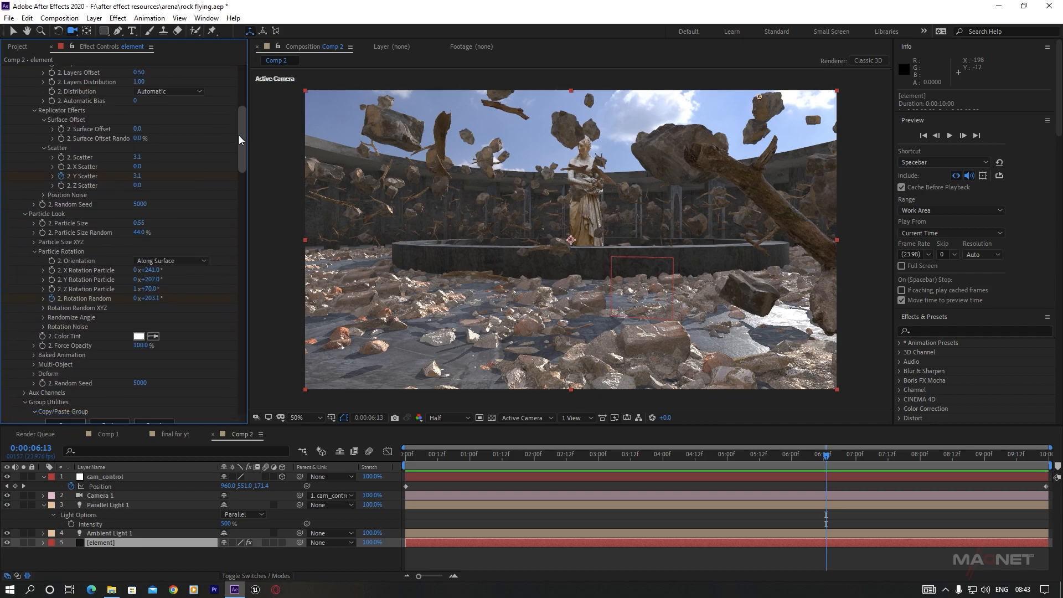
{"action": "scroll", "coordinate": [71, 326], "scroll_direction": "down", "scroll_amount": 3}
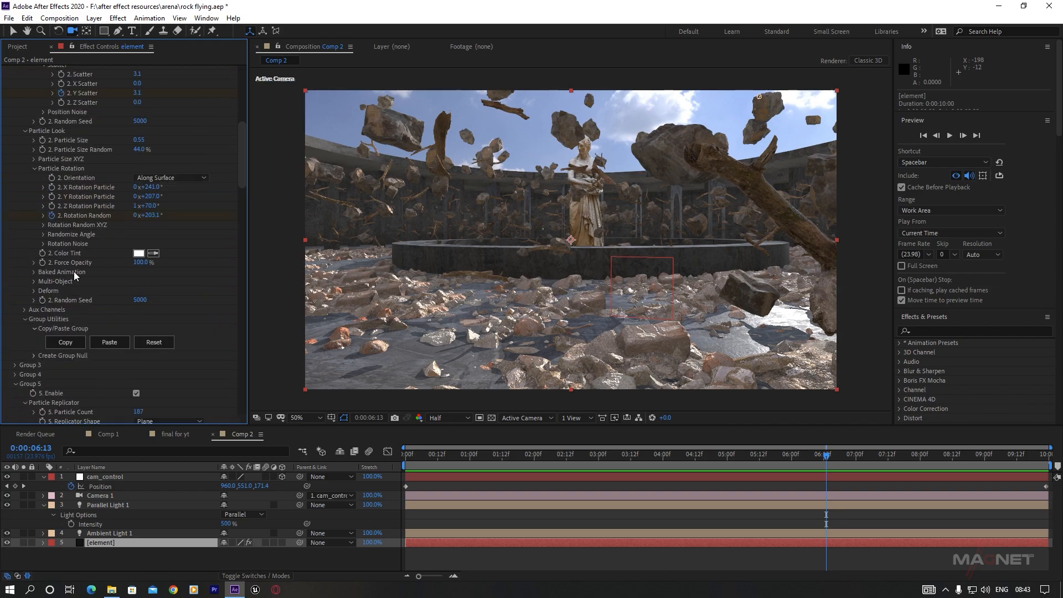
{"action": "left_click", "coordinate": [34, 356]}
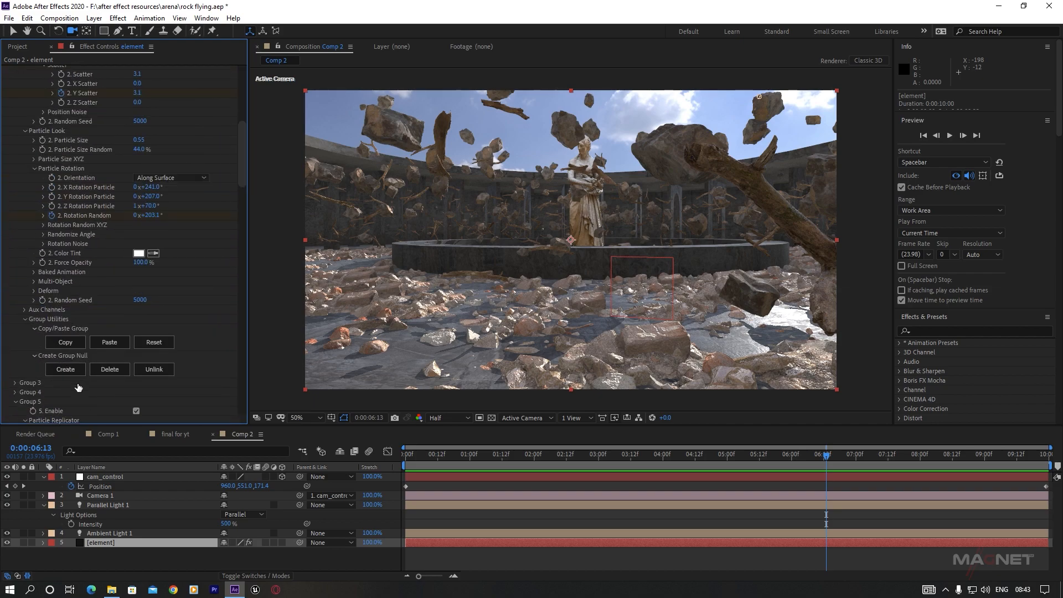
{"action": "left_click", "coordinate": [65, 370]}
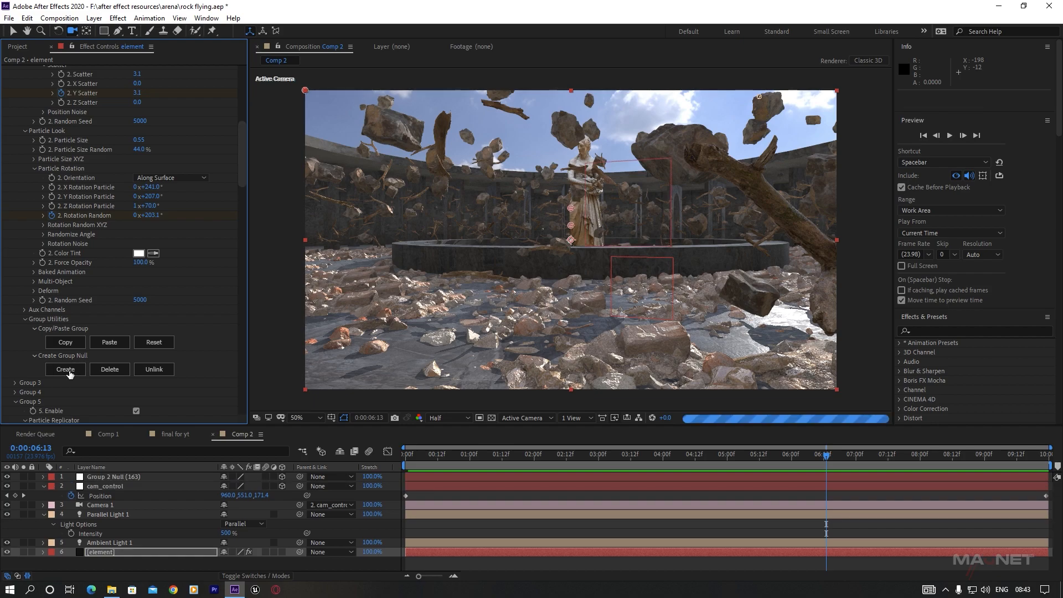
Create a group null for Group 3 in the same Element effect.
{"action": "left_click", "coordinate": [16, 383]}
{"action": "left_click_drag", "start_coordinate": [243, 174], "coordinate": [244, 225]}
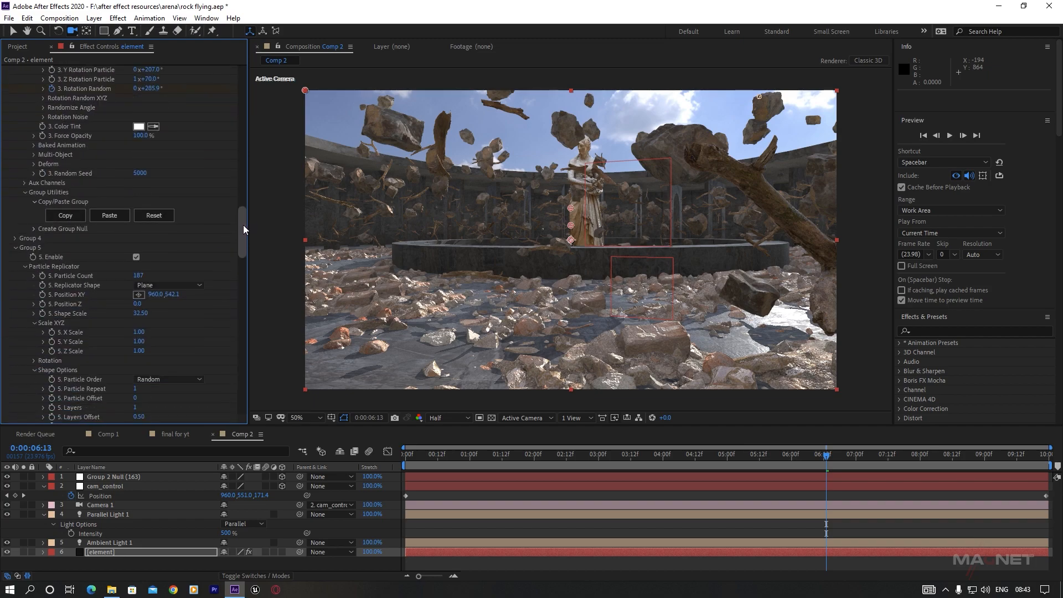
{"action": "left_click", "coordinate": [34, 229]}
{"action": "left_click", "coordinate": [66, 243]}
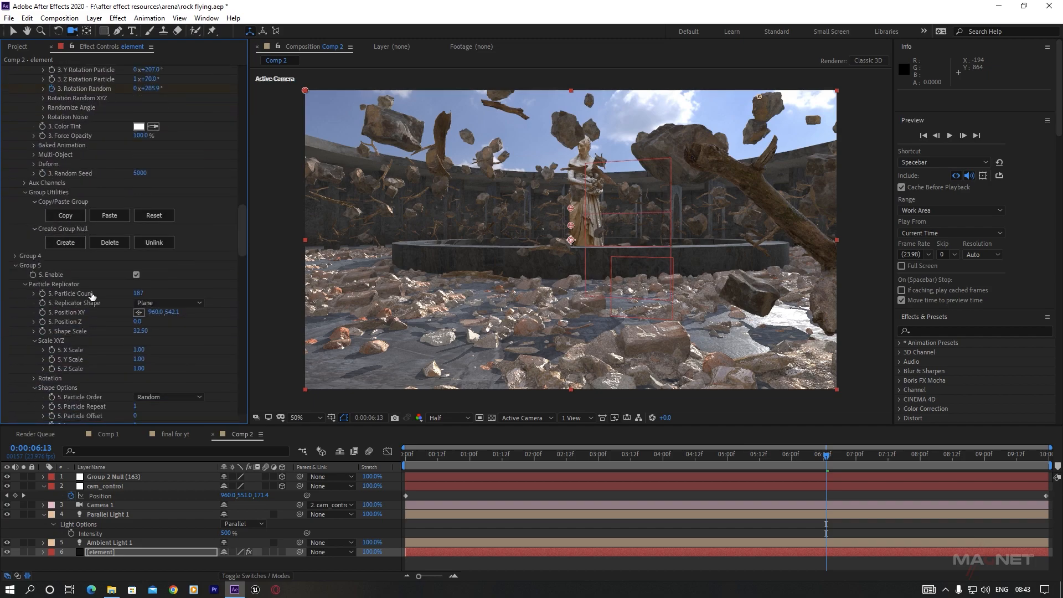
Animate the Group 2 null's Y Rotation from 0° at the first frame to 37° at 0:00:09:23.
{"action": "left_click", "coordinate": [113, 486]}
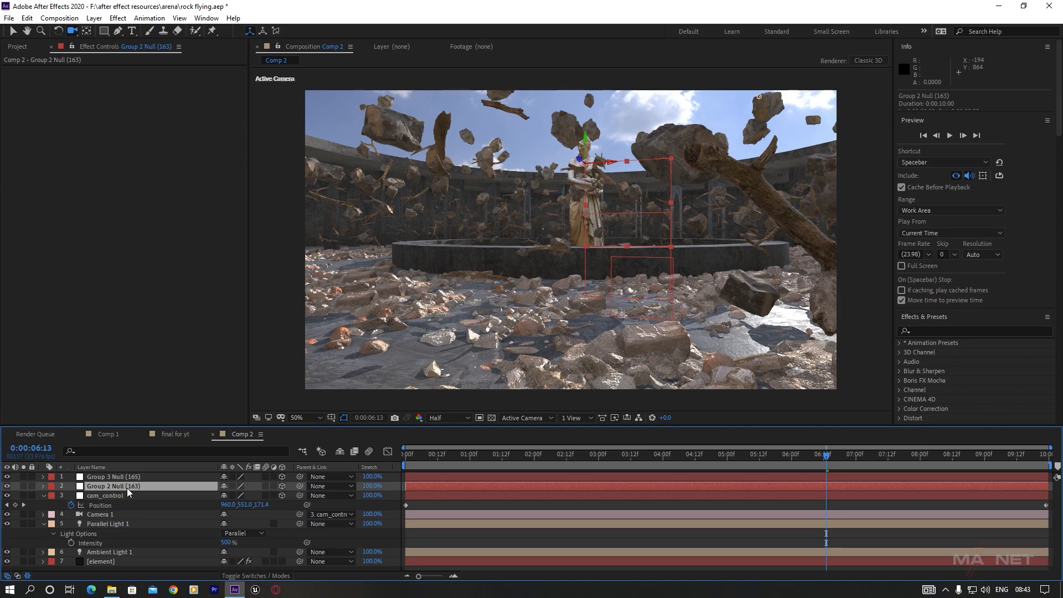
{"action": "key", "text": "r"}
{"action": "left_click_drag", "start_coordinate": [523, 454], "coordinate": [308, 456]}
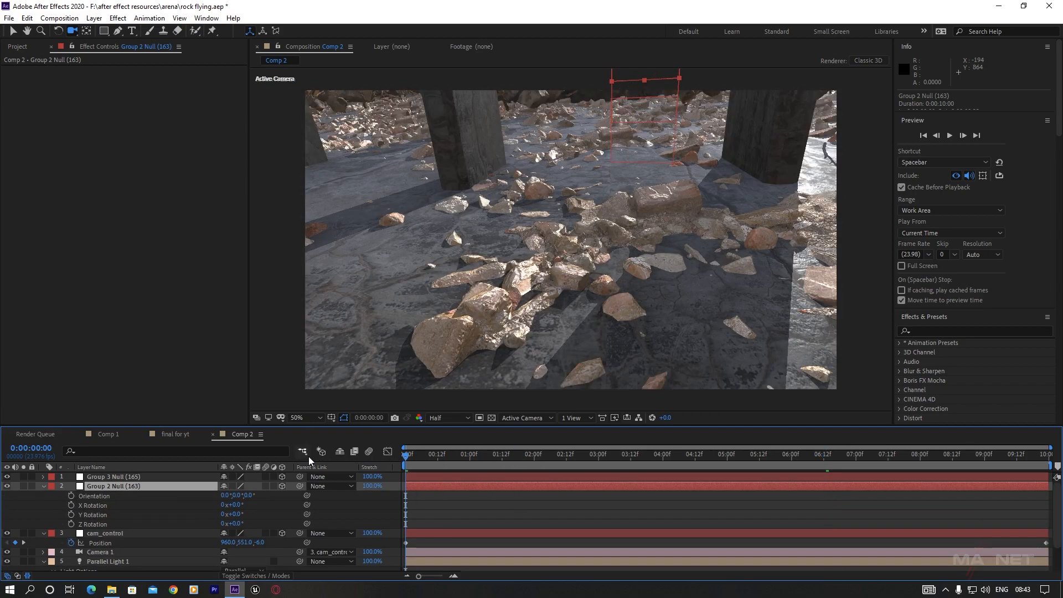
{"action": "left_click", "coordinate": [71, 514]}
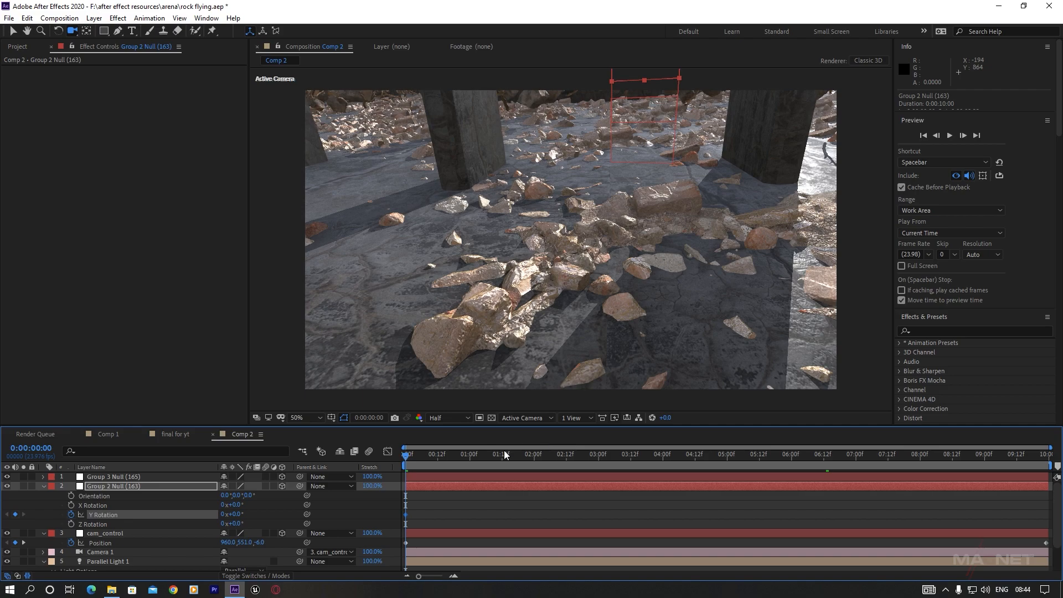
{"action": "left_click_drag", "start_coordinate": [491, 456], "coordinate": [1047, 456]}
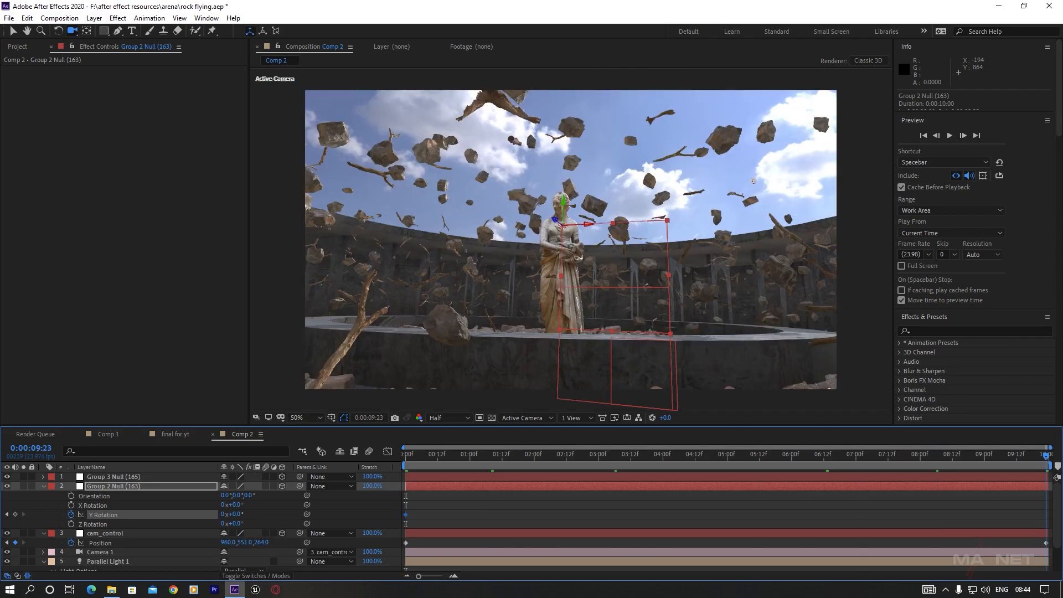
{"action": "left_click_drag", "start_coordinate": [242, 515], "coordinate": [255, 514]}
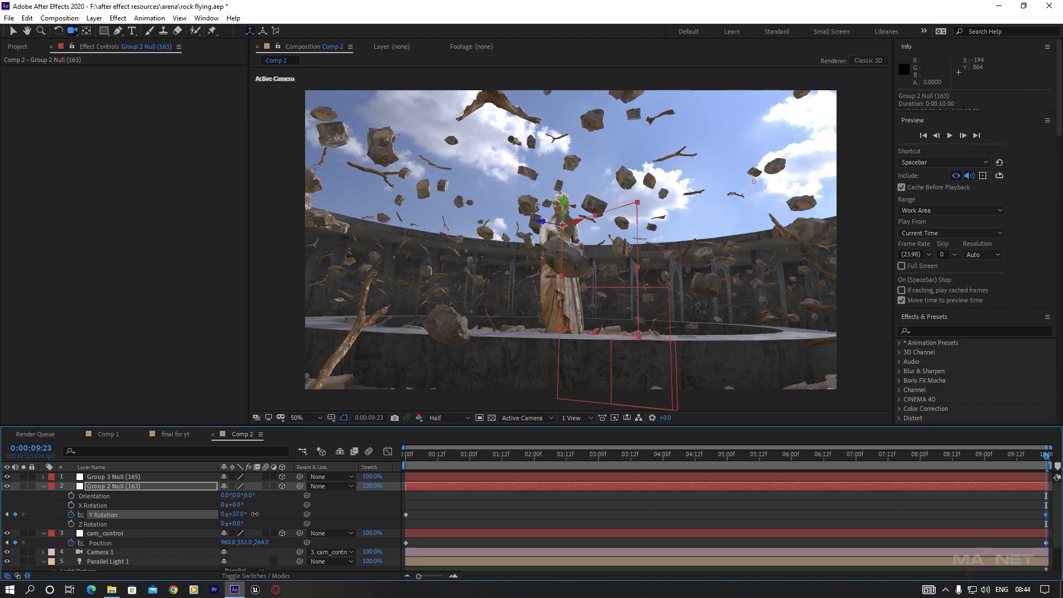
Animate the Group 3 null's Y Rotation from 0° at the first frame to 103° at 0:00:09:23.
{"action": "left_click", "coordinate": [114, 477]}
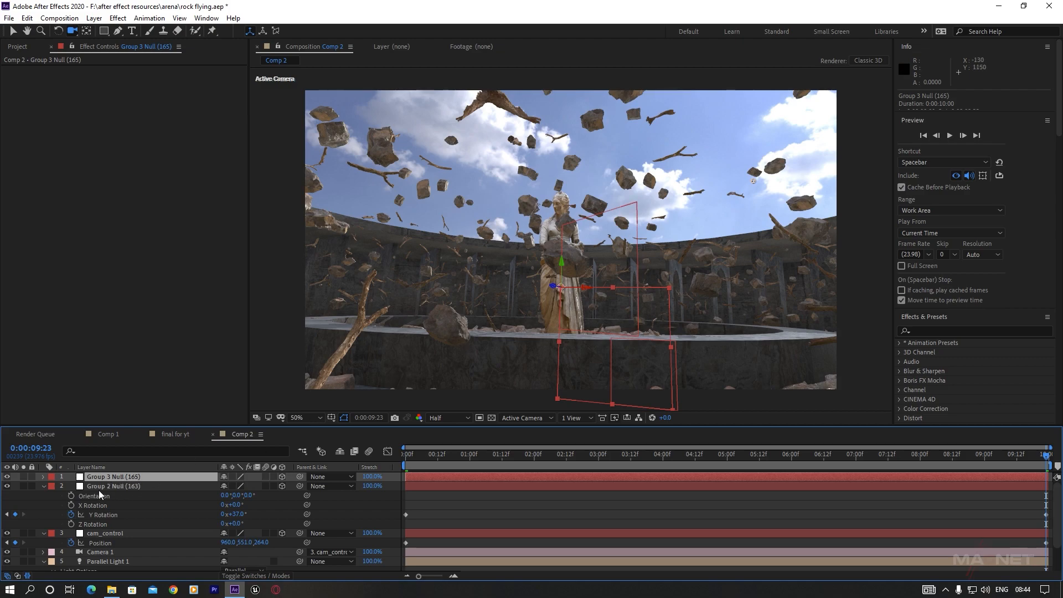
{"action": "key", "text": "r"}
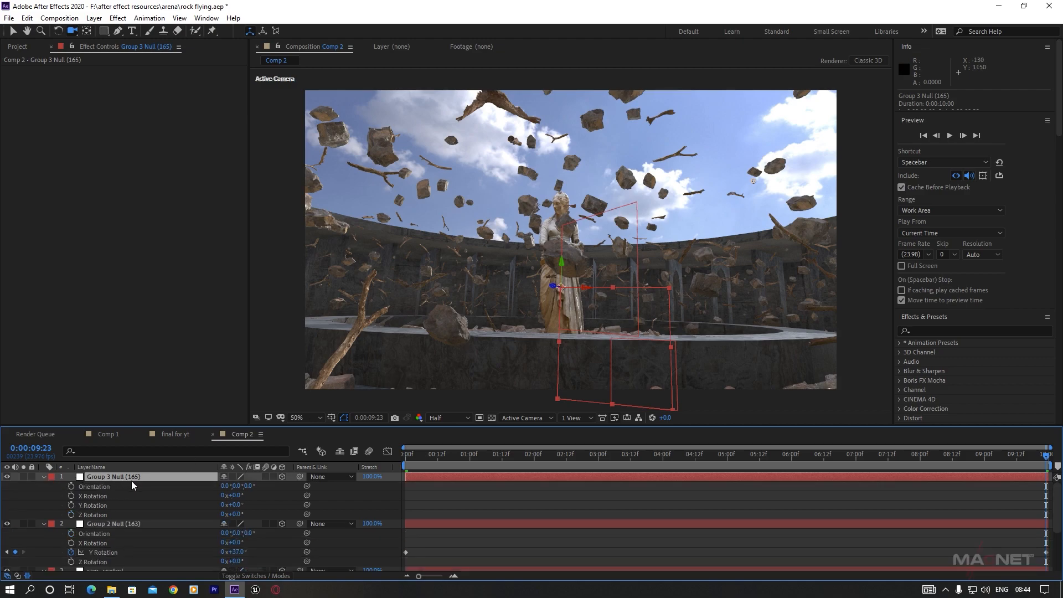
{"action": "left_click", "coordinate": [73, 504]}
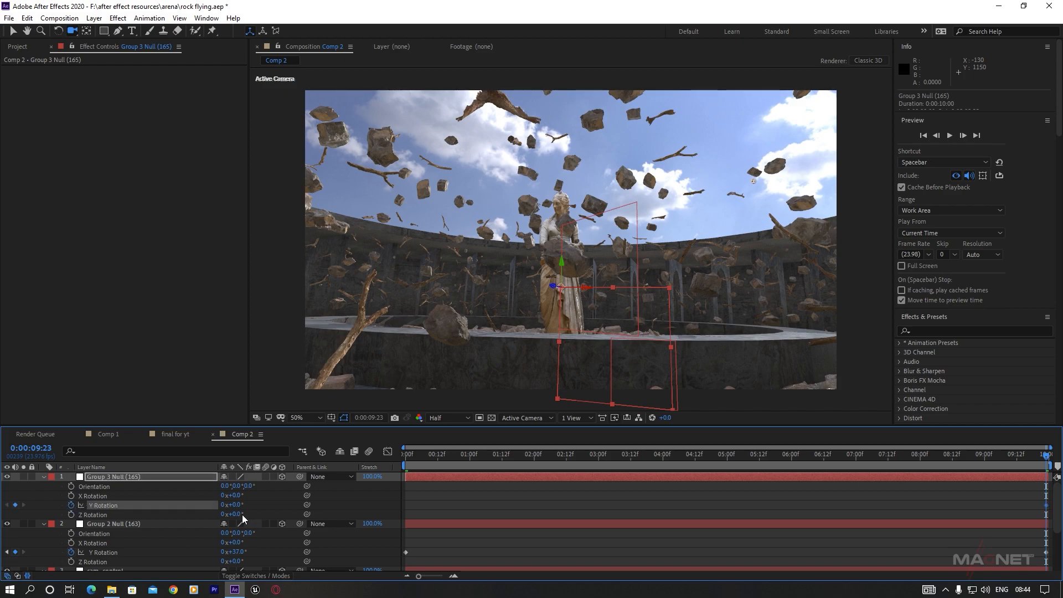
{"action": "left_click_drag", "start_coordinate": [258, 505], "coordinate": [295, 505]}
{"action": "left_click_drag", "start_coordinate": [434, 460], "coordinate": [393, 453]}
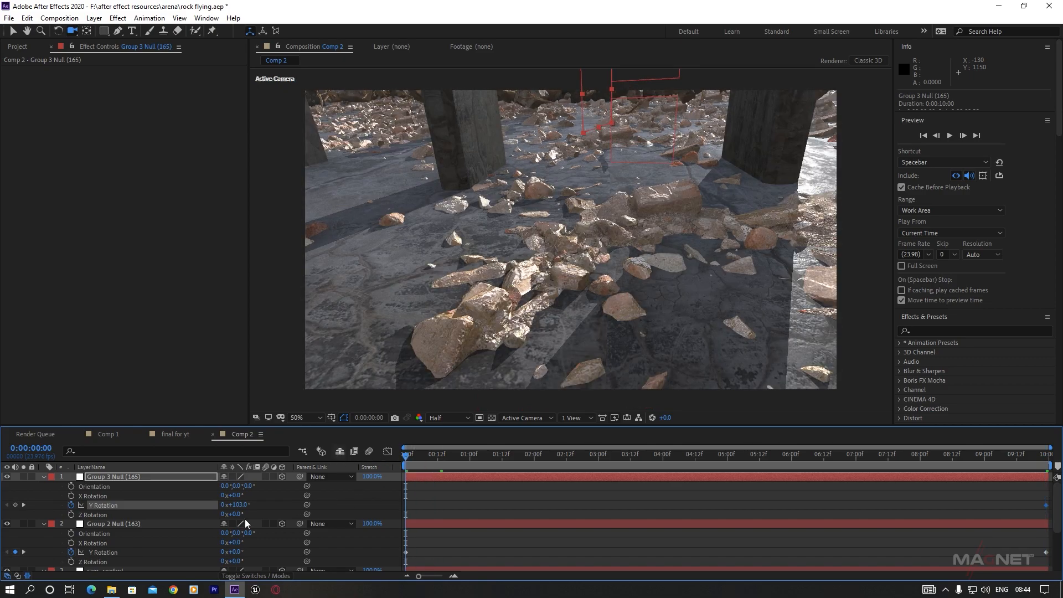
{"action": "type", "text": "0"}
{"action": "key", "text": "Return"}
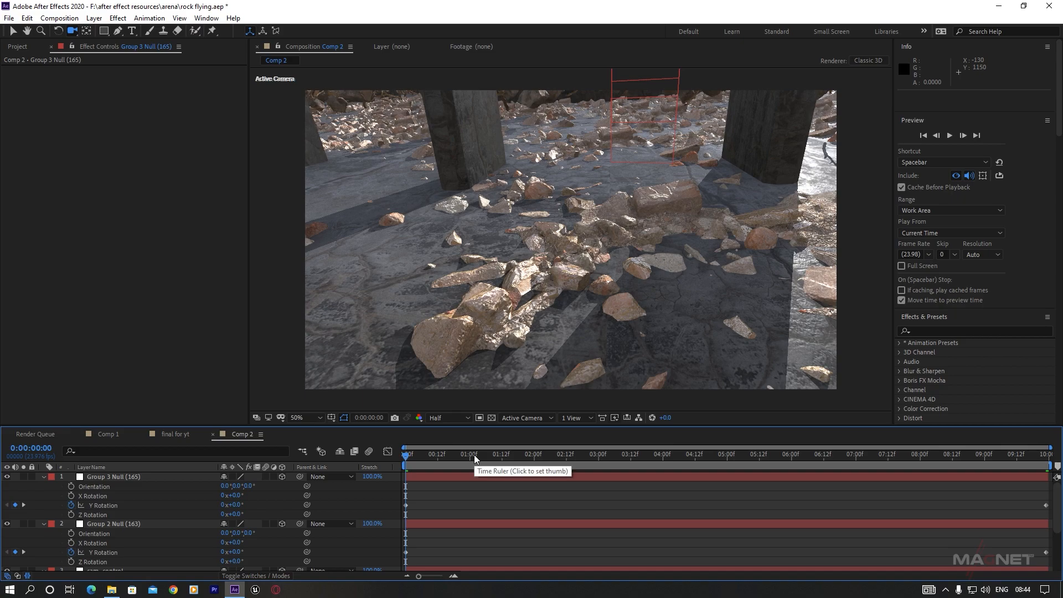
Set Group 2's Shape Scale to 29.46 in the element layer's Element effect while viewing 0:00:03:02.
{"action": "left_click", "coordinate": [623, 456]}
{"action": "mouse_move", "coordinate": [614, 460]}
{"action": "left_mouse_down"}
{"action": "mouse_move", "coordinate": [444, 454]}
{"action": "mouse_move", "coordinate": [603, 454]}
{"action": "left_mouse_up"}
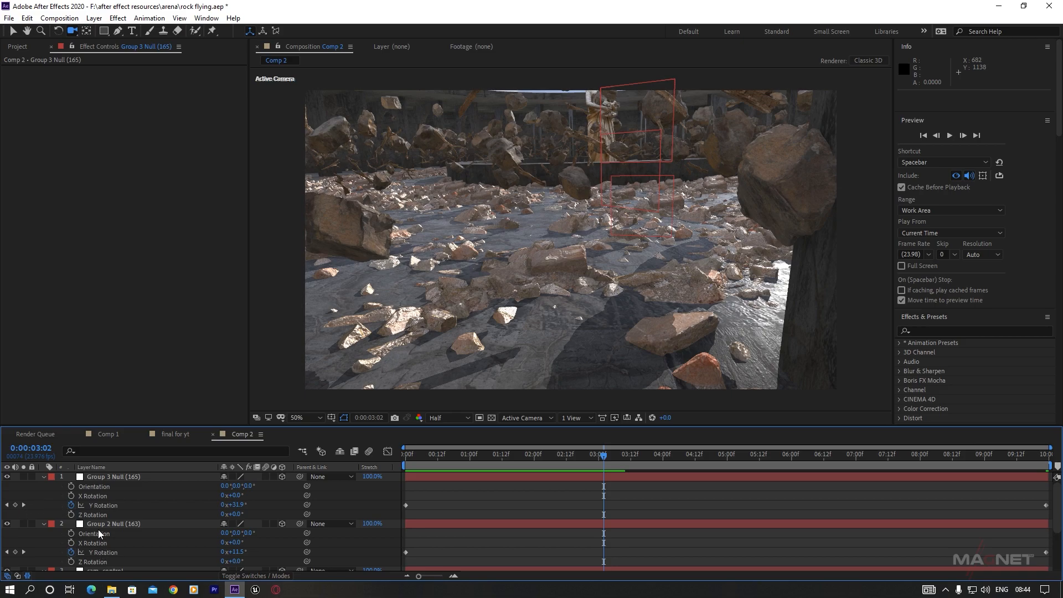
{"action": "scroll", "coordinate": [99, 532], "scroll_direction": "down", "scroll_amount": 3}
{"action": "left_click", "coordinate": [104, 566]}
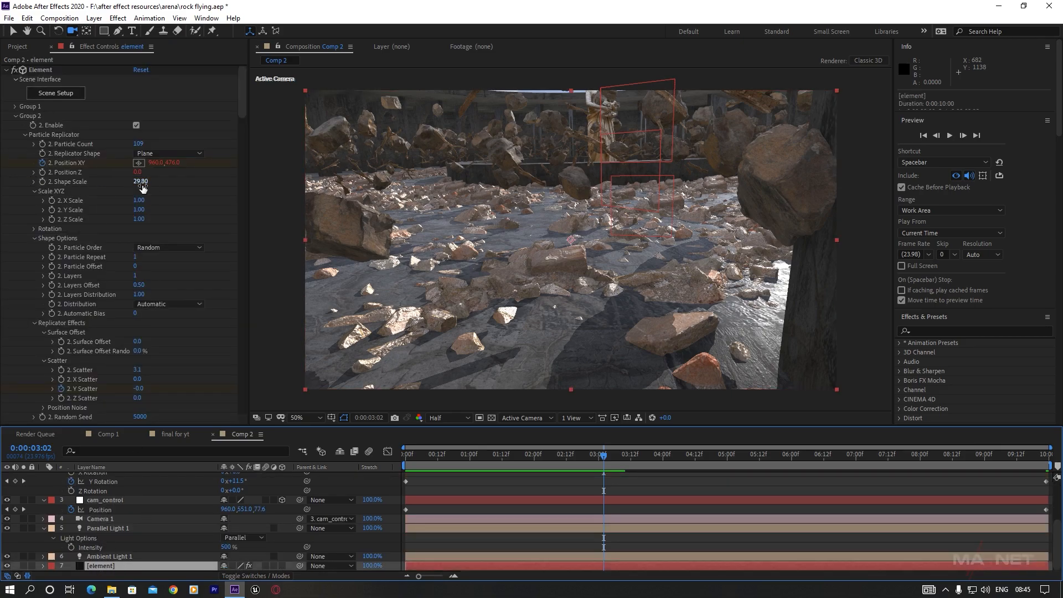
{"action": "left_click_drag", "start_coordinate": [143, 181], "coordinate": [133, 190]}
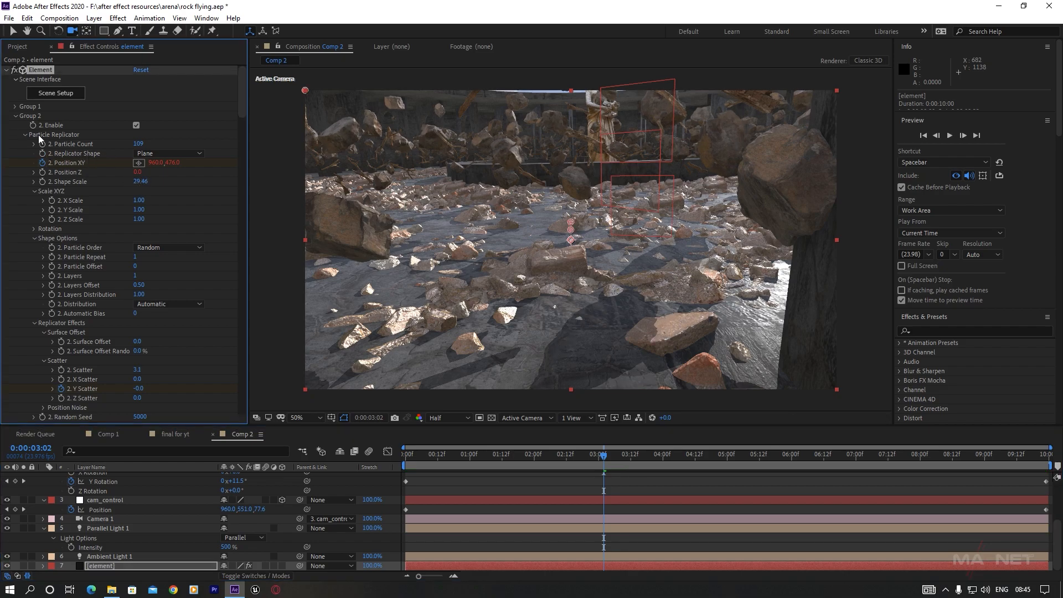
Set Group 3's Shape Scale to 28.49 in the same Element effect.
{"action": "scroll", "coordinate": [63, 251], "scroll_direction": "down", "scroll_amount": 3}
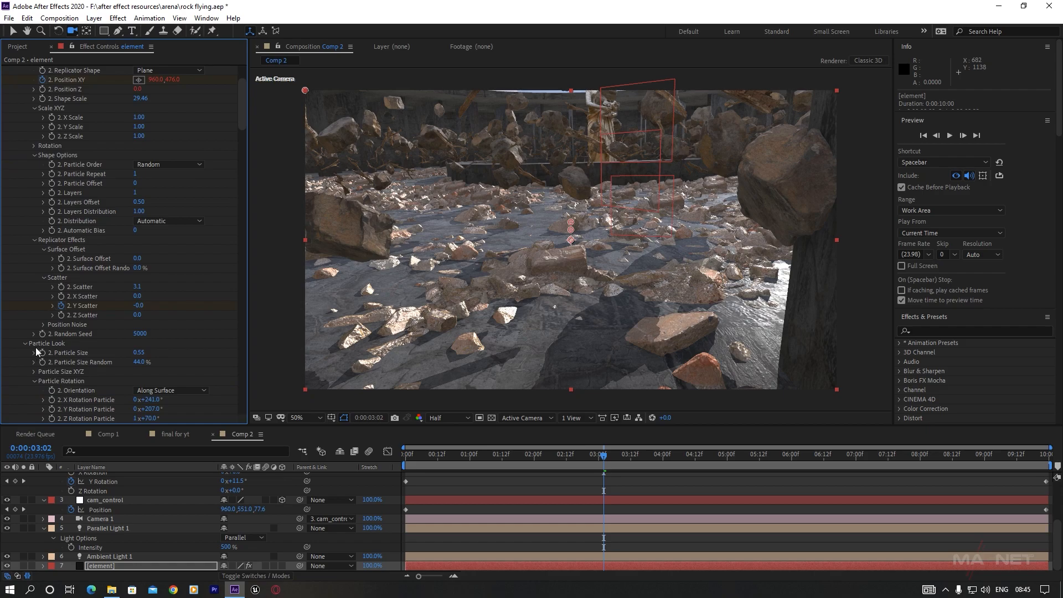
{"action": "scroll", "coordinate": [32, 349], "scroll_direction": "down", "scroll_amount": 9}
{"action": "scroll", "coordinate": [21, 353], "scroll_direction": "down", "scroll_amount": 3}
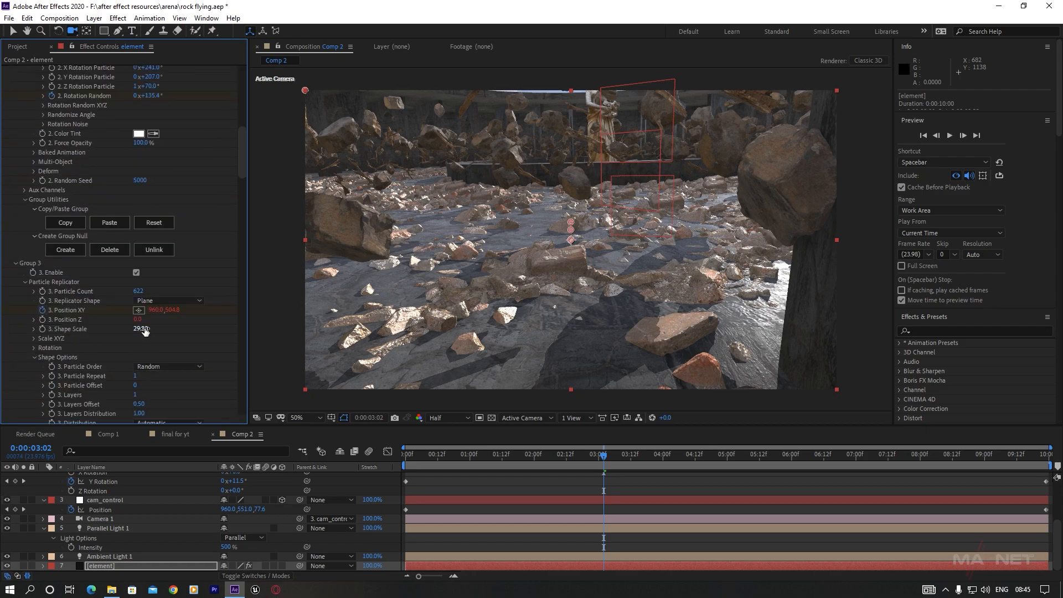
{"action": "left_click_drag", "start_coordinate": [140, 330], "coordinate": [95, 347]}
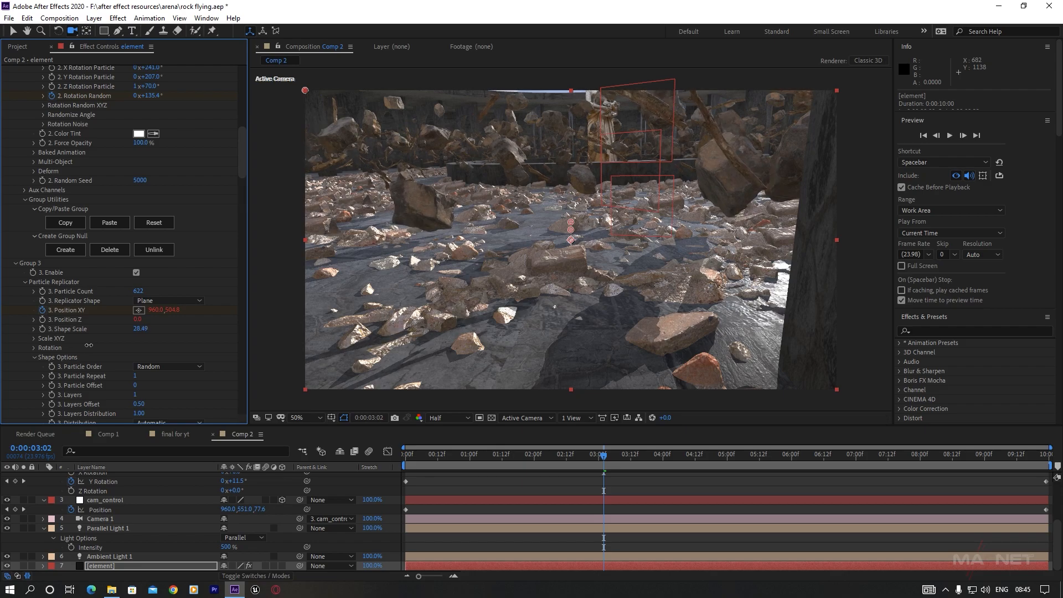
Preview the rotating rock groups from the first frame and review the shot through to 0:00:09:11.
{"action": "left_click_drag", "start_coordinate": [614, 461], "coordinate": [877, 453]}
{"action": "key", "text": "space"}
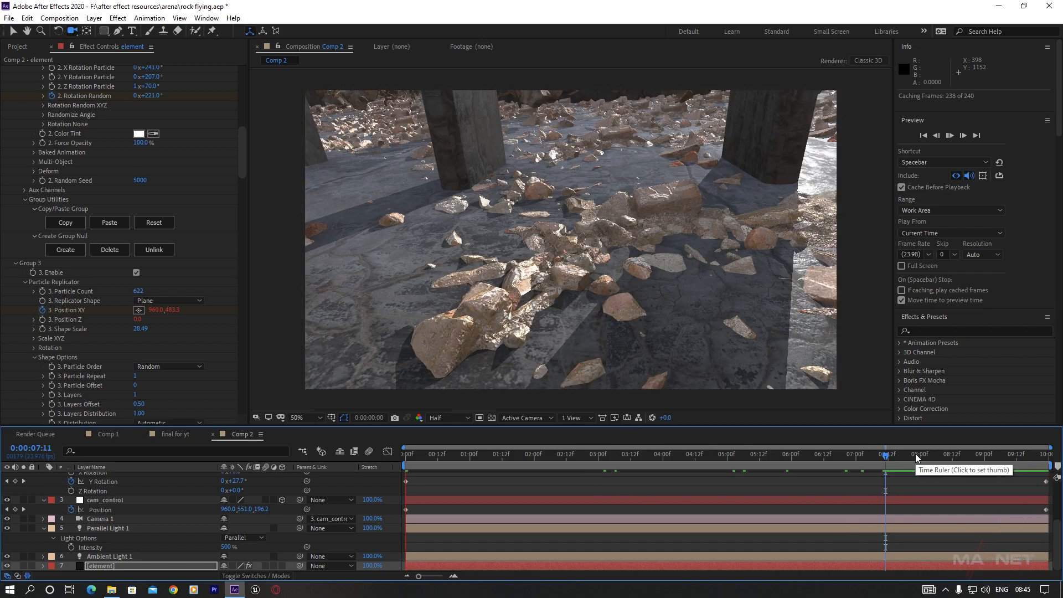
{"action": "left_click_drag", "start_coordinate": [656, 454], "coordinate": [909, 462]}
{"action": "key", "text": "space"}
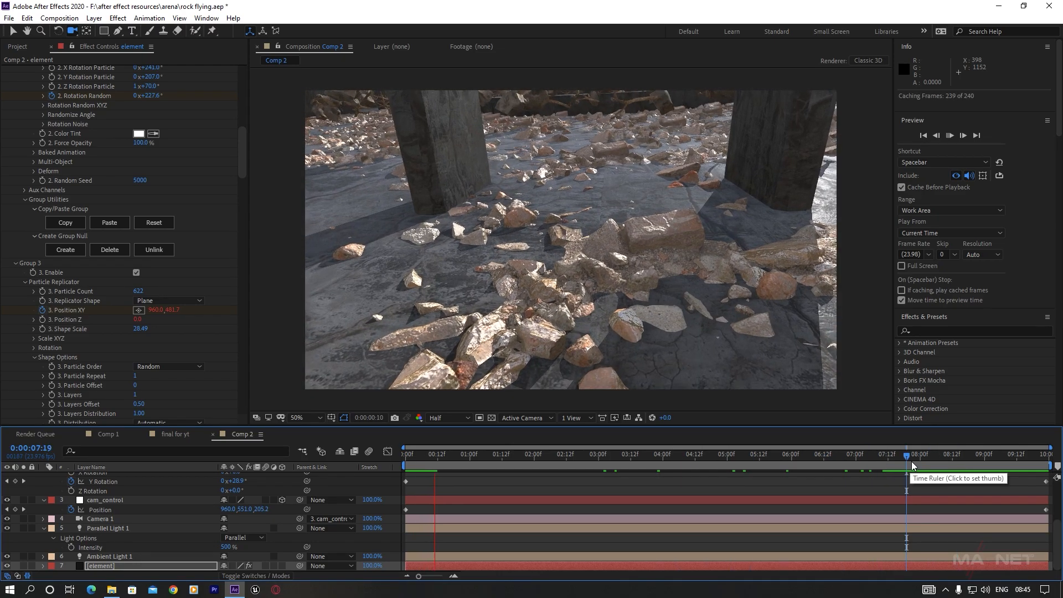
{"action": "key", "text": "space"}
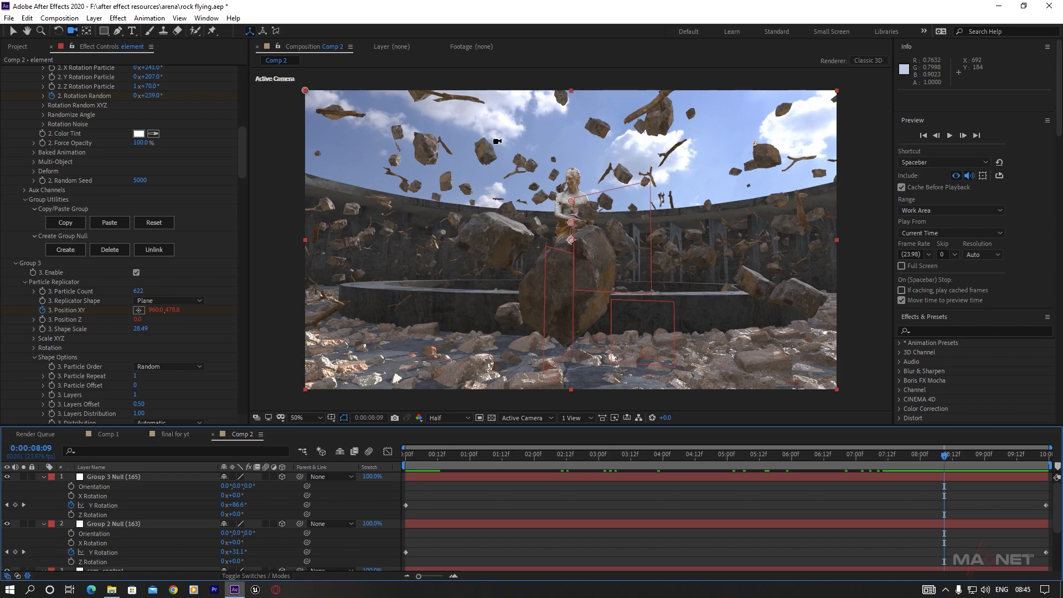
{"action": "left_click_drag", "start_coordinate": [907, 458], "coordinate": [1014, 457]}
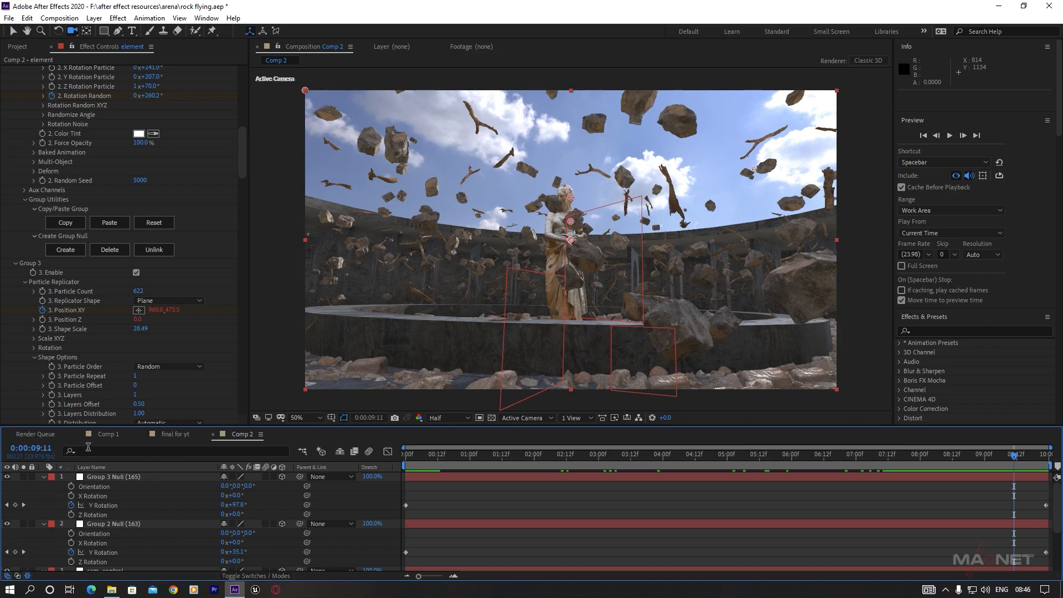
Review the camera move in the final for yt composition around 0:01:19:23 and return to Comp 2.
{"action": "left_click", "coordinate": [173, 435]}
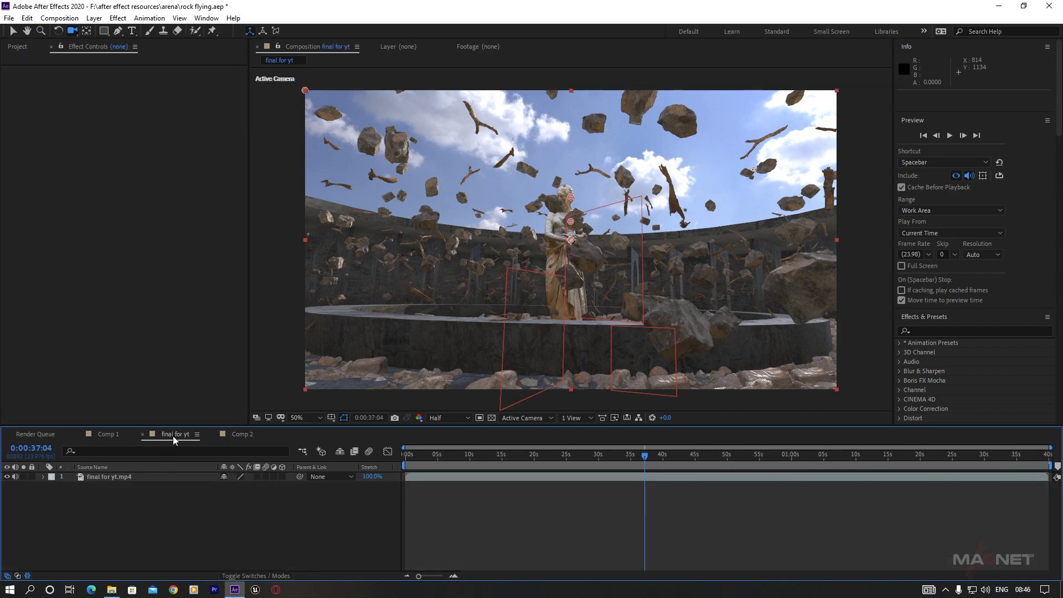
{"action": "left_click_drag", "start_coordinate": [851, 451], "coordinate": [919, 465]}
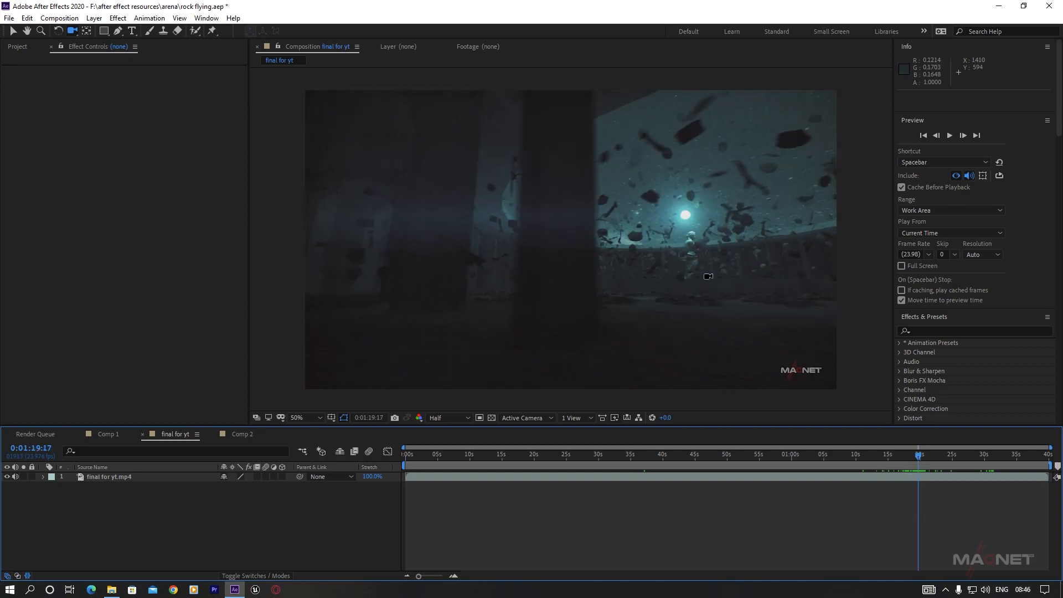
{"action": "mouse_move", "coordinate": [924, 459]}
{"action": "left_mouse_down"}
{"action": "mouse_move", "coordinate": [938, 462]}
{"action": "mouse_move", "coordinate": [919, 467]}
{"action": "left_mouse_up"}
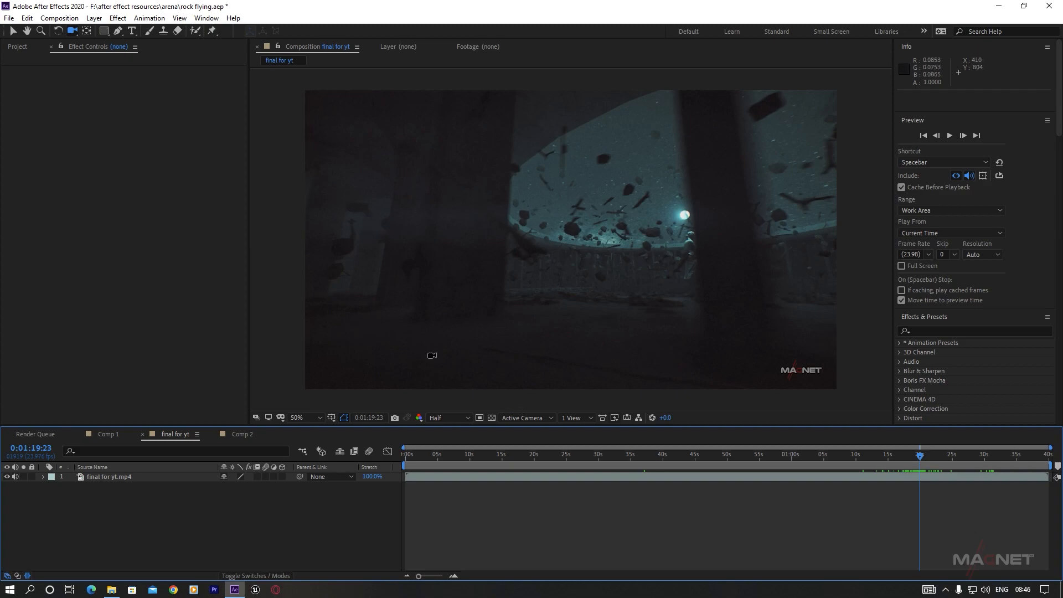
{"action": "left_click", "coordinate": [242, 435]}
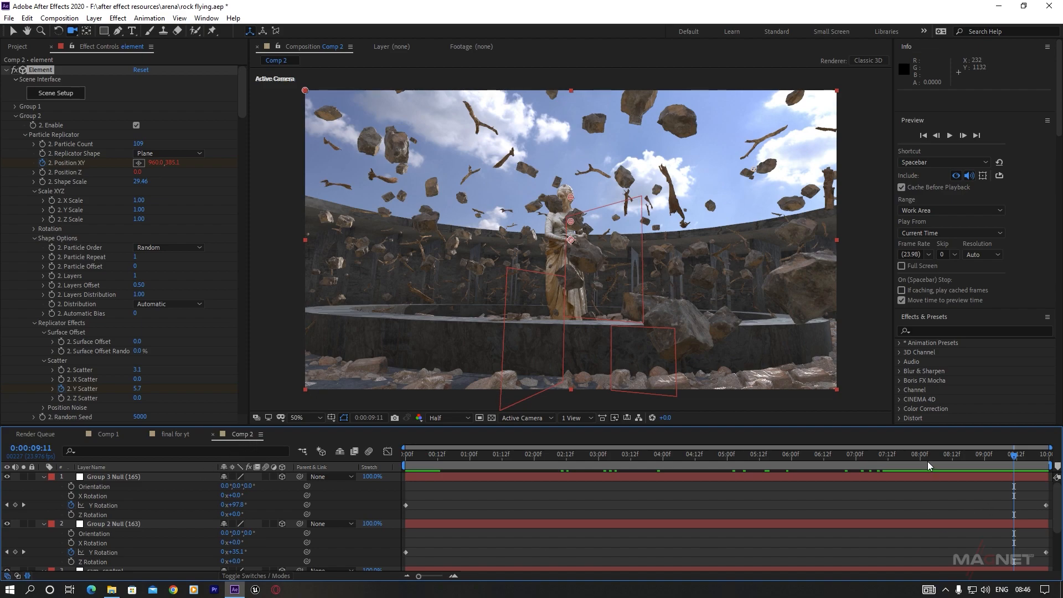
Collapse the two group nulls and set cam_control's Y Rotation to 4° at 0:00:09:11.
{"action": "left_click", "coordinate": [44, 477]}
{"action": "left_click", "coordinate": [43, 487]}
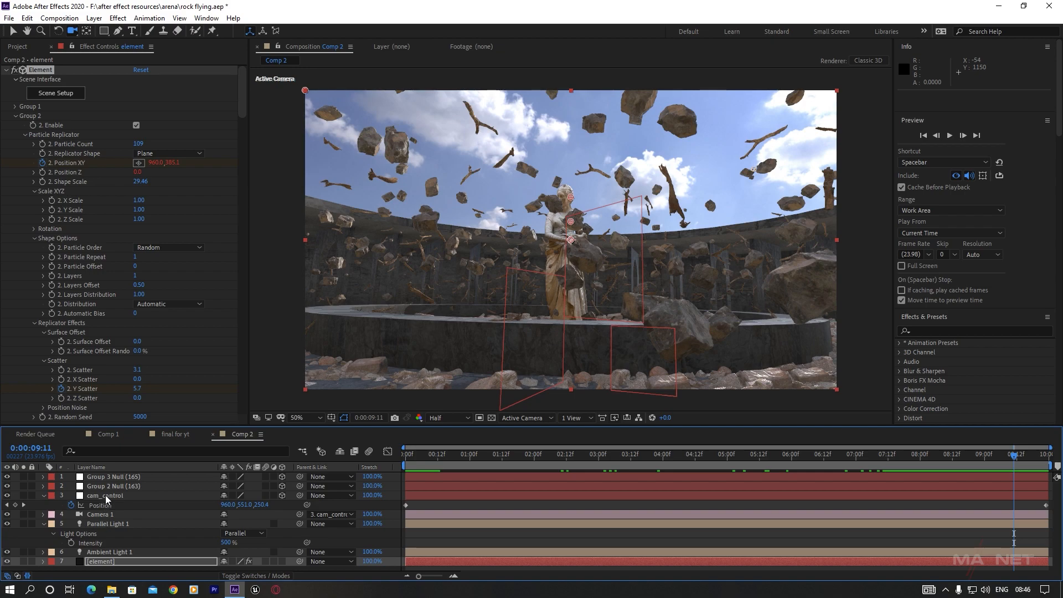
{"action": "left_click", "coordinate": [105, 495]}
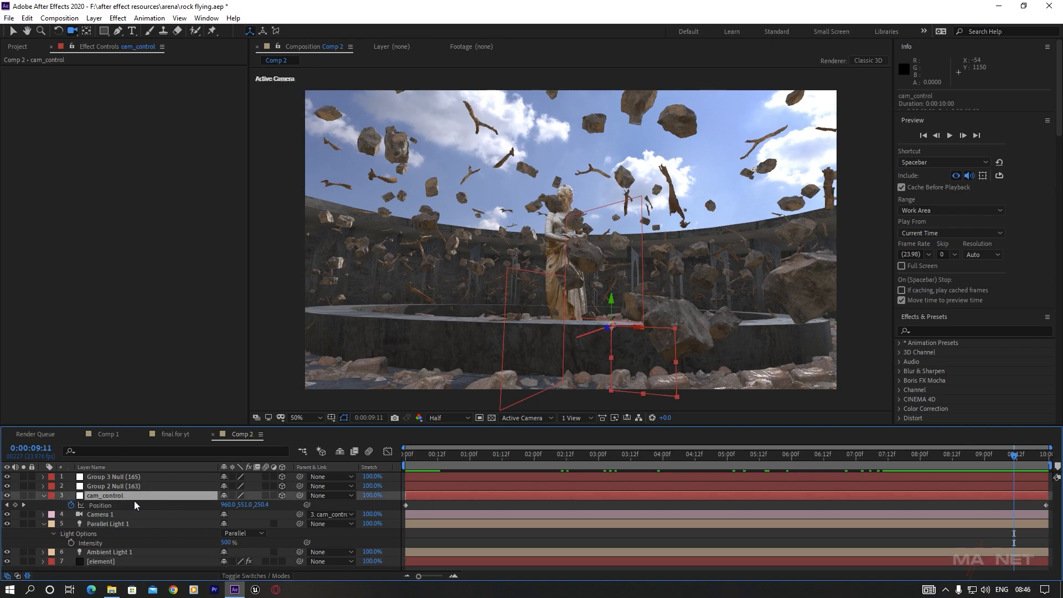
{"action": "key", "text": "r"}
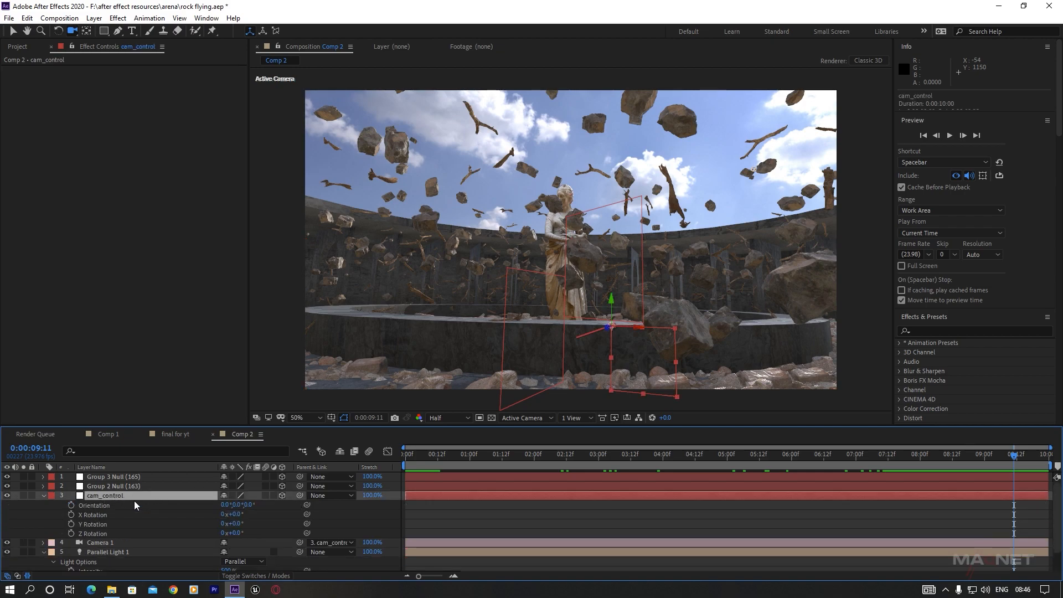
{"action": "mouse_move", "coordinate": [237, 524]}
{"action": "left_mouse_down"}
{"action": "mouse_move", "coordinate": [255, 525]}
{"action": "mouse_move", "coordinate": [244, 531]}
{"action": "left_mouse_up"}
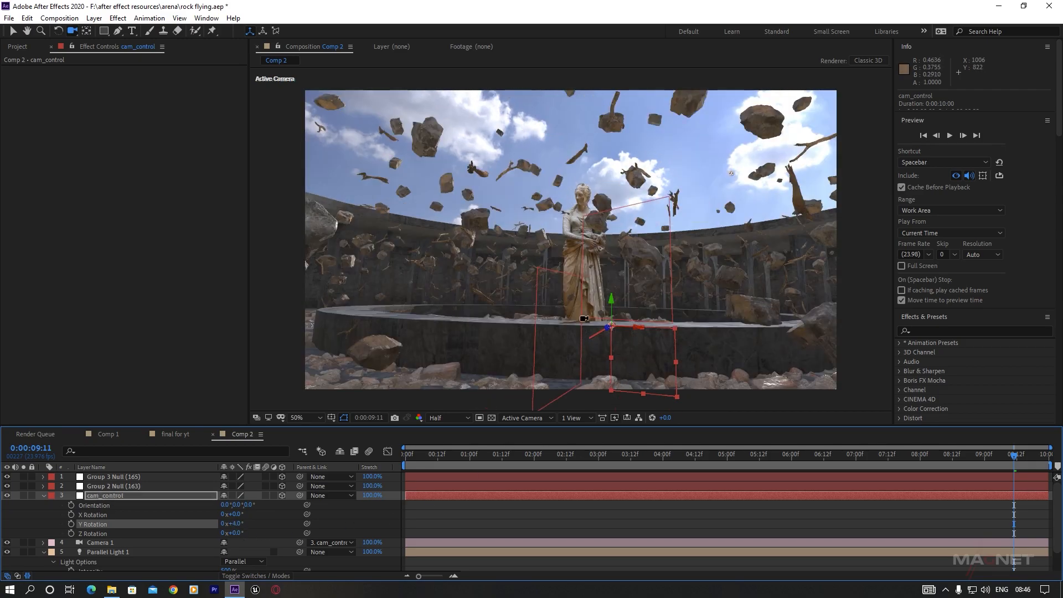
Detach Camera 1 from cam_control by setting its parent to None.
{"action": "left_click", "coordinate": [111, 543]}
{"action": "left_click", "coordinate": [343, 545]}
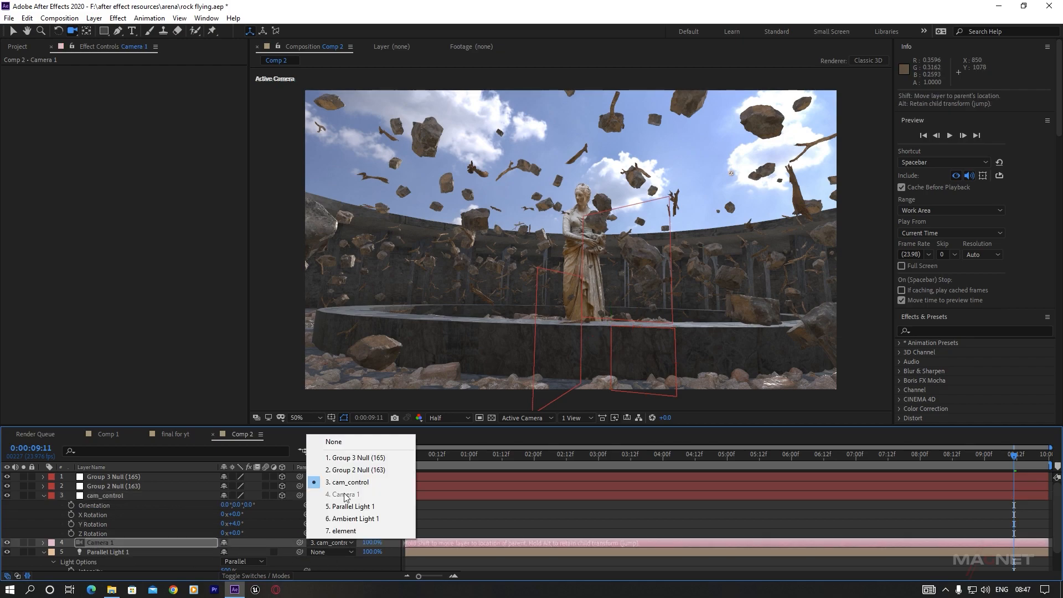
{"action": "left_click", "coordinate": [350, 440]}
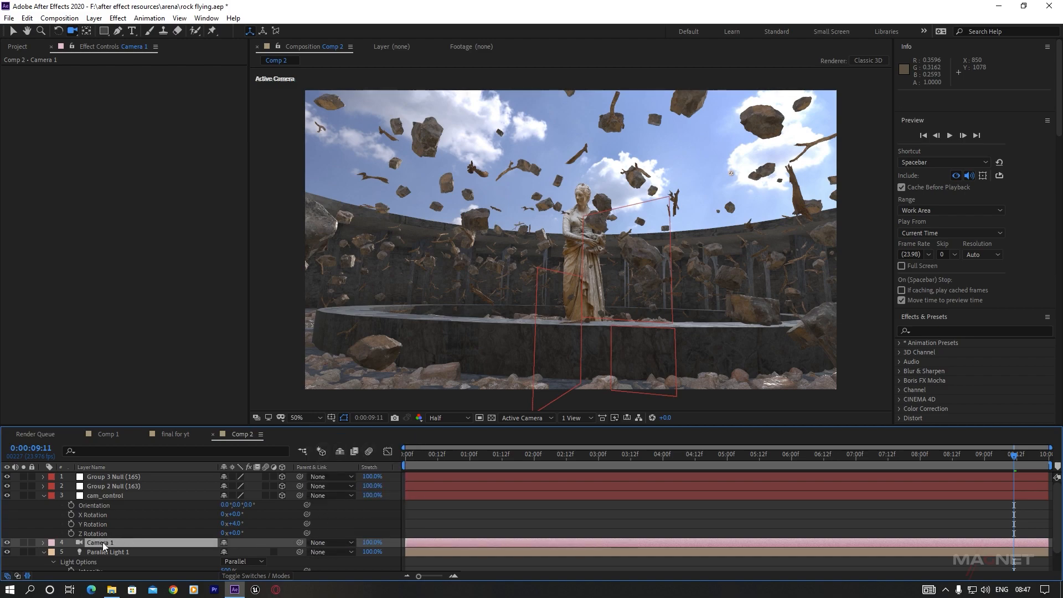
Generate a 3D null on the statue's lower body at 1006, 756 with the Element effect's Generate 3D Position utility.
{"action": "left_click", "coordinate": [111, 496]}
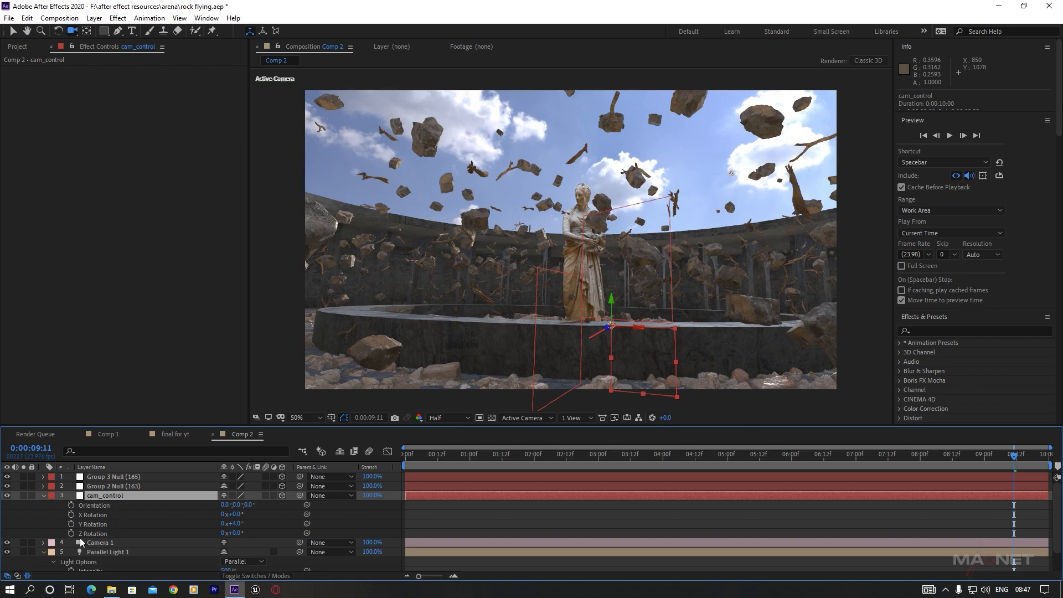
{"action": "scroll", "coordinate": [101, 532], "scroll_direction": "down", "scroll_amount": 2}
{"action": "left_click", "coordinate": [128, 566]}
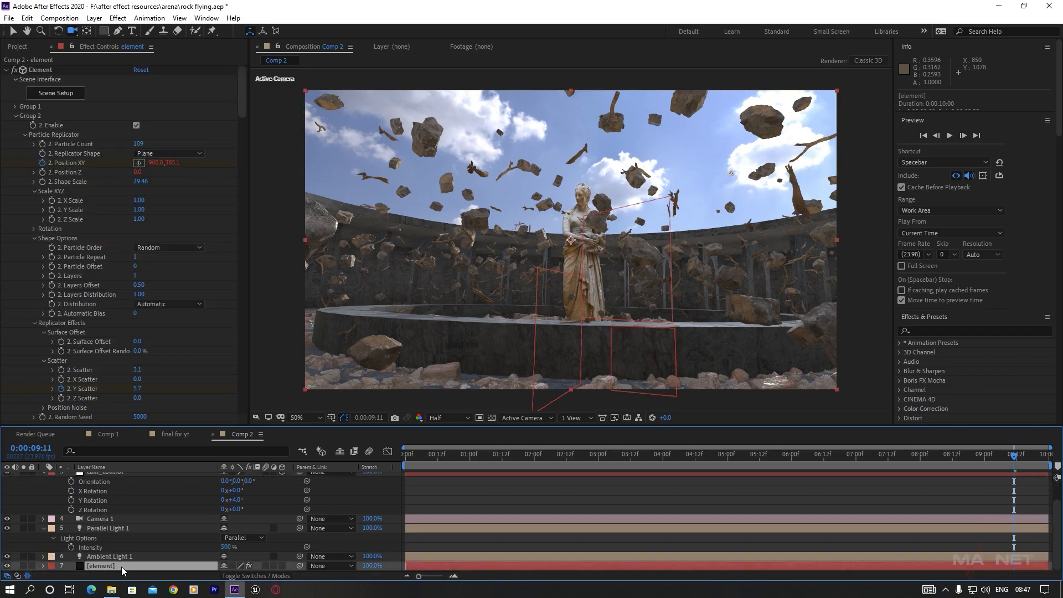
{"action": "left_click", "coordinate": [17, 116]}
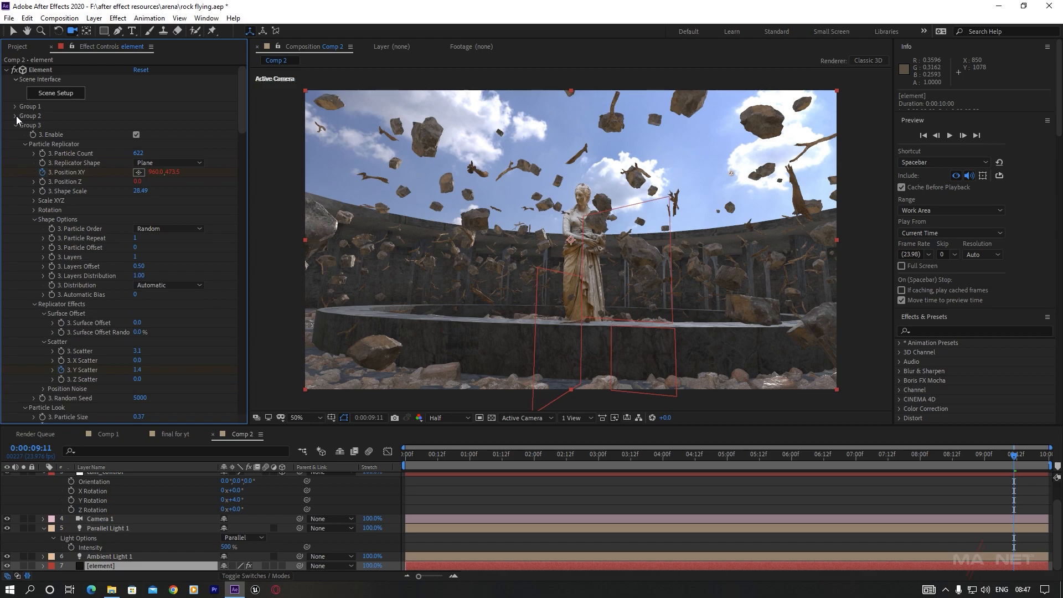
{"action": "left_click", "coordinate": [16, 124]}
{"action": "left_click", "coordinate": [15, 144]}
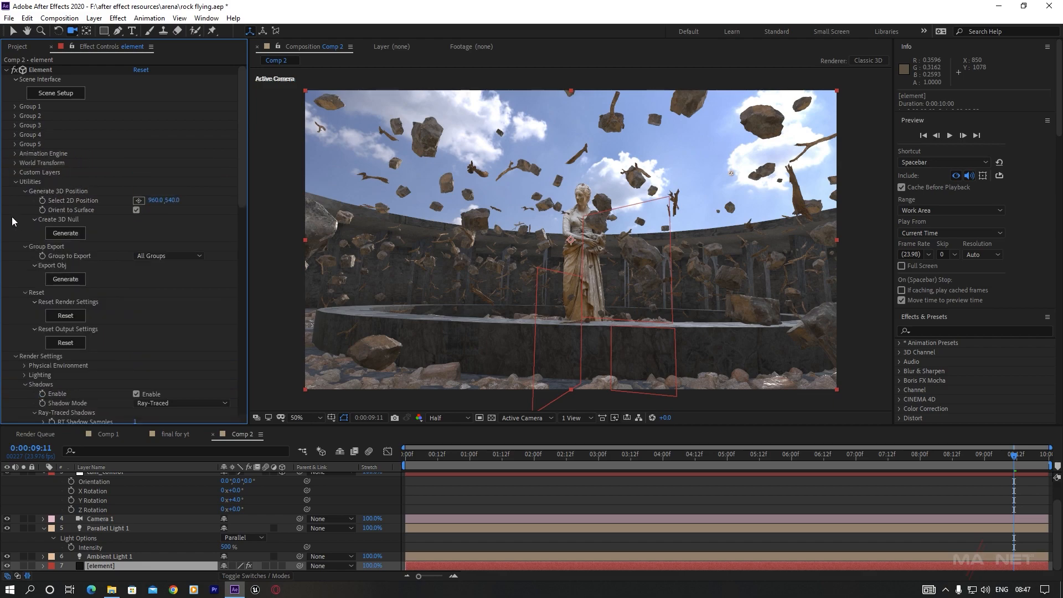
{"action": "left_click", "coordinate": [139, 200]}
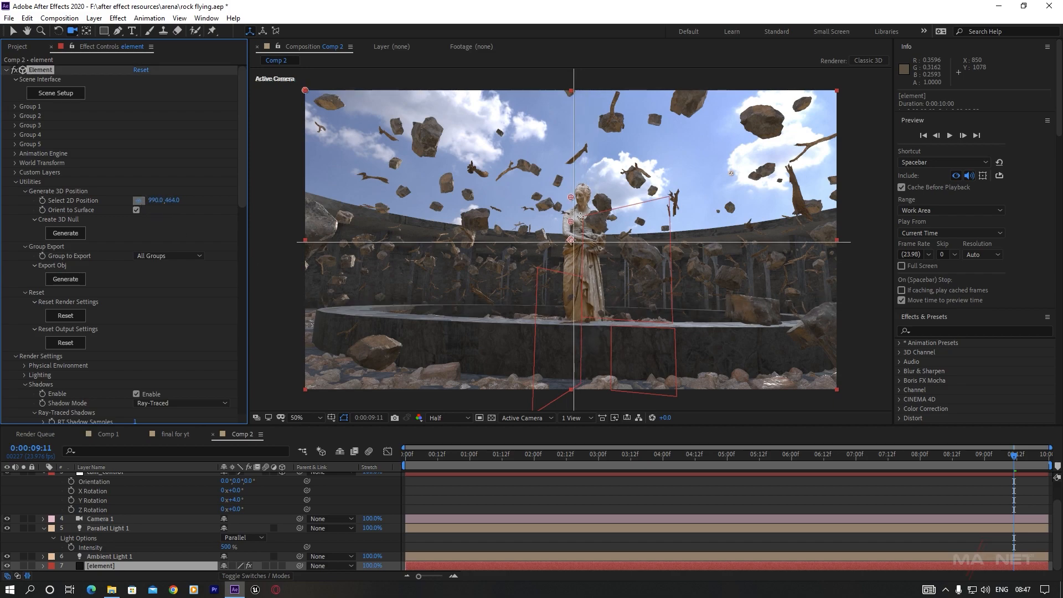
{"action": "left_click", "coordinate": [584, 300]}
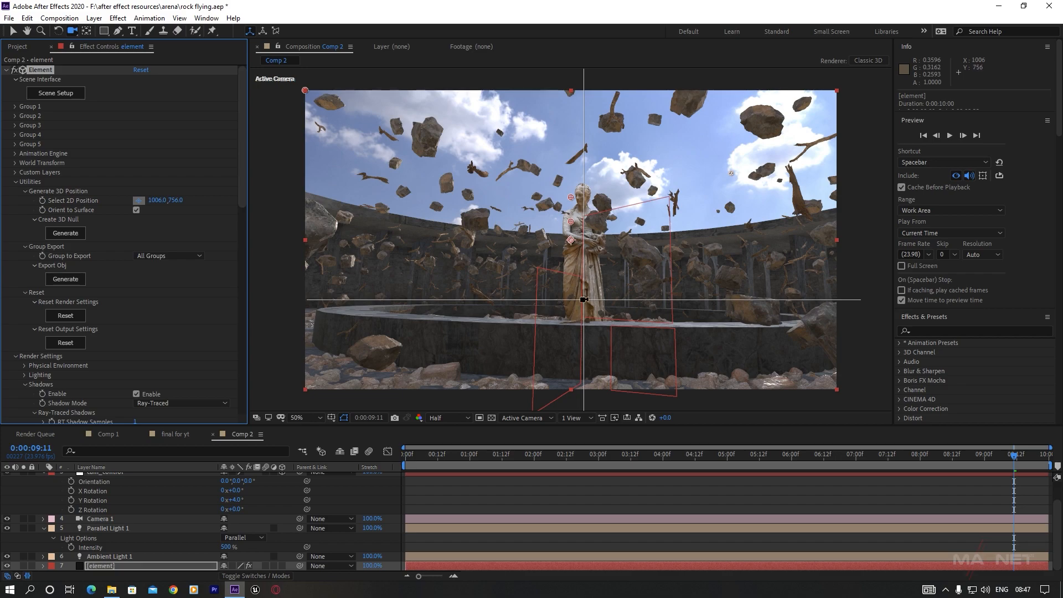
{"action": "left_click", "coordinate": [65, 233]}
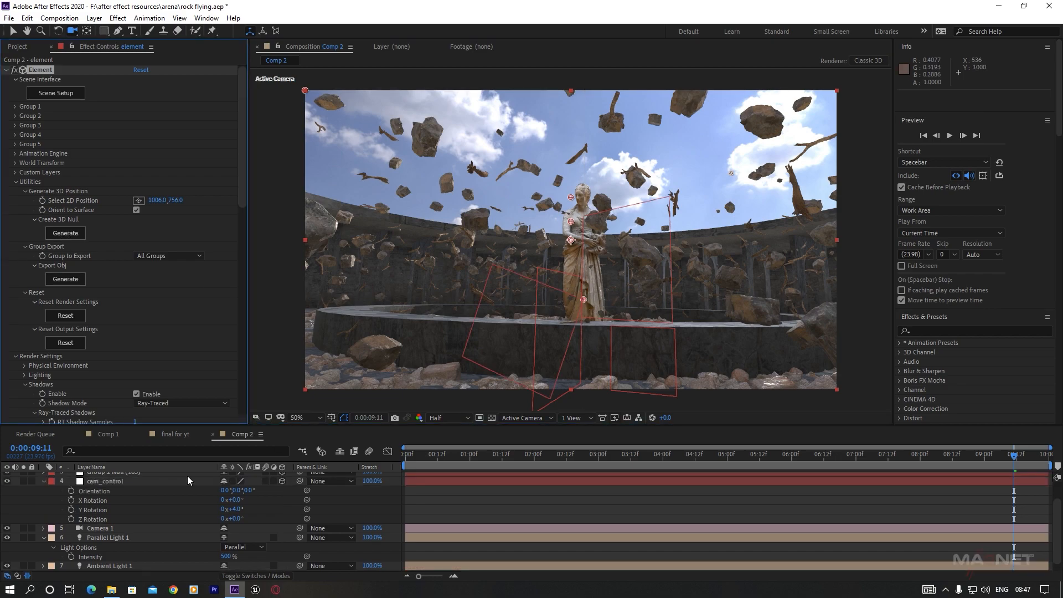
Reveal the generated position null's Position property and delete that null layer.
{"action": "scroll", "coordinate": [92, 503], "scroll_direction": "up", "scroll_amount": 2}
{"action": "left_click", "coordinate": [111, 477]}
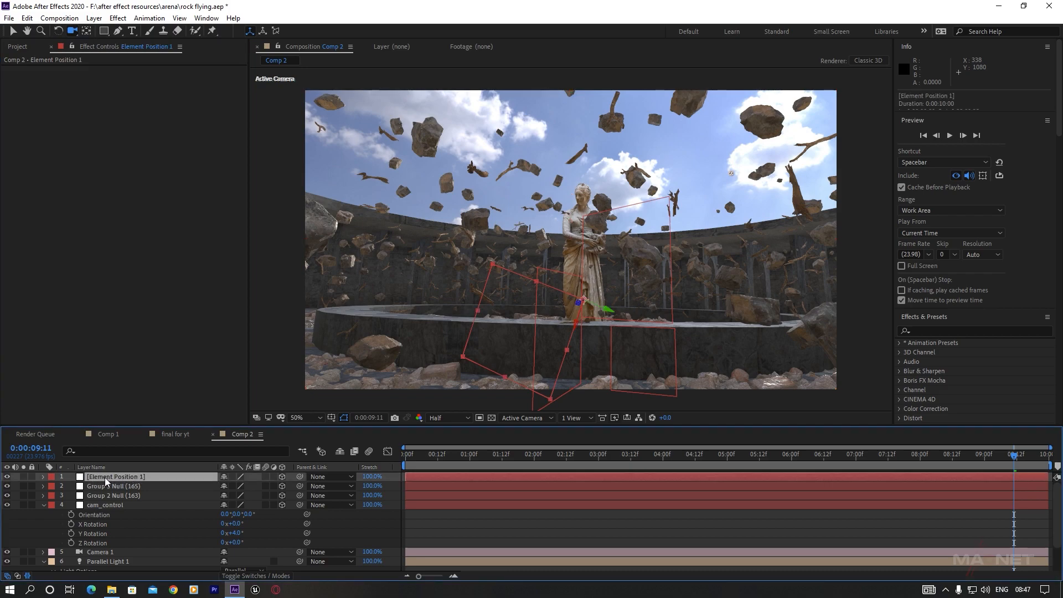
{"action": "key", "text": "p"}
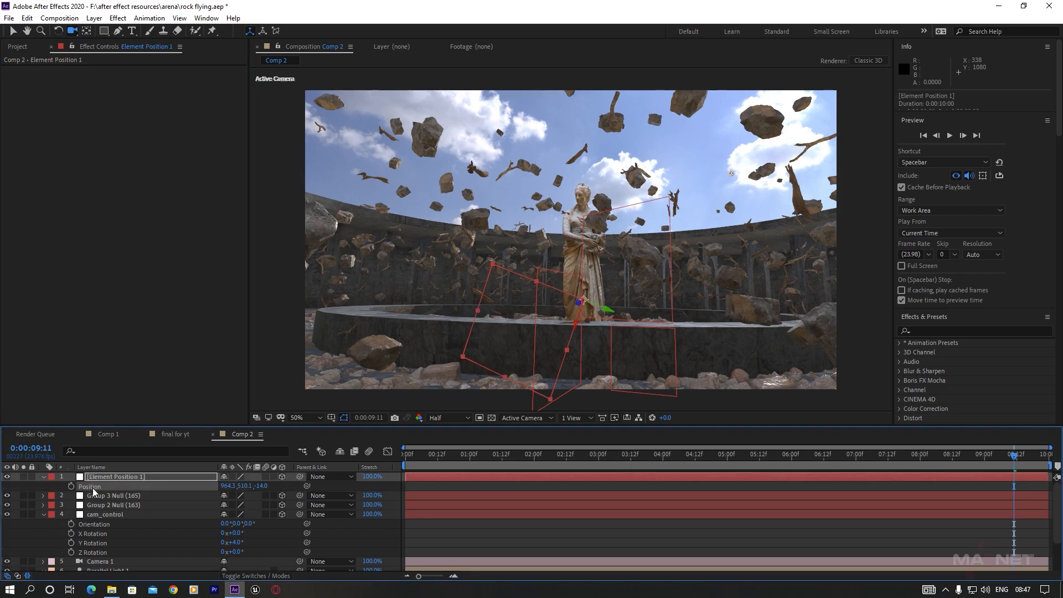
{"action": "left_click", "coordinate": [108, 477]}
{"action": "key", "text": "Delete"}
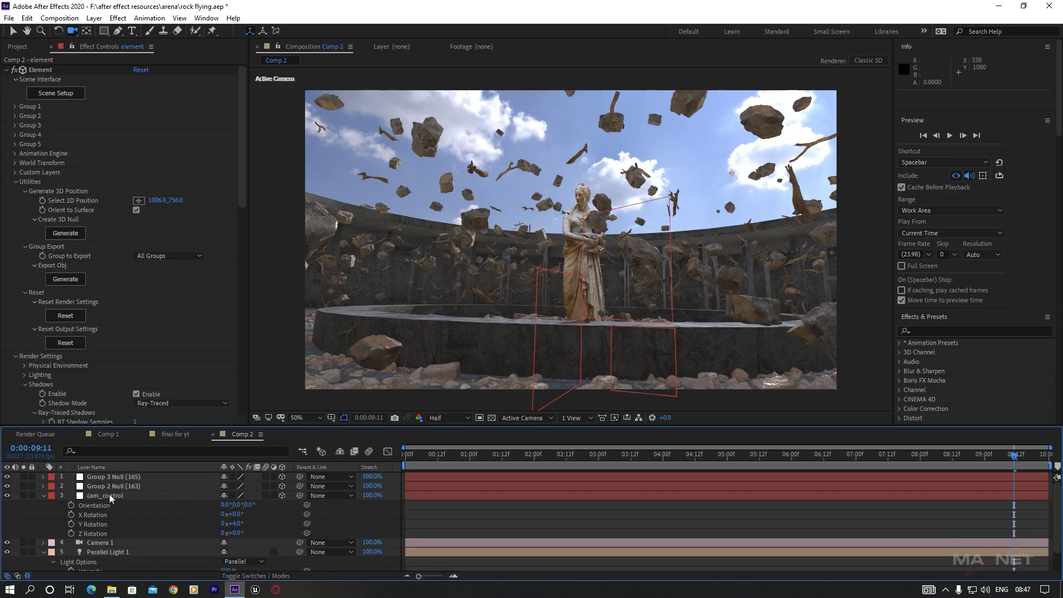
Replace cam_control's keyframed Position with the copied statue position 964.5, 510.1, -14.0 and parent Camera 1 to cam_control.
{"action": "left_click", "coordinate": [94, 496]}
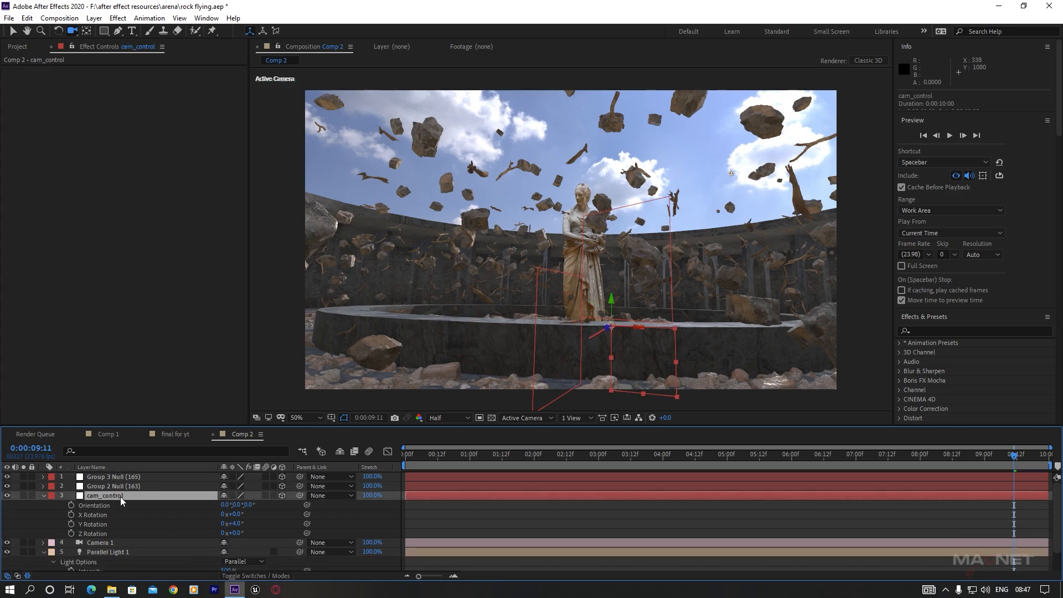
{"action": "key", "text": "p"}
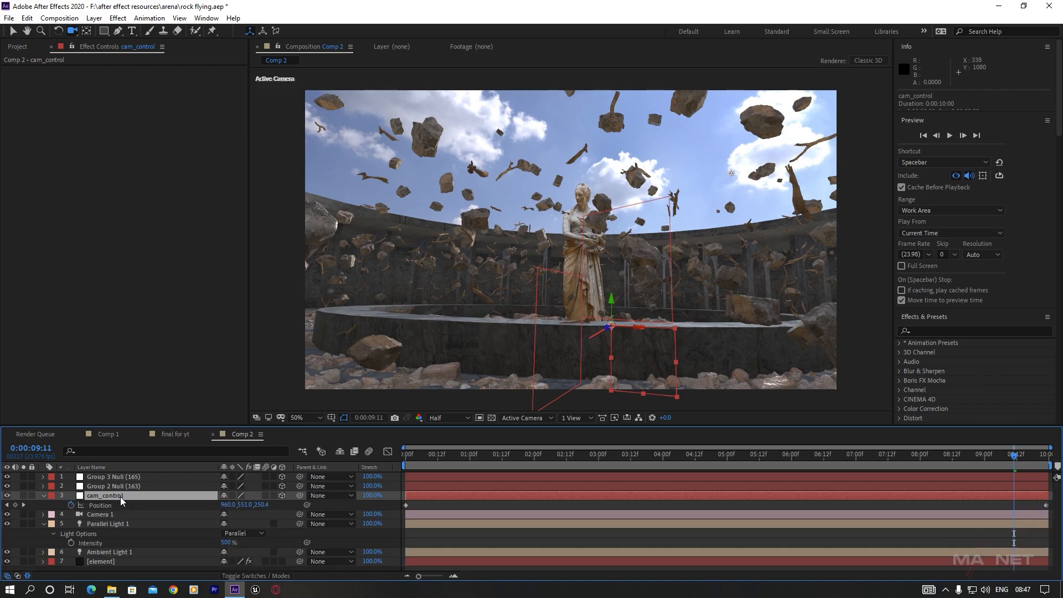
{"action": "left_click", "coordinate": [70, 505]}
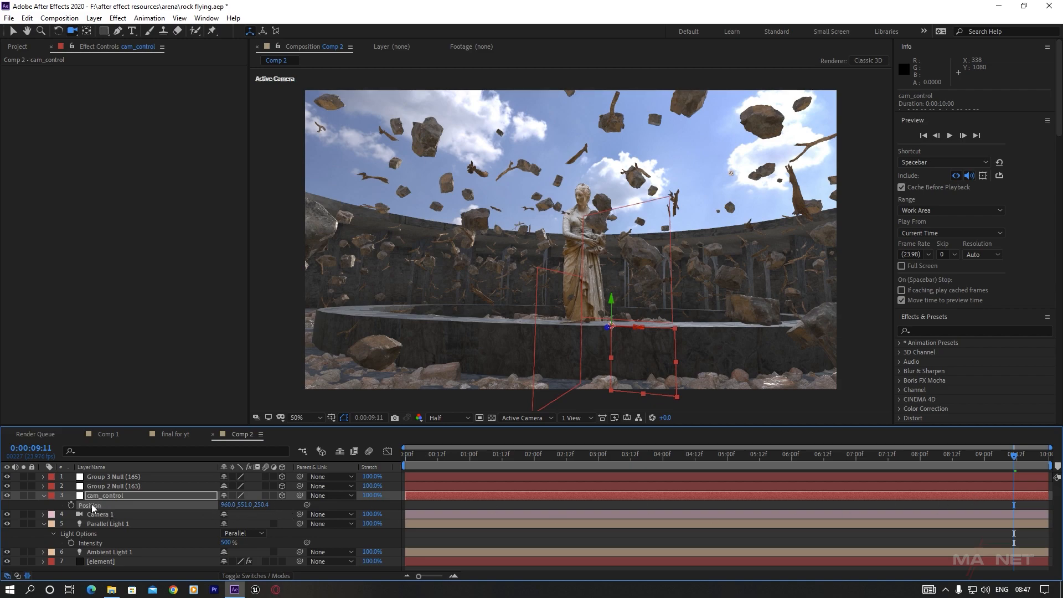
{"action": "key", "text": "ctrl+v"}
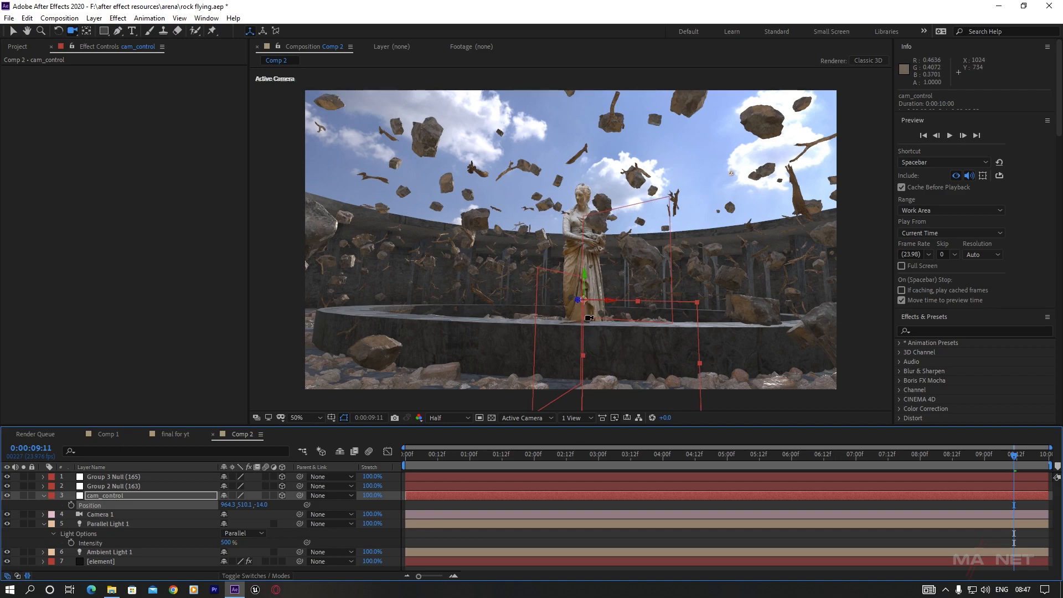
{"action": "left_click", "coordinate": [92, 516]}
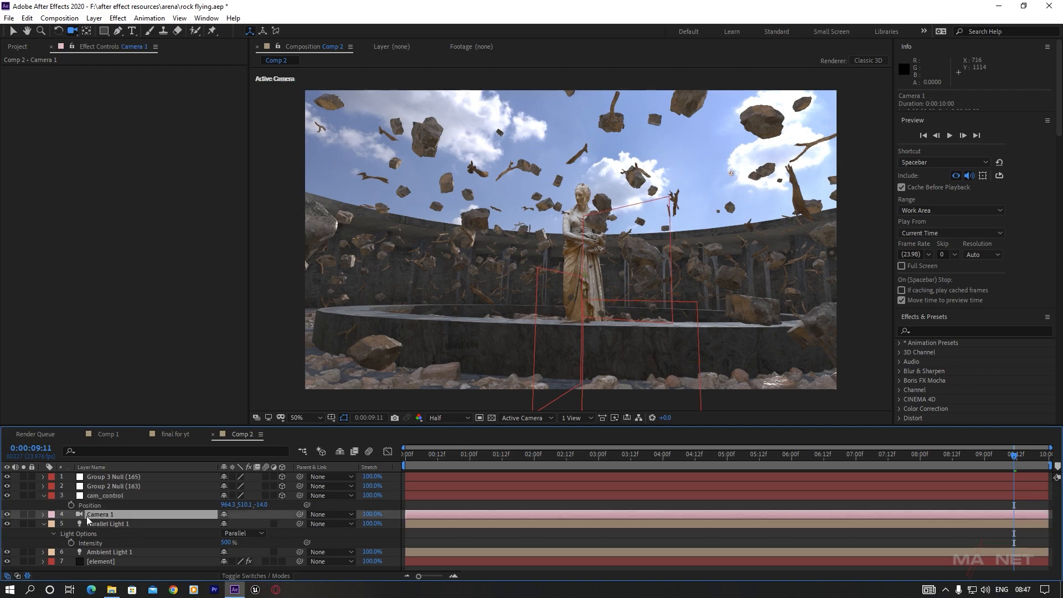
{"action": "left_click_drag", "start_coordinate": [300, 514], "coordinate": [101, 498]}
Try moving the camera through cam_control with a Y Rotation of -51° and a Z position of 124.
{"action": "left_click", "coordinate": [111, 497]}
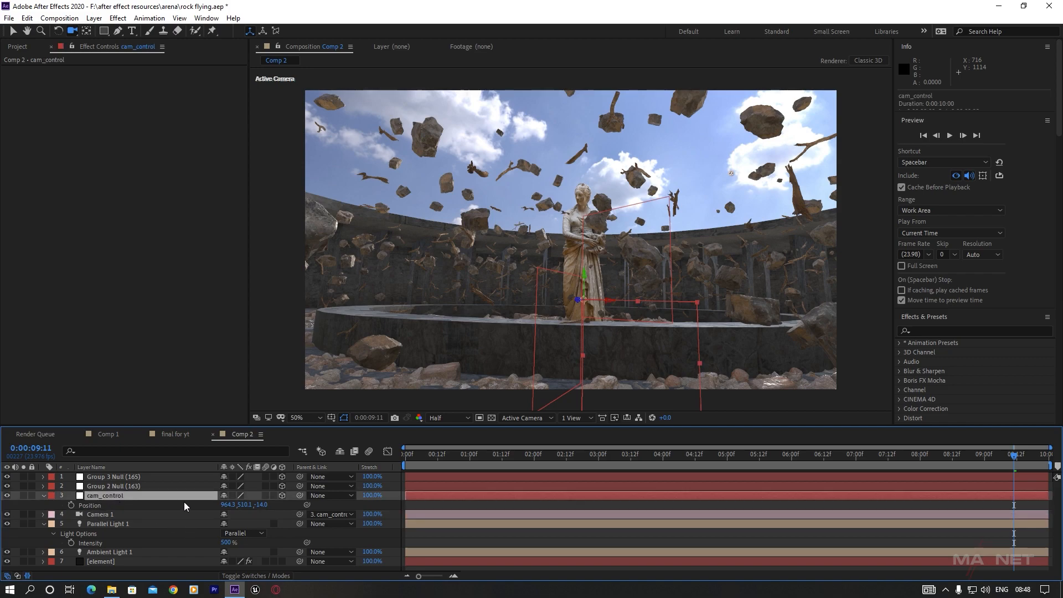
{"action": "key", "text": "r"}
{"action": "mouse_move", "coordinate": [235, 523]}
{"action": "left_mouse_down"}
{"action": "mouse_move", "coordinate": [251, 524]}
{"action": "mouse_move", "coordinate": [198, 538]}
{"action": "mouse_move", "coordinate": [241, 518]}
{"action": "left_mouse_up"}
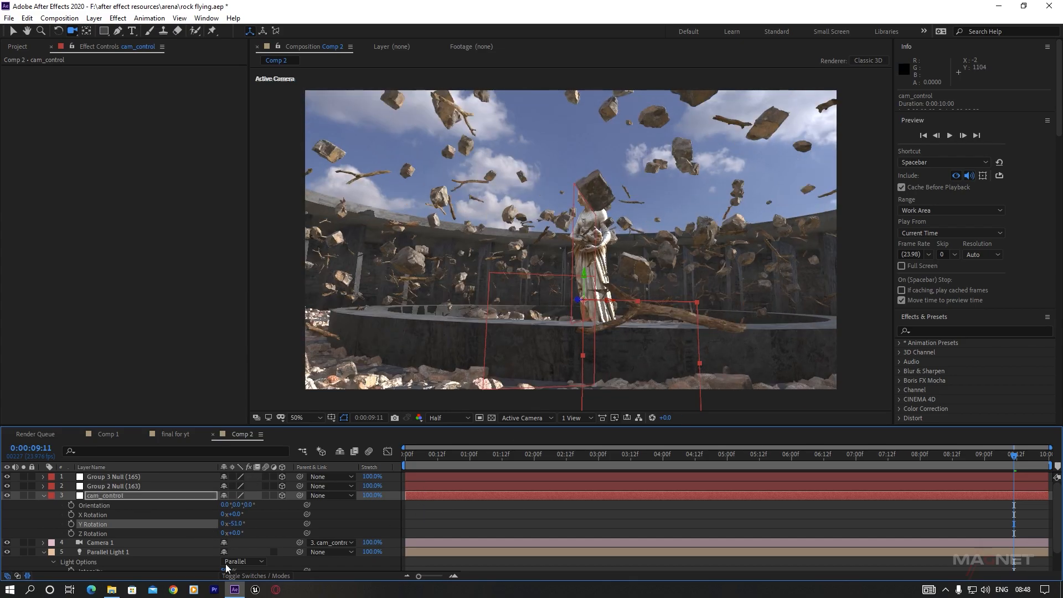
{"action": "left_click", "coordinate": [108, 496]}
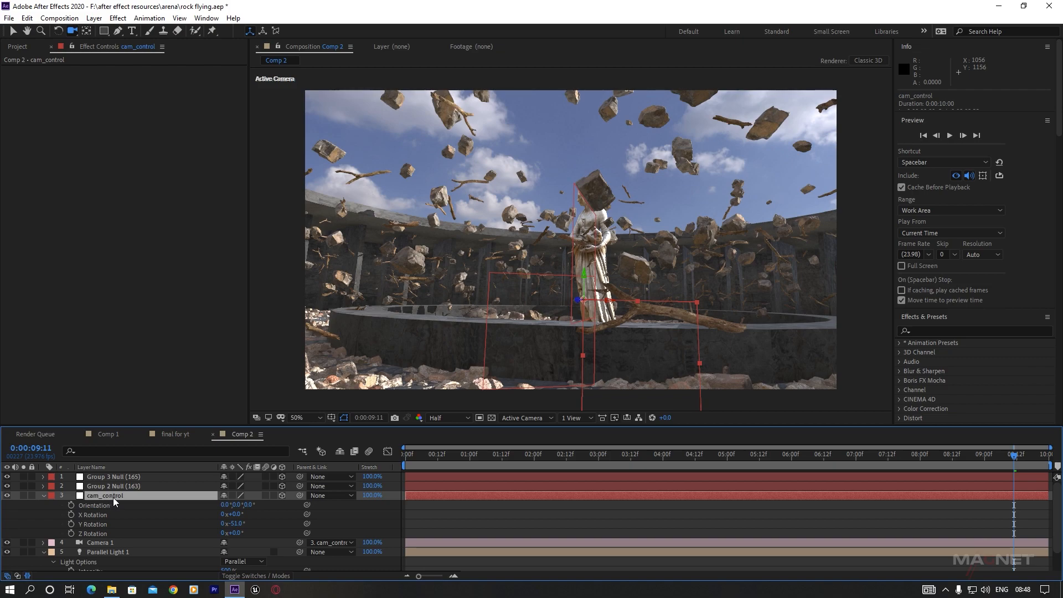
{"action": "key", "text": "p"}
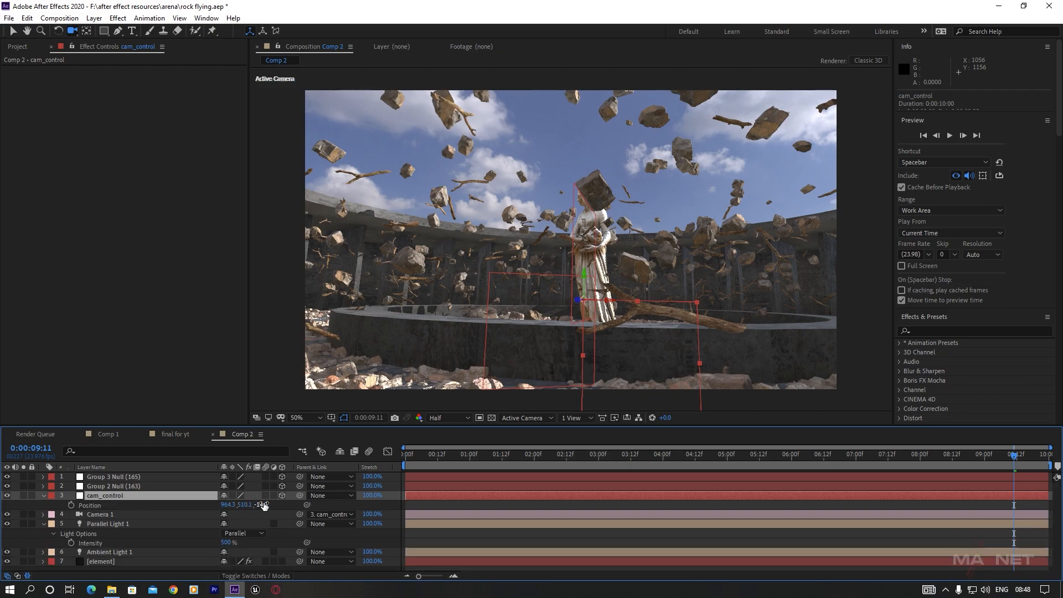
{"action": "left_click_drag", "start_coordinate": [268, 510], "coordinate": [346, 510]}
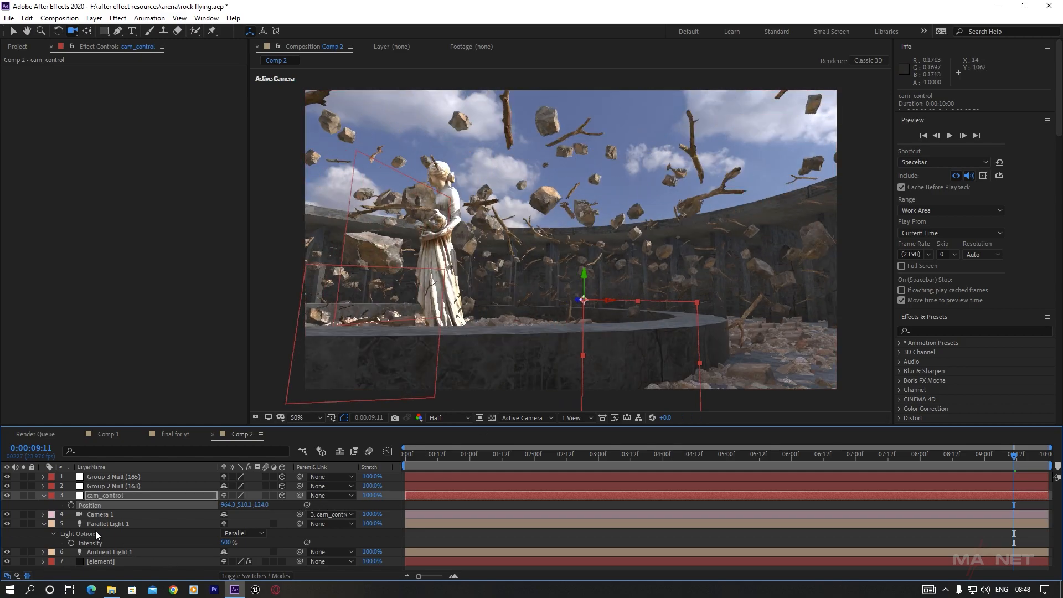
Try a Y Rotation of -96° on cam_control and undo the test rotation and position changes.
{"action": "left_click", "coordinate": [115, 497]}
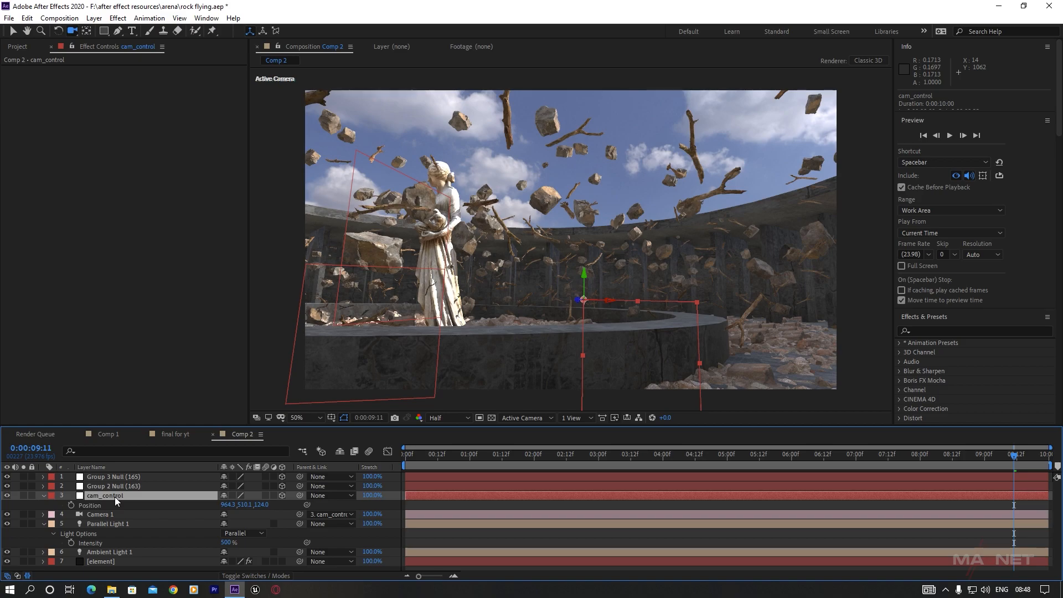
{"action": "key", "text": "r"}
{"action": "left_click_drag", "start_coordinate": [240, 524], "coordinate": [236, 547]}
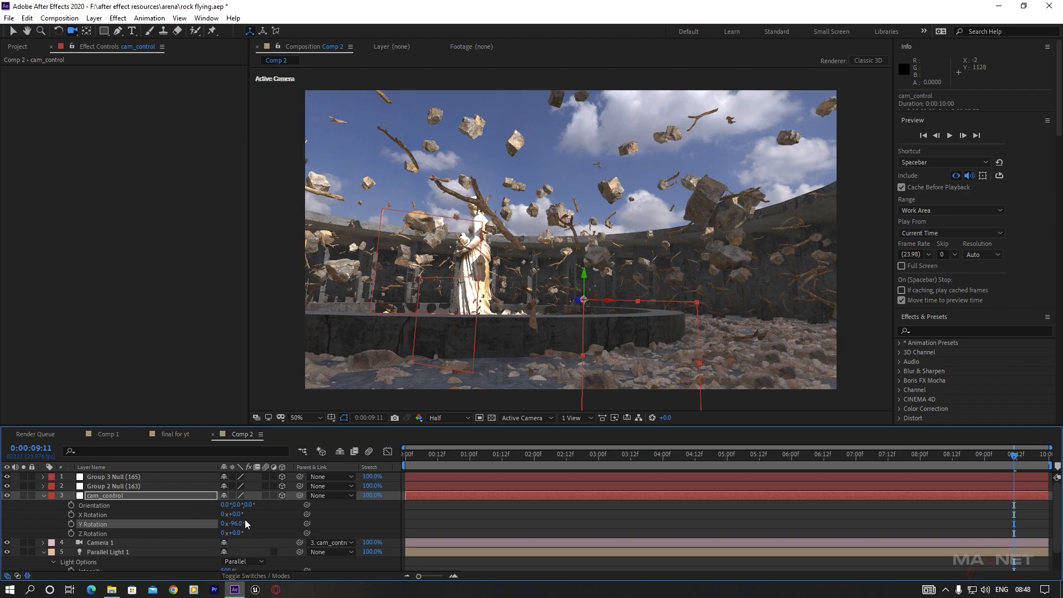
{"action": "key", "text": "ctrl+z"}
{"action": "key", "text": "ctrl+z"}
{"action": "key", "text": "ctrl+z"}
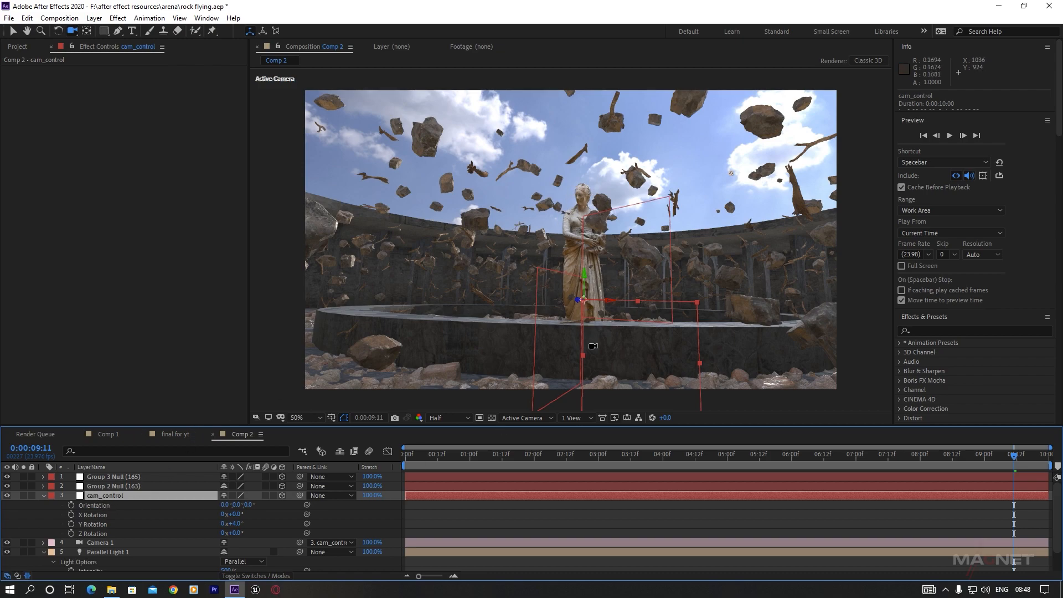
Create a new null object and name it master_control.
{"action": "left_click", "coordinate": [95, 17]}
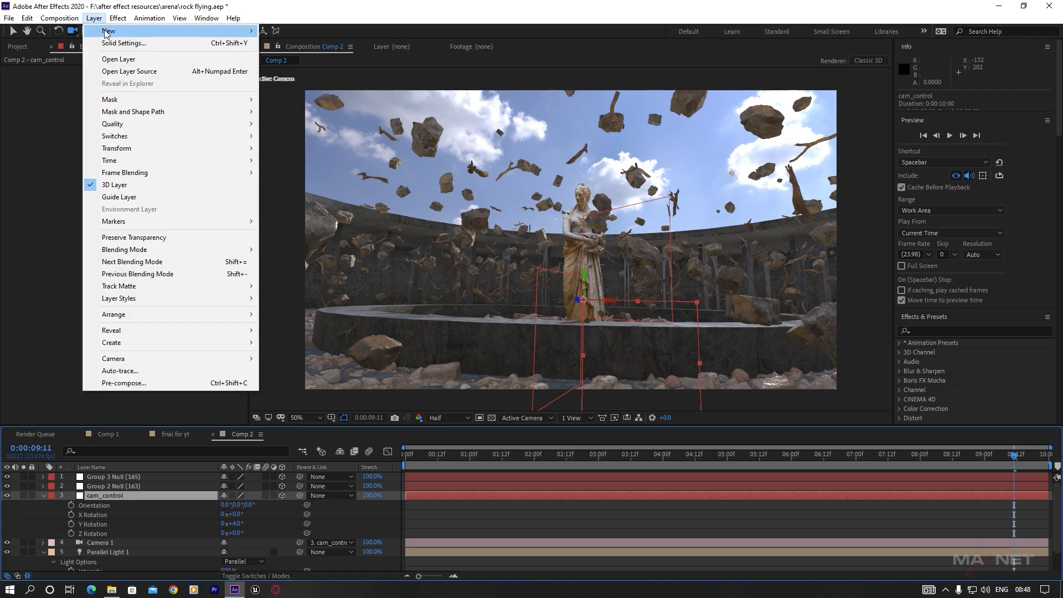
{"action": "mouse_move", "coordinate": [107, 33]}
{"action": "left_click", "coordinate": [320, 79]}
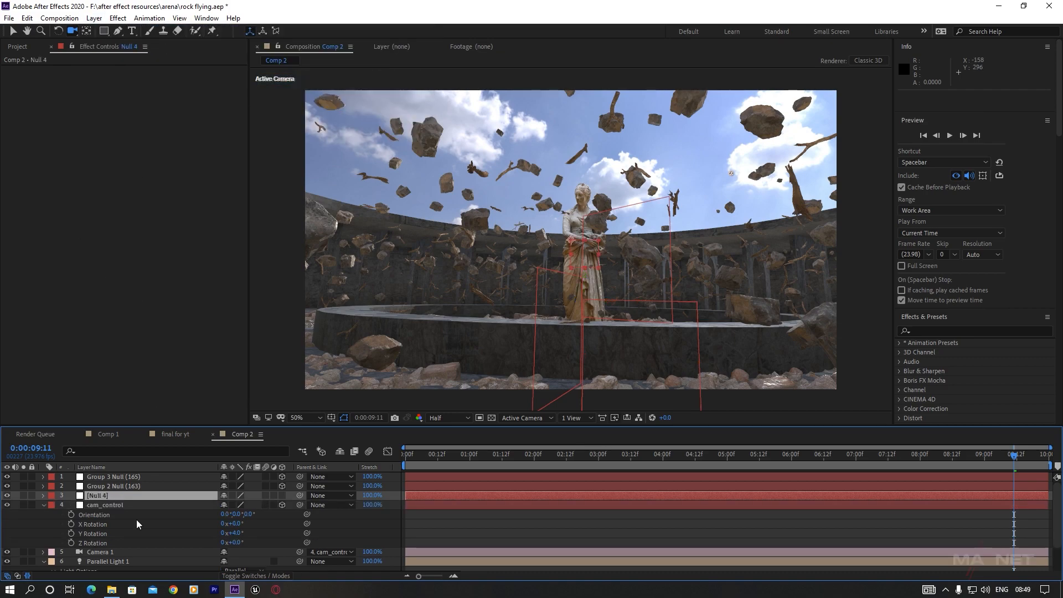
{"action": "key", "text": "Return"}
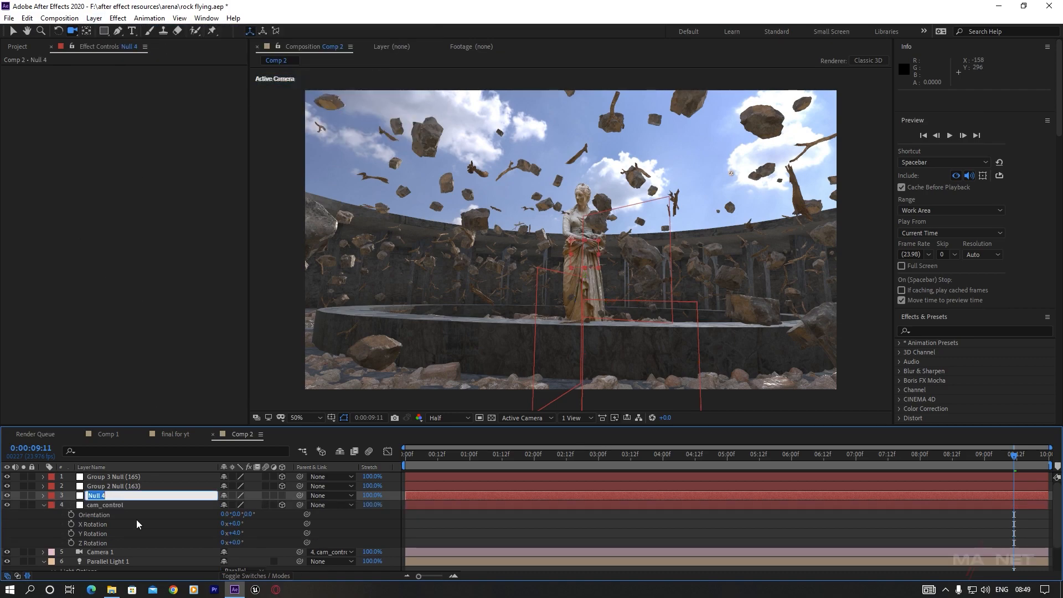
{"action": "type", "text": "master_control"}
{"action": "left_click", "coordinate": [142, 544]}
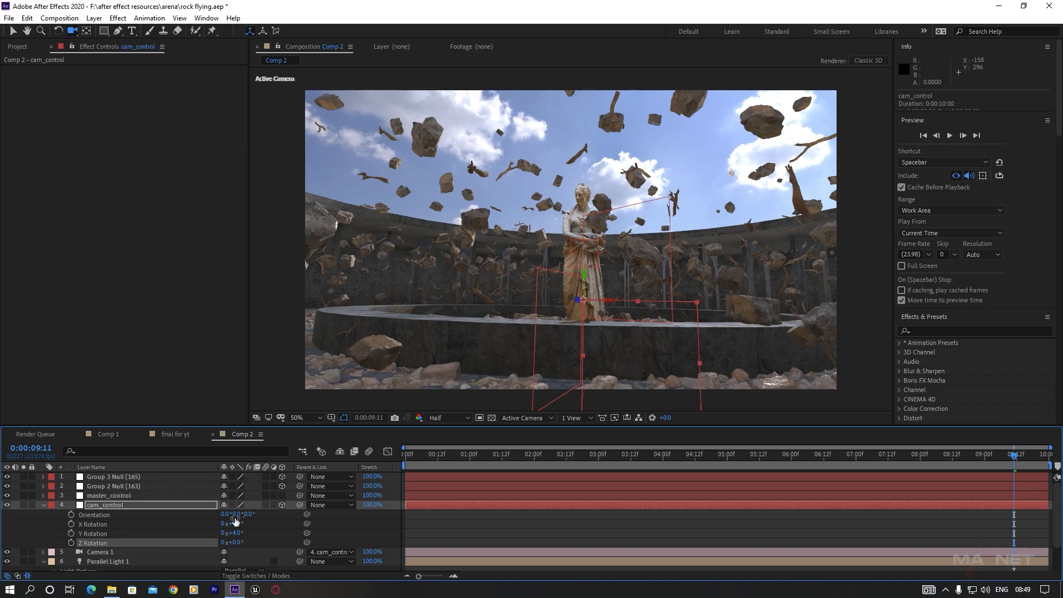
Make master_control a 3D layer and paste the copied statue position 964.5, 510.1, -14.0 into its Position.
{"action": "left_click", "coordinate": [108, 496]}
{"action": "left_click", "coordinate": [282, 496]}
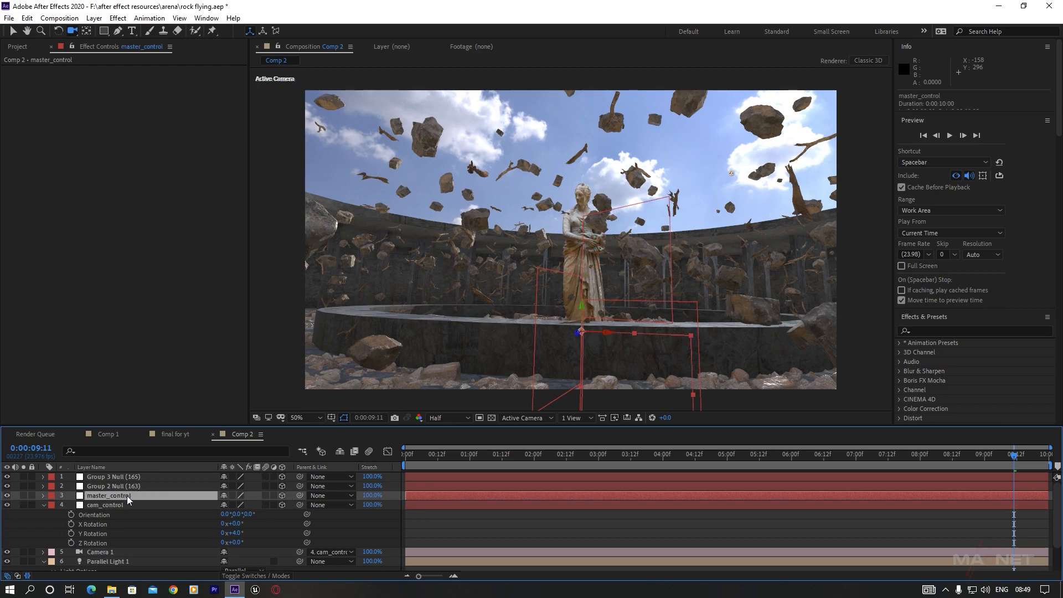
{"action": "key", "text": "p"}
{"action": "left_click", "coordinate": [88, 505]}
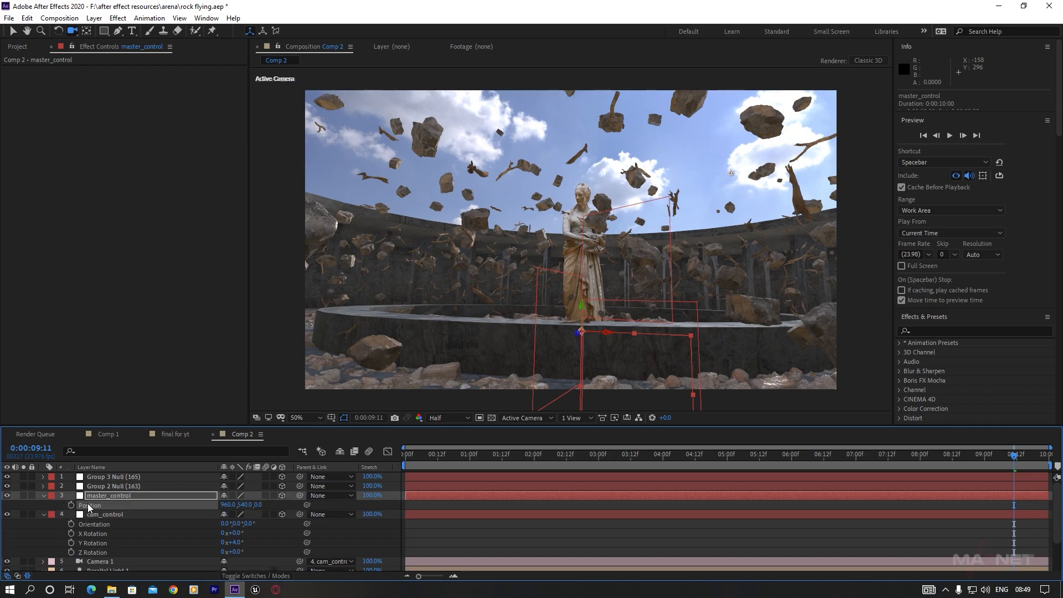
{"action": "key", "text": "ctrl+v"}
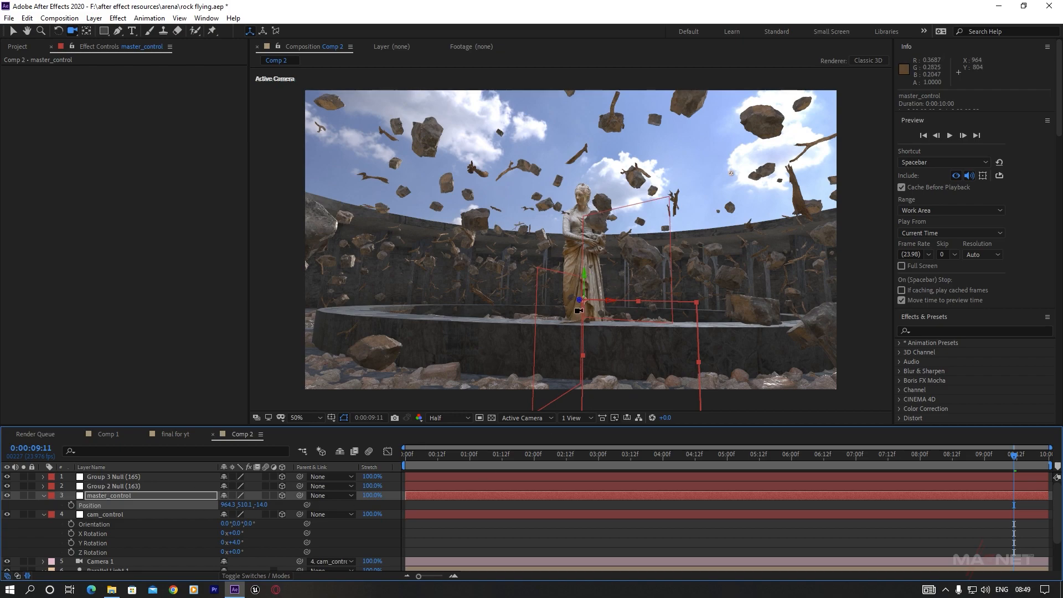
Parent the cam_control null to master_control.
{"action": "left_click", "coordinate": [104, 514]}
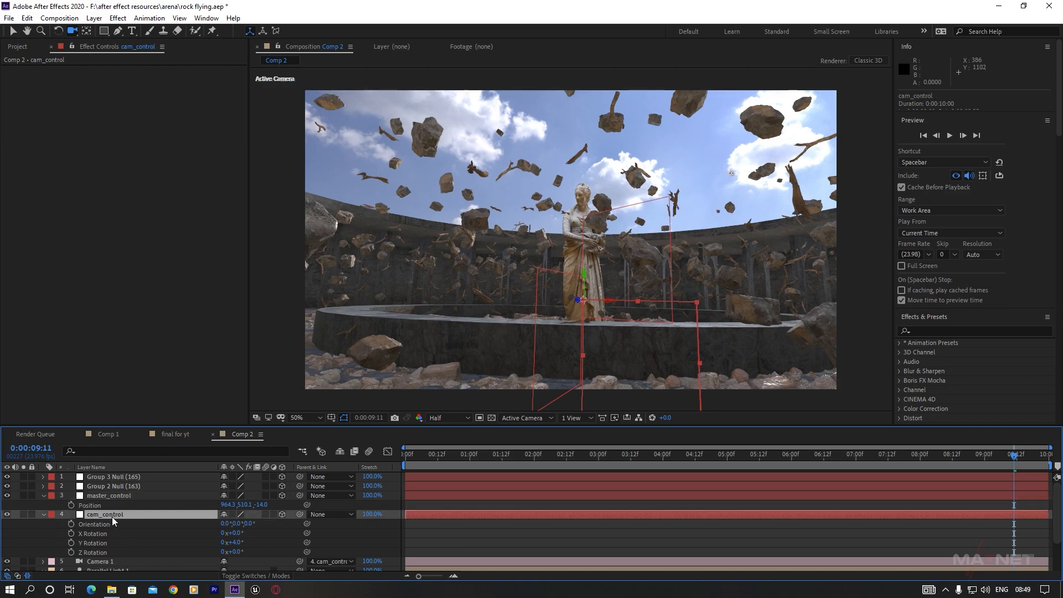
{"action": "left_click_drag", "start_coordinate": [299, 514], "coordinate": [110, 496]}
{"action": "left_click", "coordinate": [125, 494]}
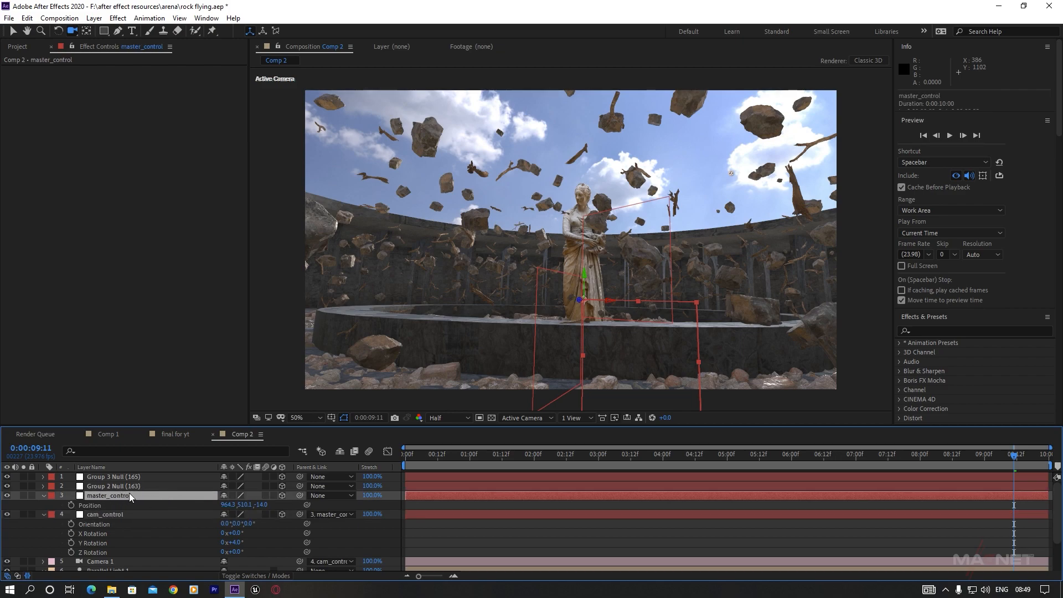
Set cam_control's Z position to -234 to pull the camera back from the statue.
{"action": "left_click", "coordinate": [116, 515]}
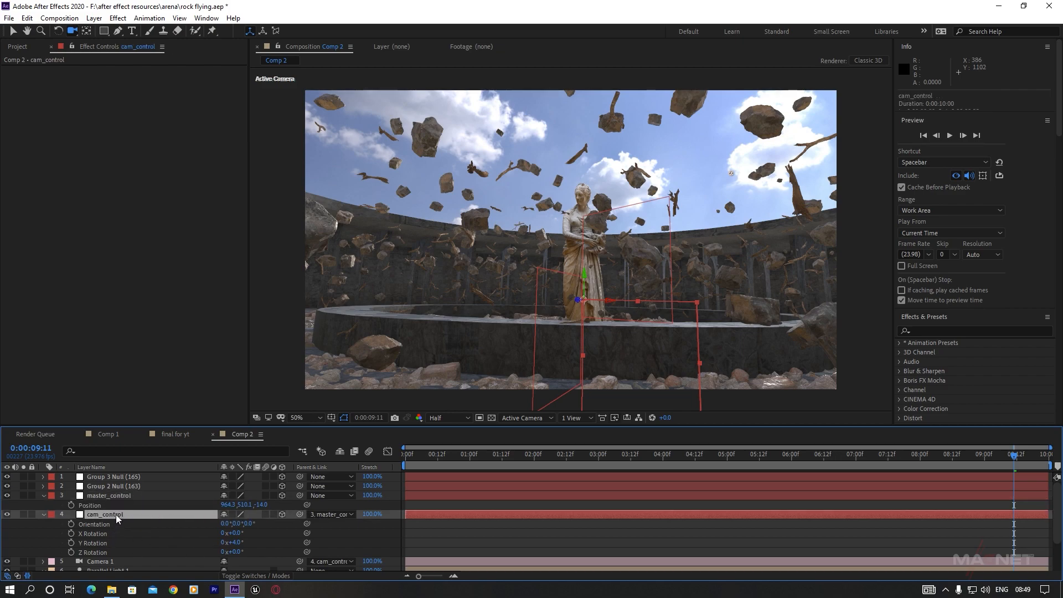
{"action": "key", "text": "p"}
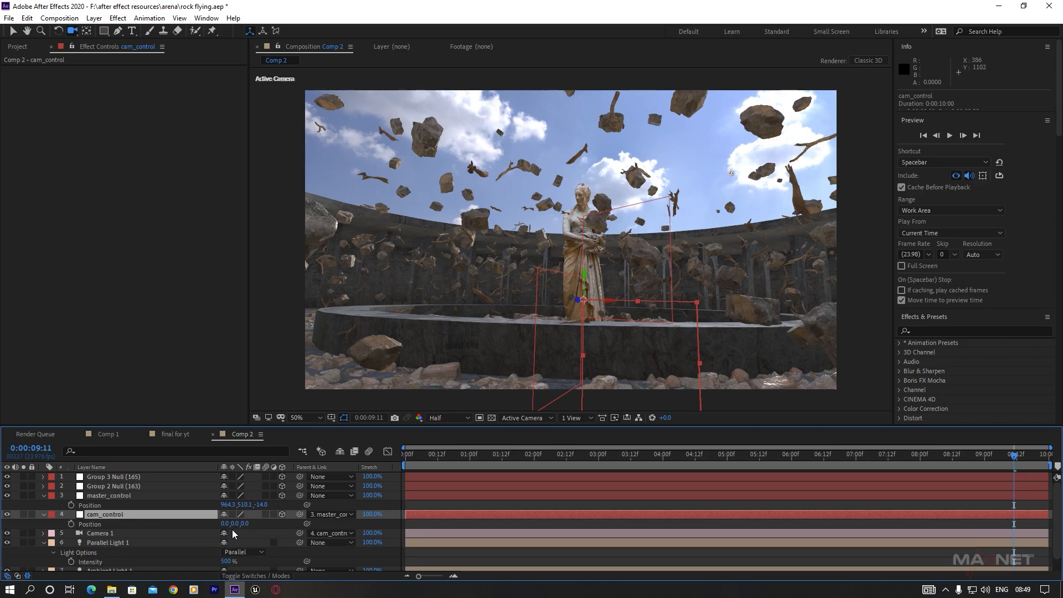
{"action": "left_click_drag", "start_coordinate": [245, 529], "coordinate": [146, 558]}
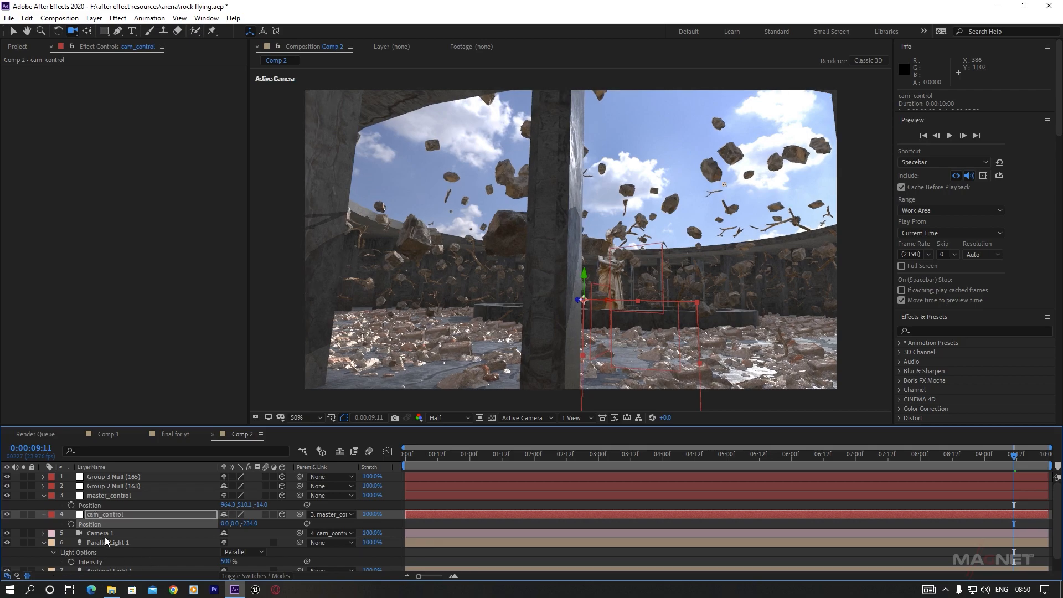
Remove Camera 1's X Rotation keyframes and reset it to 0°, and set its Y Rotation to -33°.
{"action": "left_click", "coordinate": [97, 533]}
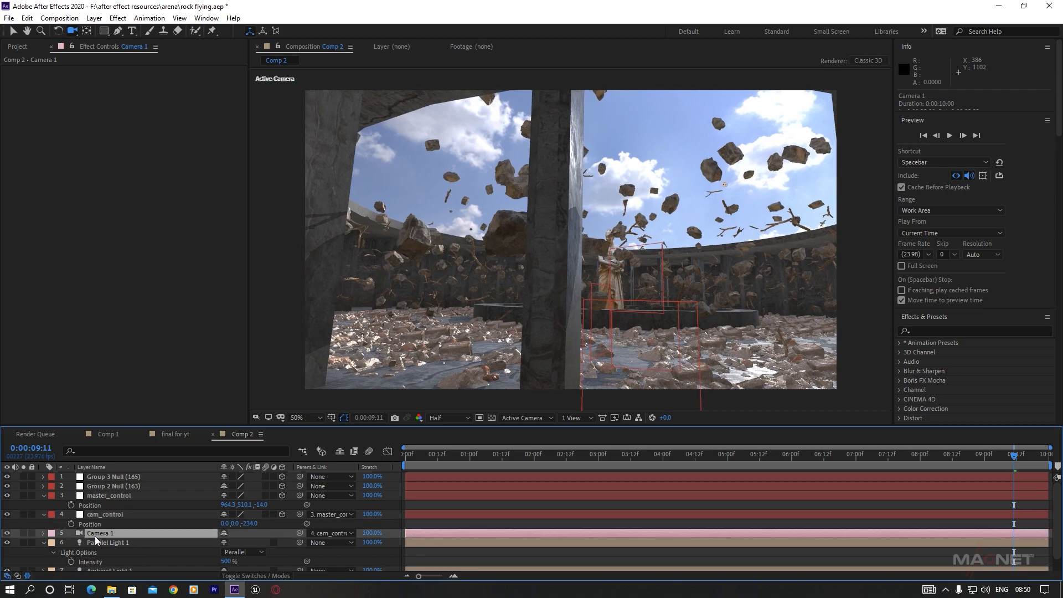
{"action": "key", "text": "r"}
{"action": "scroll", "coordinate": [124, 564], "scroll_direction": "down", "scroll_amount": 3}
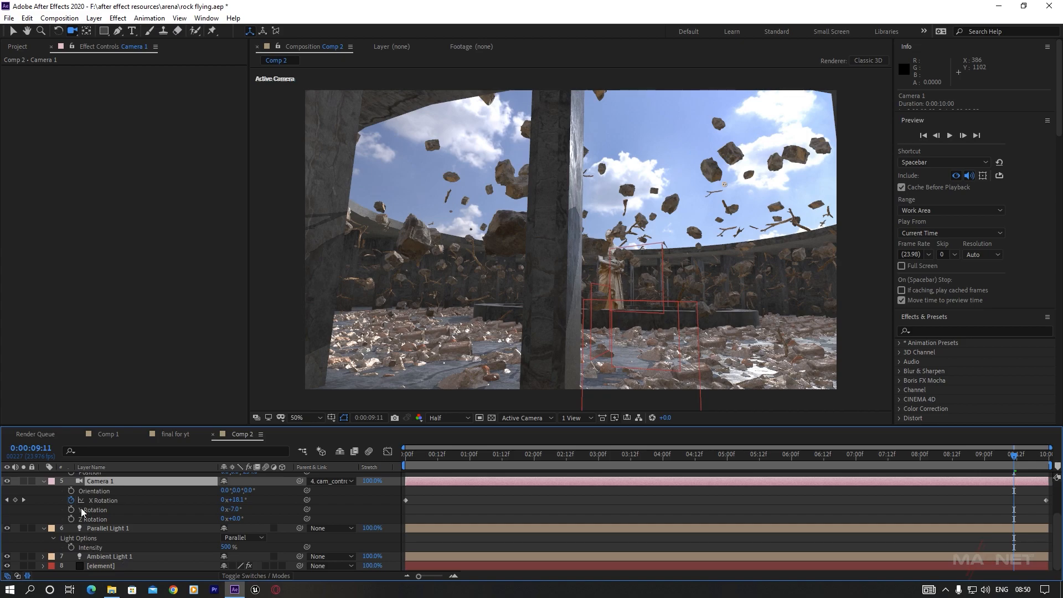
{"action": "left_click", "coordinate": [71, 501]}
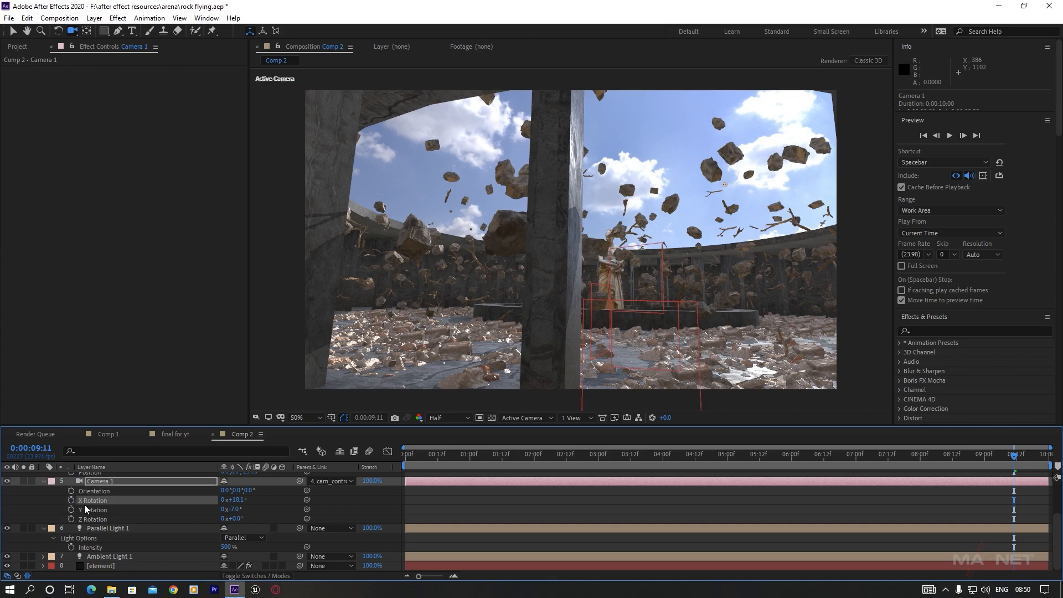
{"action": "right_click", "coordinate": [95, 504]}
{"action": "left_click", "coordinate": [212, 444]}
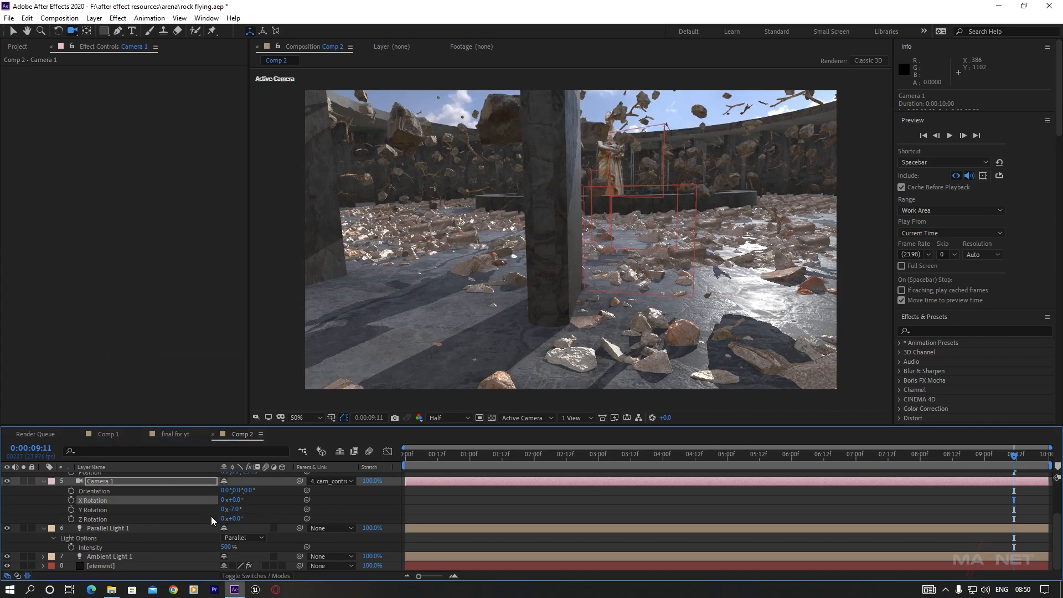
{"action": "left_click_drag", "start_coordinate": [233, 514], "coordinate": [228, 520]}
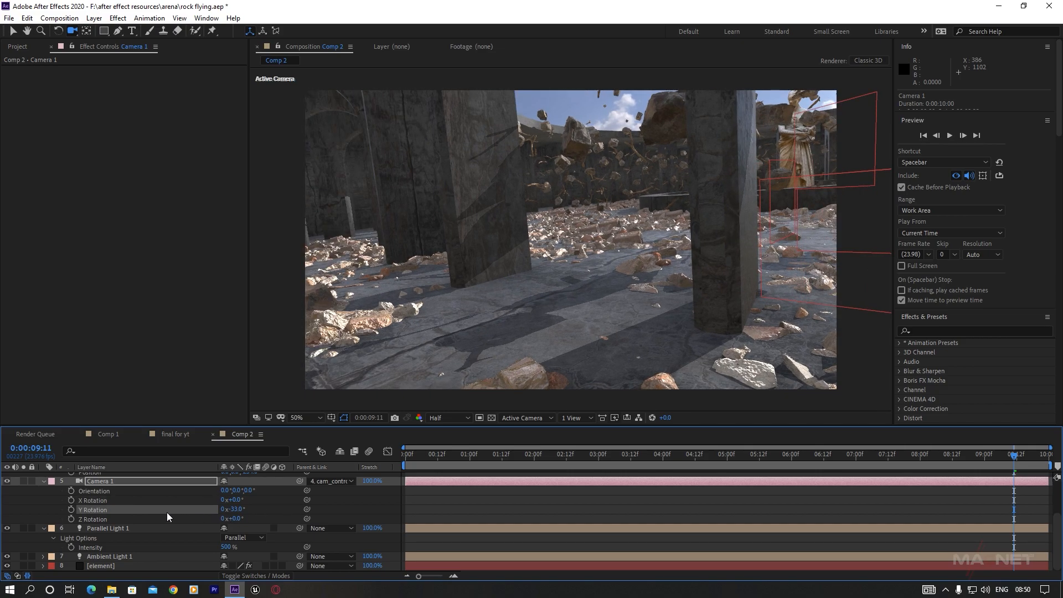
Open Camera 1's camera options and set Zoom to 800 pixels.
{"action": "left_click", "coordinate": [105, 483]}
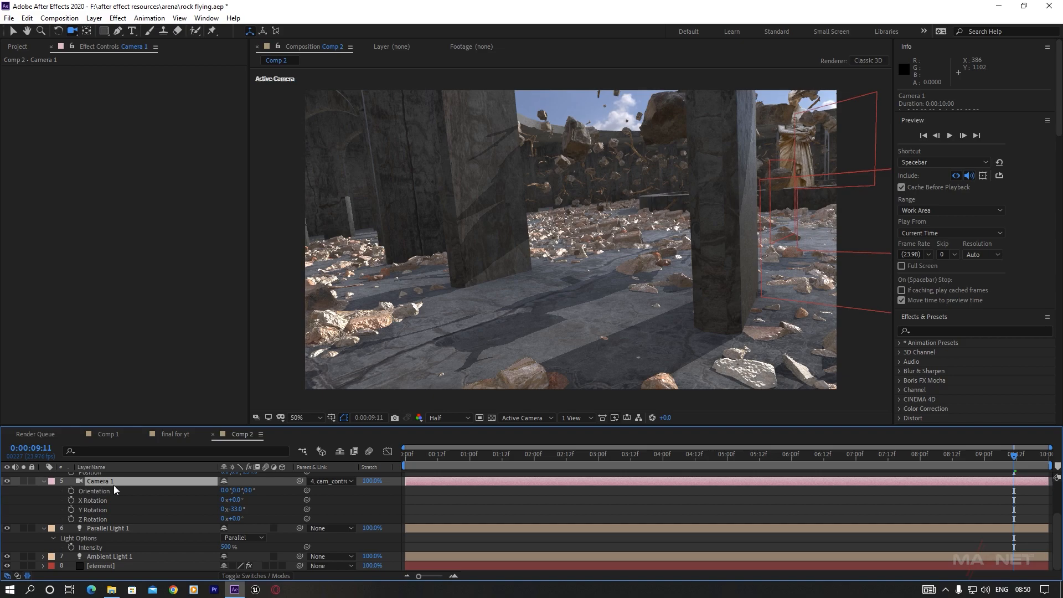
{"action": "key", "text": "a"}
{"action": "key", "text": "a"}
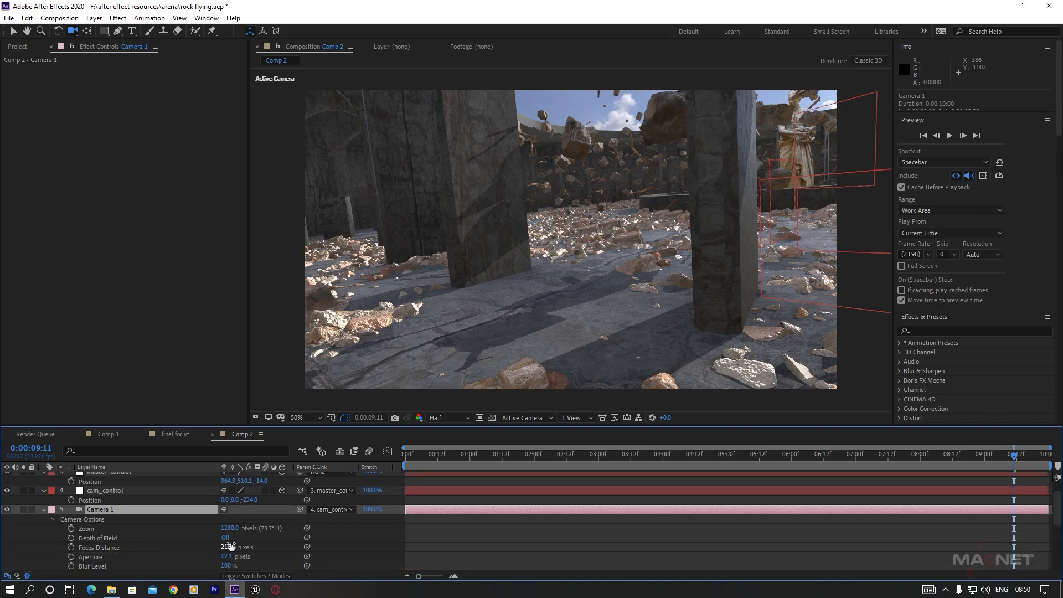
{"action": "left_click", "coordinate": [233, 529]}
{"action": "type", "text": "800"}
{"action": "left_click", "coordinate": [178, 540]}
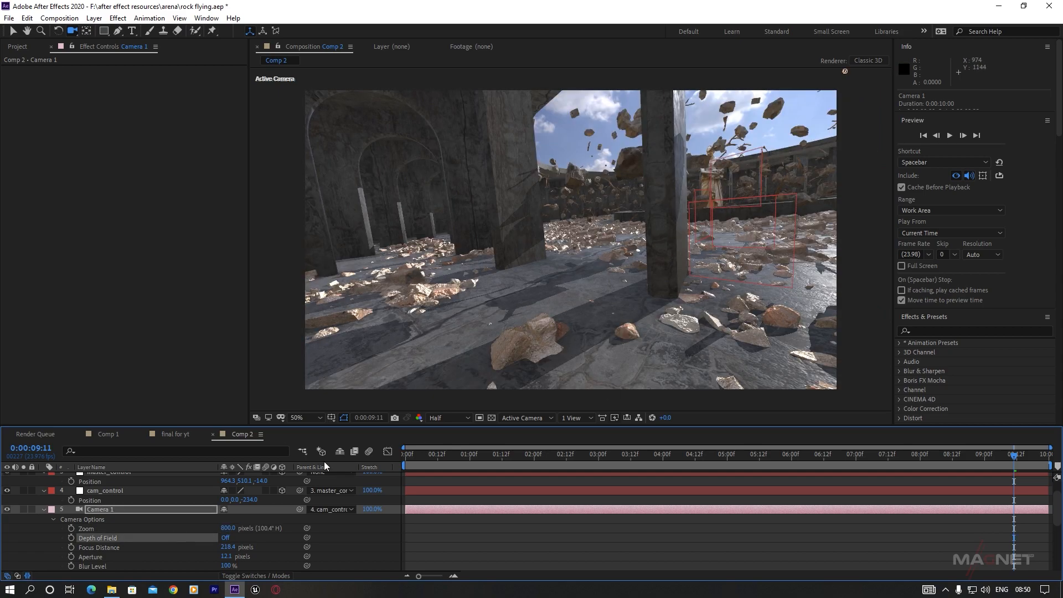
Reveal master_control's rotation properties and add a Y Rotation keyframe at the start of the composition.
{"action": "scroll", "coordinate": [82, 519], "scroll_direction": "up", "scroll_amount": 2}
{"action": "left_click", "coordinate": [92, 534]}
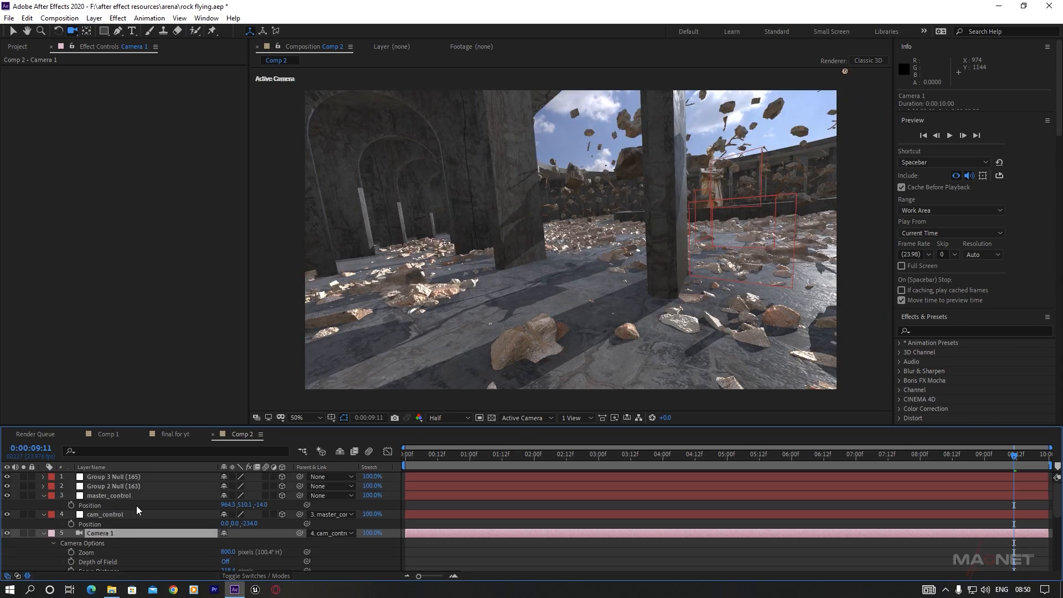
{"action": "left_click", "coordinate": [115, 495]}
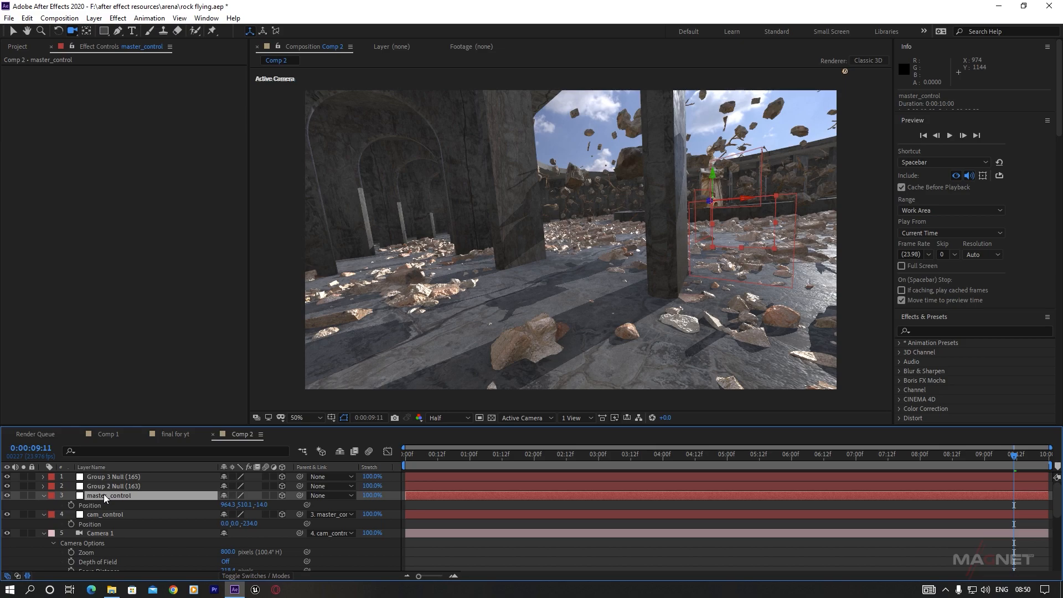
{"action": "key", "text": "r"}
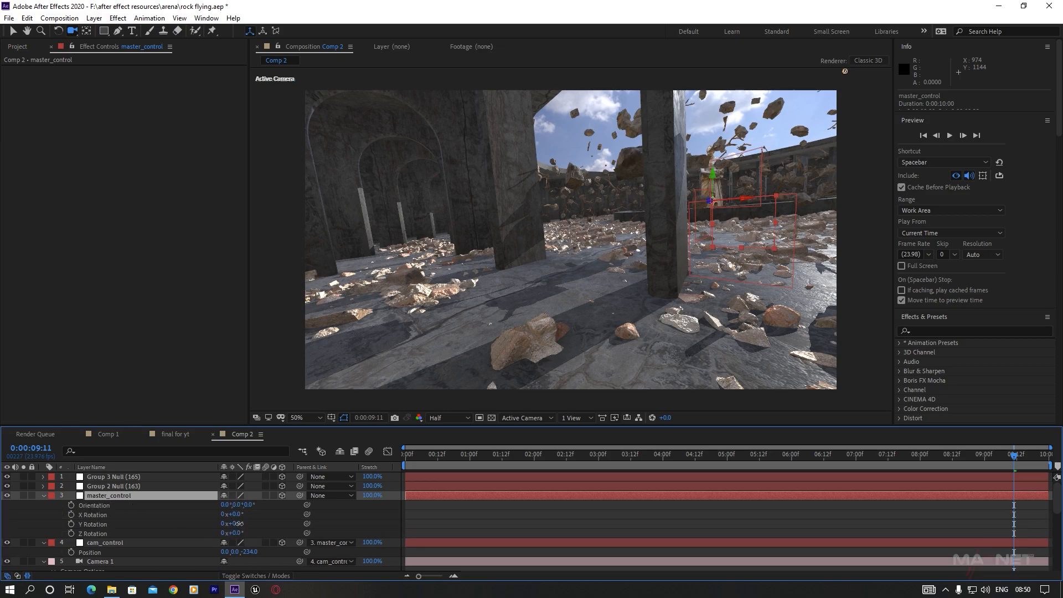
{"action": "mouse_move", "coordinate": [242, 524]}
{"action": "left_mouse_down"}
{"action": "mouse_move", "coordinate": [266, 525]}
{"action": "mouse_move", "coordinate": [243, 528]}
{"action": "left_mouse_up"}
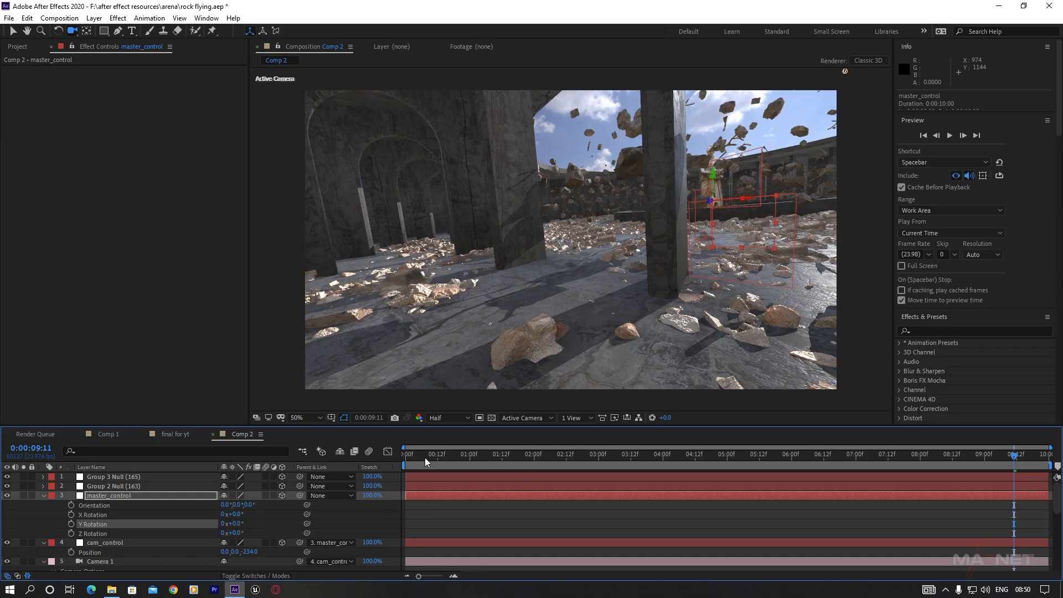
{"action": "left_click_drag", "start_coordinate": [423, 459], "coordinate": [367, 458]}
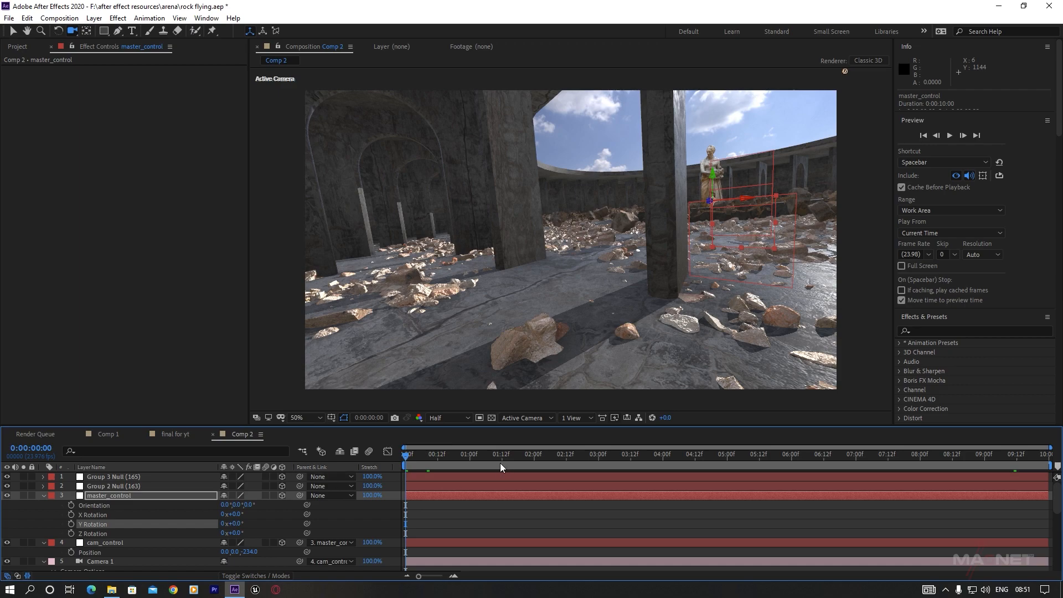
{"action": "left_click", "coordinate": [72, 524]}
Move the current time to 0:00:03:00 and start the work area there.
{"action": "left_click_drag", "start_coordinate": [544, 454], "coordinate": [599, 455]}
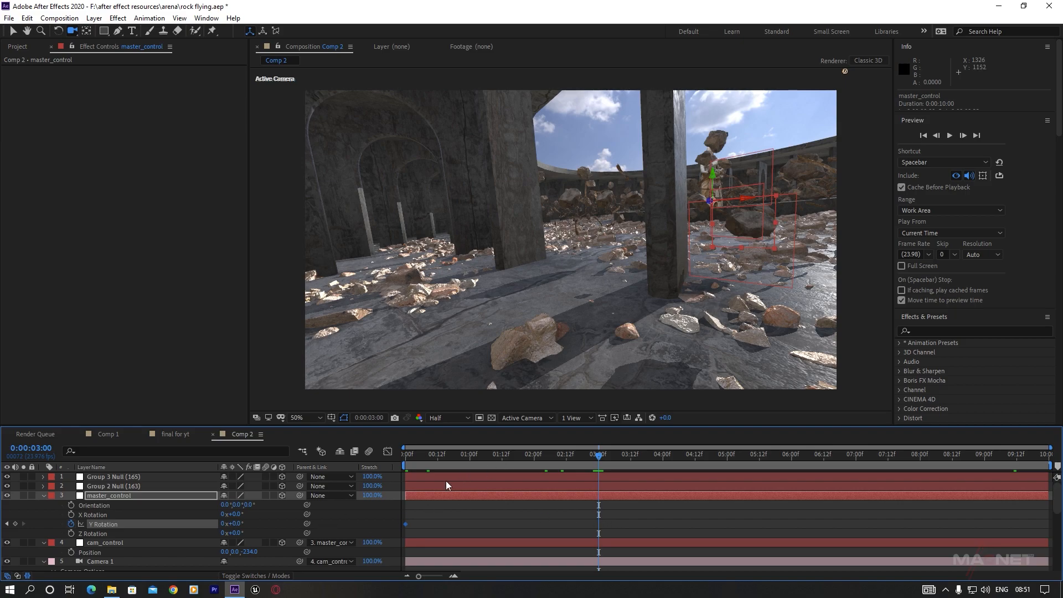
{"action": "left_click_drag", "start_coordinate": [401, 468], "coordinate": [462, 468]}
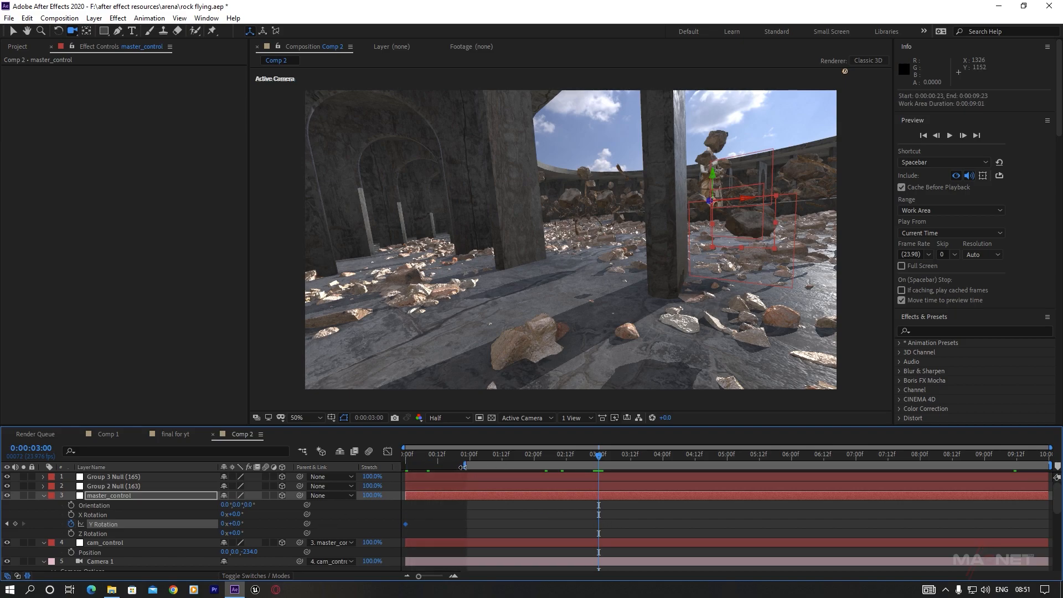
{"action": "key", "text": "b"}
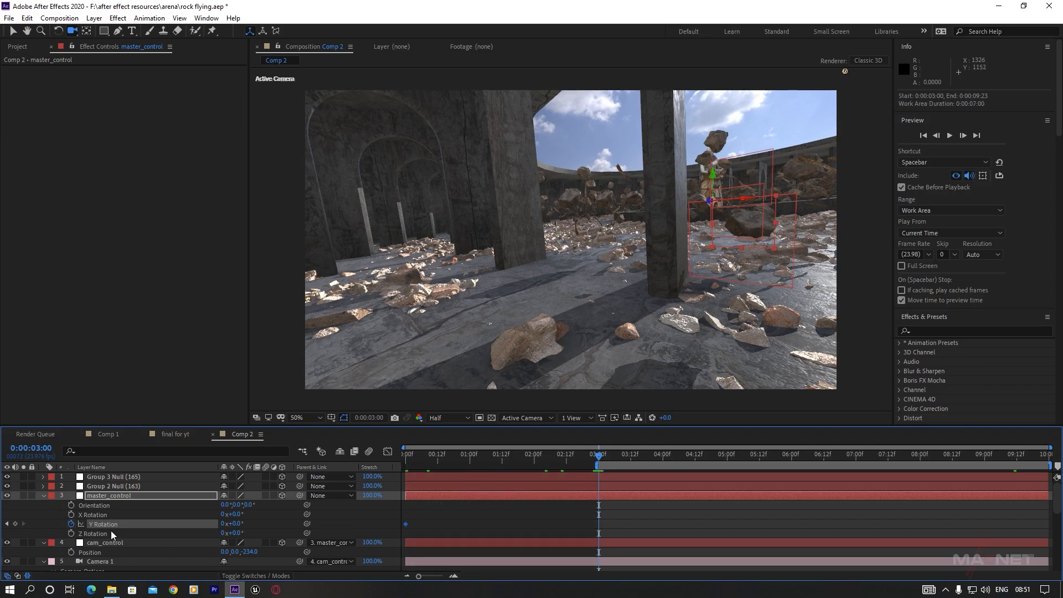
Keyframe master_control's Y Rotation at 0° at 0:00:03:00 and at 188° at 0:00:09:23.
{"action": "left_click", "coordinate": [636, 457]}
{"action": "left_click_drag", "start_coordinate": [637, 457], "coordinate": [603, 459]}
{"action": "left_click_drag", "start_coordinate": [718, 460], "coordinate": [1047, 460]}
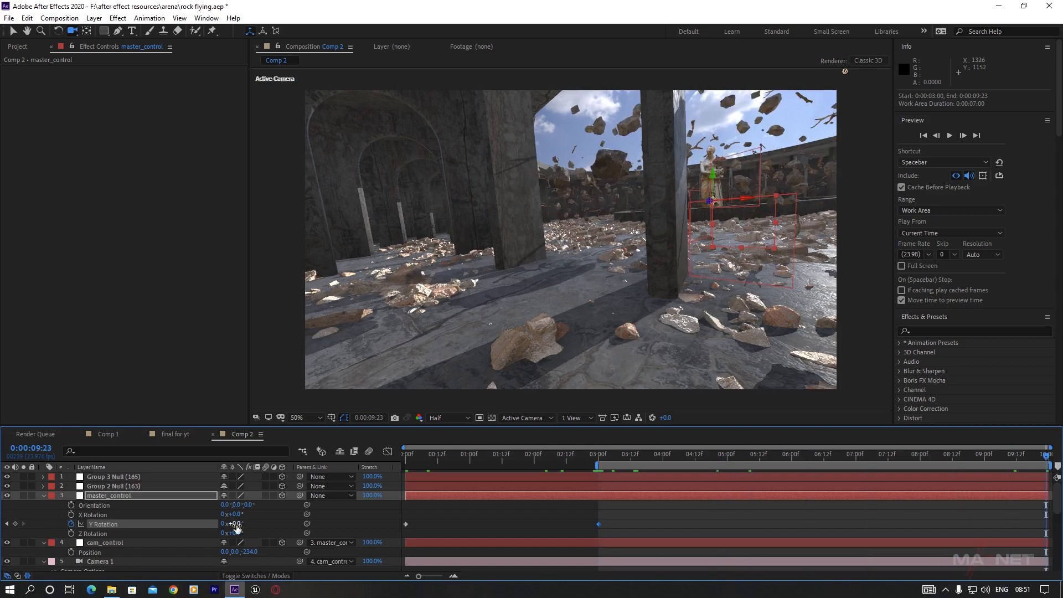
{"action": "left_click_drag", "start_coordinate": [238, 524], "coordinate": [340, 525]}
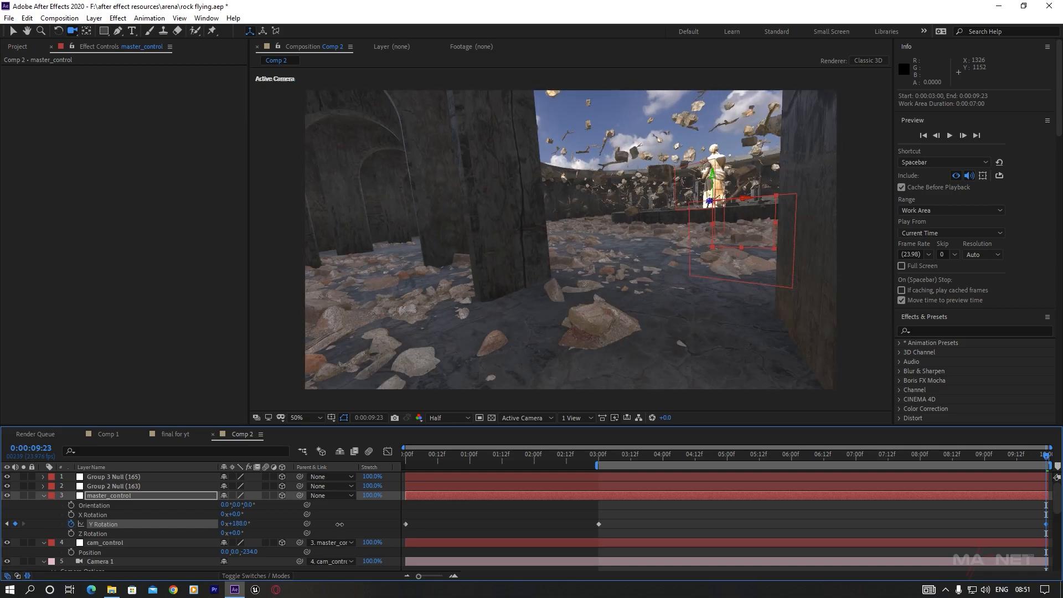
Preview the work area to check the camera's orbit around the statue.
{"action": "left_click", "coordinate": [620, 455]}
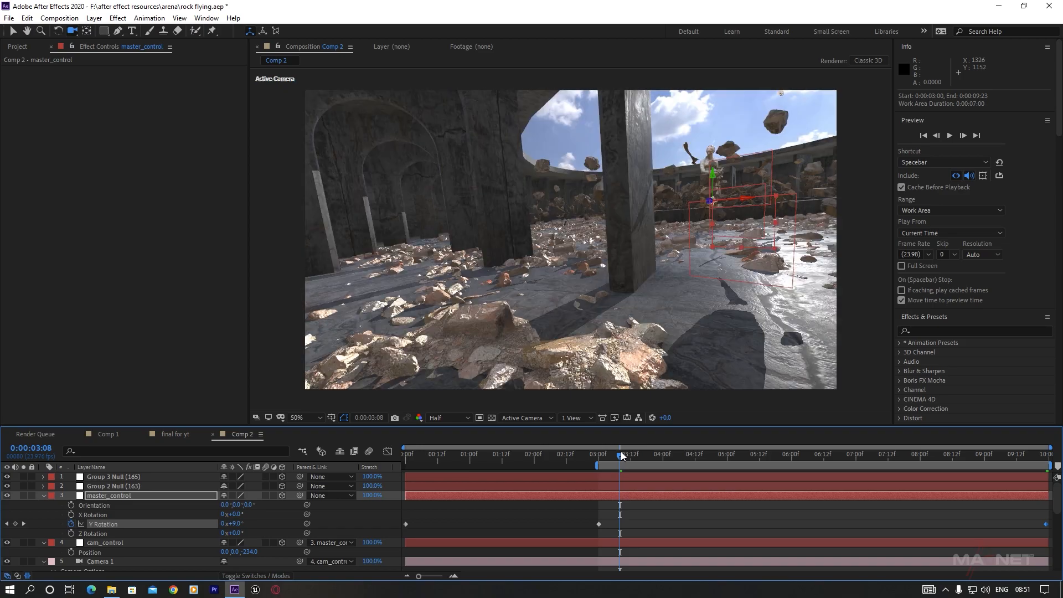
{"action": "key", "text": "space"}
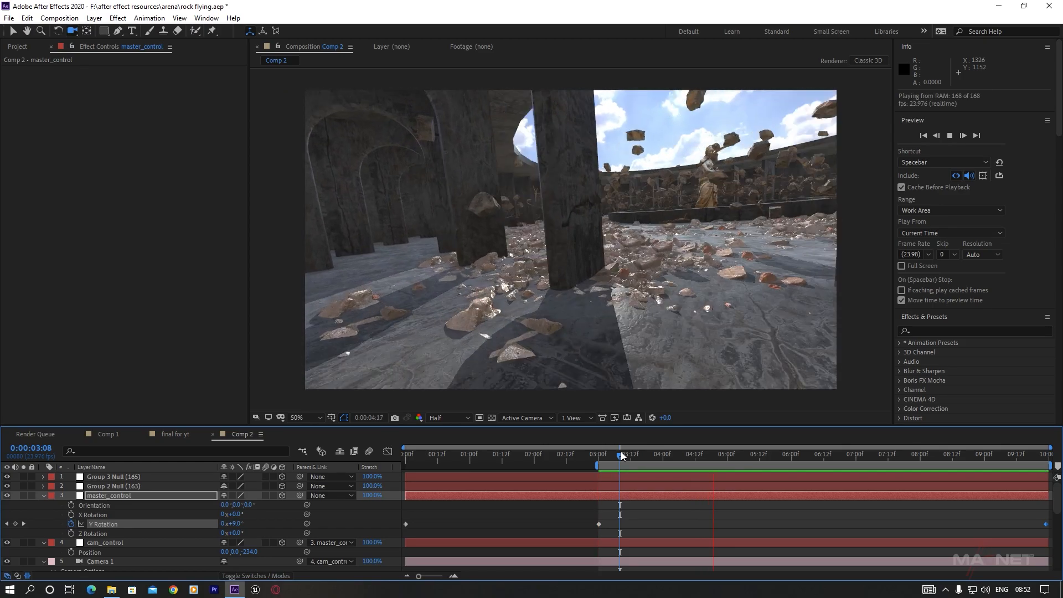
{"action": "left_click_drag", "start_coordinate": [626, 456], "coordinate": [663, 461]}
{"action": "key", "text": "space"}
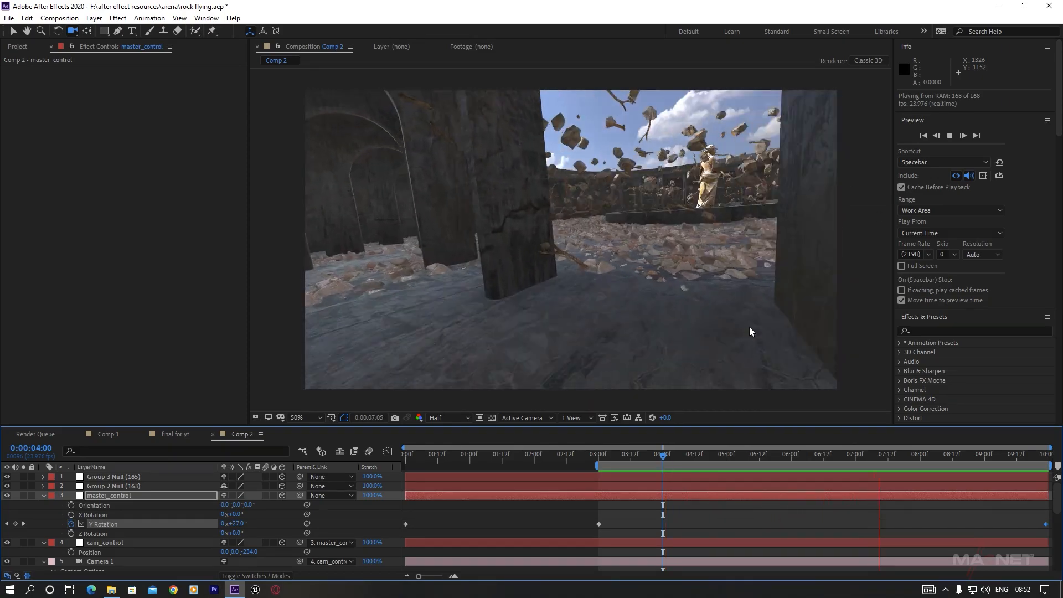
{"action": "key", "text": "space"}
Select Camera 1, enlarge the timeline area and collapse master_control's properties.
{"action": "scroll", "coordinate": [118, 520], "scroll_direction": "down", "scroll_amount": 5}
{"action": "scroll", "coordinate": [140, 537], "scroll_direction": "up", "scroll_amount": 5}
{"action": "left_click", "coordinate": [100, 562]}
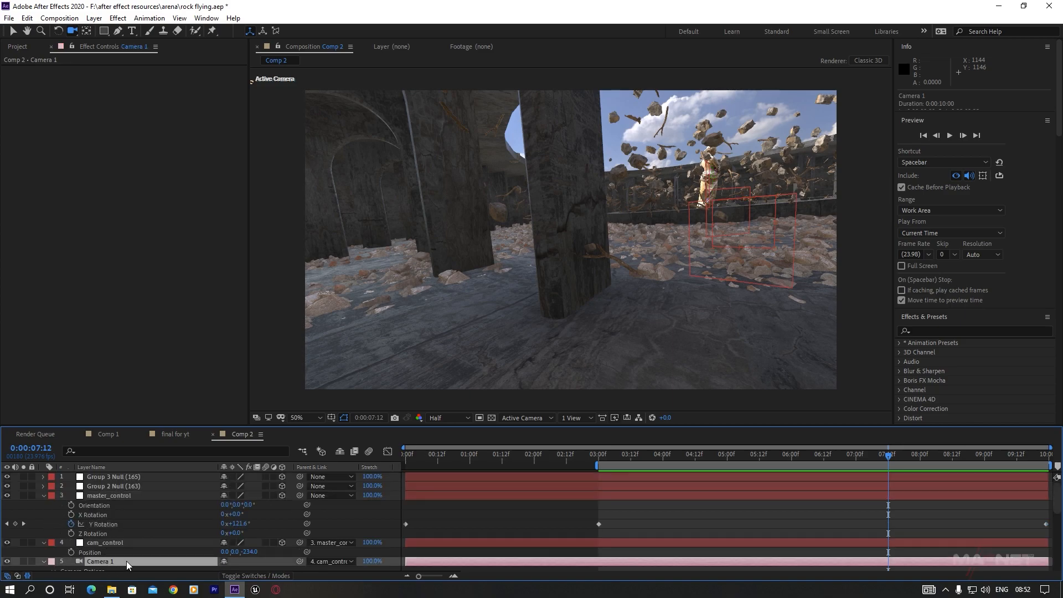
{"action": "scroll", "coordinate": [146, 541], "scroll_direction": "down", "scroll_amount": 4}
{"action": "left_click_drag", "start_coordinate": [623, 425], "coordinate": [623, 386]}
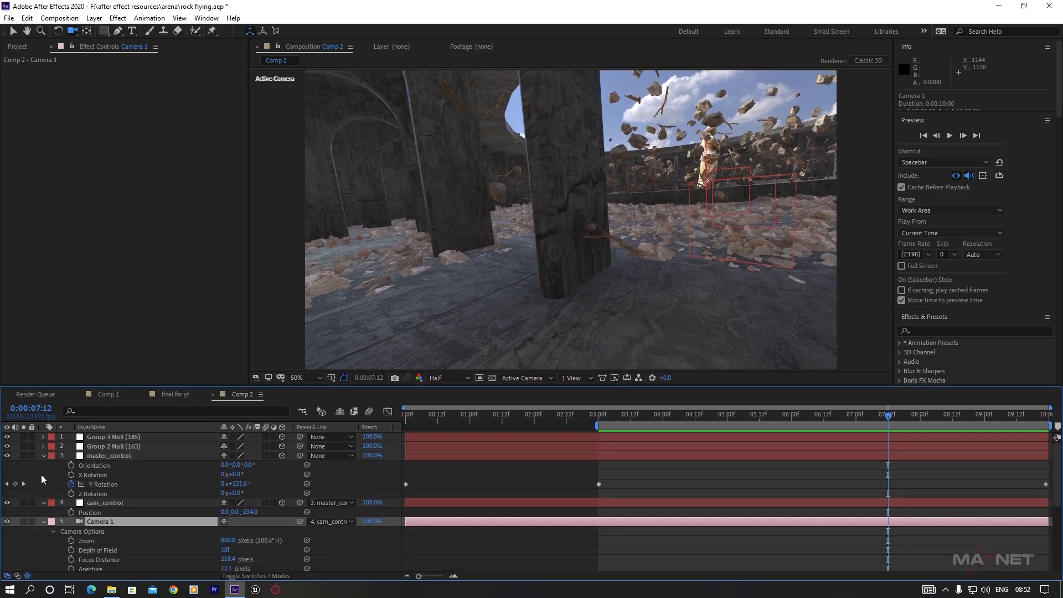
{"action": "left_click", "coordinate": [43, 456]}
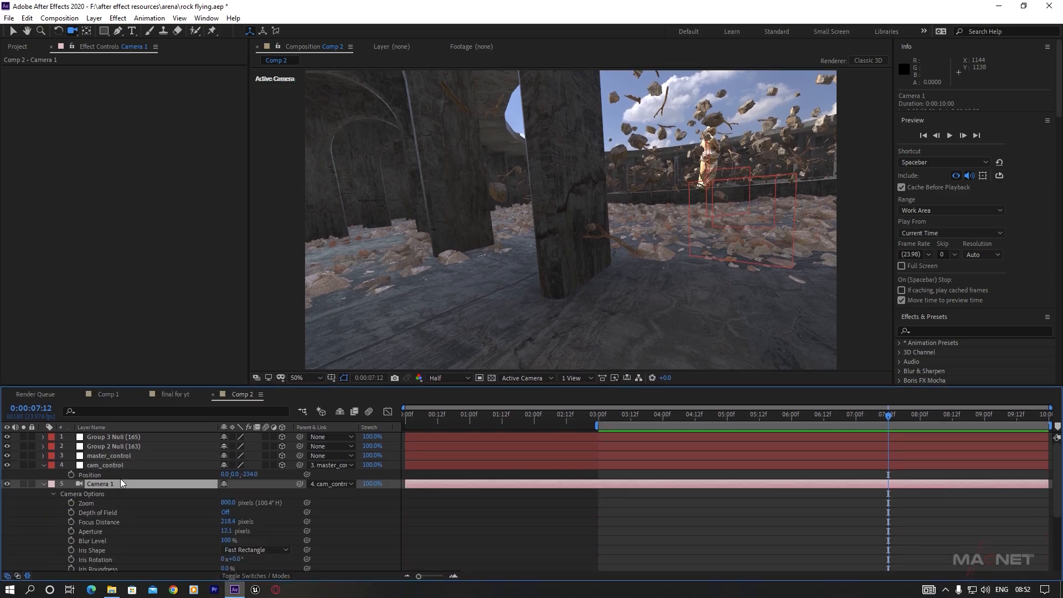
At 0:00:03:00, keyframe Camera 1's X Rotation at -44°, Y Rotation at -18° and Z Rotation at -27°.
{"action": "key", "text": "r"}
{"action": "key", "text": "ctrl+z"}
{"action": "left_click_drag", "start_coordinate": [888, 417], "coordinate": [599, 440]}
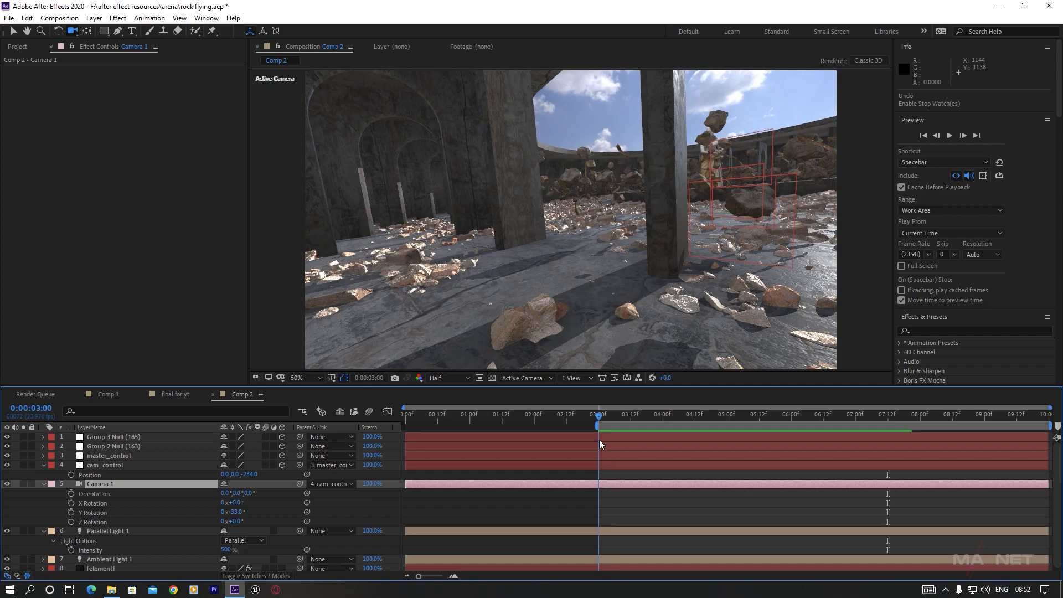
{"action": "left_click_drag", "start_coordinate": [71, 503], "coordinate": [71, 522]}
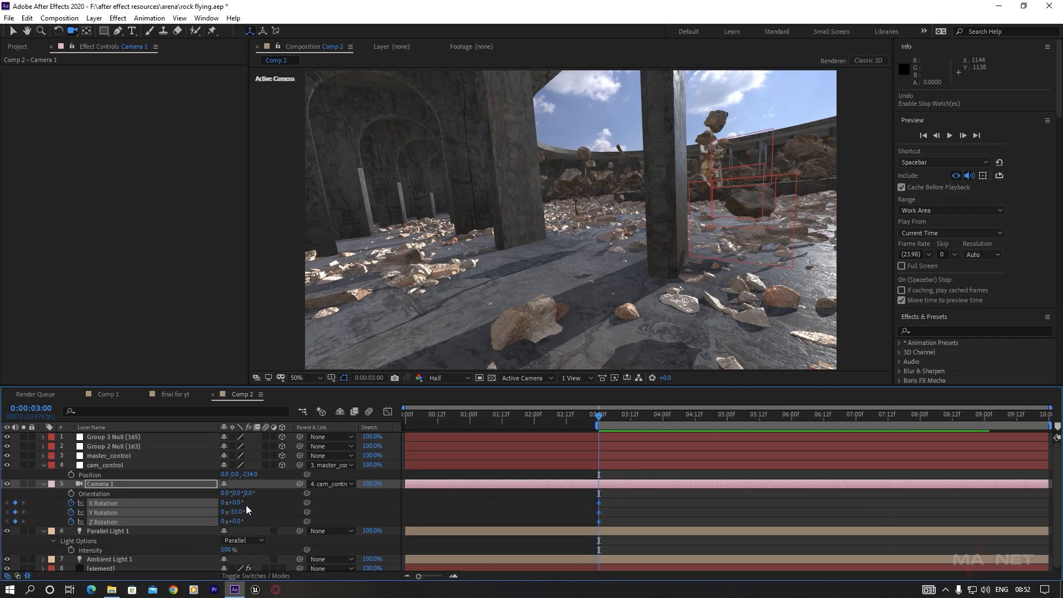
{"action": "mouse_move", "coordinate": [238, 522]}
{"action": "left_mouse_down"}
{"action": "mouse_move", "coordinate": [228, 529]}
{"action": "mouse_move", "coordinate": [237, 506]}
{"action": "mouse_move", "coordinate": [222, 512]}
{"action": "mouse_move", "coordinate": [240, 513]}
{"action": "left_mouse_up"}
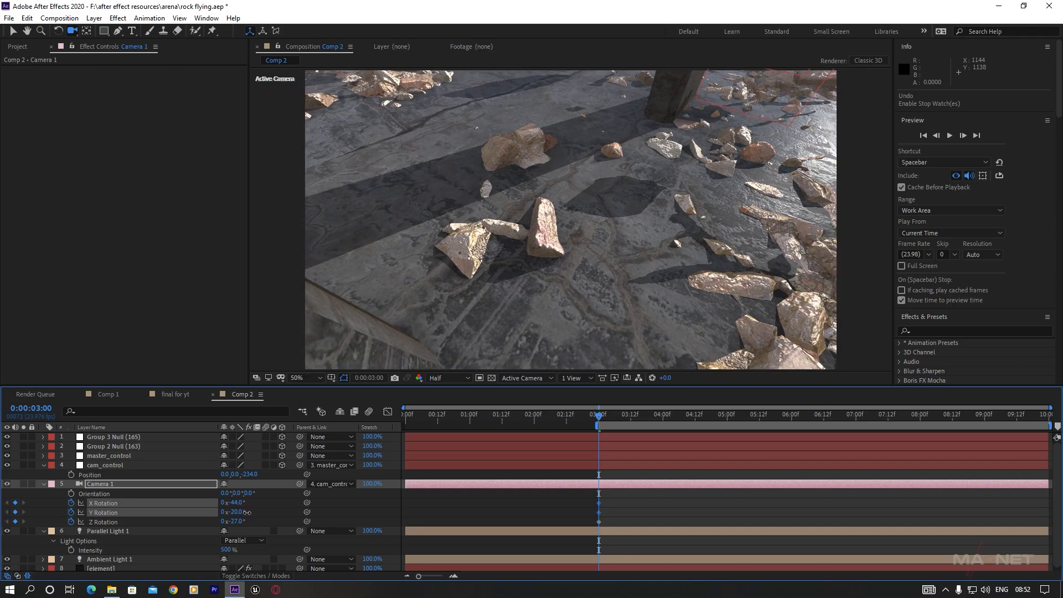
At 0:00:05:22, keyframe Camera 1's X Rotation at -23° and Y Rotation at -27°.
{"action": "left_click_drag", "start_coordinate": [602, 418], "coordinate": [788, 416]}
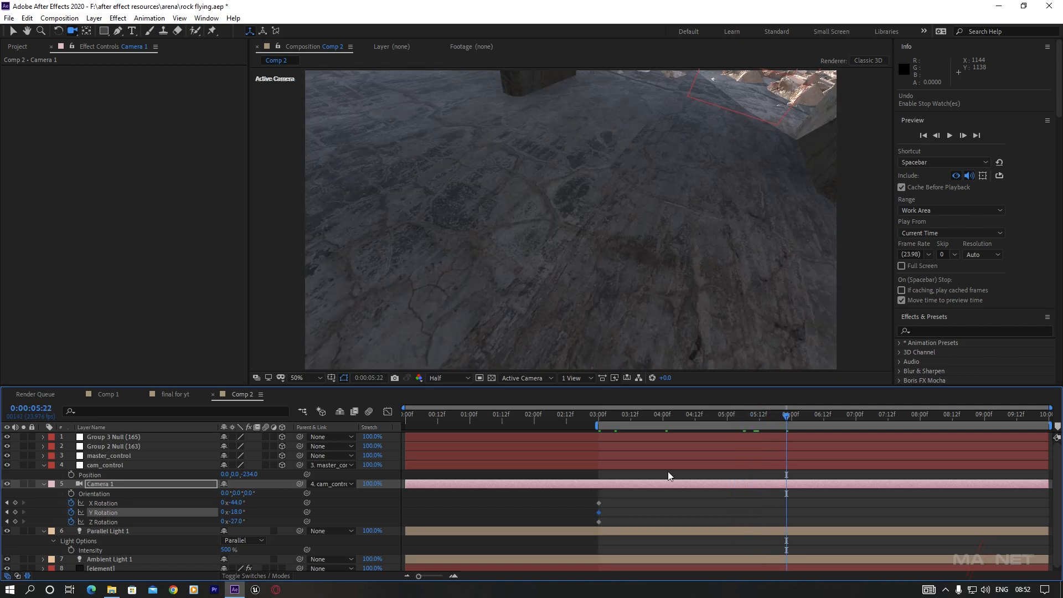
{"action": "left_click_drag", "start_coordinate": [235, 511], "coordinate": [260, 515]}
At 0:00:09:23, set Camera 1's Z Rotation to 0° and raise its X Rotation to add closing keyframes.
{"action": "left_click_drag", "start_coordinate": [805, 410], "coordinate": [1020, 410]}
{"action": "left_click_drag", "start_coordinate": [935, 416], "coordinate": [1047, 415]}
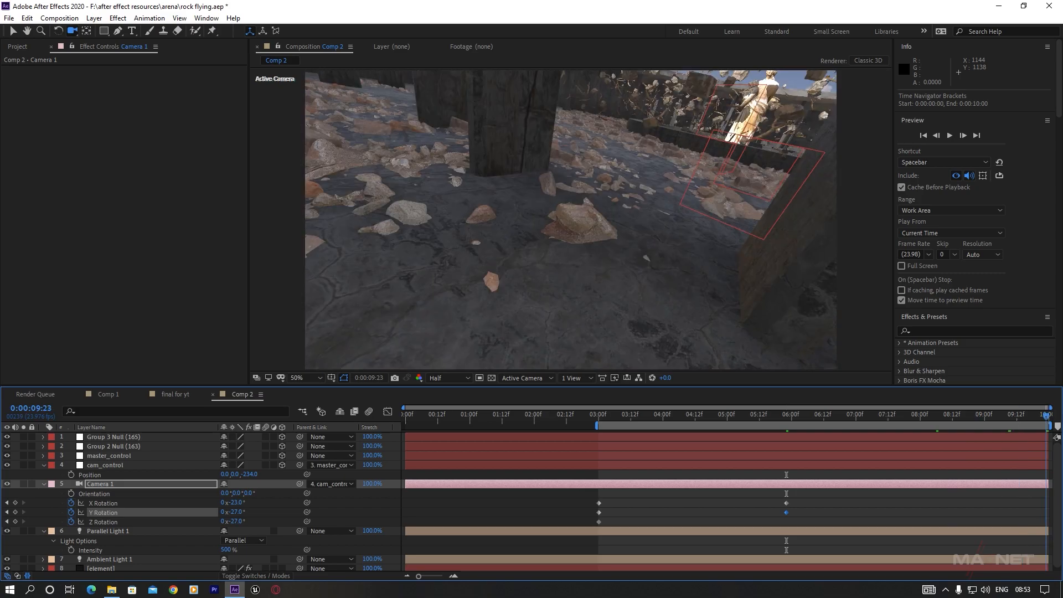
{"action": "left_click", "coordinate": [242, 523]}
{"action": "type", "text": "0"}
{"action": "left_click", "coordinate": [287, 513]}
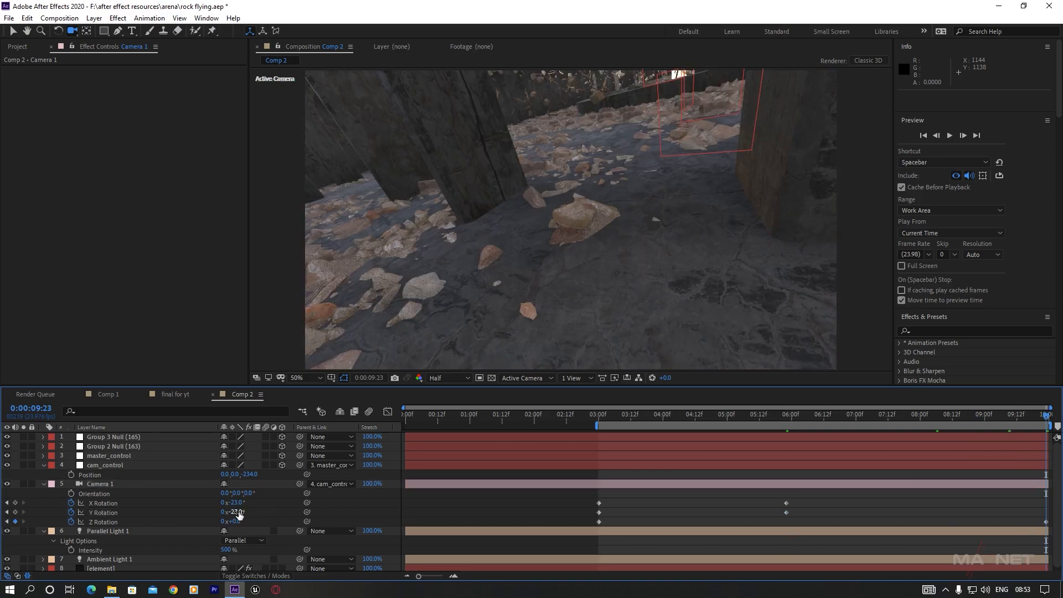
{"action": "left_click_drag", "start_coordinate": [242, 501], "coordinate": [252, 498]}
Preview Camera 1's rotation animation from the start of the work area.
{"action": "left_click_drag", "start_coordinate": [793, 411], "coordinate": [626, 419]}
{"action": "key", "text": "space"}
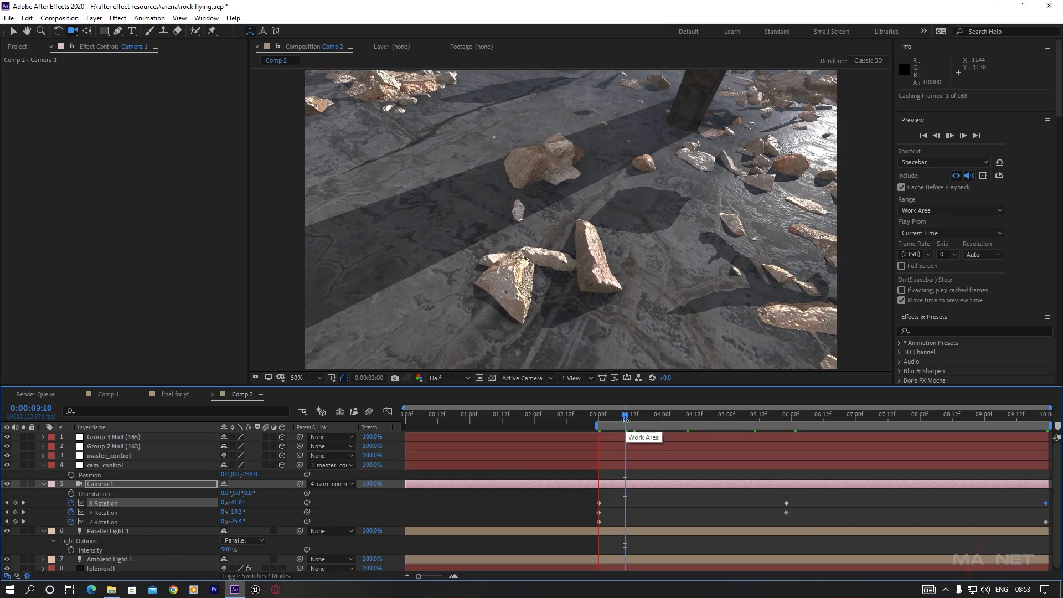
{"action": "key", "text": "space"}
Move Camera 1's middle X and Y Rotation keyframes to 0:00:04:02, its last X keyframe to 0:00:08:15 and its last Z keyframe to about 0:00:08:03.
{"action": "left_click_drag", "start_coordinate": [806, 497], "coordinate": [670, 516]}
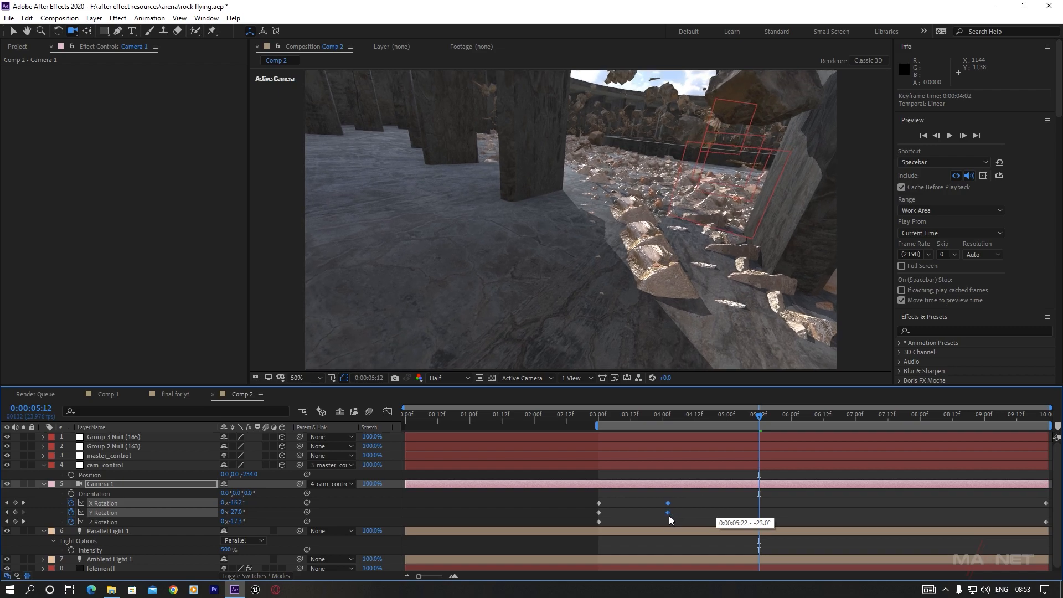
{"action": "left_click_drag", "start_coordinate": [1046, 522], "coordinate": [920, 527]}
{"action": "left_click_drag", "start_coordinate": [1046, 503], "coordinate": [959, 507]}
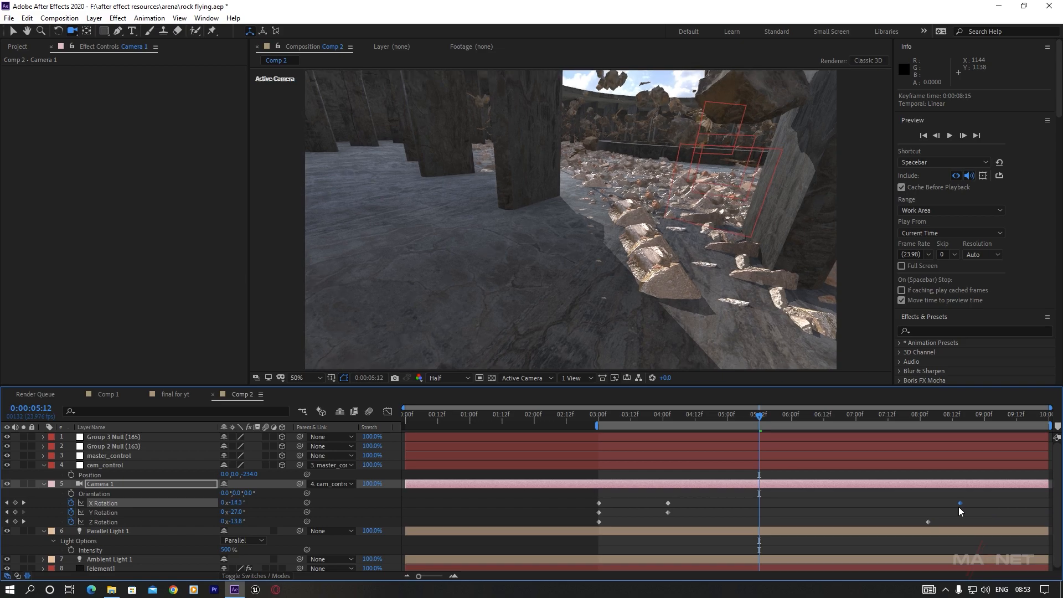
Scrub to about 0:00:08:04 and preview the retimed camera rotation.
{"action": "left_click_drag", "start_coordinate": [759, 417], "coordinate": [909, 415]}
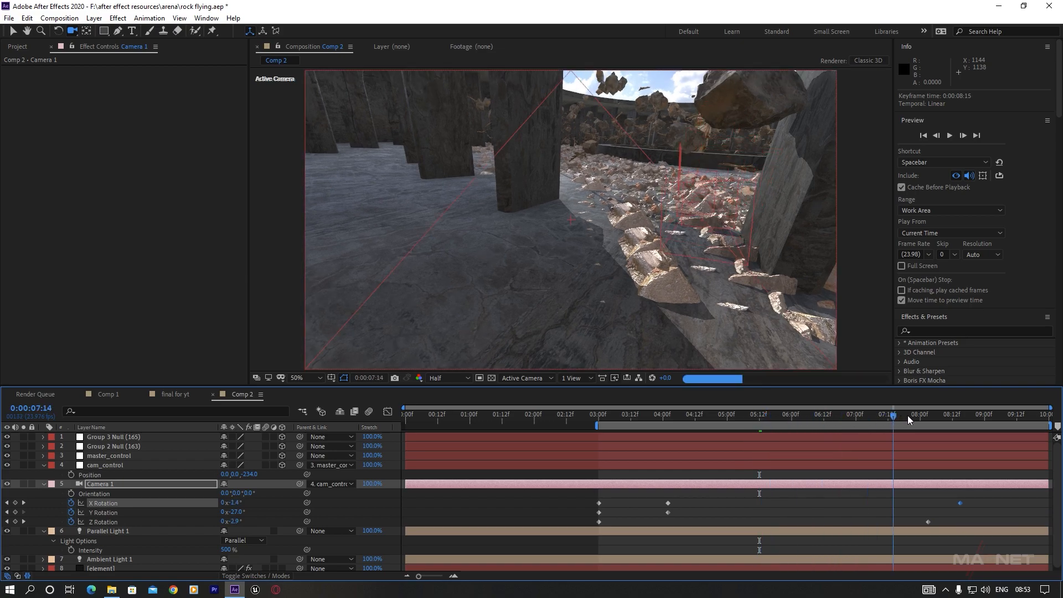
{"action": "key", "text": "space"}
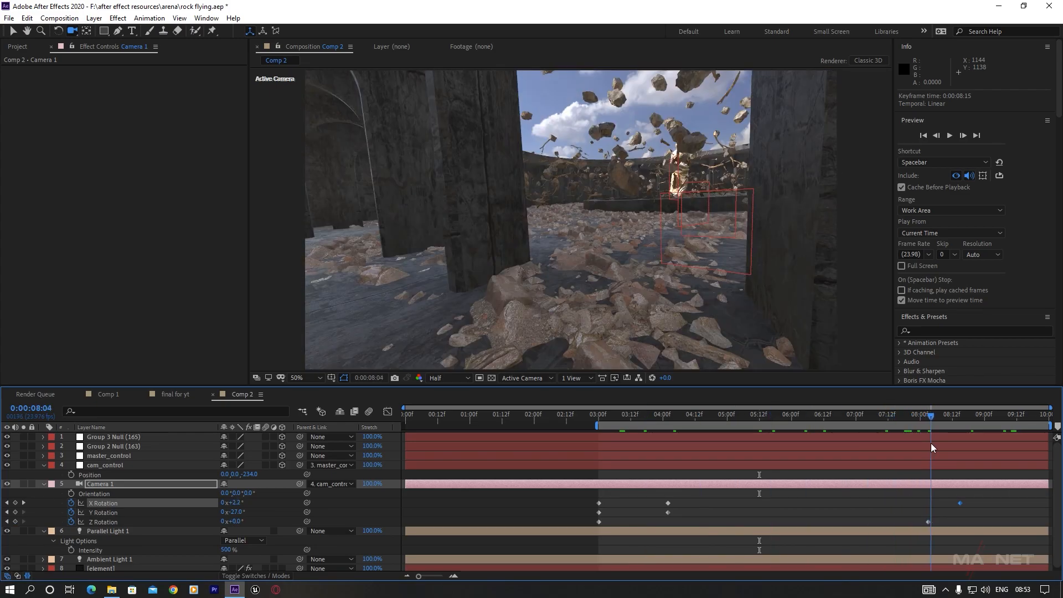
{"action": "key", "text": "space"}
Add the expression wiggle(4,40) to Camera 1's Point of Interest.
{"action": "left_click", "coordinate": [97, 485]}
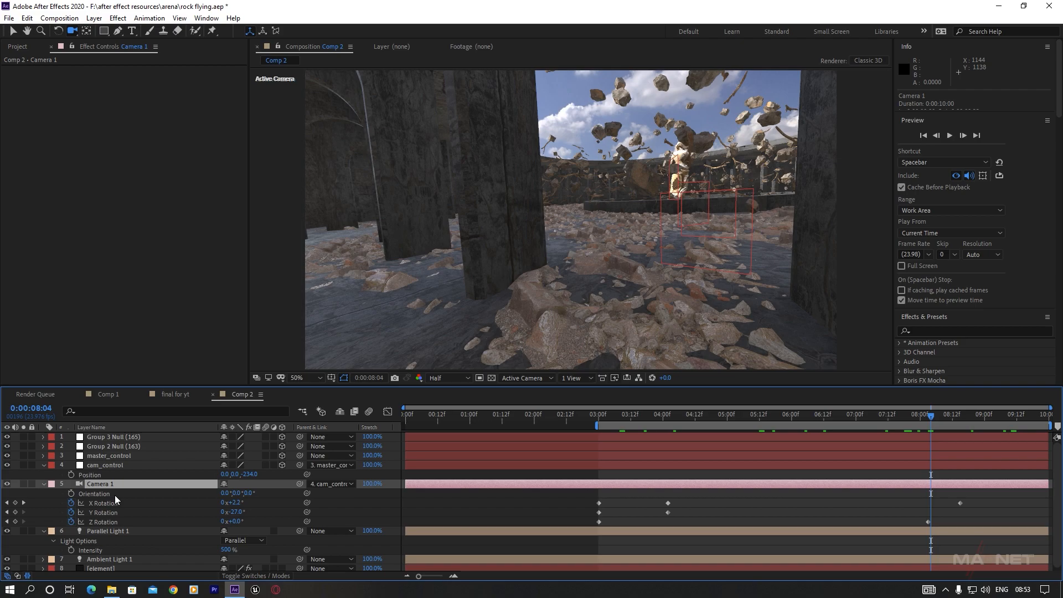
{"action": "key", "text": "a"}
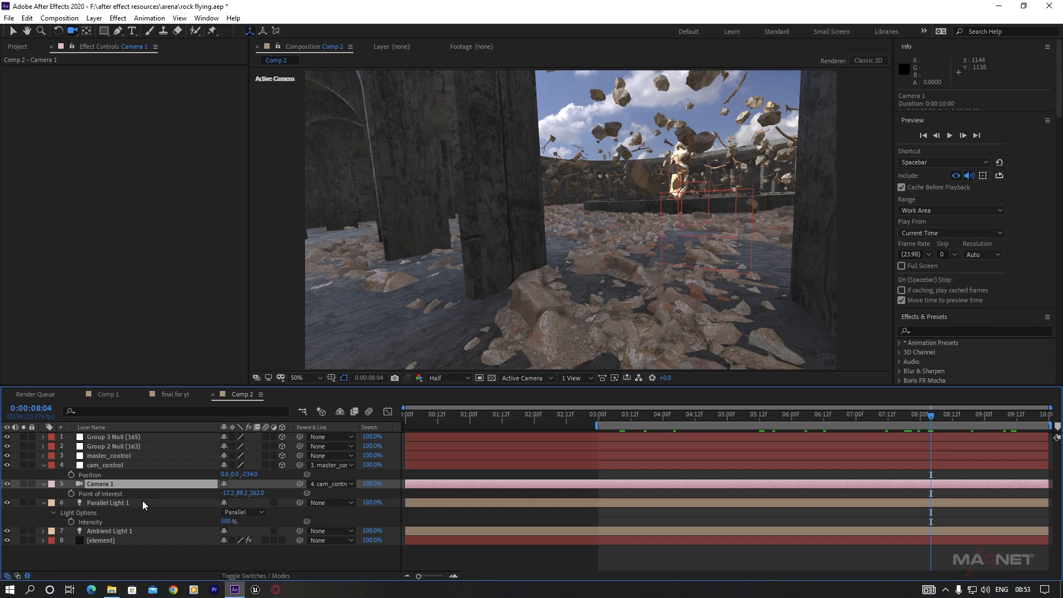
{"action": "left_click", "coordinate": [72, 493], "text": "alt"}
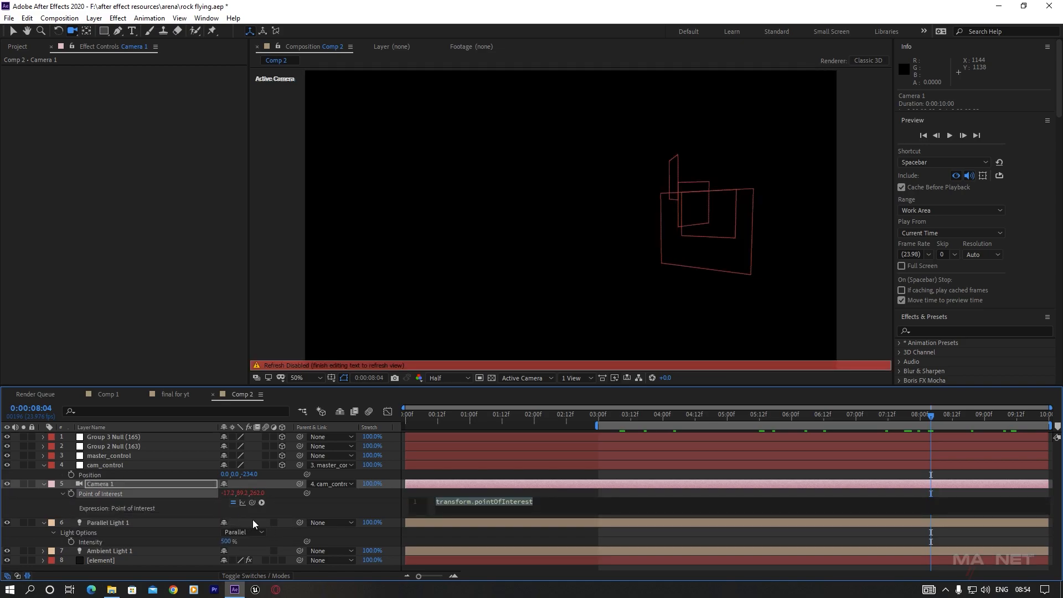
{"action": "type", "text": "wiggl"}
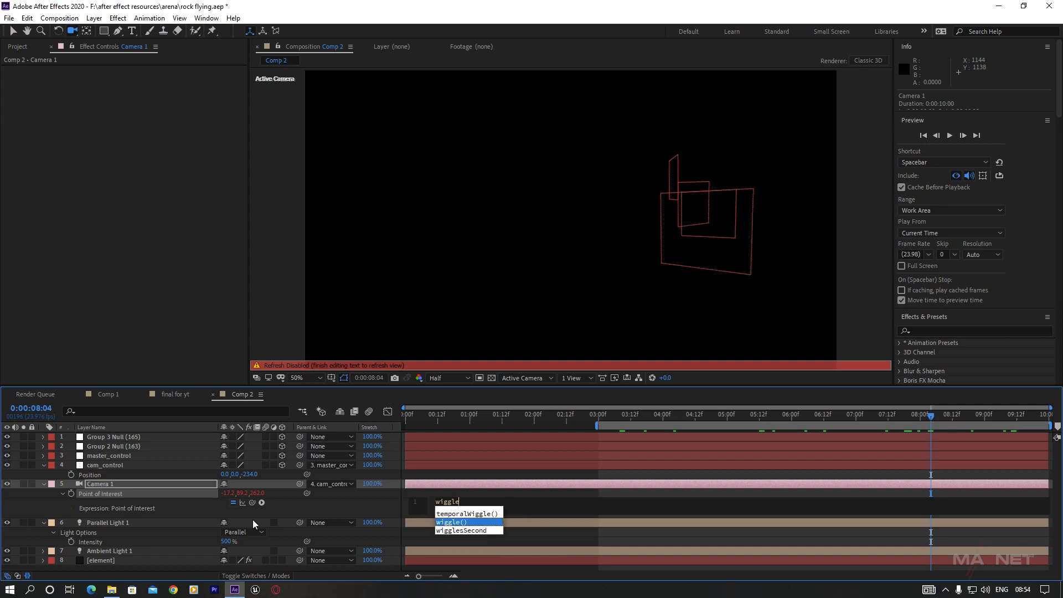
{"action": "type", "text": "e"}
{"action": "key", "text": "Return"}
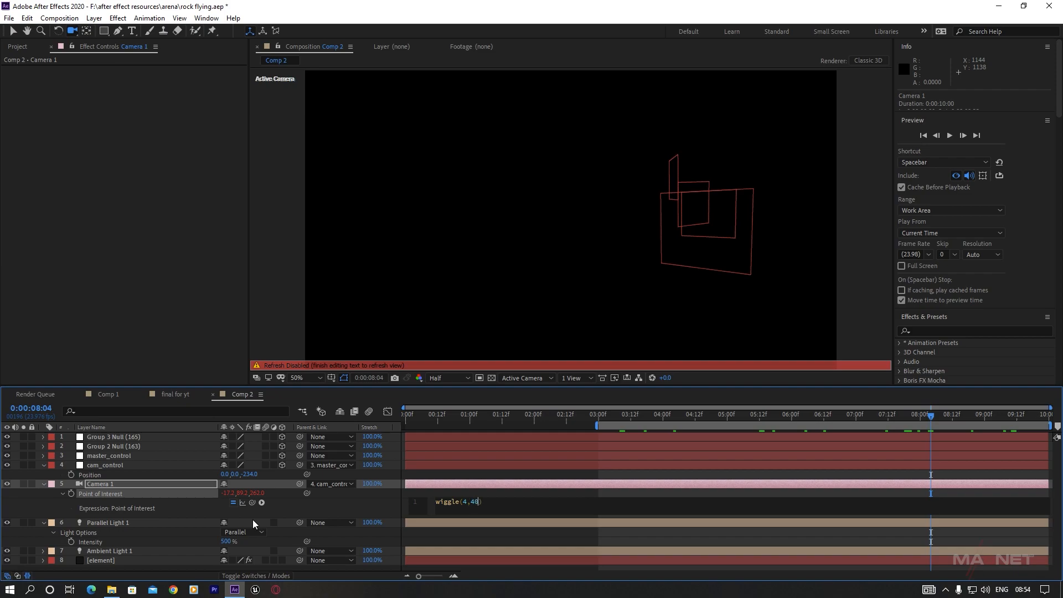
Preview the camera wiggle from 0:00:03:01 and scrub to 0:00:04:06.
{"action": "left_click_drag", "start_coordinate": [729, 422], "coordinate": [601, 422]}
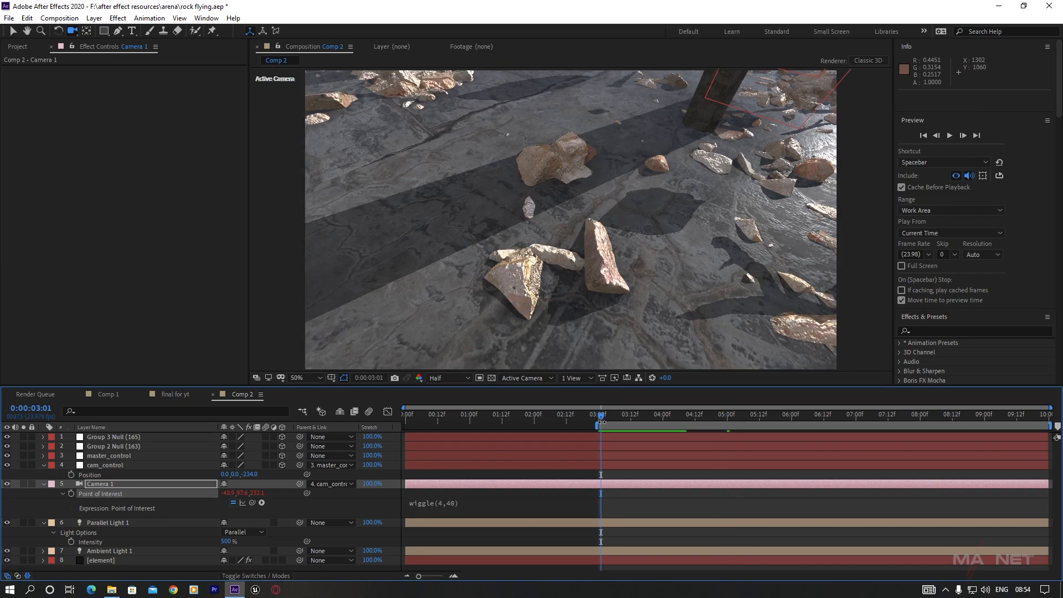
{"action": "key", "text": "space"}
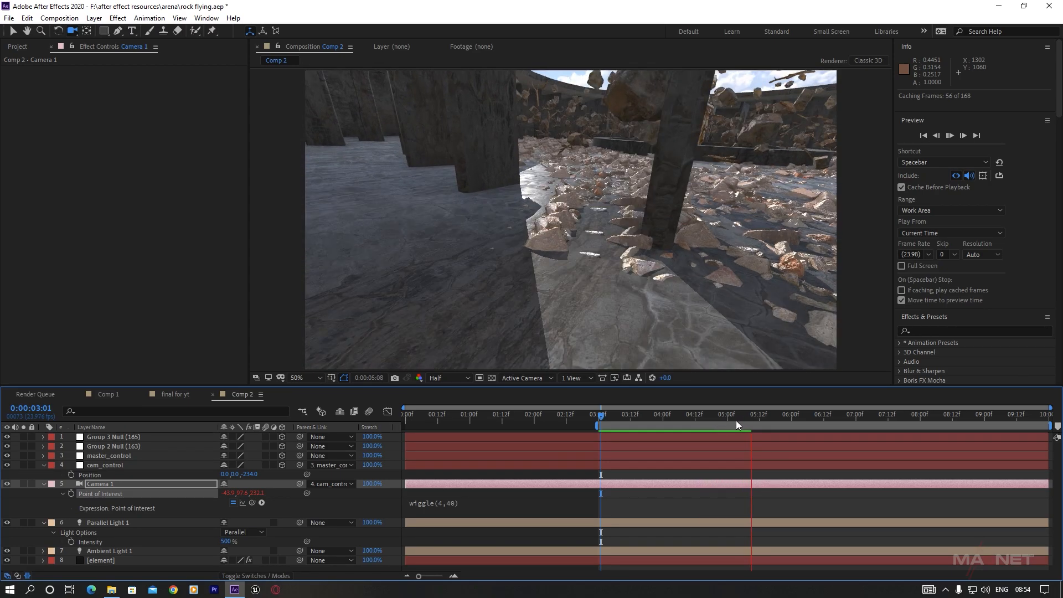
{"action": "mouse_move", "coordinate": [680, 421]}
{"action": "left_mouse_down"}
{"action": "mouse_move", "coordinate": [657, 422]}
{"action": "mouse_move", "coordinate": [678, 422]}
{"action": "left_mouse_up"}
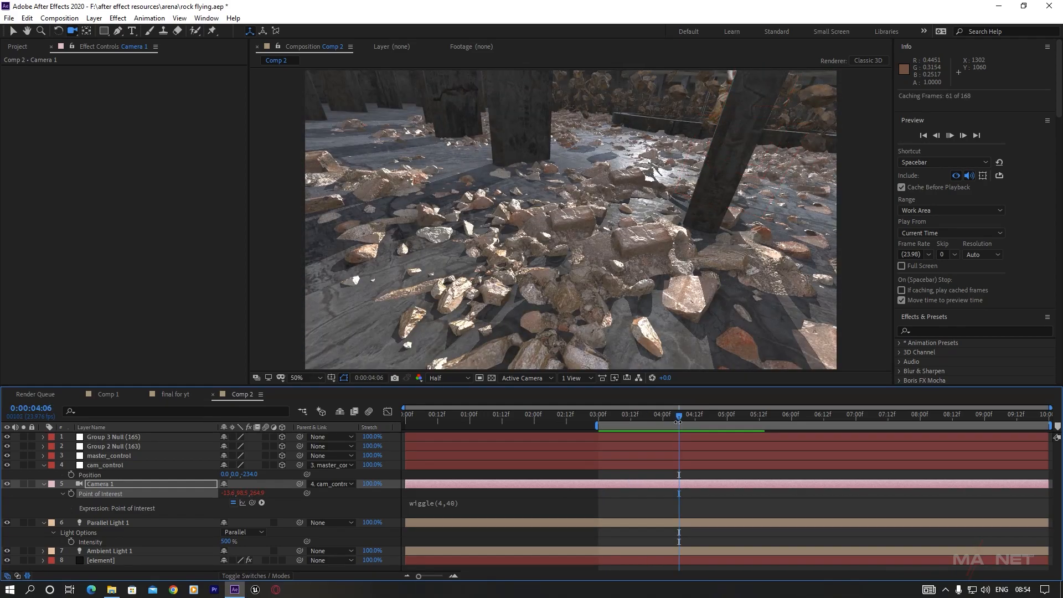
Preview the camera wiggle from 0:00:04:06 and set Camera 1's Point of Interest expression to wiggle(4,10).
{"action": "key", "text": "space"}
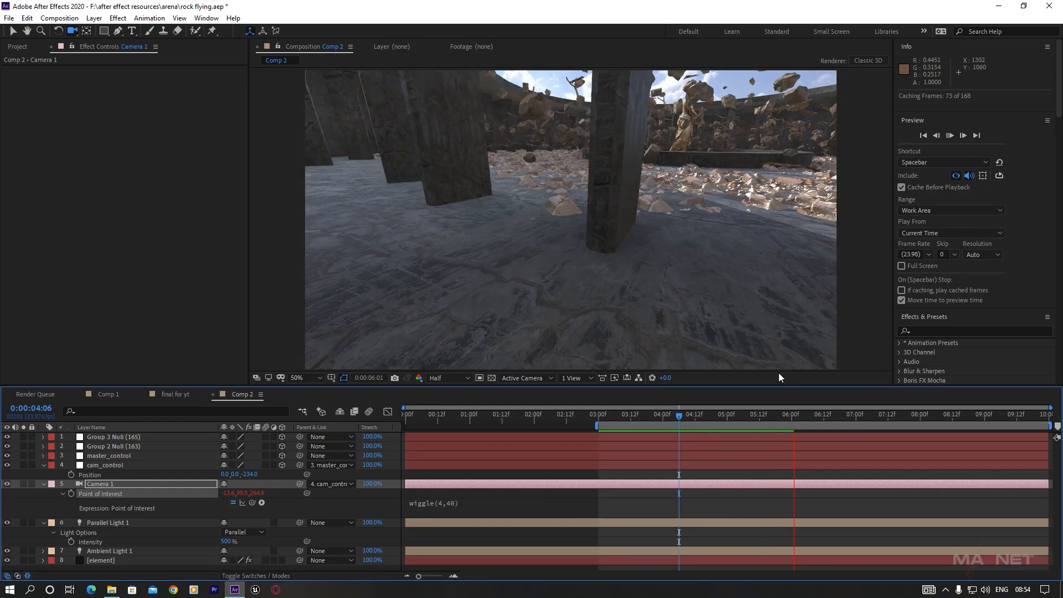
{"action": "left_click", "coordinate": [451, 506]}
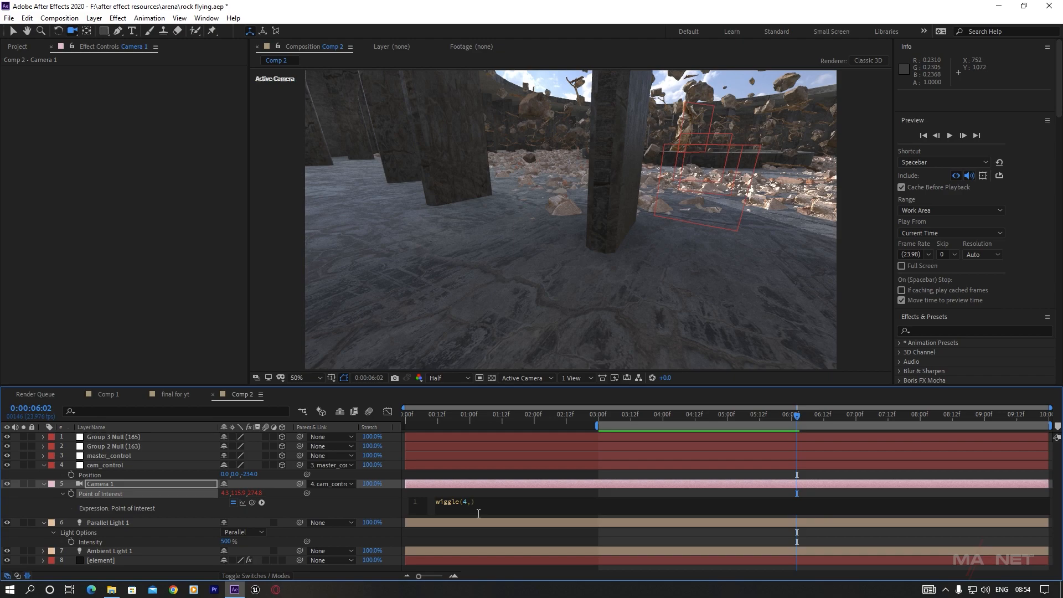
{"action": "left_click", "coordinate": [650, 416]}
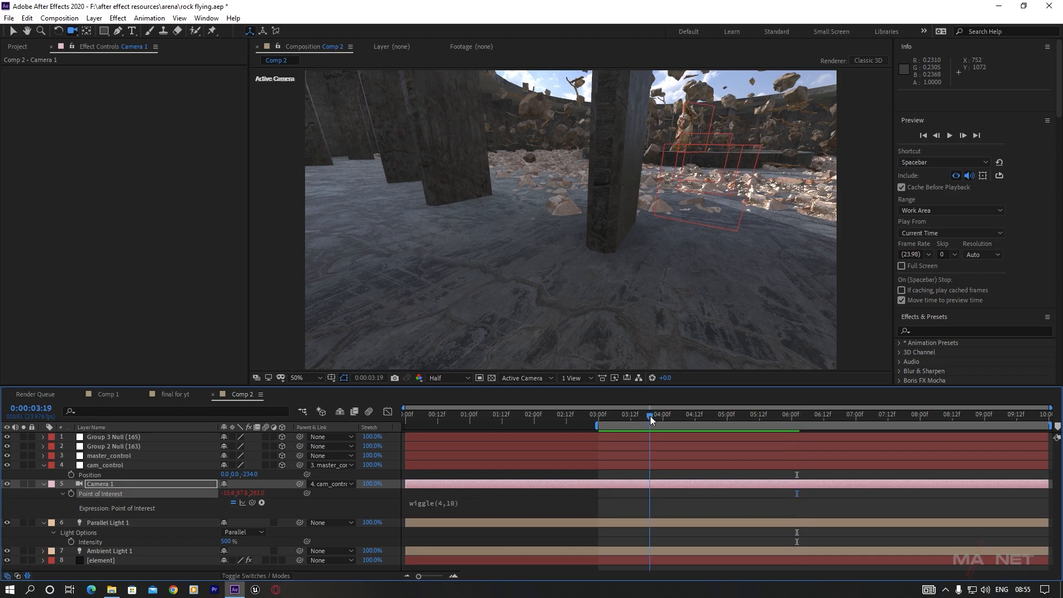
Set the wiggle frequency to 10 so Camera 1's Point of Interest expression reads wiggle(10,10), and go to 0:00:03:12.
{"action": "left_click", "coordinate": [444, 505]}
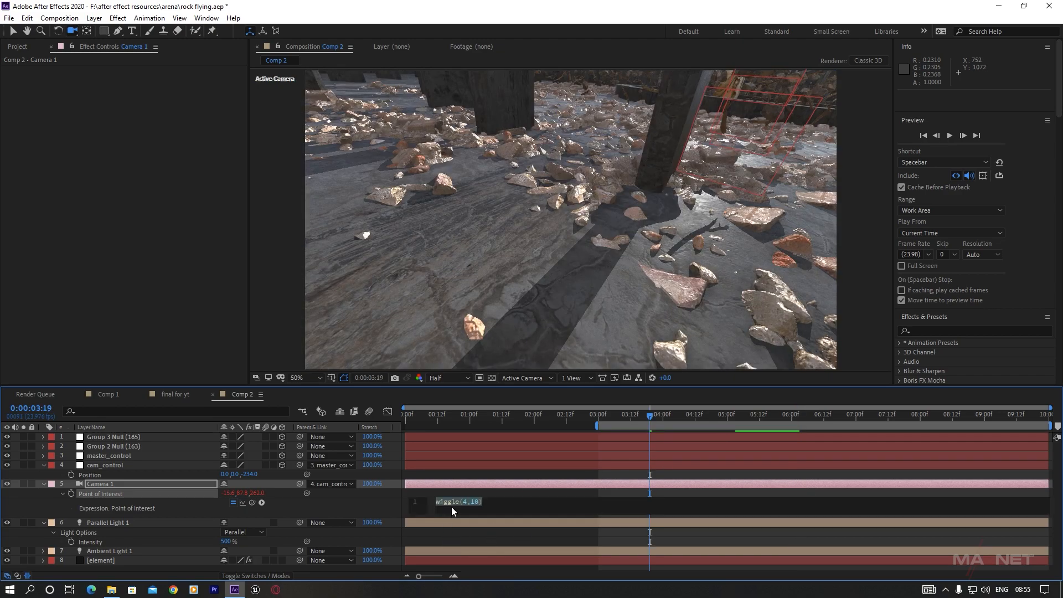
{"action": "left_click", "coordinate": [469, 502]}
{"action": "type", "text": "10"}
{"action": "left_click", "coordinate": [632, 417]}
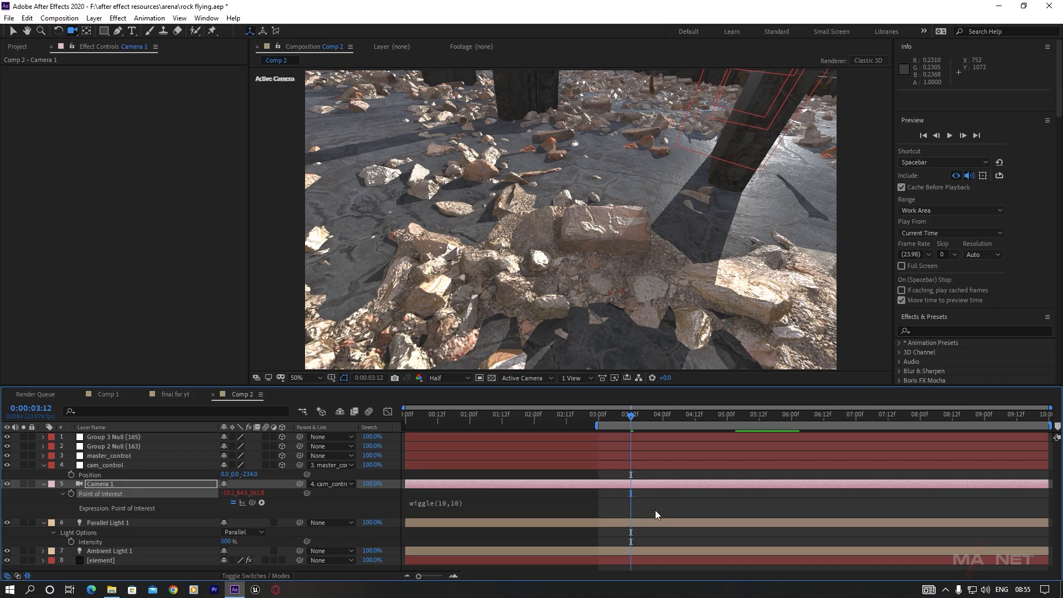
Preview the faster camera wiggle from 0:00:03:12, scrub to 0:00:09:03 and play it again.
{"action": "key", "text": "space"}
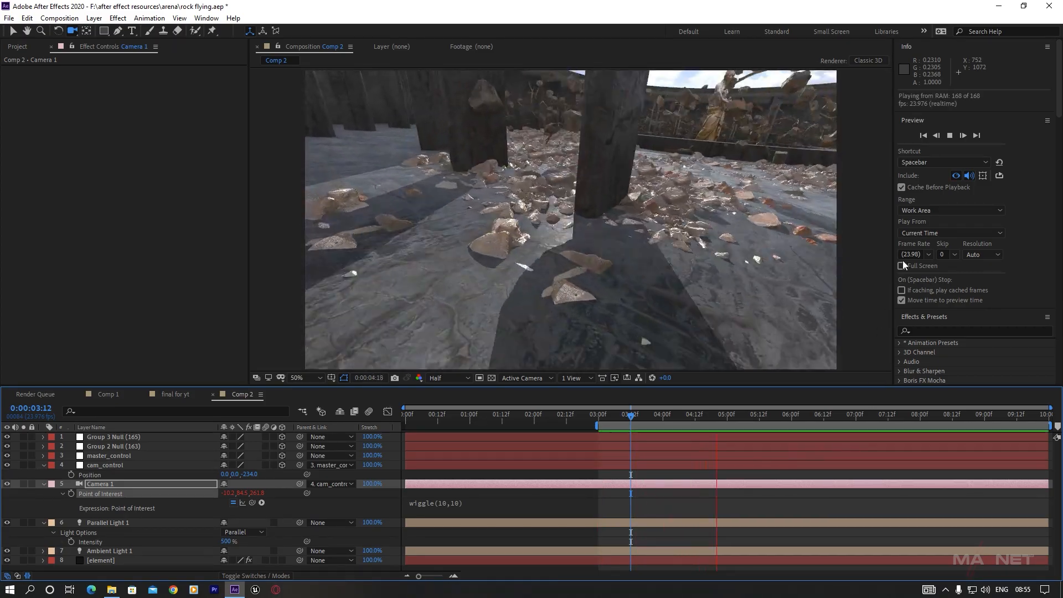
{"action": "key", "text": "space"}
{"action": "left_click_drag", "start_coordinate": [739, 420], "coordinate": [899, 418]}
{"action": "left_click_drag", "start_coordinate": [820, 424], "coordinate": [993, 423]}
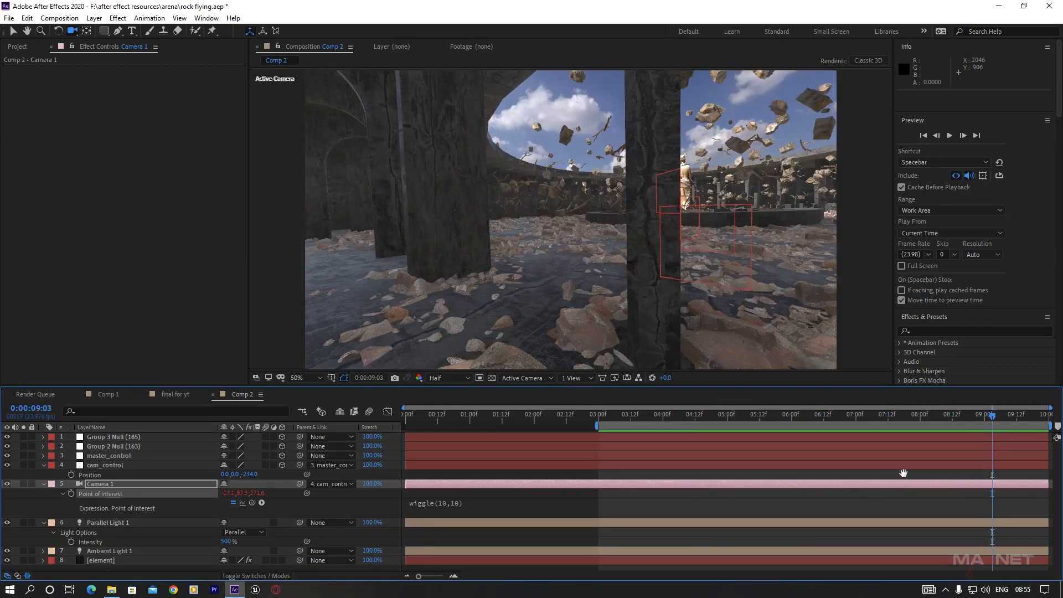
{"action": "key", "text": "space"}
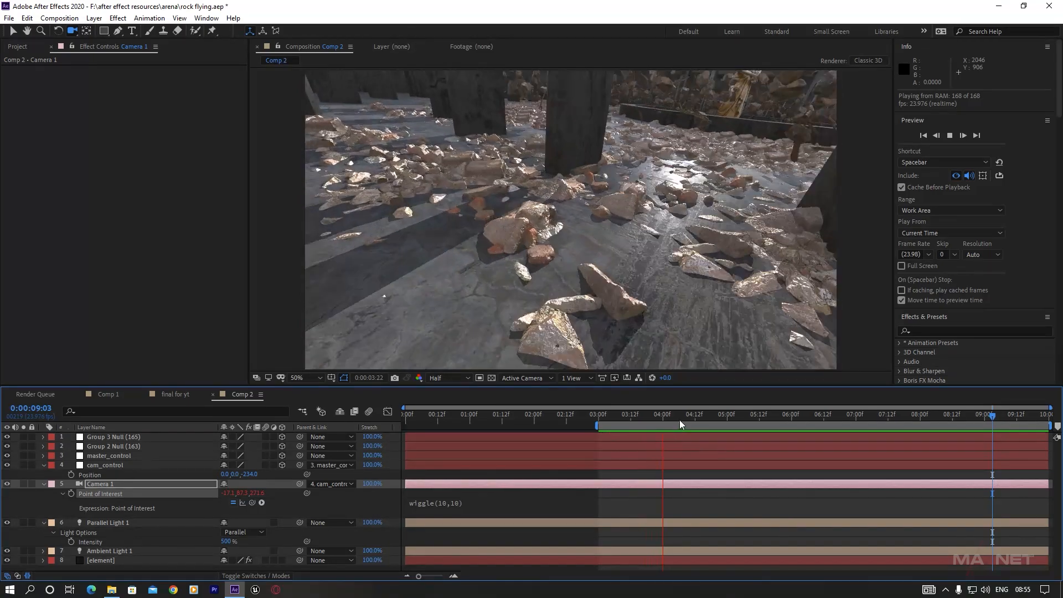
{"action": "key", "text": "space"}
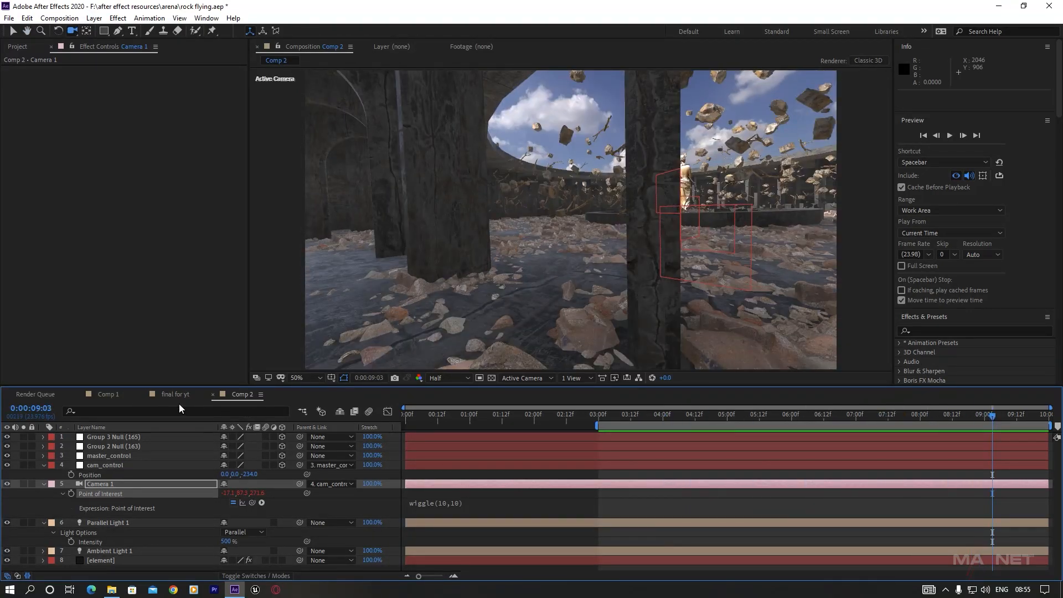
Review the final for yt composition at 0:01:22:09, and return to Comp 2 at 0:00:09:09.
{"action": "left_click", "coordinate": [175, 394]}
{"action": "left_click_drag", "start_coordinate": [779, 414], "coordinate": [935, 433]}
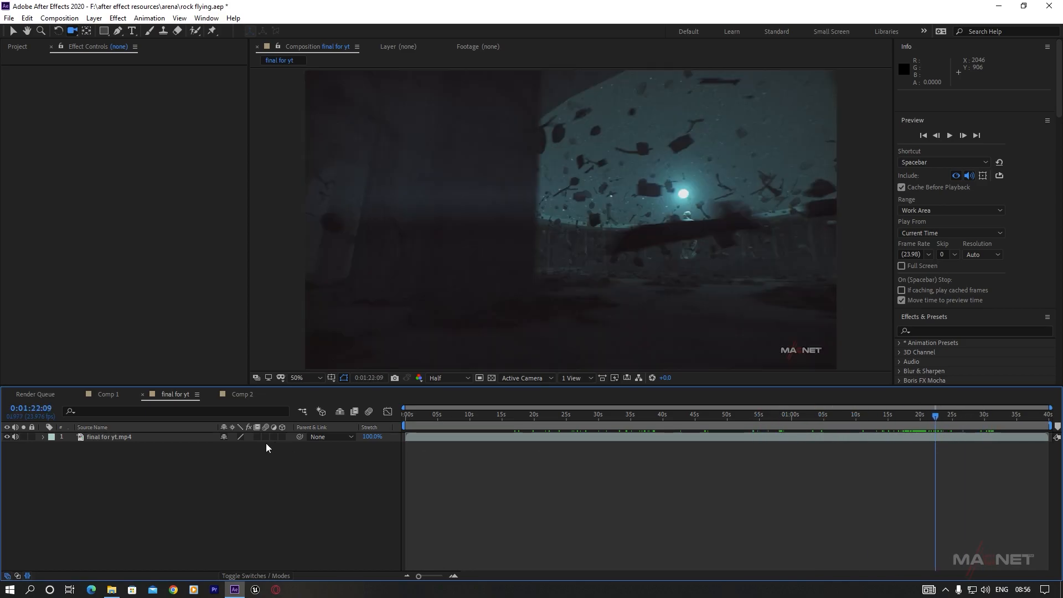
{"action": "left_click", "coordinate": [242, 394]}
{"action": "left_click_drag", "start_coordinate": [992, 415], "coordinate": [1008, 430]}
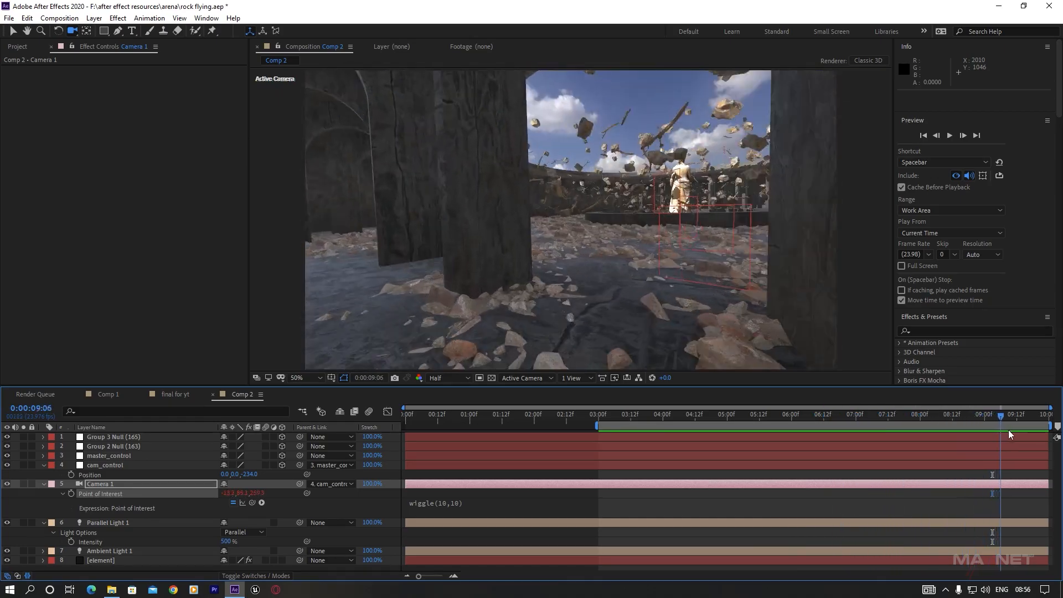
Preview Comp 2's camera move, scrub to 0:00:08:20 and replay it from 0:00:07:01.
{"action": "key", "text": "space"}
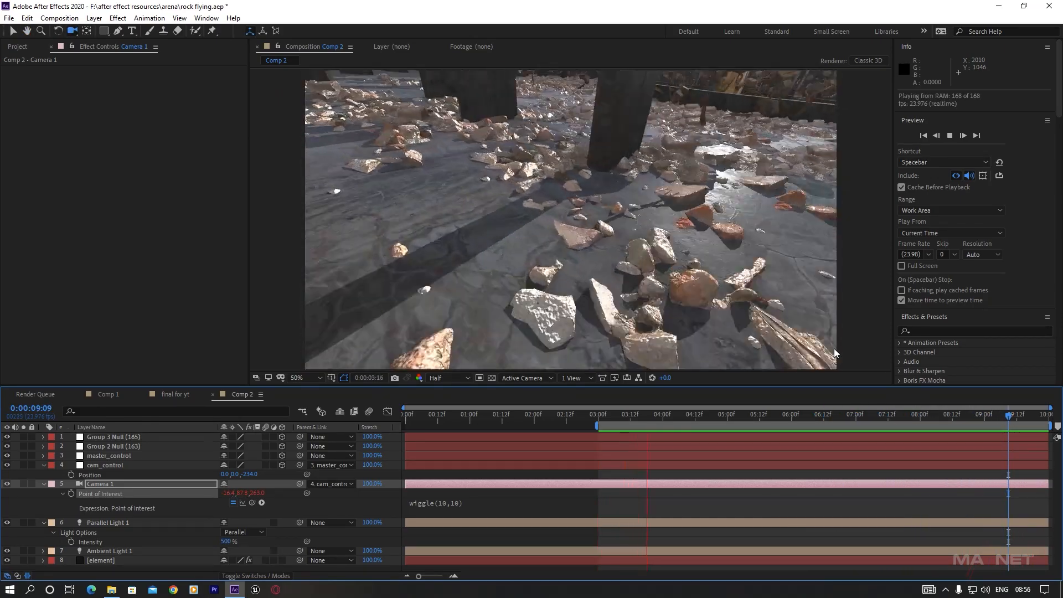
{"action": "left_click_drag", "start_coordinate": [756, 421], "coordinate": [975, 417]}
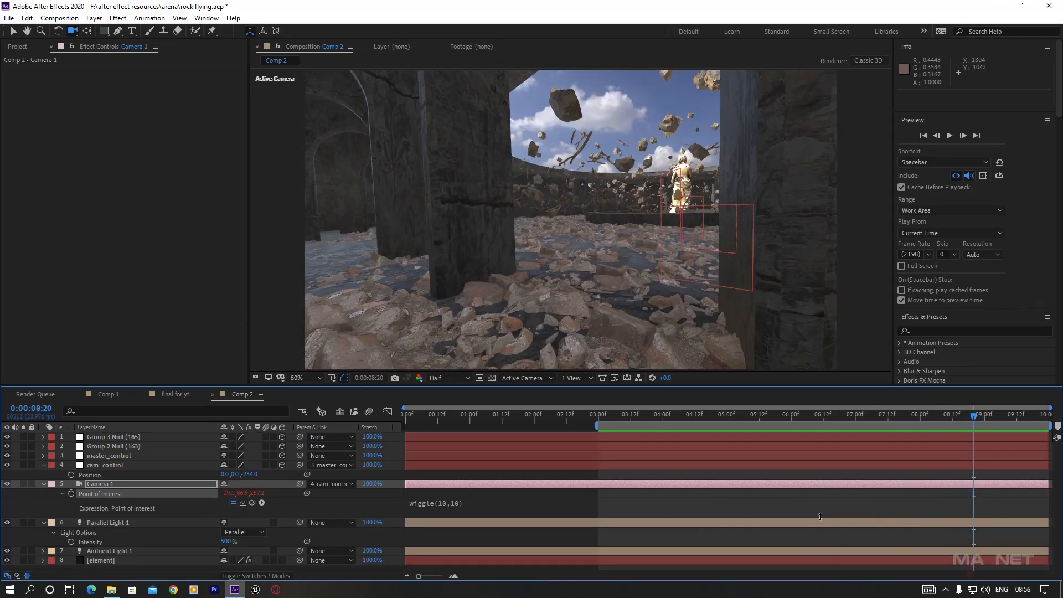
{"action": "left_click_drag", "start_coordinate": [846, 417], "coordinate": [782, 420]}
{"action": "key", "text": "space"}
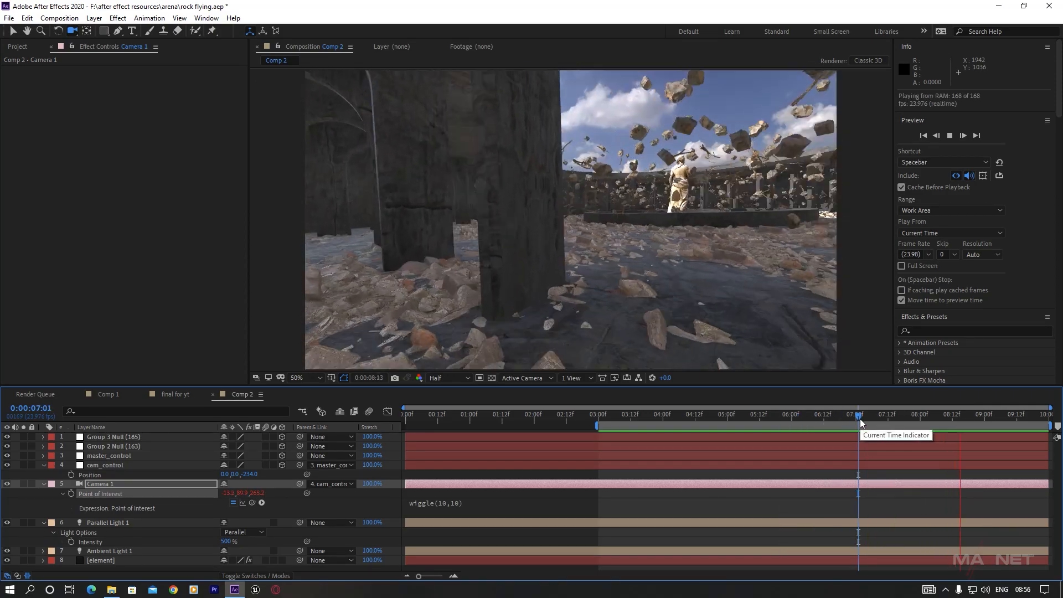
{"action": "key", "text": "space"}
{"action": "left_click", "coordinate": [444, 504]}
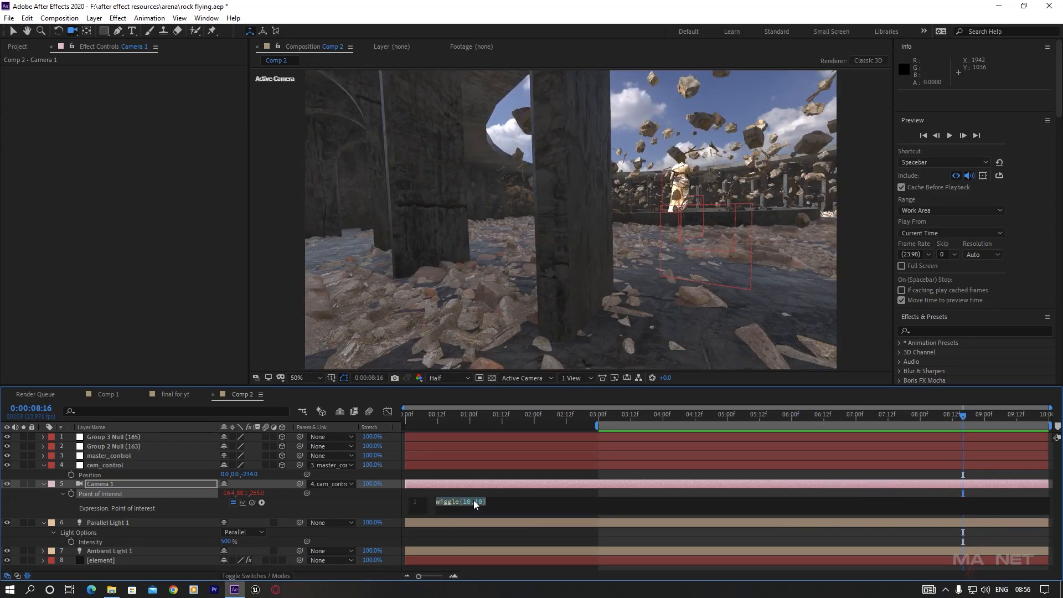
Set the master_control null's Y Rotation to 91° at 0:00:09:23.
{"action": "left_click_drag", "start_coordinate": [915, 422], "coordinate": [1057, 425]}
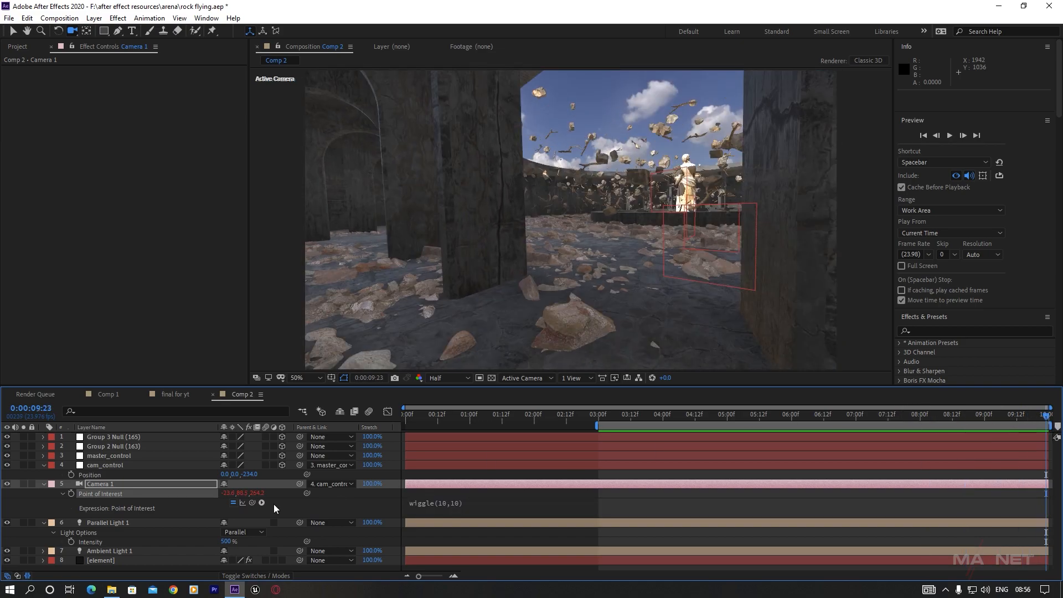
{"action": "left_click", "coordinate": [105, 457]}
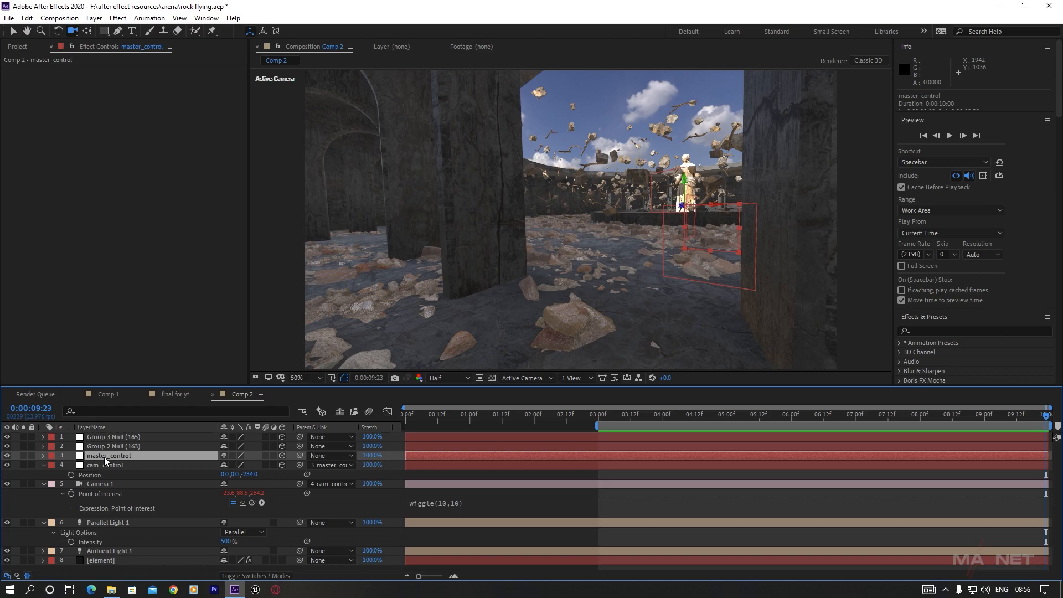
{"action": "key", "text": "r"}
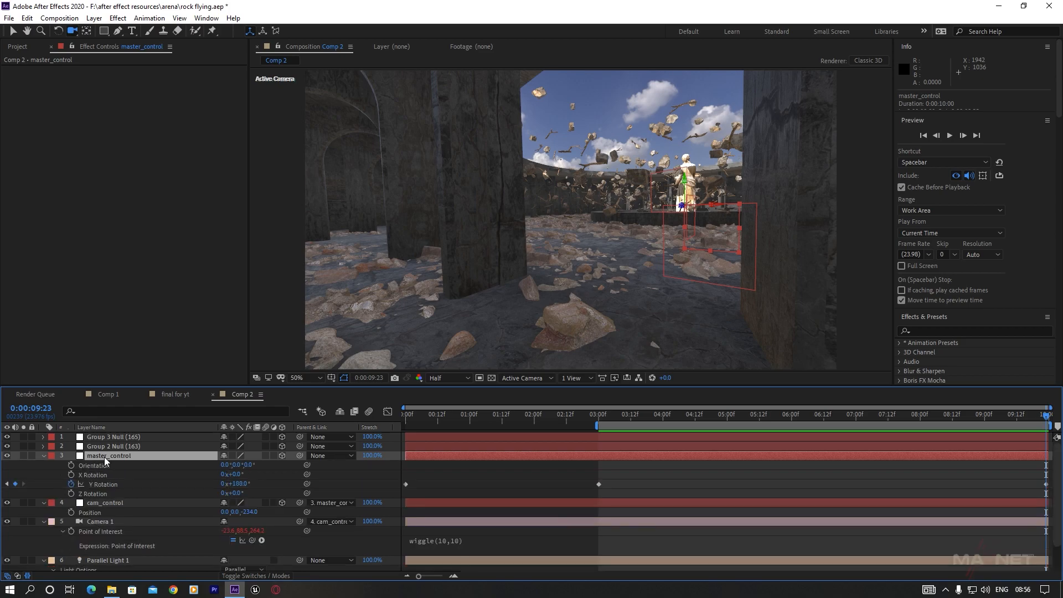
{"action": "left_click", "coordinate": [236, 484]}
{"action": "left_click_drag", "start_coordinate": [238, 492], "coordinate": [214, 513]}
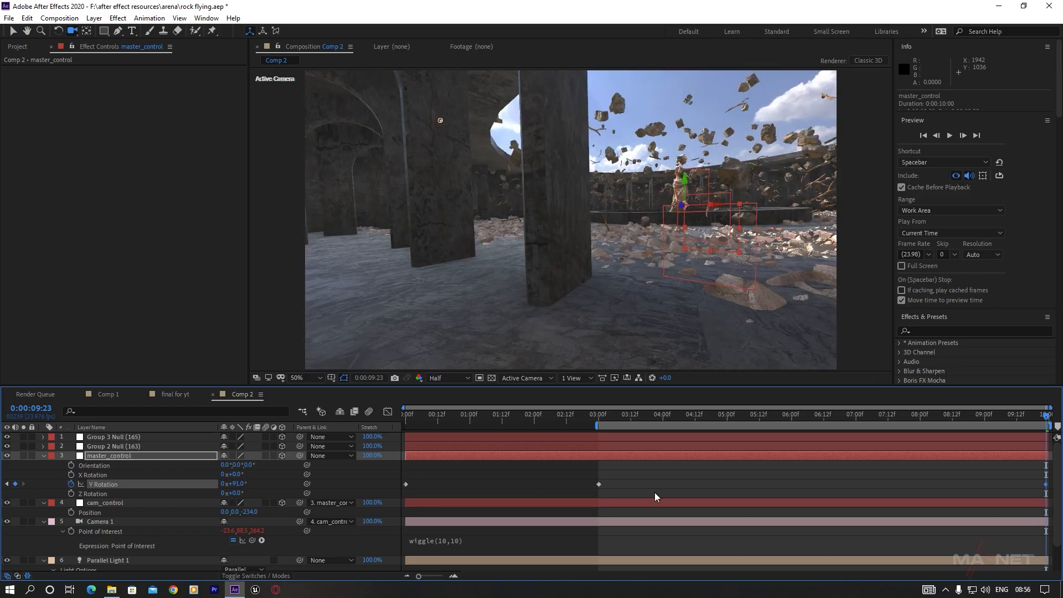
Preview the slower master_control rotation from 0:00:06:13.
{"action": "left_click", "coordinate": [727, 416]}
{"action": "left_click", "coordinate": [826, 417]}
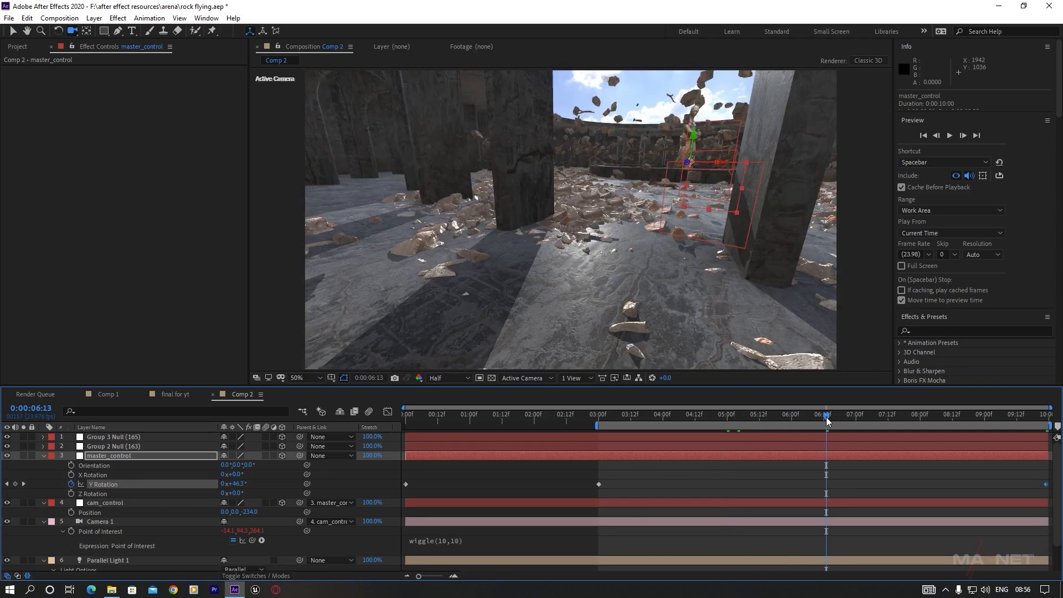
{"action": "key", "text": "space"}
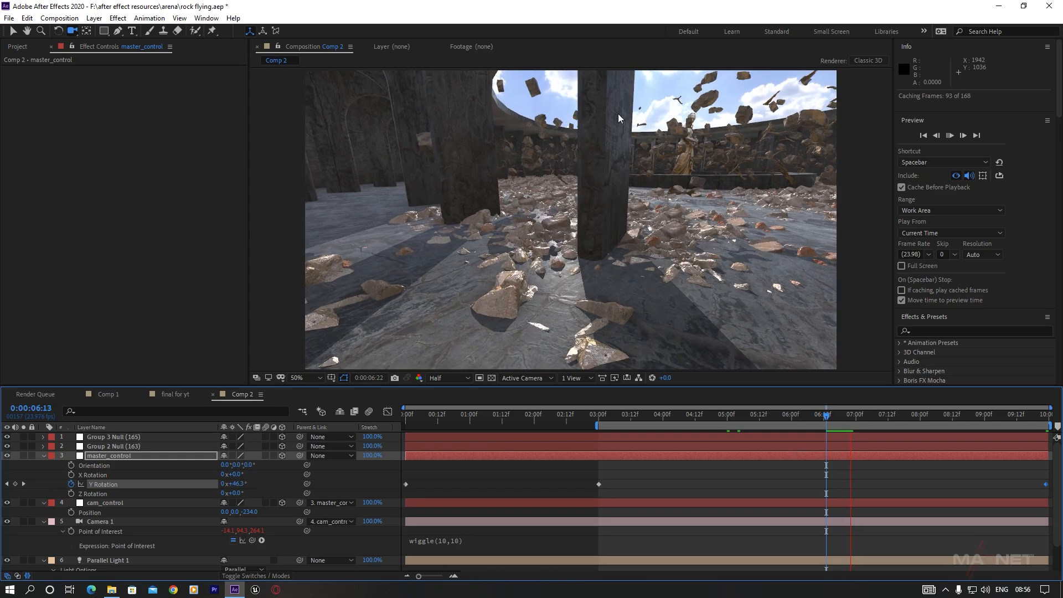
{"action": "key", "text": "space"}
Set the wiggle amplitude in Camera 1's Point of Interest expression to 2, giving wiggle(10,2).
{"action": "left_click", "coordinate": [457, 541]}
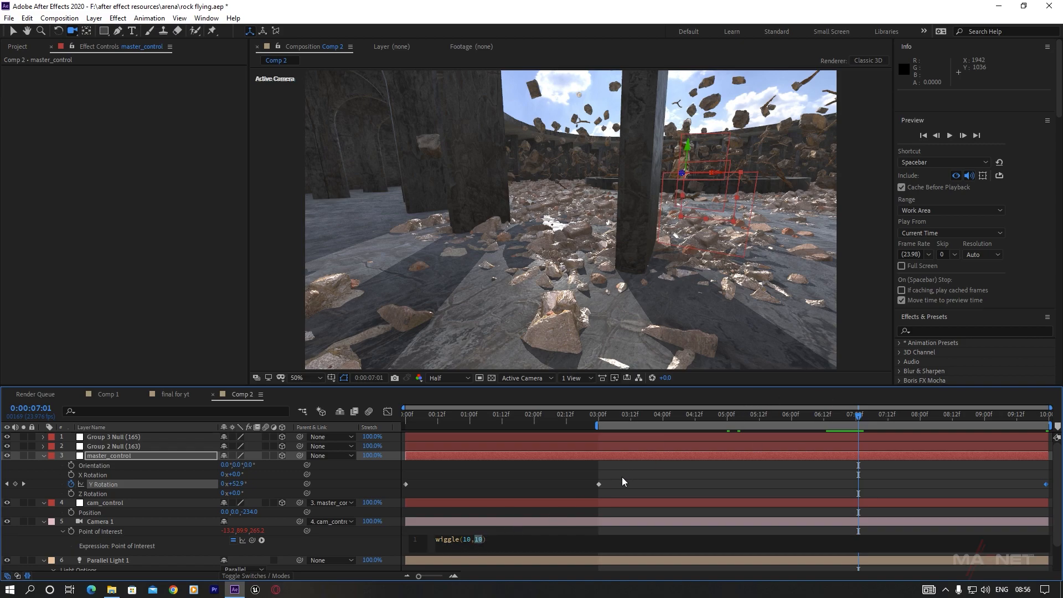
{"action": "type", "text": "2"}
{"action": "left_click", "coordinate": [671, 419]}
Preview the reduced camera shake and scrub through the timeline to 0:00:09:05.
{"action": "key", "text": "space"}
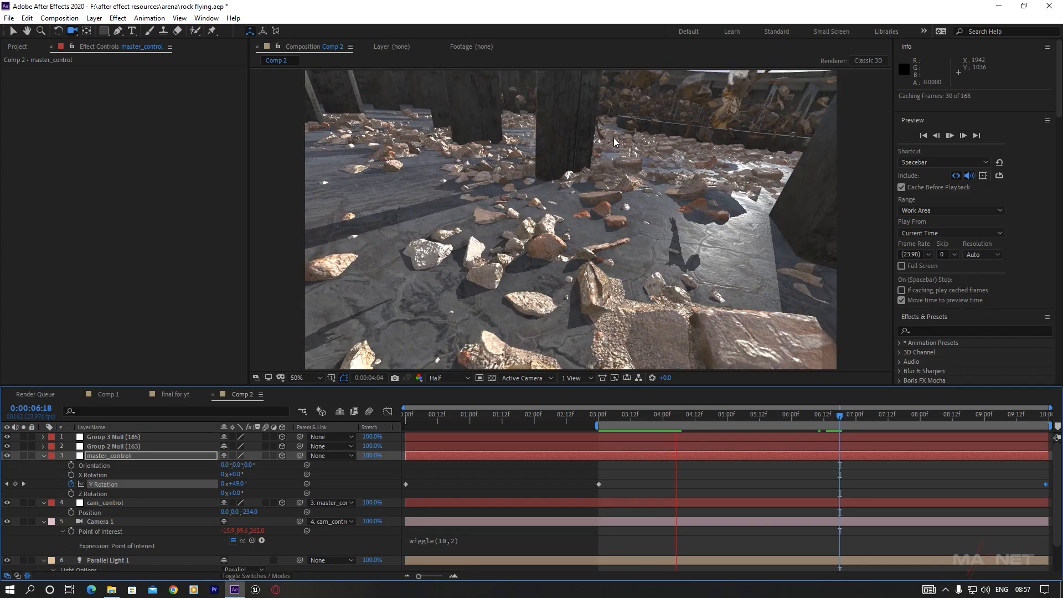
{"action": "left_click_drag", "start_coordinate": [696, 416], "coordinate": [733, 424]}
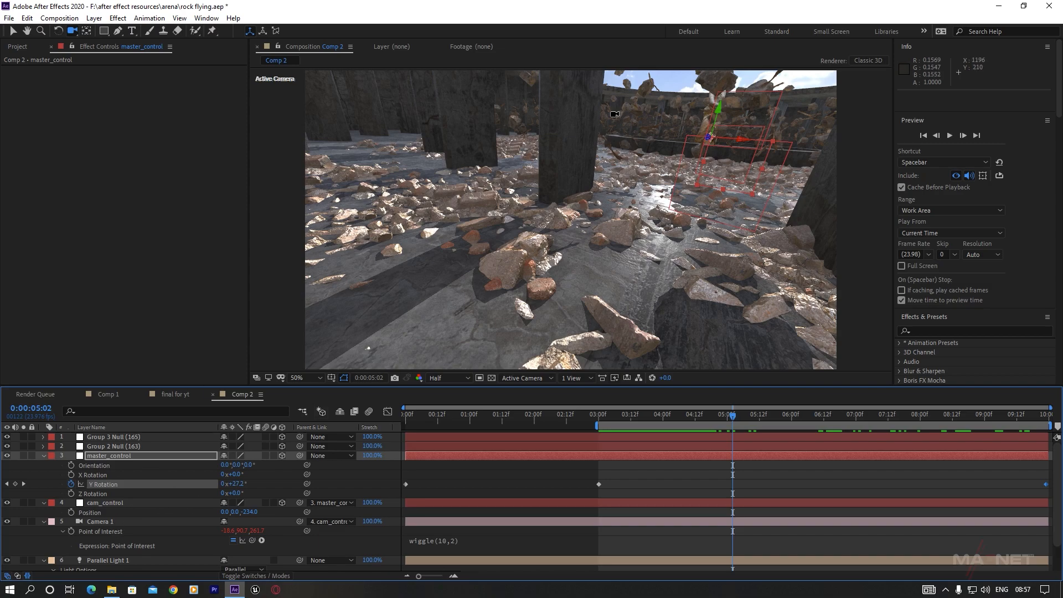
{"action": "left_click_drag", "start_coordinate": [706, 416], "coordinate": [997, 430]}
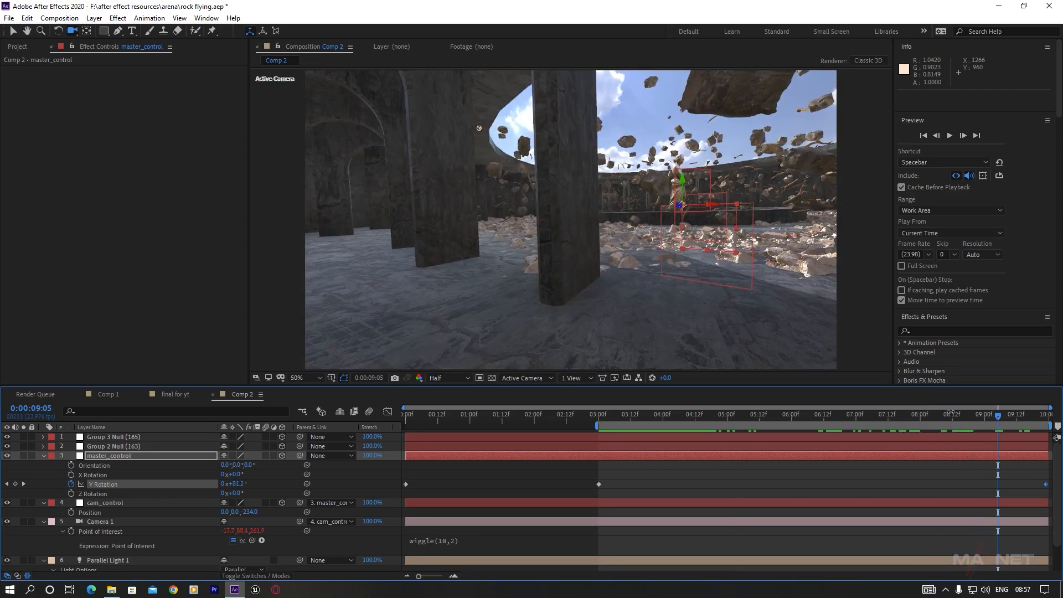
Create an adjustment layer in Comp 2 and place it above all other layers.
{"action": "left_click", "coordinate": [93, 18]}
{"action": "mouse_move", "coordinate": [111, 37]}
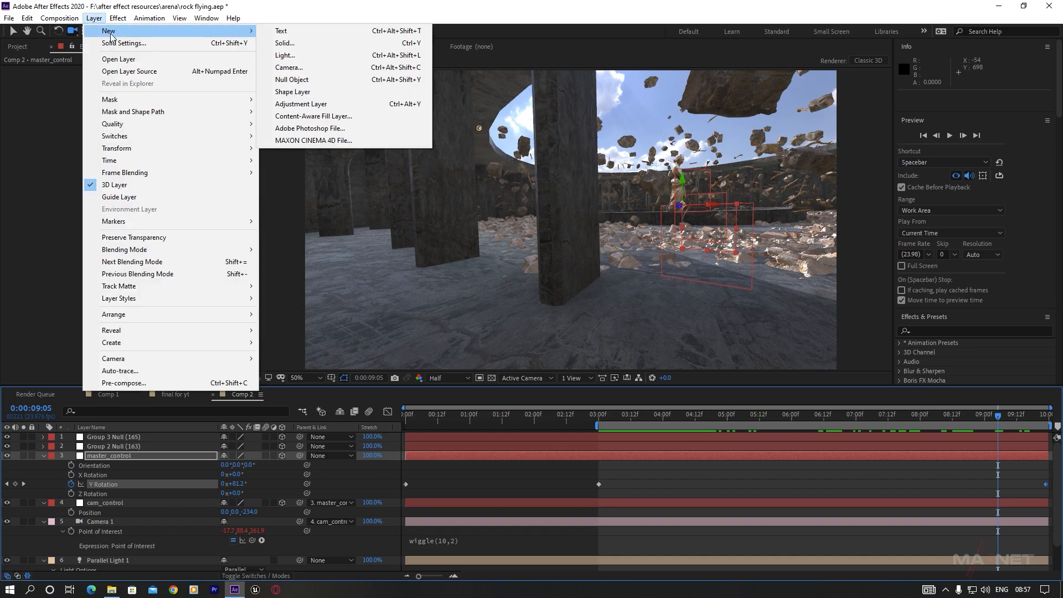
{"action": "left_click", "coordinate": [325, 105]}
{"action": "left_click_drag", "start_coordinate": [86, 457], "coordinate": [144, 434]}
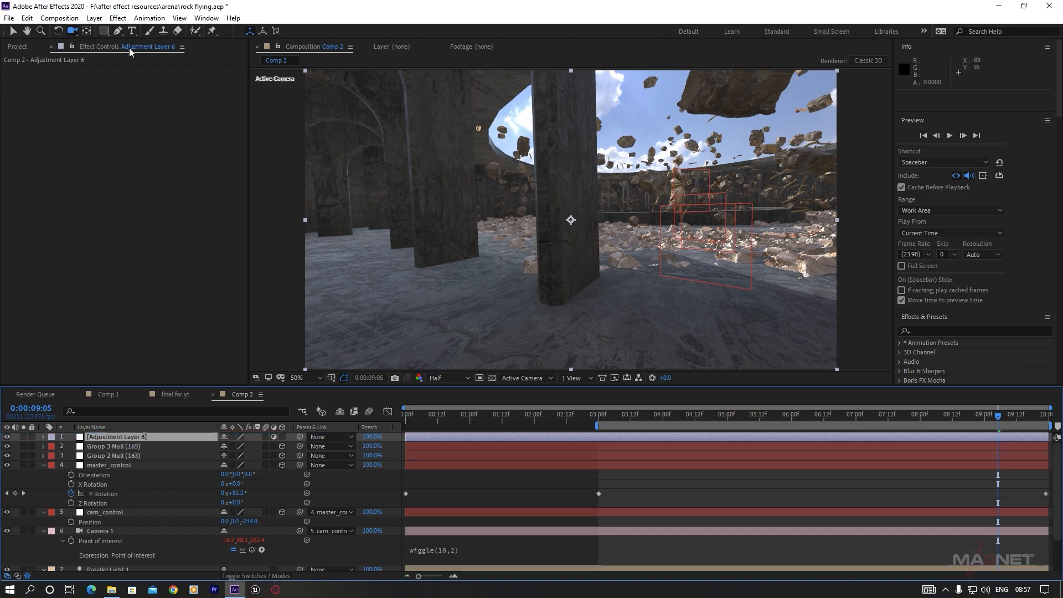
Apply the Magic Bullet Looks effect to the adjustment layer and switch to the Selection tool.
{"action": "left_click", "coordinate": [119, 18]}
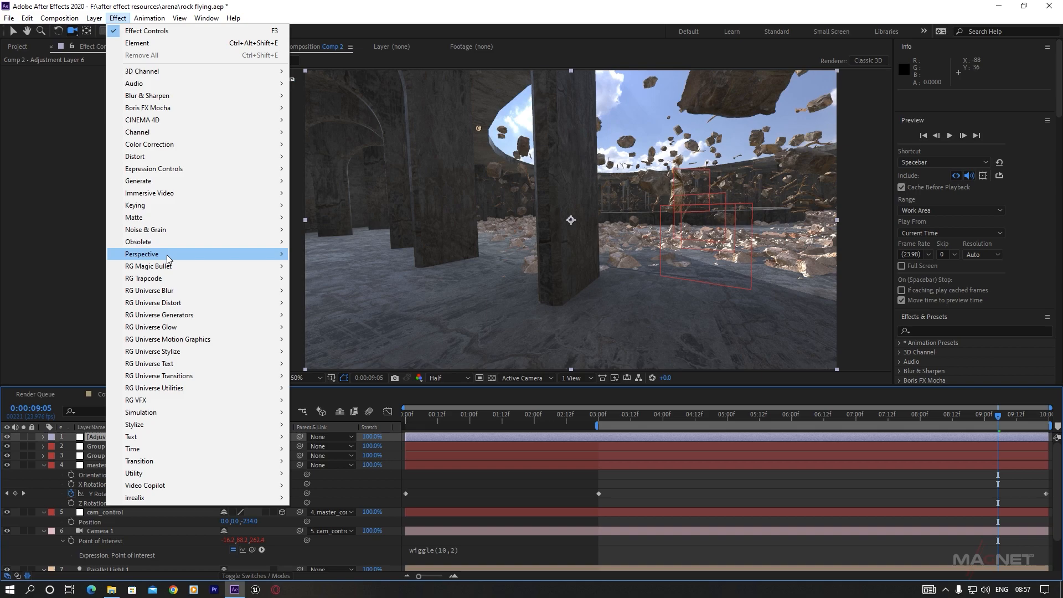
{"action": "mouse_move", "coordinate": [177, 389]}
{"action": "mouse_move", "coordinate": [155, 267]}
{"action": "left_click", "coordinate": [318, 315]}
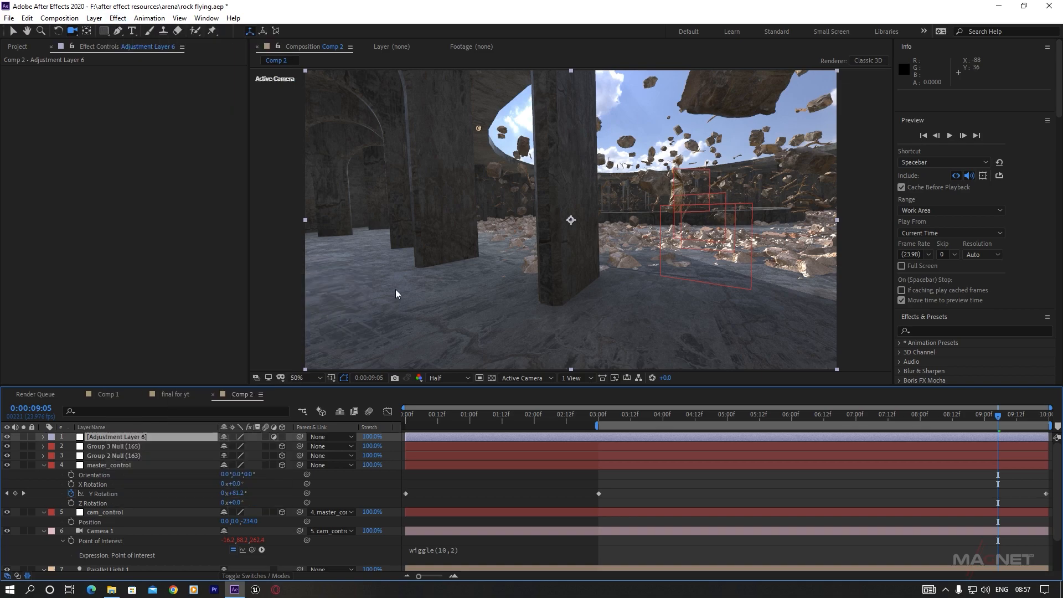
{"action": "key", "text": "v"}
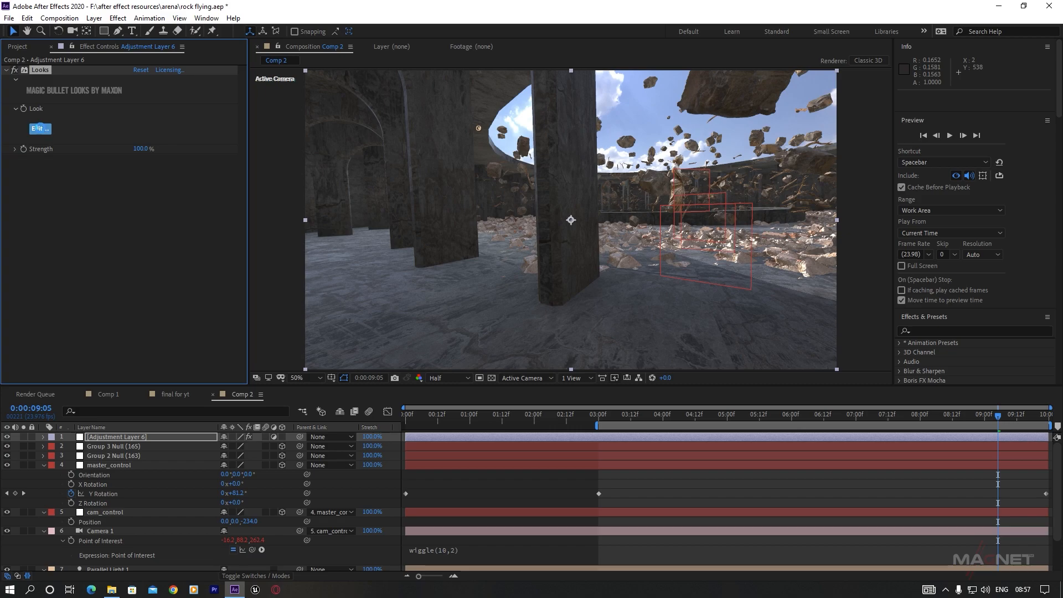
Open the look for editing and apply the Leso preset from the Blockbuster HDR looks.
{"action": "left_click", "coordinate": [37, 128]}
{"action": "left_click", "coordinate": [244, 166]}
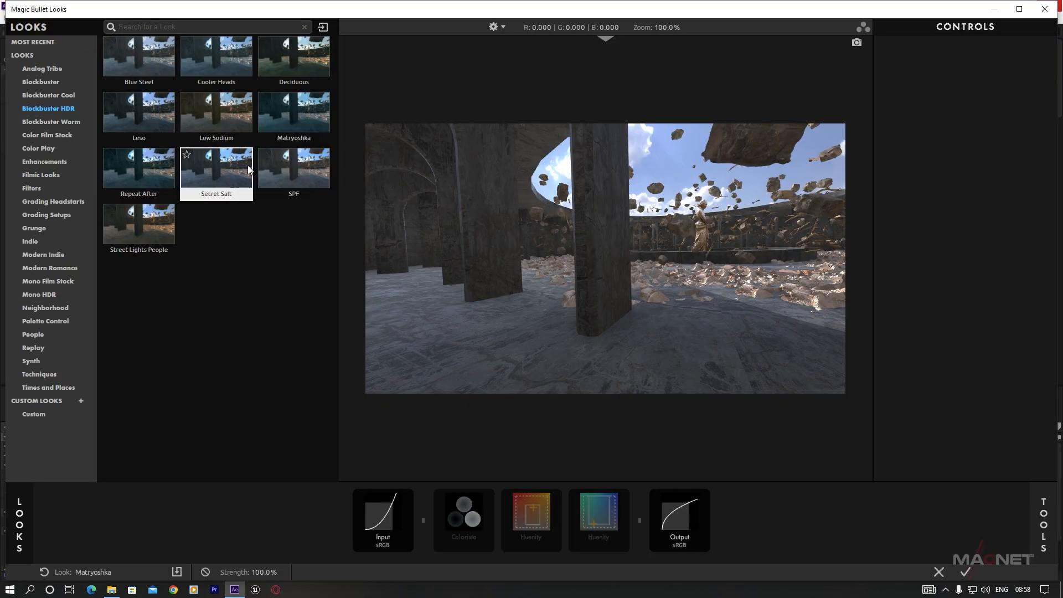
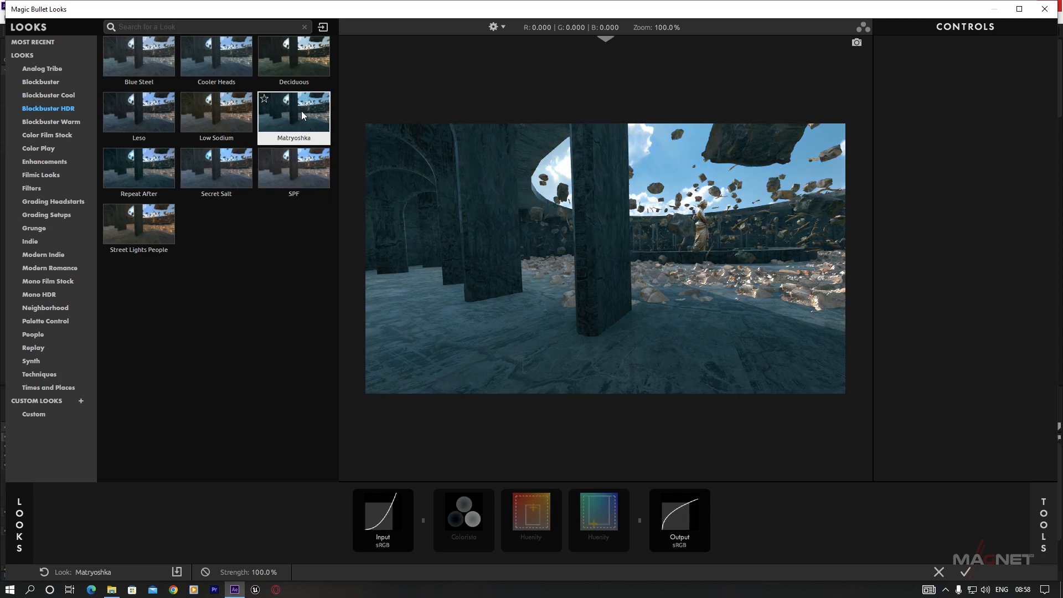
{"action": "left_click", "coordinate": [150, 114]}
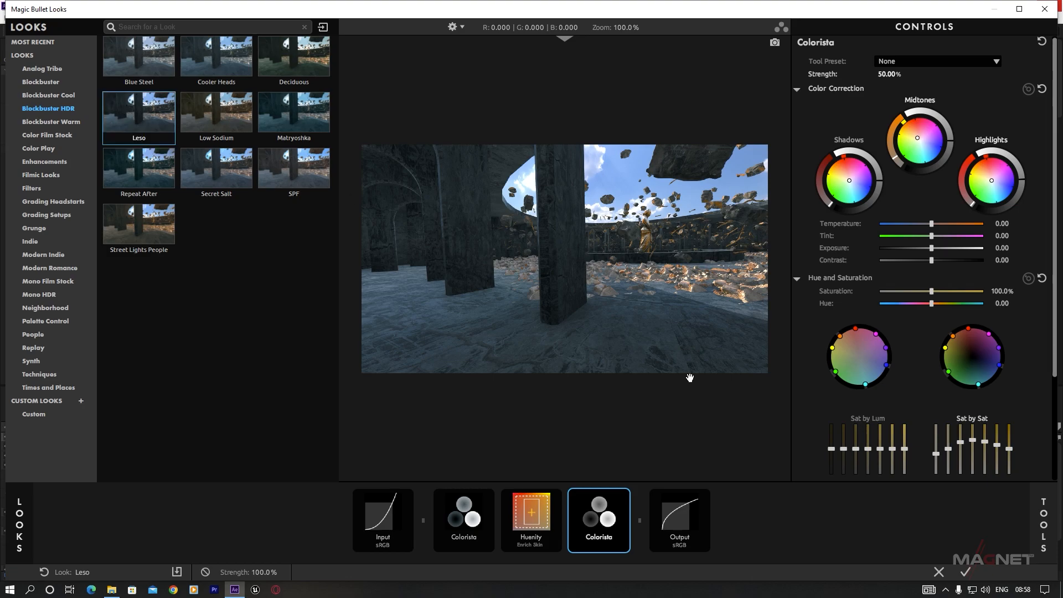
Add an Optical Diffusion tool to the look and apply its Chromatic Bloom Warm preset.
{"action": "left_click", "coordinate": [1044, 514]}
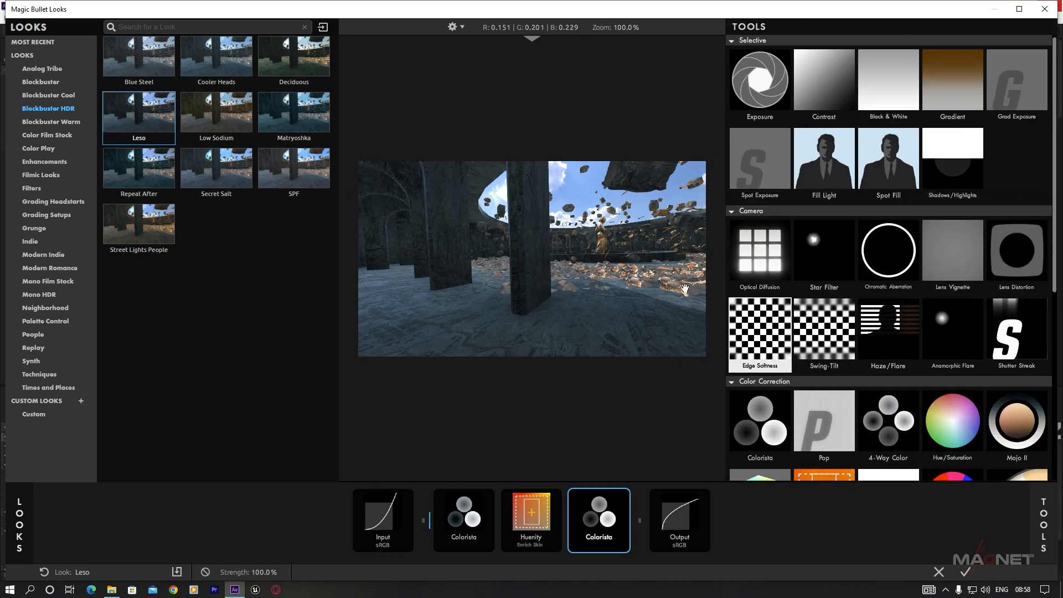
{"action": "mouse_move", "coordinate": [1041, 521]}
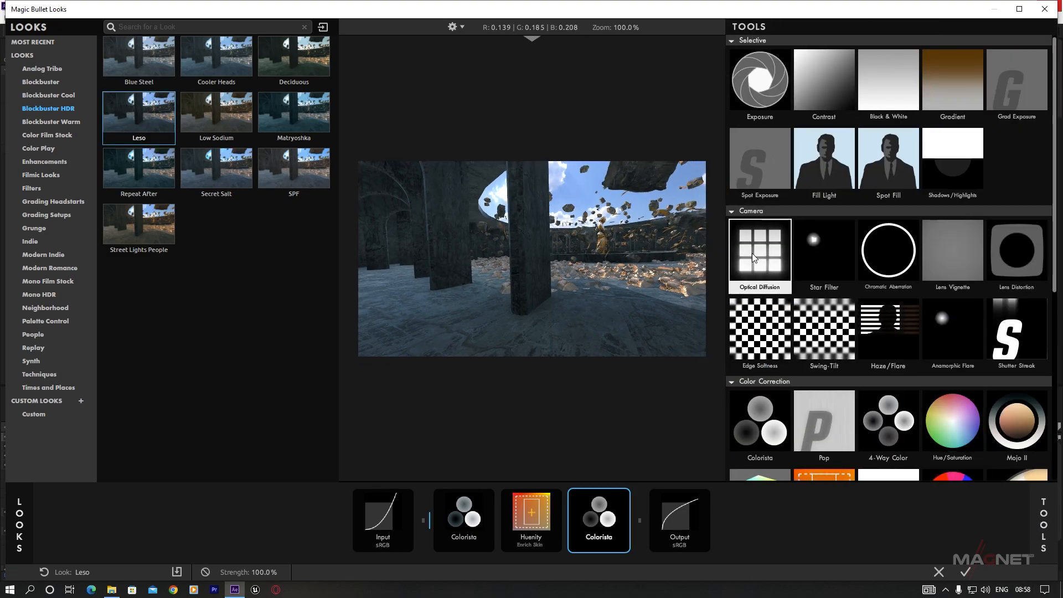
{"action": "left_click", "coordinate": [763, 246]}
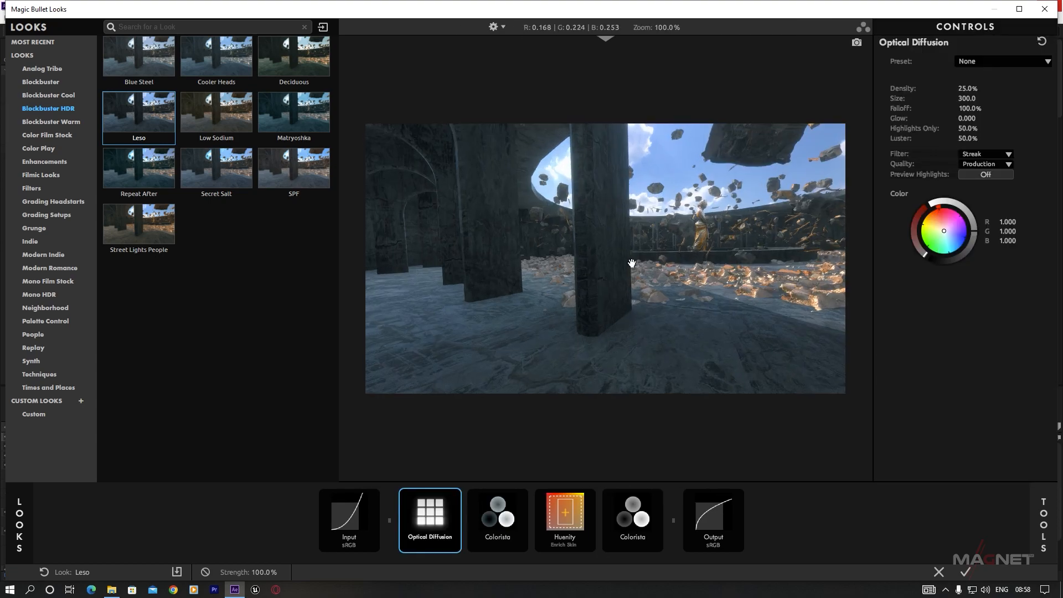
{"action": "scroll", "coordinate": [716, 266], "scroll_direction": "up", "scroll_amount": 2}
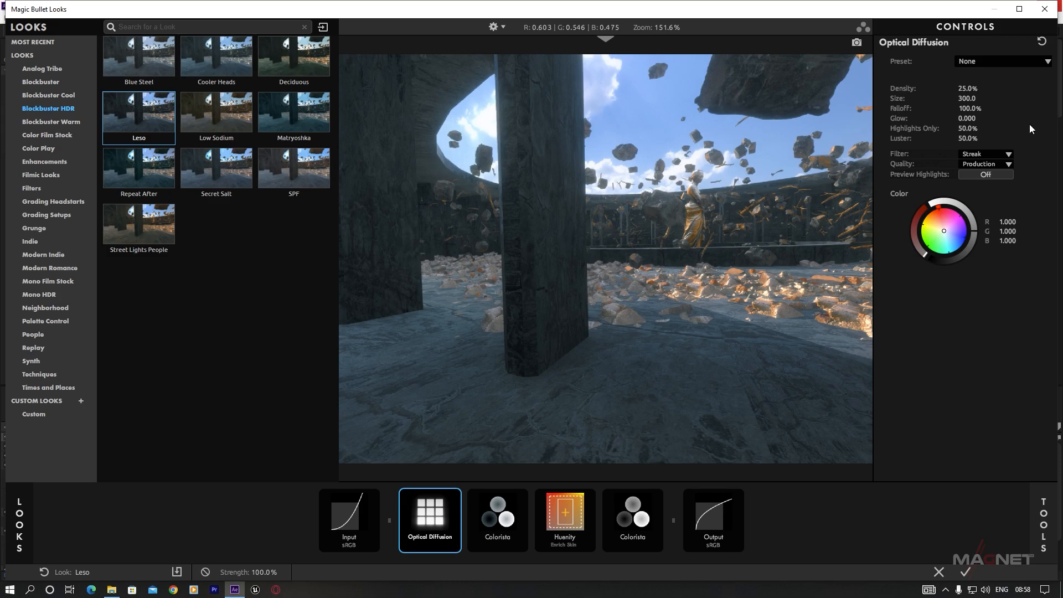
{"action": "left_click", "coordinate": [1019, 61]}
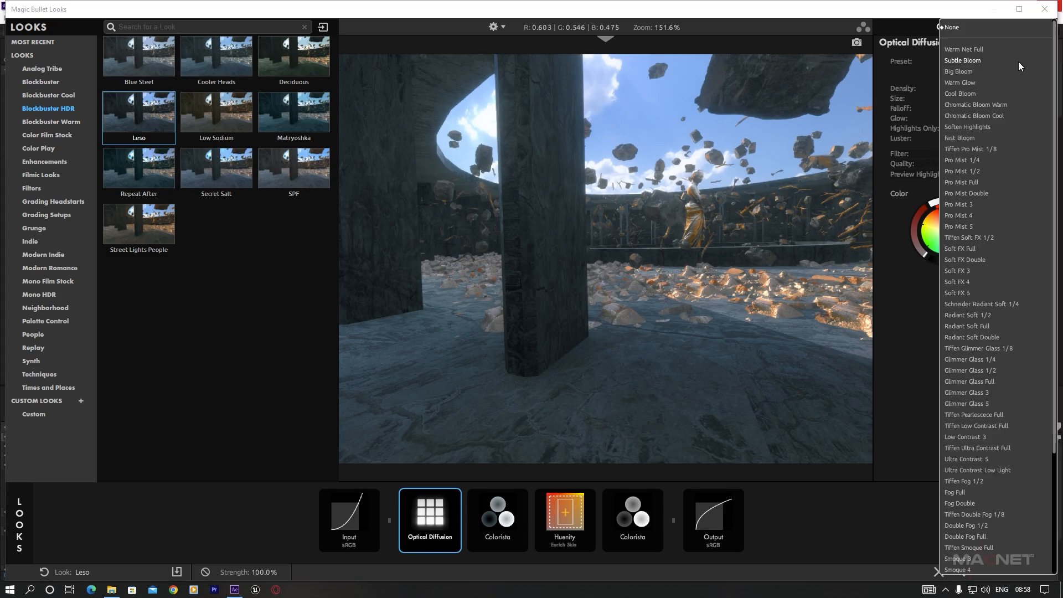
{"action": "left_click", "coordinate": [977, 104]}
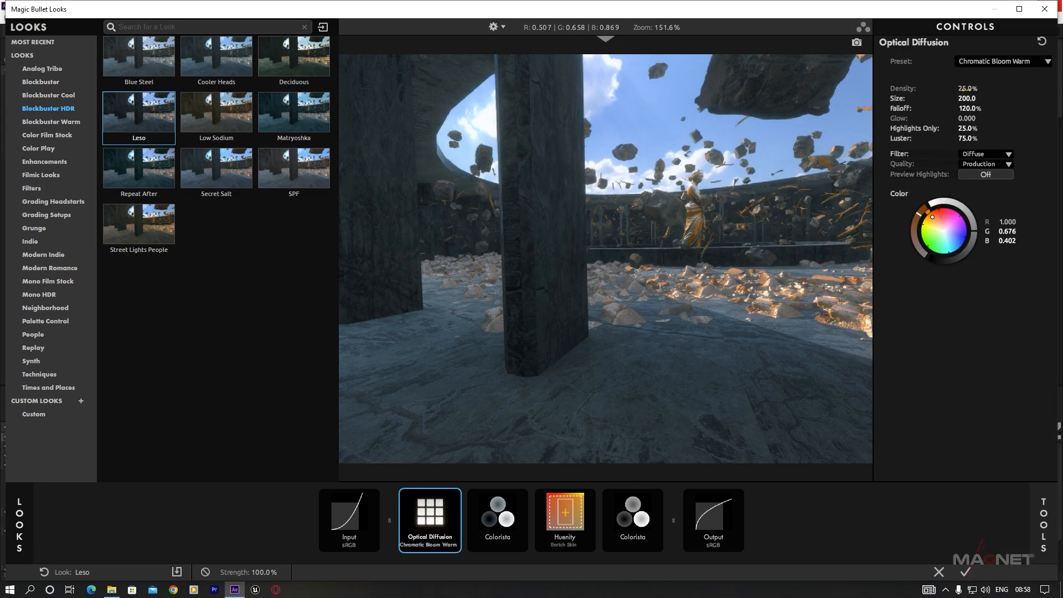
Set the Optical Diffusion density to about 49.1% and its size to 30.
{"action": "mouse_move", "coordinate": [967, 88]}
{"action": "left_mouse_down"}
{"action": "mouse_move", "coordinate": [980, 88]}
{"action": "mouse_move", "coordinate": [963, 98]}
{"action": "left_mouse_up"}
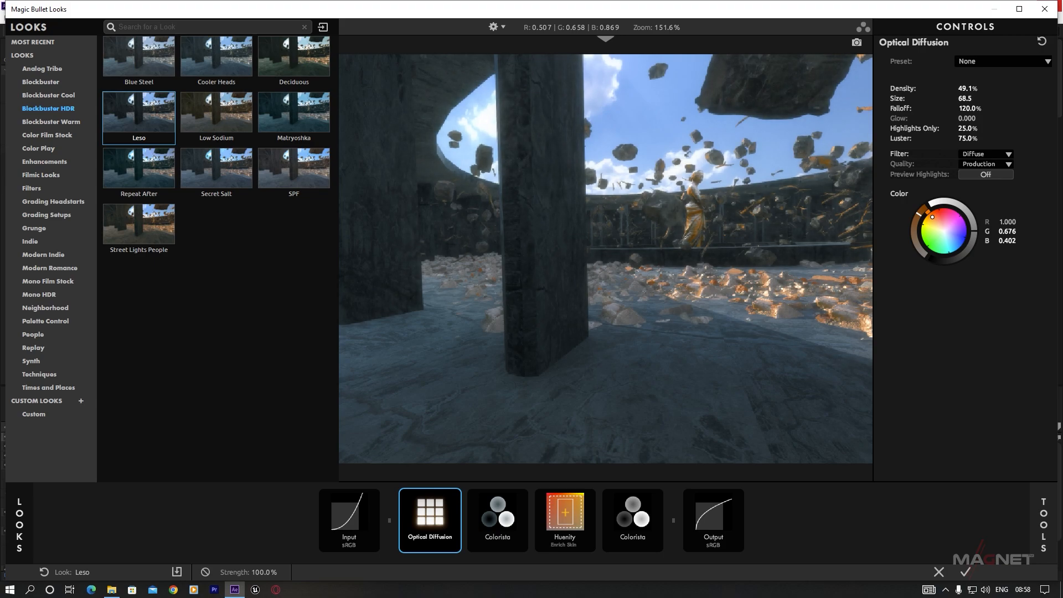
{"action": "left_click_drag", "start_coordinate": [967, 98], "coordinate": [957, 98]}
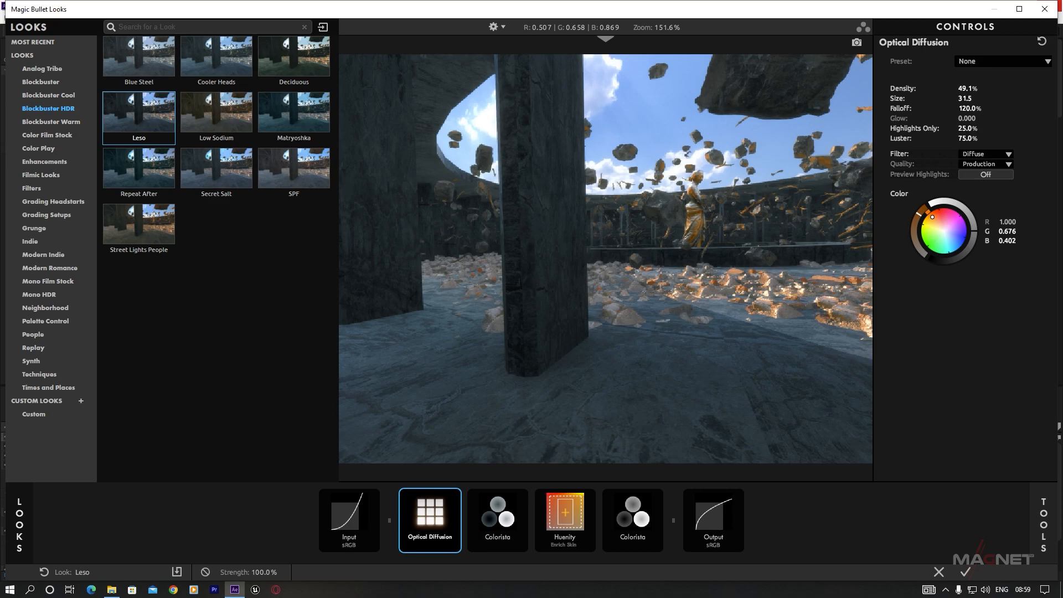
{"action": "scroll", "coordinate": [712, 293], "scroll_direction": "up", "scroll_amount": 2}
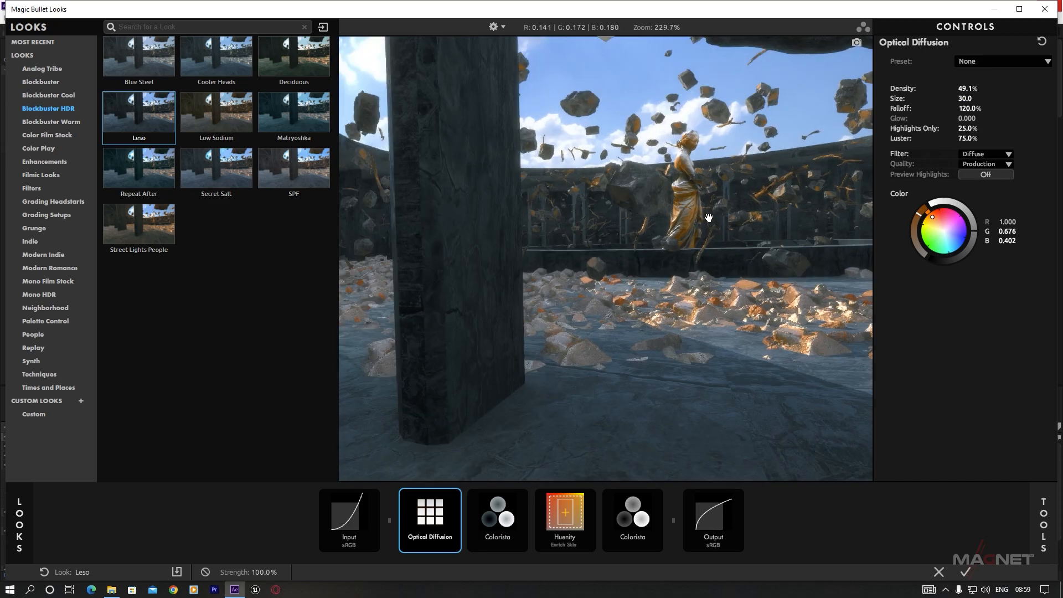
Find the Halation film tool and add it to the look after the last Colorista.
{"action": "mouse_move", "coordinate": [1053, 520]}
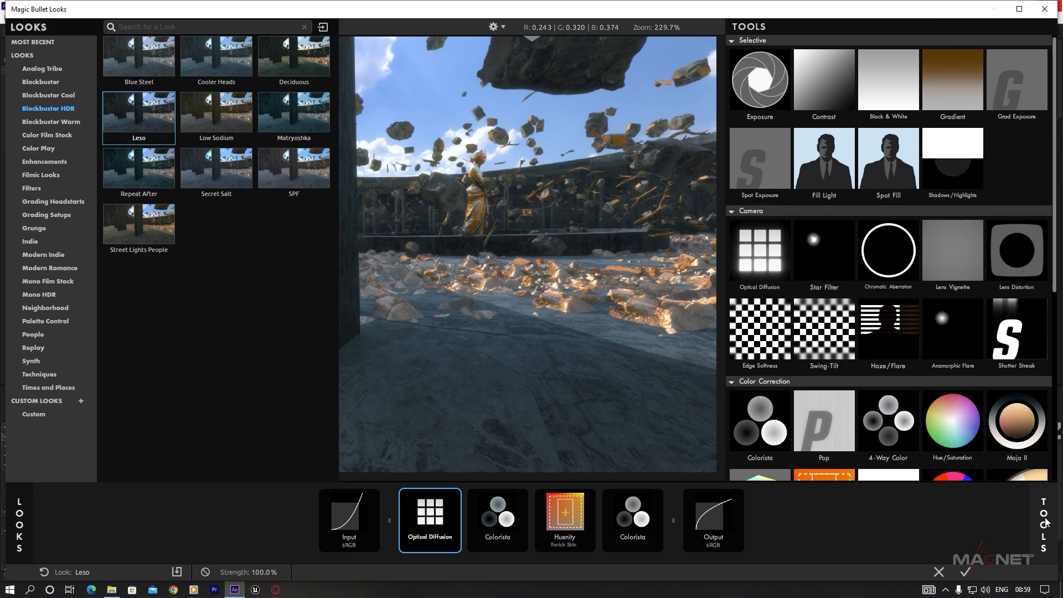
{"action": "scroll", "coordinate": [831, 343], "scroll_direction": "down", "scroll_amount": 3}
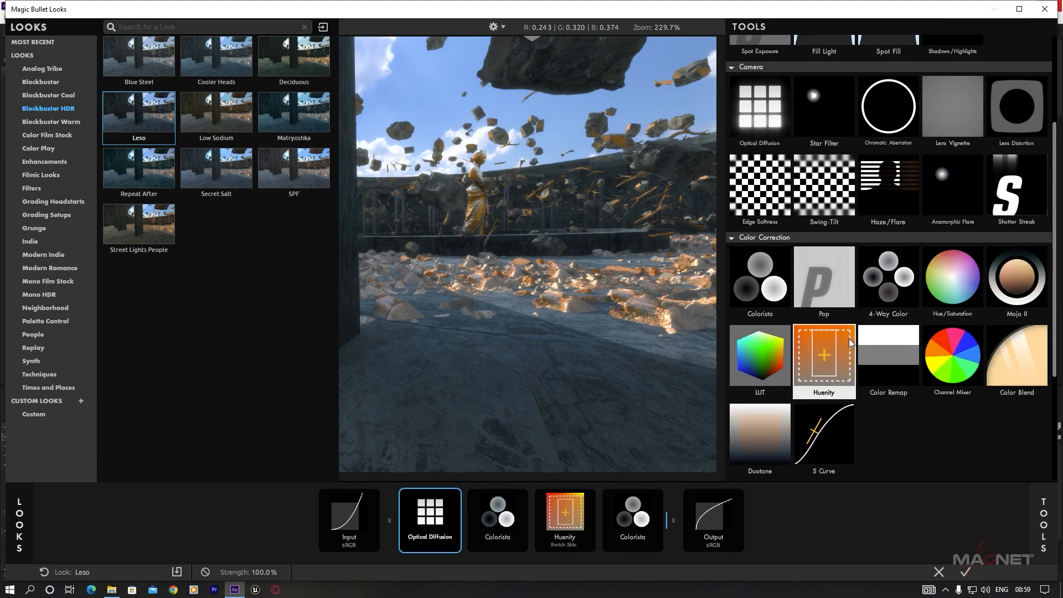
{"action": "scroll", "coordinate": [853, 277], "scroll_direction": "up", "scroll_amount": 2}
{"action": "scroll", "coordinate": [853, 272], "scroll_direction": "down", "scroll_amount": 4}
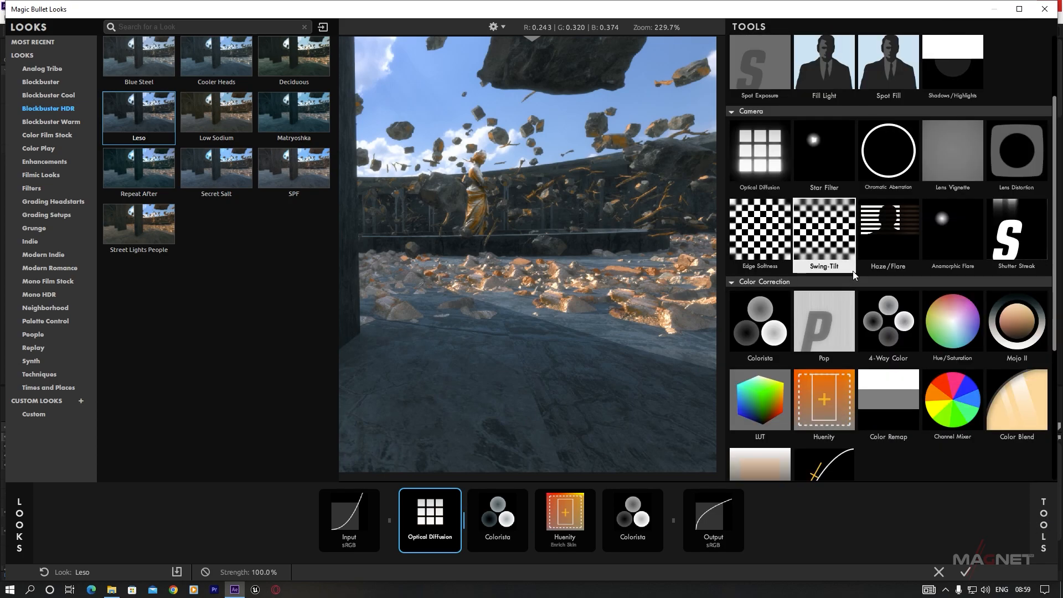
{"action": "left_click_drag", "start_coordinate": [826, 425], "coordinate": [547, 357]}
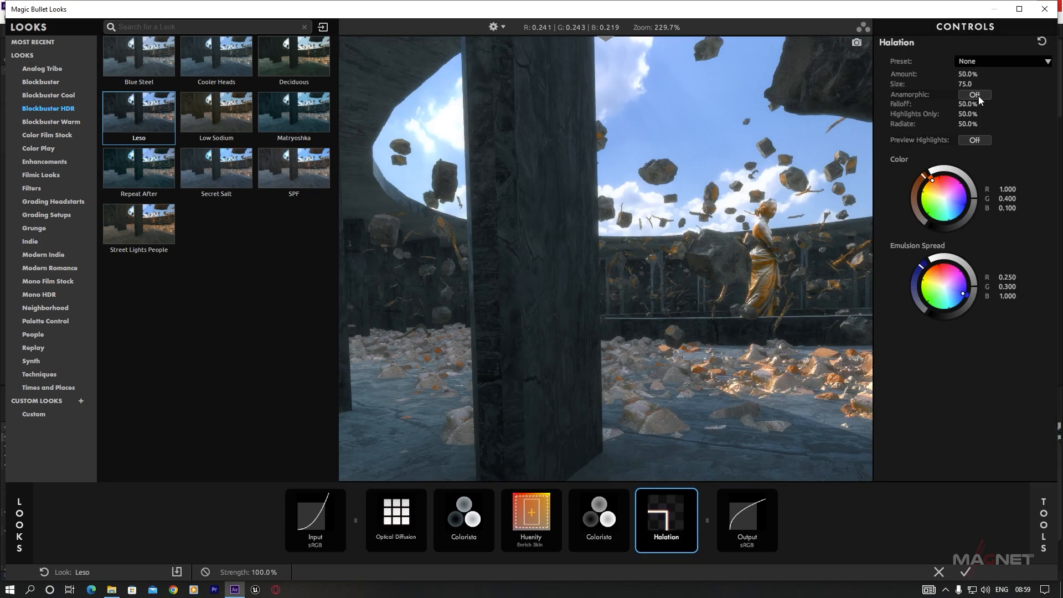
Apply the Anamorphic Highlights preset to Halation, with the amount at 100% and the size at about 6.8.
{"action": "left_click", "coordinate": [986, 61]}
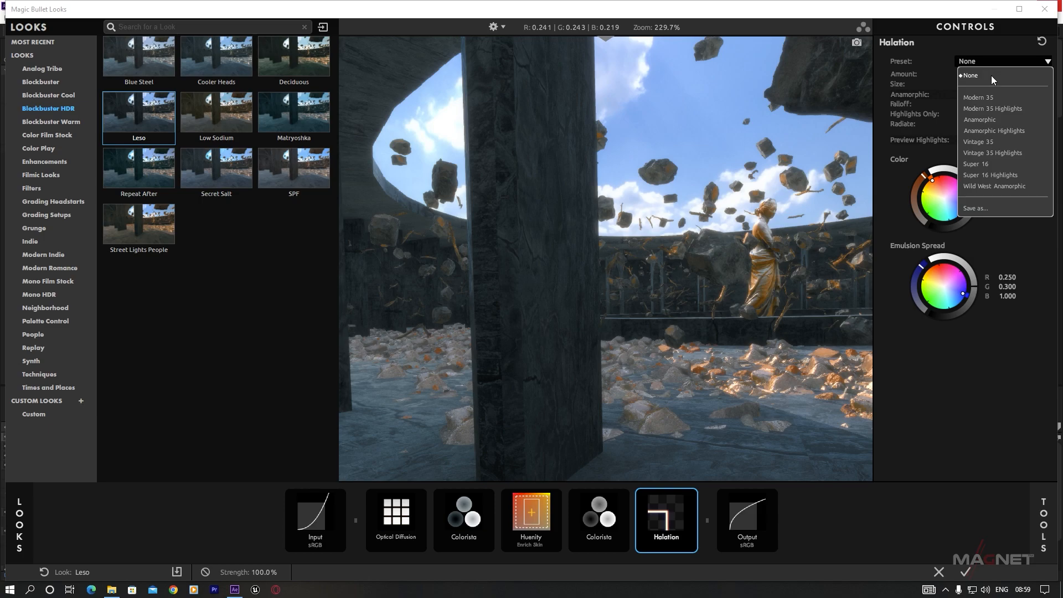
{"action": "left_click", "coordinate": [1003, 131]}
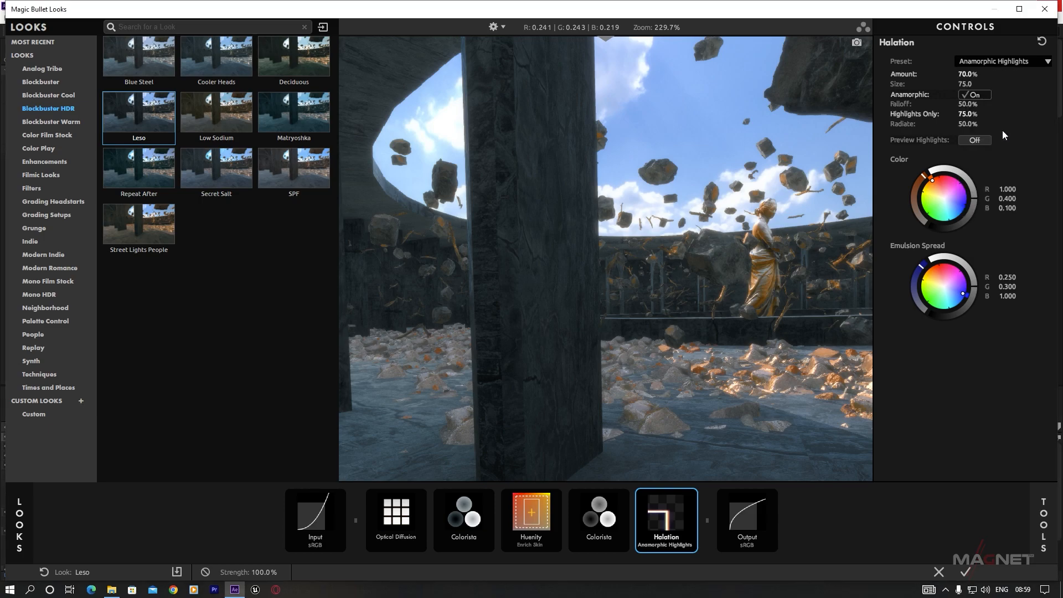
{"action": "left_click_drag", "start_coordinate": [967, 74], "coordinate": [947, 83]}
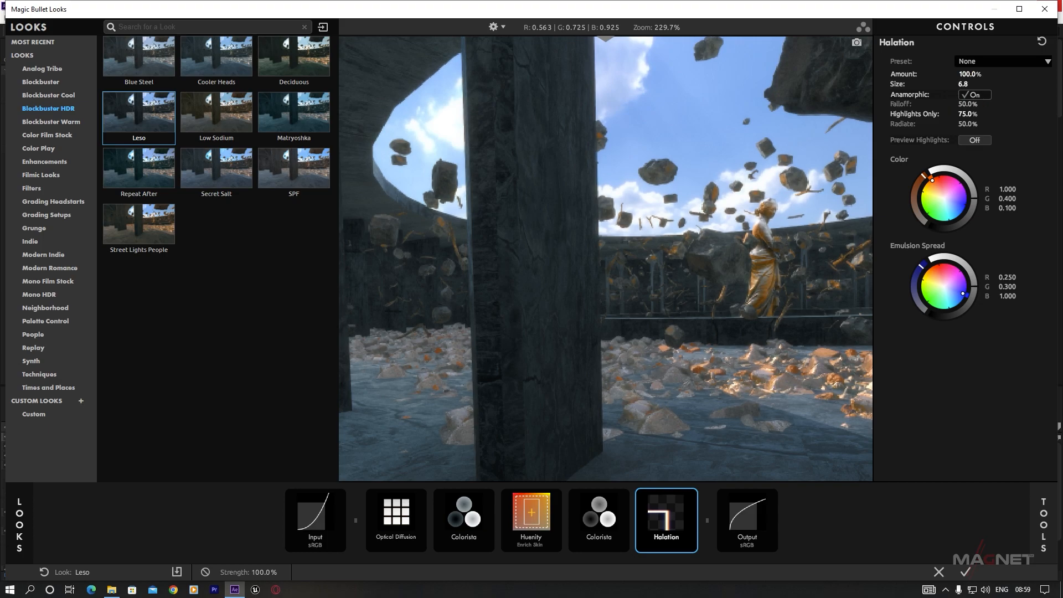
{"action": "scroll", "coordinate": [673, 299], "scroll_direction": "down", "scroll_amount": 1}
Add a LUT tool to the look between the first Colorista and Huenity.
{"action": "left_click", "coordinate": [1043, 525]}
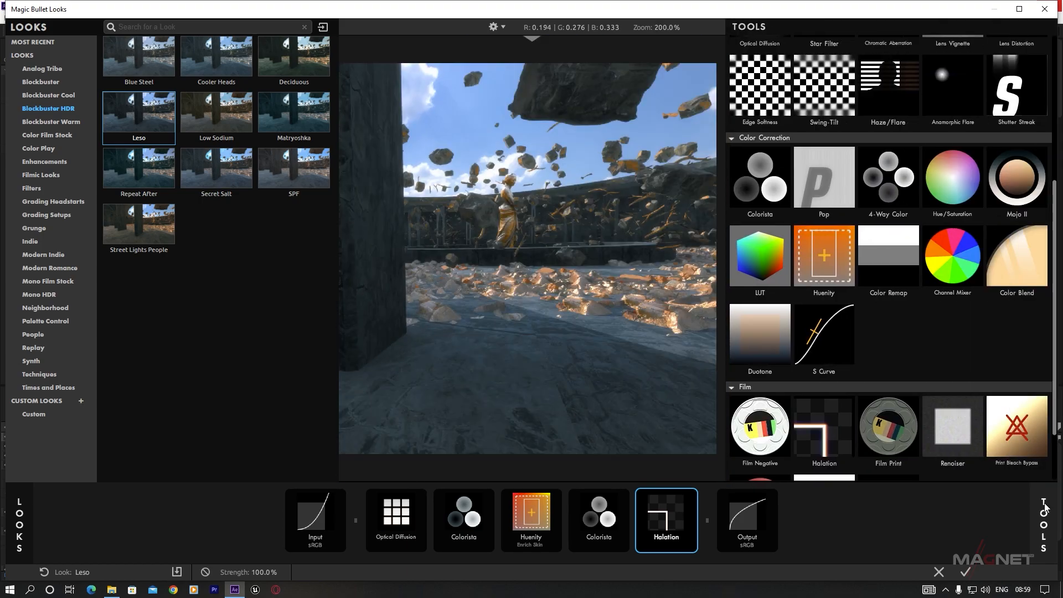
{"action": "scroll", "coordinate": [888, 366], "scroll_direction": "down", "scroll_amount": 2}
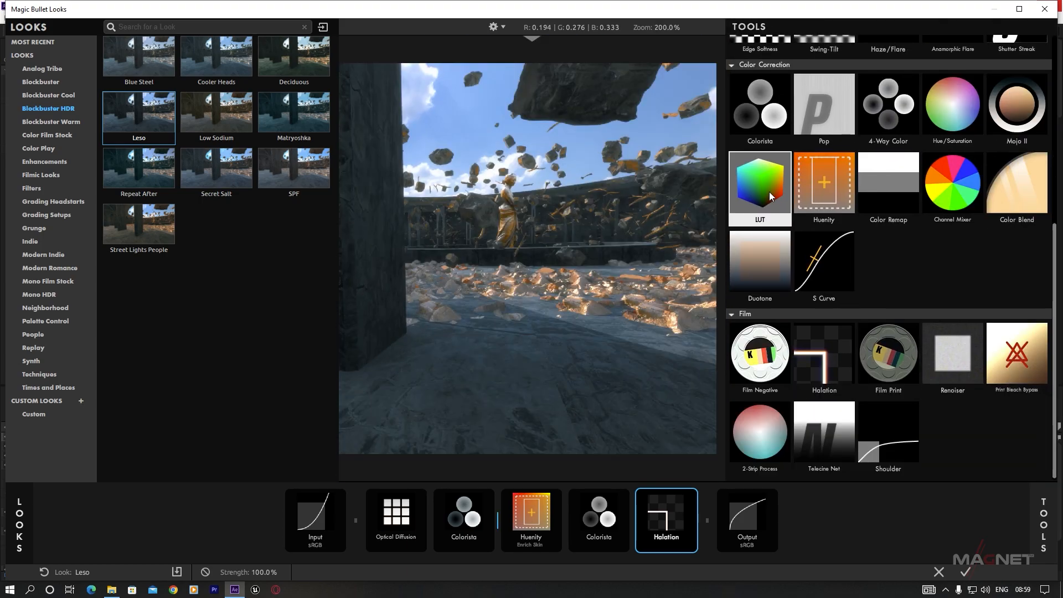
{"action": "left_click_drag", "start_coordinate": [769, 188], "coordinate": [508, 314]}
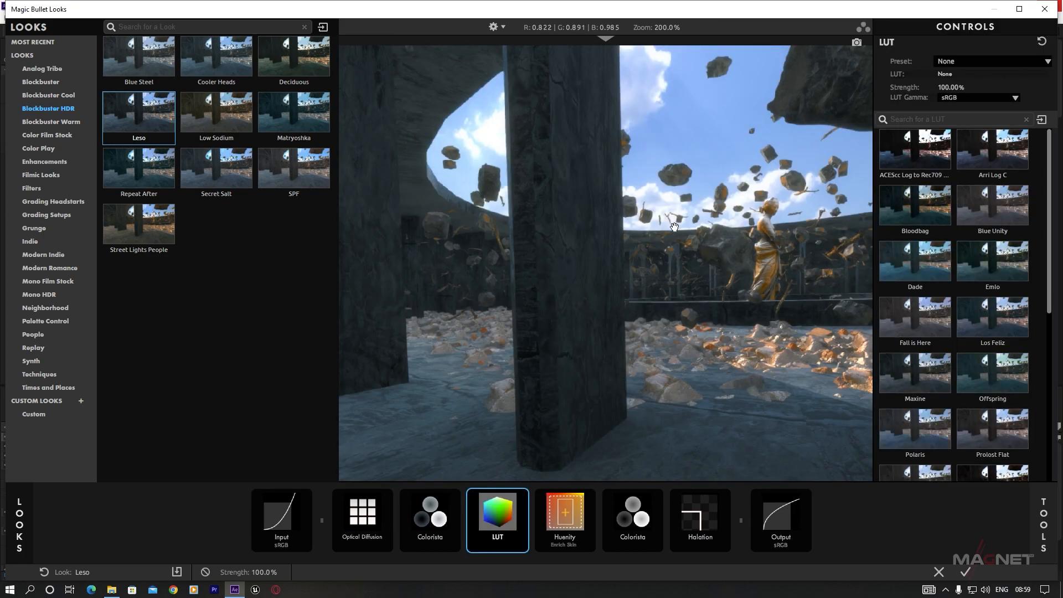
Try several LUTs including Arri Log C and sLog2 Neutral, choose Prolost Flat Cinematic, and accept the look.
{"action": "left_click", "coordinate": [1006, 144]}
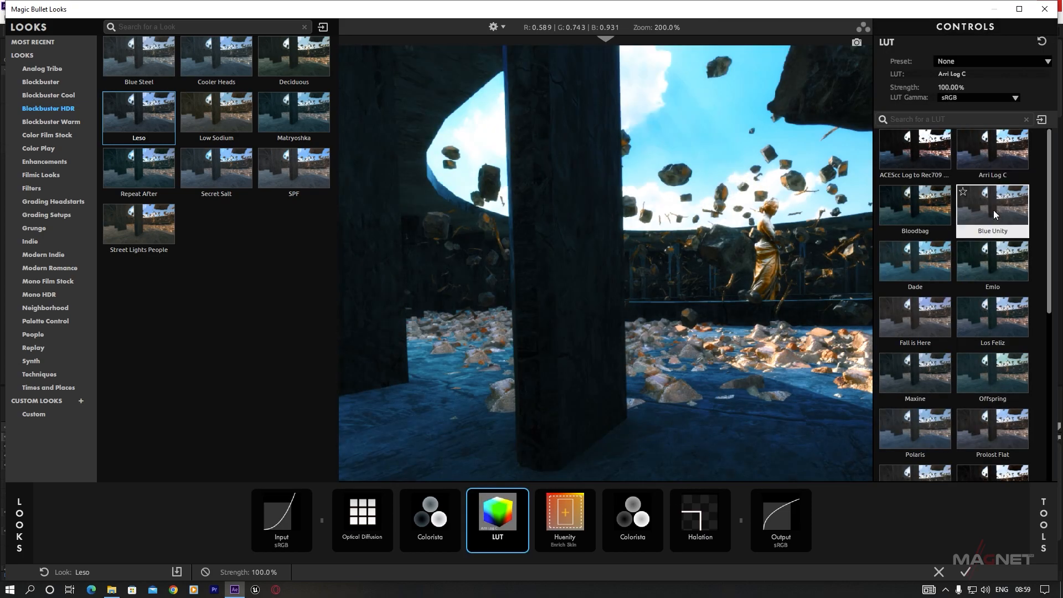
{"action": "left_click", "coordinate": [994, 212]}
{"action": "left_click", "coordinate": [987, 268]}
{"action": "scroll", "coordinate": [987, 268], "scroll_direction": "down", "scroll_amount": 5}
{"action": "left_click", "coordinate": [1012, 166]}
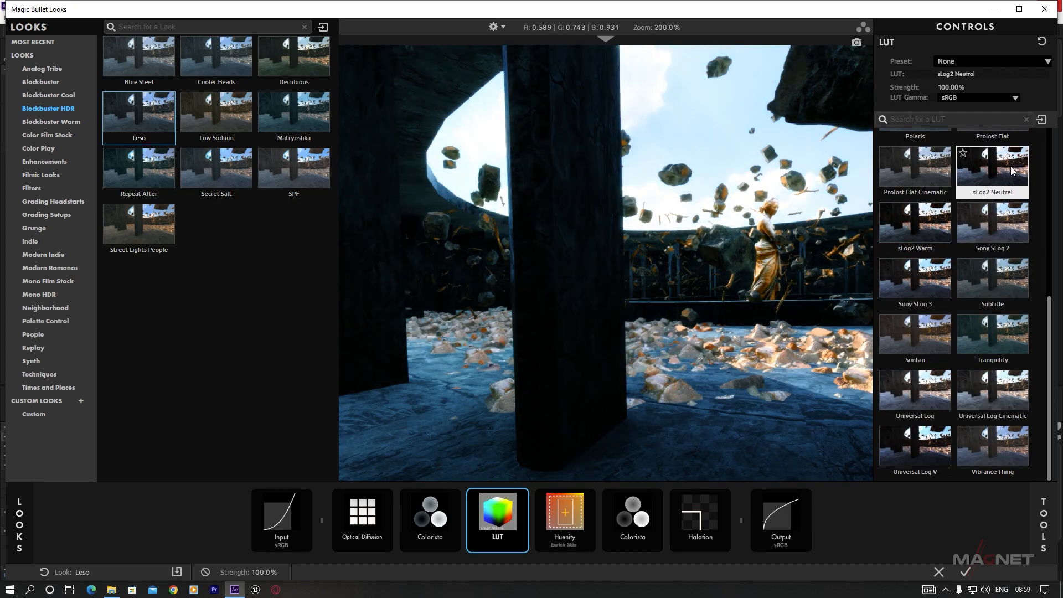
{"action": "left_click", "coordinate": [927, 168]}
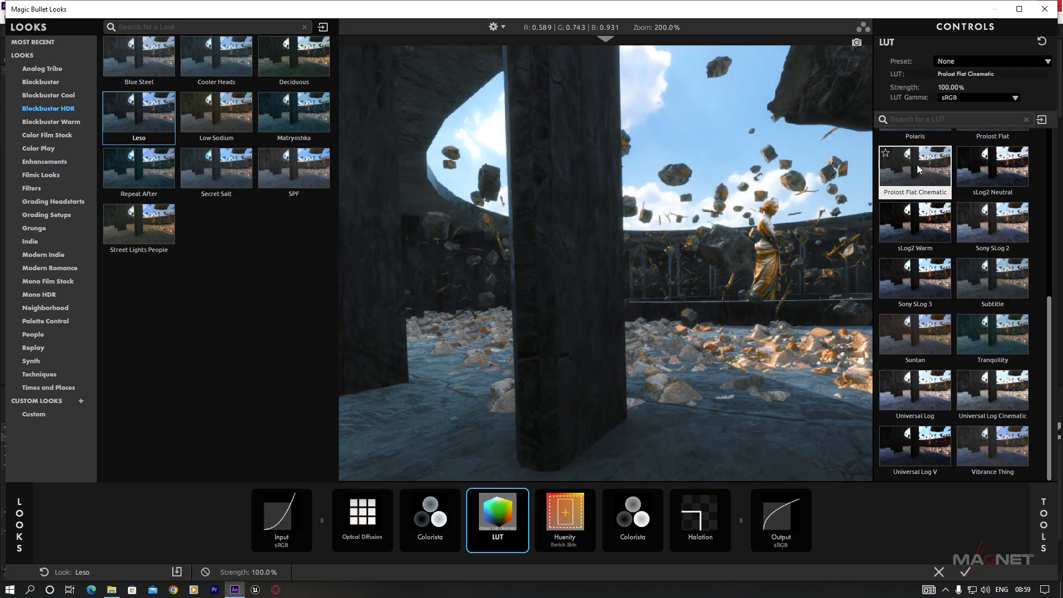
{"action": "left_click", "coordinate": [968, 572]}
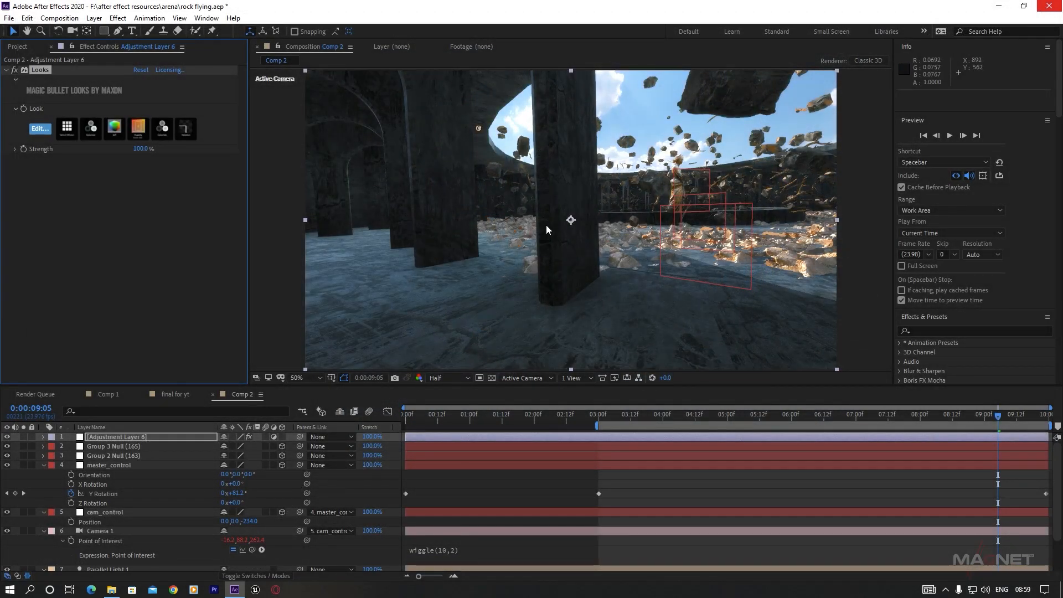
Create a second adjustment layer above the Looks adjustment layer and apply the Tint effect to it.
{"action": "left_click", "coordinate": [94, 18]}
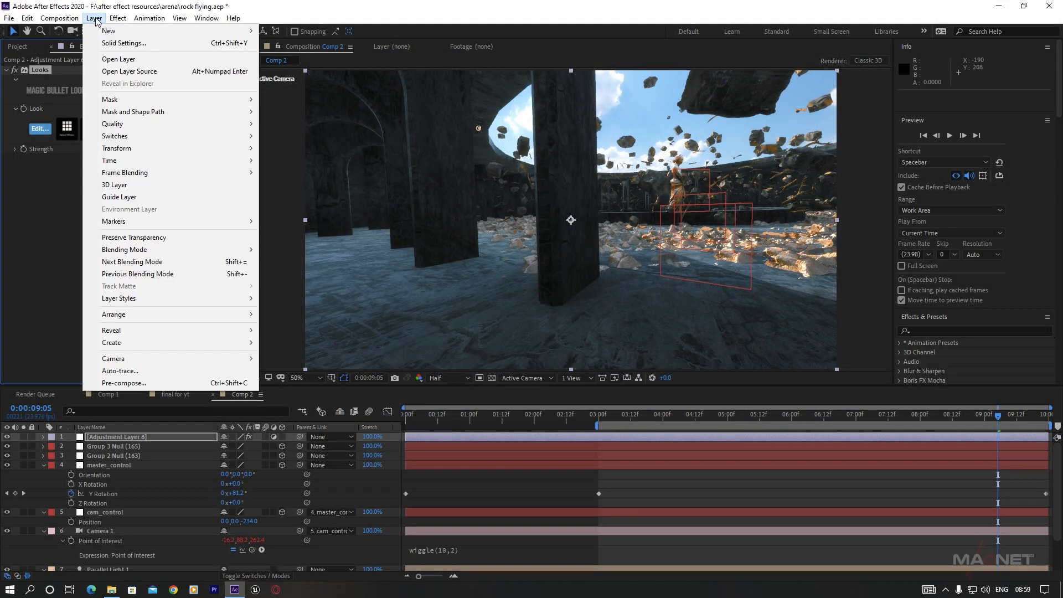
{"action": "mouse_move", "coordinate": [105, 34]}
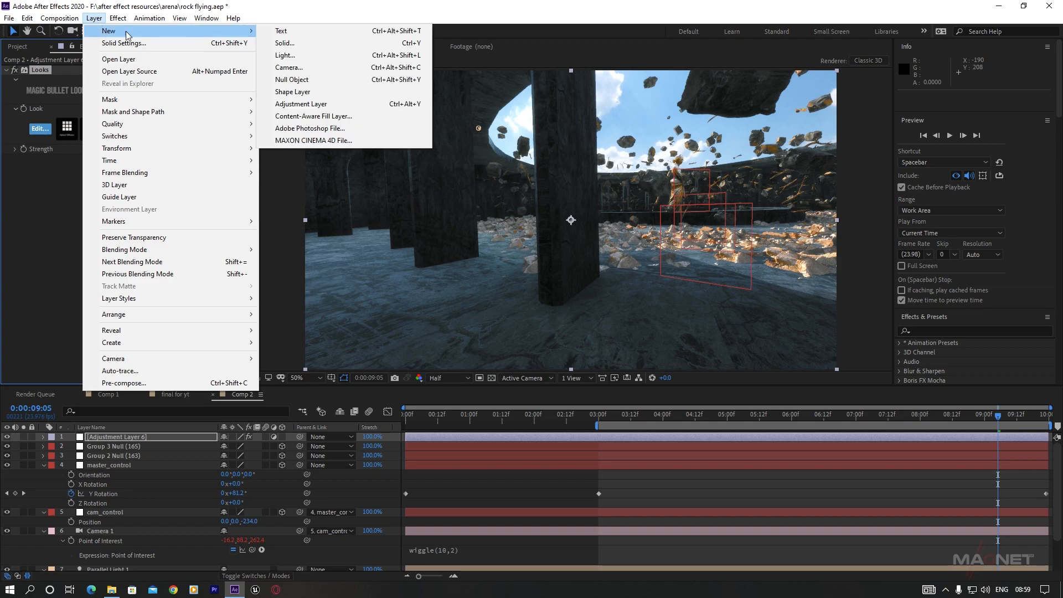
{"action": "left_click", "coordinate": [308, 104]}
{"action": "left_click", "coordinate": [118, 18]}
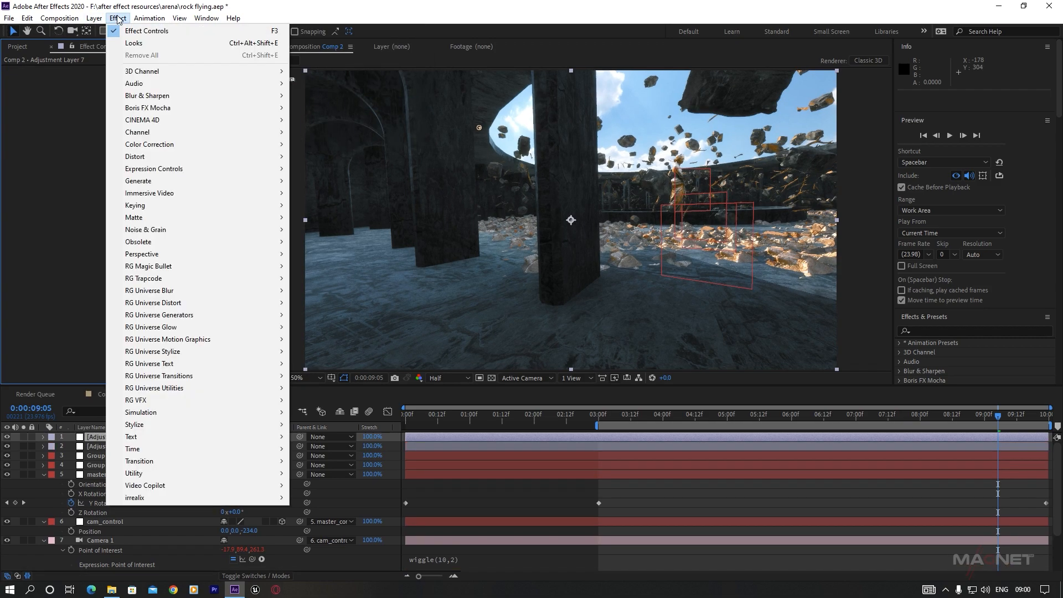
{"action": "mouse_move", "coordinate": [169, 145]}
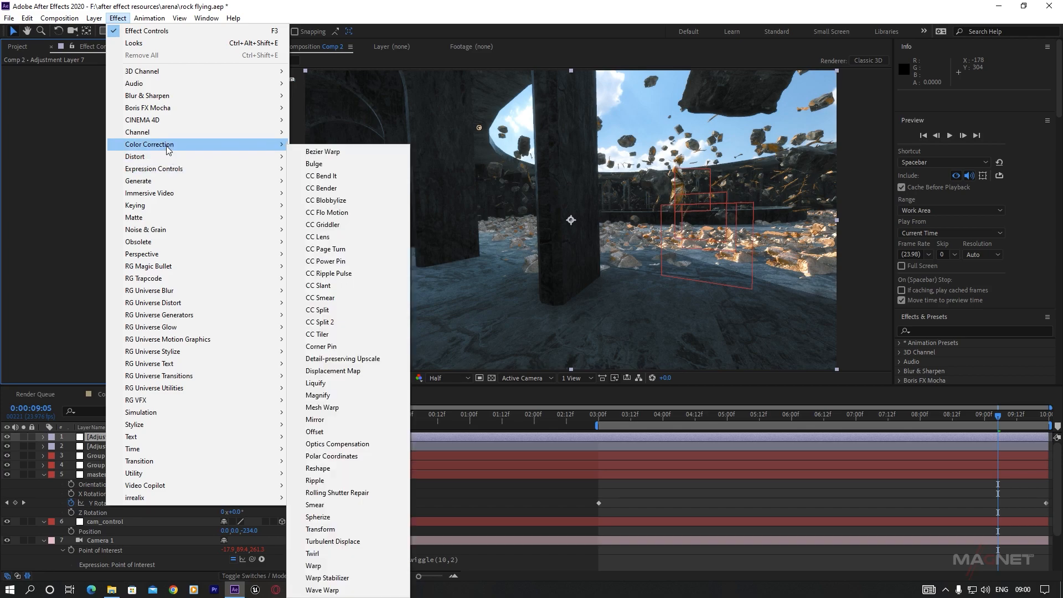
{"action": "left_click", "coordinate": [333, 521]}
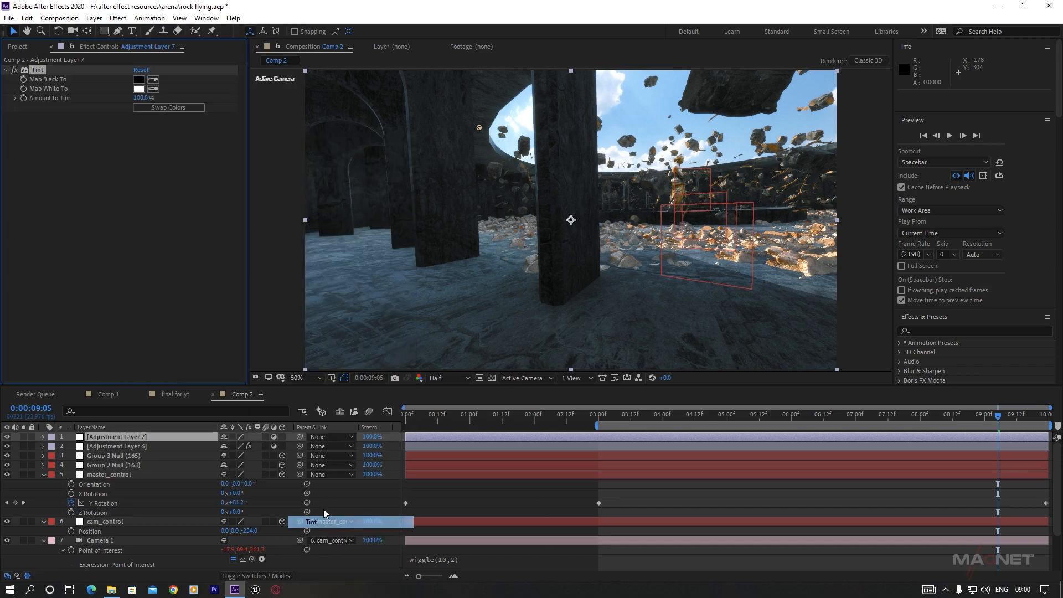
Add the Curves effect to the new adjustment layer and set Amount to Tint to 28%.
{"action": "left_click", "coordinate": [117, 18]}
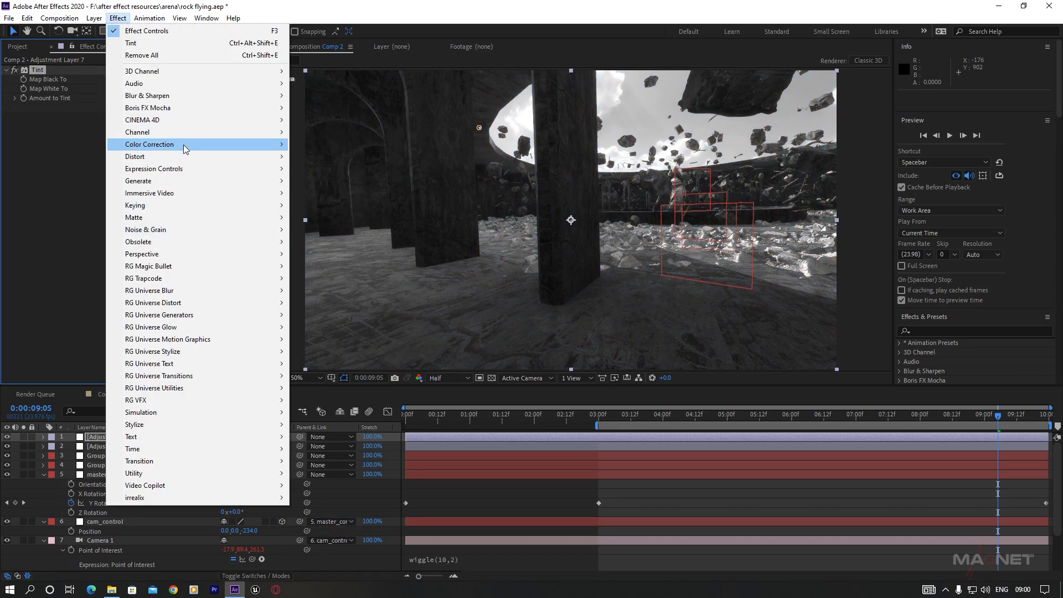
{"action": "mouse_move", "coordinate": [183, 144]}
{"action": "left_click", "coordinate": [332, 364]}
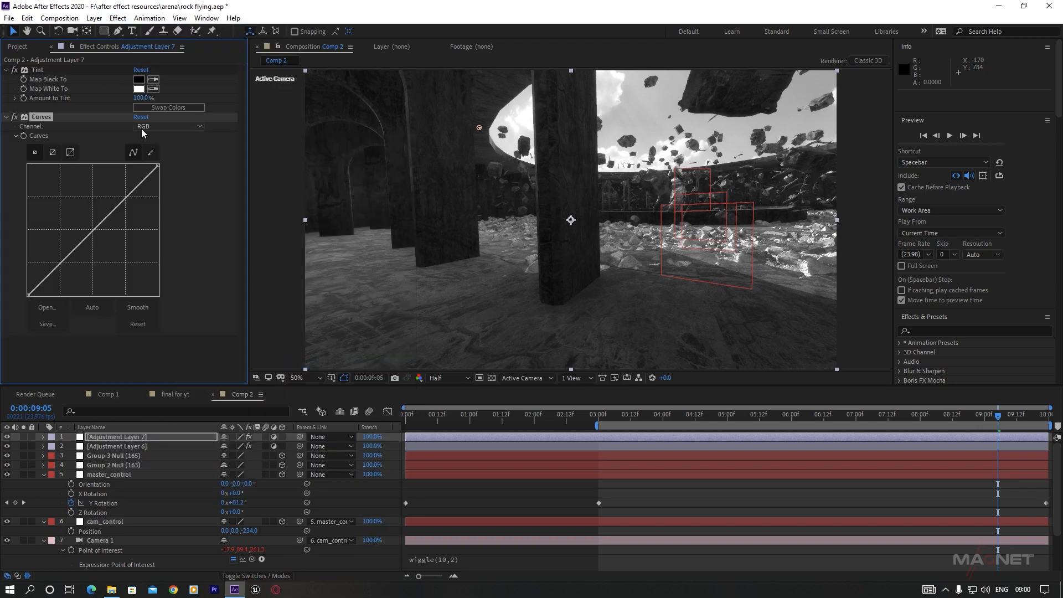
{"action": "left_click_drag", "start_coordinate": [143, 100], "coordinate": [137, 127]}
Shape the RGB curve into a gentle S by lowering the shadows and raising the highlights.
{"action": "left_click_drag", "start_coordinate": [63, 261], "coordinate": [65, 266]}
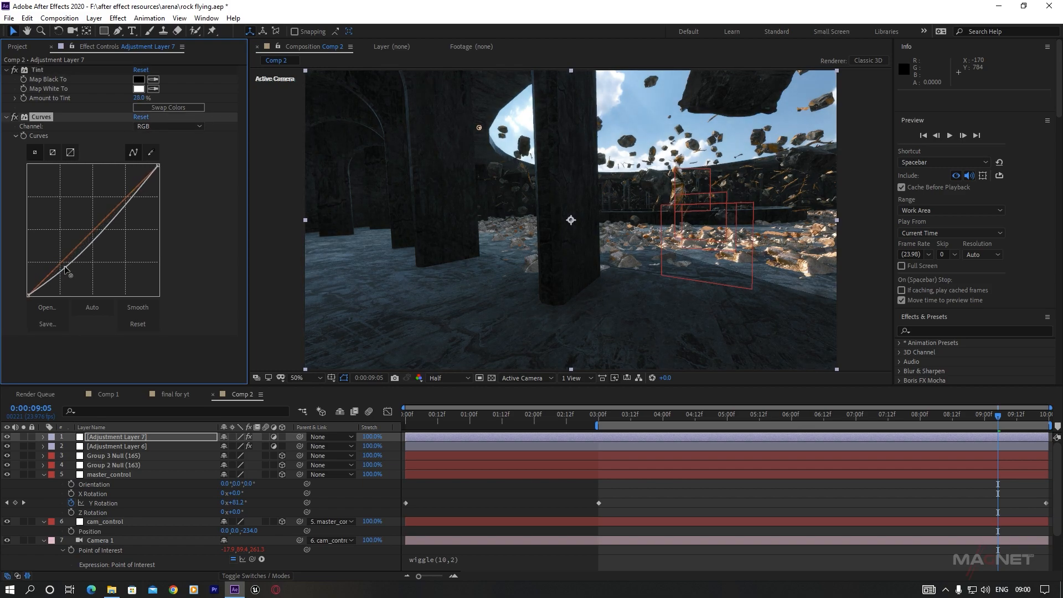
{"action": "left_click_drag", "start_coordinate": [114, 221], "coordinate": [114, 203]}
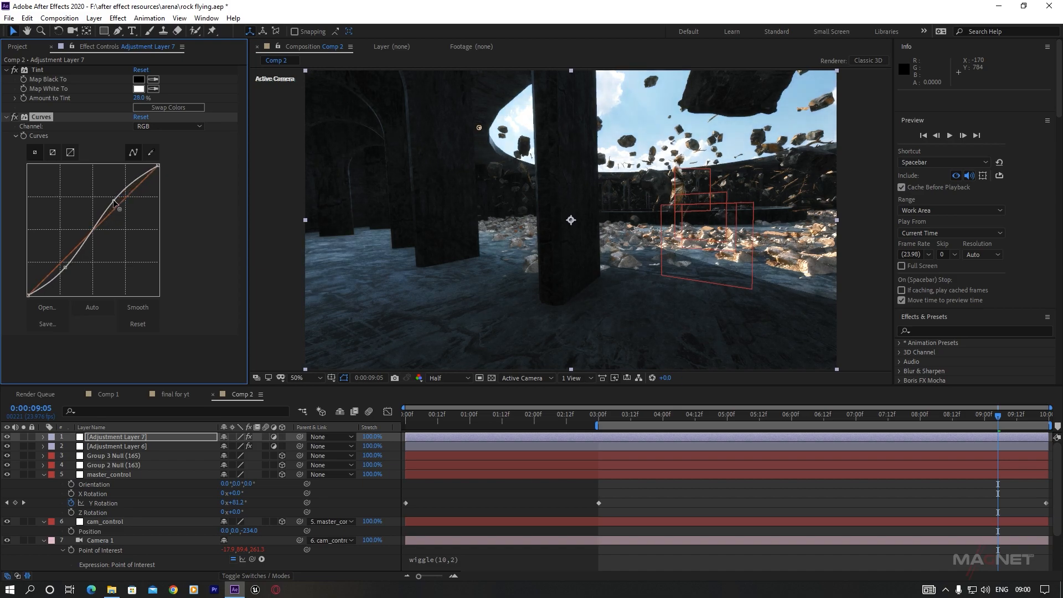
{"action": "left_click_drag", "start_coordinate": [64, 264], "coordinate": [65, 264]}
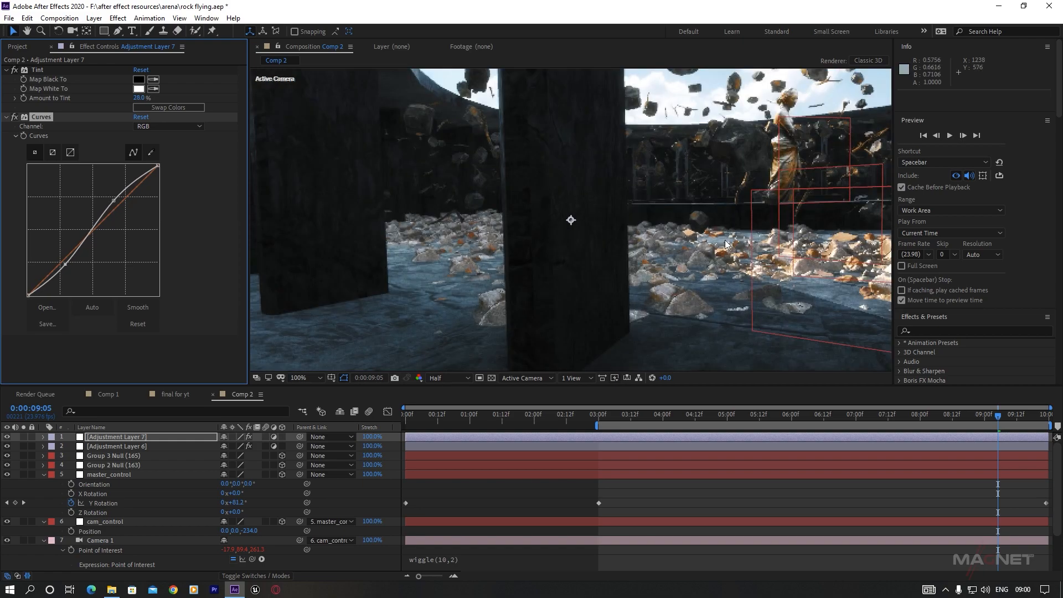
Check the graded shot up close and at other frames, ending at 0:00:09:23, and look through the lower layers.
{"action": "left_click", "coordinate": [859, 291]}
{"action": "left_click", "coordinate": [852, 417]}
{"action": "left_click_drag", "start_coordinate": [852, 418], "coordinate": [1047, 429]}
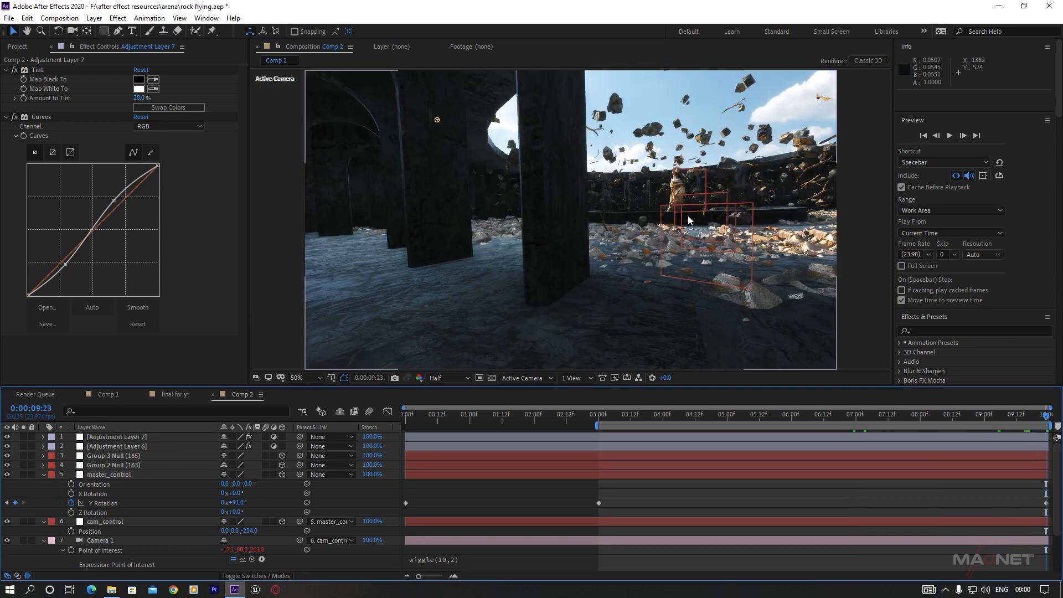
{"action": "scroll", "coordinate": [108, 523], "scroll_direction": "down", "scroll_amount": 3}
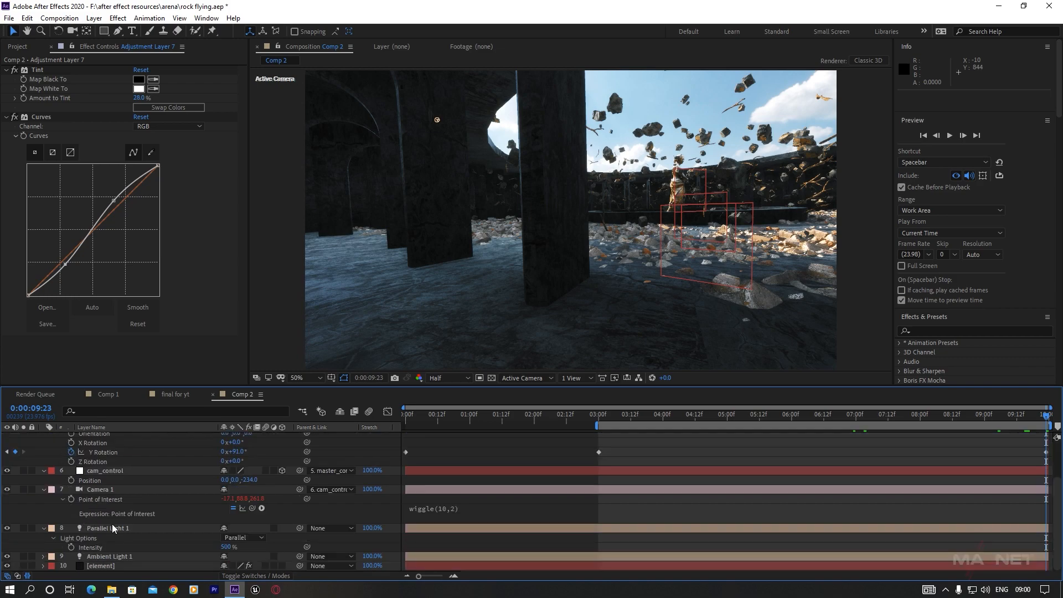
Enable fog in the element layer's render settings and set the fog colour to a light grey.
{"action": "left_click", "coordinate": [98, 566]}
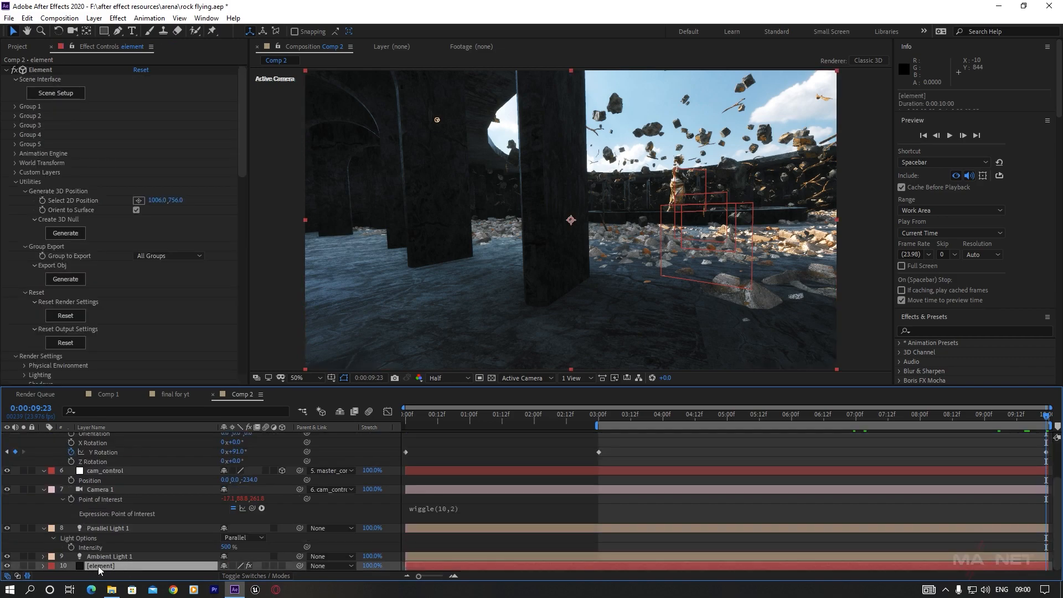
{"action": "left_click", "coordinate": [14, 187]}
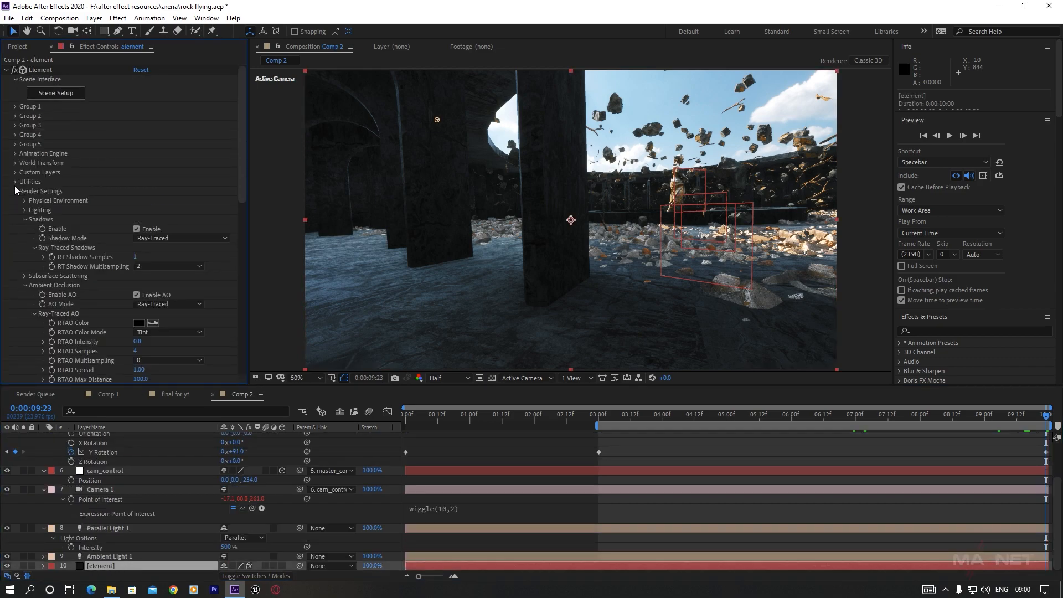
{"action": "left_click", "coordinate": [25, 219]}
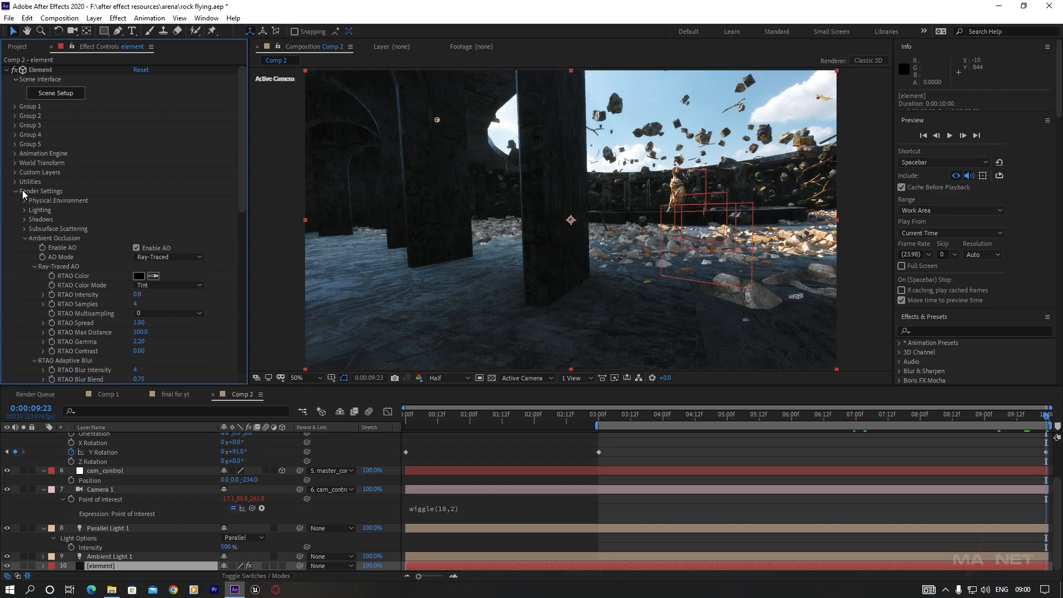
{"action": "left_click", "coordinate": [25, 238]}
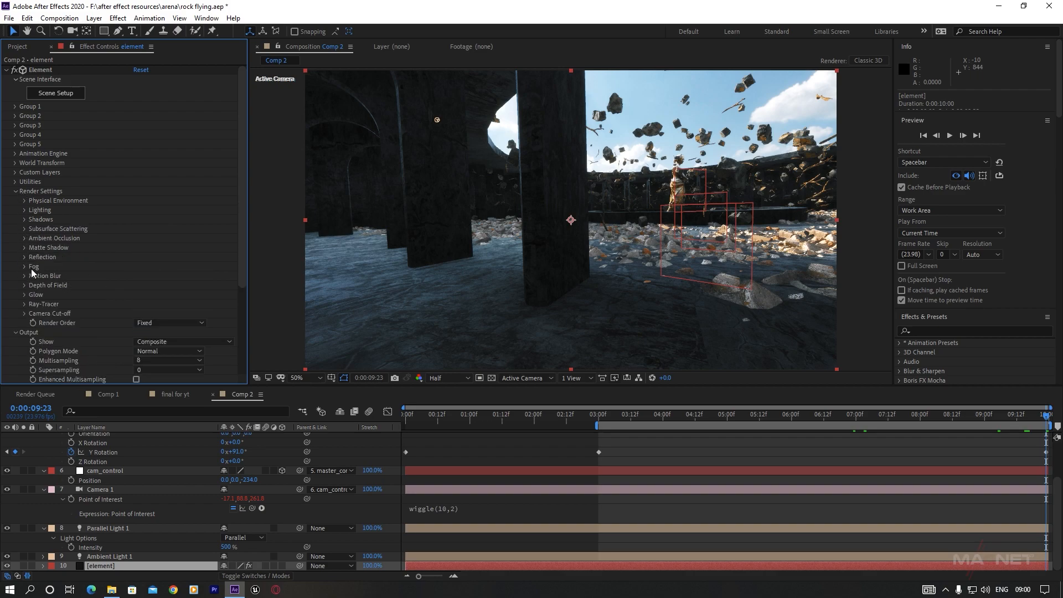
{"action": "left_click", "coordinate": [25, 268]}
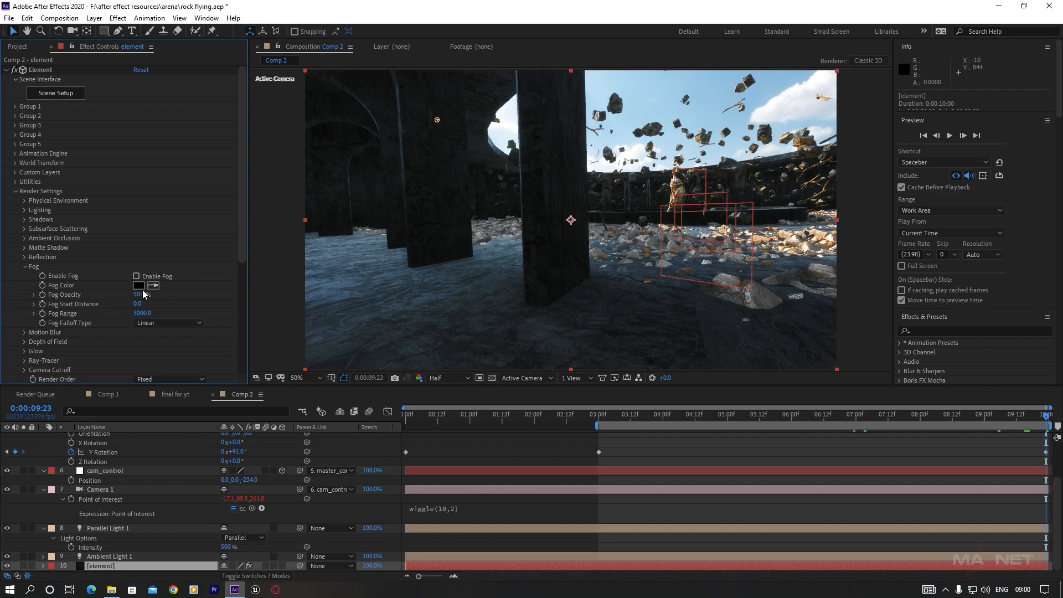
{"action": "left_click", "coordinate": [136, 276]}
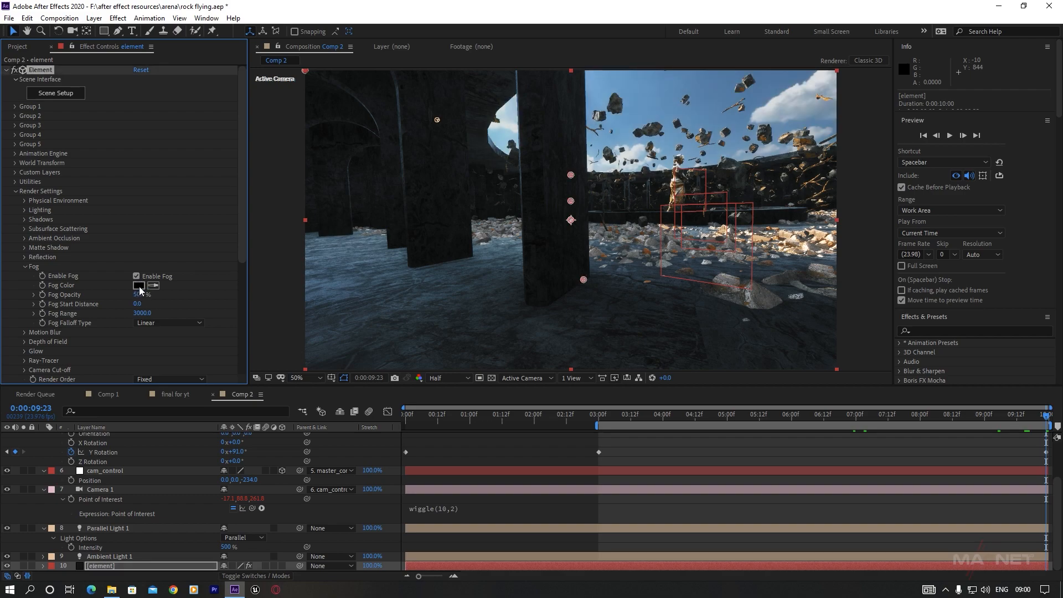
{"action": "left_click", "coordinate": [138, 285]}
{"action": "left_click_drag", "start_coordinate": [19, 108], "coordinate": [1, 56]}
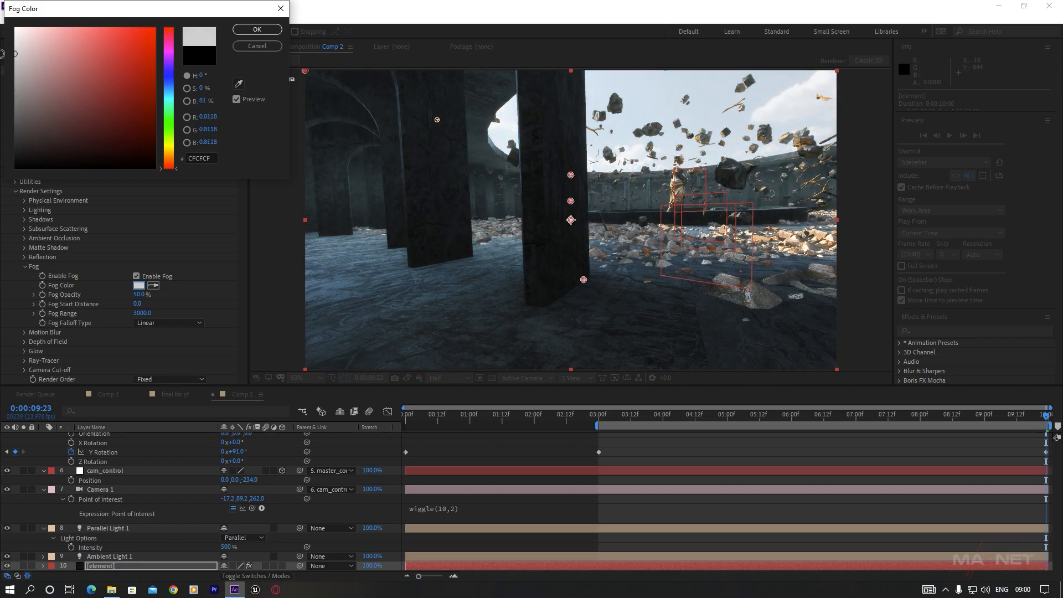
{"action": "left_click", "coordinate": [244, 31]}
Set the fog to 59% opacity, Exponential falloff, start distance -690 and range 1720, and check it at 0:00:07:19.
{"action": "left_click_drag", "start_coordinate": [139, 295], "coordinate": [126, 329]}
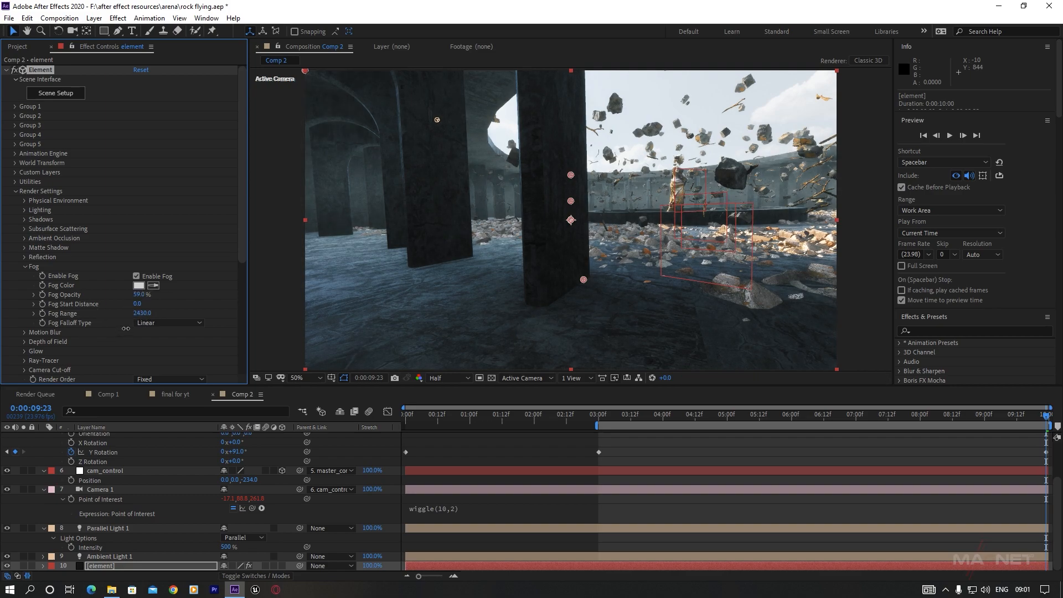
{"action": "left_click", "coordinate": [154, 323]}
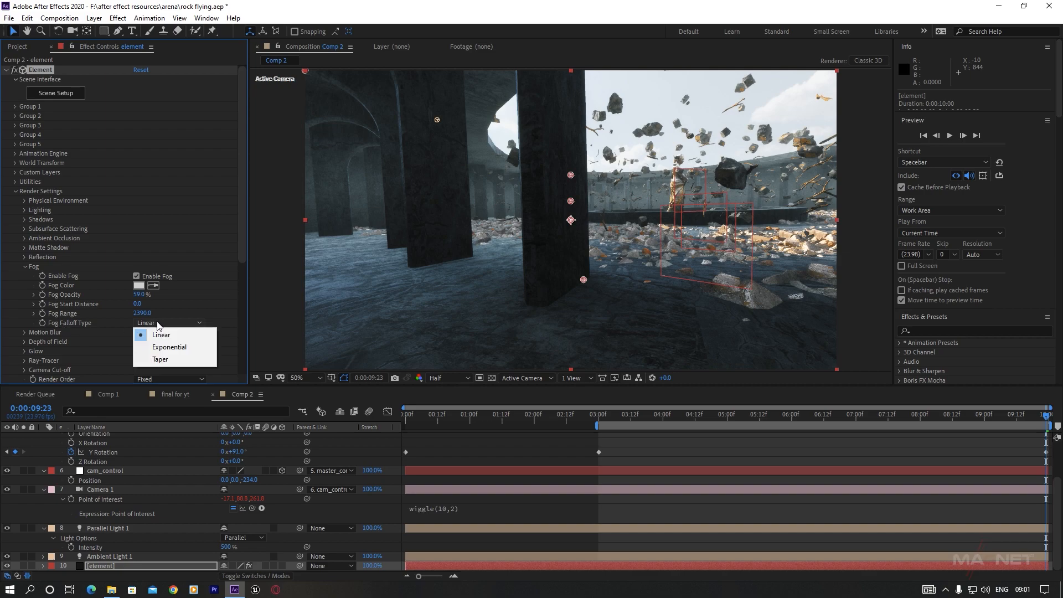
{"action": "left_click", "coordinate": [180, 348]}
{"action": "mouse_move", "coordinate": [138, 305]}
{"action": "left_mouse_down"}
{"action": "mouse_move", "coordinate": [153, 304]}
{"action": "mouse_move", "coordinate": [138, 314]}
{"action": "left_mouse_up"}
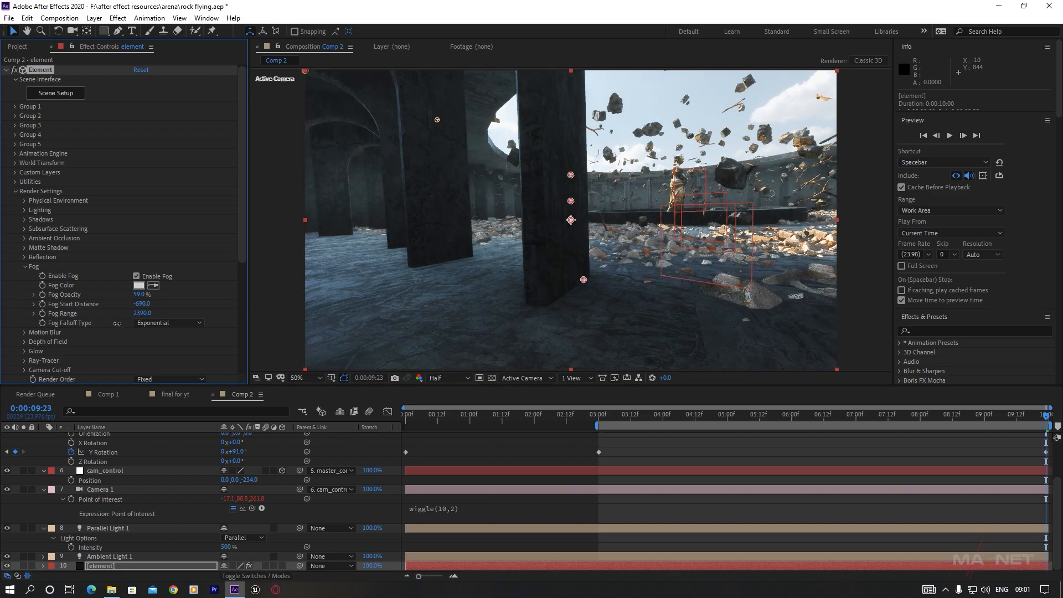
{"action": "left_click_drag", "start_coordinate": [143, 313], "coordinate": [123, 332]}
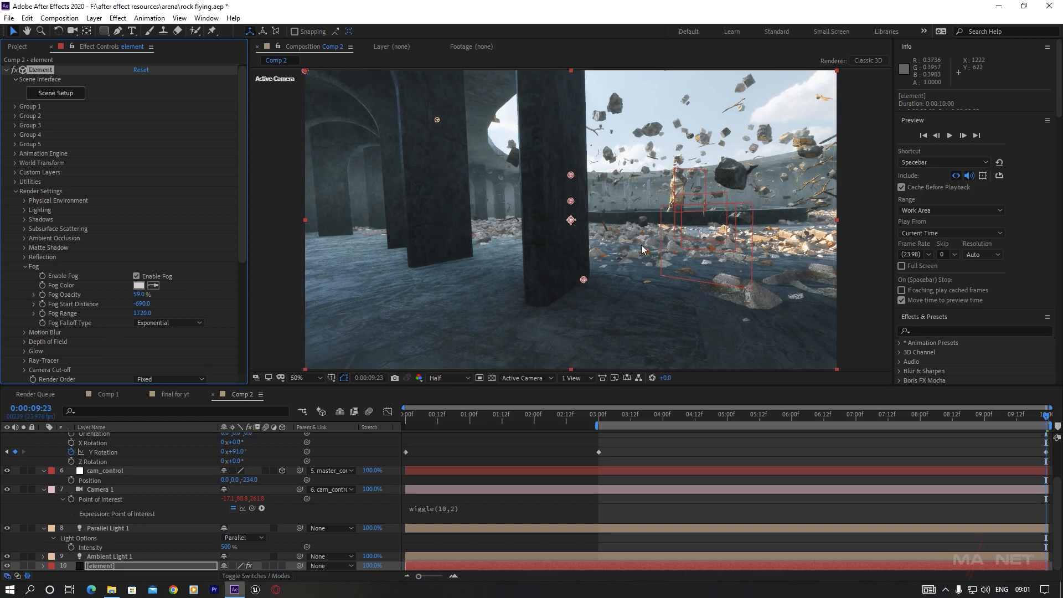
{"action": "left_click", "coordinate": [889, 415]}
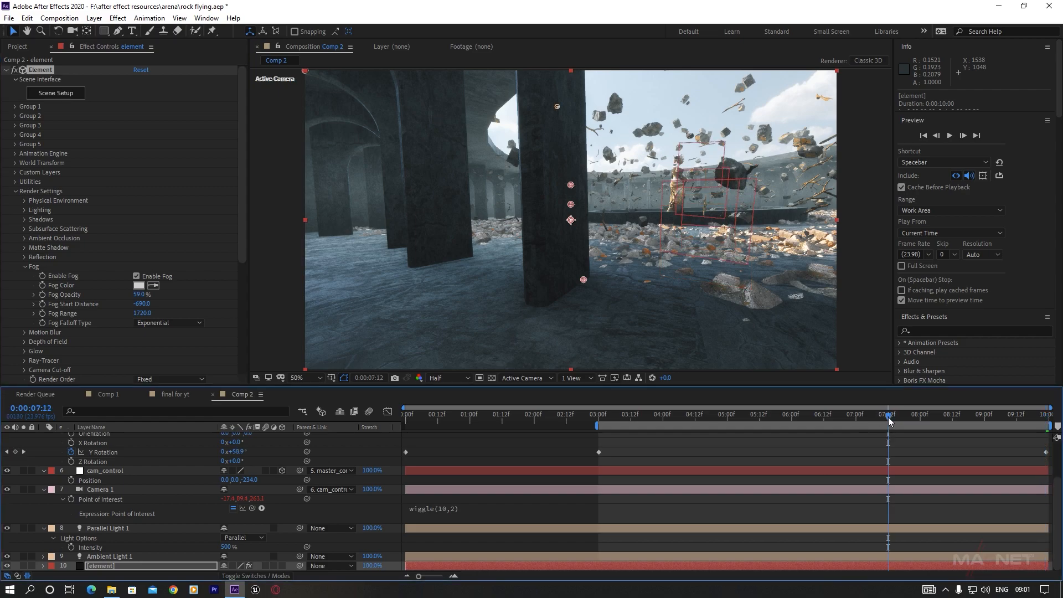
{"action": "left_click", "coordinate": [1014, 416]}
{"action": "left_click_drag", "start_coordinate": [1015, 421], "coordinate": [906, 429]}
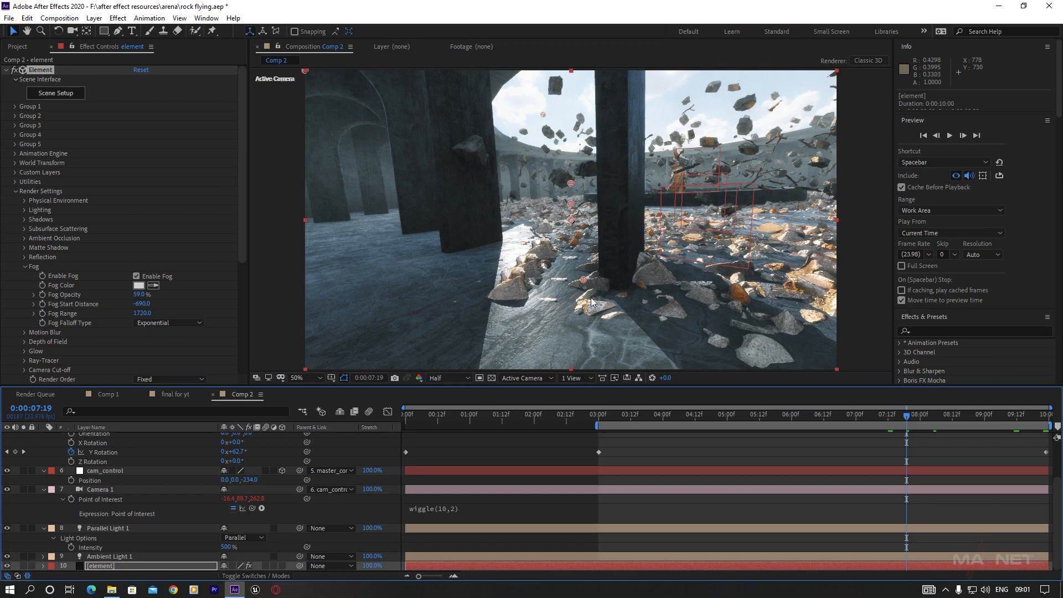
In Scene Setup, darken the ungrouped Cement Rubble's diffuse texture with an input gamma level of 0.76 and set its saturation to -12%.
{"action": "left_click", "coordinate": [99, 566]}
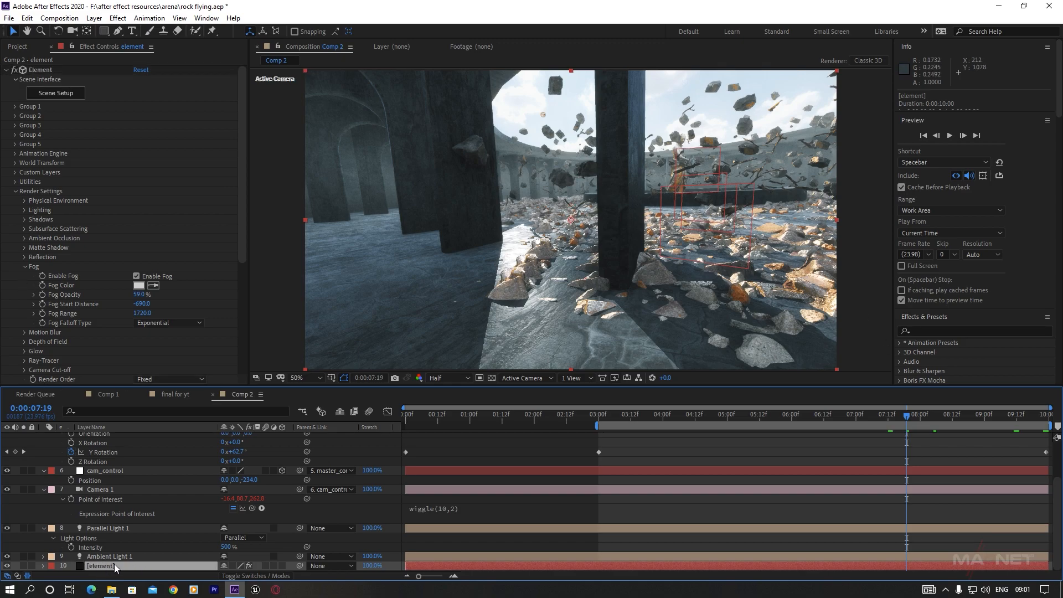
{"action": "left_click", "coordinate": [54, 94]}
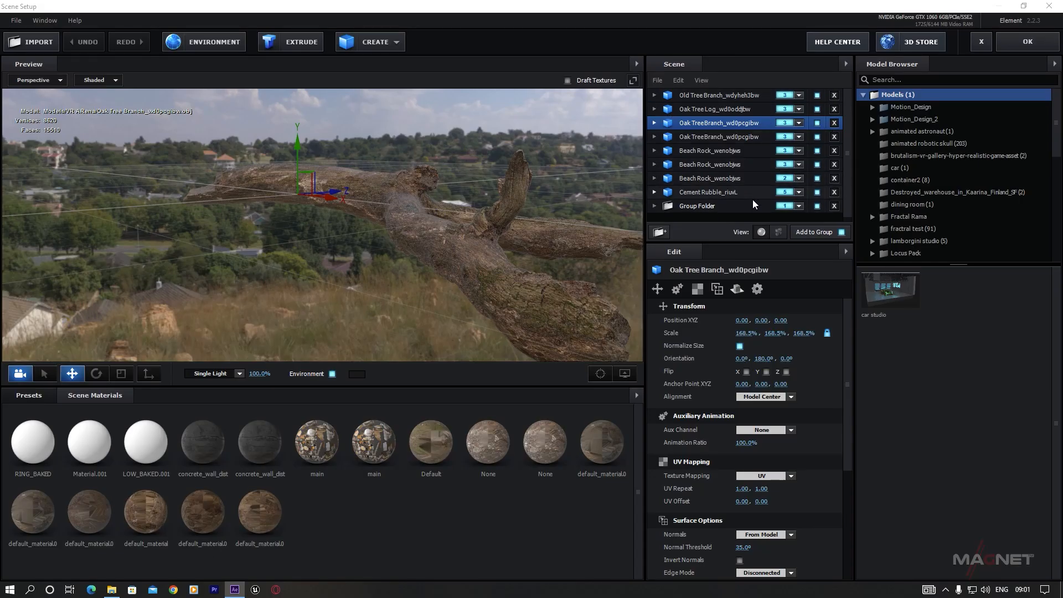
{"action": "left_click", "coordinate": [707, 193]}
{"action": "left_click_drag", "start_coordinate": [339, 220], "coordinate": [416, 248]}
{"action": "scroll", "coordinate": [312, 250], "scroll_direction": "up", "scroll_amount": 5}
{"action": "left_click", "coordinate": [655, 191]}
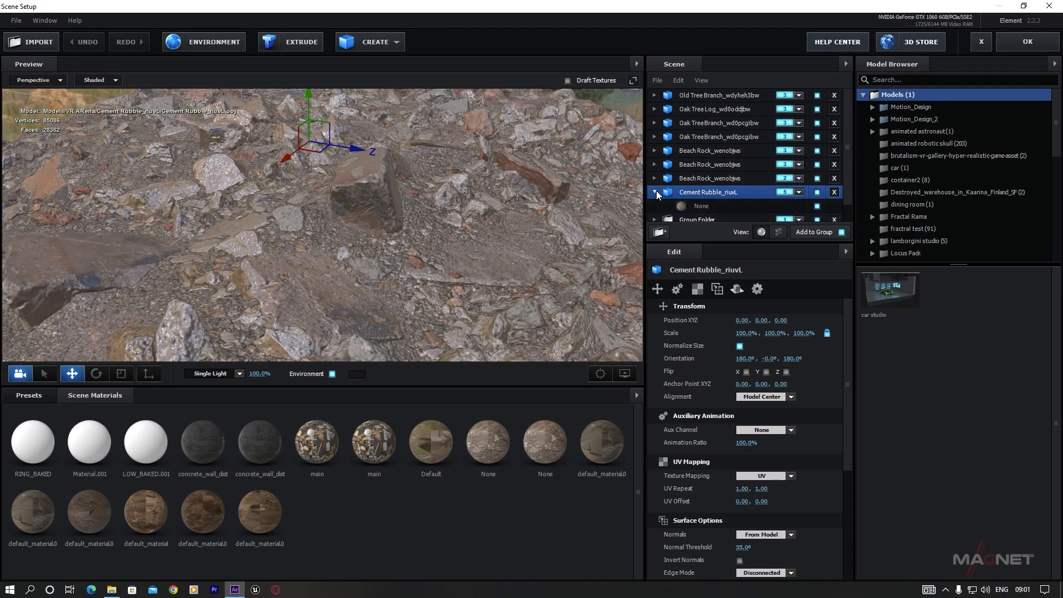
{"action": "left_click", "coordinate": [709, 206]}
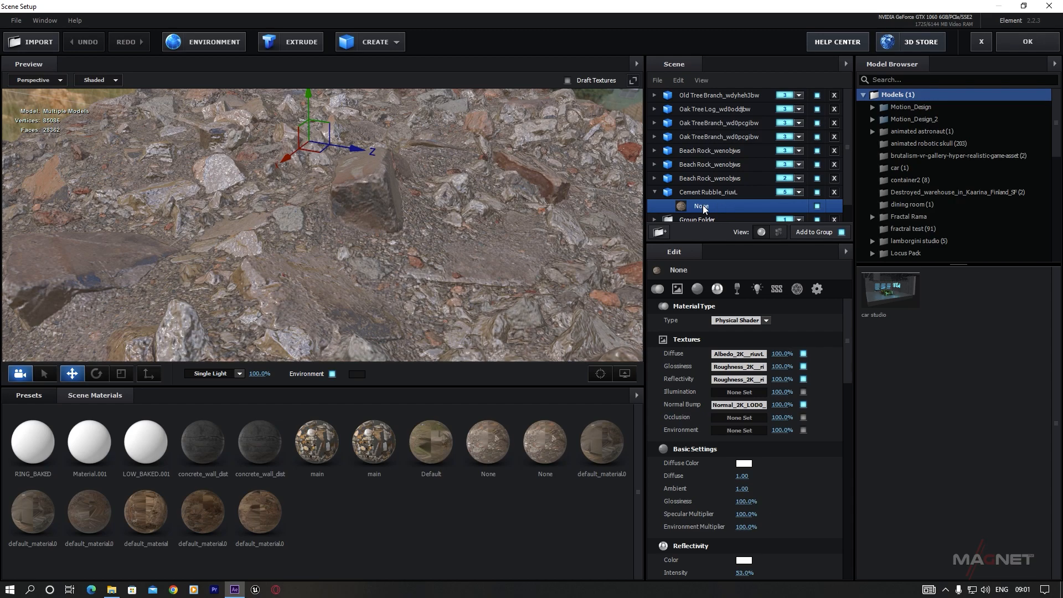
{"action": "left_click", "coordinate": [731, 354]}
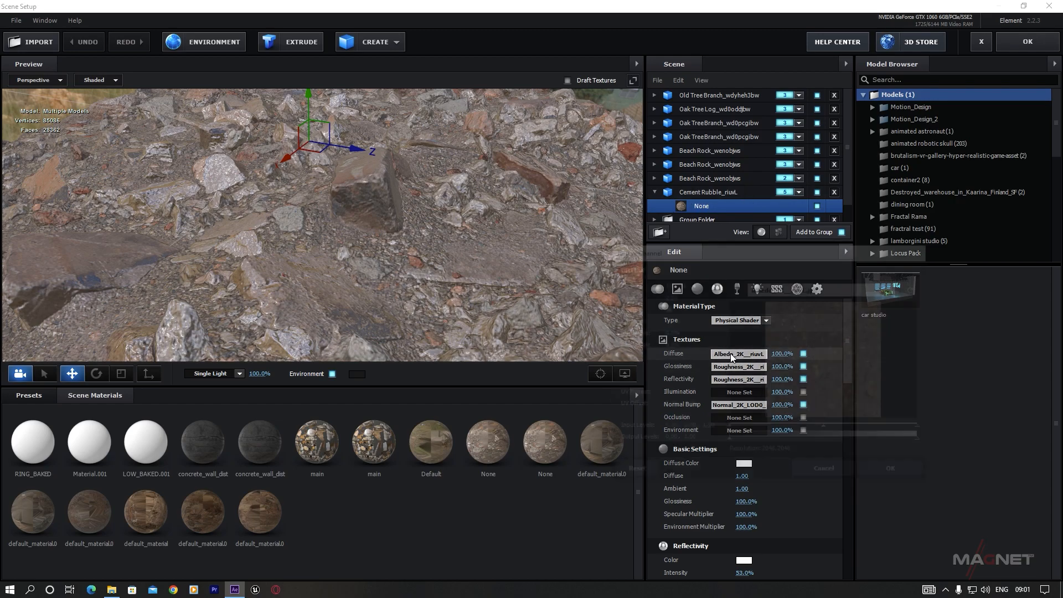
{"action": "left_click_drag", "start_coordinate": [828, 430], "coordinate": [871, 433]}
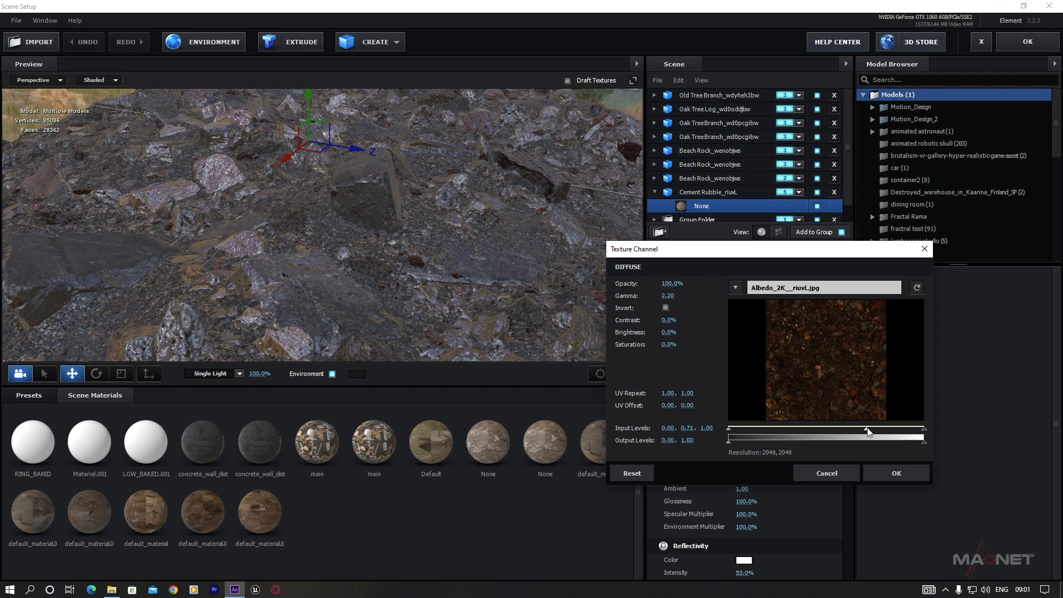
{"action": "left_click_drag", "start_coordinate": [664, 345], "coordinate": [657, 355]}
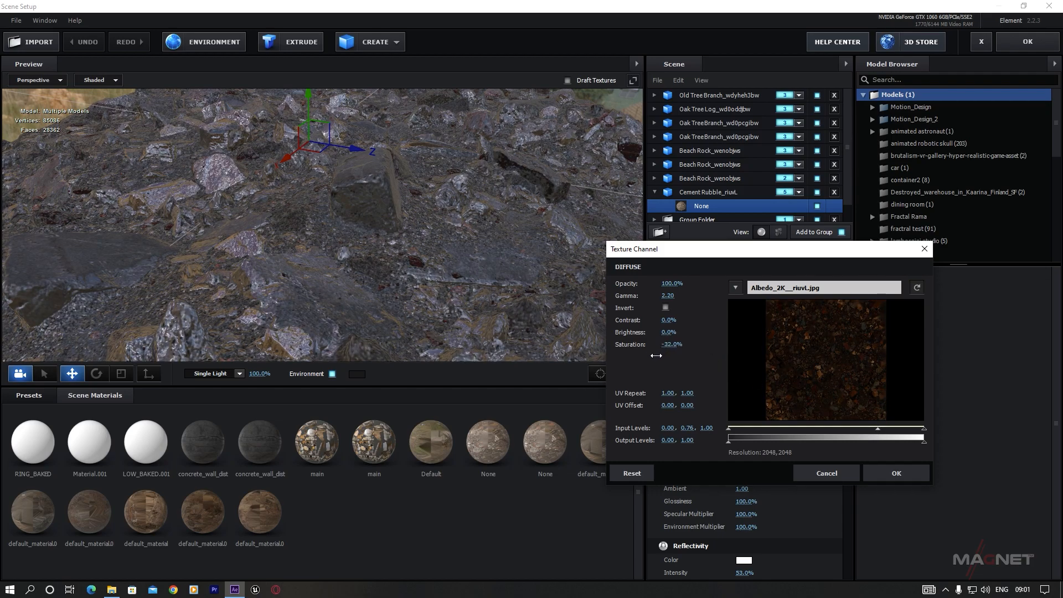
{"action": "left_click", "coordinate": [892, 474]}
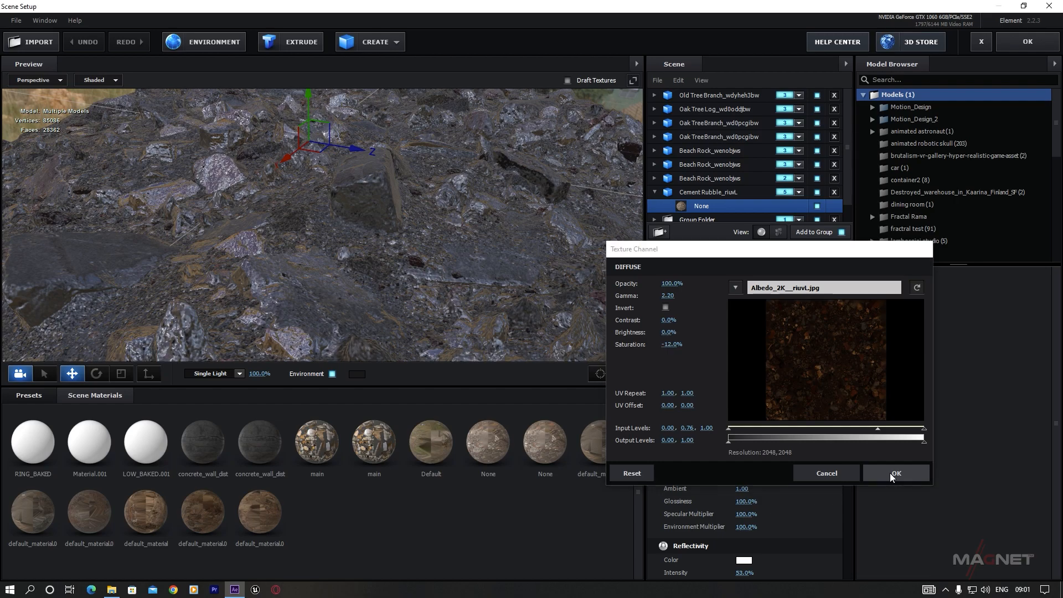
{"action": "scroll", "coordinate": [452, 286], "scroll_direction": "down", "scroll_amount": 3}
{"action": "left_click_drag", "start_coordinate": [452, 285], "coordinate": [406, 274]}
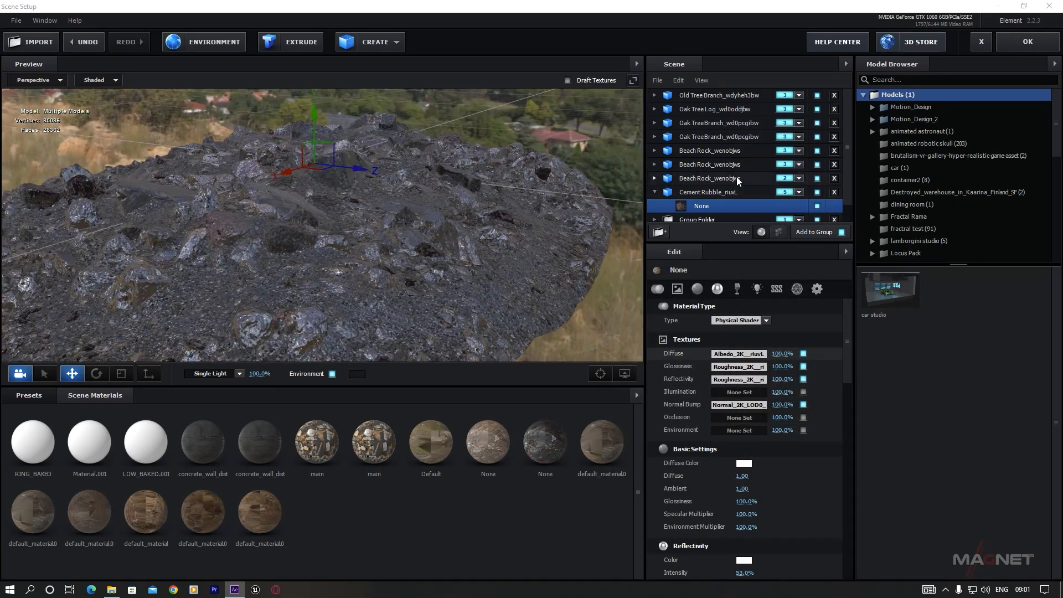
In the Group Folder's untitled model, copy the concrete_wall_distressed_05 material's glossiness texture into its empty reflectivity channel.
{"action": "scroll", "coordinate": [719, 191], "scroll_direction": "down", "scroll_amount": 1}
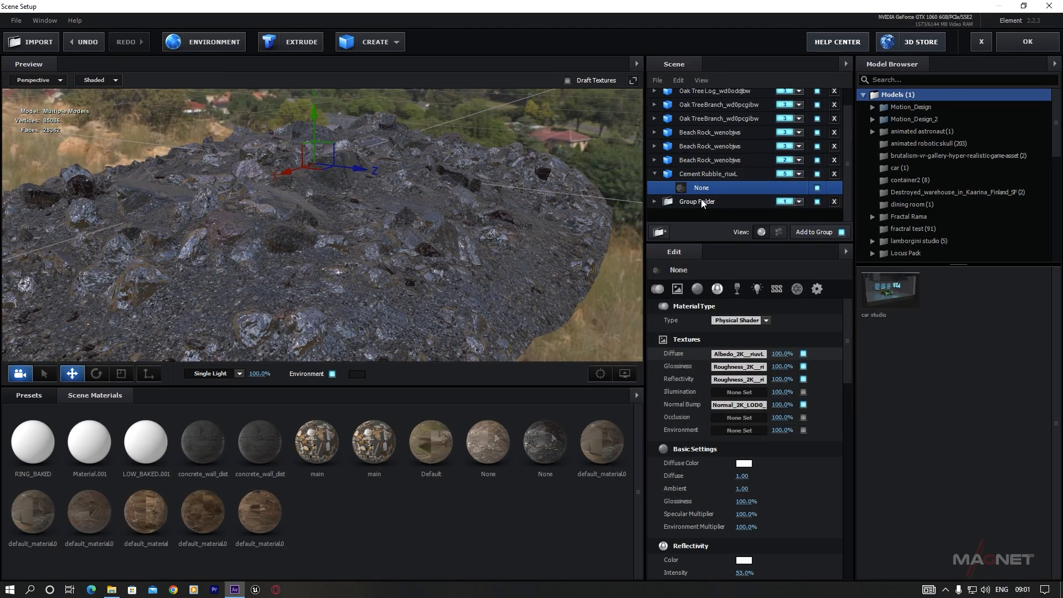
{"action": "left_click", "coordinate": [704, 200]}
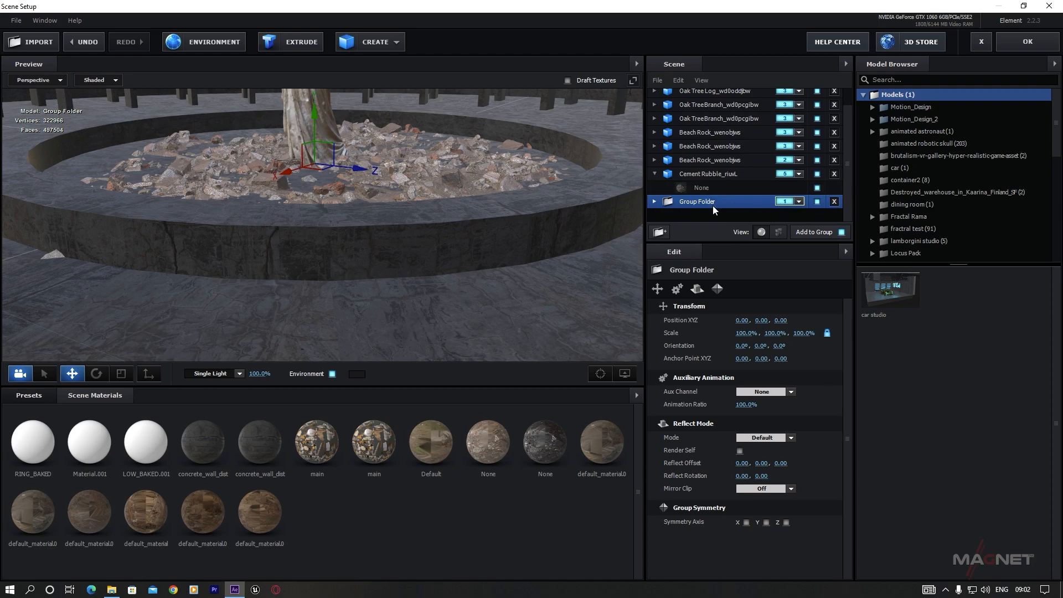
{"action": "scroll", "coordinate": [544, 260], "scroll_direction": "down", "scroll_amount": 5}
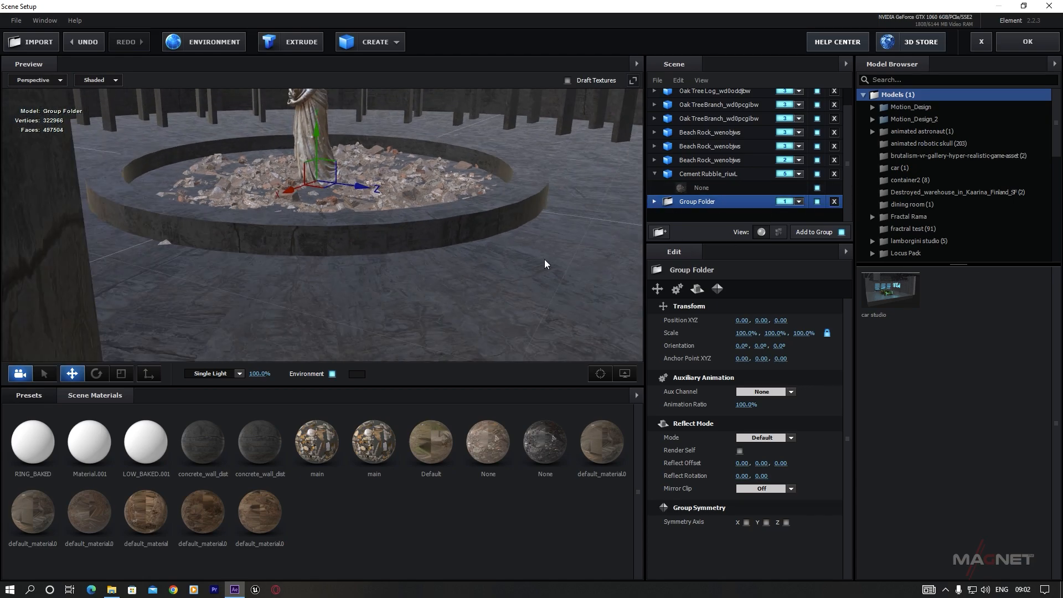
{"action": "left_click", "coordinate": [655, 202]}
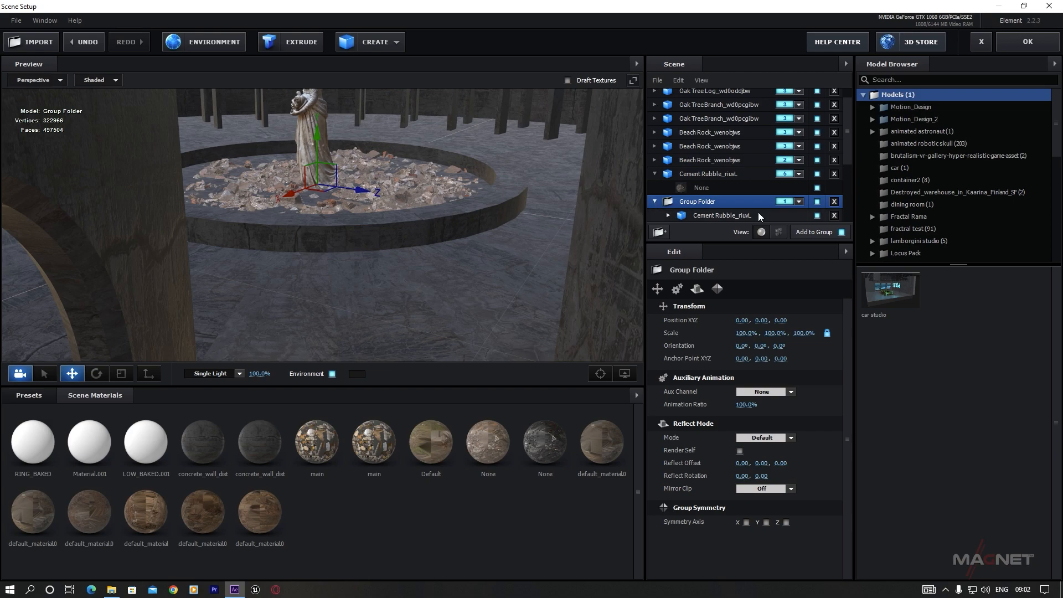
{"action": "scroll", "coordinate": [683, 199], "scroll_direction": "down", "scroll_amount": 3}
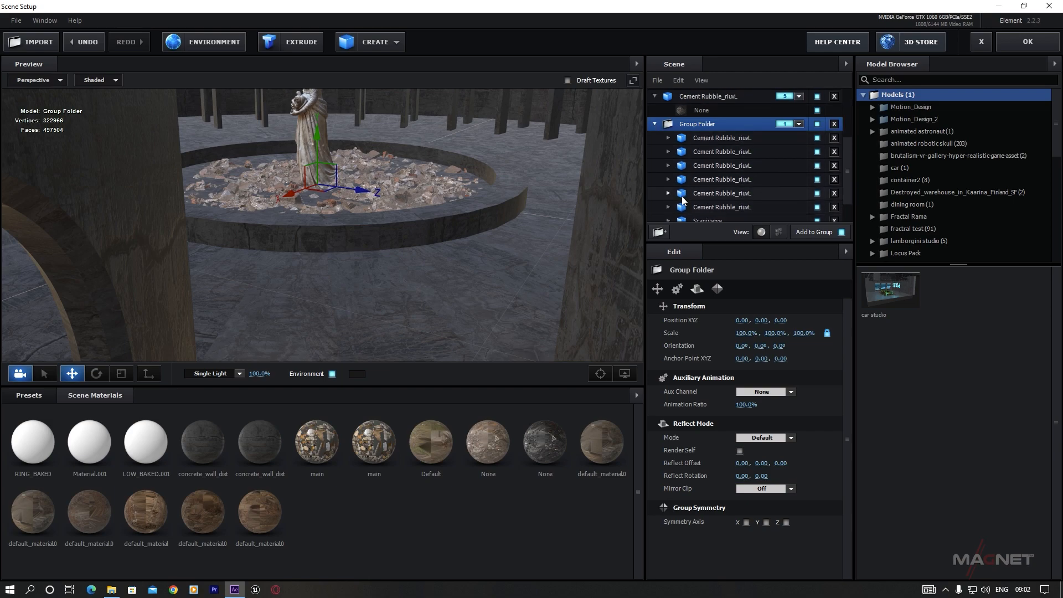
{"action": "left_click", "coordinate": [401, 300]}
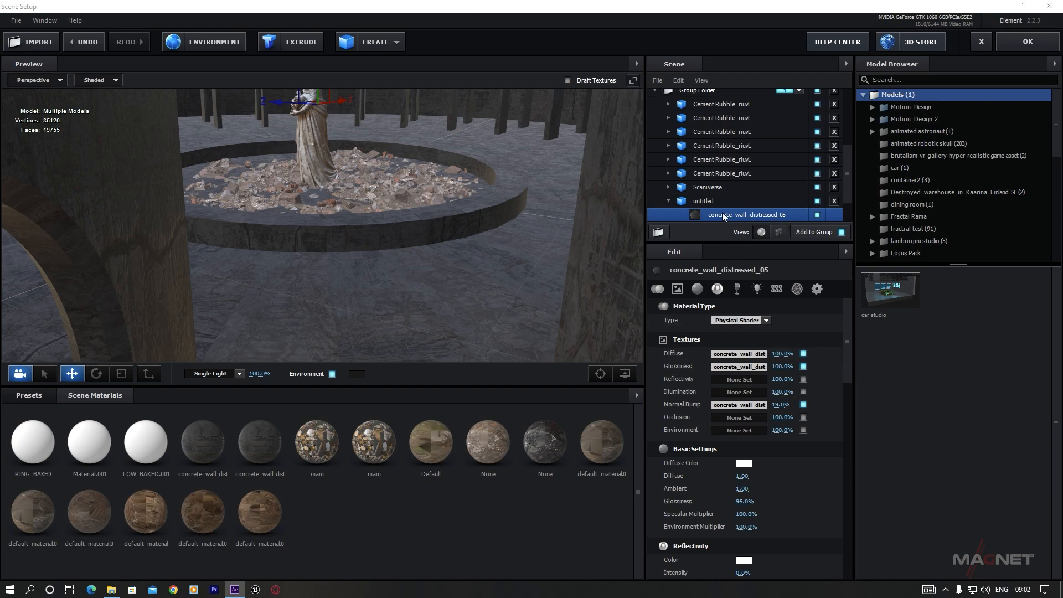
{"action": "right_click", "coordinate": [728, 368]}
{"action": "left_click", "coordinate": [759, 393]}
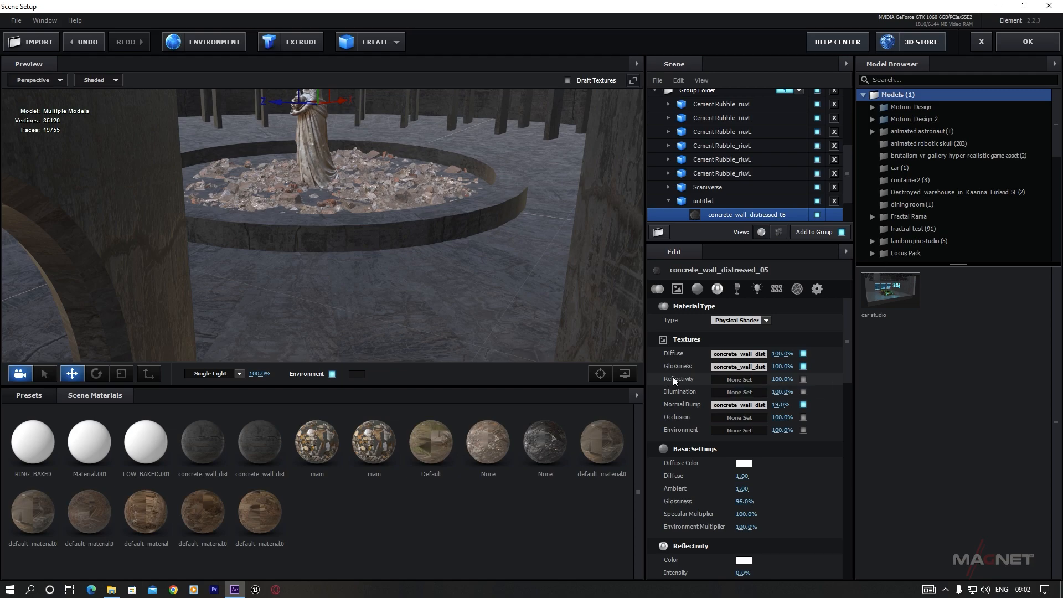
{"action": "right_click", "coordinate": [735, 379]}
{"action": "left_click", "coordinate": [762, 412]}
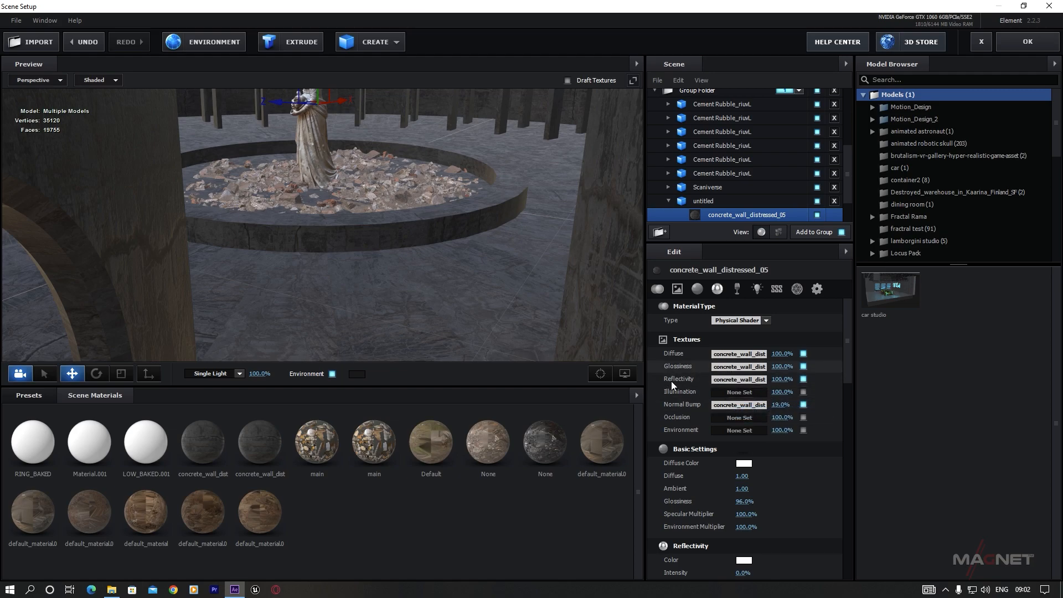
Raise the black input level of the concrete wall material's glossiness and reflectivity textures.
{"action": "left_click", "coordinate": [726, 367]}
{"action": "left_click_drag", "start_coordinate": [730, 441], "coordinate": [785, 442]}
{"action": "left_click", "coordinate": [878, 485]}
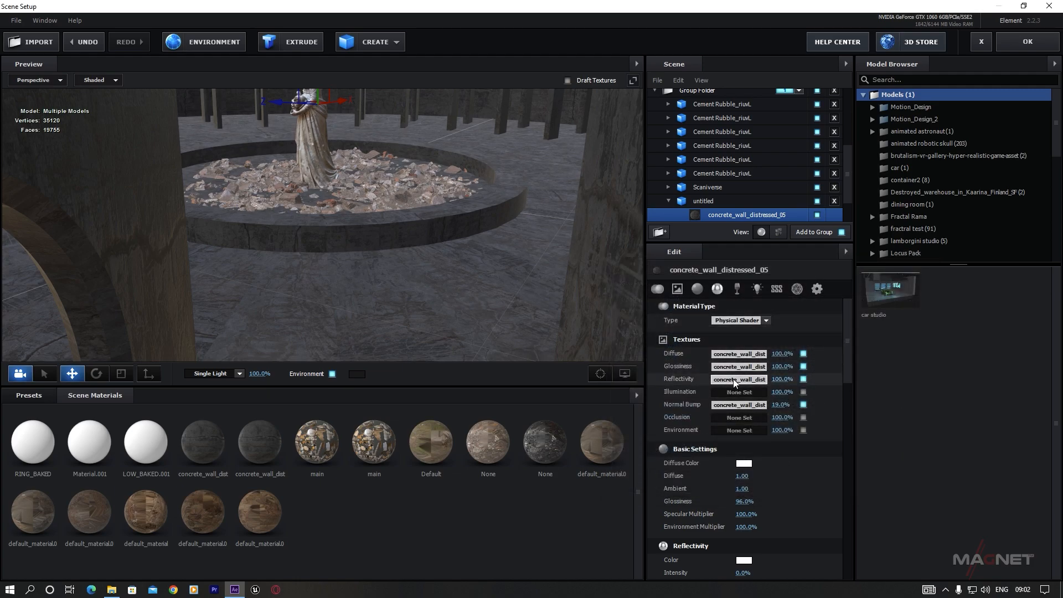
{"action": "left_click", "coordinate": [734, 379]}
{"action": "left_click_drag", "start_coordinate": [743, 454], "coordinate": [793, 460]}
{"action": "left_click", "coordinate": [896, 501]}
Set the concrete wall material's reflectivity intensity to 10%, inspect the floor and apply the Scene Setup changes.
{"action": "scroll", "coordinate": [719, 464], "scroll_direction": "down", "scroll_amount": 3}
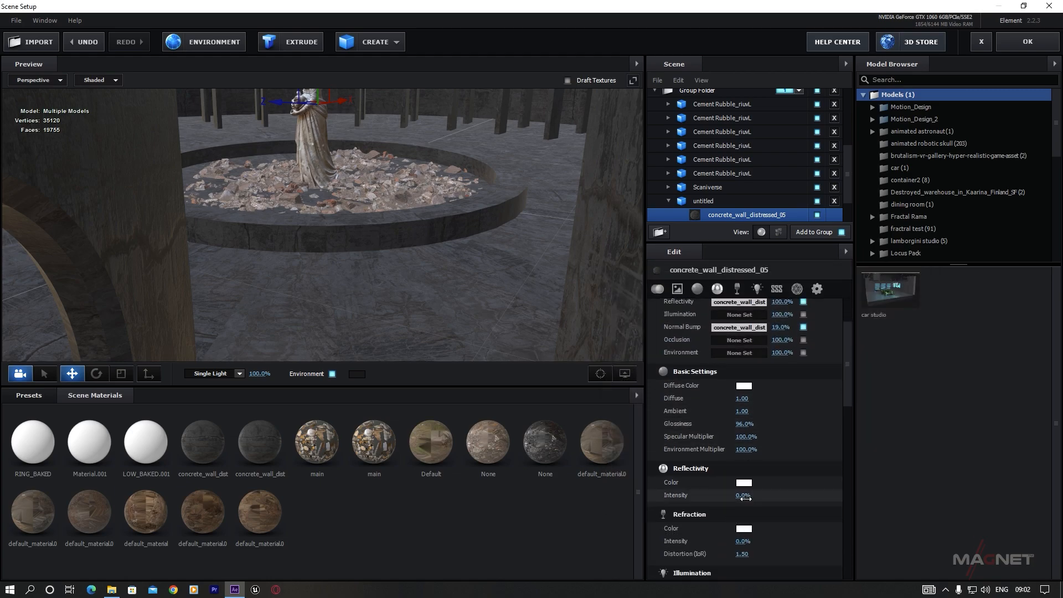
{"action": "left_click_drag", "start_coordinate": [746, 497], "coordinate": [750, 498]}
{"action": "mouse_move", "coordinate": [397, 282]}
{"action": "left_mouse_down"}
{"action": "mouse_move", "coordinate": [358, 267]}
{"action": "mouse_move", "coordinate": [389, 281]}
{"action": "left_mouse_up"}
{"action": "scroll", "coordinate": [389, 281], "scroll_direction": "down", "scroll_amount": 5}
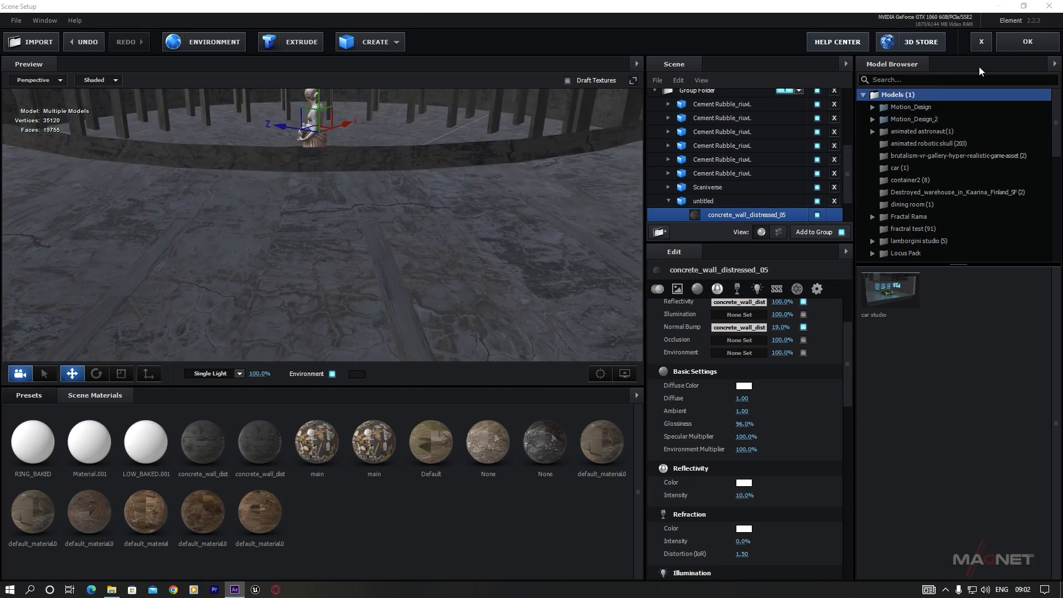
{"action": "left_click", "coordinate": [1025, 44]}
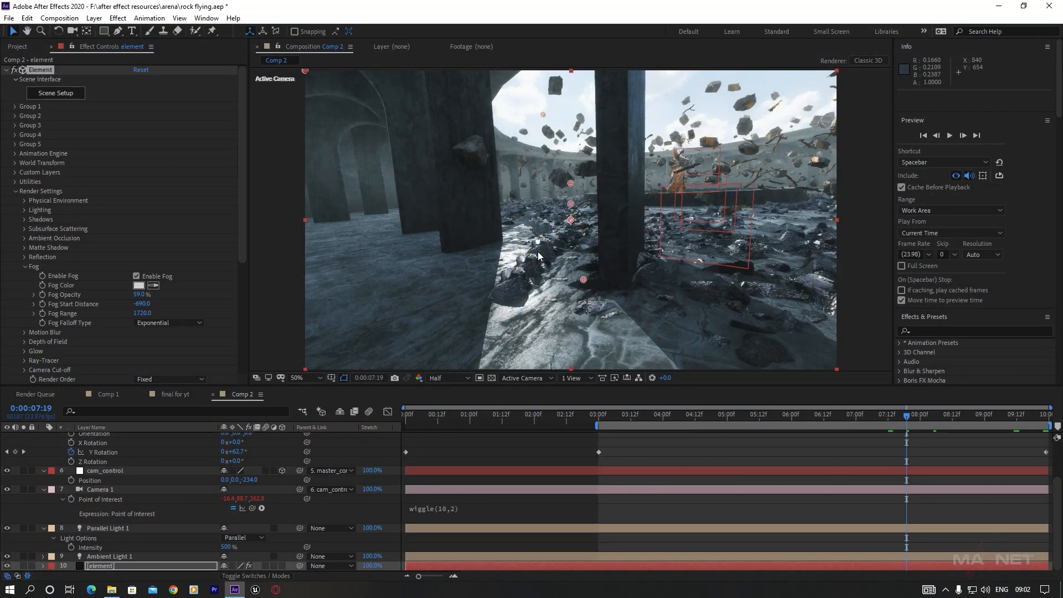
In Scene Setup, brighten the ungrouped Cement Rubble's diffuse texture by raising its input gamma level, and apply the changes.
{"action": "key", "text": "slash"}
{"action": "key", "text": "comma"}
{"action": "left_click", "coordinate": [55, 94]}
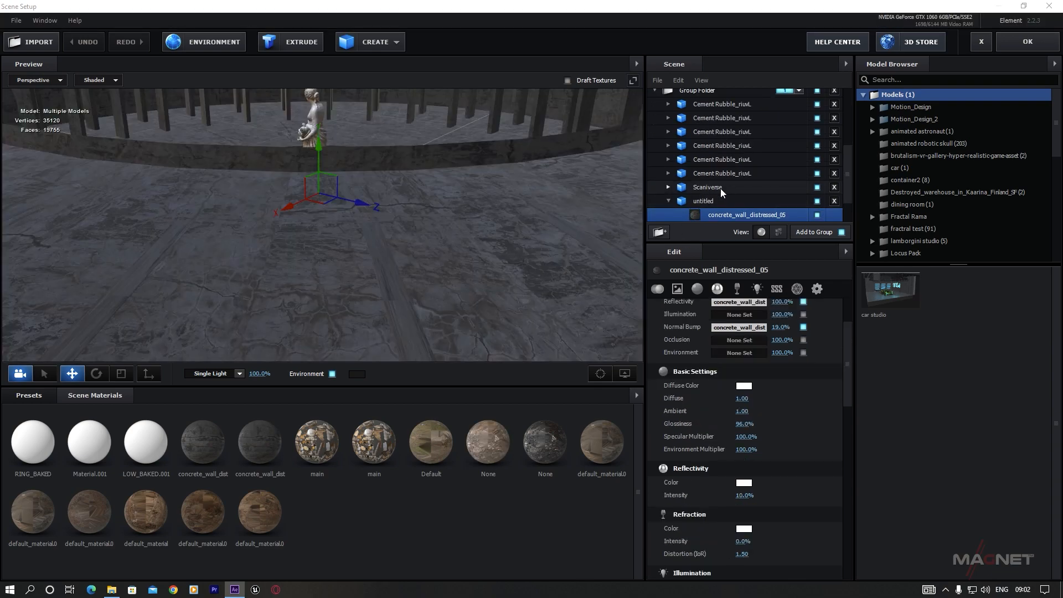
{"action": "scroll", "coordinate": [730, 166], "scroll_direction": "up", "scroll_amount": 3}
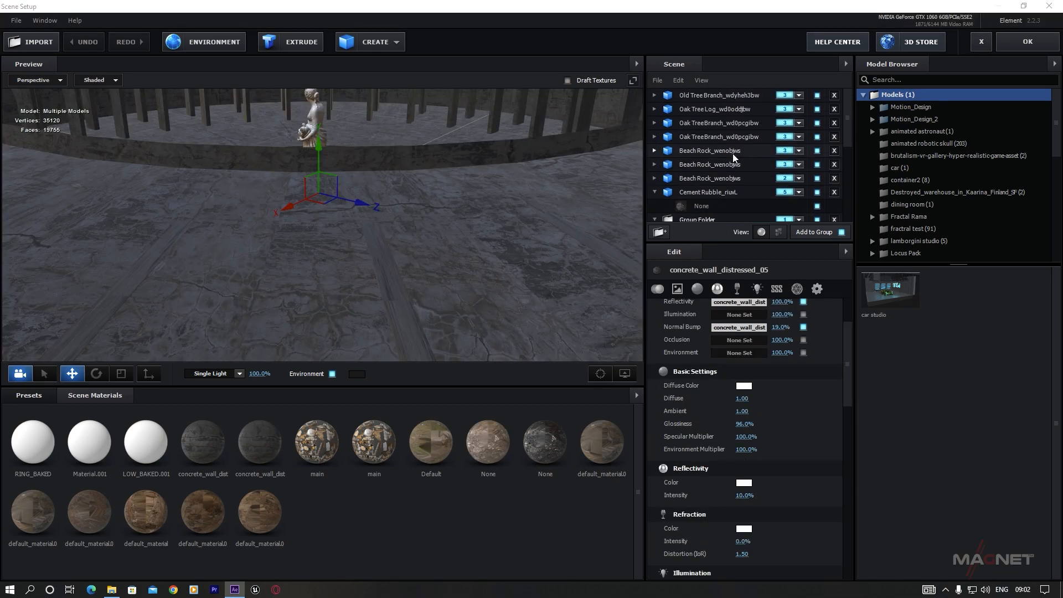
{"action": "left_click", "coordinate": [697, 207]}
{"action": "scroll", "coordinate": [727, 420], "scroll_direction": "up", "scroll_amount": 2}
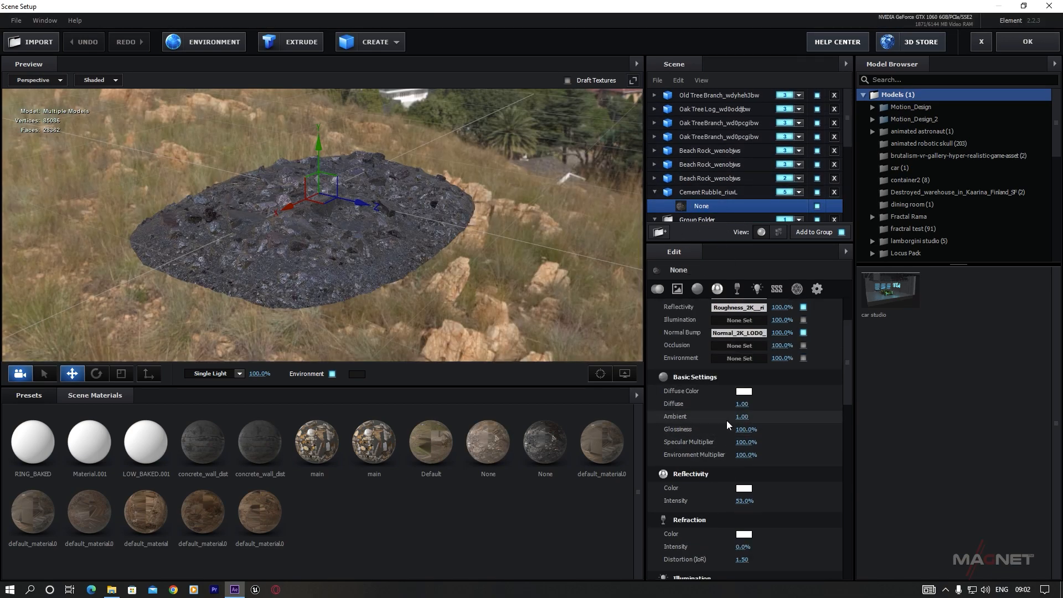
{"action": "left_click", "coordinate": [737, 354]}
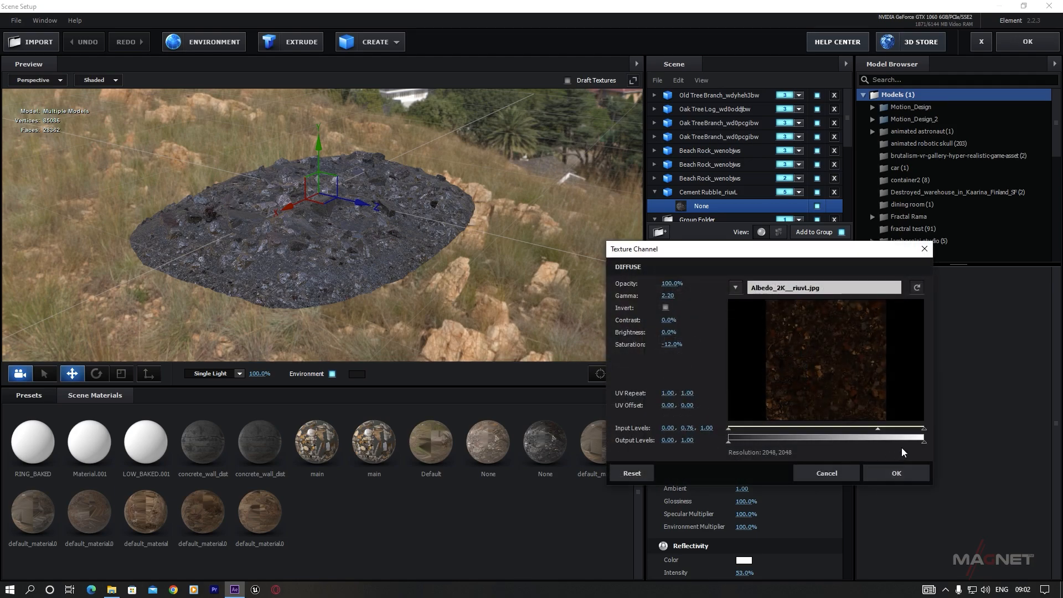
{"action": "left_click_drag", "start_coordinate": [879, 429], "coordinate": [839, 434]}
{"action": "left_click", "coordinate": [890, 474]}
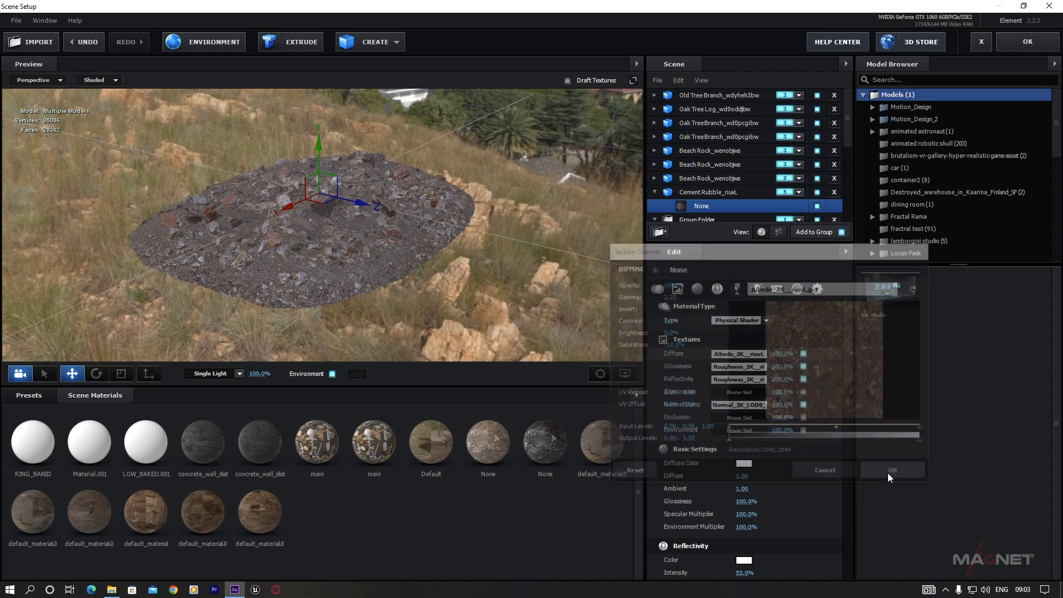
{"action": "left_click", "coordinate": [1041, 45]}
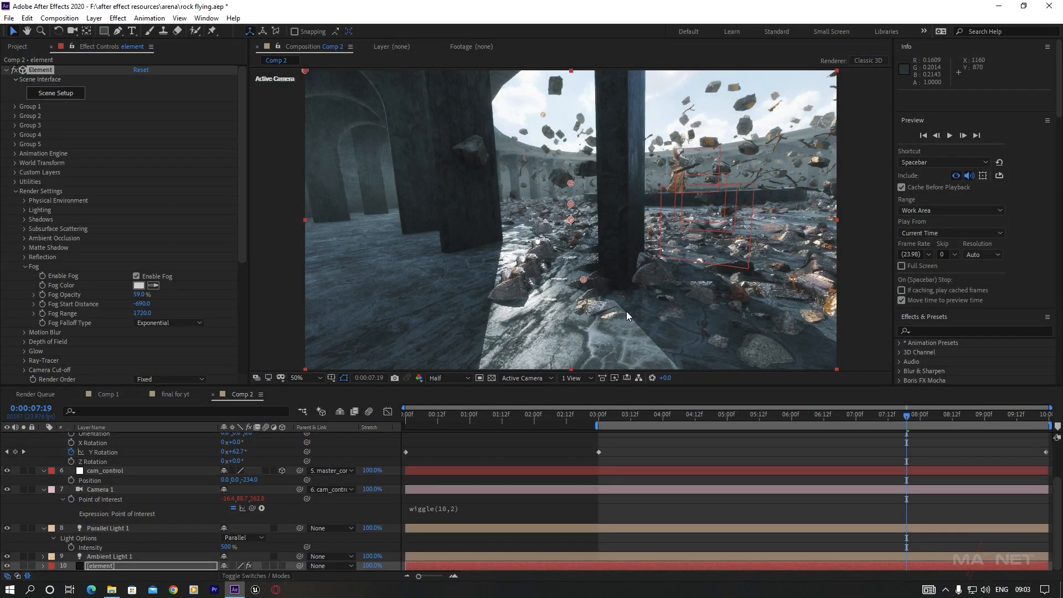
Set Element Group 5's particle count to 243, shape scale to 41.90 and Y position to 542.0, checking the rubble along the timeline.
{"action": "left_click", "coordinate": [861, 417]}
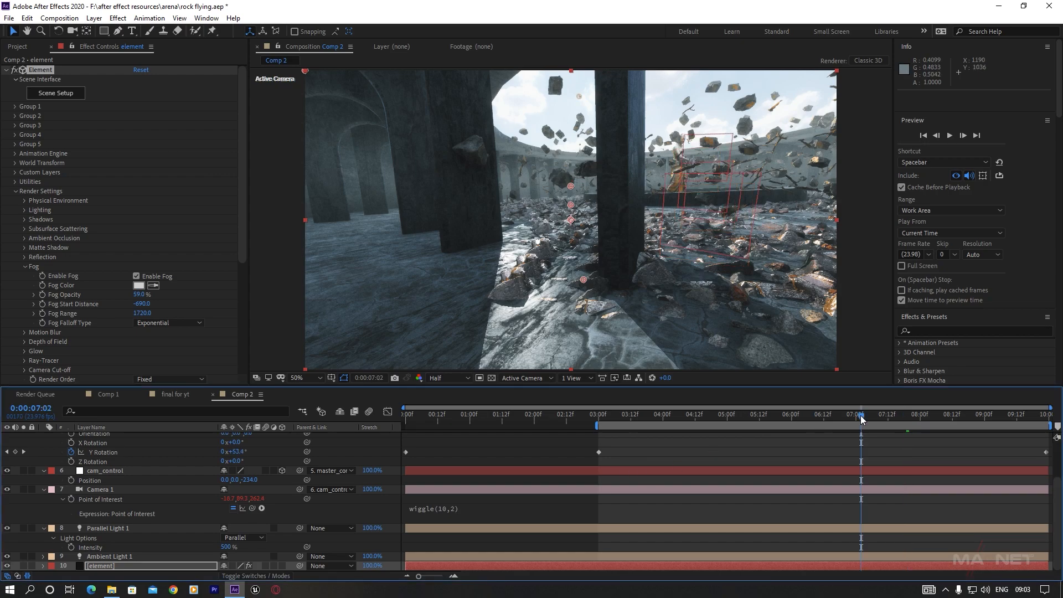
{"action": "left_click", "coordinate": [969, 417]}
{"action": "left_click_drag", "start_coordinate": [969, 417], "coordinate": [1001, 422]}
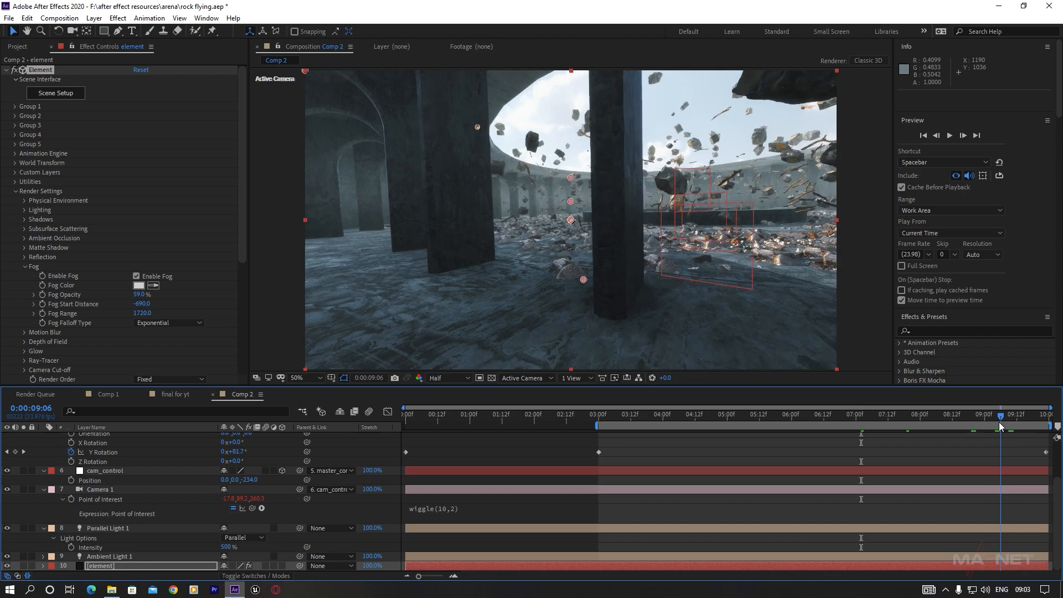
{"action": "left_click", "coordinate": [15, 144]}
{"action": "scroll", "coordinate": [155, 144], "scroll_direction": "down", "scroll_amount": 3}
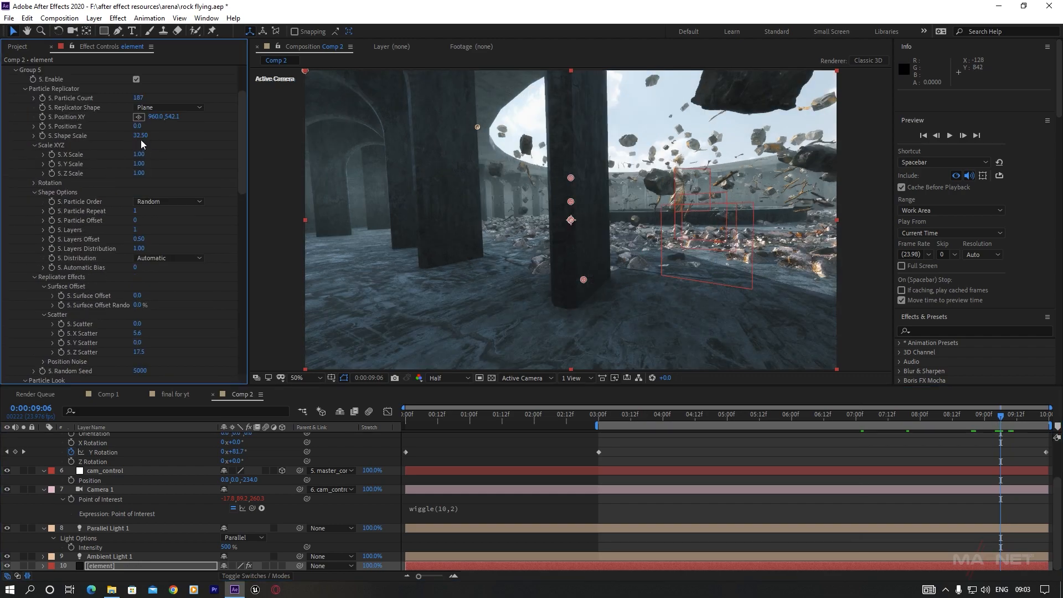
{"action": "left_click_drag", "start_coordinate": [146, 136], "coordinate": [200, 143]}
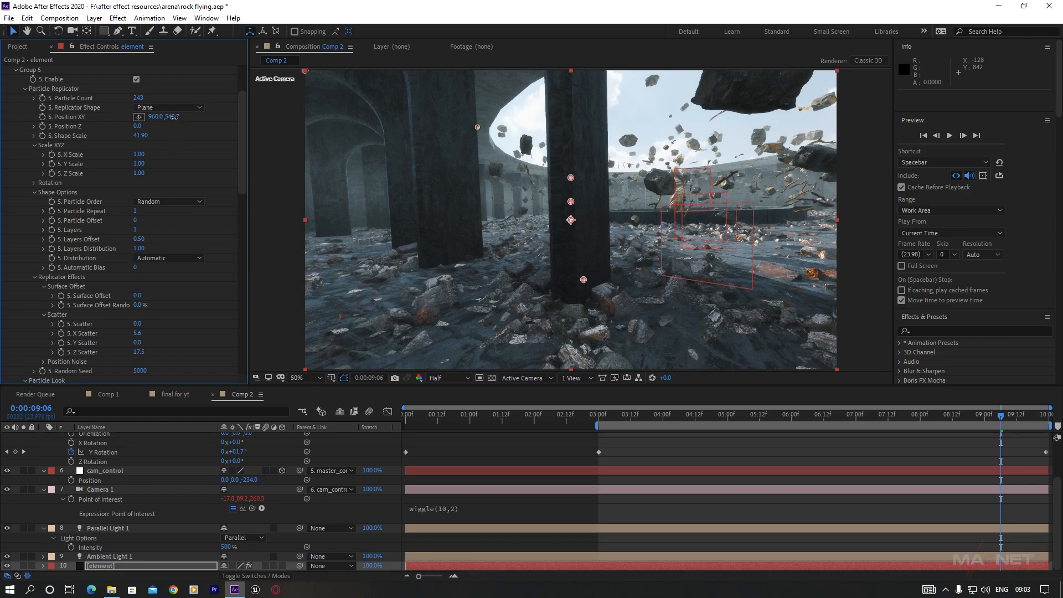
{"action": "mouse_move", "coordinate": [168, 122]}
{"action": "left_mouse_down"}
{"action": "mouse_move", "coordinate": [143, 132]}
{"action": "mouse_move", "coordinate": [161, 126]}
{"action": "left_mouse_up"}
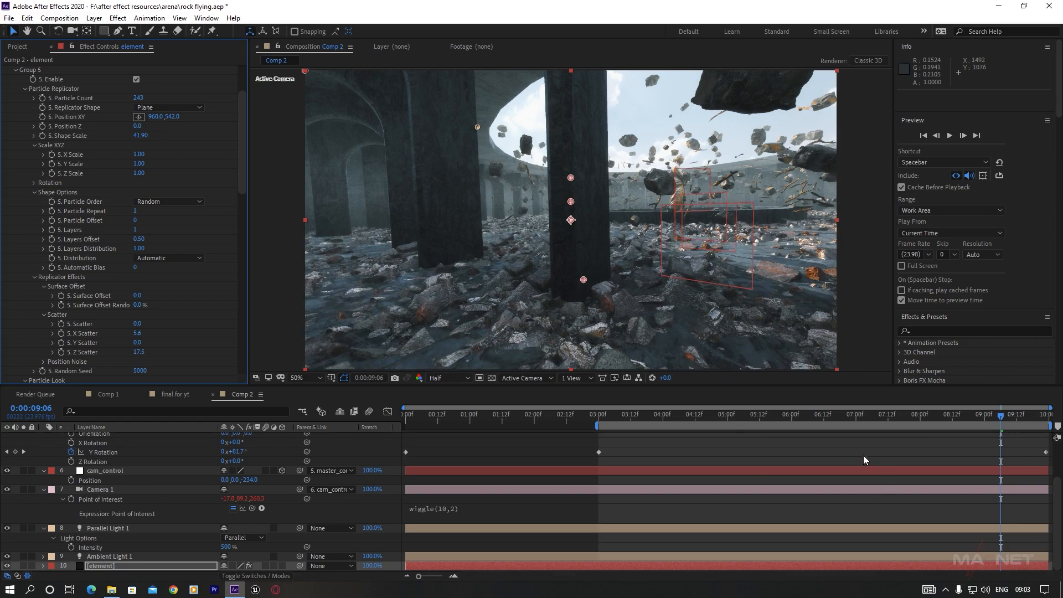
{"action": "left_click", "coordinate": [883, 417]}
{"action": "left_click", "coordinate": [1023, 416]}
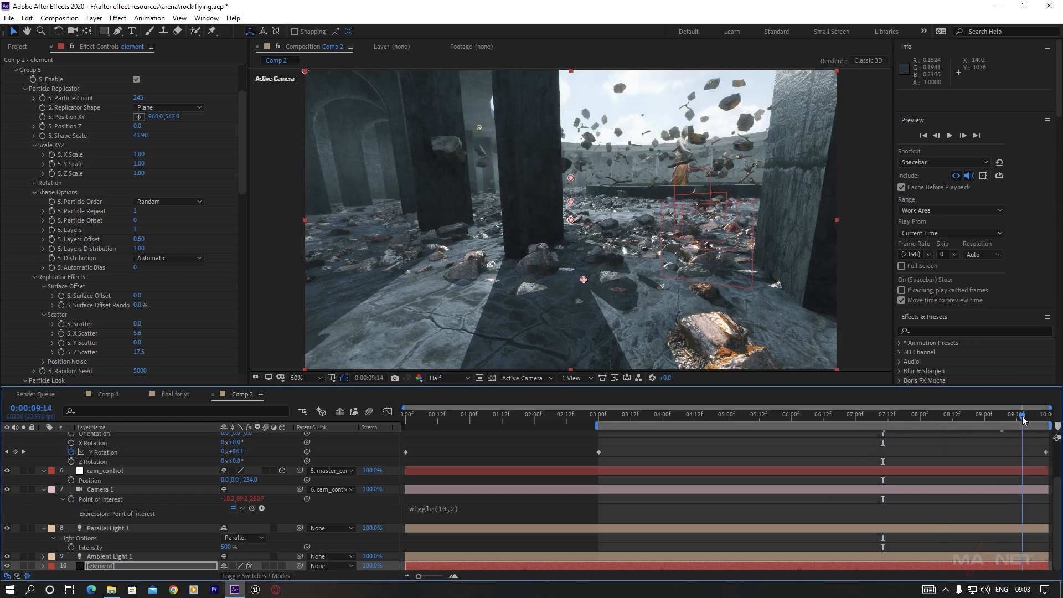
{"action": "left_click_drag", "start_coordinate": [1023, 417], "coordinate": [798, 419]}
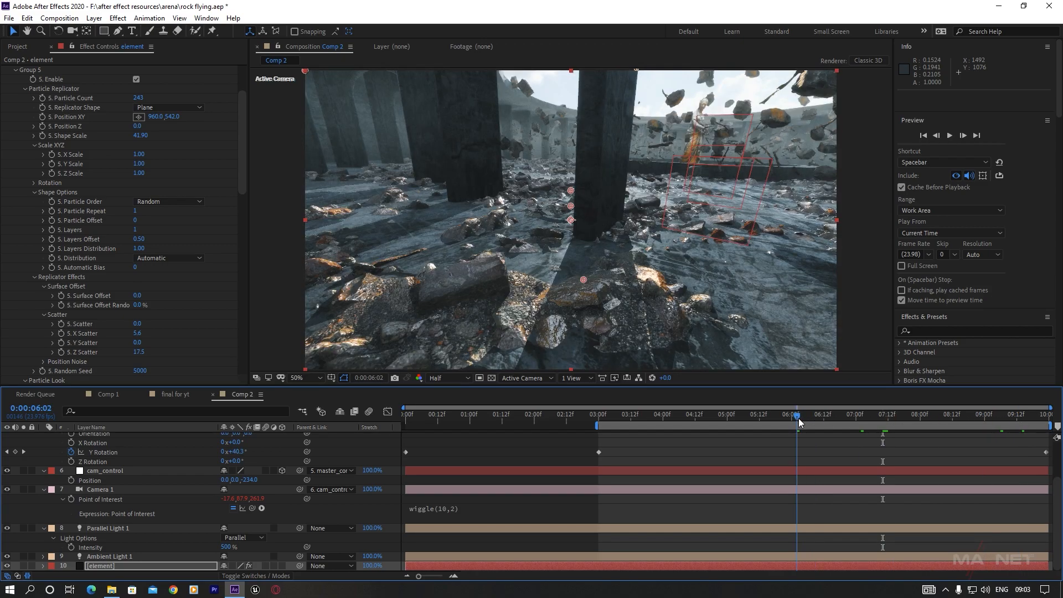
Collapse the master_control and Camera 1 properties, and create a two-node camera with the 24mm preset above Camera 1.
{"action": "scroll", "coordinate": [38, 491], "scroll_direction": "up", "scroll_amount": 2}
{"action": "left_click", "coordinate": [104, 477]}
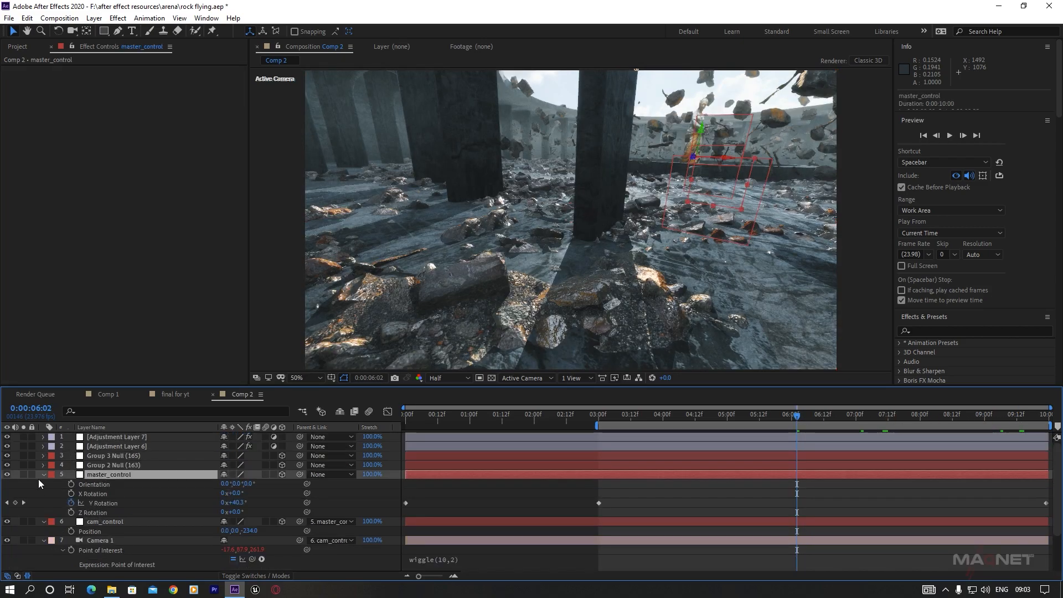
{"action": "left_click", "coordinate": [43, 474]}
{"action": "left_click", "coordinate": [44, 503]}
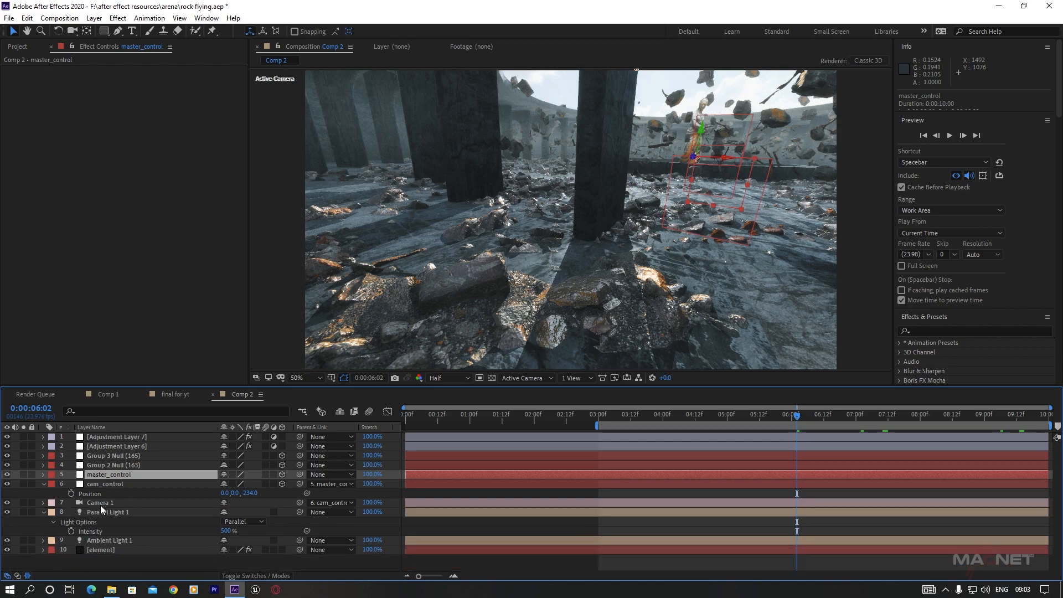
{"action": "left_click", "coordinate": [92, 503]}
{"action": "left_click", "coordinate": [94, 18]}
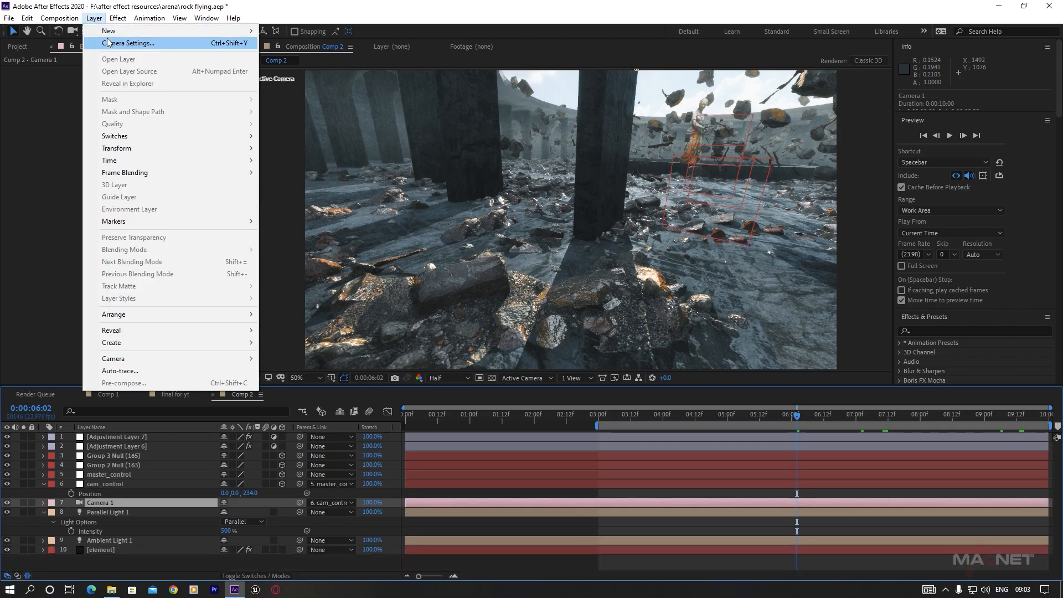
{"action": "mouse_move", "coordinate": [109, 32]}
{"action": "left_click", "coordinate": [289, 68]}
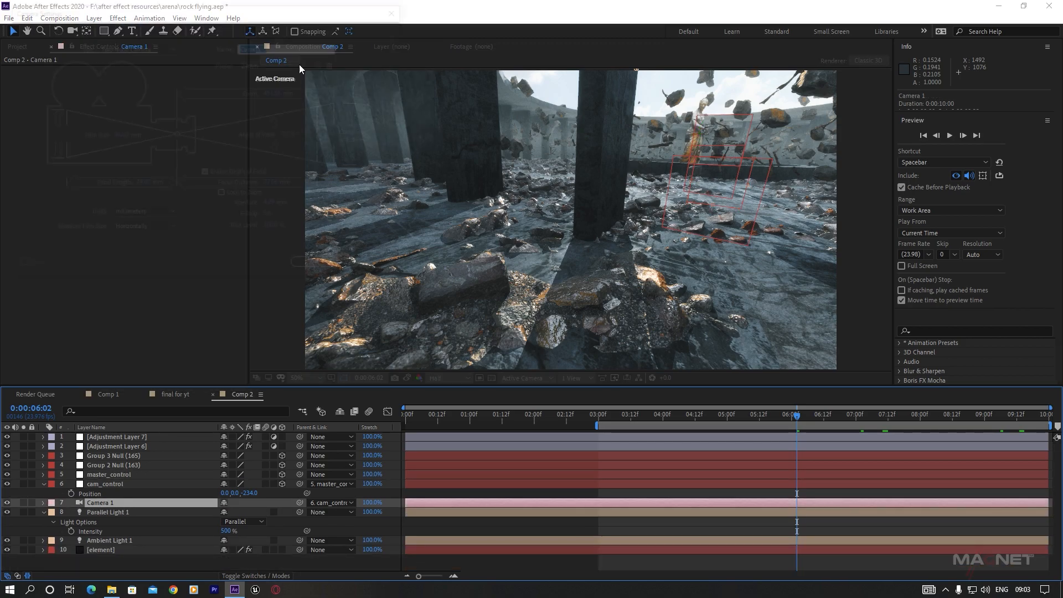
{"action": "left_click", "coordinate": [259, 68]}
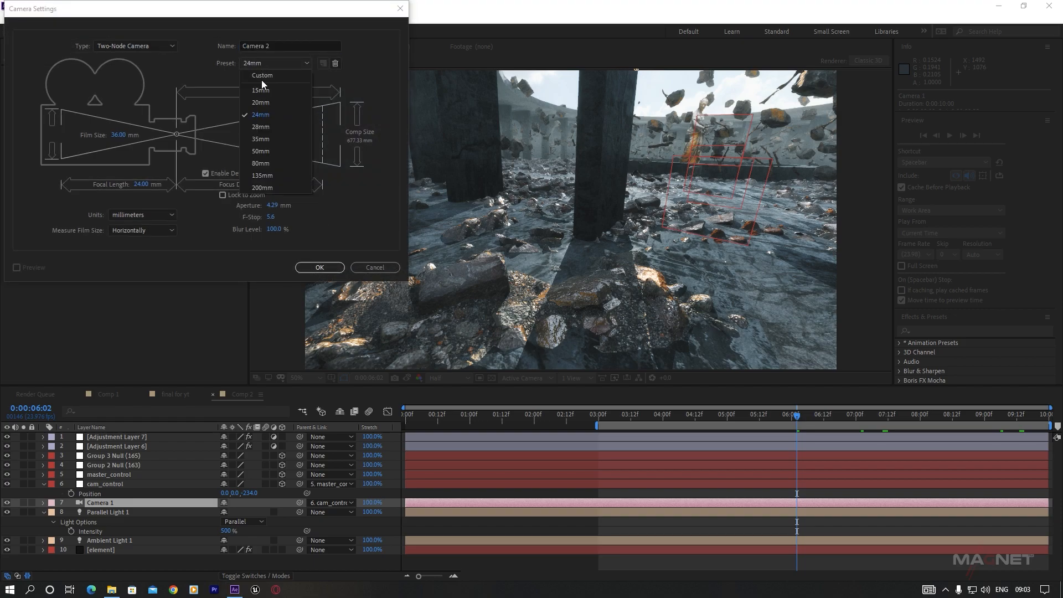
{"action": "left_click", "coordinate": [271, 113]}
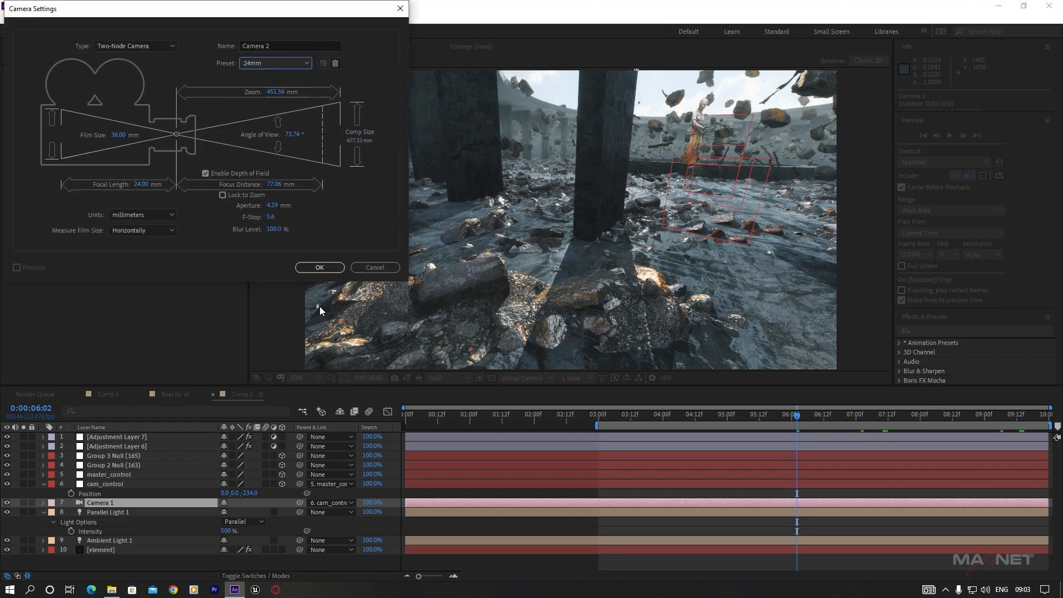
{"action": "left_click", "coordinate": [326, 267]}
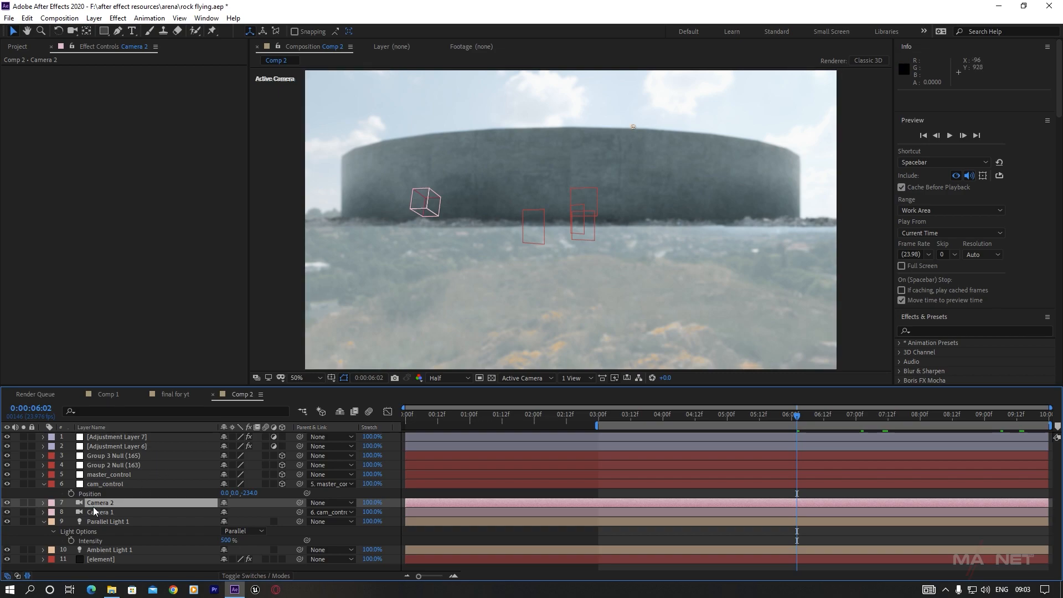
Turn off Camera 2's depth of field and move it into the arena facing the statue, at about Z -607.2.
{"action": "key", "text": "a"}
{"action": "key", "text": "a"}
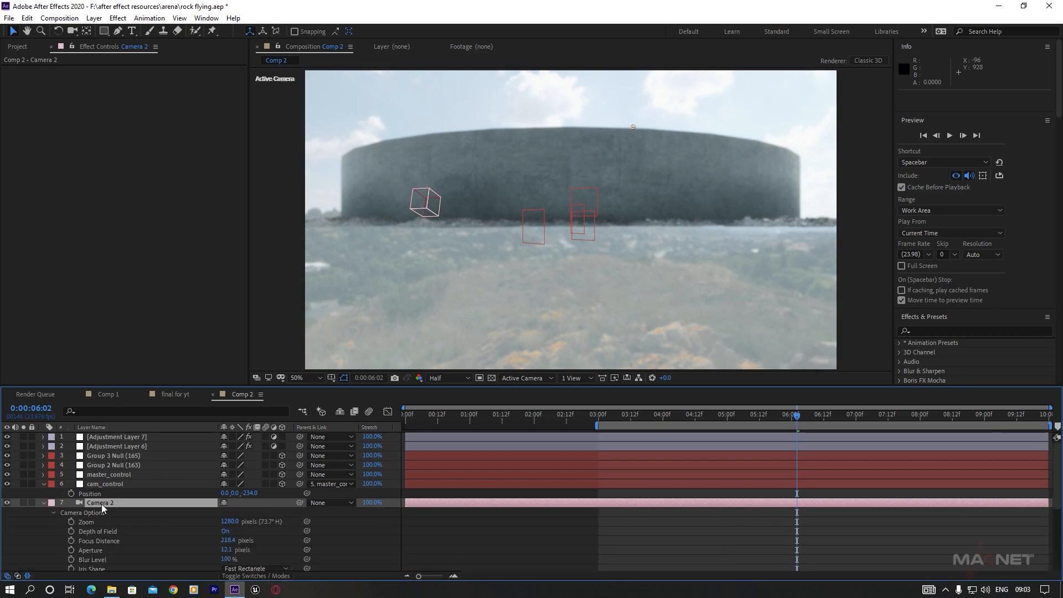
{"action": "left_click", "coordinate": [226, 531]}
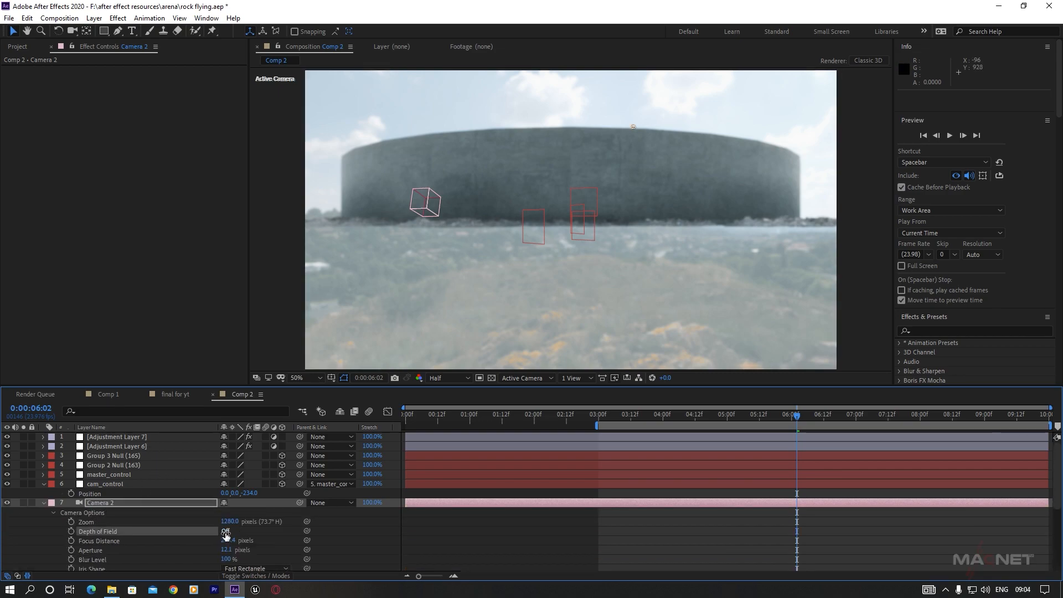
{"action": "left_click", "coordinate": [72, 31]}
{"action": "left_click_drag", "start_coordinate": [632, 258], "coordinate": [647, 209]}
{"action": "left_click_drag", "start_coordinate": [639, 249], "coordinate": [647, 234]}
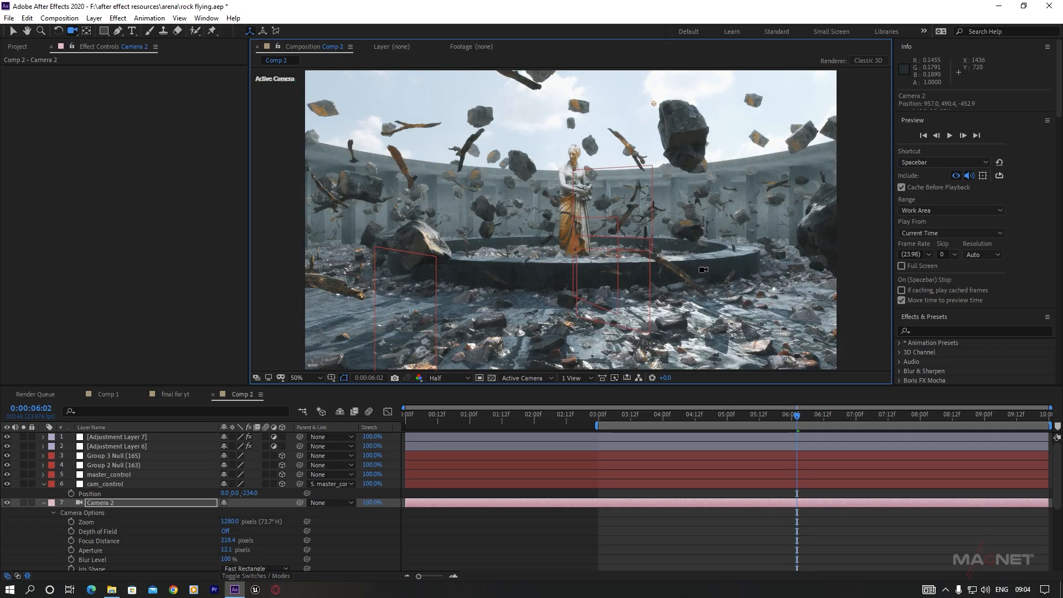
{"action": "left_click_drag", "start_coordinate": [717, 228], "coordinate": [741, 258]}
Add point of interest and position keyframes to Camera 2 at 0:00:03:00.
{"action": "left_click_drag", "start_coordinate": [635, 418], "coordinate": [599, 425]}
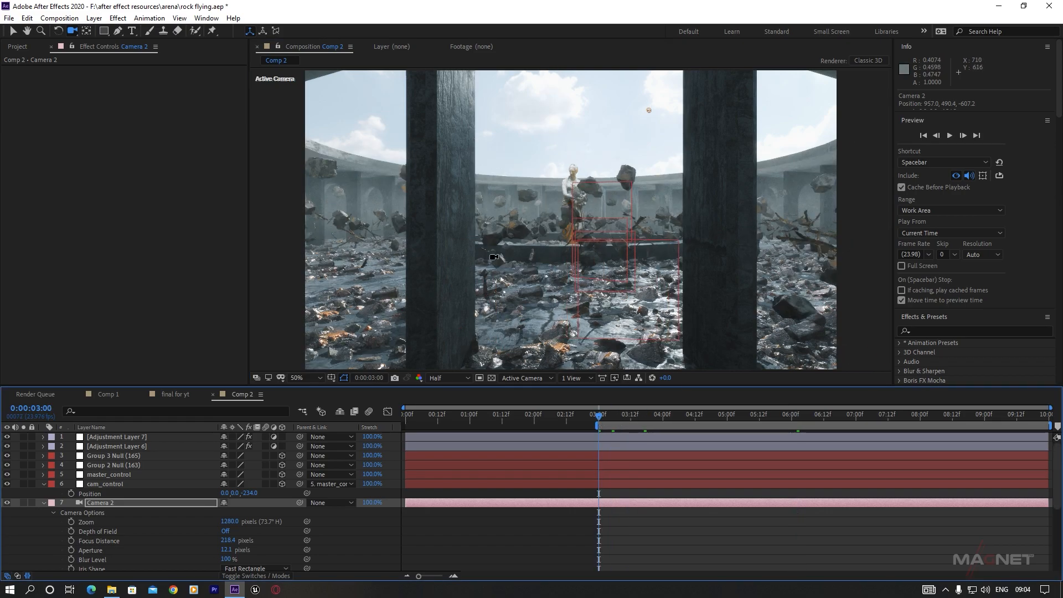
{"action": "left_click", "coordinate": [119, 502]}
{"action": "key", "text": "p"}
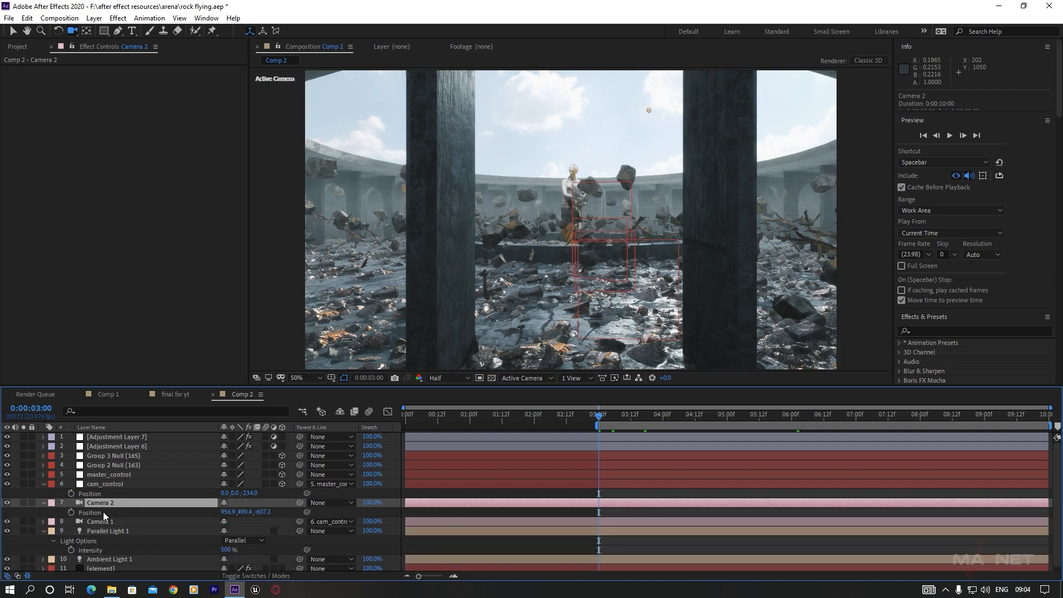
{"action": "key", "text": "shift+a"}
{"action": "left_click", "coordinate": [71, 512]}
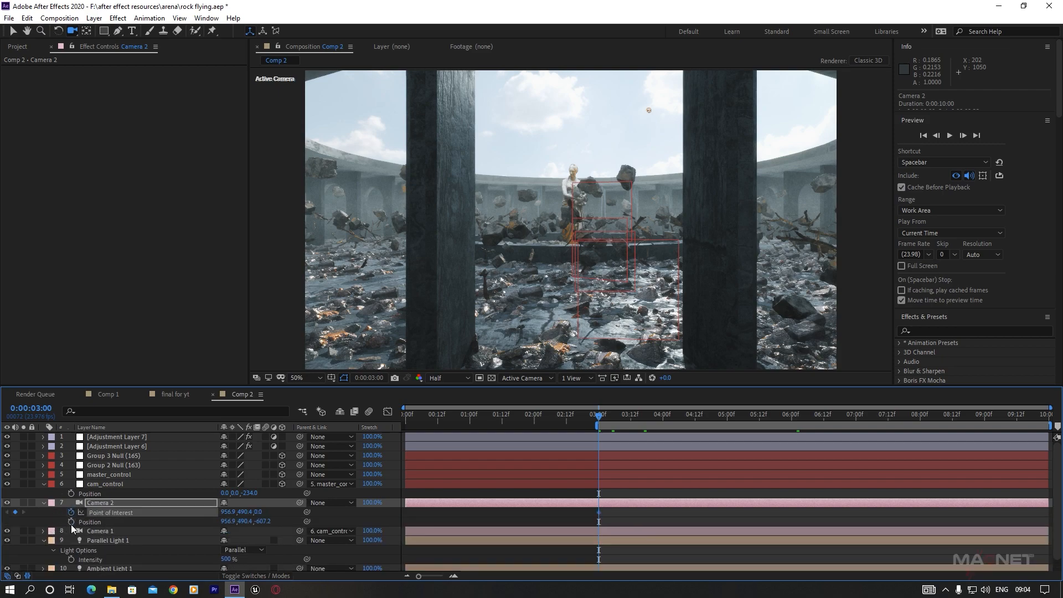
{"action": "left_click", "coordinate": [71, 522]}
At 0:00:09:23, dolly Camera 2 forward to about Z -531.3 to keyframe a push-in towards the statue.
{"action": "left_click", "coordinate": [746, 416]}
{"action": "left_click_drag", "start_coordinate": [888, 420], "coordinate": [1048, 420]}
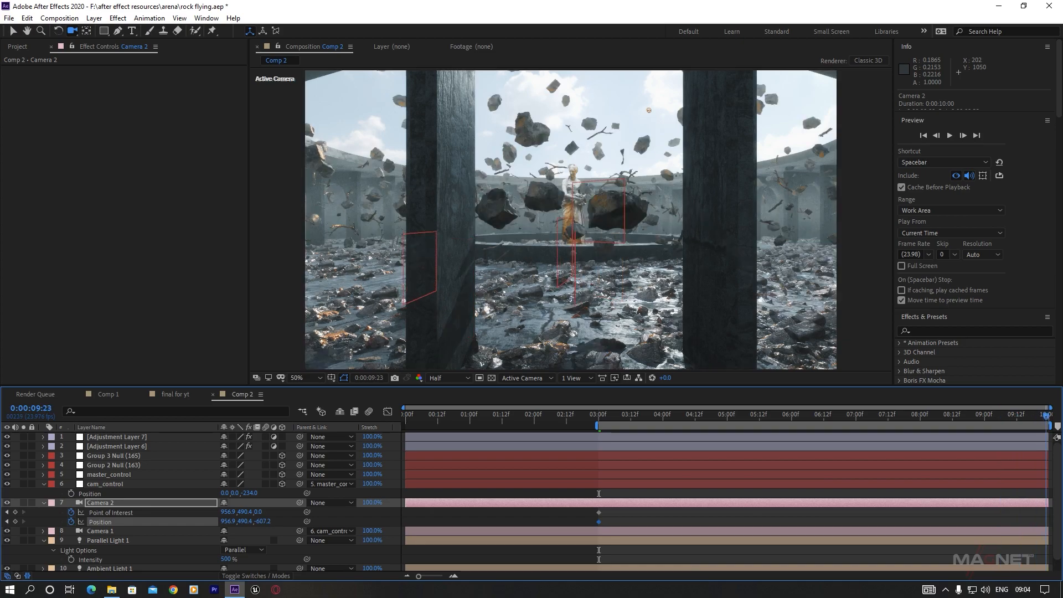
{"action": "left_click_drag", "start_coordinate": [626, 248], "coordinate": [627, 227]}
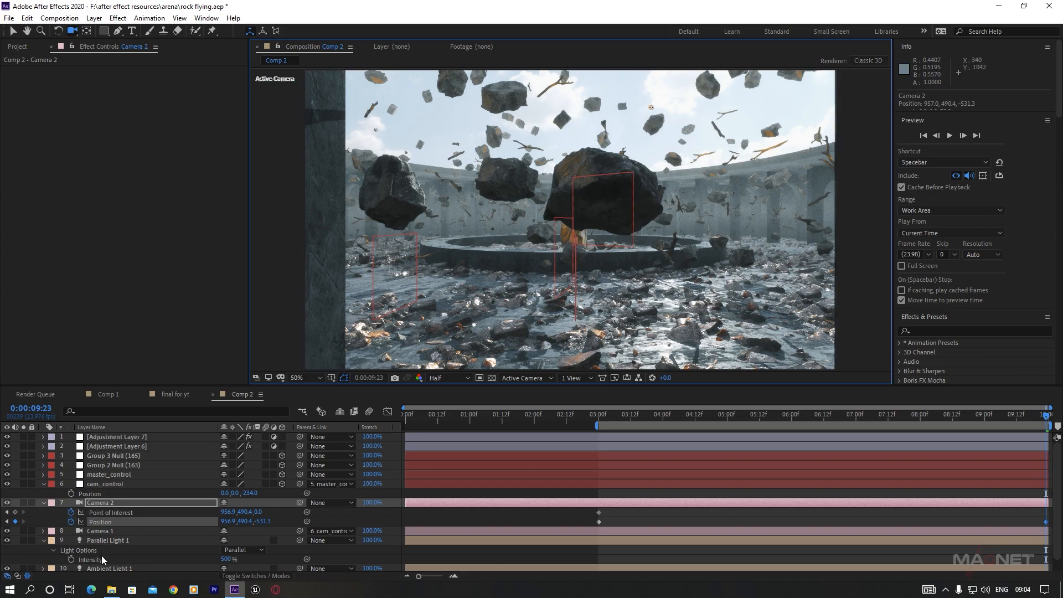
Toggle Group 3 of the element layer off and on to check whether it contains the large rock covering the statue.
{"action": "scroll", "coordinate": [102, 556], "scroll_direction": "down", "scroll_amount": 1}
{"action": "left_click", "coordinate": [153, 565]}
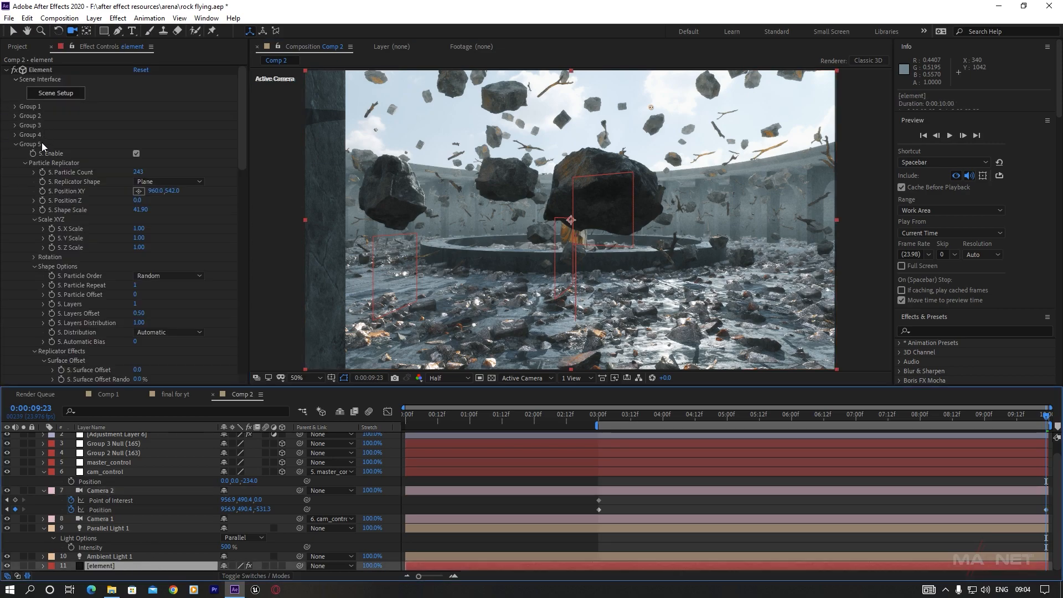
{"action": "left_click", "coordinate": [16, 126]}
{"action": "scroll", "coordinate": [128, 123], "scroll_direction": "down", "scroll_amount": 2}
{"action": "left_click", "coordinate": [136, 79]}
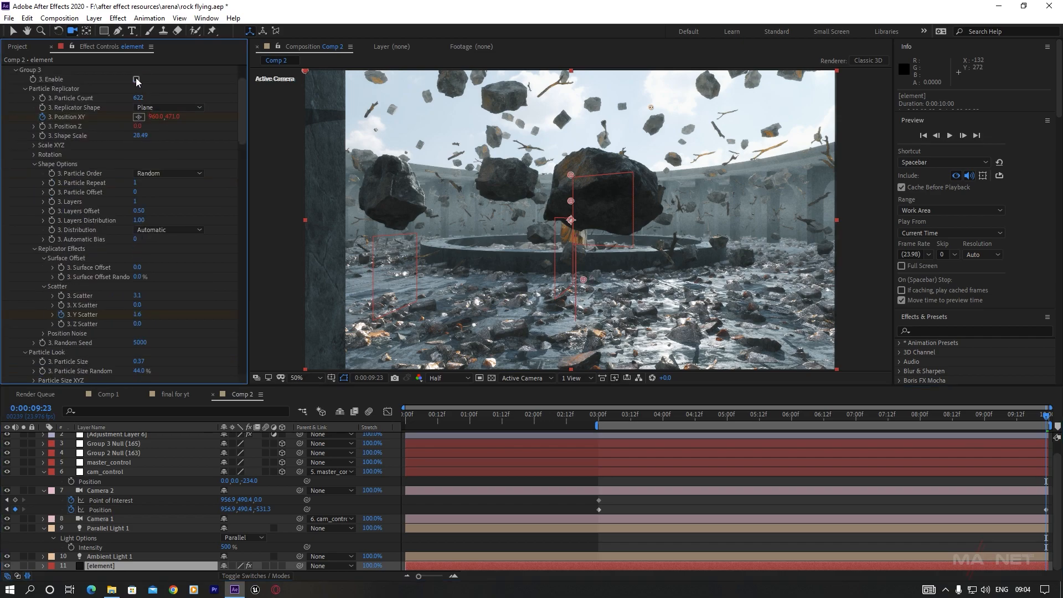
{"action": "left_click", "coordinate": [136, 78]}
{"action": "scroll", "coordinate": [135, 111], "scroll_direction": "up", "scroll_amount": 2}
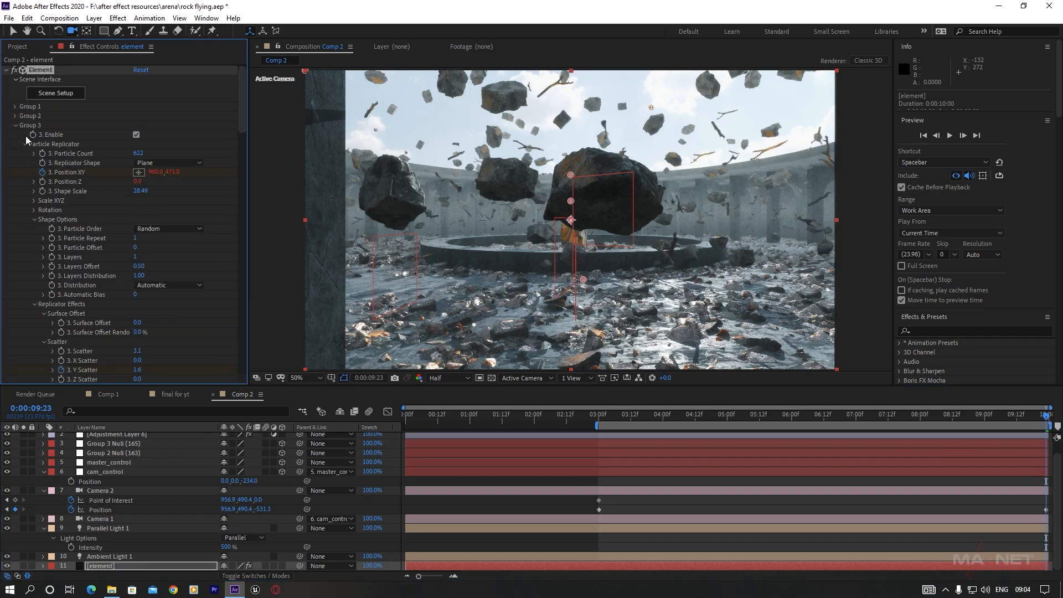
{"action": "left_click", "coordinate": [15, 124]}
Toggle Group 2 off and on to identify its rocks, and set its random seed to 3800 to clear the statue.
{"action": "left_click", "coordinate": [15, 117]}
{"action": "scroll", "coordinate": [14, 117], "scroll_direction": "down", "scroll_amount": 2}
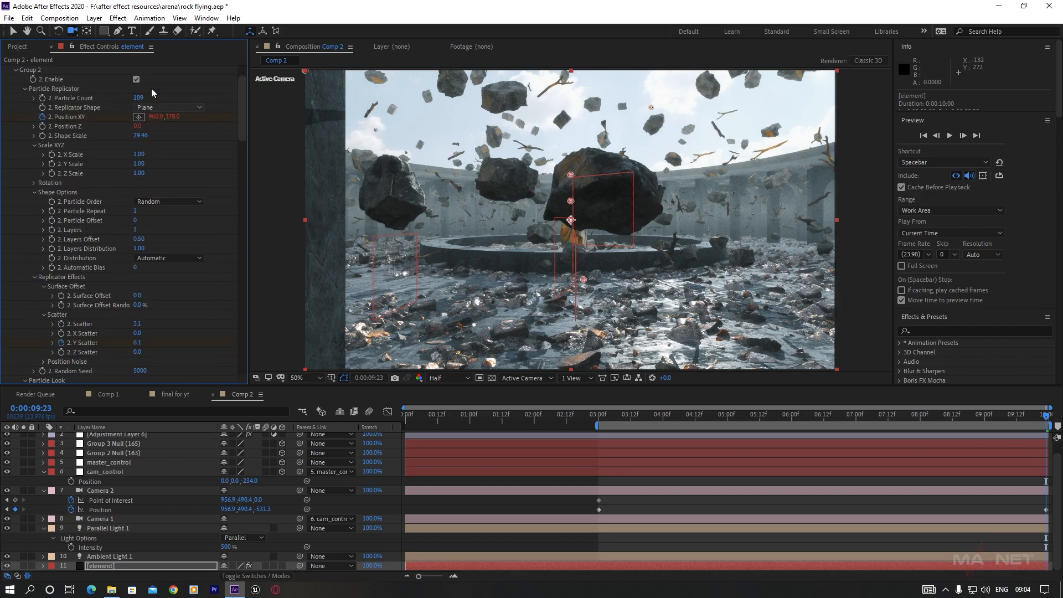
{"action": "left_click", "coordinate": [136, 80]}
{"action": "left_click", "coordinate": [136, 79]}
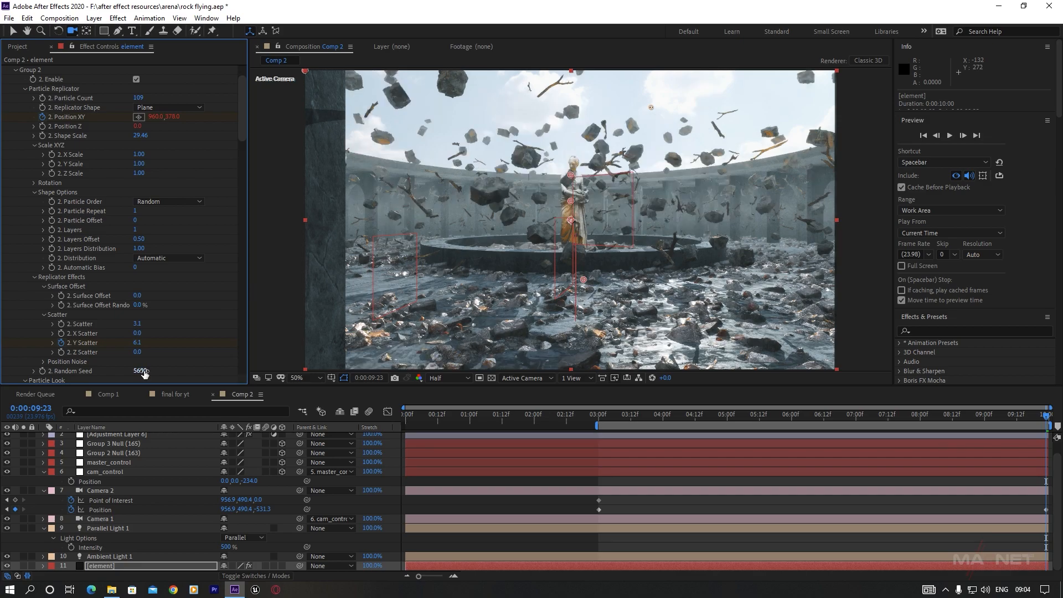
{"action": "left_click_drag", "start_coordinate": [138, 377], "coordinate": [131, 376]}
Play back the Camera 2 push-in from 0:00:03:03 to review the floating rocks.
{"action": "left_click_drag", "start_coordinate": [750, 414], "coordinate": [607, 422]}
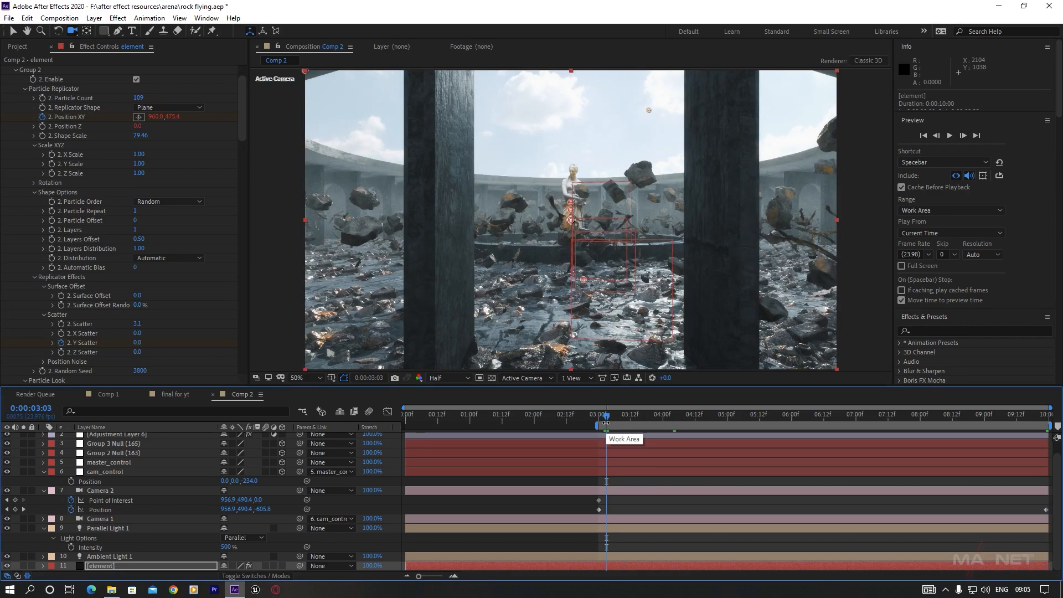
{"action": "key", "text": "space"}
{"action": "key", "text": "space"}
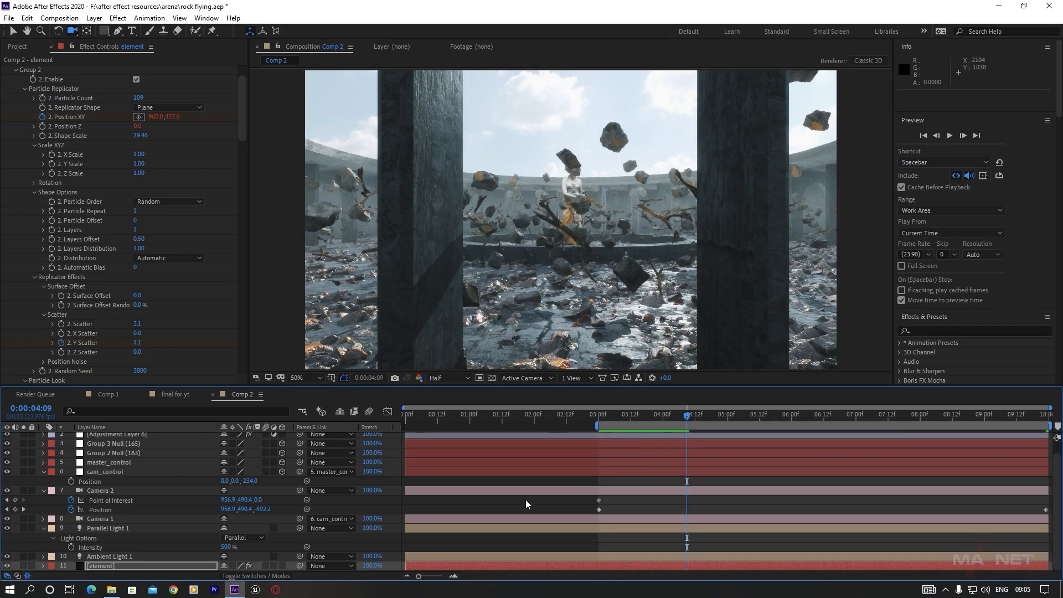
At 0:00:03:09, set the element layer's Group 2 shape scale to 30.46 and Group 3 shape scale to 26.60.
{"action": "left_click_drag", "start_coordinate": [685, 420], "coordinate": [624, 428]}
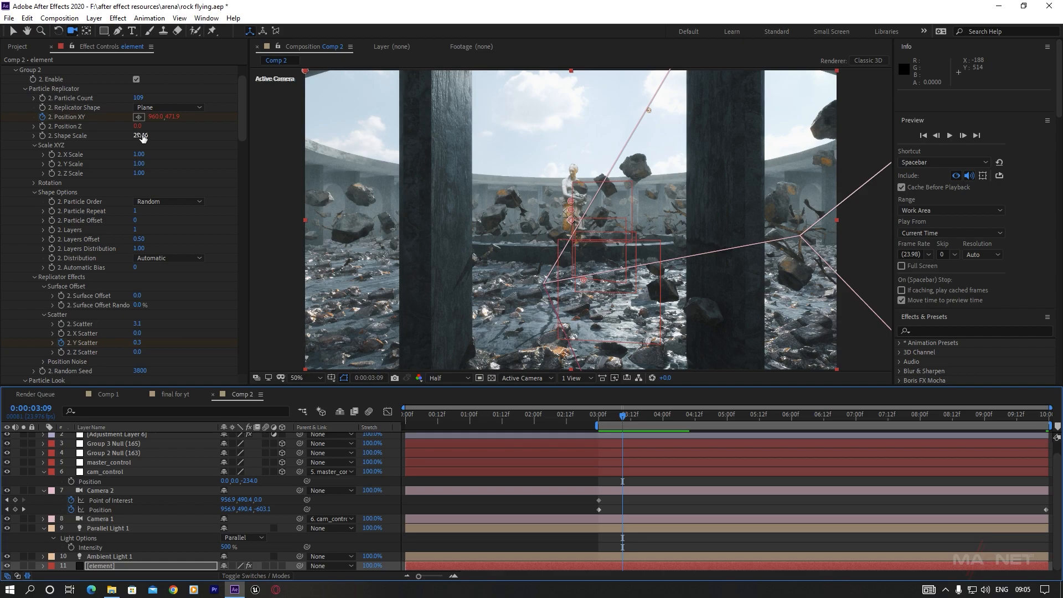
{"action": "left_click_drag", "start_coordinate": [143, 134], "coordinate": [149, 135]}
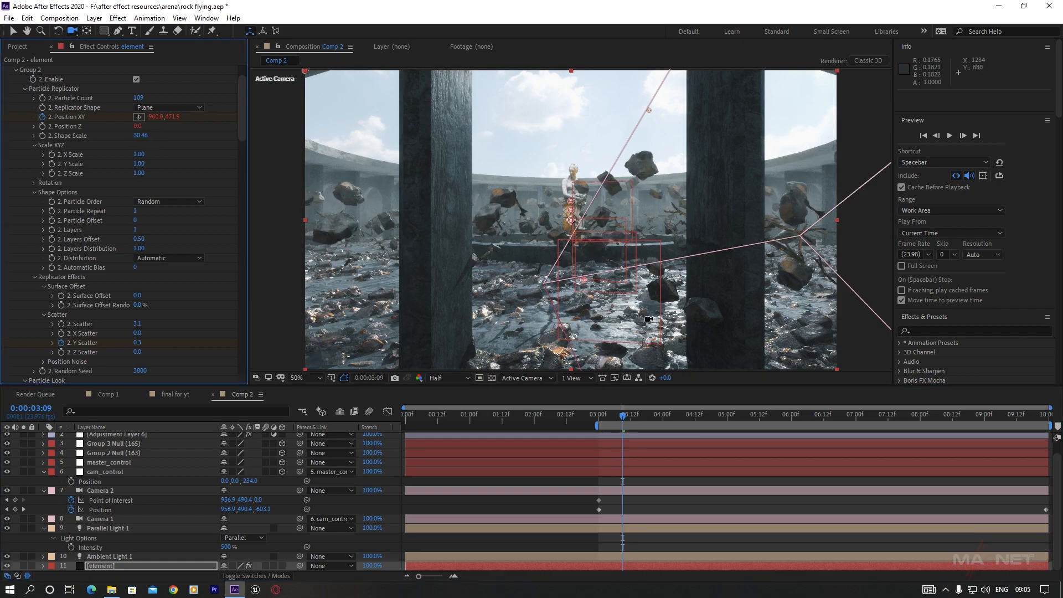
{"action": "scroll", "coordinate": [55, 136], "scroll_direction": "down", "scroll_amount": 10}
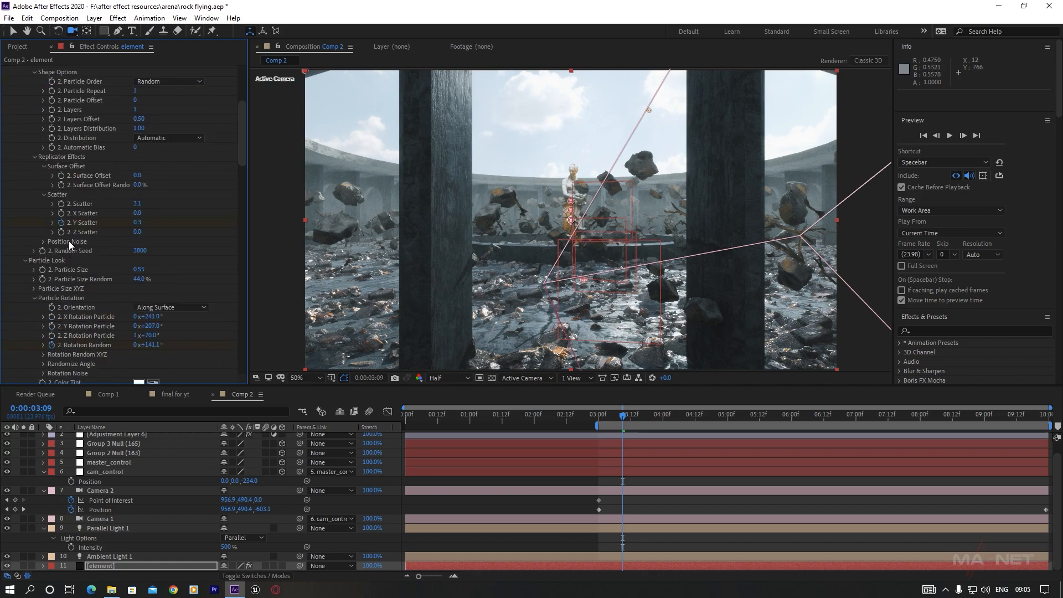
{"action": "scroll", "coordinate": [63, 278], "scroll_direction": "down", "scroll_amount": 4}
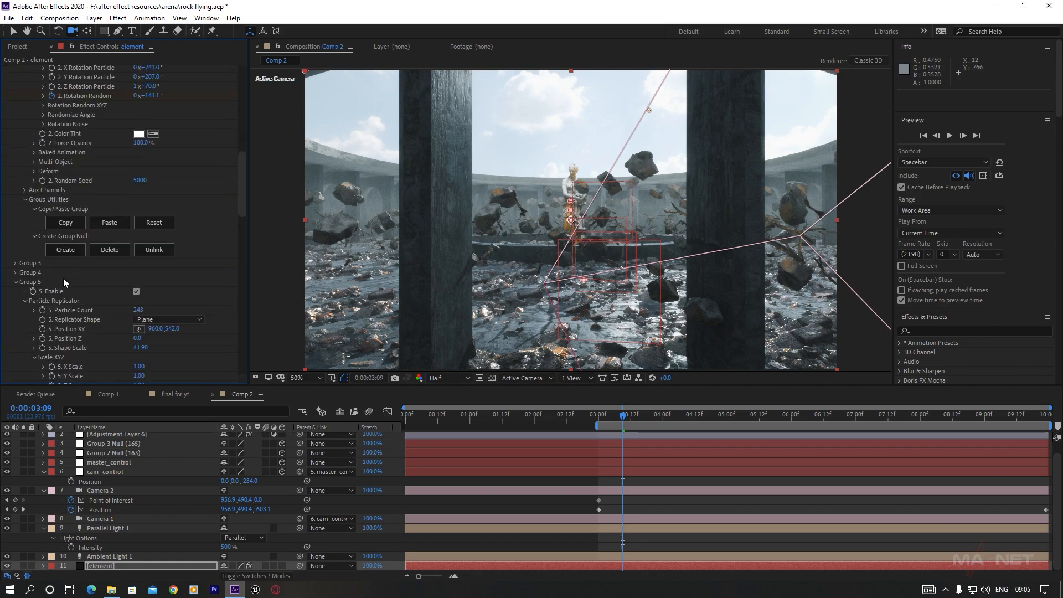
{"action": "left_click", "coordinate": [15, 264]}
{"action": "scroll", "coordinate": [164, 175], "scroll_direction": "down", "scroll_amount": 9}
{"action": "left_click", "coordinate": [141, 136]}
{"action": "left_click_drag", "start_coordinate": [140, 147], "coordinate": [87, 181]}
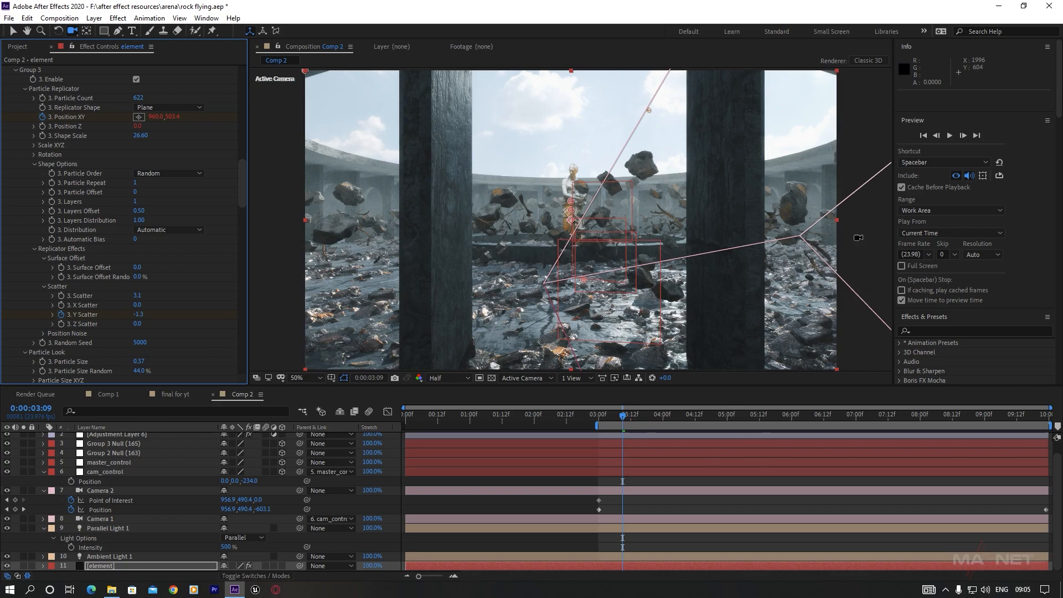
Play back the Camera 2 push-in over the work area to review the rescaled floating debris.
{"action": "key", "text": "space"}
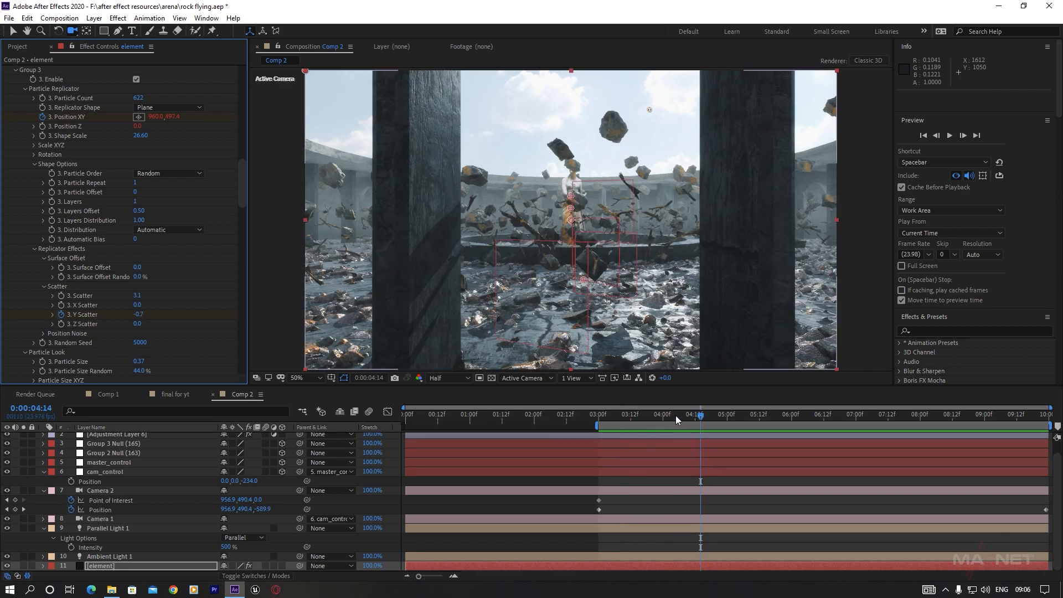
{"action": "left_click_drag", "start_coordinate": [676, 417], "coordinate": [823, 423]}
{"action": "key", "text": "space"}
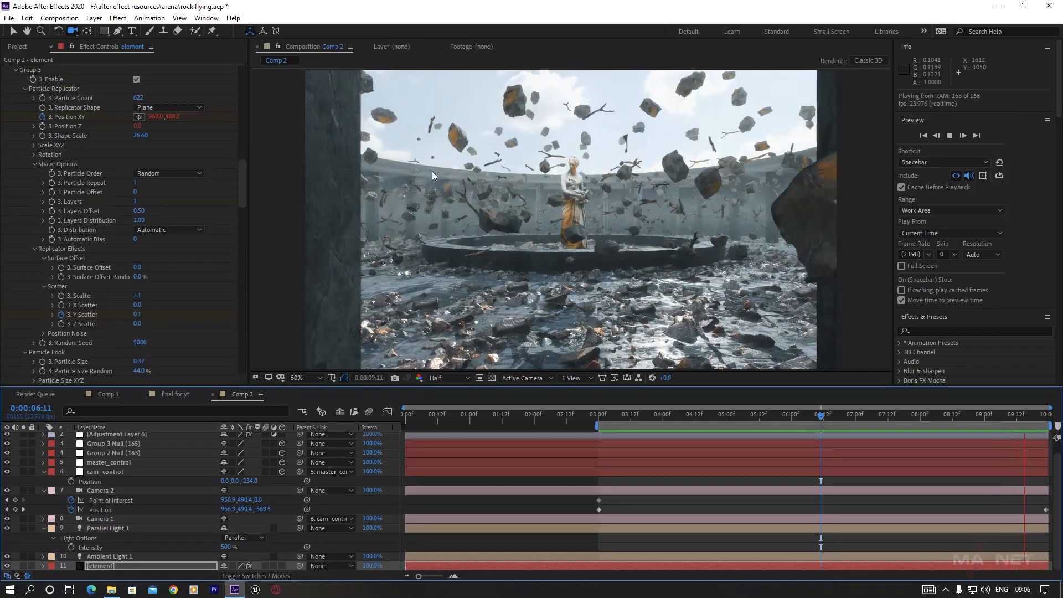
{"action": "key", "text": "space"}
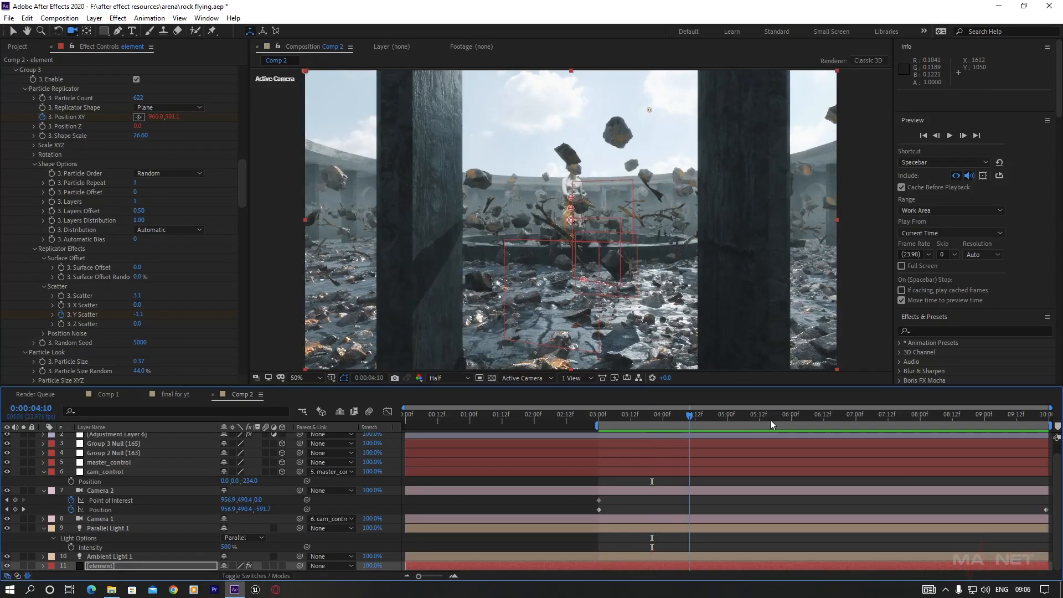
At 0:00:07:21, remove all keyframes from Camera 2's Point of Interest and Position.
{"action": "left_click_drag", "start_coordinate": [983, 420], "coordinate": [913, 422]}
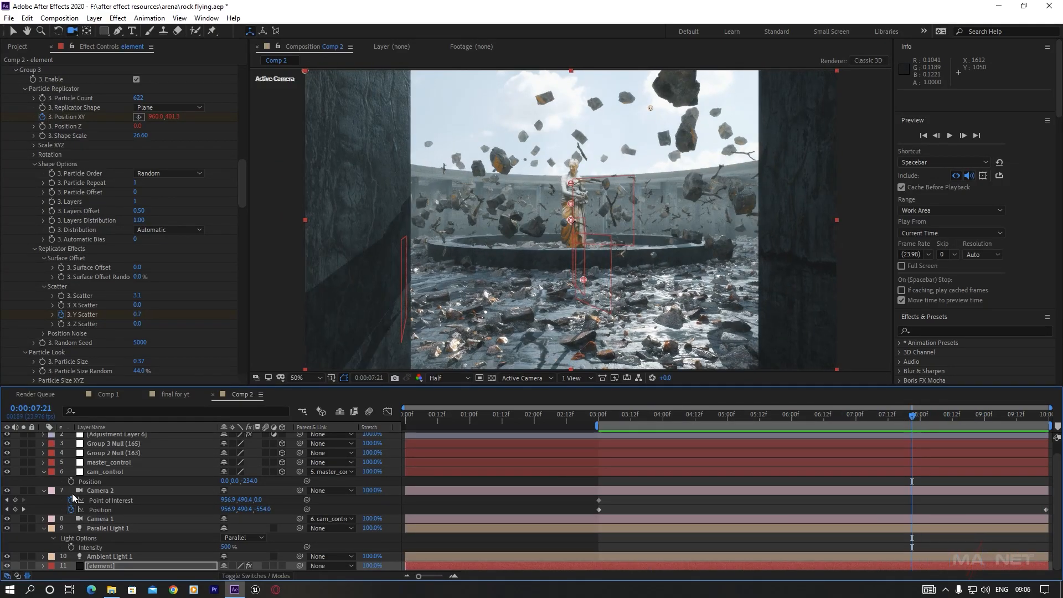
{"action": "left_click", "coordinate": [111, 490]}
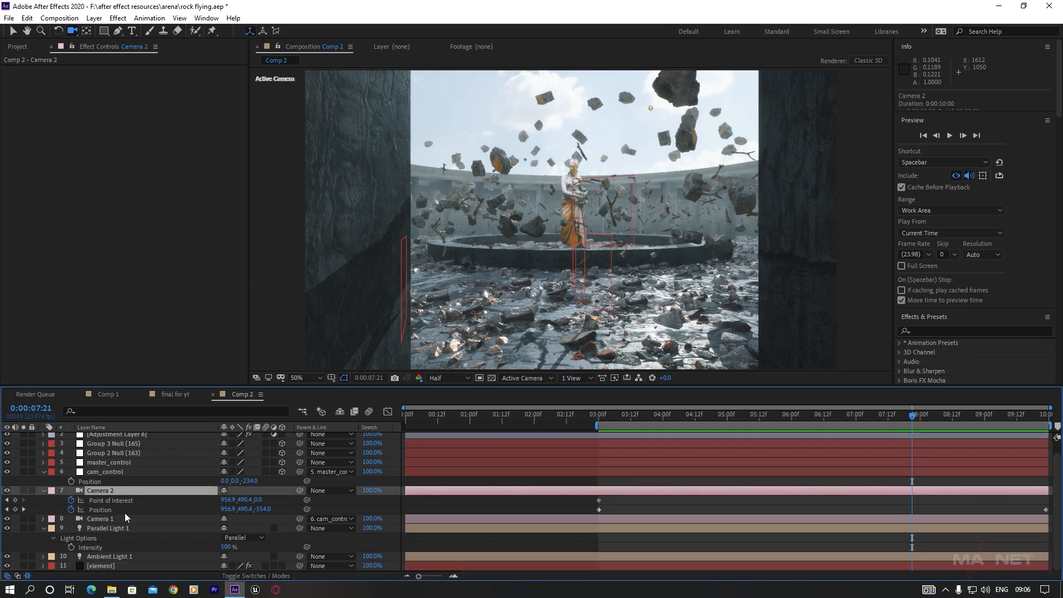
{"action": "left_click", "coordinate": [71, 501]}
{"action": "left_click", "coordinate": [71, 510]}
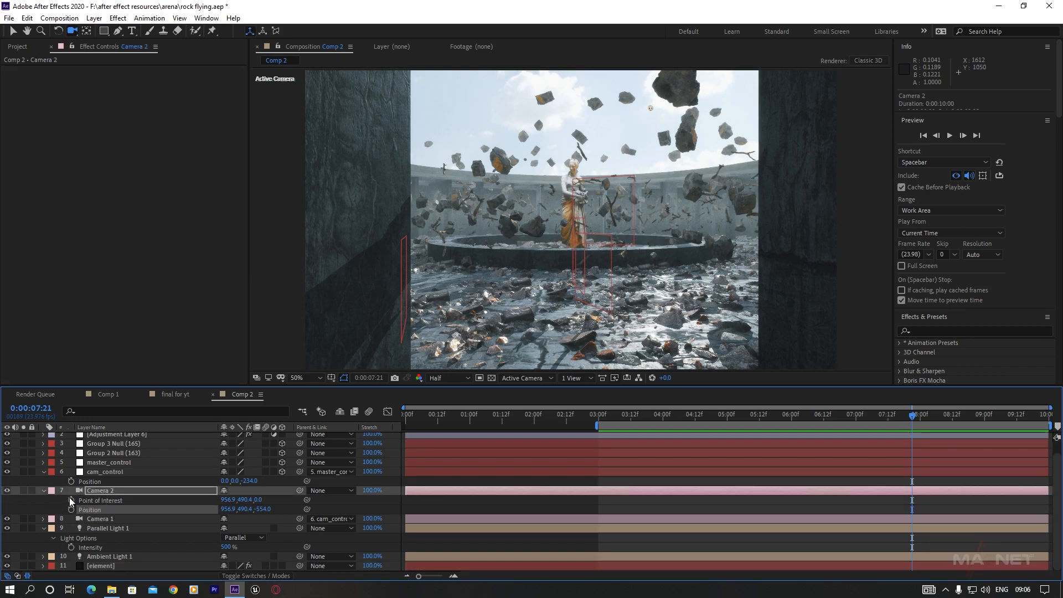
Set Camera 2's zoom to 5000 pixels in its camera options.
{"action": "left_click", "coordinate": [110, 490]}
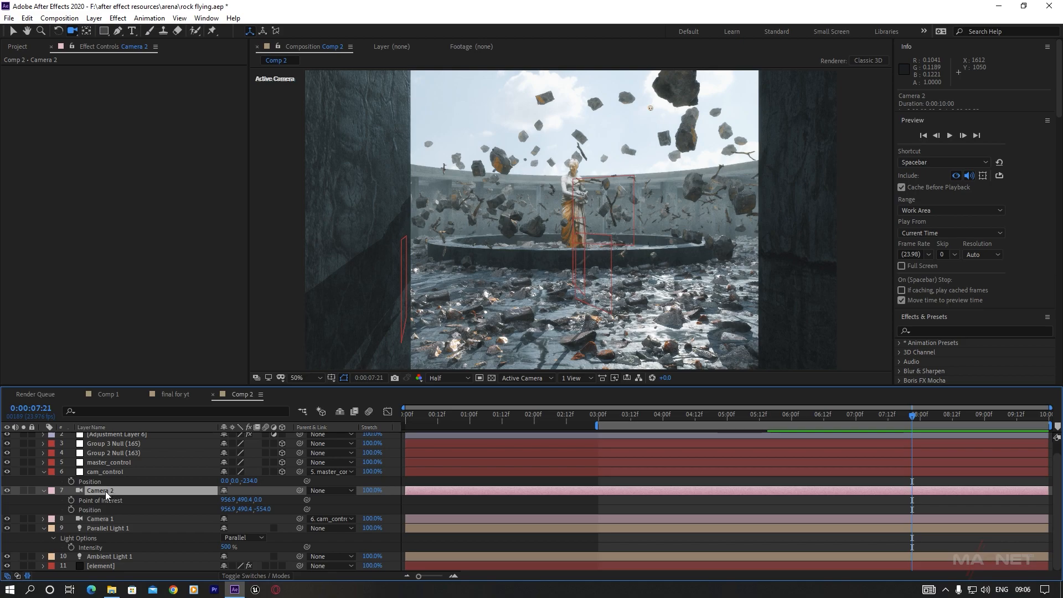
{"action": "key", "text": "a"}
{"action": "key", "text": "a"}
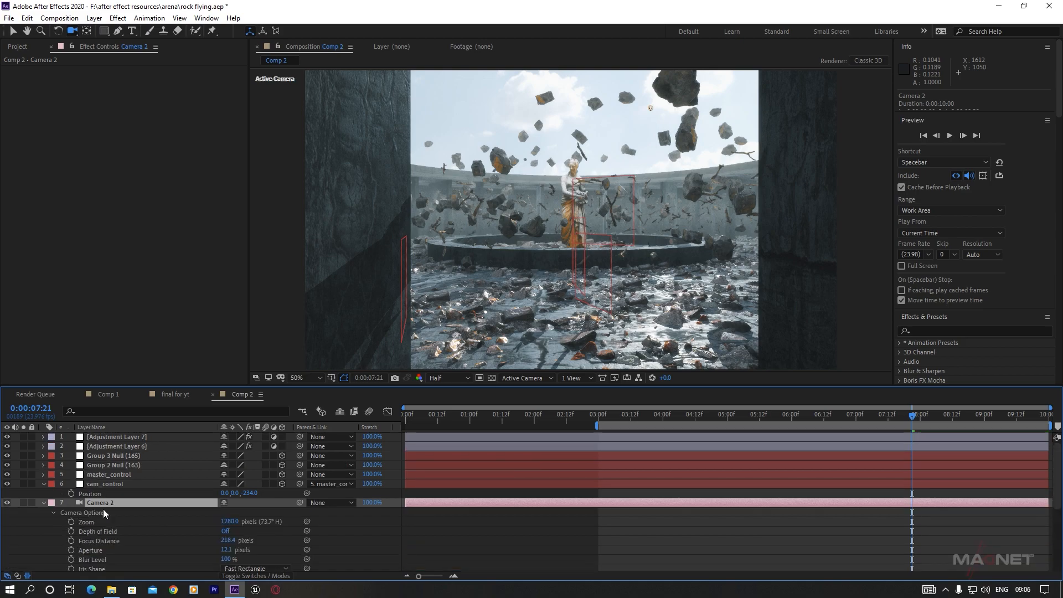
{"action": "left_click", "coordinate": [230, 521]}
{"action": "type", "text": "5000"}
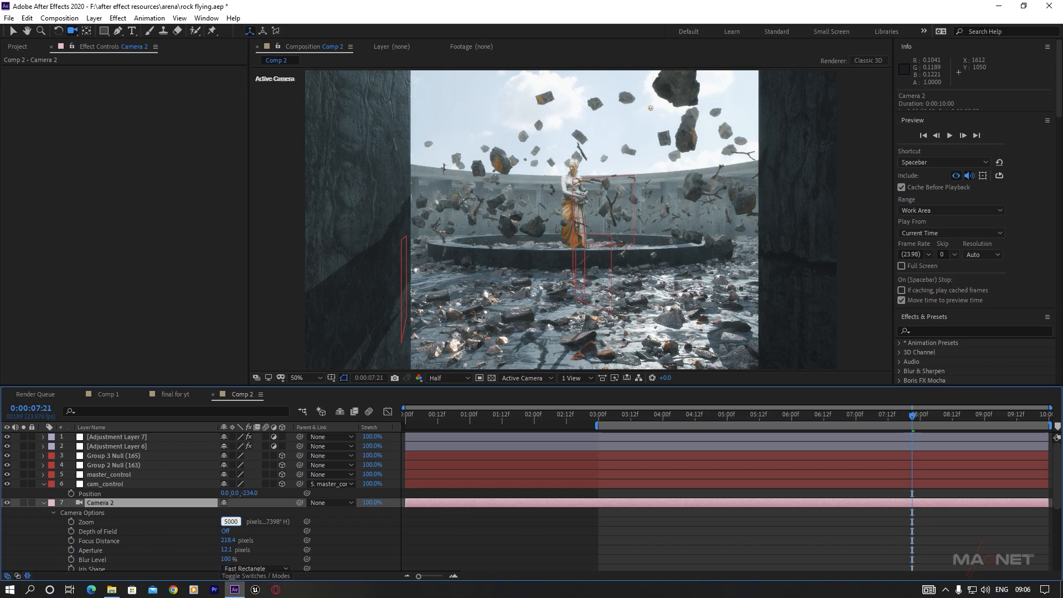
{"action": "left_click", "coordinate": [179, 524]}
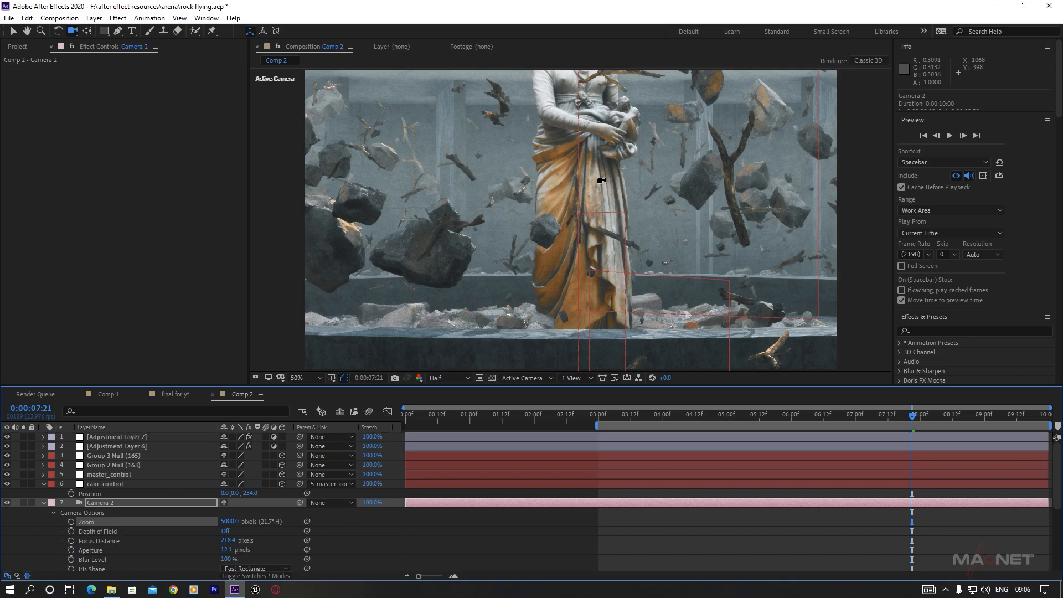
Reframe Camera 2 on the statue's upper body, moving it to about 983.3, 473.2, -546.5.
{"action": "left_click", "coordinate": [601, 184]}
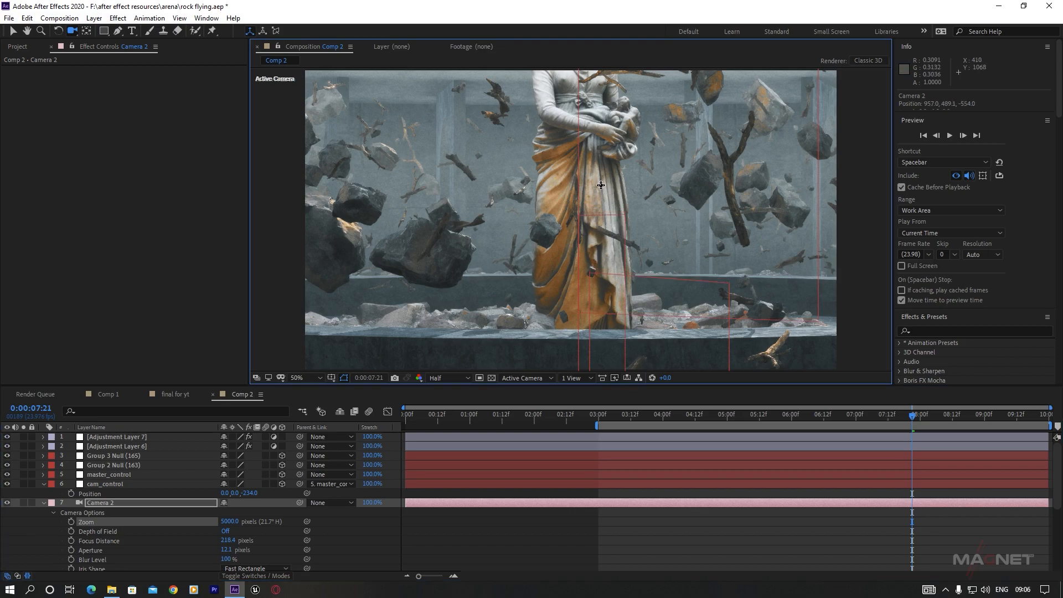
{"action": "left_click_drag", "start_coordinate": [601, 187], "coordinate": [513, 266]}
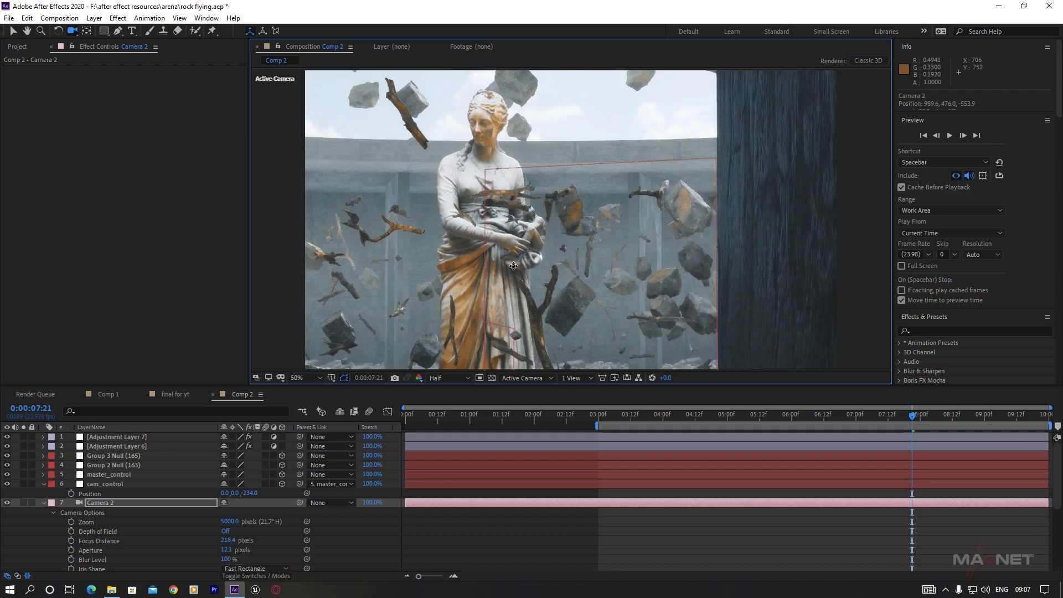
{"action": "left_click_drag", "start_coordinate": [514, 267], "coordinate": [574, 277]}
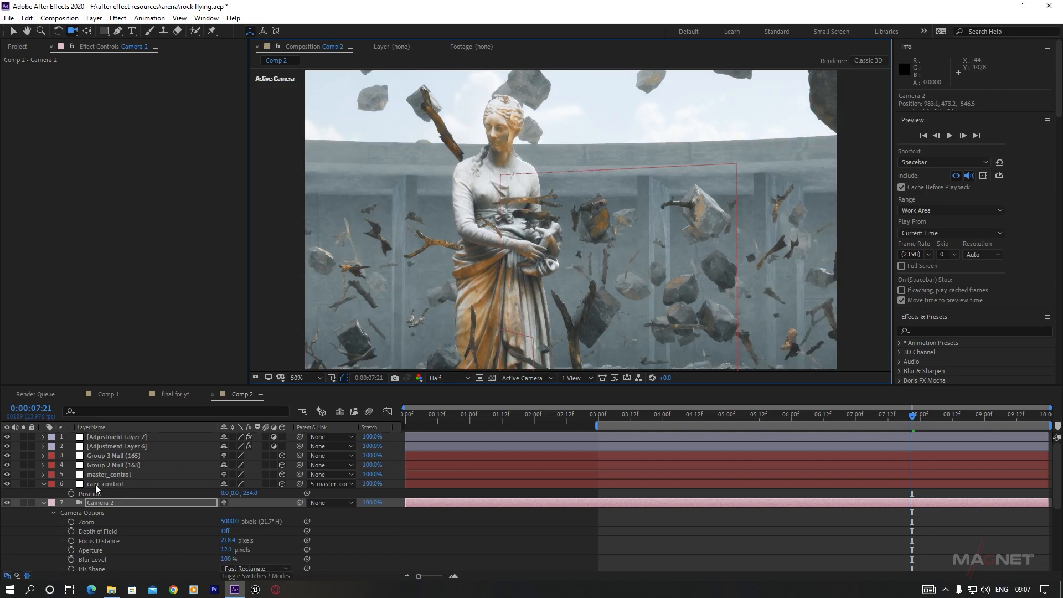
Collapse Camera 2's options and set Parallel Light 1's Z position to -70 to relight the statue and rocks.
{"action": "left_click", "coordinate": [43, 502]}
{"action": "left_click", "coordinate": [120, 521]}
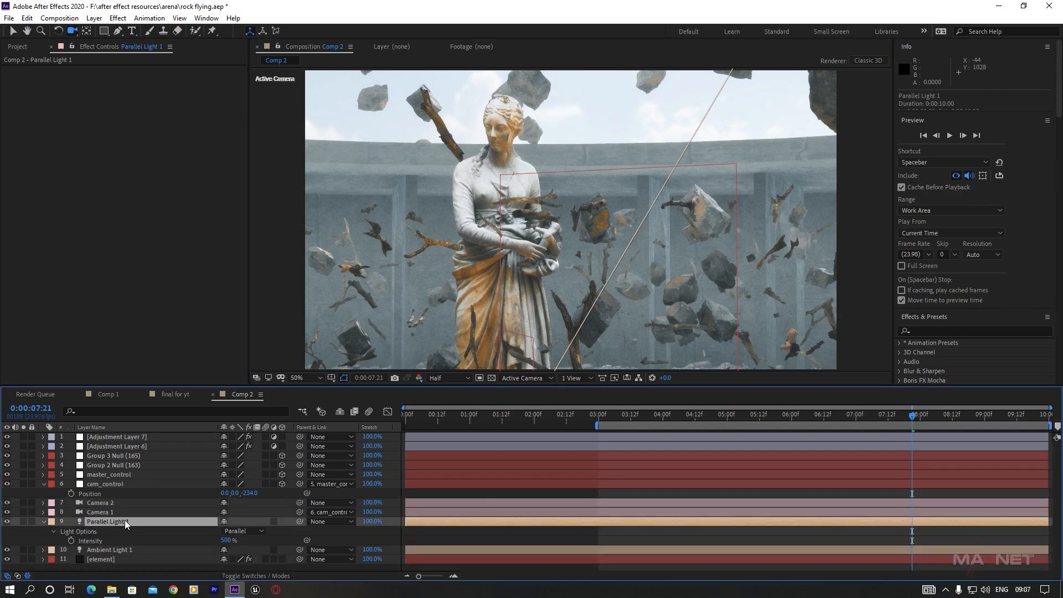
{"action": "key", "text": "p"}
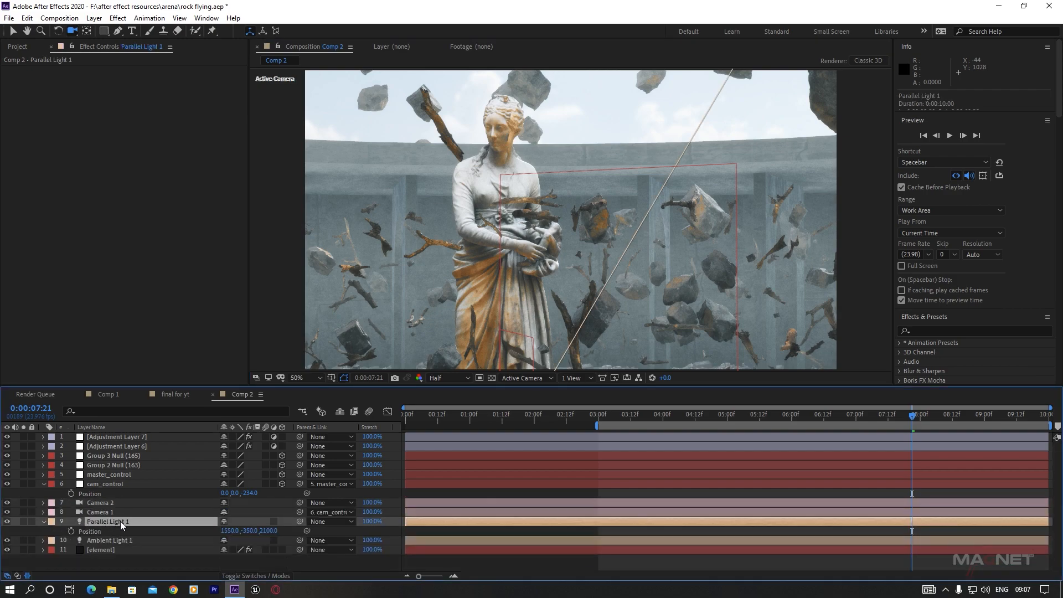
{"action": "left_click_drag", "start_coordinate": [270, 532], "coordinate": [173, 555]}
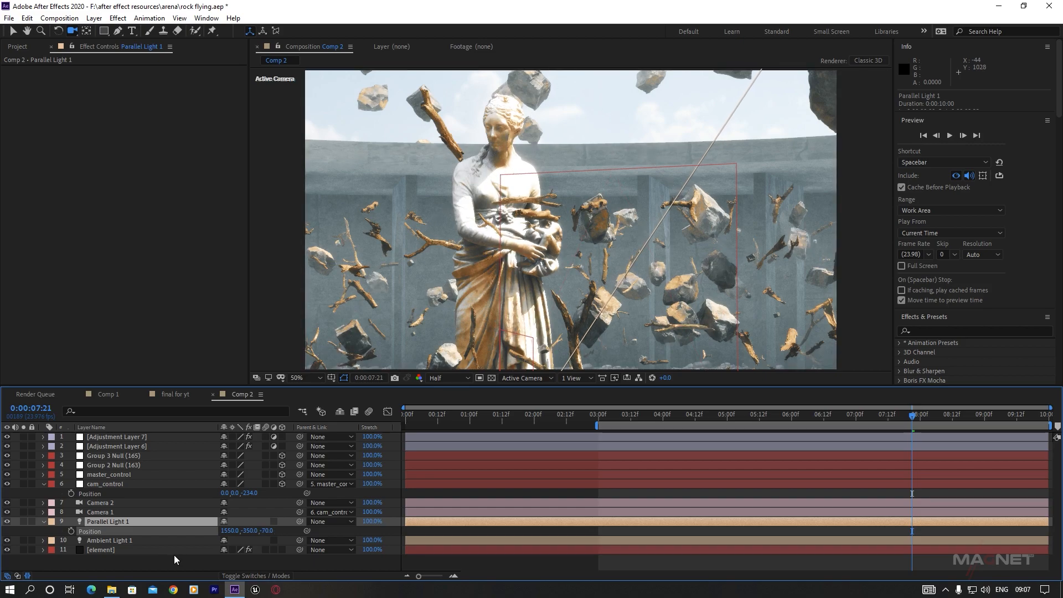
Turn on depth of field for Camera 2, with focus distance 513.4 pixels and aperture 44.1 pixels.
{"action": "left_click", "coordinate": [101, 503]}
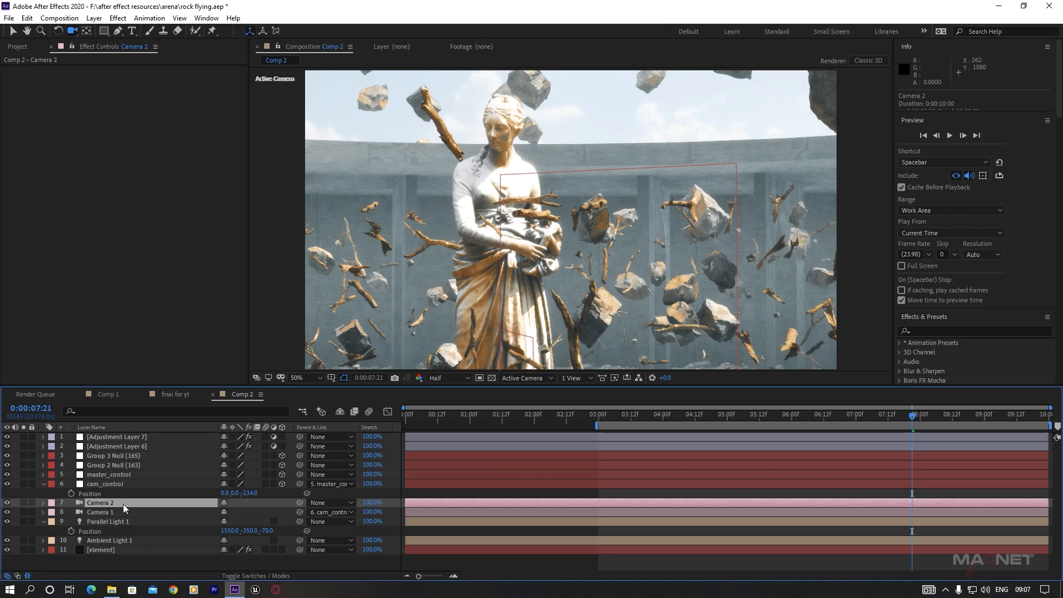
{"action": "key", "text": "a"}
{"action": "key", "text": "a"}
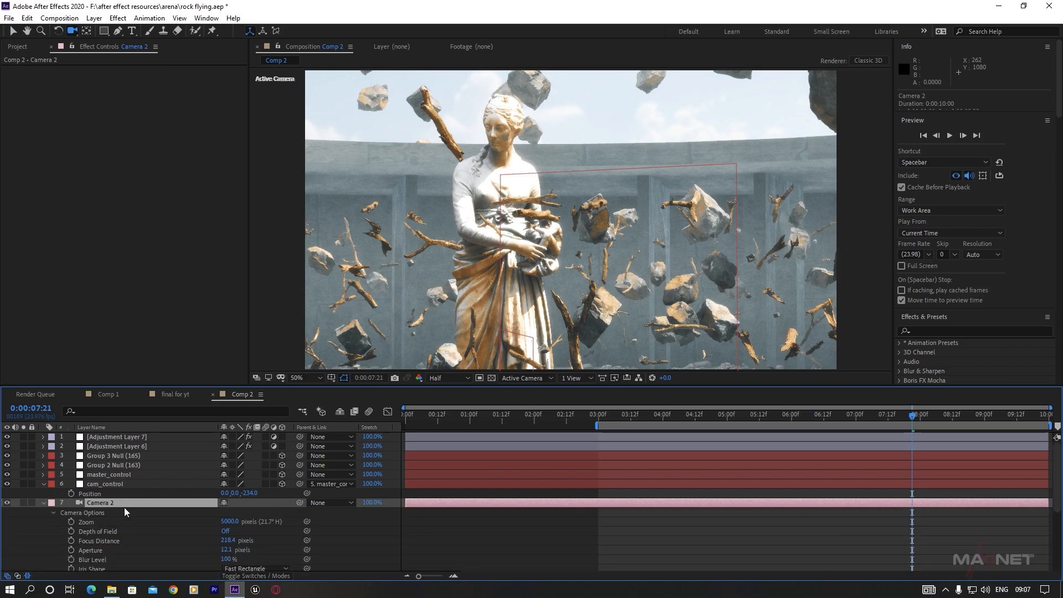
{"action": "left_click", "coordinate": [226, 531]}
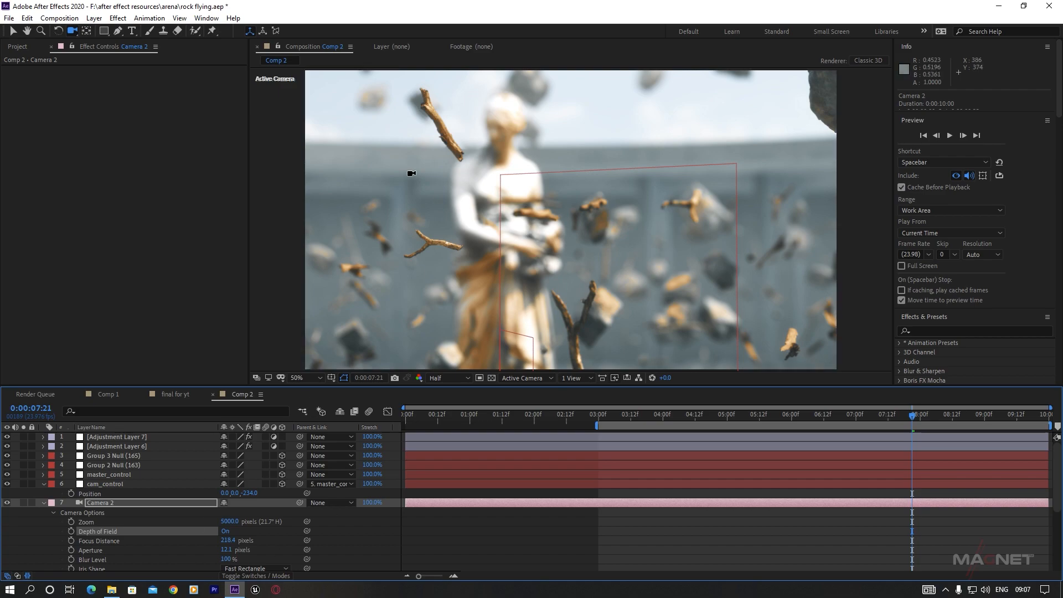
{"action": "left_click_drag", "start_coordinate": [227, 540], "coordinate": [408, 532]}
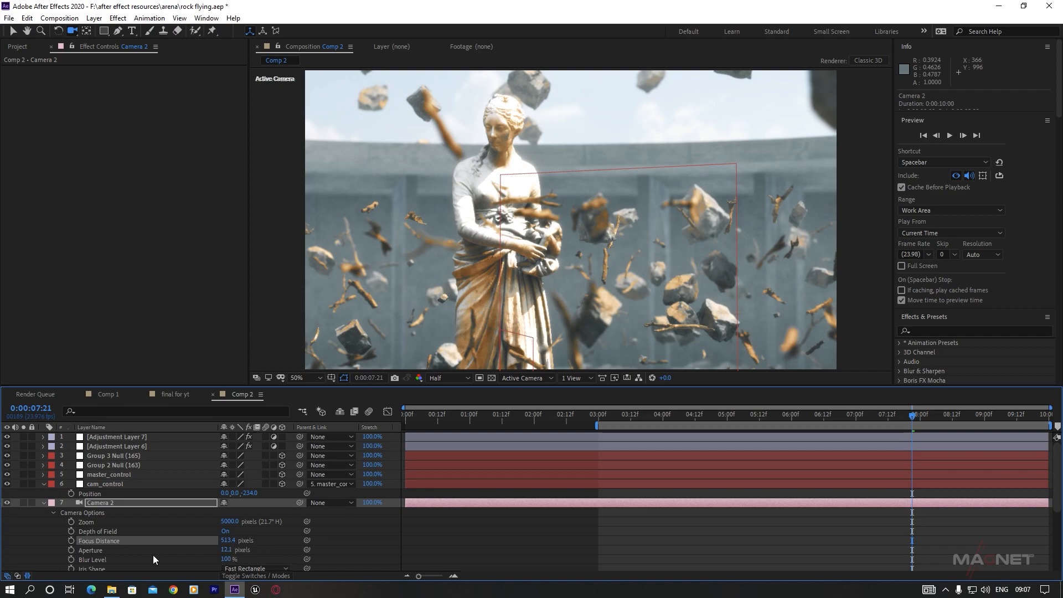
{"action": "left_click_drag", "start_coordinate": [226, 550], "coordinate": [259, 561]}
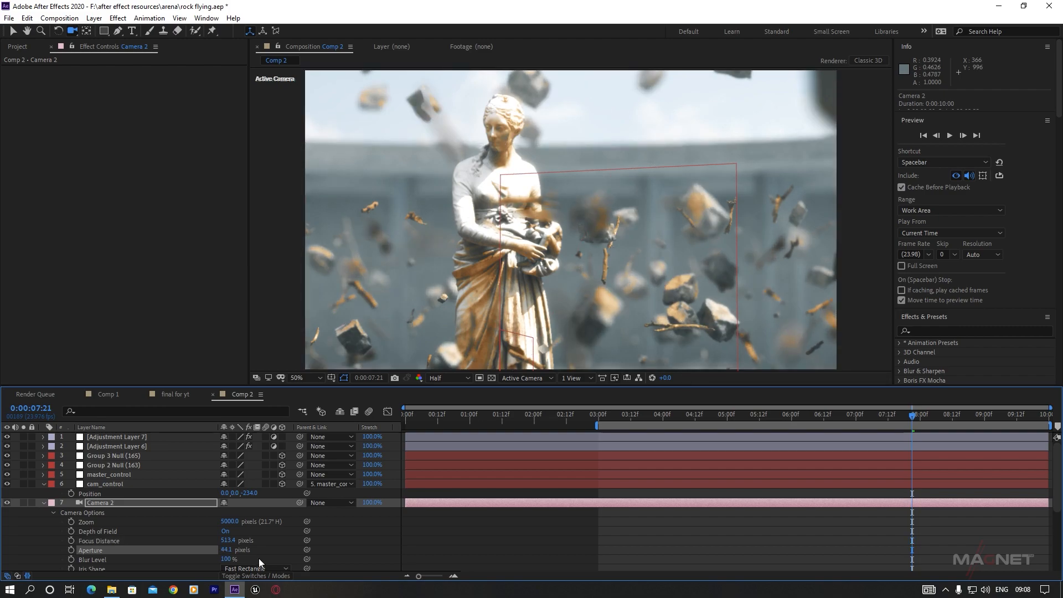
Check the blurred close-up of the statue at several other times, ending at 0:00:09:09.
{"action": "left_click", "coordinate": [797, 415]}
{"action": "left_click", "coordinate": [932, 415]}
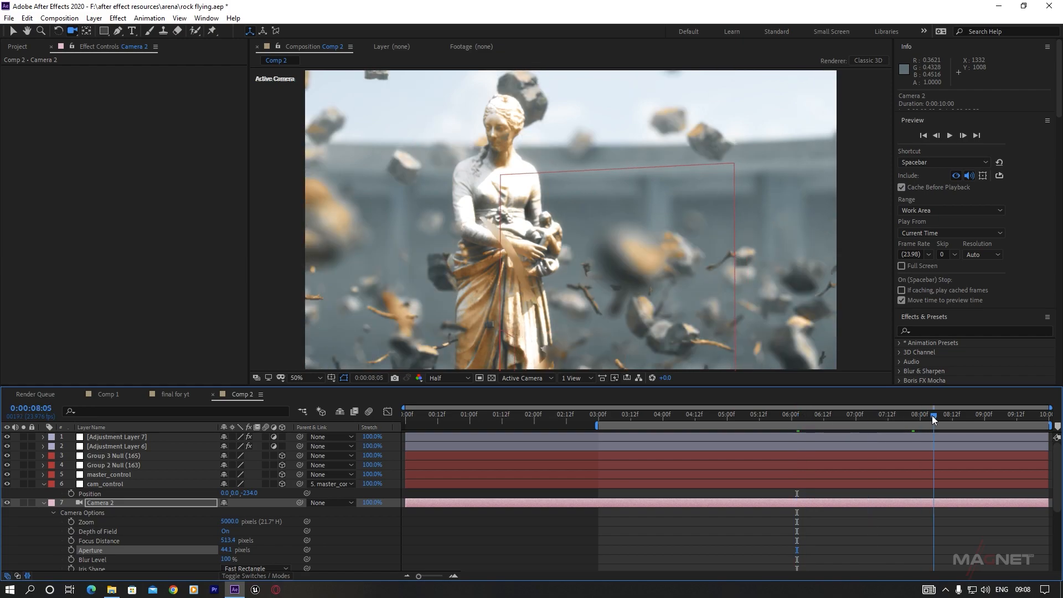
{"action": "left_click", "coordinate": [1014, 422]}
{"action": "mouse_move", "coordinate": [1012, 422]}
{"action": "left_mouse_down"}
{"action": "mouse_move", "coordinate": [728, 440]}
{"action": "mouse_move", "coordinate": [1008, 429]}
{"action": "left_mouse_up"}
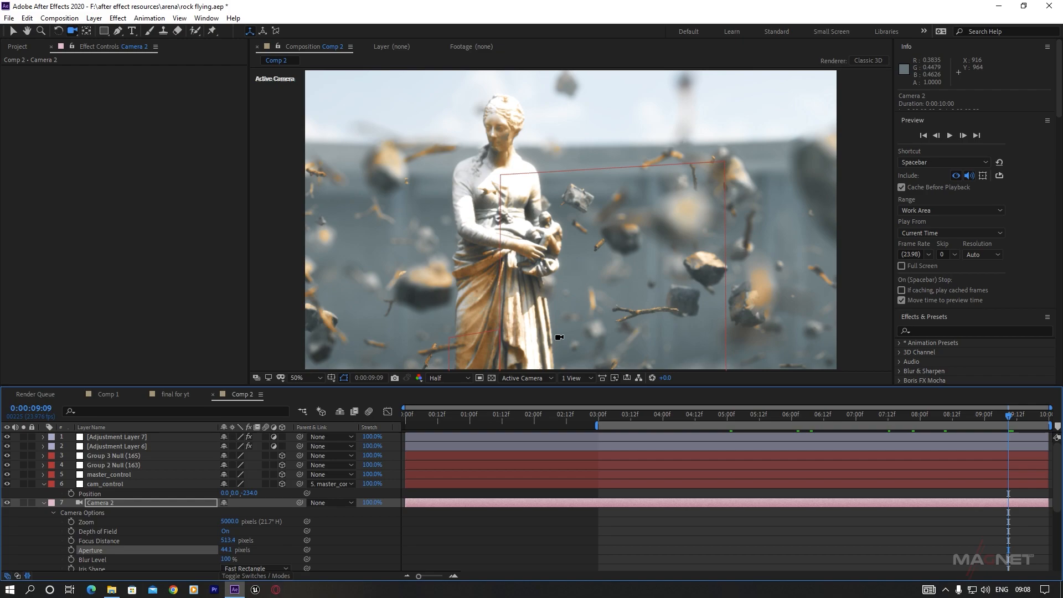
Hide Camera 2 to return to Camera 1's view, and scrub to 0:00:08:15 to review the shot.
{"action": "left_click", "coordinate": [45, 502]}
{"action": "left_click", "coordinate": [102, 550]}
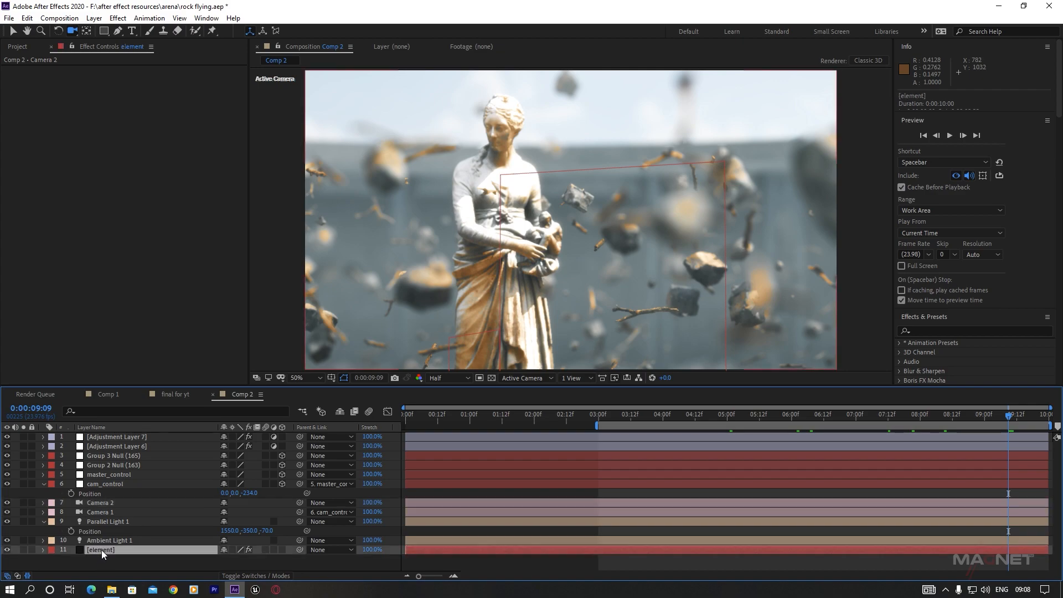
{"action": "left_click", "coordinate": [114, 504]}
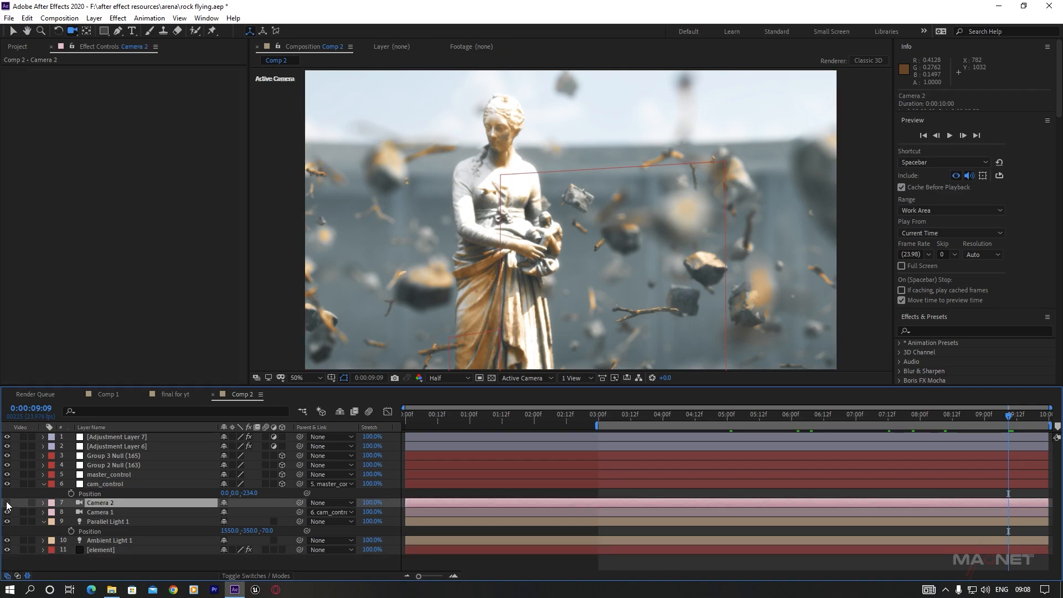
{"action": "left_click", "coordinate": [767, 423]}
{"action": "left_click_drag", "start_coordinate": [889, 420], "coordinate": [962, 427]}
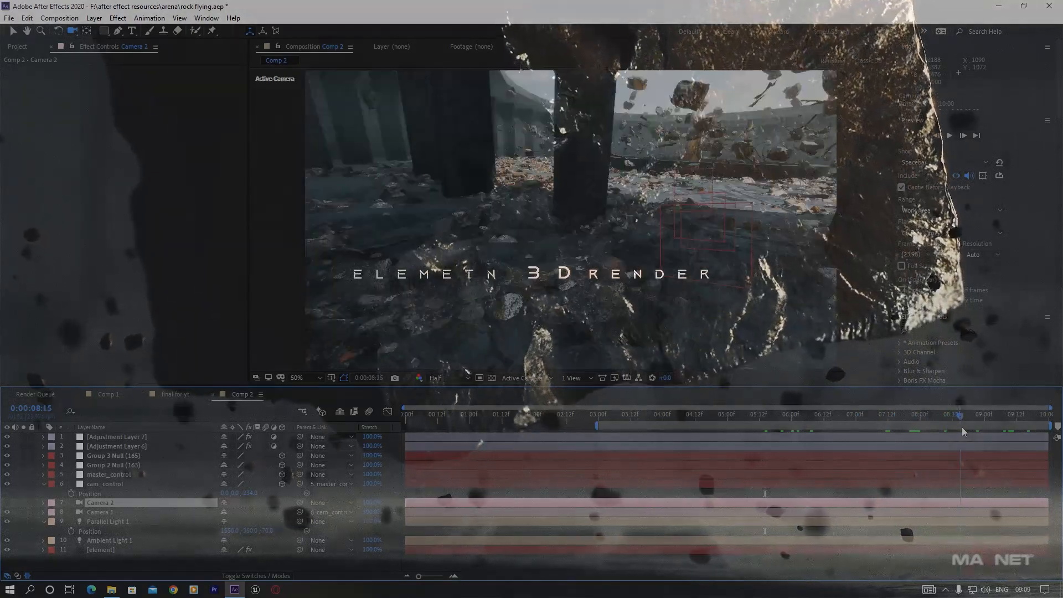